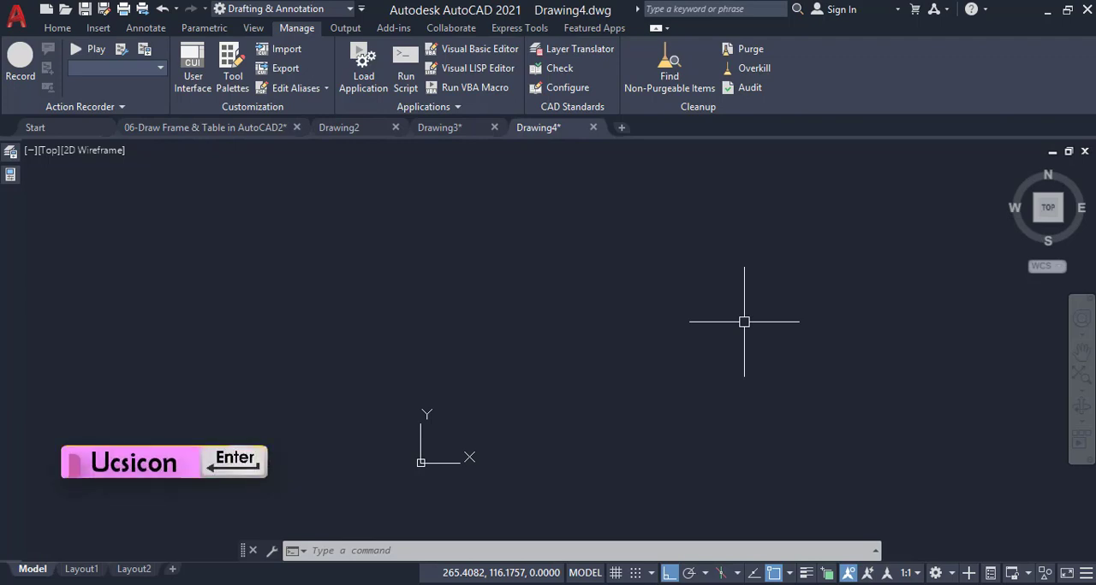
Set the UCS icon to the Noorigin option so it is not displayed at the drawing origin
type("ucsico")
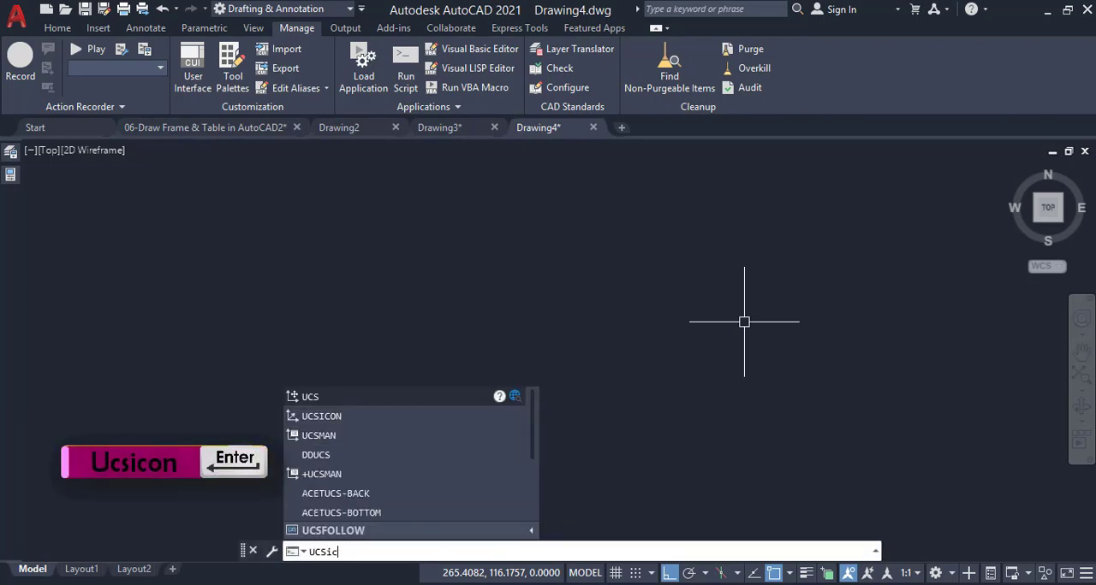
key("Return")
type("n")
key("Return")
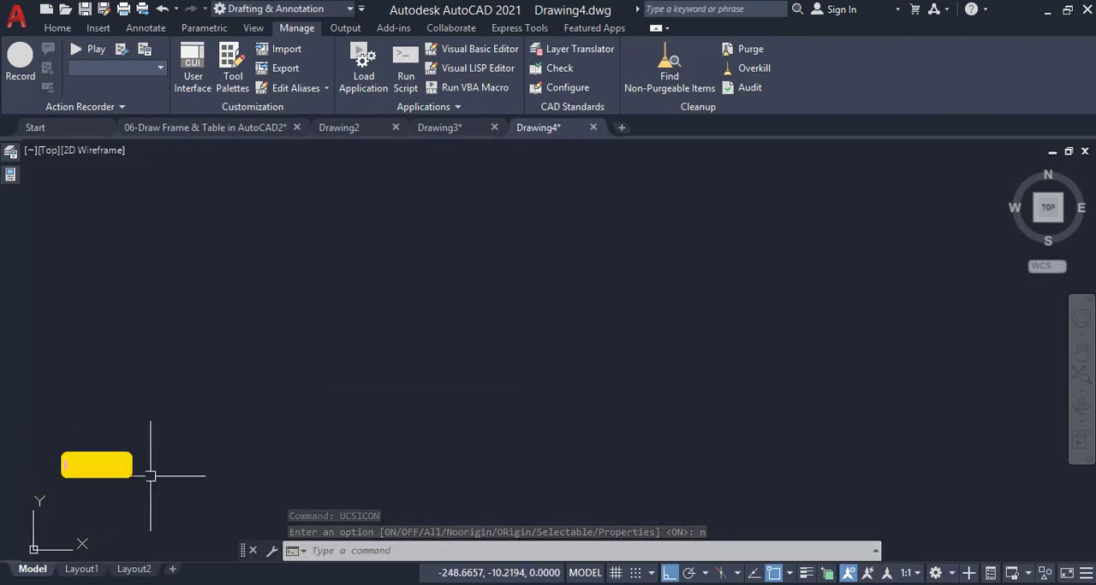
Draw a closed rectangular sheet outline with the Line command, 297 wide and 210 high
type("l")
key("Return")
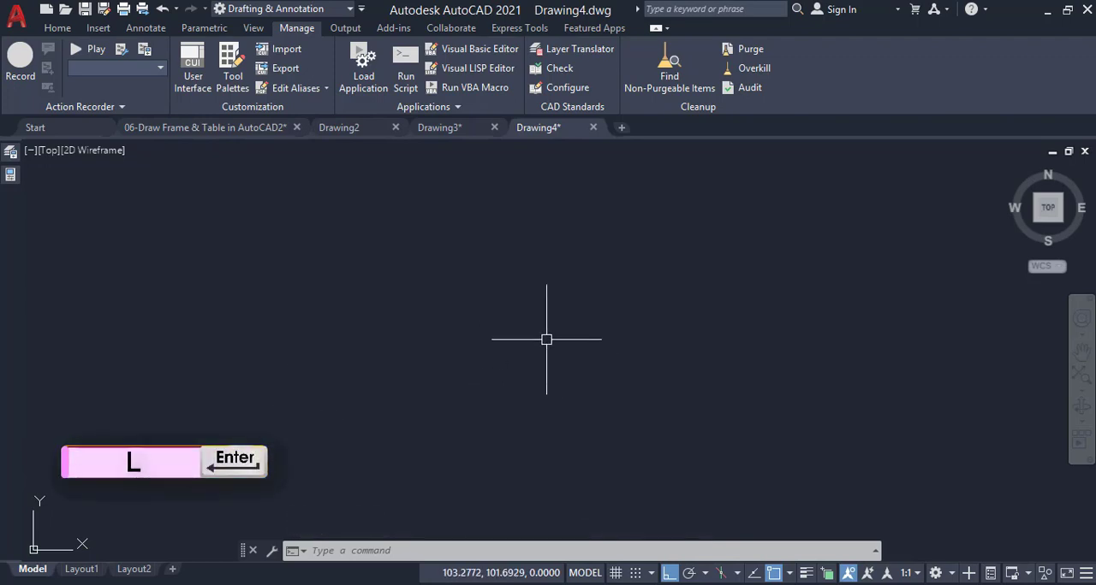
left_click(300, 193)
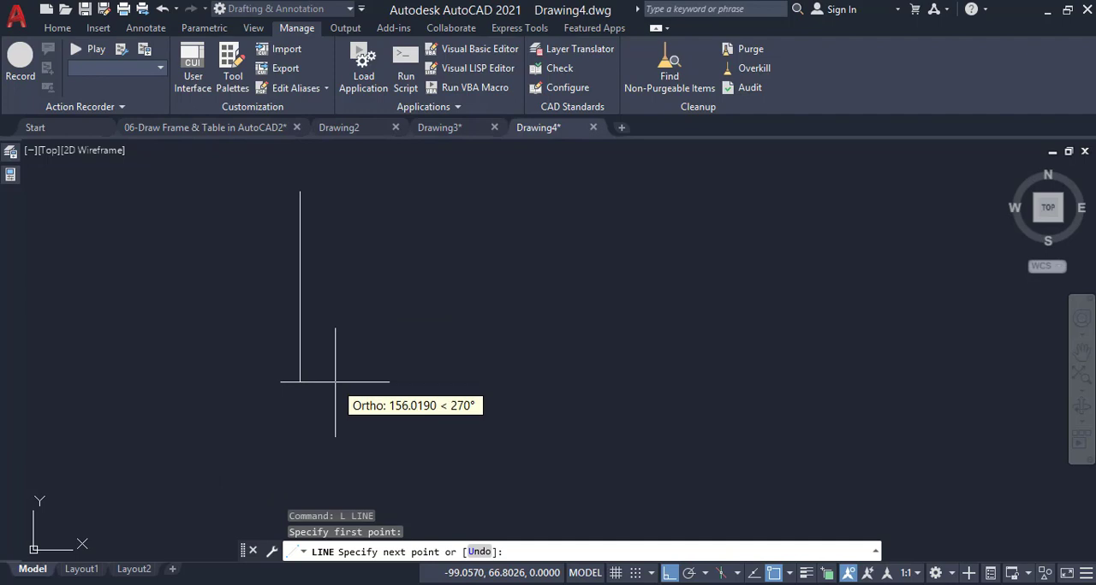
type("210")
key("Return")
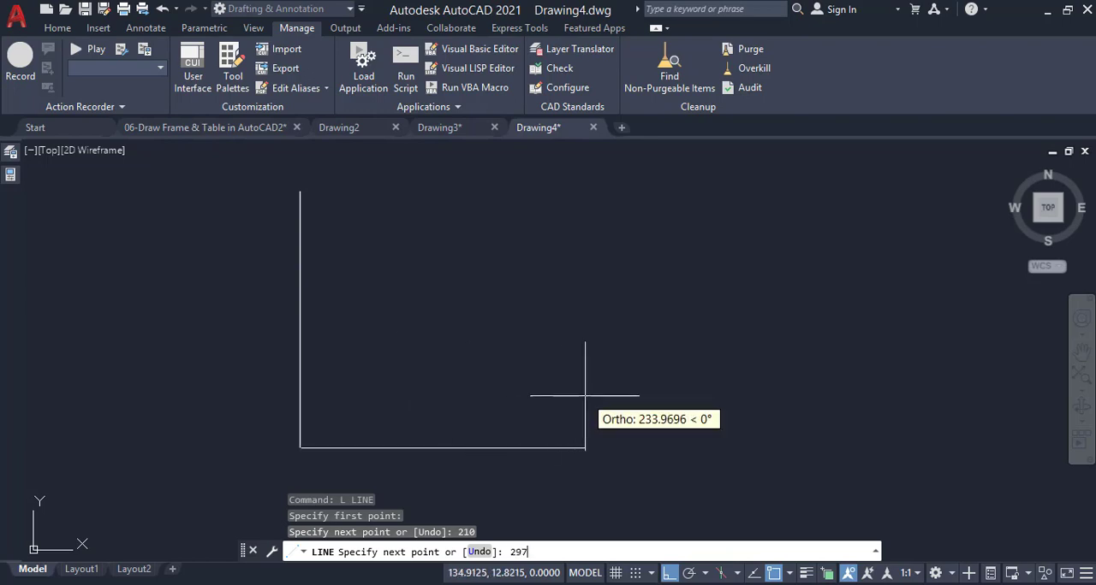
type("297")
key("Return")
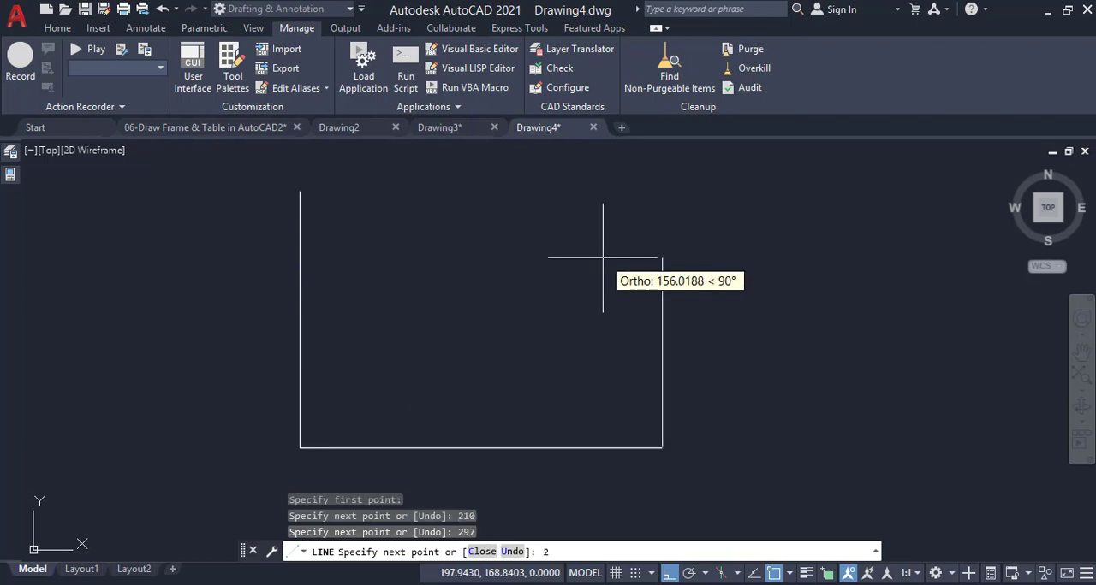
type("210")
key("Return")
type("c")
key("Return")
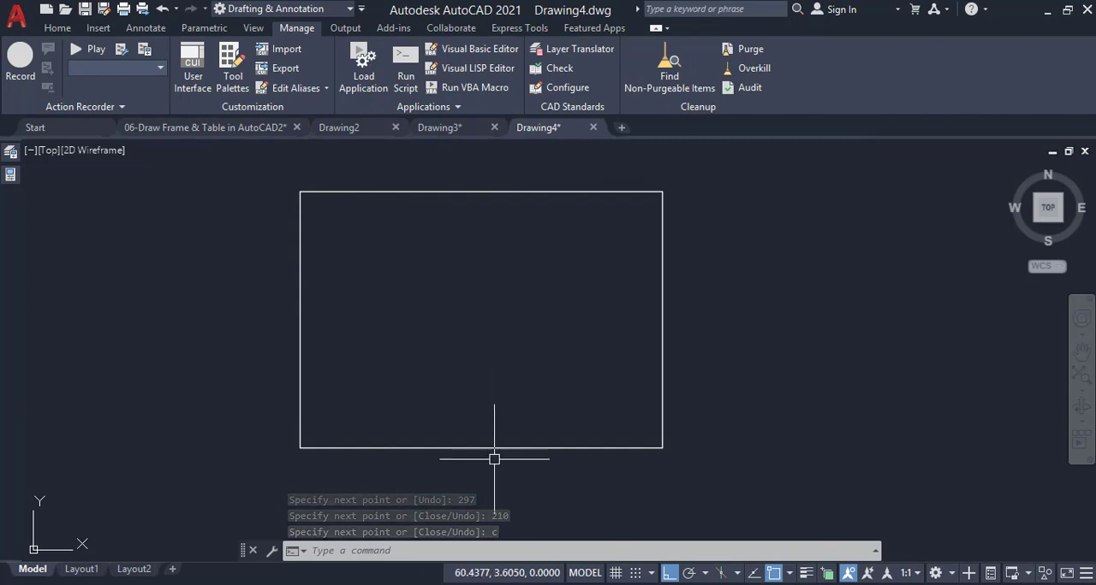
Offset the rectangle's upper and lower edges inward by 7.5
type("o")
key("Return")
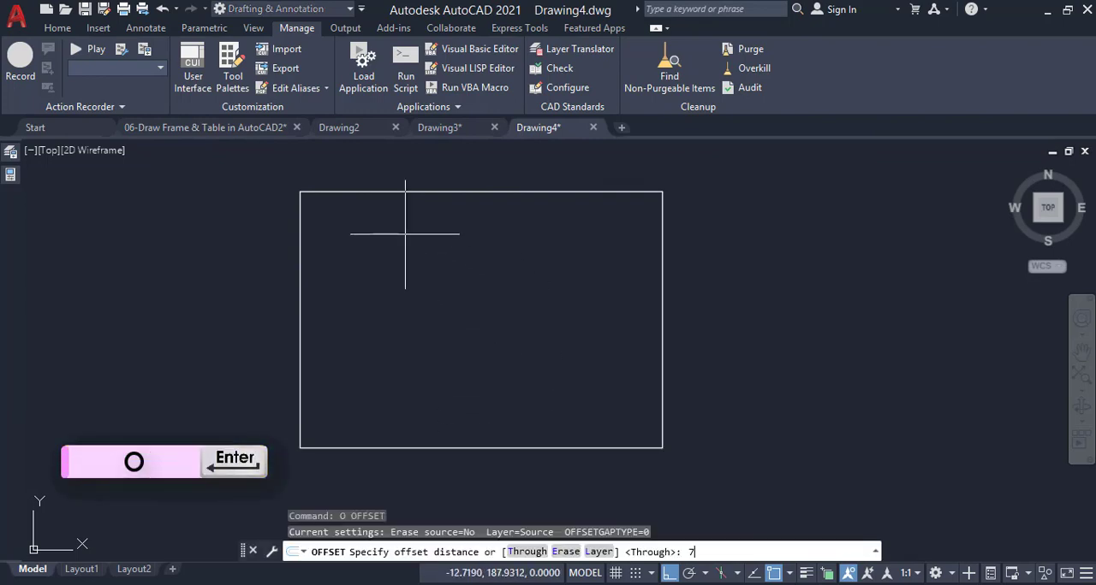
type("7.5")
key("Return")
left_click(443, 193)
left_click(447, 205)
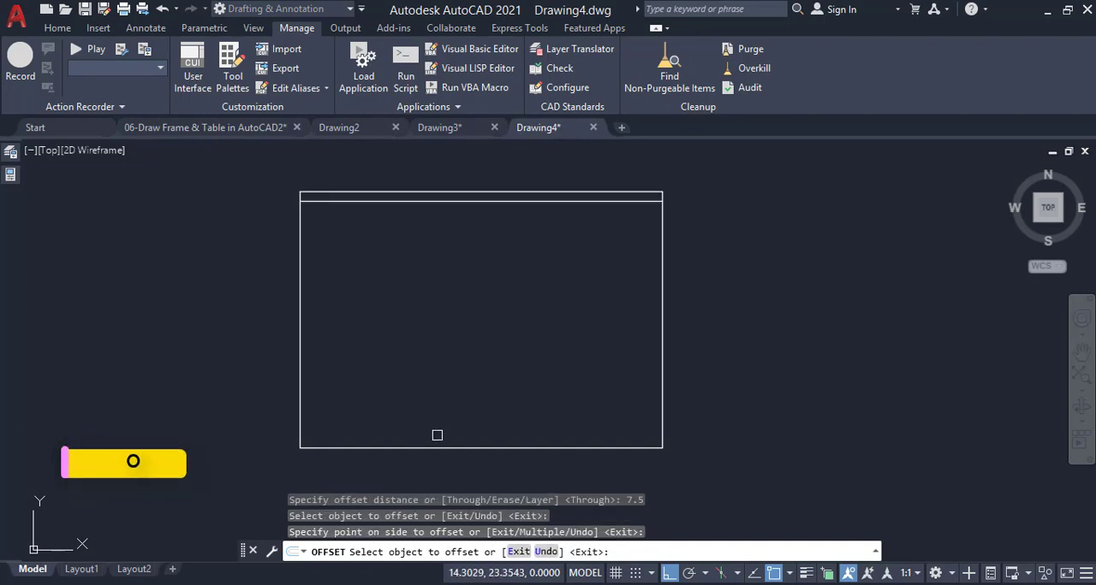
left_click(437, 446)
left_click(442, 403)
key("Return")
key("Return")
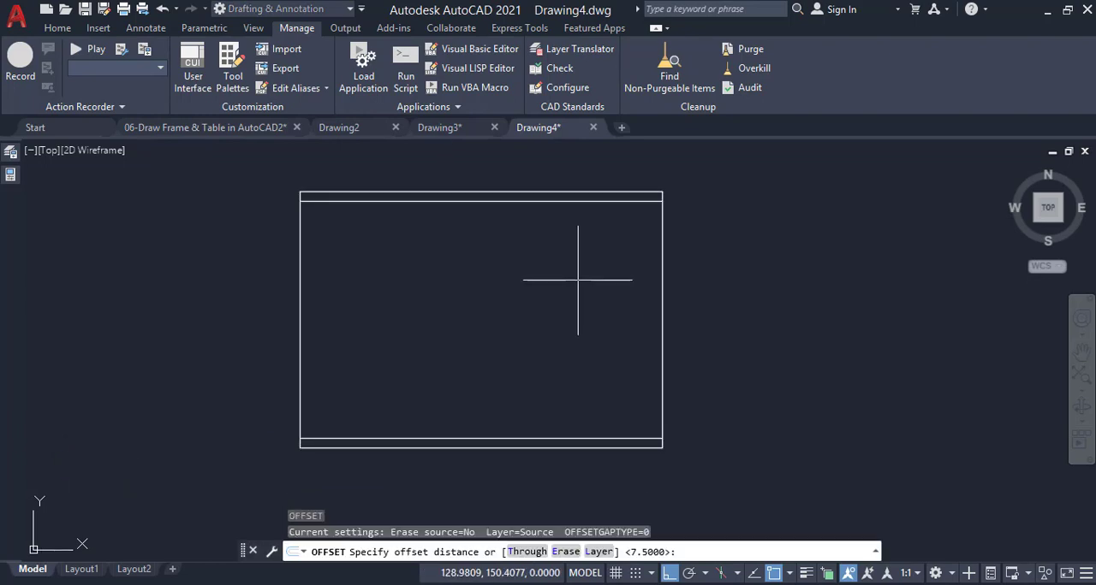
Offset the rectangle's two vertical edges inward by 5
type("5")
key("Return")
left_click(662, 264)
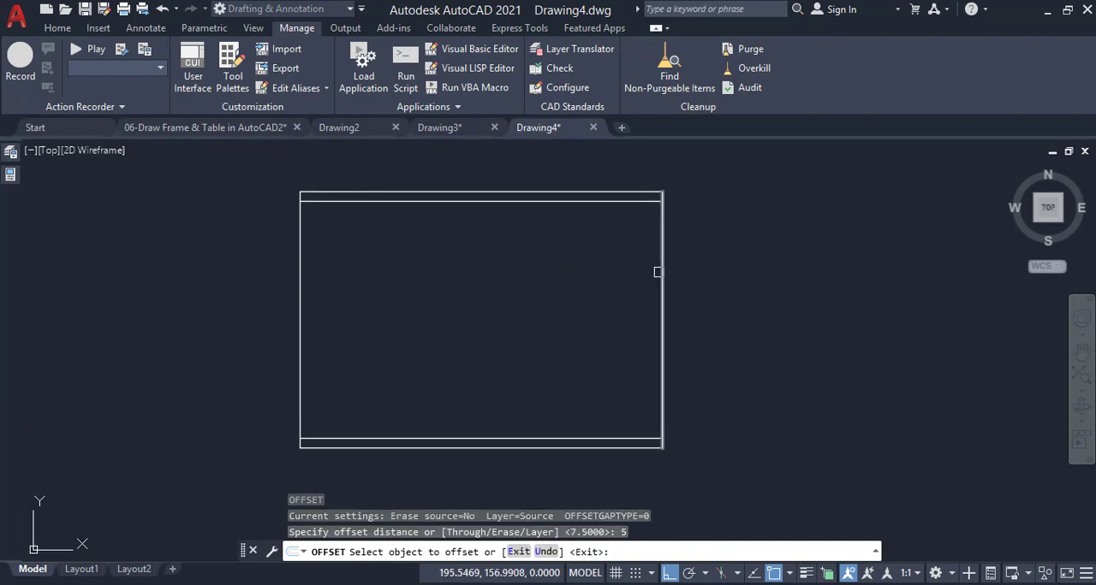
left_click(335, 291)
left_click(300, 300)
left_click(346, 289)
key("Return")
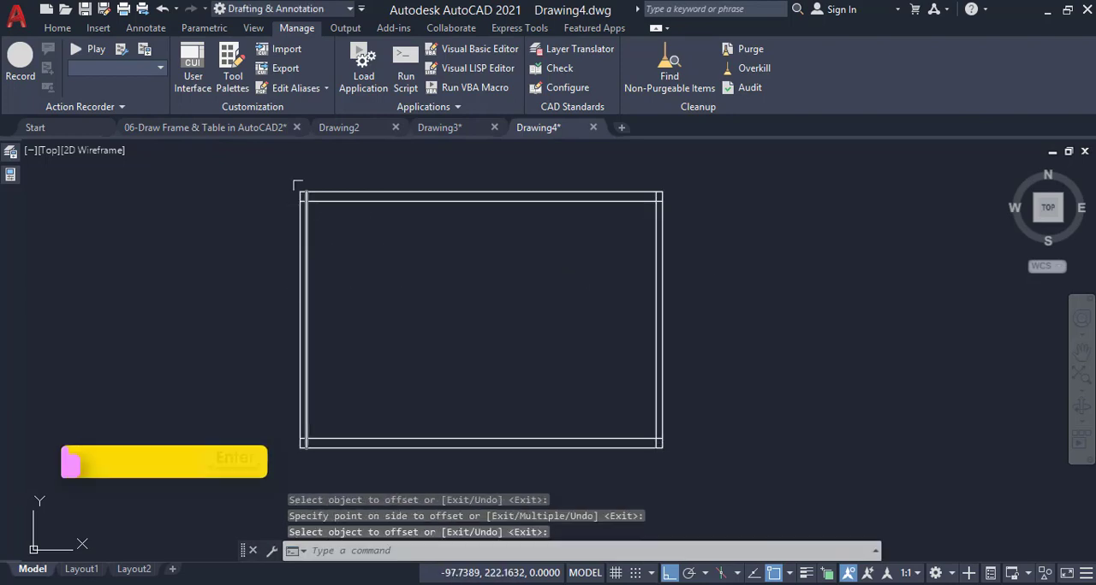
Trim the overhanging ends of the inner border lines at the frame's two upper corners
scroll(304, 201, "up", 6)
type("tr")
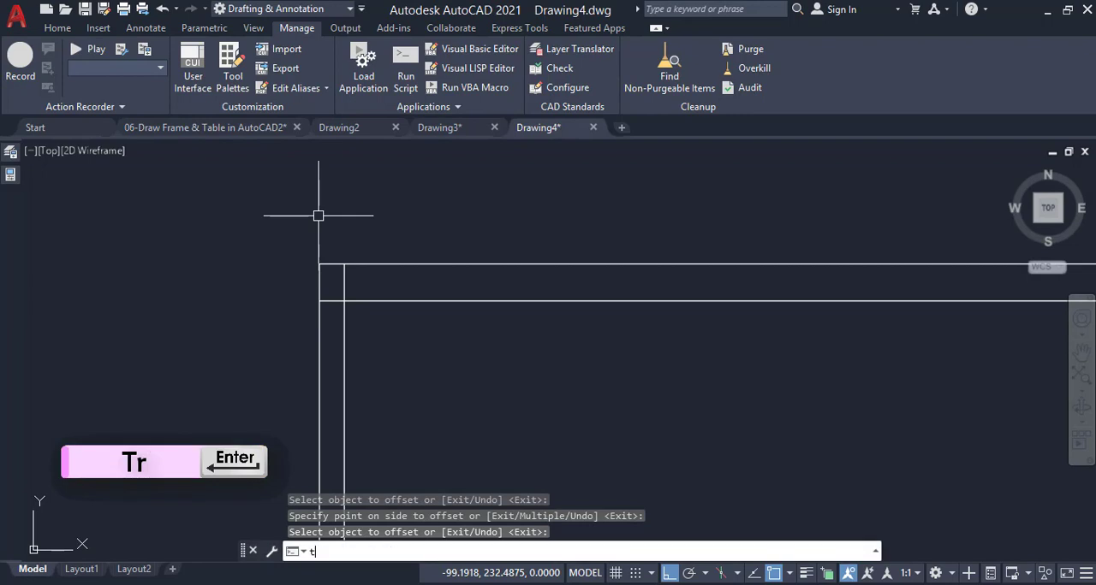
key("Return")
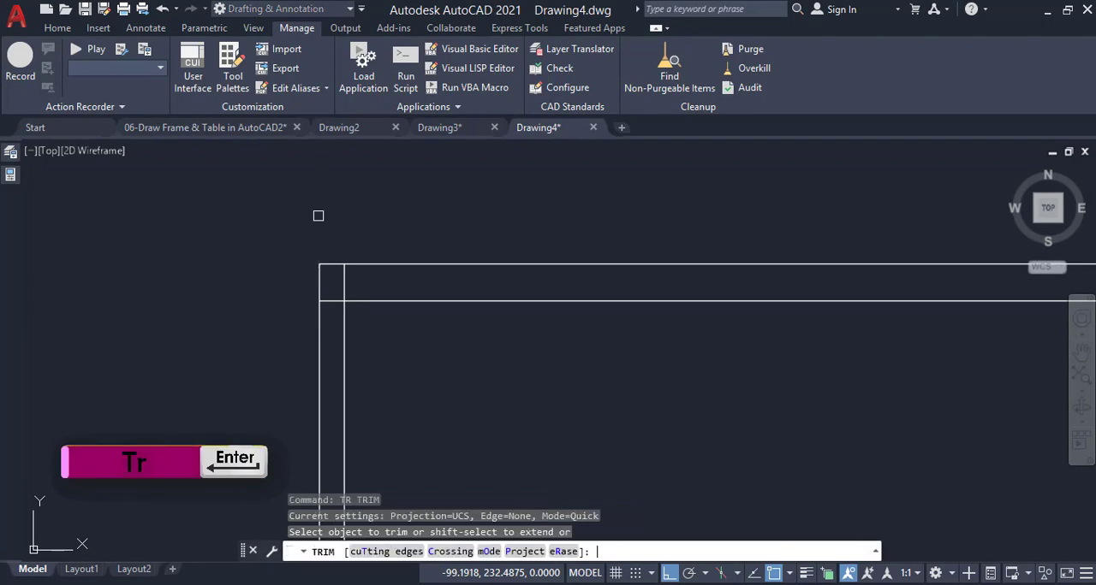
left_click(343, 282)
left_click(332, 297)
scroll(336, 246, "down", 7)
scroll(717, 264, "up", 7)
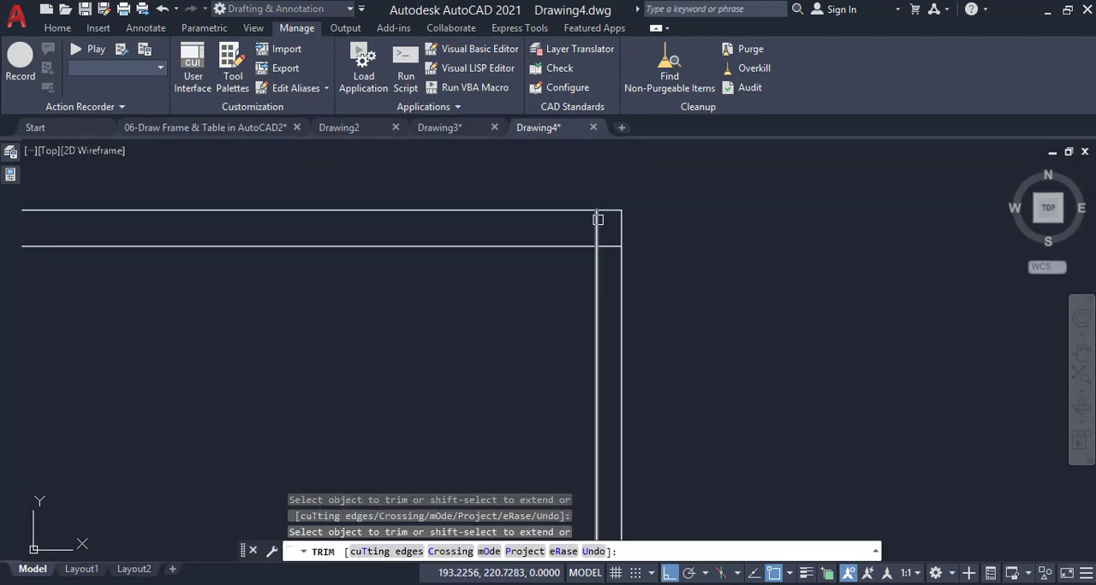
left_click(598, 221)
left_click(609, 246)
Trim the overhanging ends of the inner border lines at the frame's two lower corners
scroll(641, 221, "down", 10)
scroll(636, 392, "up", 7)
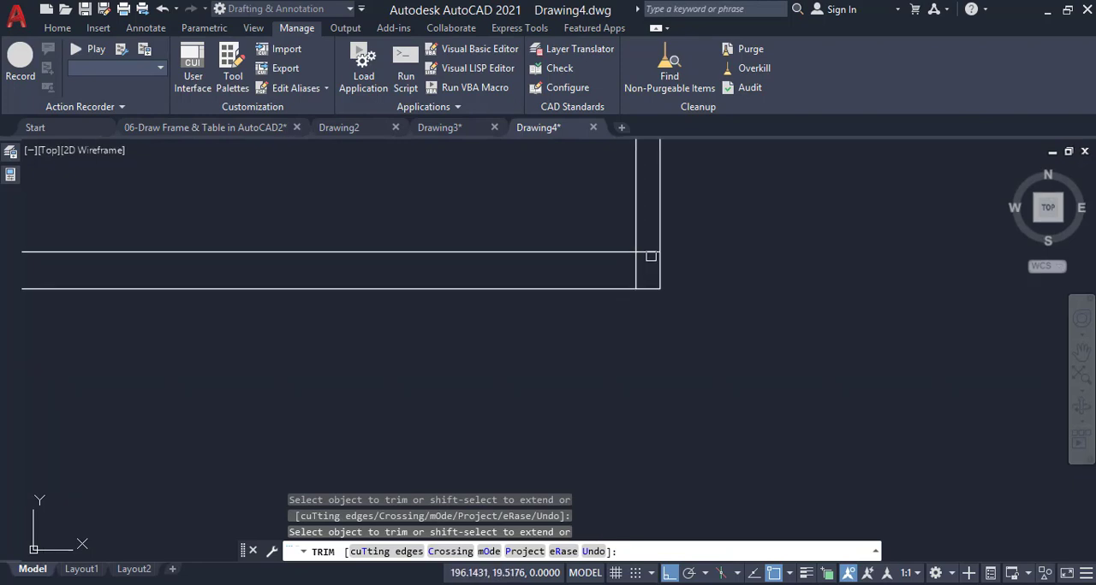
left_click(650, 255)
left_click(635, 271)
scroll(740, 282, "down", 7)
scroll(491, 281, "up", 7)
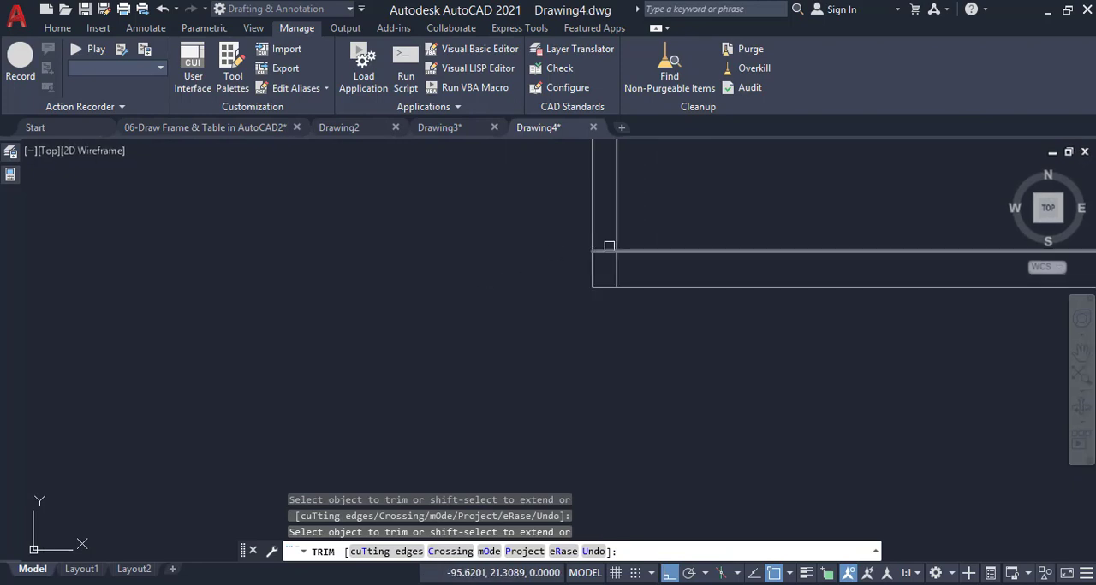
left_click(604, 252)
left_click(616, 270)
scroll(613, 317, "down", 8)
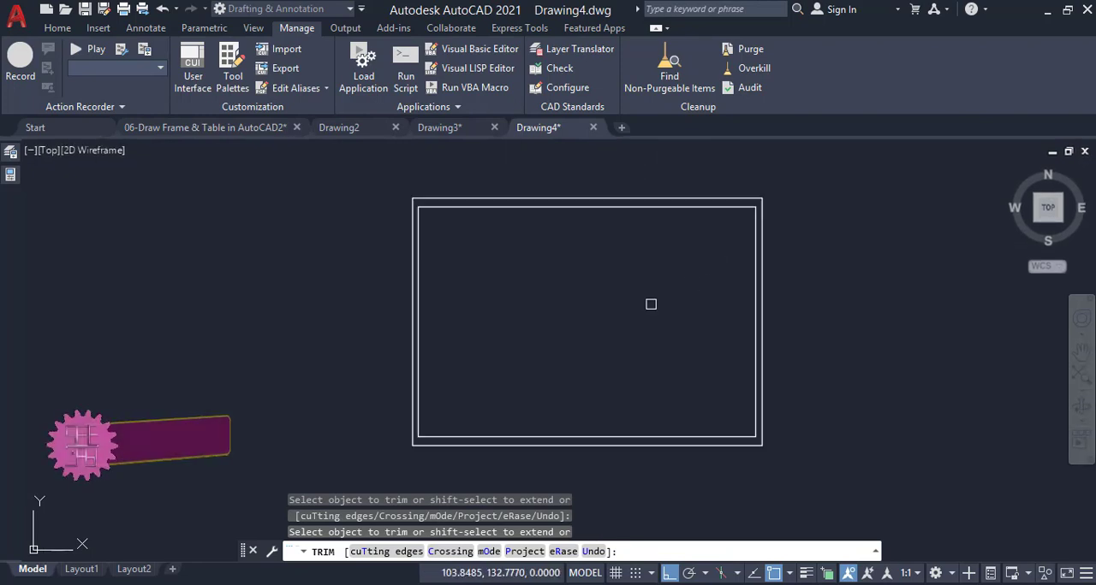
key("Escape")
Look at the finished frame and title block in Drawing2 as a reference, and return to Drawing4
left_click(349, 128)
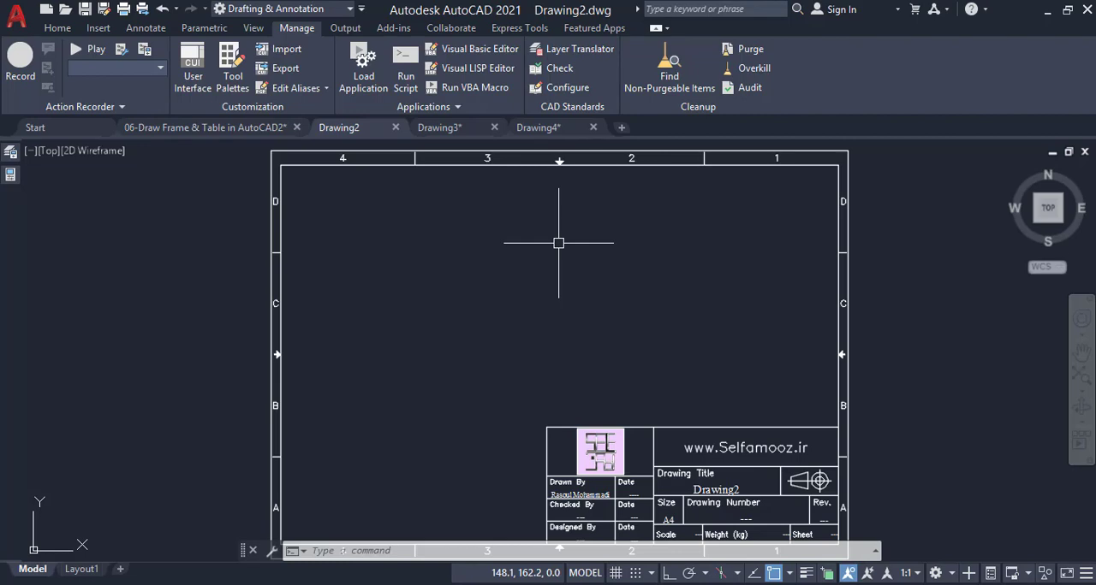
left_click(532, 128)
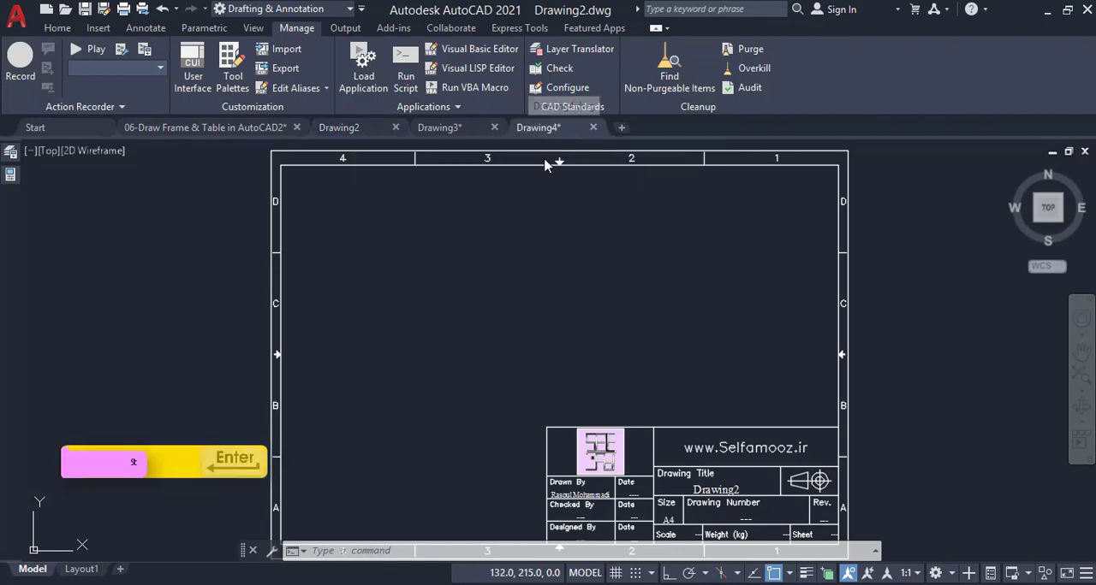
Create a new text style named Title and set its font to romans.shx
type("st")
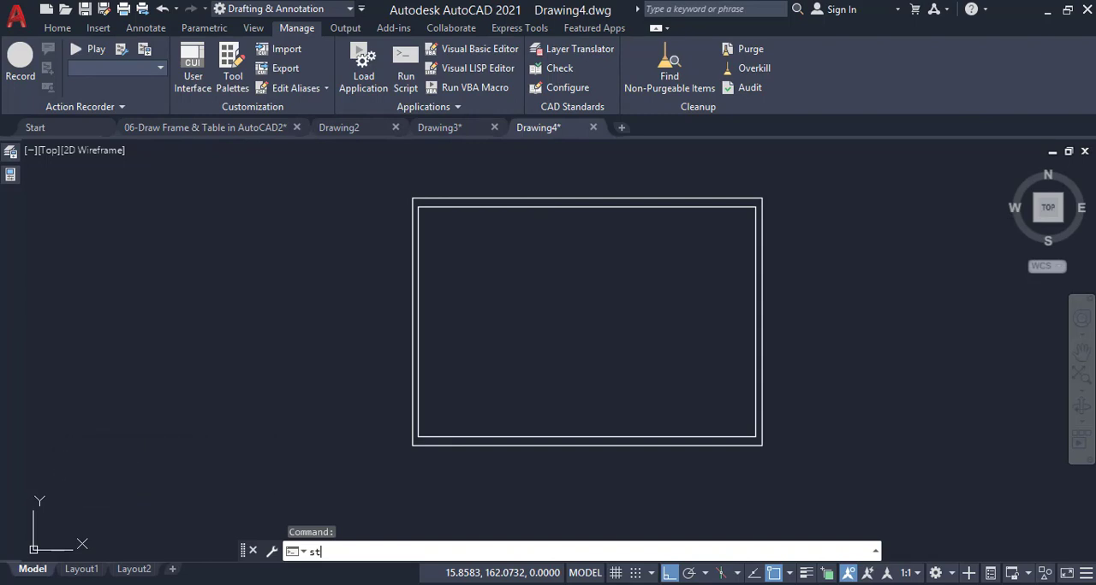
key("Return")
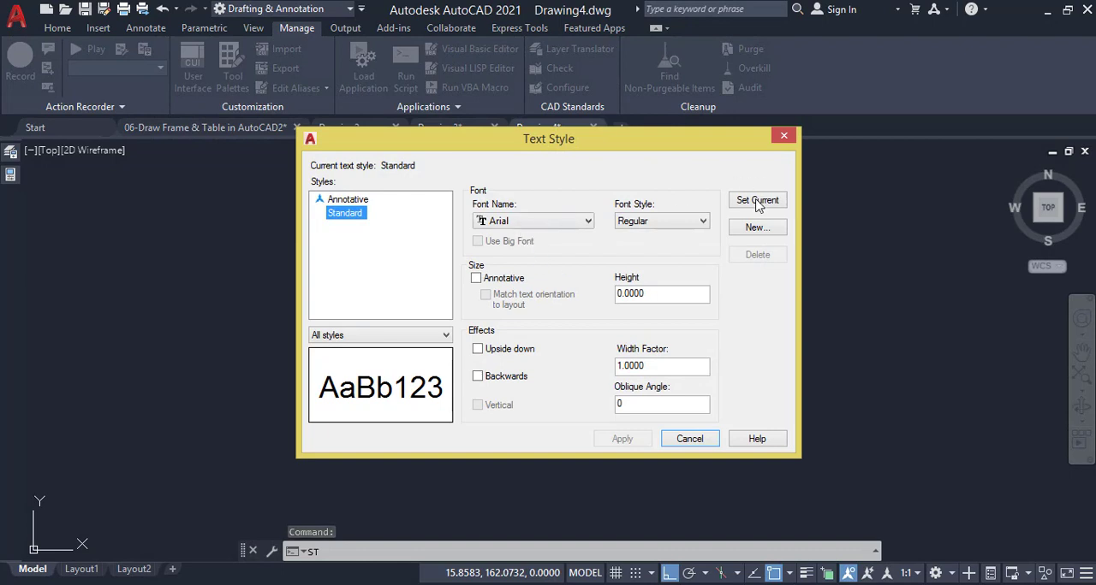
left_click(752, 228)
type("Title")
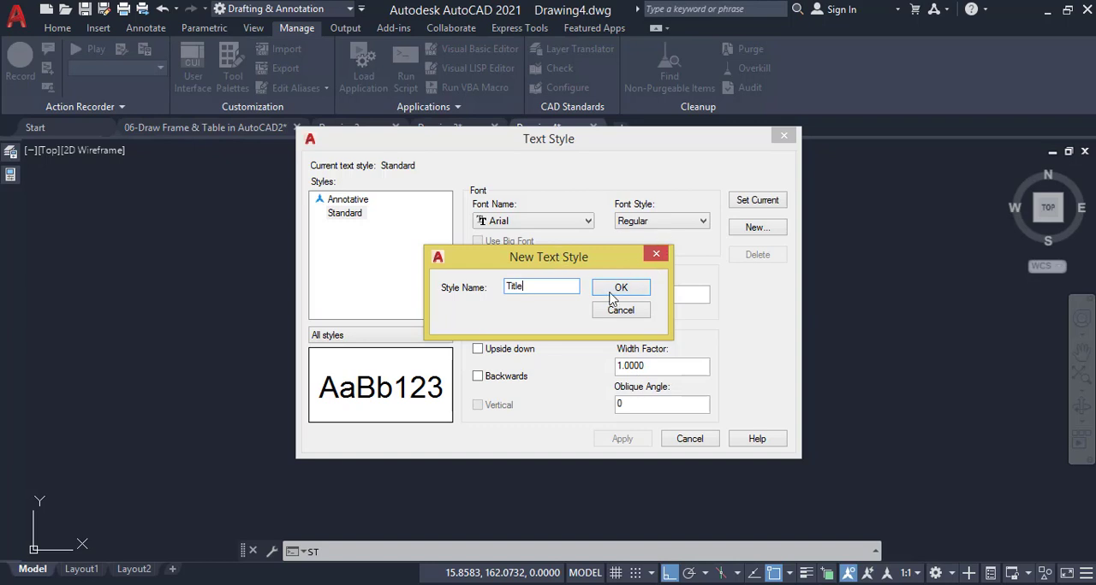
left_click(612, 291)
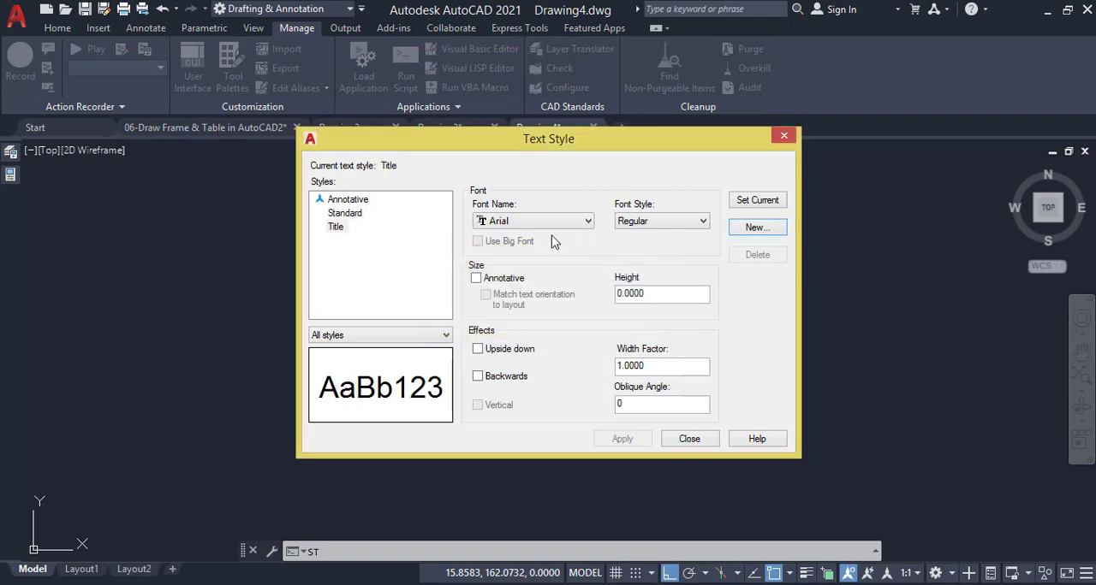
left_click(531, 220)
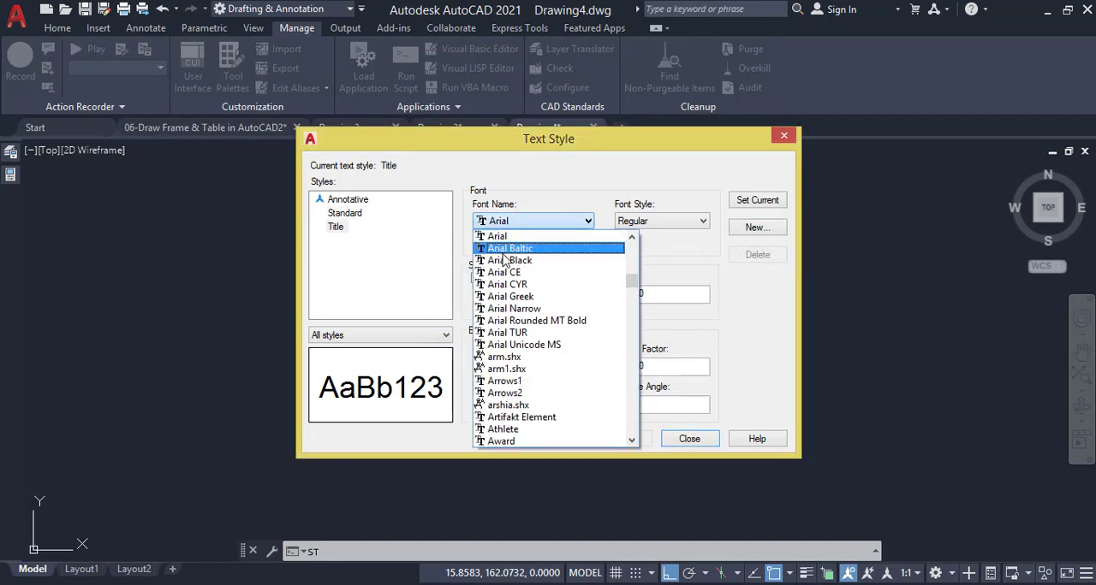
type("romanc.shx")
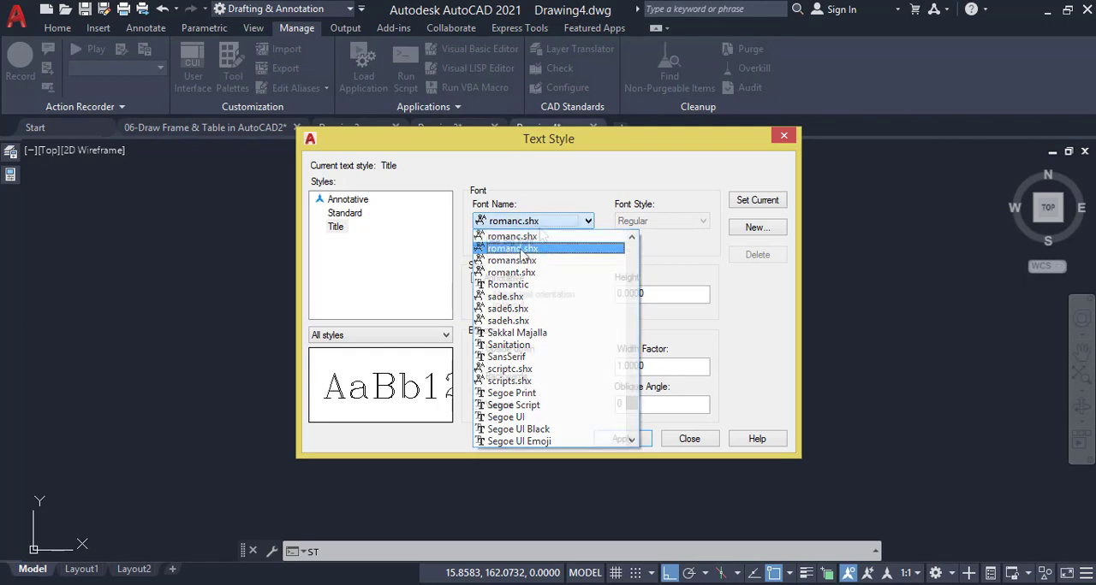
left_click(549, 261)
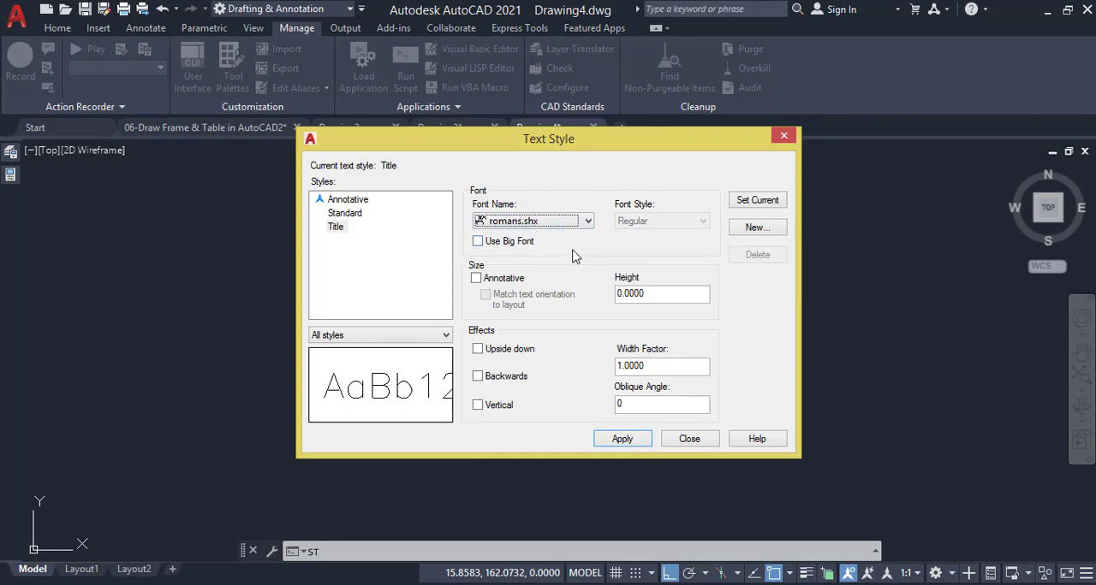
Save the Title style changes and create a second text style named Text with the Times New Roman font
left_click(759, 231)
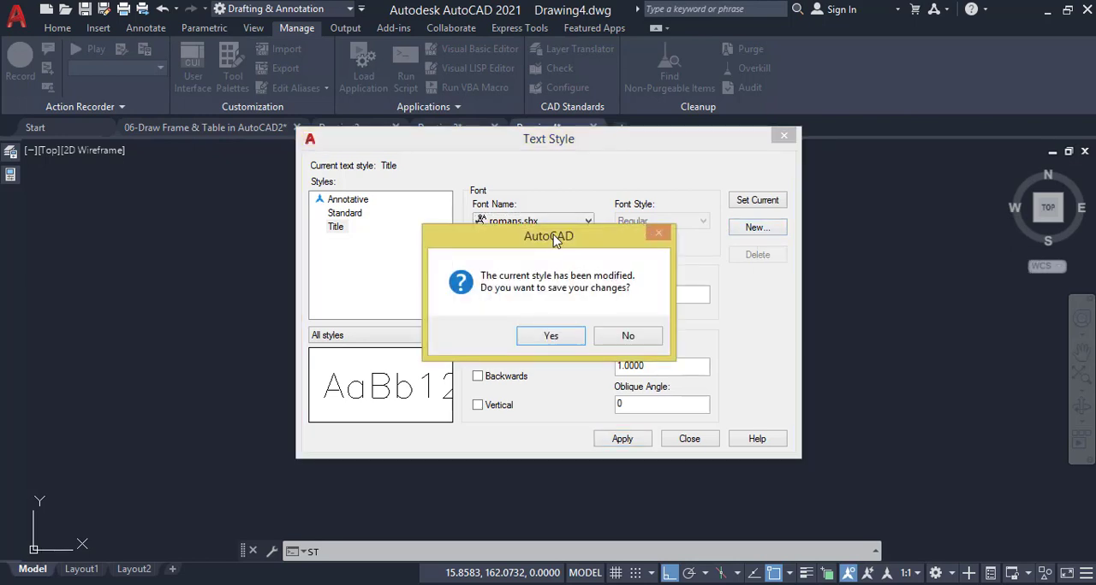
left_click(570, 336)
type("Text")
key("Return")
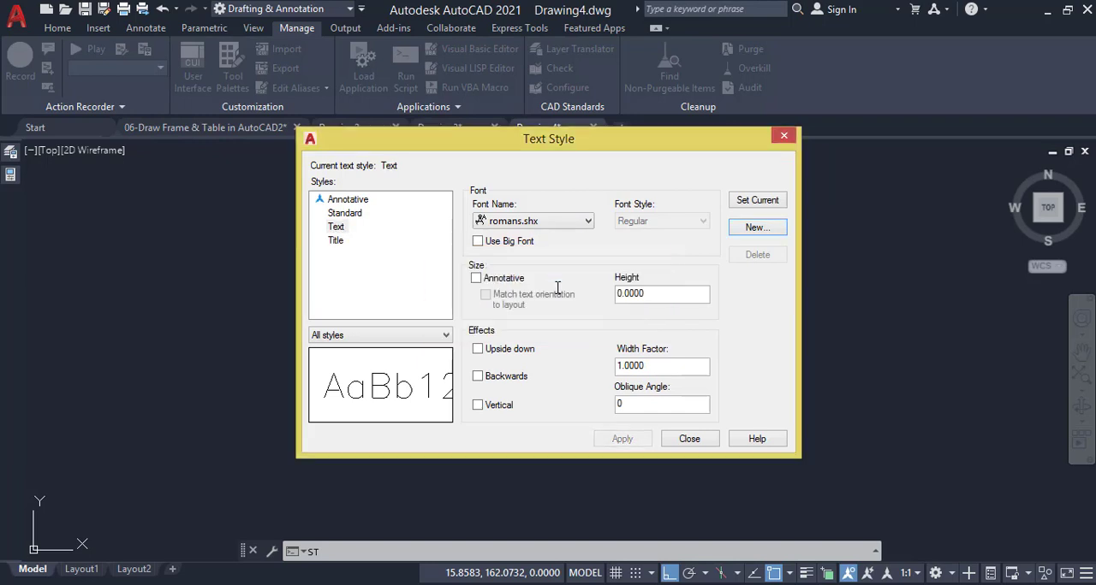
left_click(549, 225)
scroll(526, 249, "down", 10)
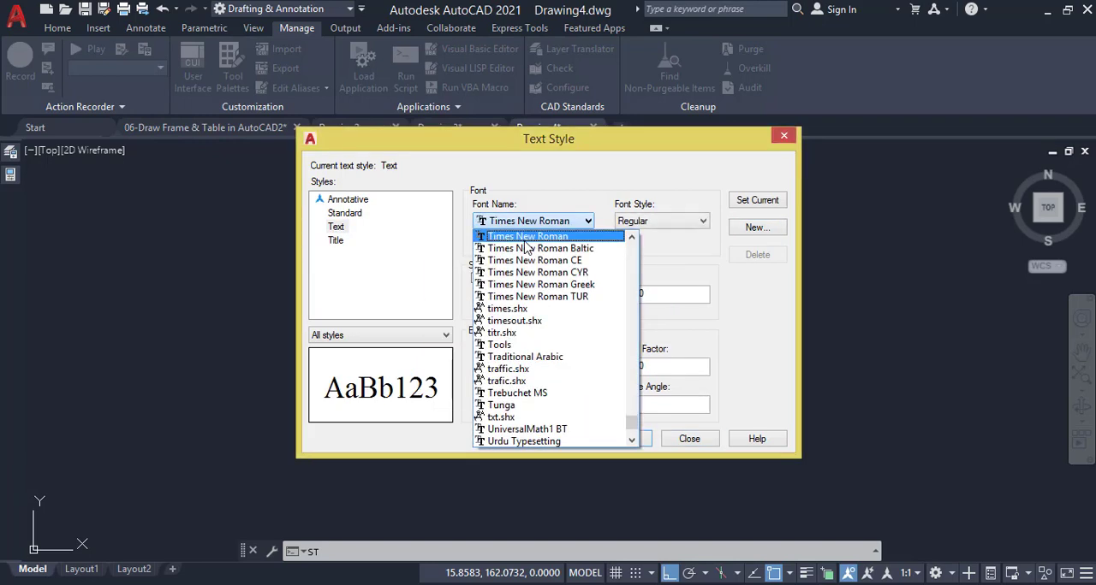
left_click(514, 238)
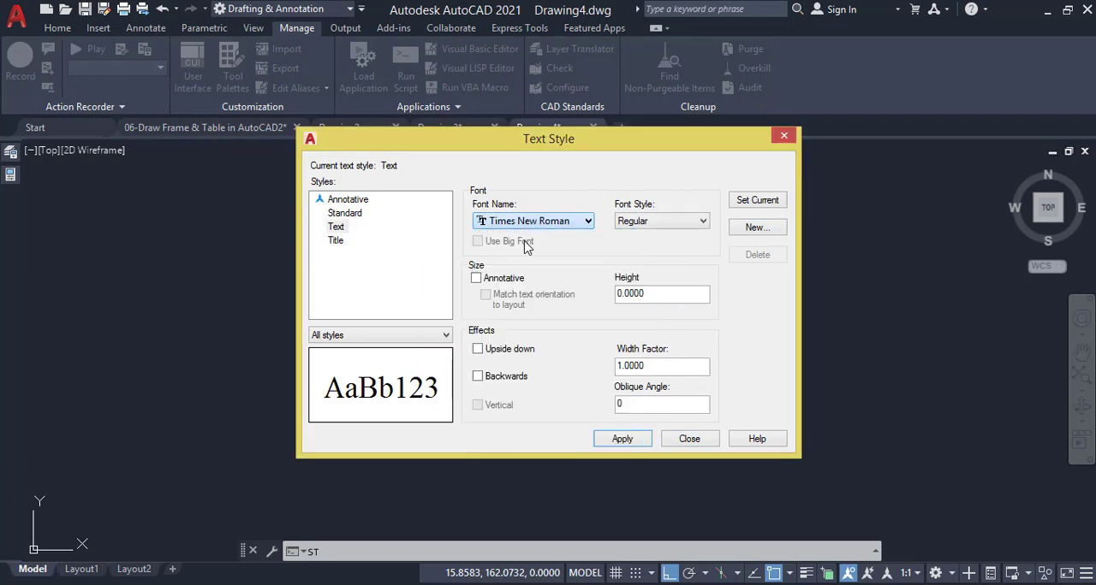
Save the Text style changes, make Title the current text style and close the text style settings
left_click(335, 241)
left_click(562, 342)
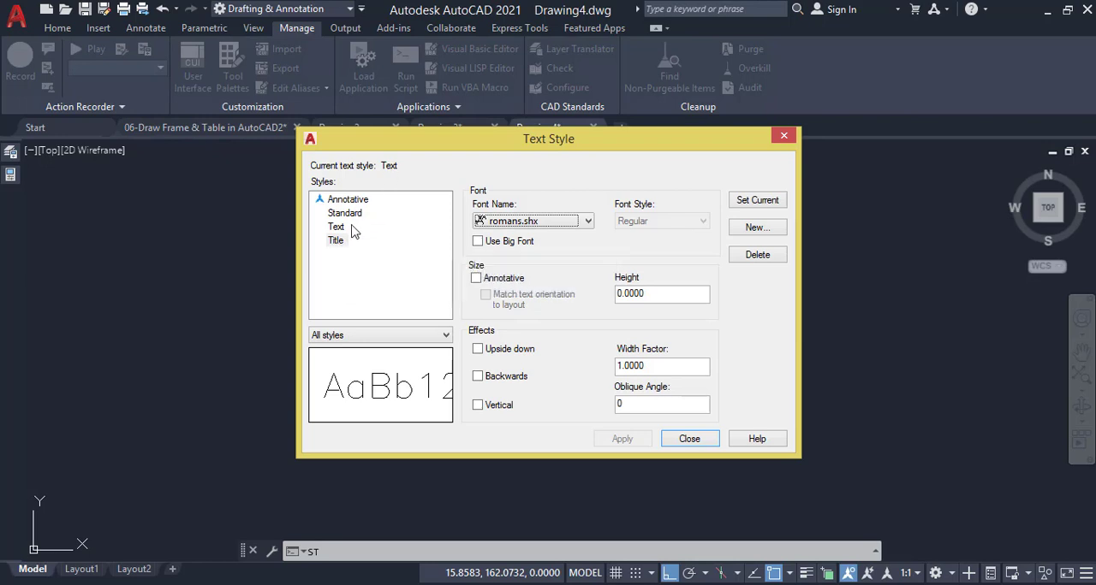
left_click(336, 240)
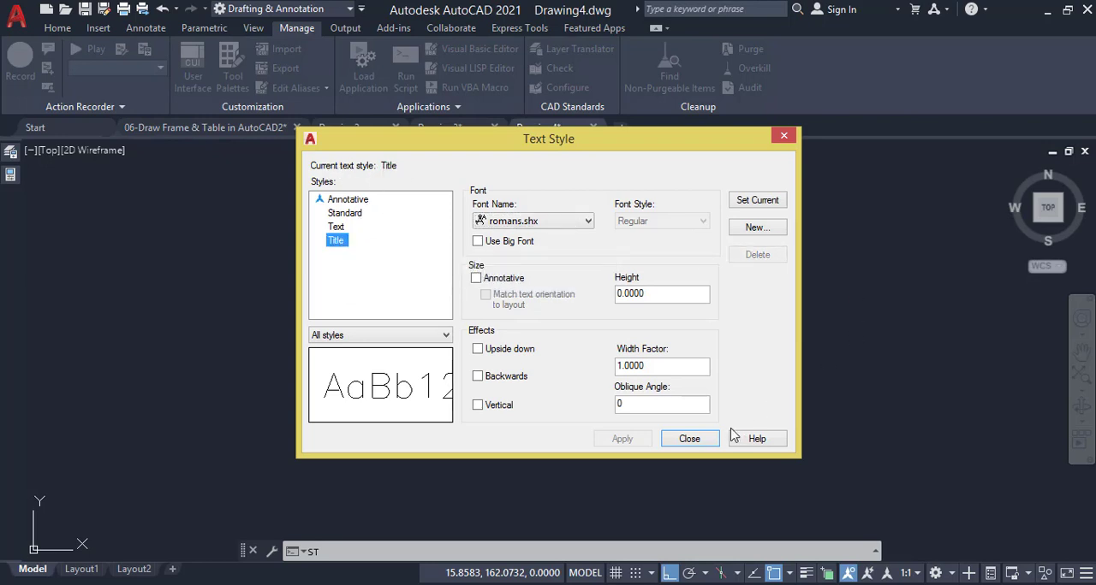
left_click(701, 441)
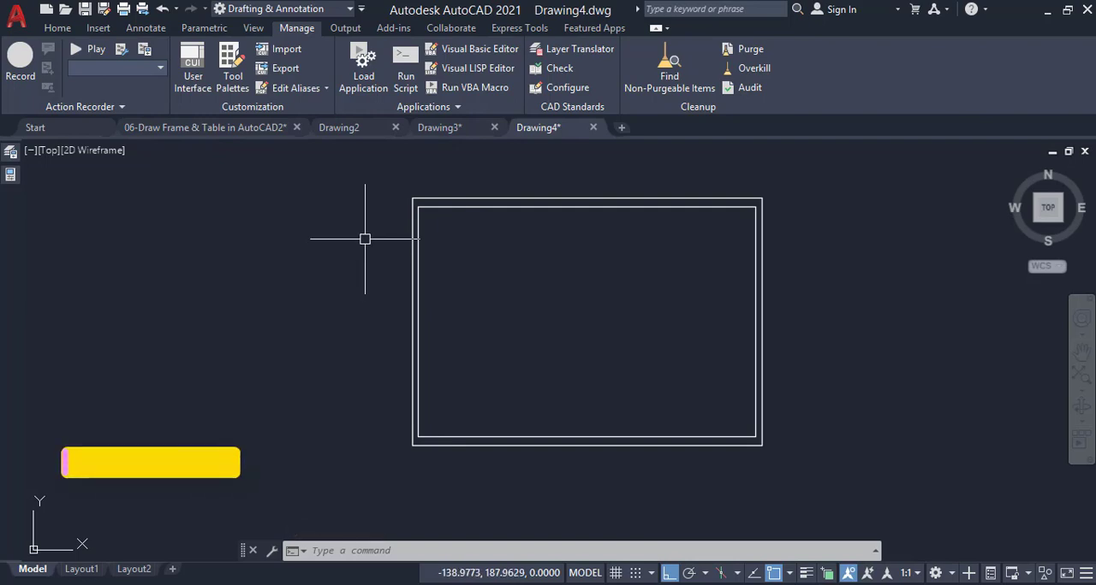
Place the single-line text A outside the frame's left edge with Middle Center justification, height 3 and rotation 0
type("dt")
key("Return")
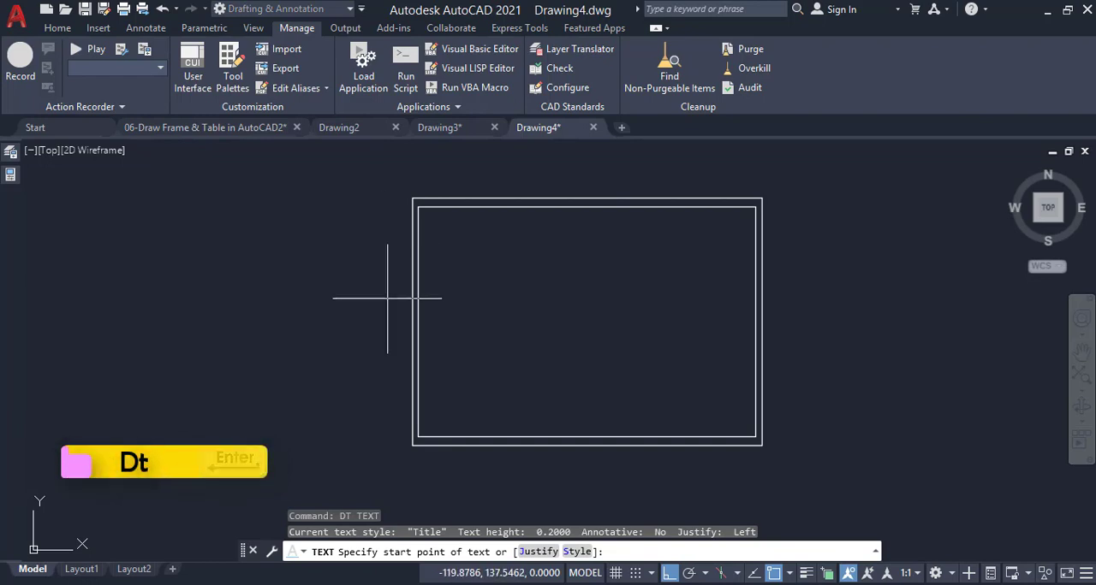
left_click(537, 553)
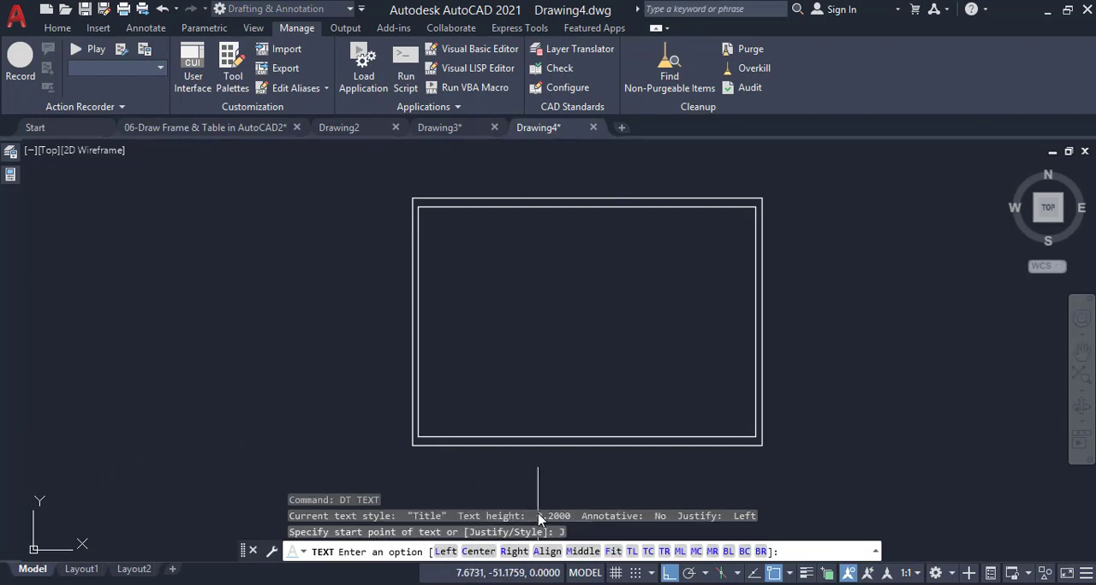
left_click(696, 552)
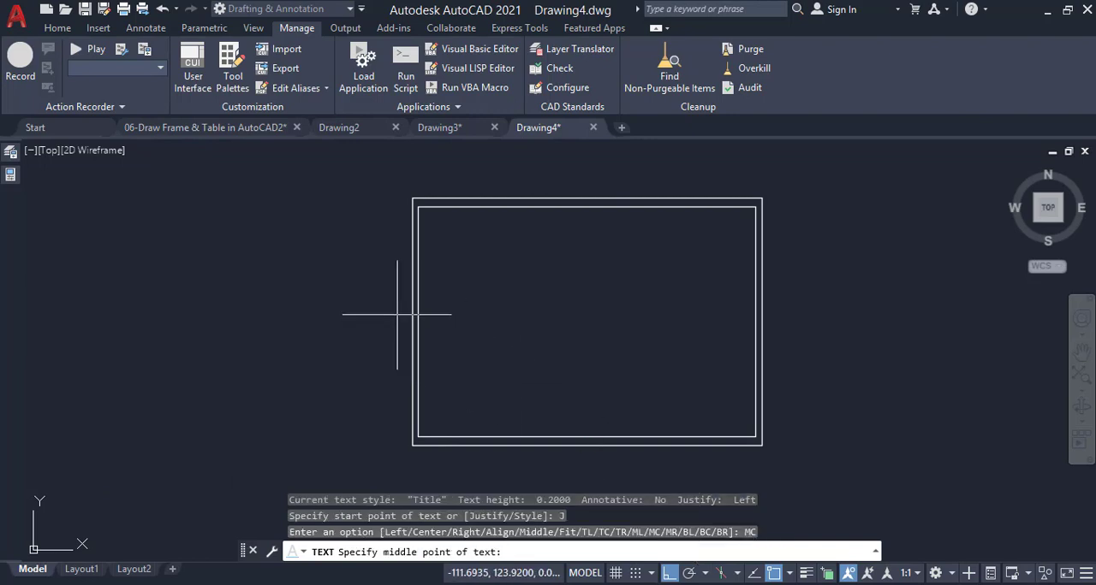
left_click(360, 289)
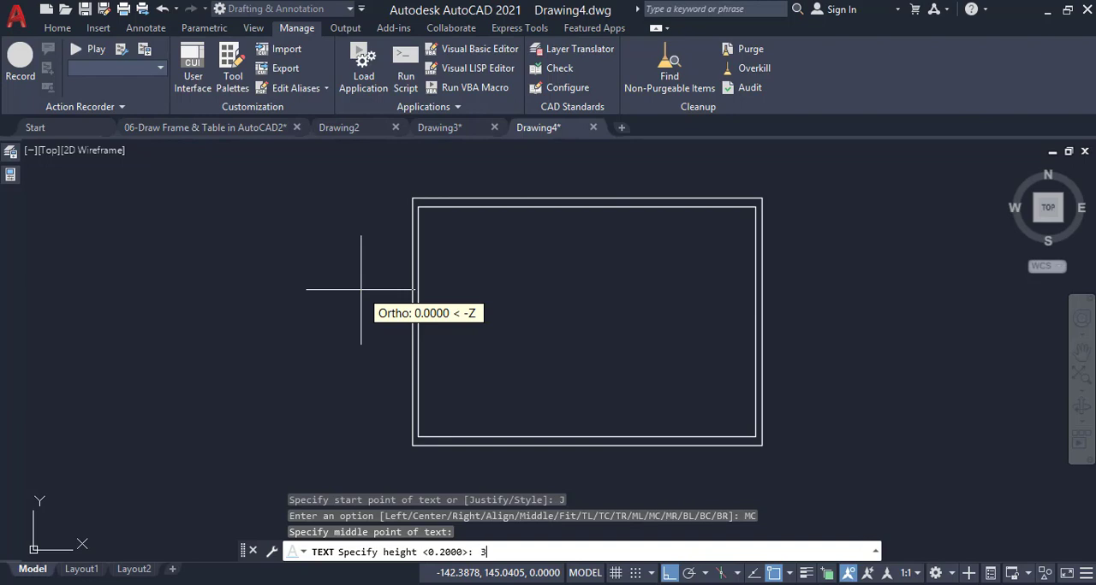
type("3")
key("Return")
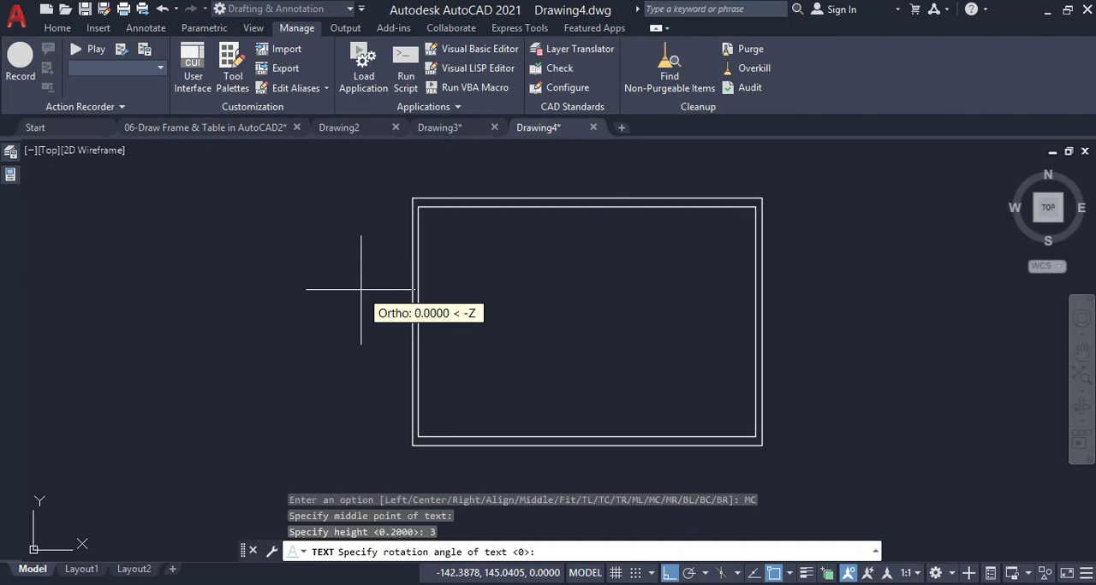
key("Return")
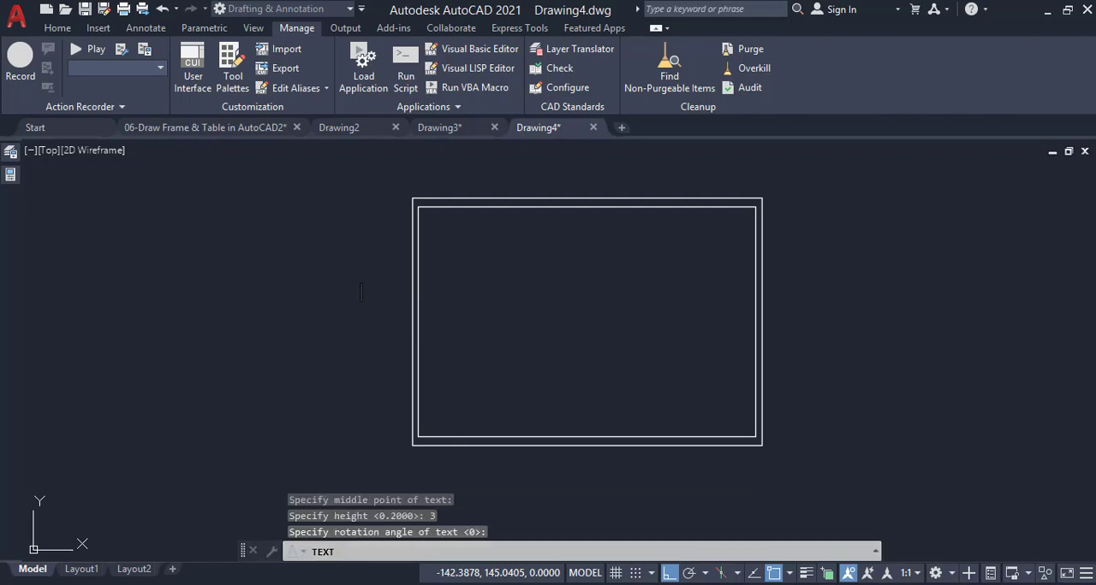
type("A")
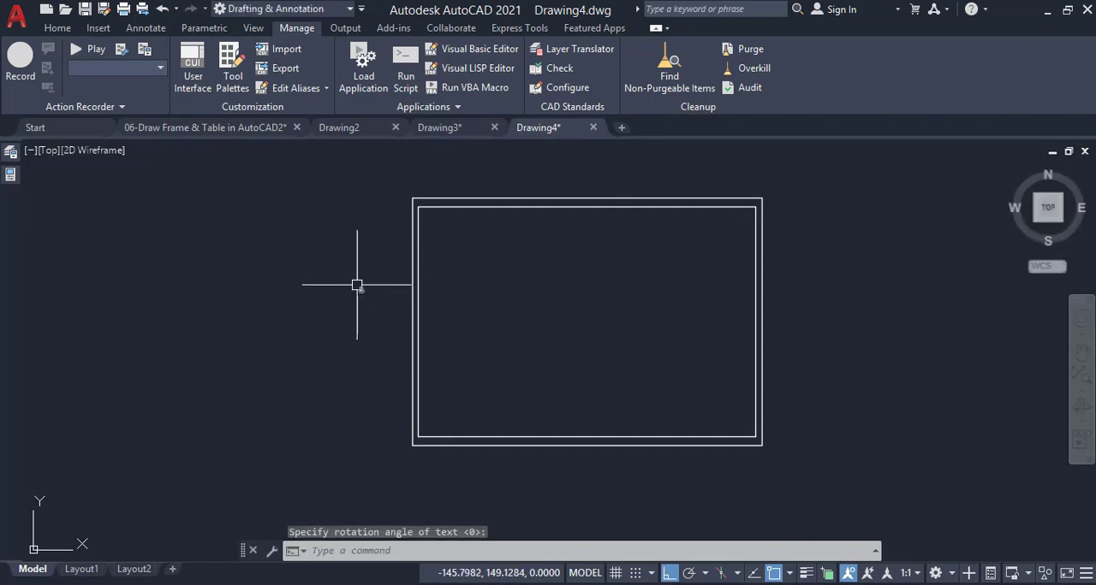
scroll(370, 286, "up", 5)
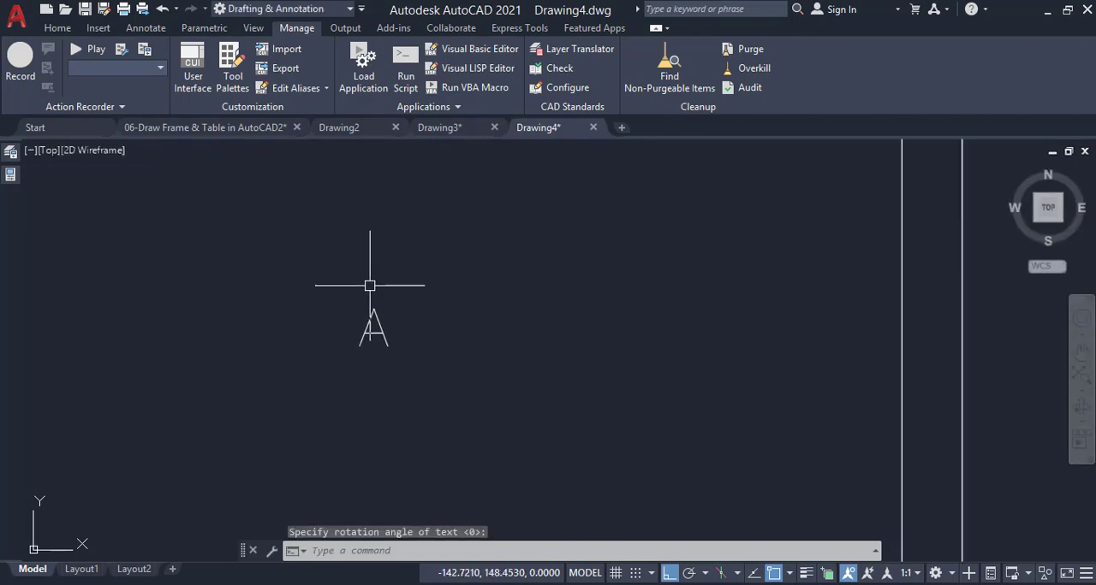
scroll(385, 311, "down", 4)
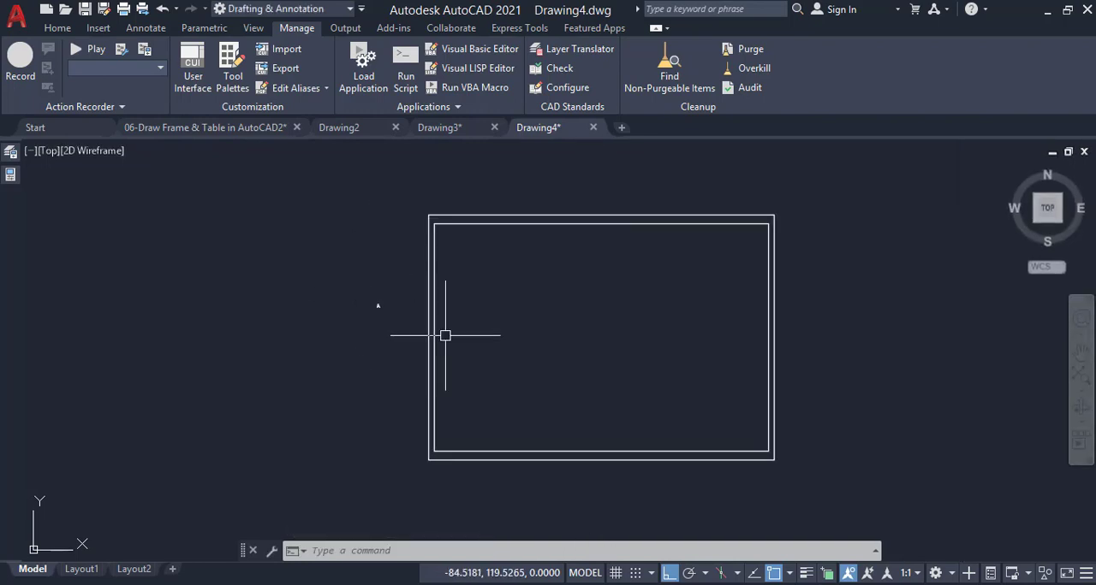
Examine the zone letters, divider ticks and centre arrow along the left border of the reference frame in Drawing2
scroll(457, 327, "up", 2)
scroll(474, 304, "down", 2)
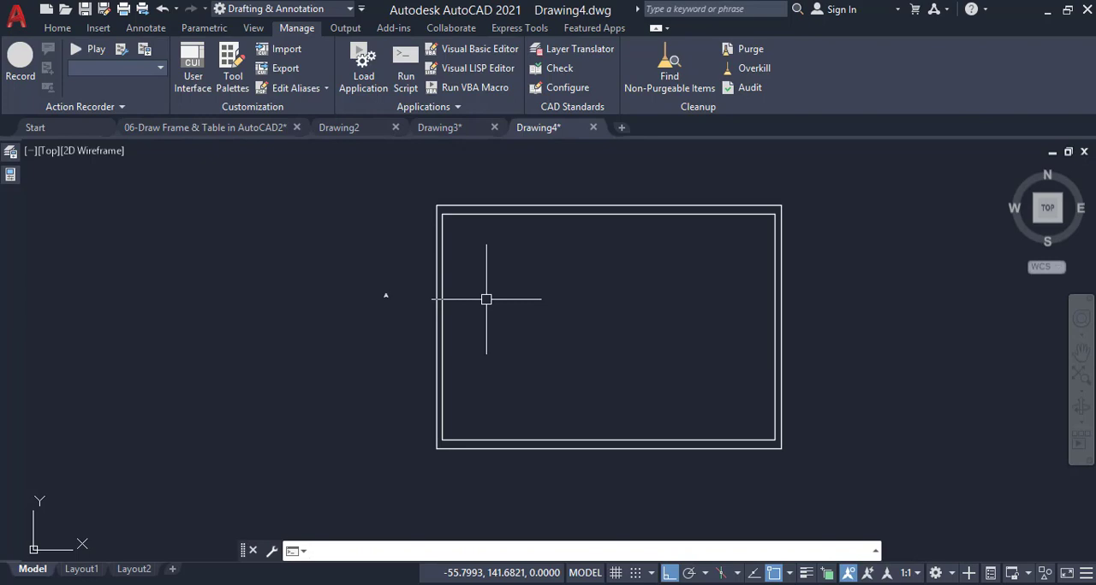
scroll(445, 269, "up", 2)
scroll(463, 256, "up", 2)
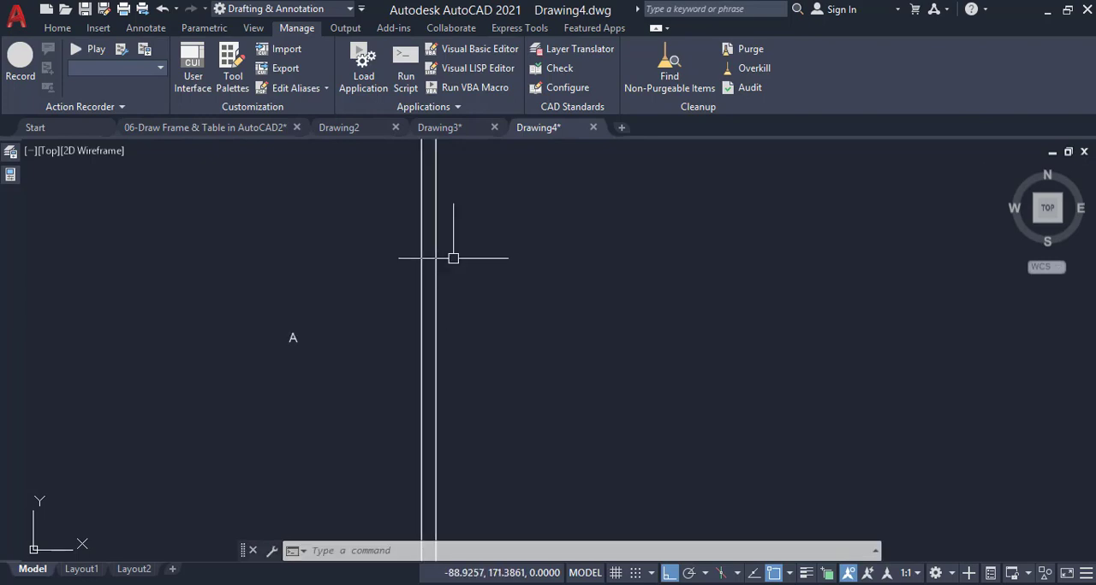
scroll(464, 253, "down", 2)
scroll(449, 241, "up", 2)
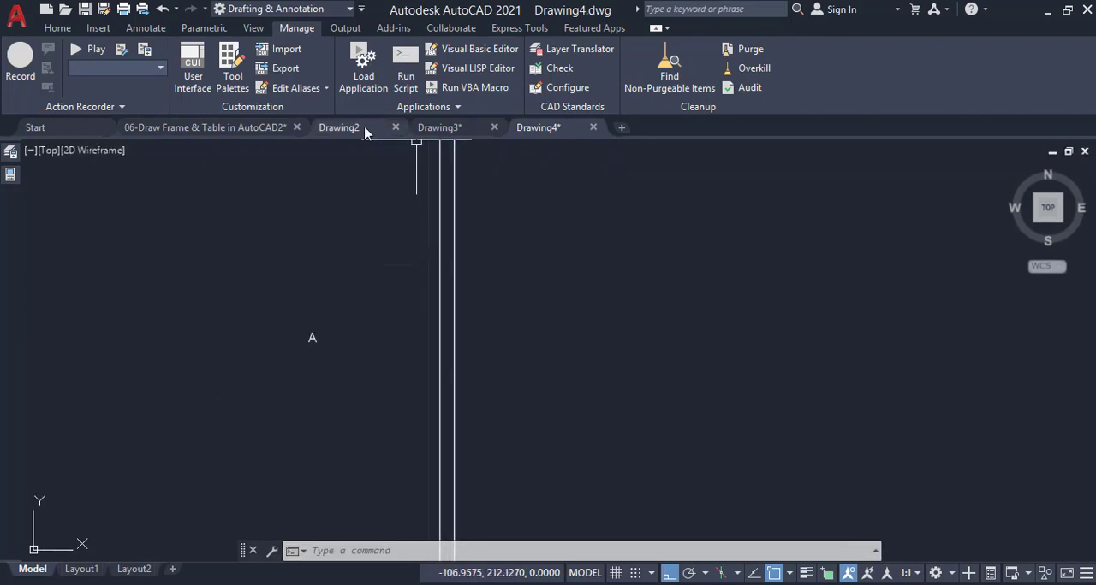
left_click(368, 129)
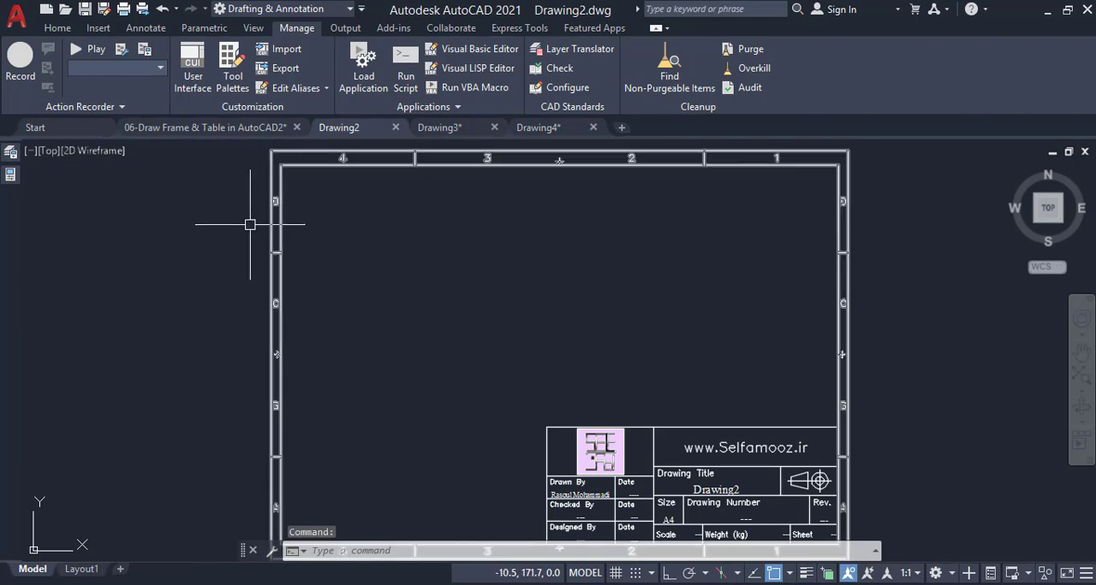
scroll(250, 225, "up", 3)
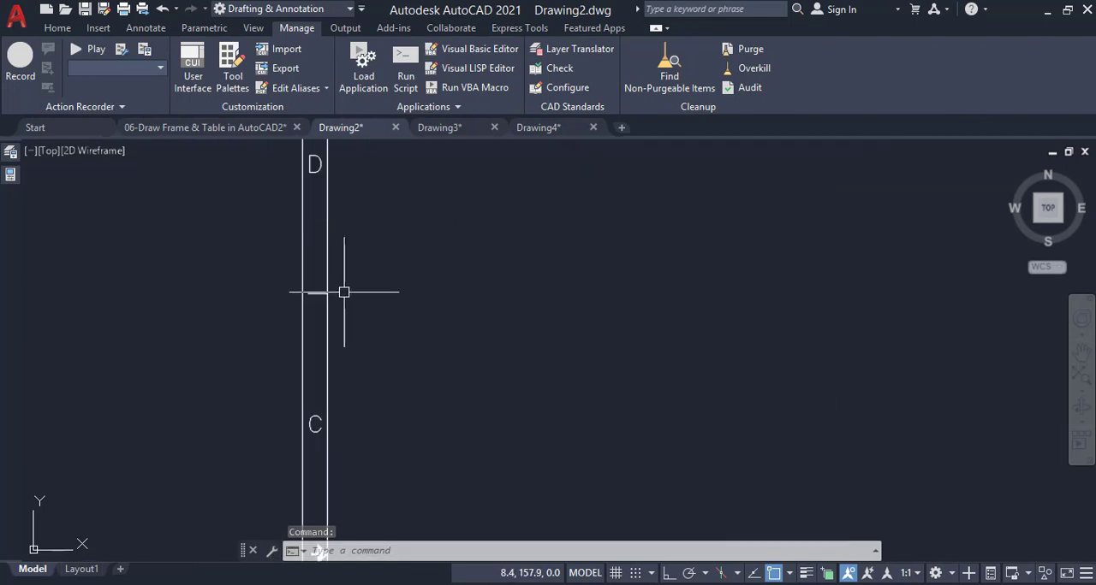
scroll(350, 249, "down", 4)
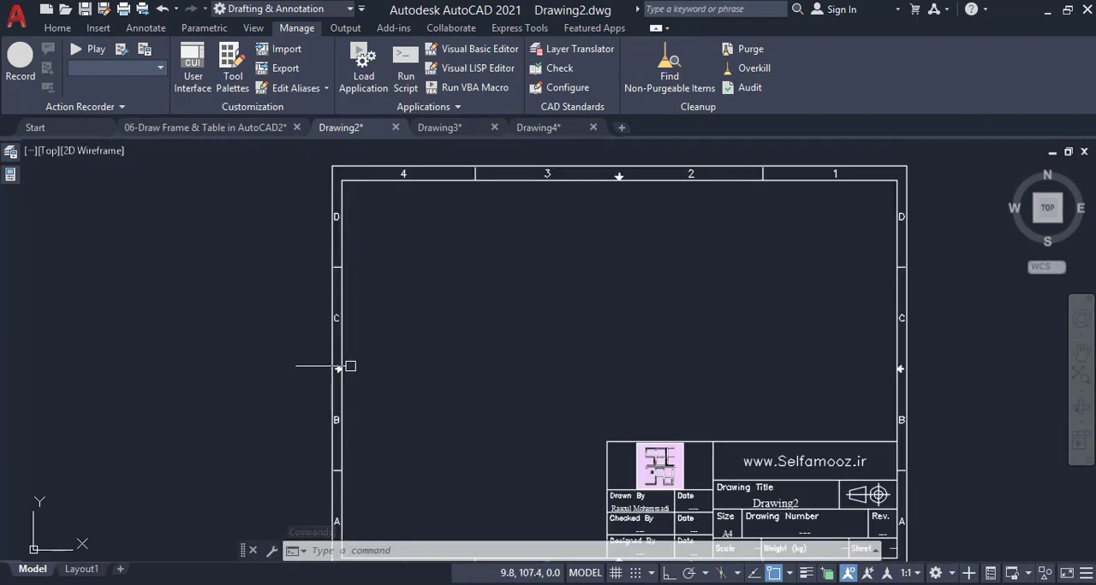
scroll(350, 366, "up", 3)
scroll(358, 304, "down", 4)
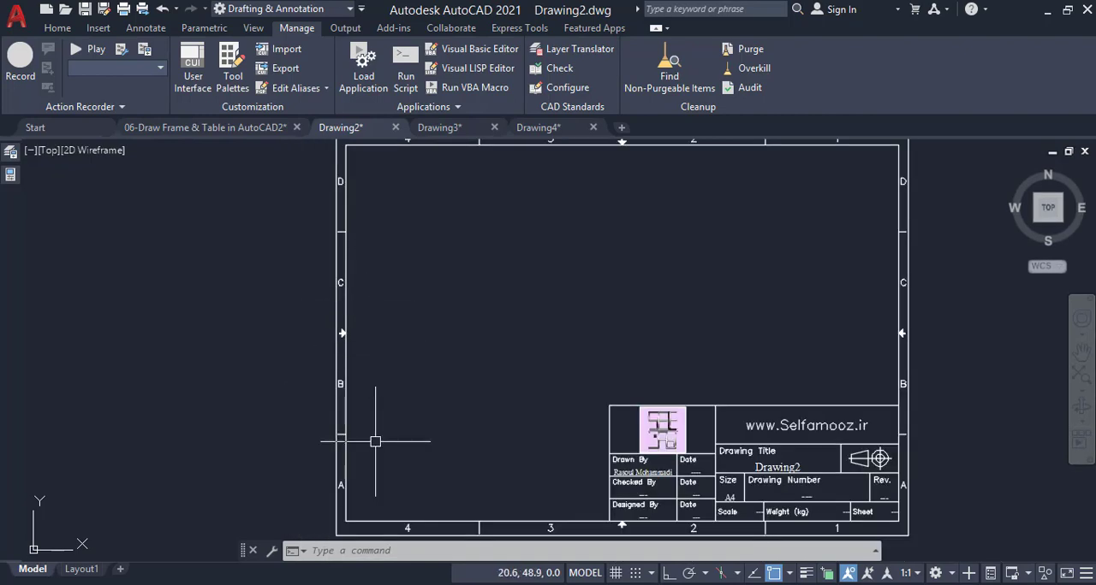
scroll(375, 442, "up", 4)
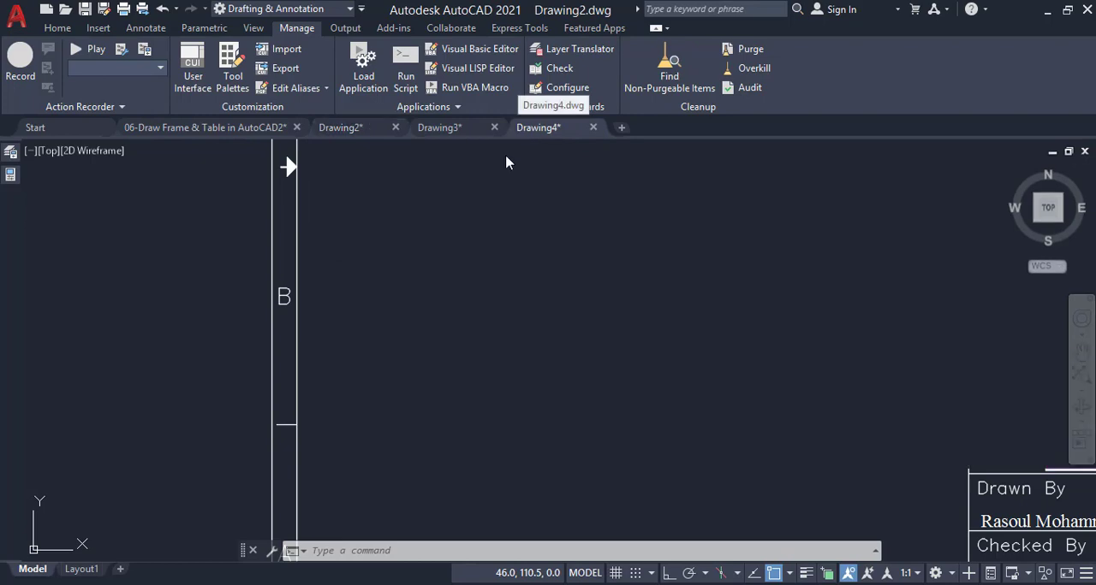
Return to Drawing4 and offset the left edge of the outer frame 2.5 inward
left_click(522, 128)
type("o")
key("Return")
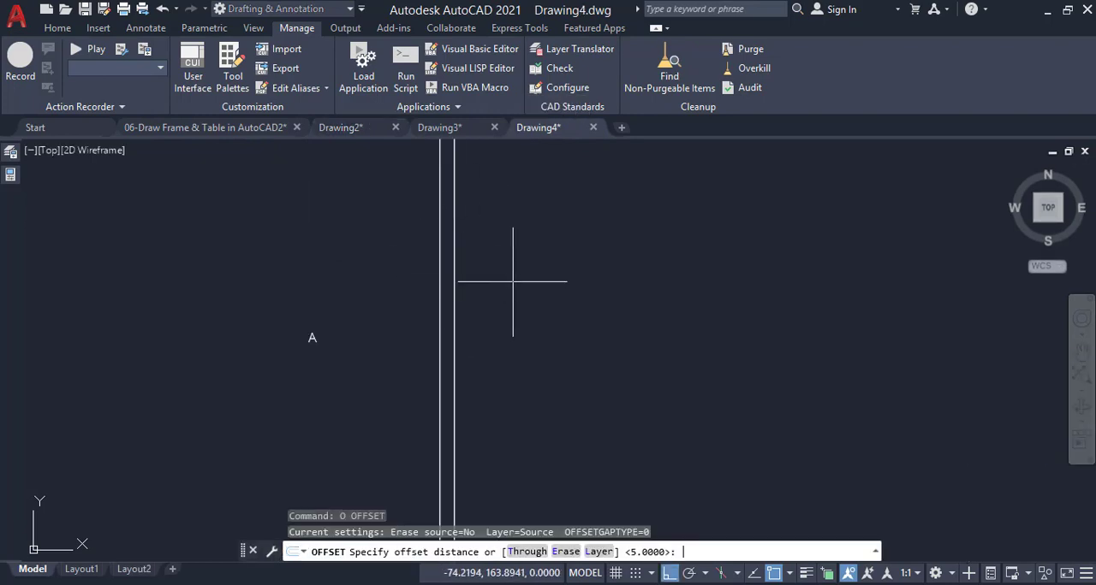
key("Return")
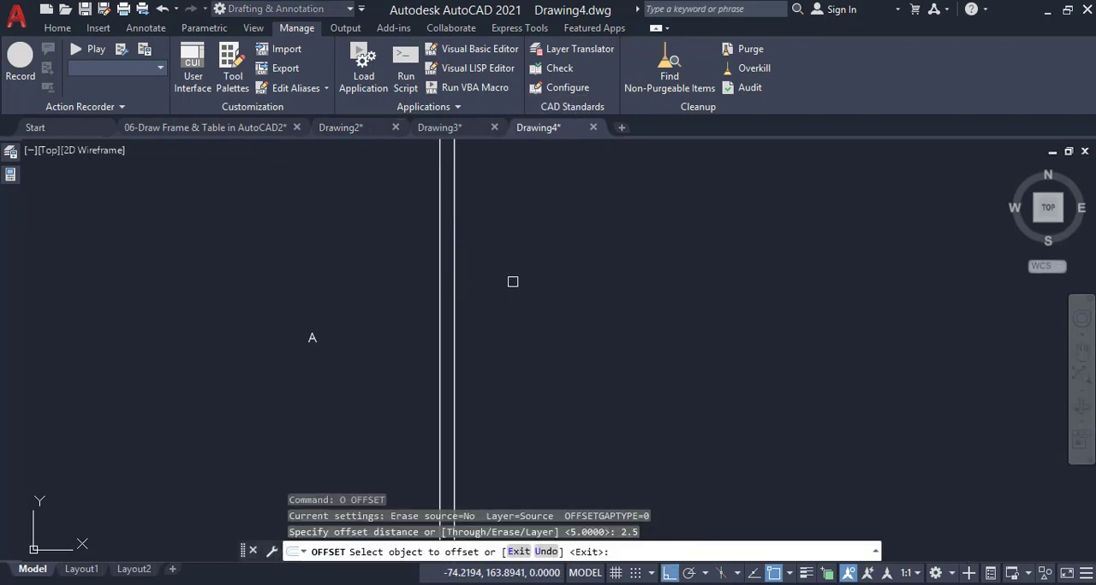
left_click(440, 274)
left_click(531, 290)
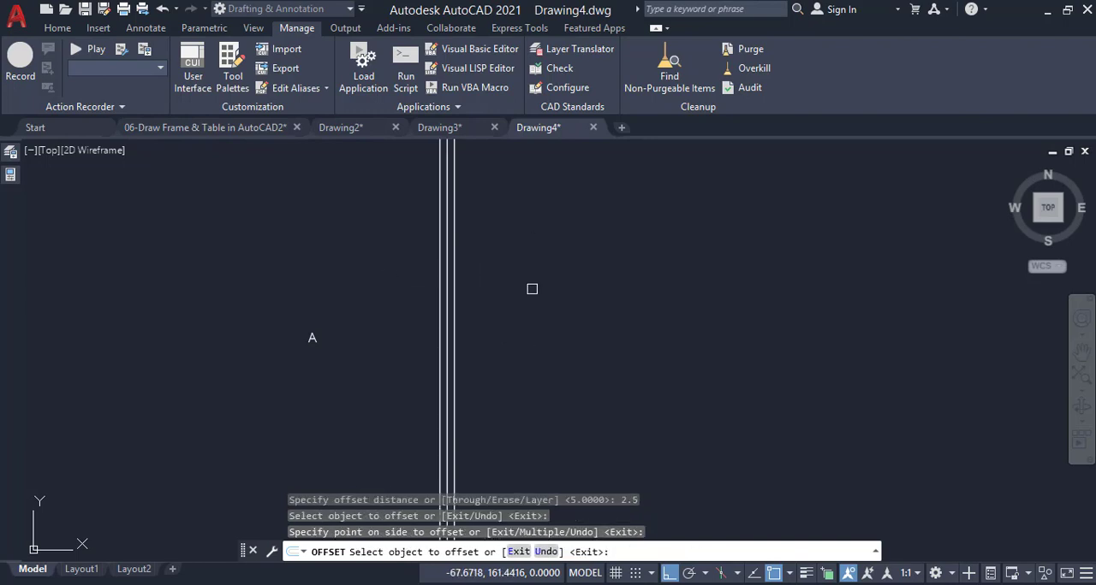
key("Return")
scroll(479, 326, "down", 5)
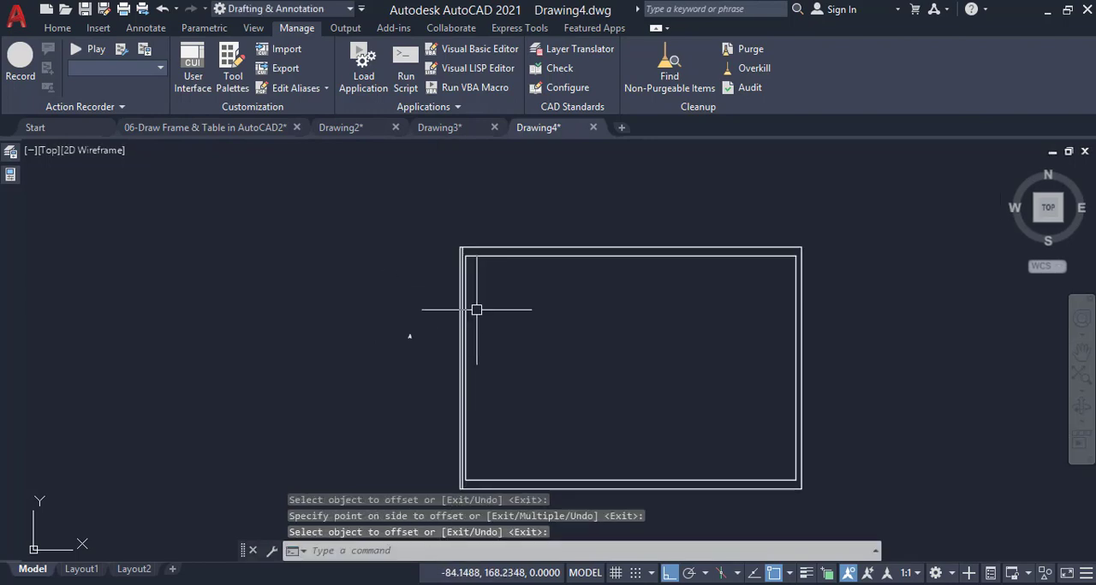
Divide the left edge of the outer frame into 4 equal segments with the Divide command
scroll(471, 341, "up", 4)
scroll(469, 340, "down", 2)
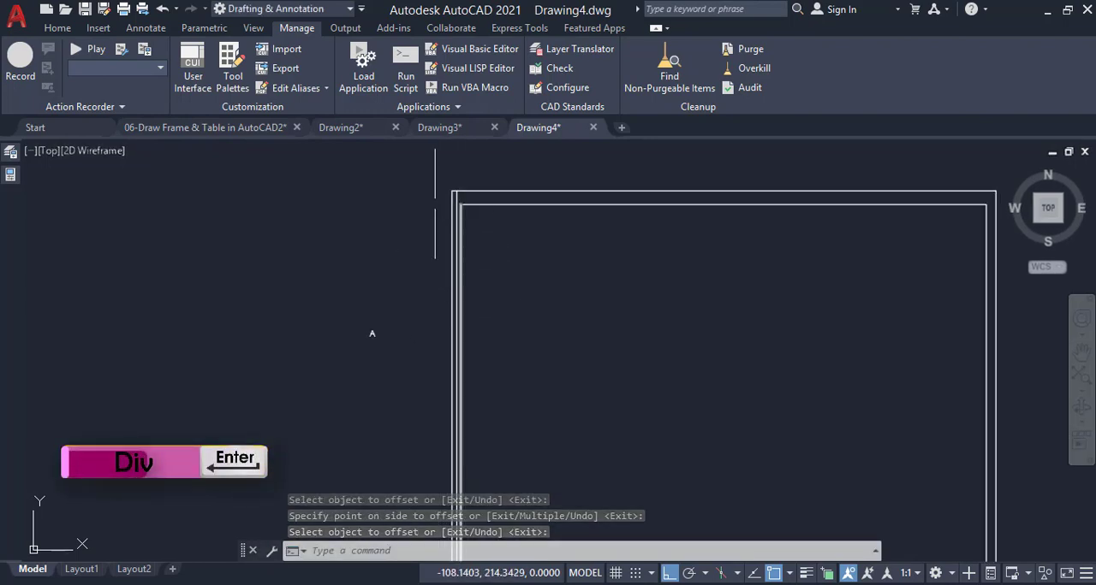
scroll(431, 188, "up", 4)
key("Escape")
type("div")
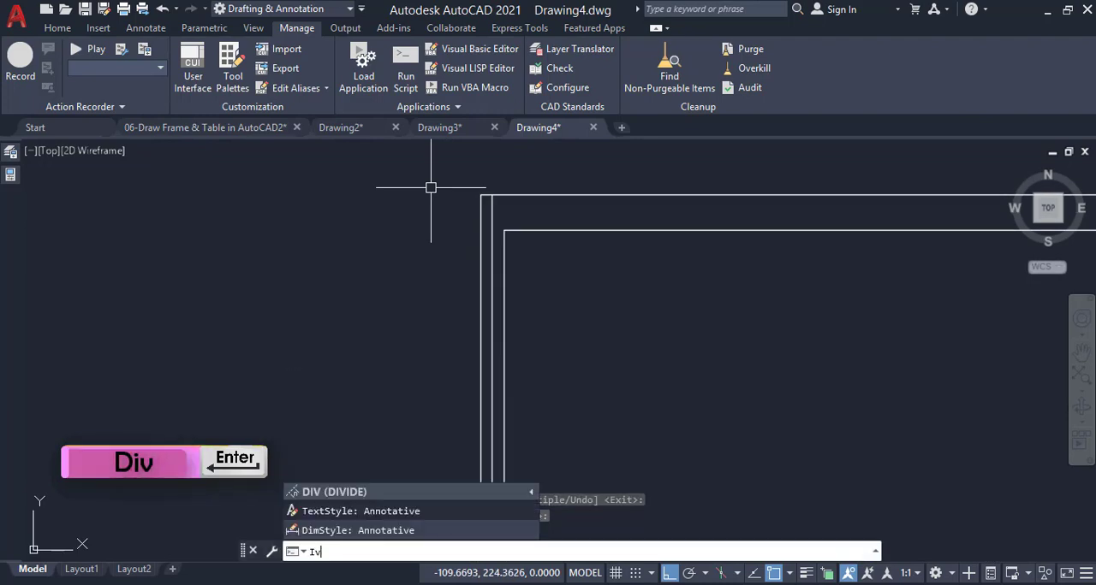
key("BackSpace")
key("BackSpace")
type("div")
key("Return")
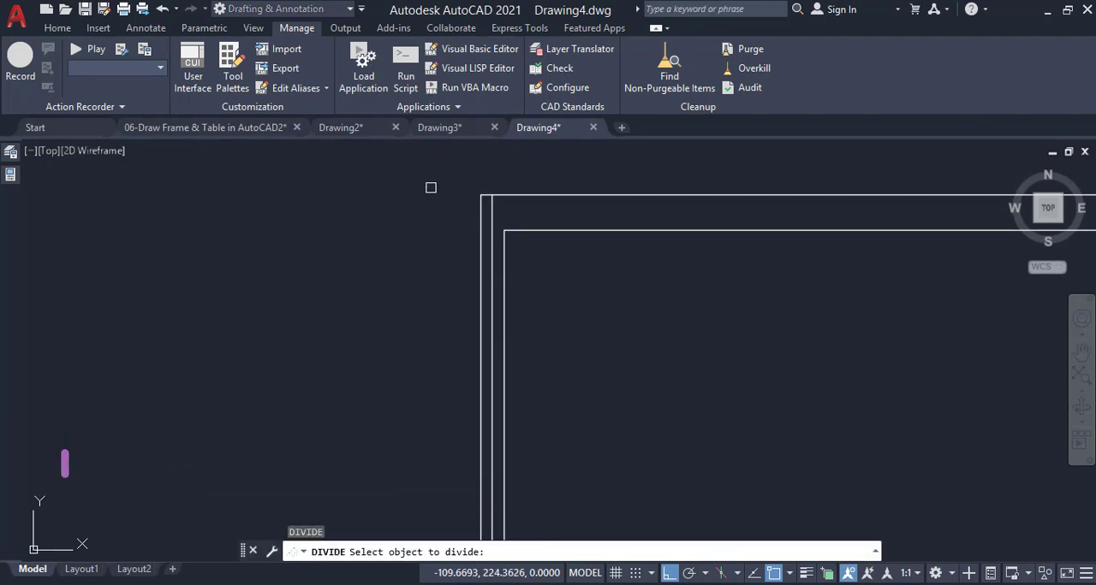
left_click(479, 249)
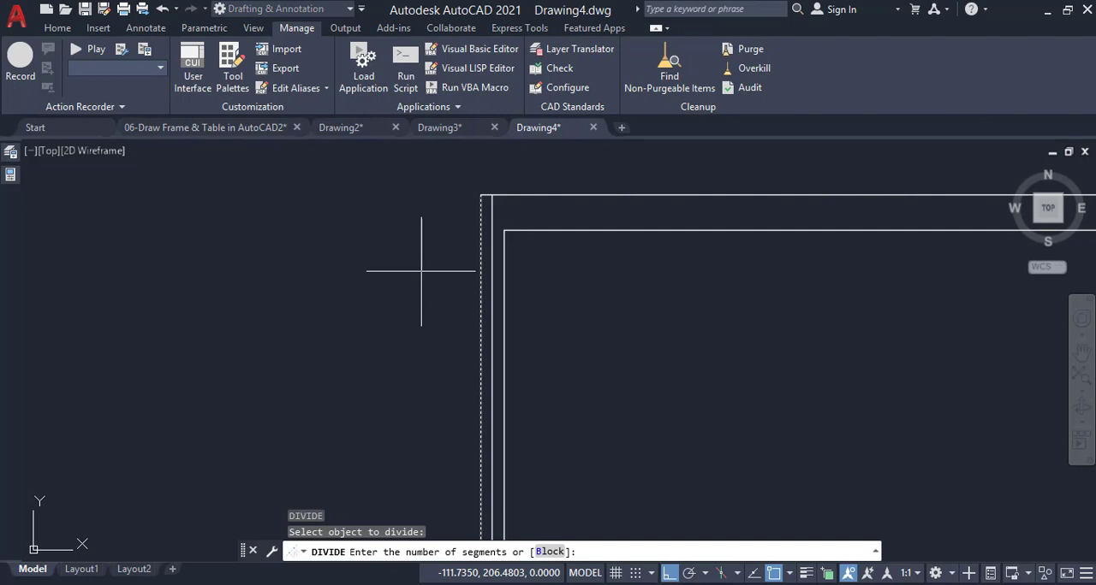
type("4")
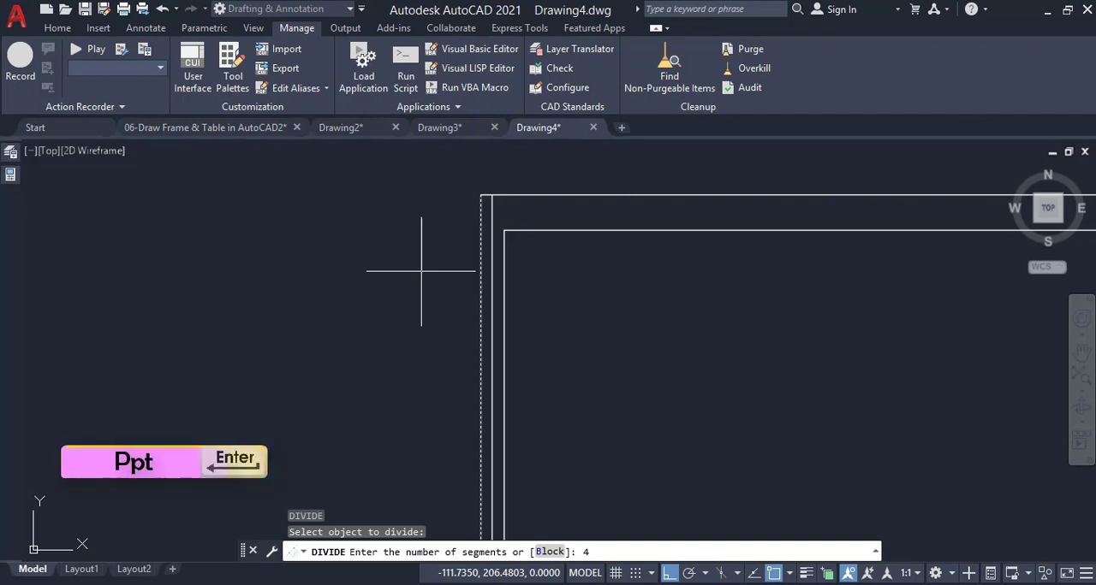
key("Return")
Change the point style to the X marker so the division points can be seen
type("ptype")
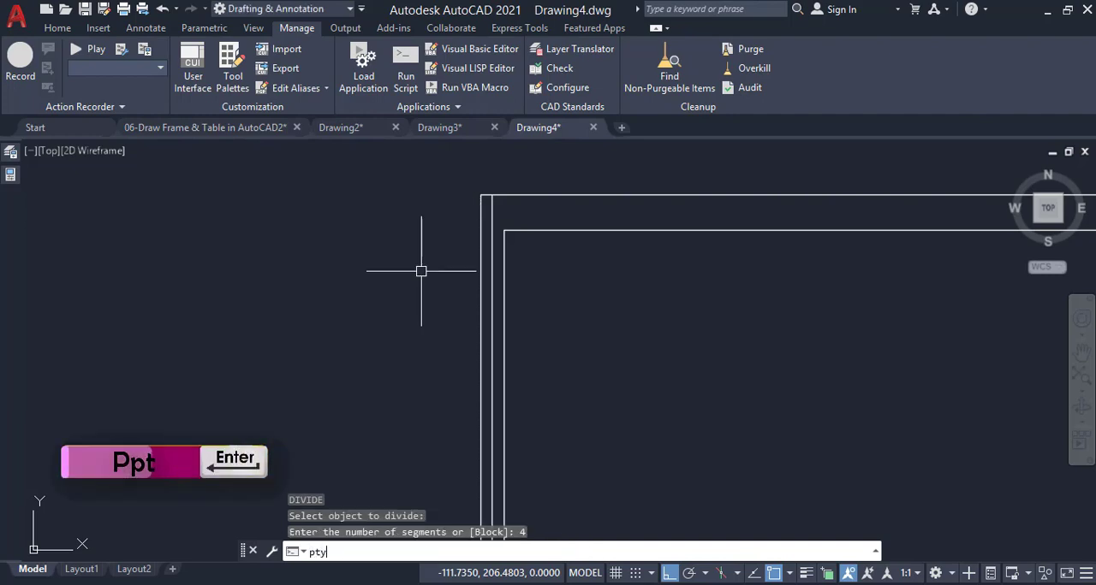
key("Return")
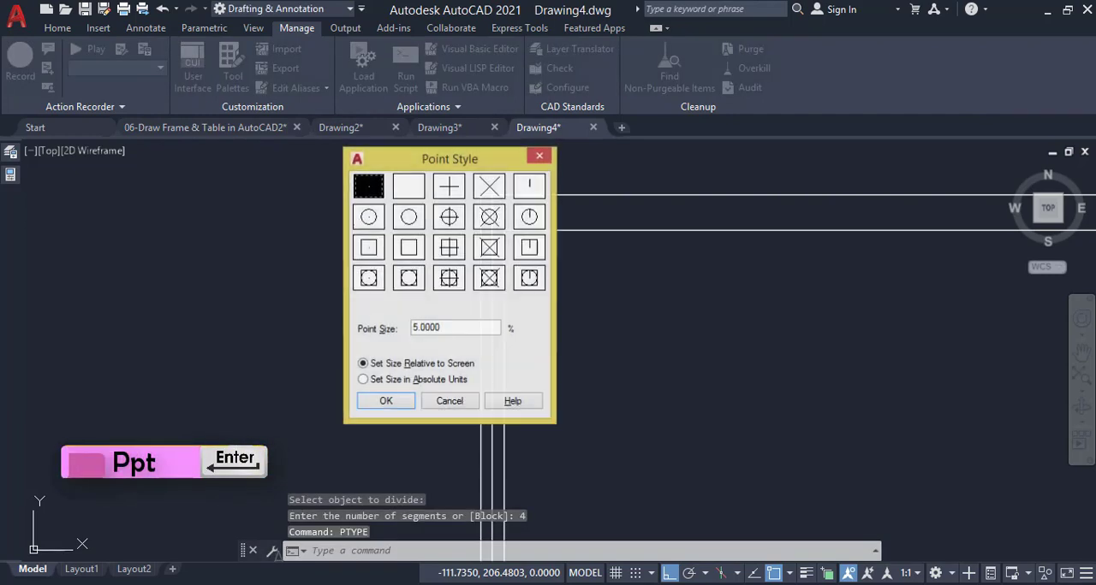
left_click(489, 186)
left_click(403, 410)
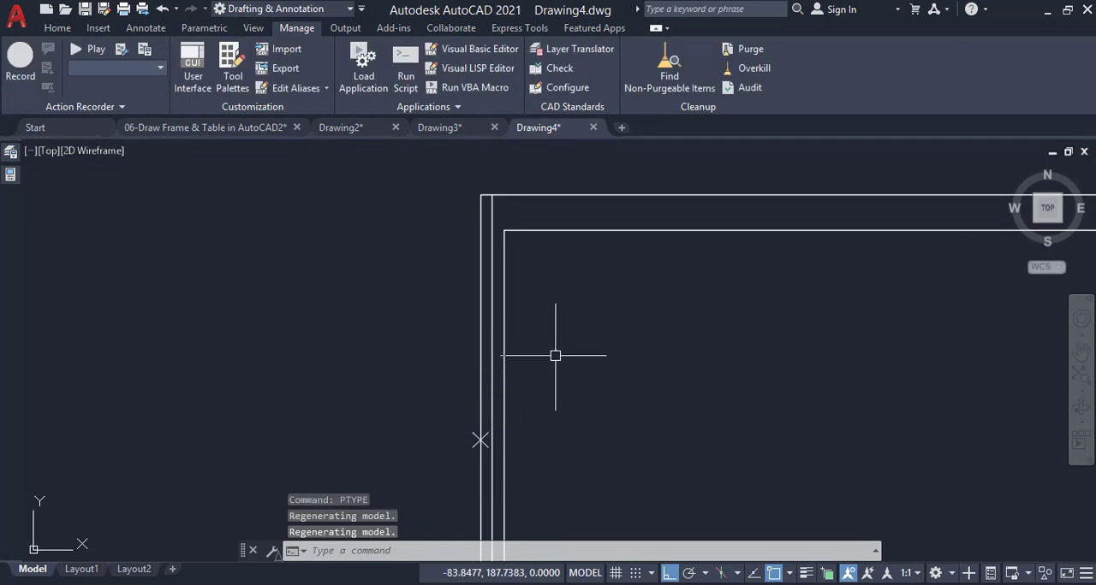
Draw a horizontal line from the uppermost division point on the left outer edge to the inner border
scroll(553, 319, "down", 1)
scroll(537, 406, "up", 1)
scroll(521, 357, "up", 1)
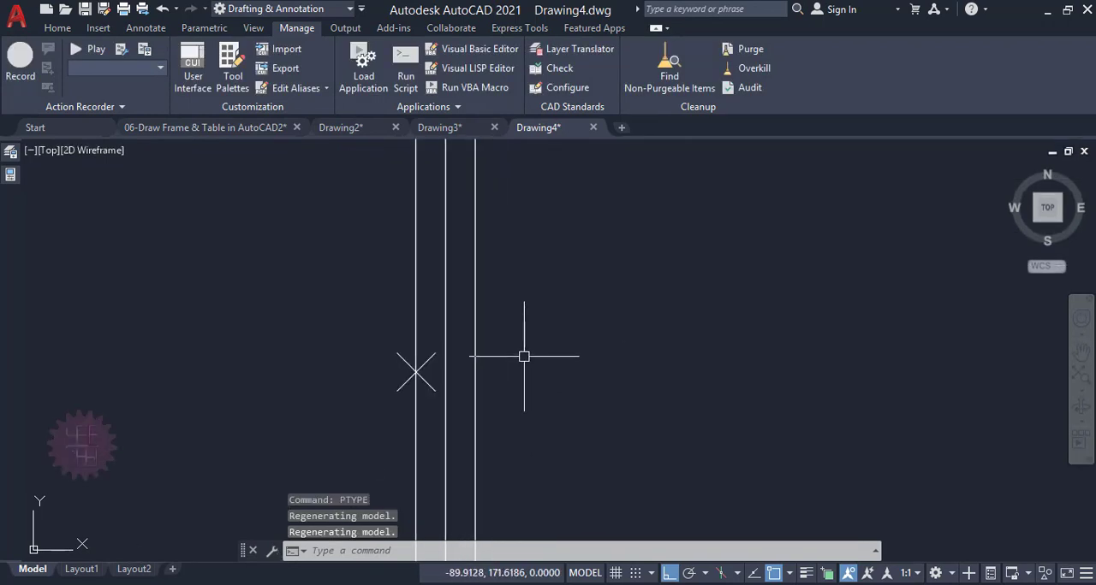
type("l")
key("Return")
scroll(415, 372, "up", 1)
left_click(416, 372)
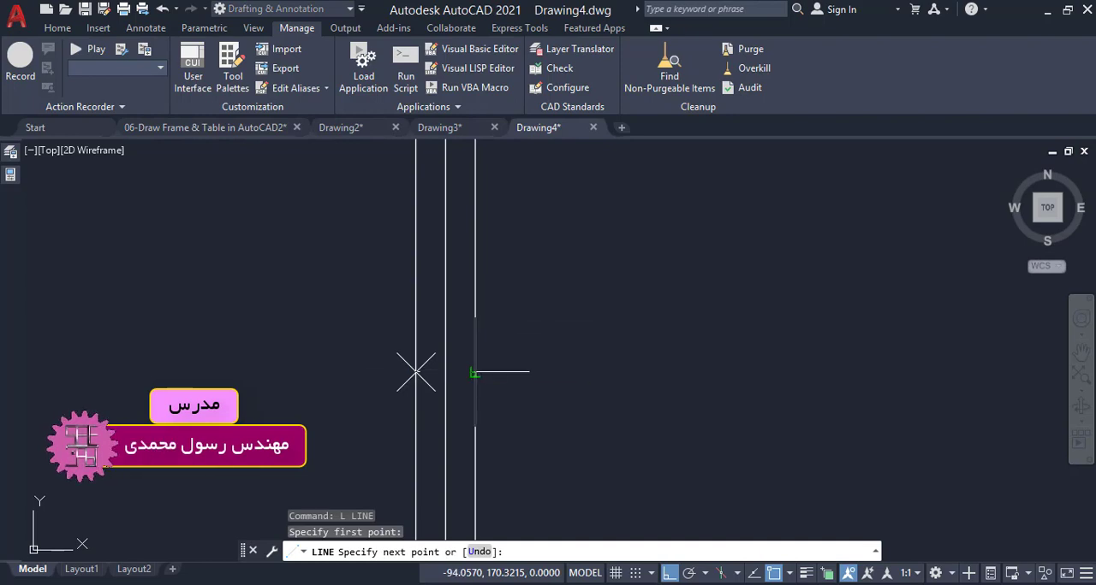
left_click(502, 325)
key("Return")
key("Return")
Draw a horizontal line from the middle division point on the left outer edge to the inner border
scroll(497, 424, "down", 2)
scroll(496, 424, "down", 1)
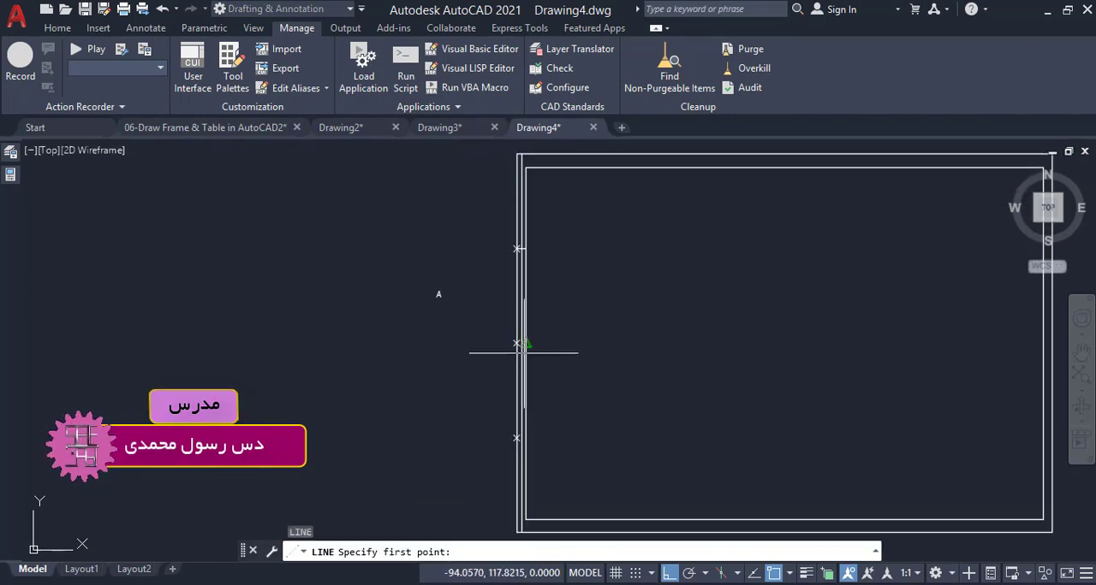
scroll(519, 362, "up", 3)
left_click(469, 292)
left_click(526, 293)
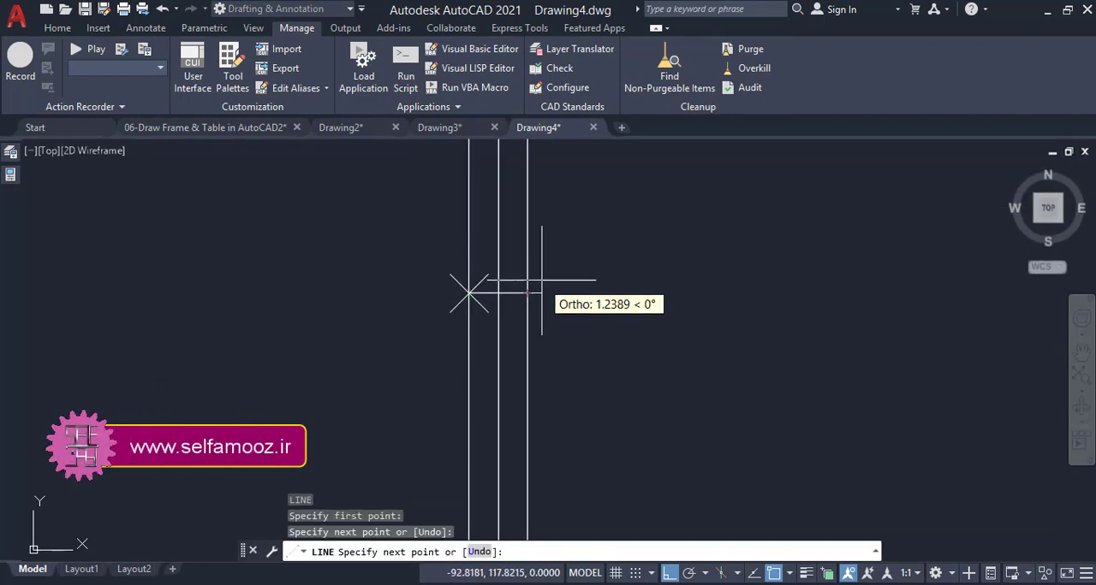
key("Return")
key("Return")
Draw a horizontal line from the lowest division point on the left outer edge across to the inner border
scroll(556, 247, "down", 3)
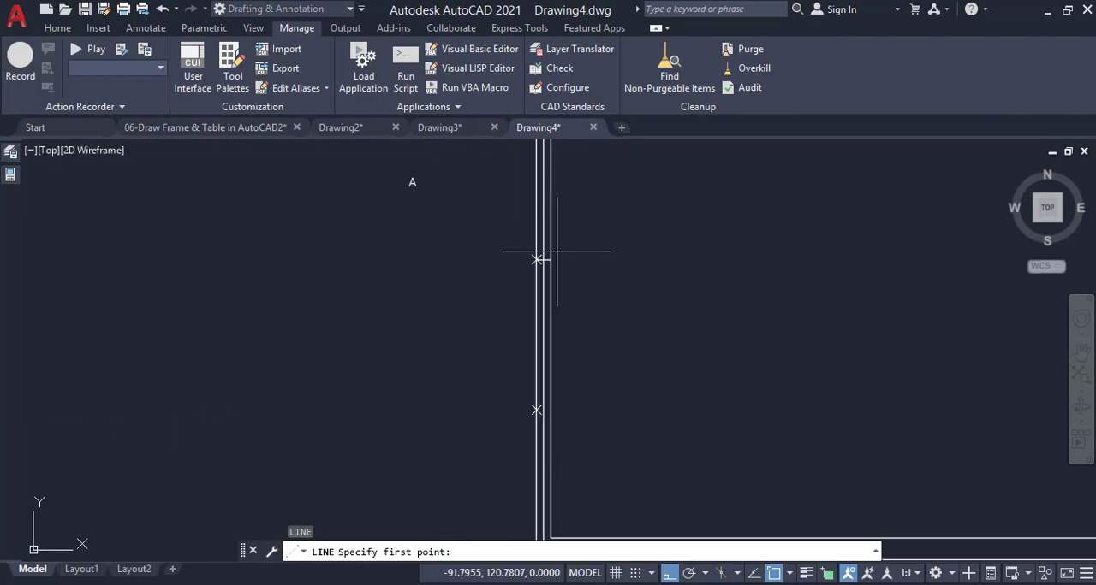
scroll(539, 334, "down", 2)
scroll(545, 353, "up", 4)
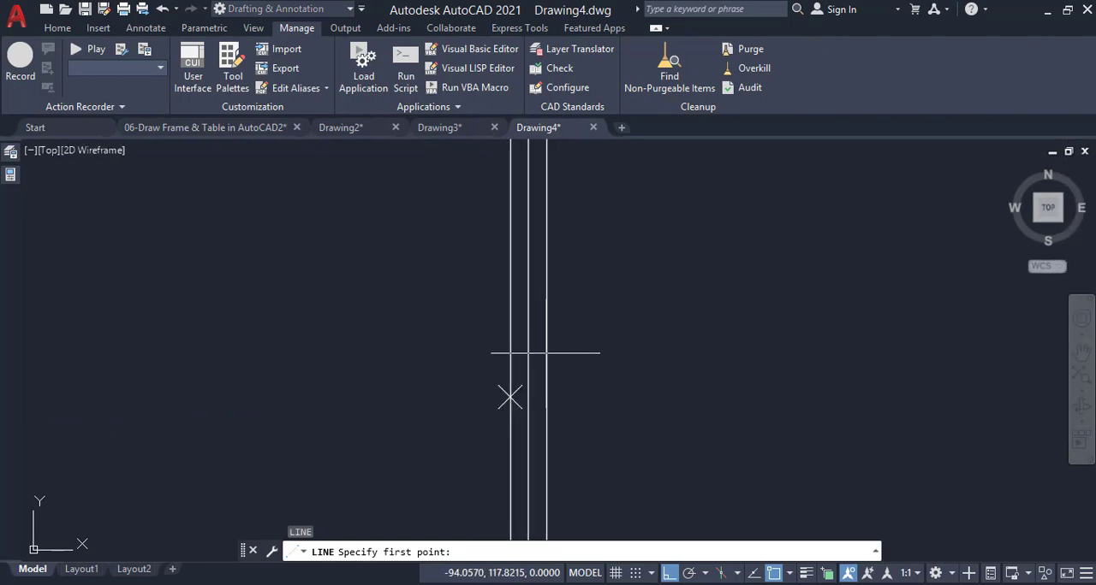
left_click(509, 396)
left_click(528, 394)
key("Return")
scroll(577, 323, "down", 3)
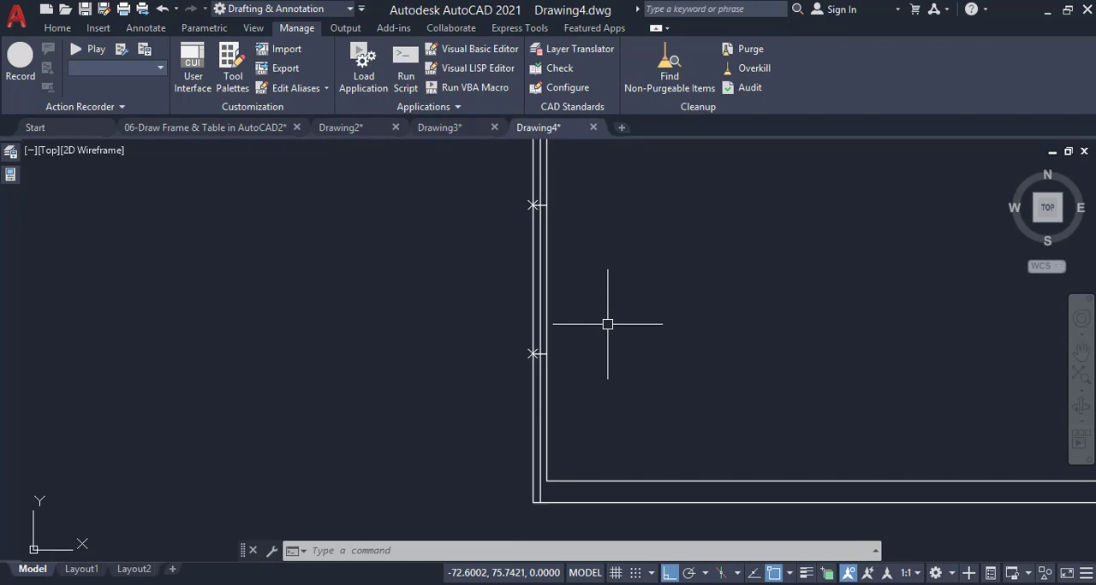
scroll(604, 383, "down", 3)
scroll(541, 297, "up", 3)
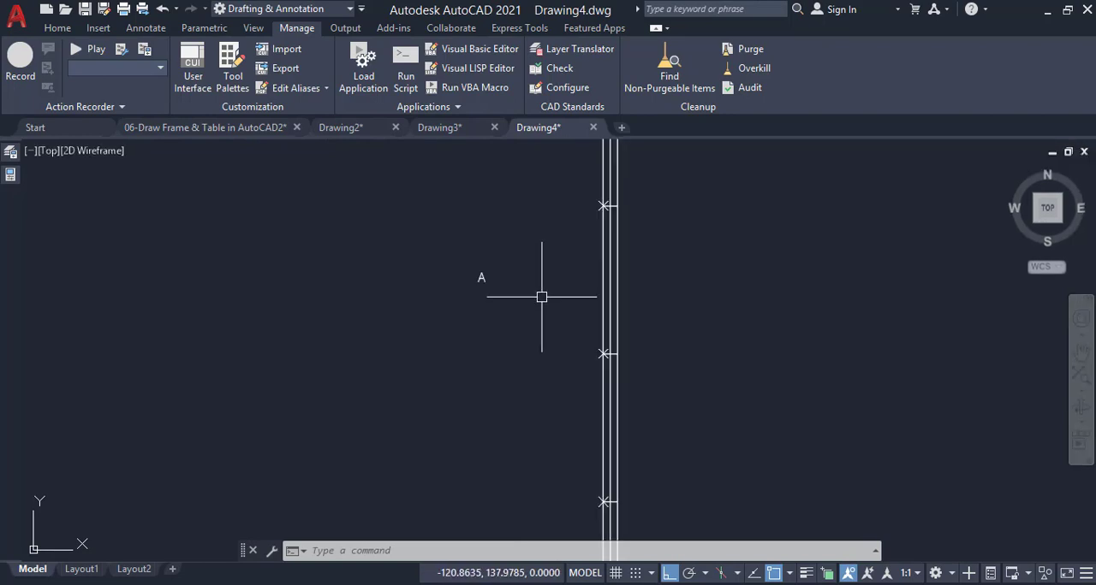
Move the letter A by its middle grip onto the centre line of the lowest left zone, using the m2p midpoint override
left_click(517, 251)
left_click(417, 318)
scroll(476, 278, "up", 5)
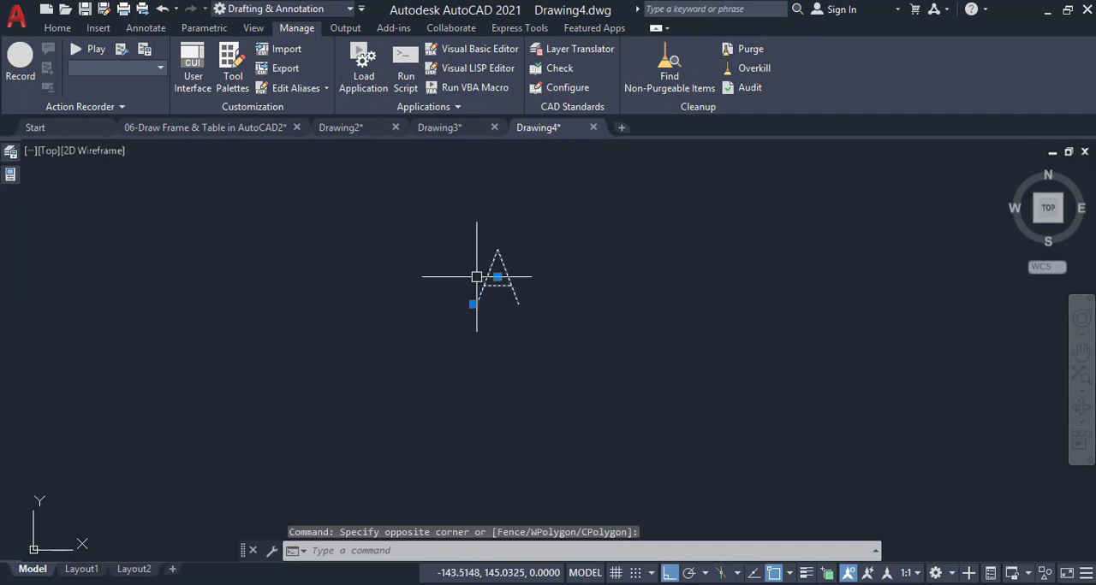
left_click(498, 276)
scroll(539, 248, "down", 8)
scroll(644, 359, "up", 2)
scroll(630, 381, "down", 2)
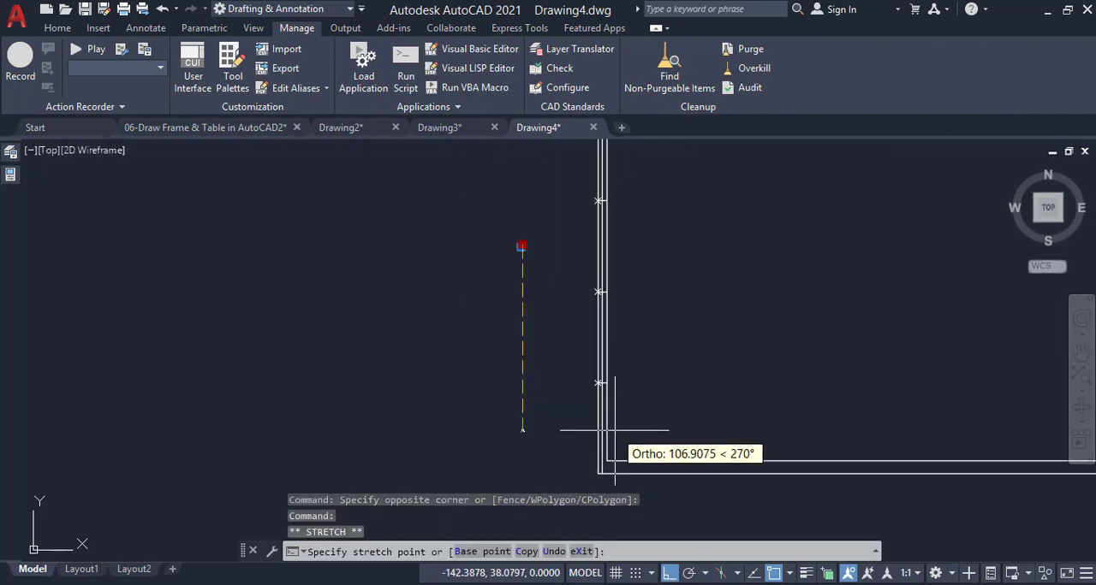
scroll(610, 517, "up", 4)
scroll(568, 166, "up", 3)
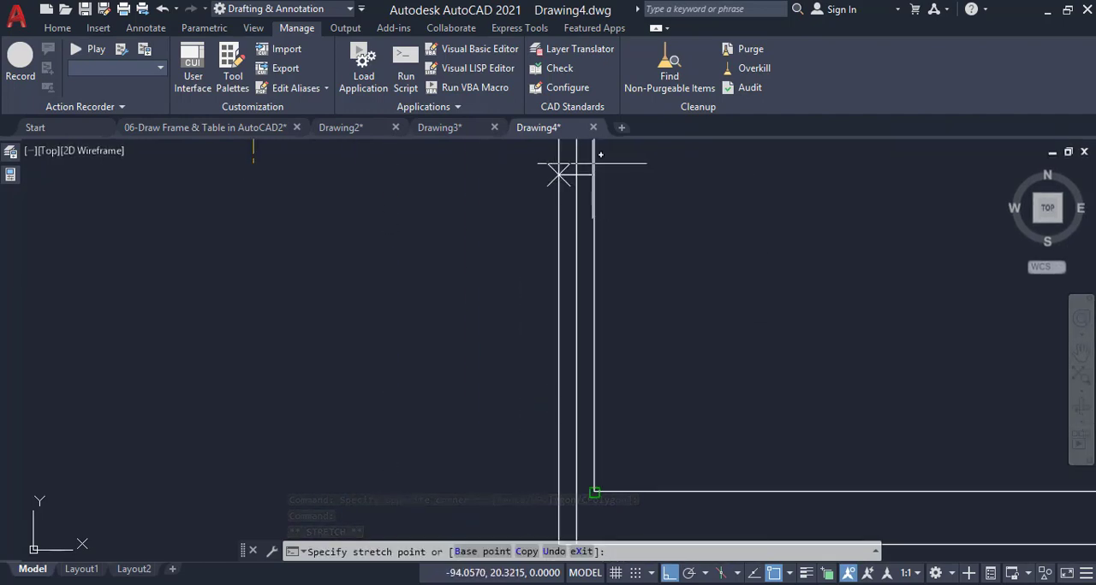
scroll(587, 165, "down", 3)
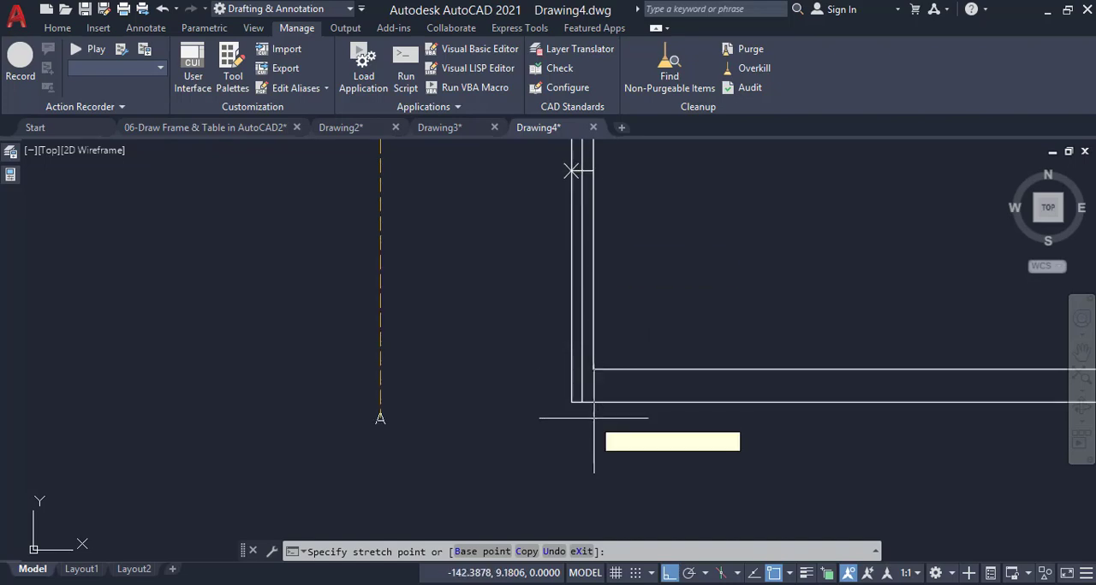
type("m2")
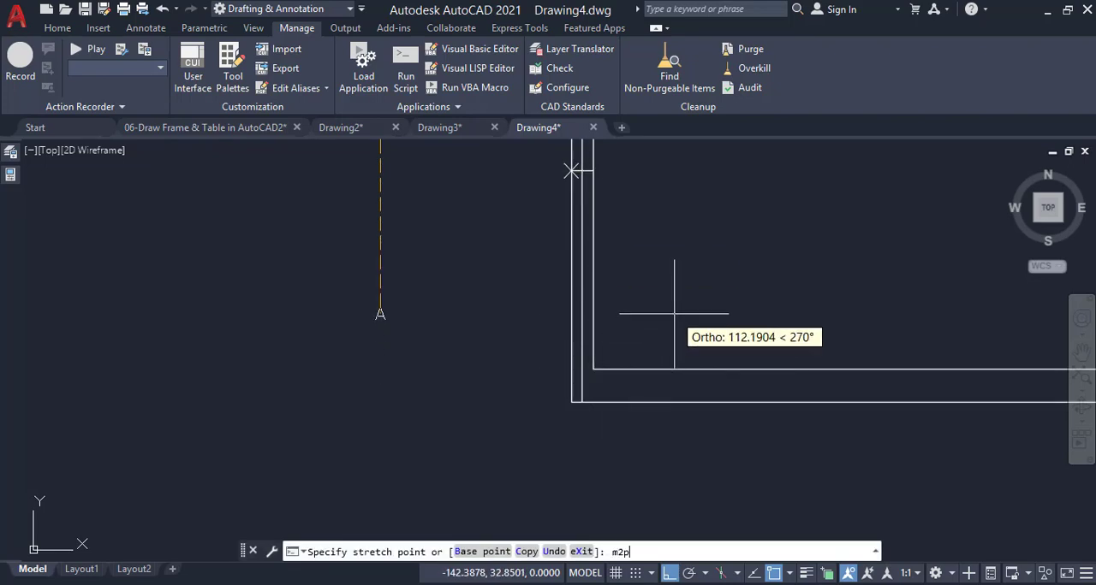
type("p")
key("Return")
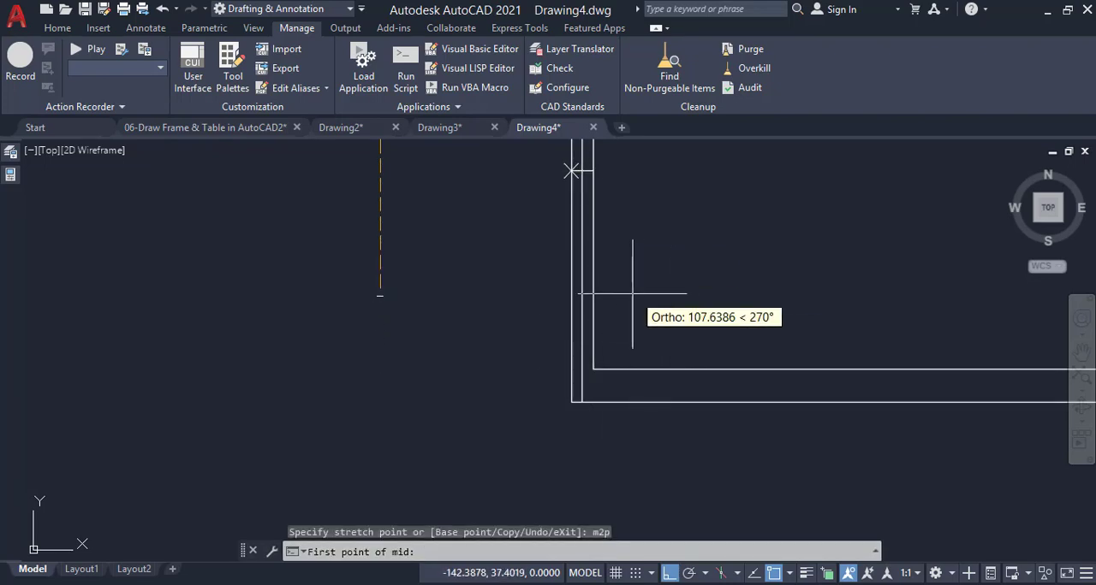
left_click(584, 165)
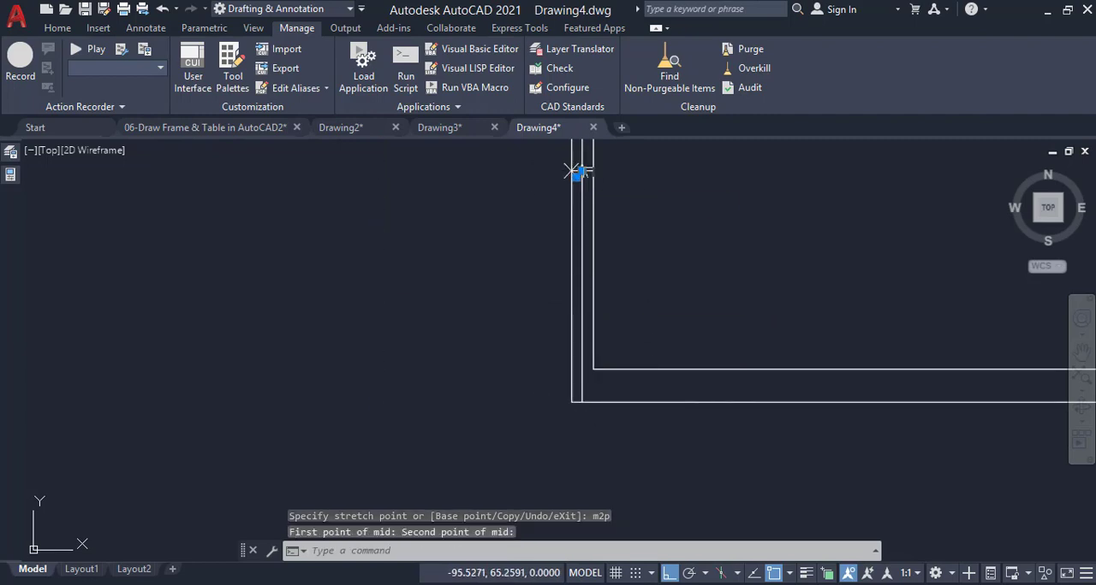
Re-centre the letter A with m2p, midway between the lowest division line and the frame's bottom outer edge
left_click(584, 169)
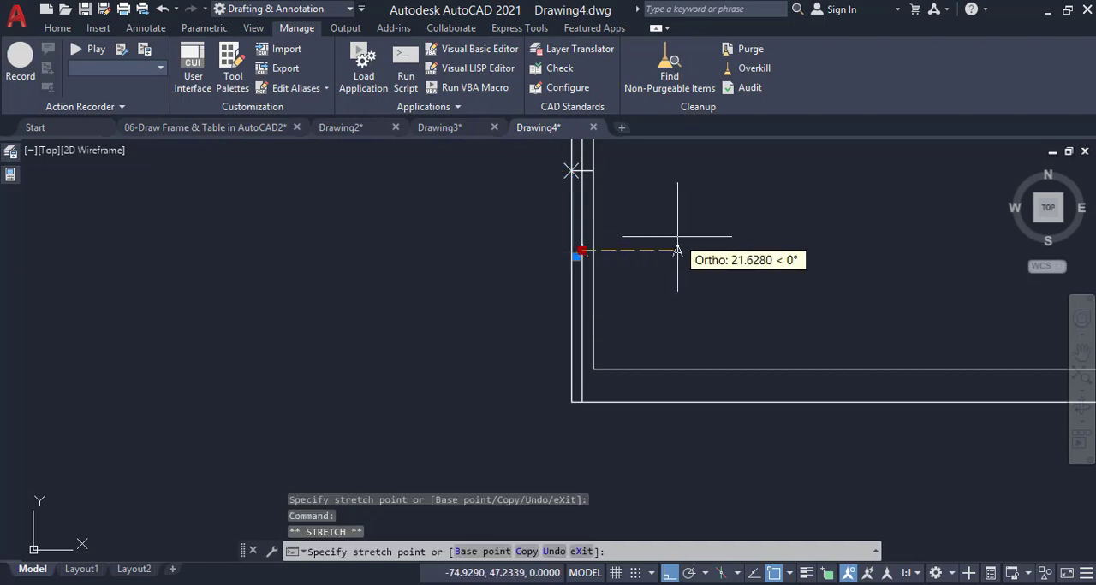
type("m2p")
key("Return")
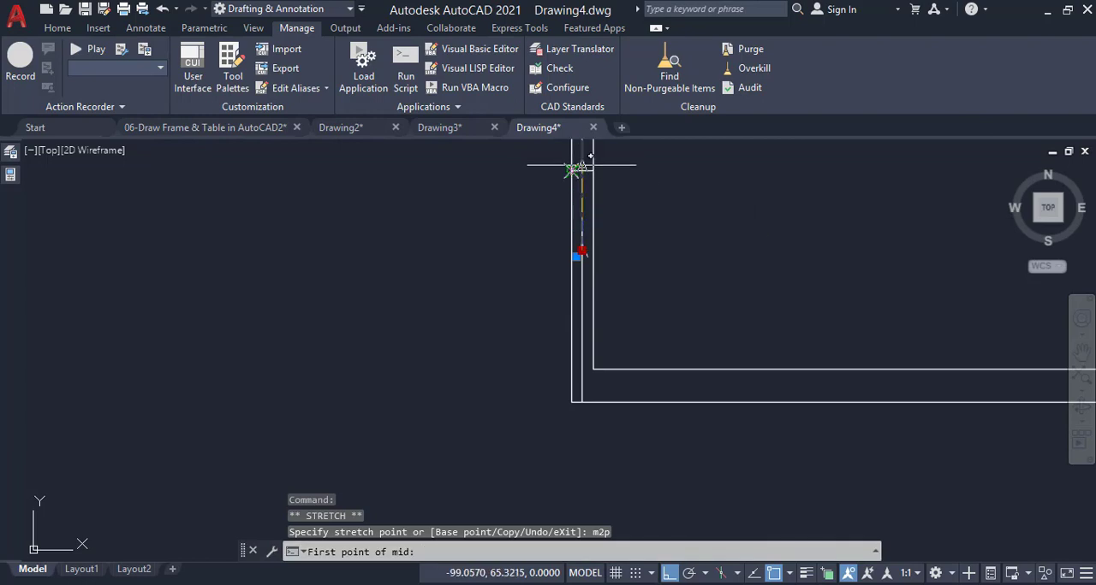
left_click(583, 398)
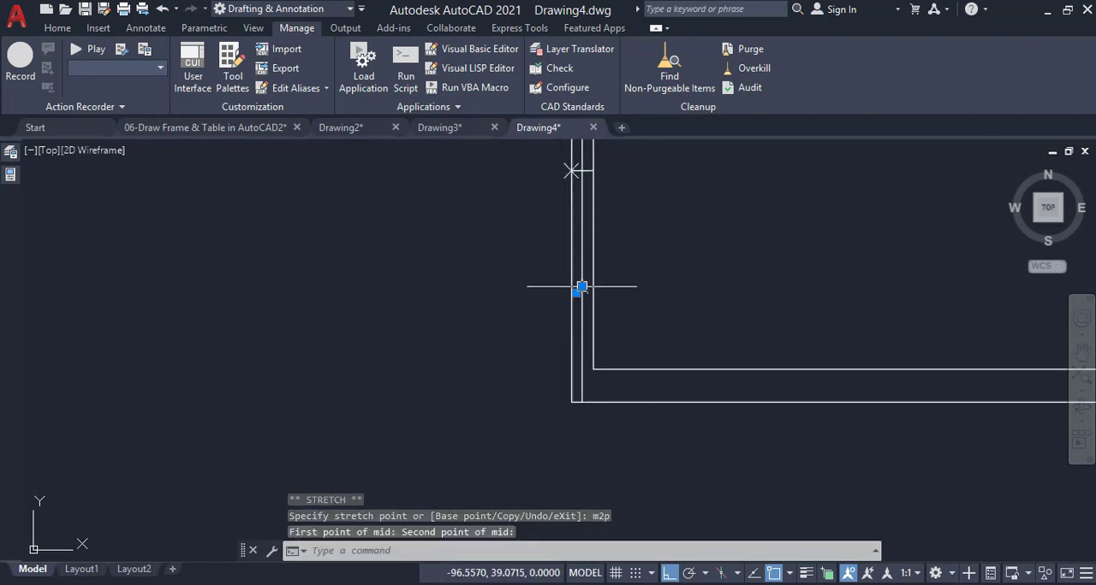
Copy the letter A into the second zone up, from the frame's lower-left outer corner to the lowest division point
scroll(627, 322, "down", 4)
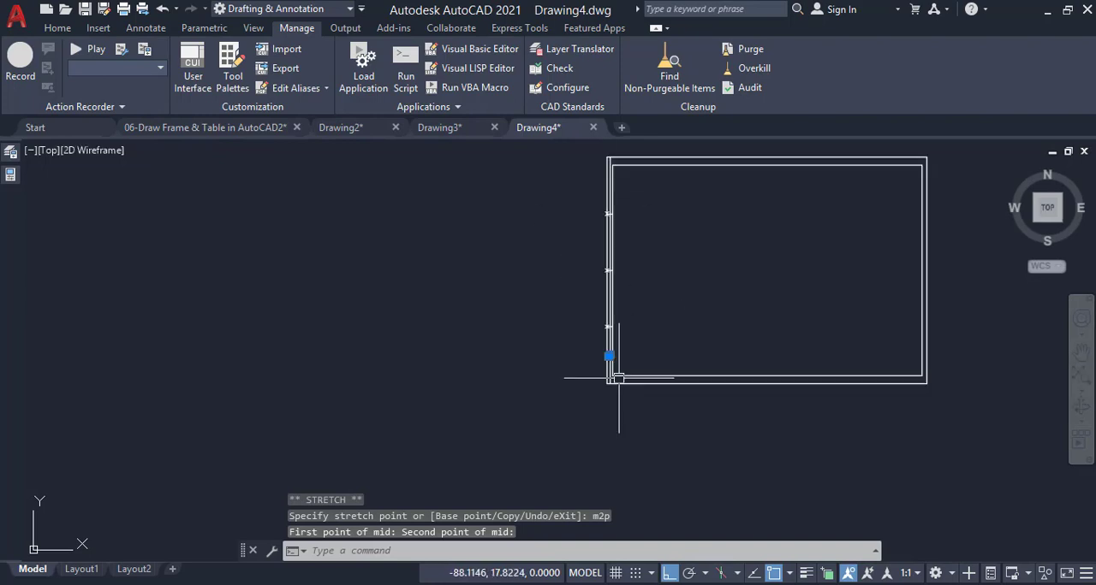
scroll(631, 284, "up", 4)
scroll(599, 428, "up", 5)
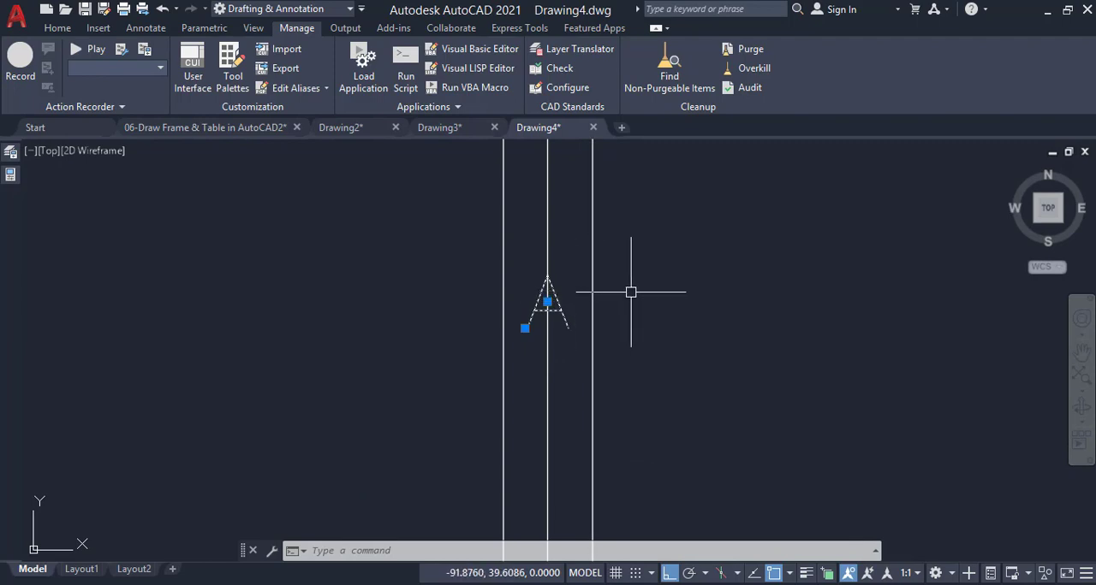
scroll(631, 291, "down", 3)
scroll(643, 345, "up", 2)
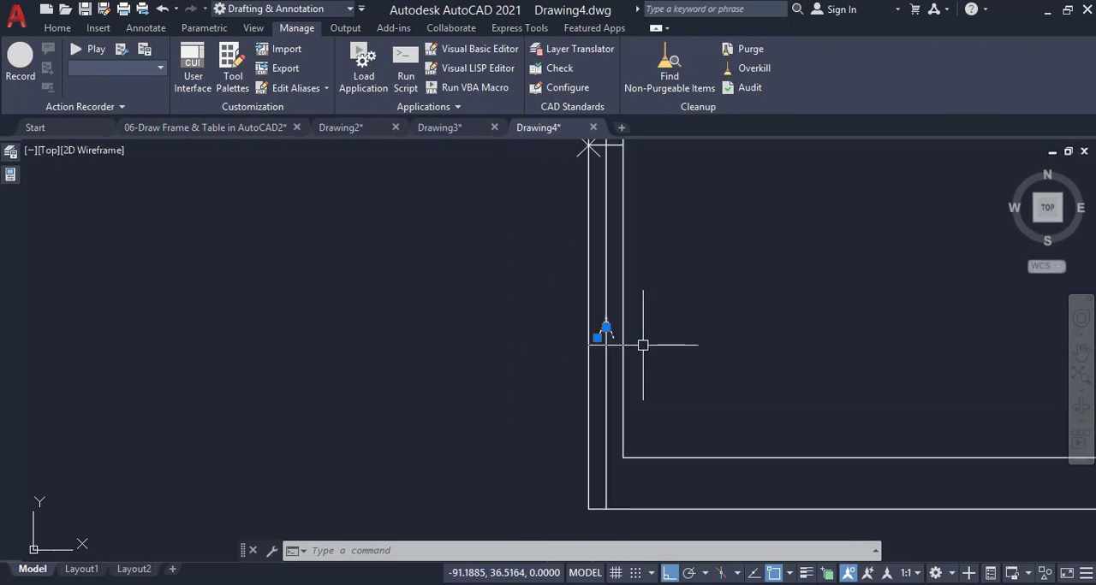
scroll(643, 345, "down", 2)
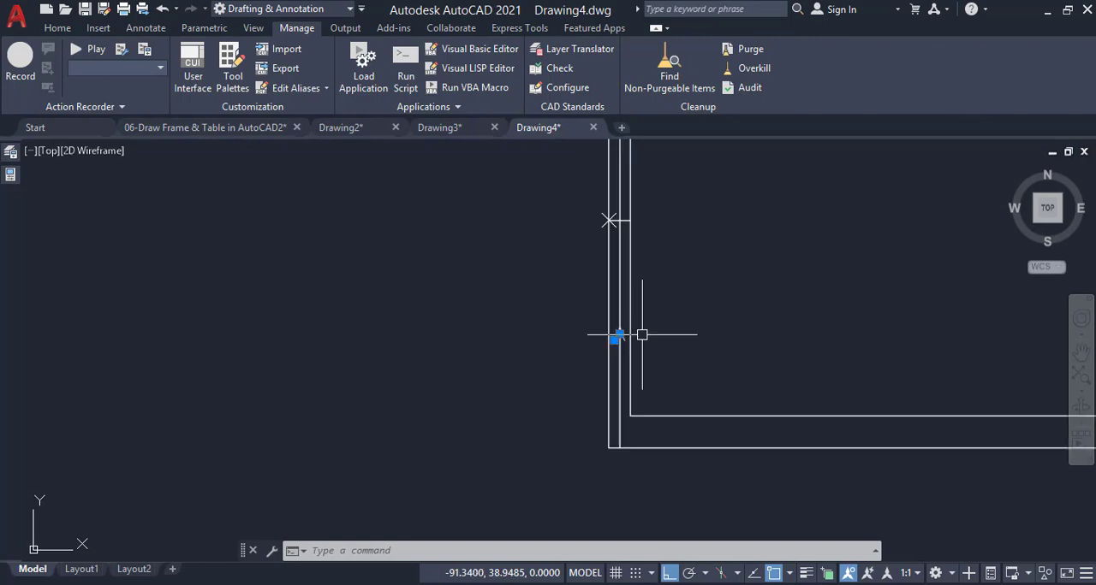
type("c")
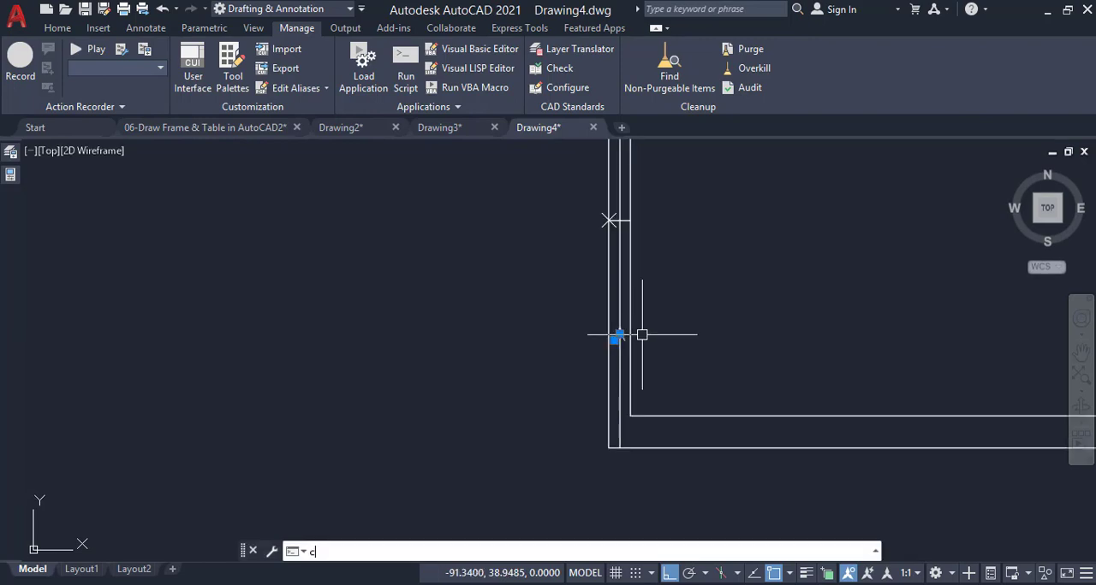
key("Return")
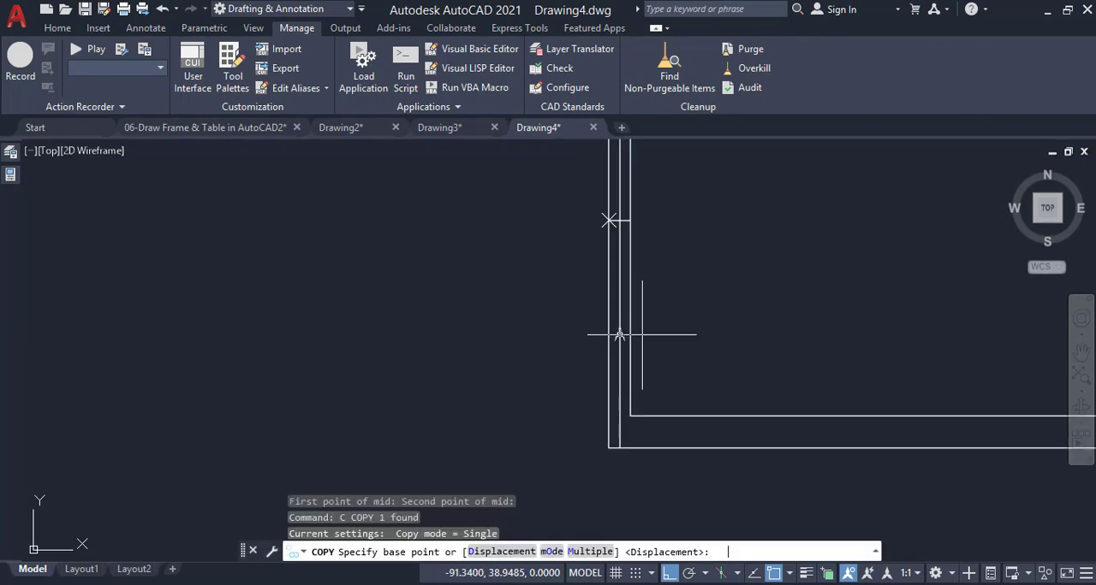
left_click(608, 448)
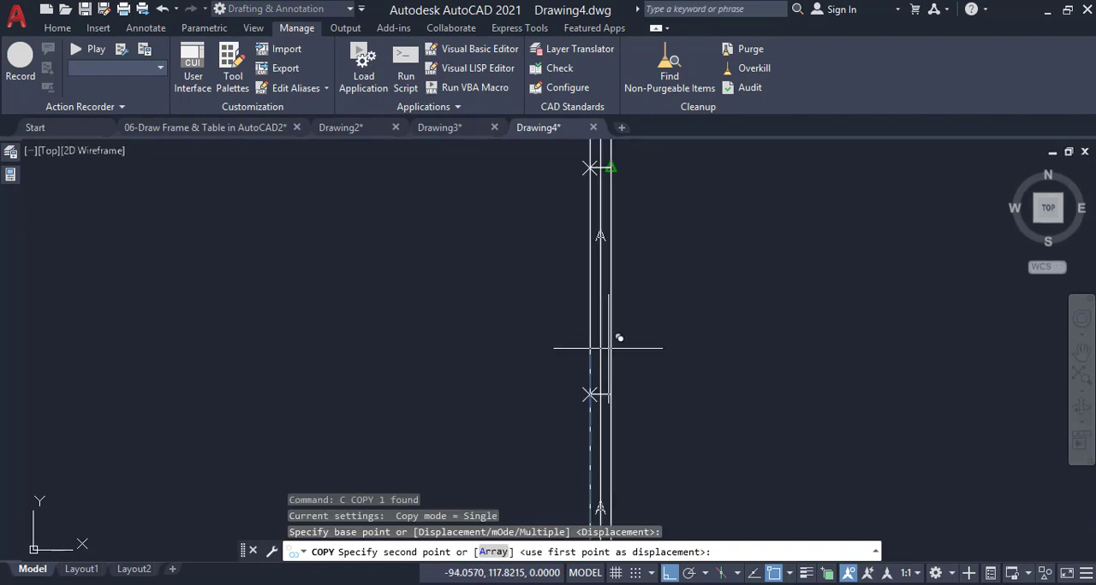
scroll(591, 376, "up", 2)
left_click(588, 383)
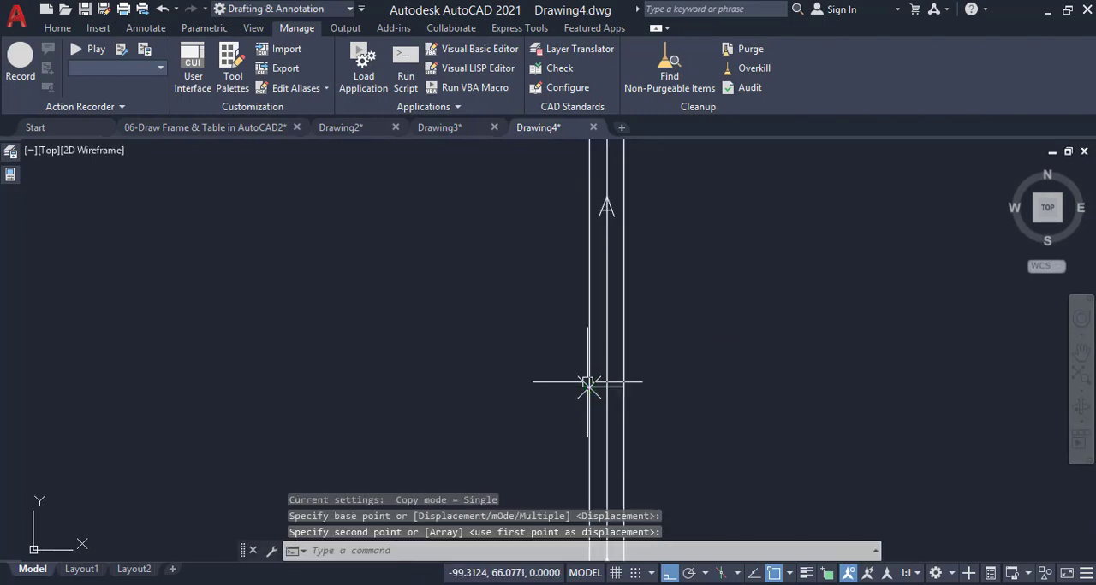
Copy the second zone's letter into the two zones above with the Multiple option, using the division points as base and targets
left_click(604, 205)
type("c")
key("Return")
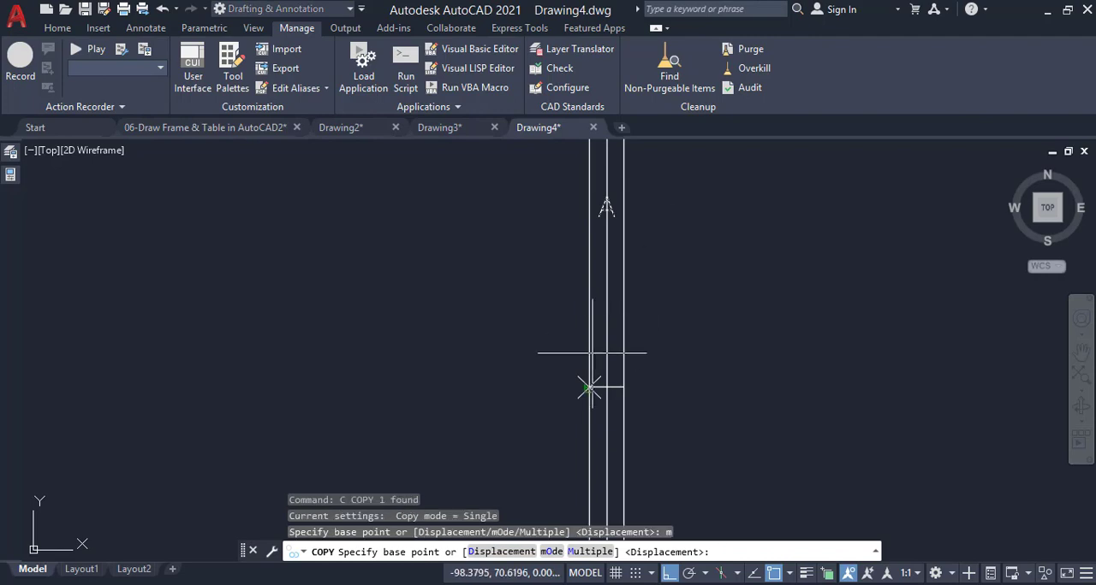
type("m")
key("Return")
left_click(588, 387)
scroll(607, 397, "down", 3)
scroll(623, 294, "up", 4)
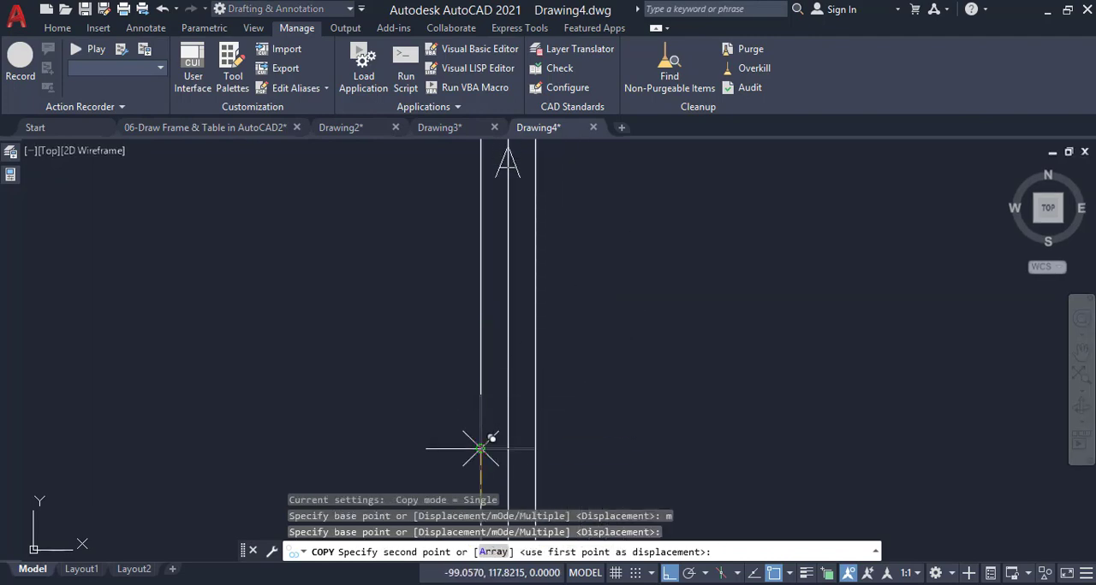
left_click(482, 449)
scroll(523, 428, "down", 5)
scroll(465, 453, "up", 3)
left_click(465, 453)
key("Return")
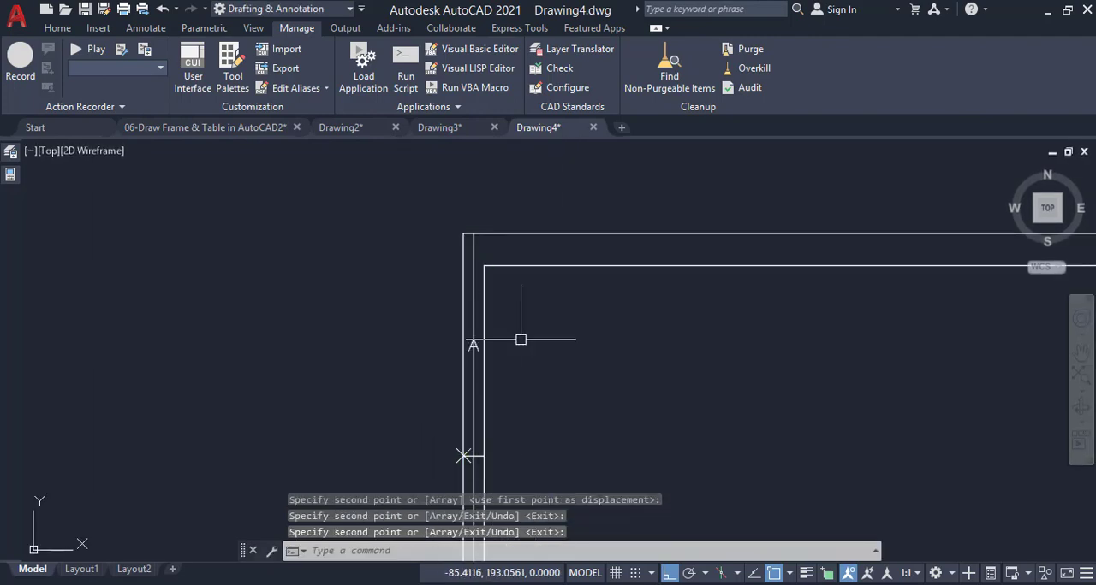
Change the letter in the second zone from the bottom to B
scroll(522, 351, "down", 4)
scroll(522, 351, "up", 4)
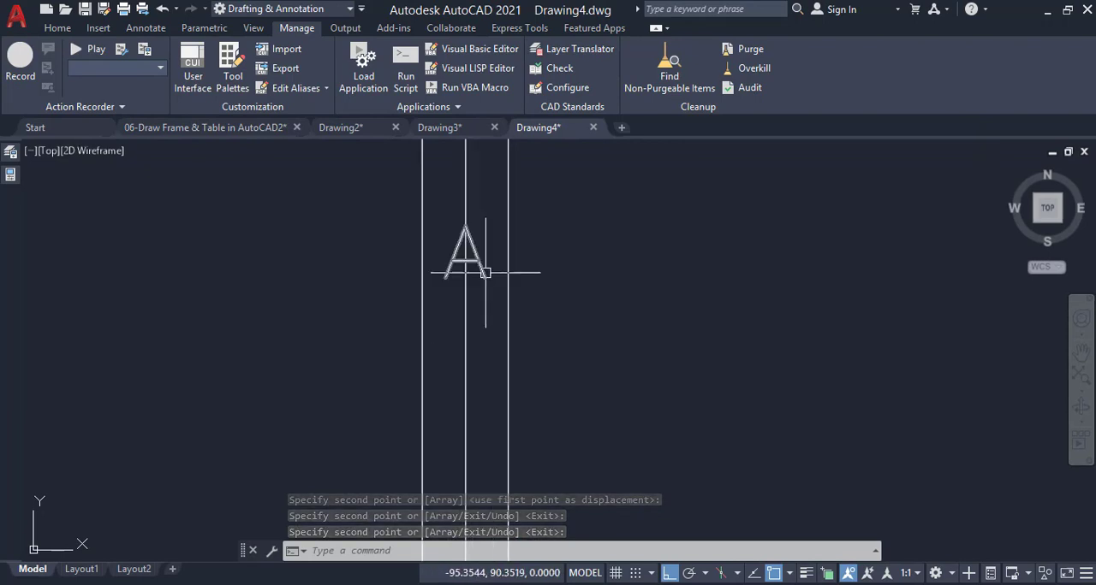
double_click(479, 266)
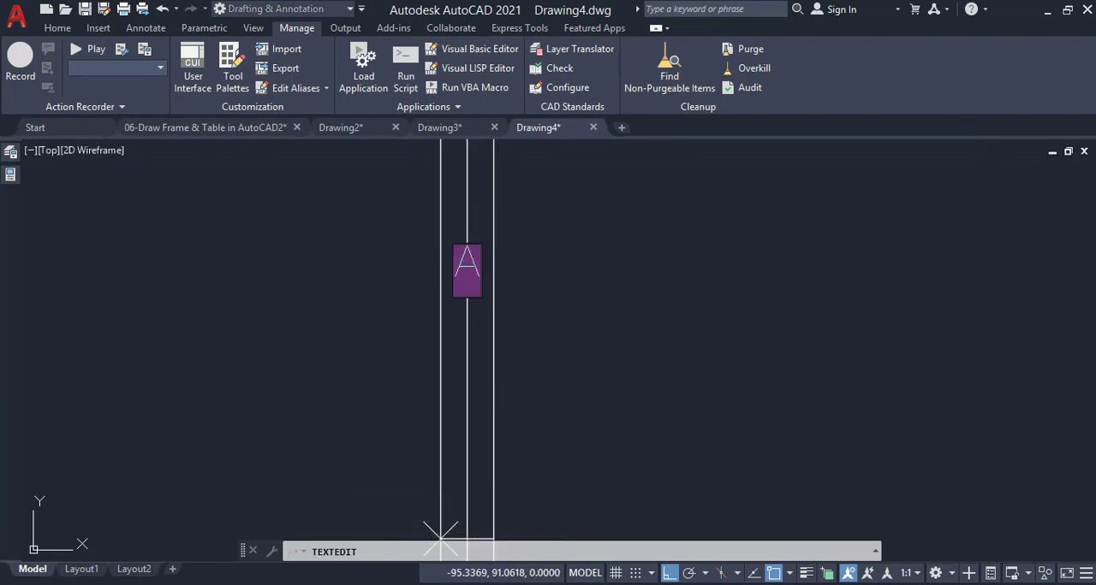
type("B")
key("Return")
Change the letter in the third zone to C and the one in the uppermost zone to D
scroll(567, 318, "down", 4)
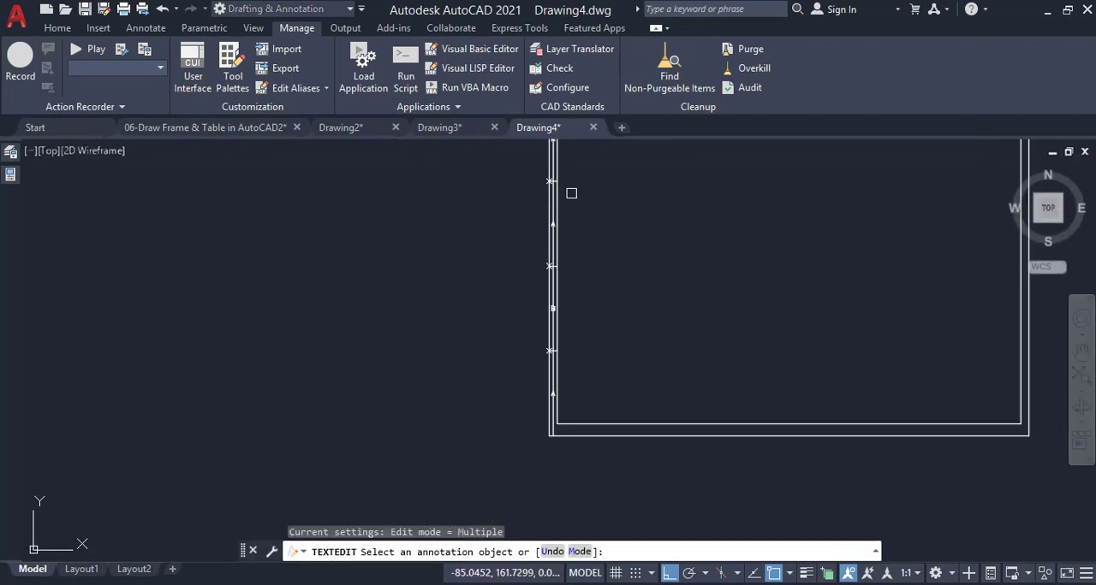
scroll(548, 222, "up", 4)
left_click(473, 368)
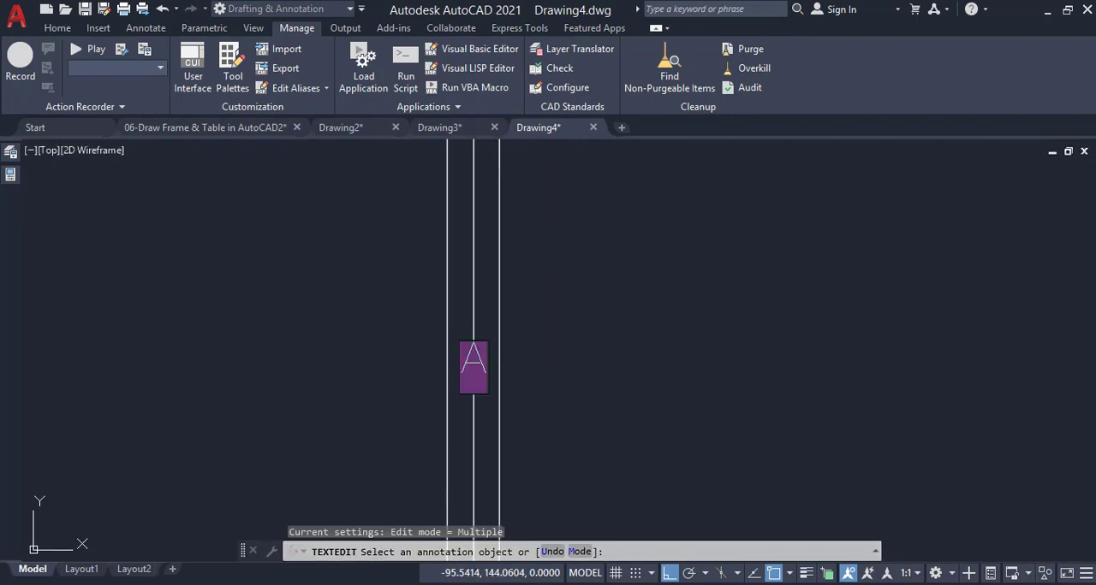
left_click(496, 362)
middle_click_drag(497, 362, 546, 343)
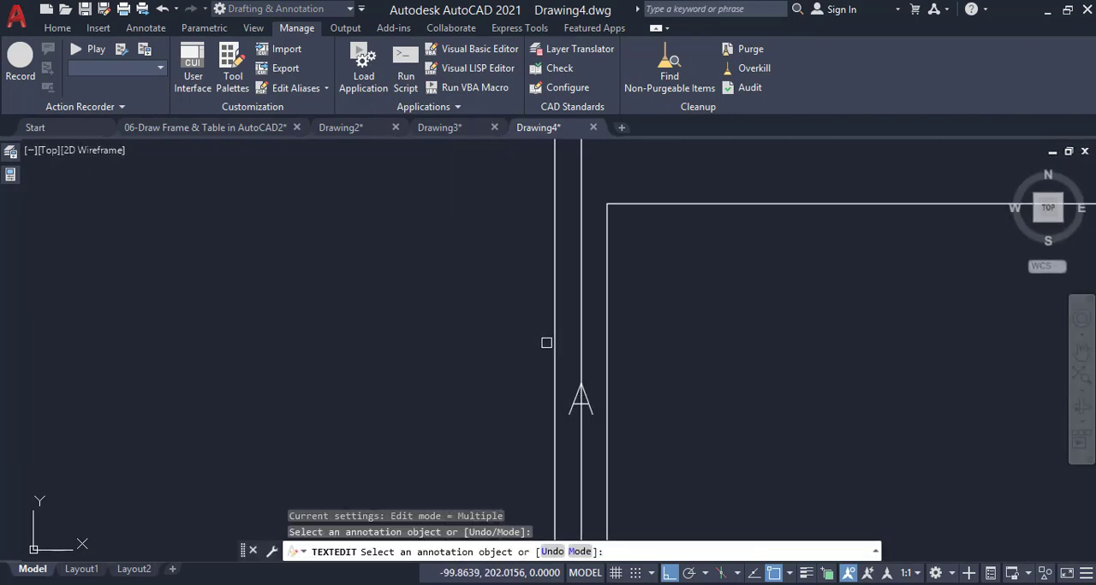
left_click(580, 400)
type("D")
left_click(705, 279)
key("Escape")
scroll(587, 342, "down", 2)
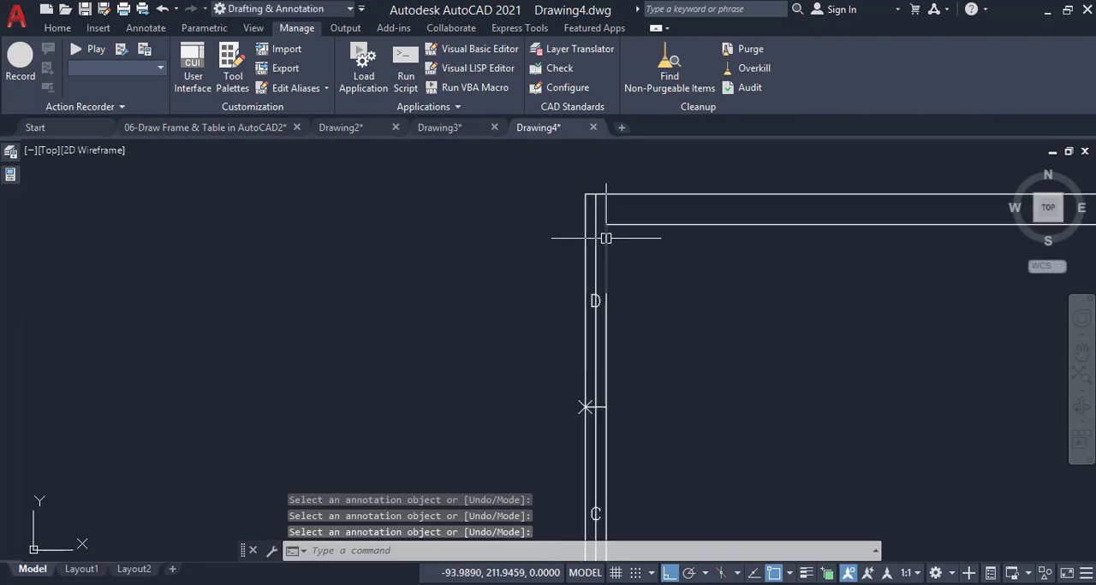
Examine the zone division lines of the reference frame in Drawing2, and return to Drawing4 to compare its left zones
middle_click_drag(587, 409, 580, 342)
left_click(375, 128)
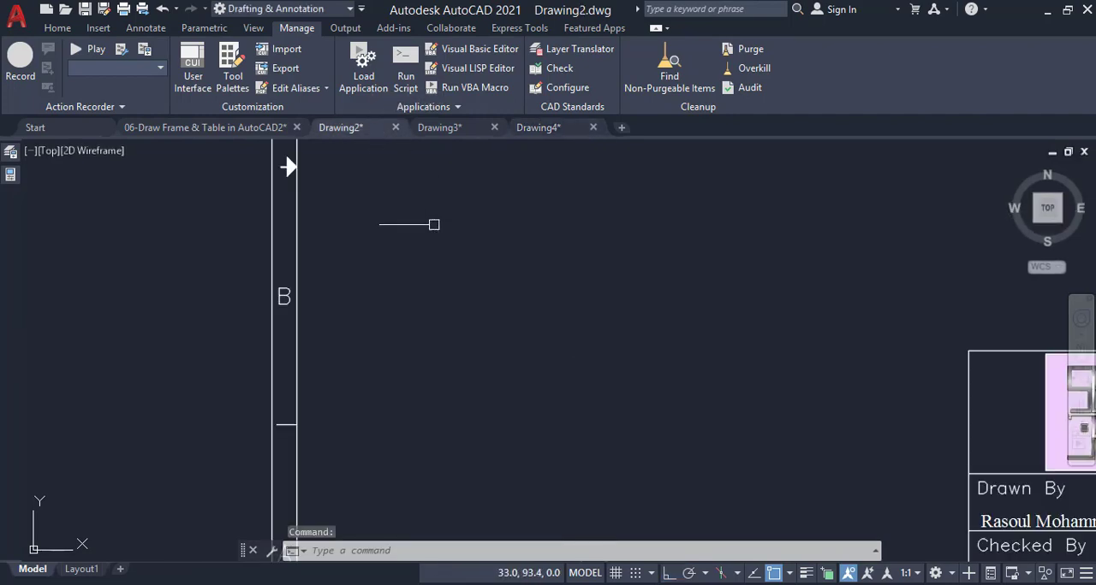
scroll(391, 325, "down", 1)
scroll(334, 386, "up", 3)
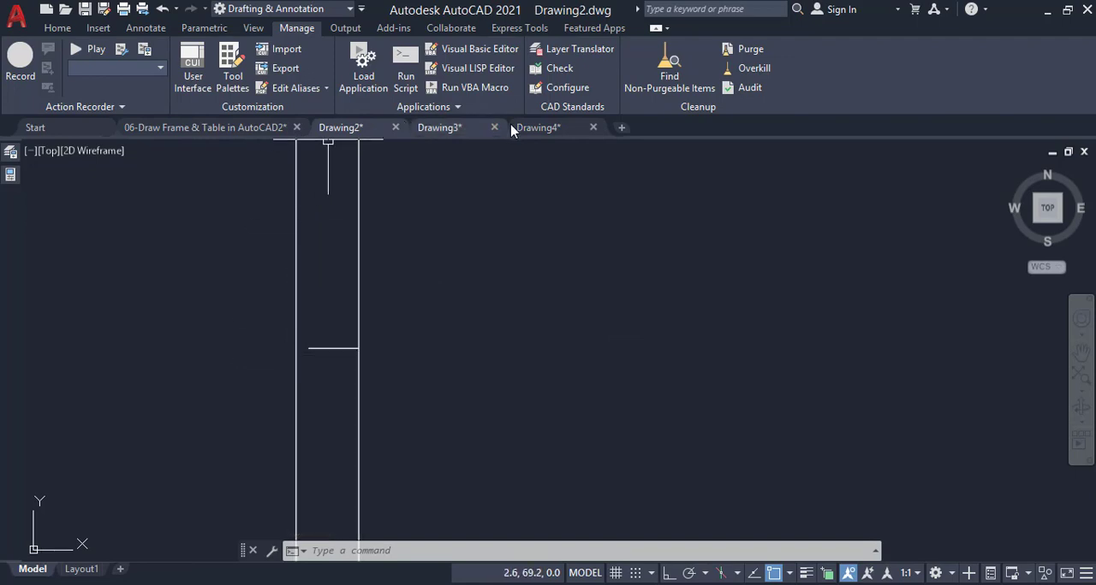
left_click(536, 128)
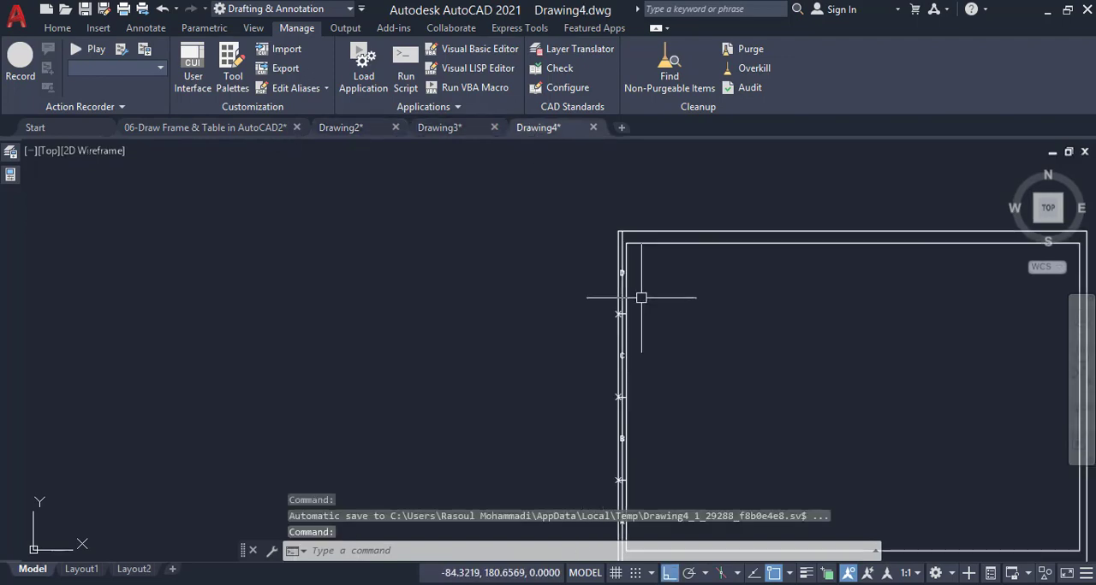
scroll(643, 396, "down", 2)
scroll(624, 445, "up", 6)
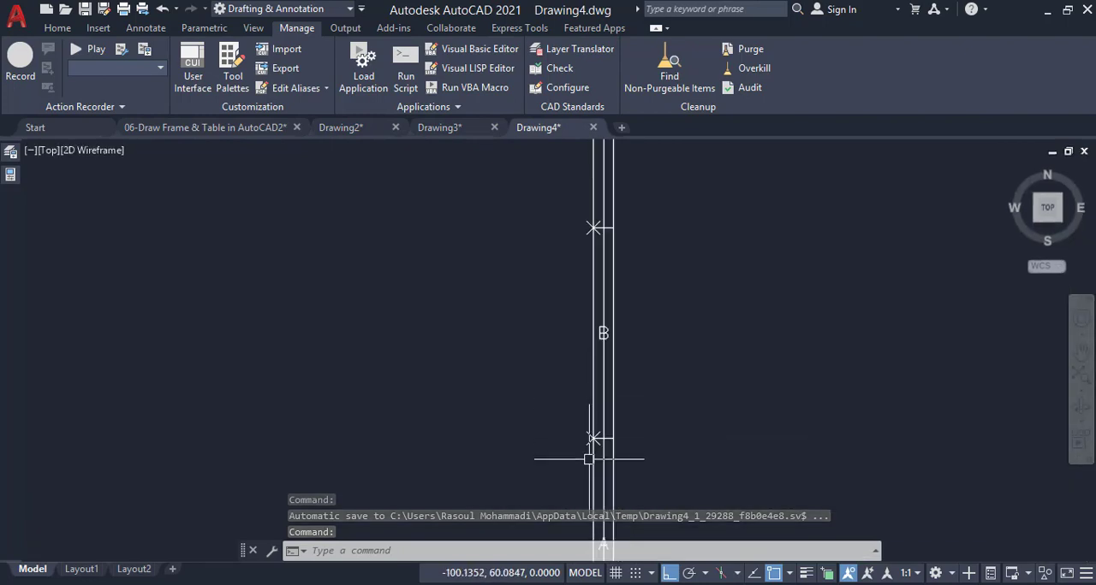
Erase the point marker at the lowest left division and shorten its division line's outer end inward by 1
left_click(601, 395)
key("Delete")
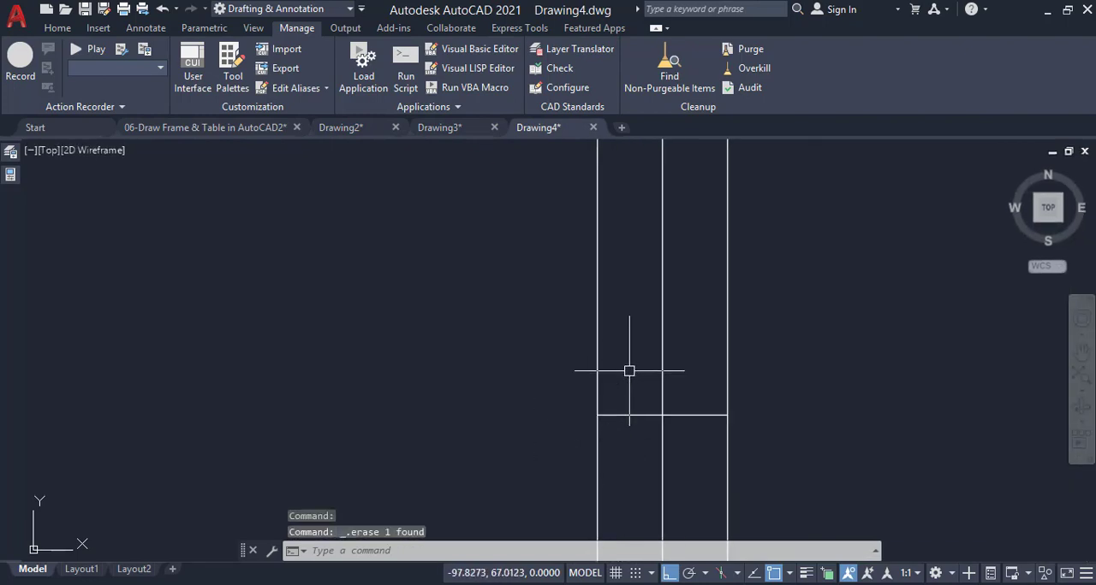
left_click(622, 416)
left_click(597, 415)
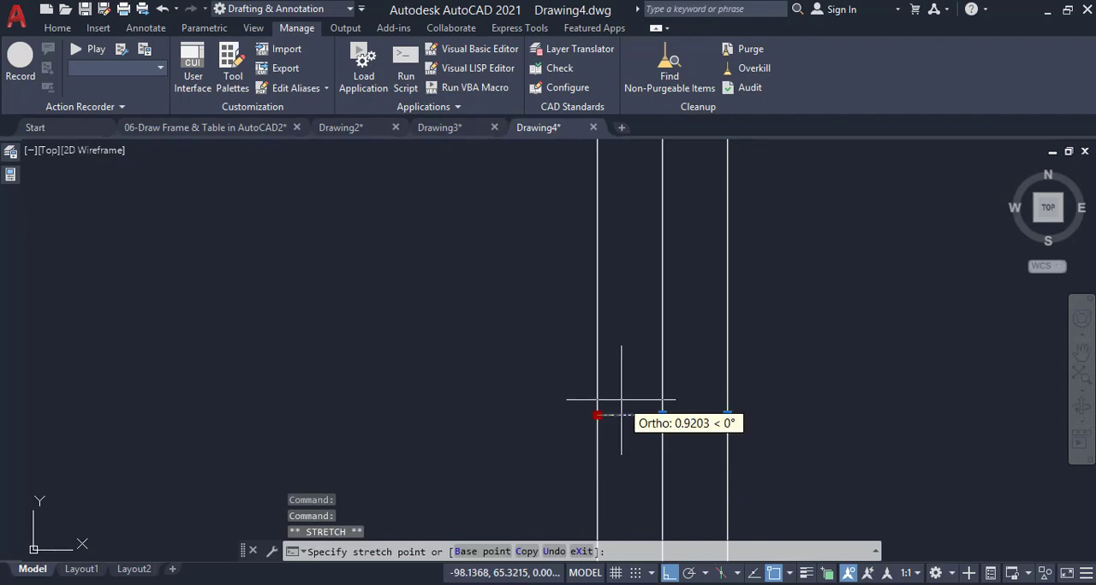
type("1")
key("Return")
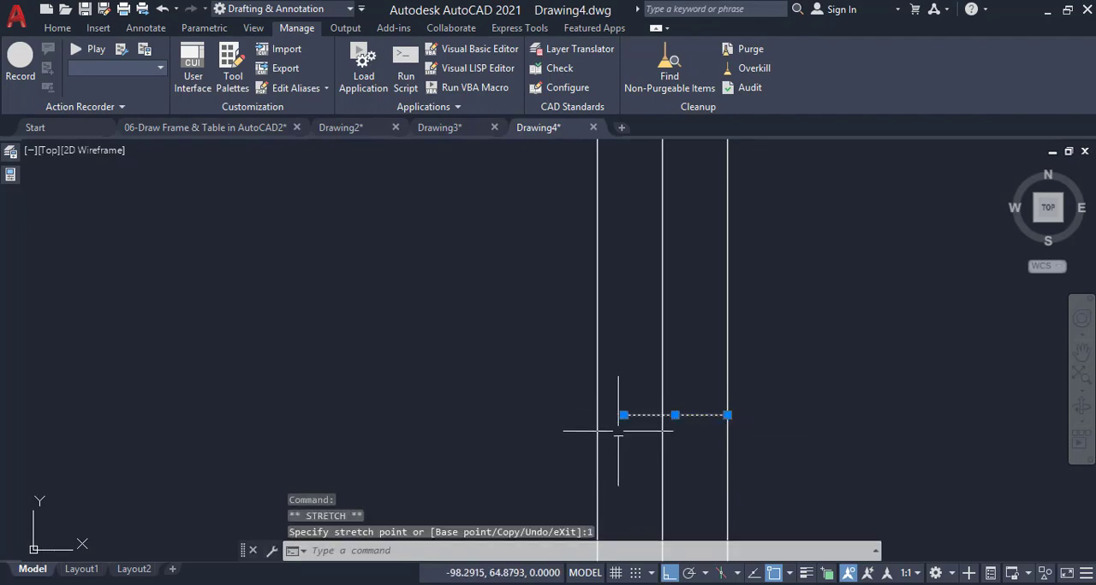
Erase the point marker at the uppermost left division and shorten its division line's outer end inward by 1
scroll(617, 462, "down", 8)
scroll(642, 185, "up", 8)
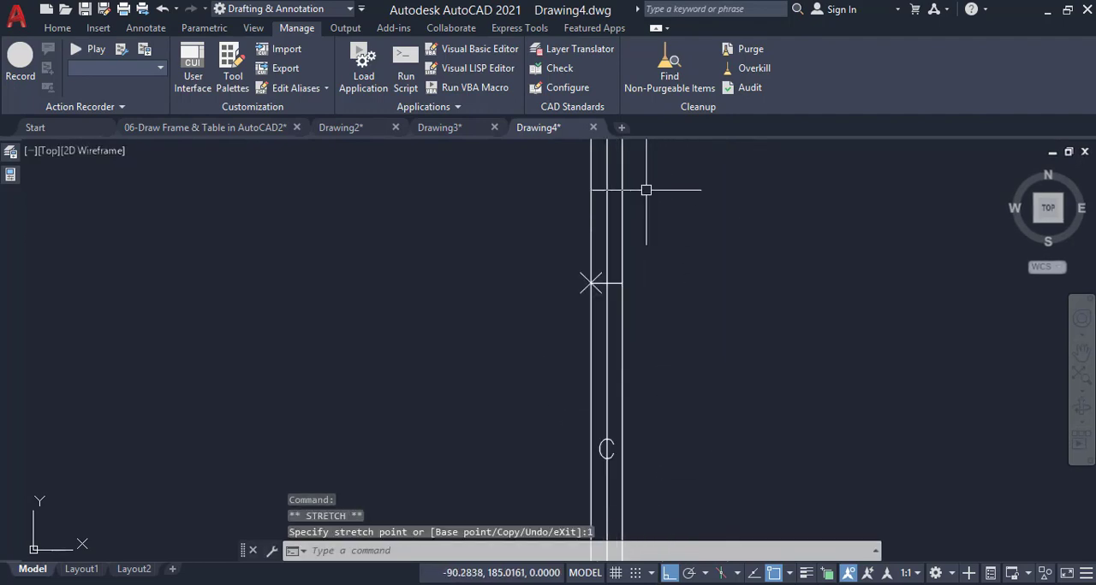
scroll(519, 449, "up", 2)
key("Escape")
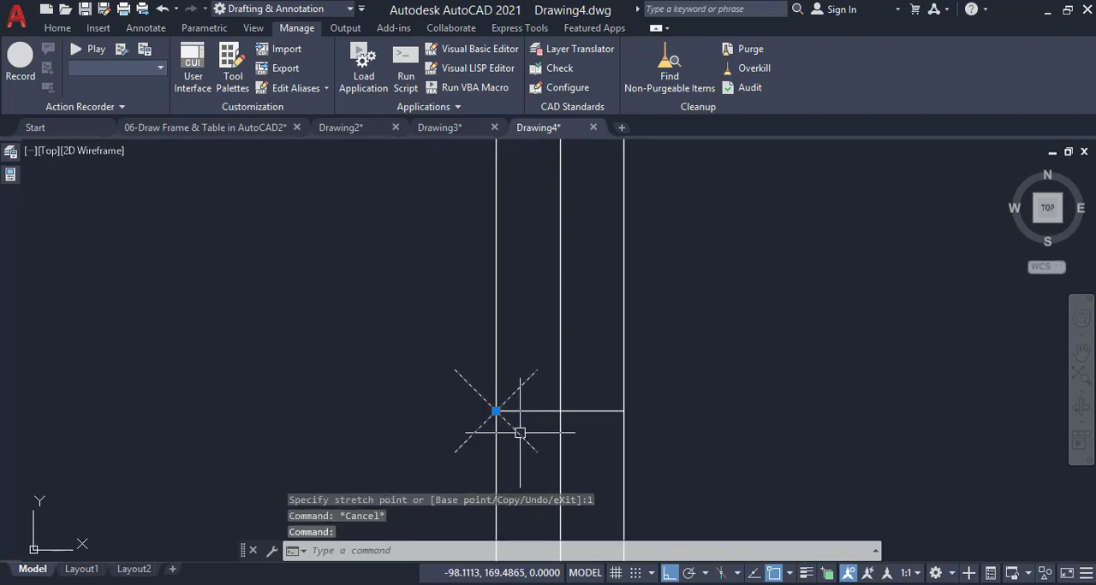
left_click(502, 411)
left_click(496, 412)
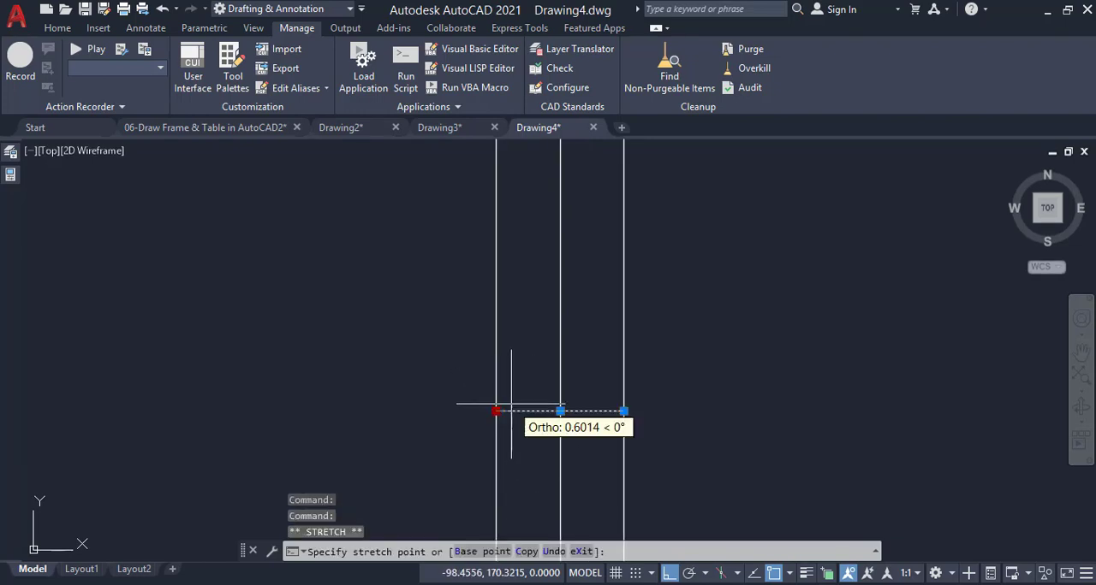
type("1")
key("Return")
scroll(553, 384, "down", 3)
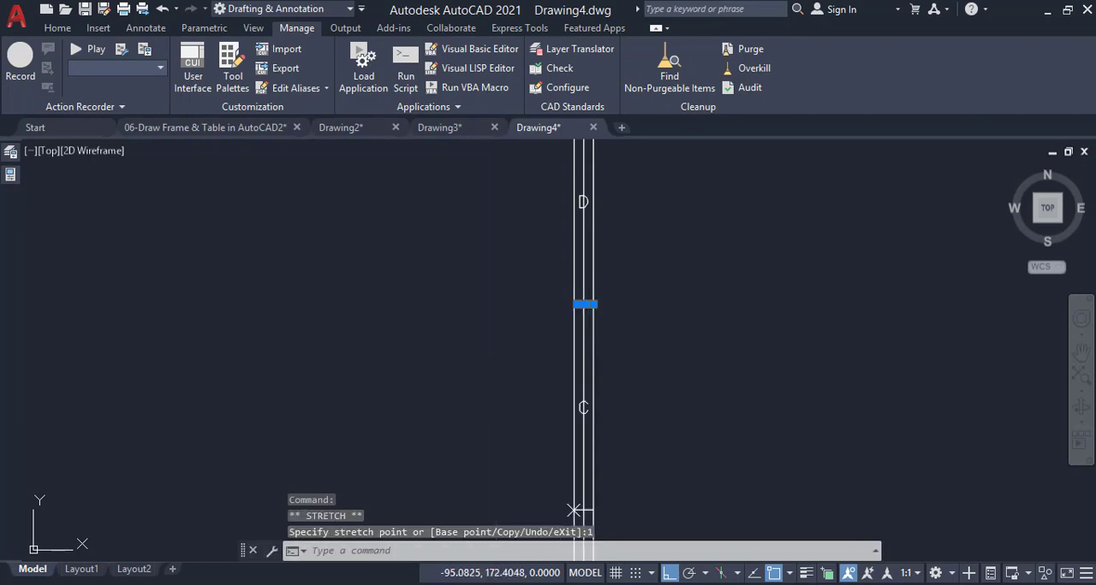
Erase the middle left division mark, and copy the arrow symbol from 06-Draw Frame & Table in AutoCAD2 into Drawing4 outside the frame's left edge
left_click(520, 335)
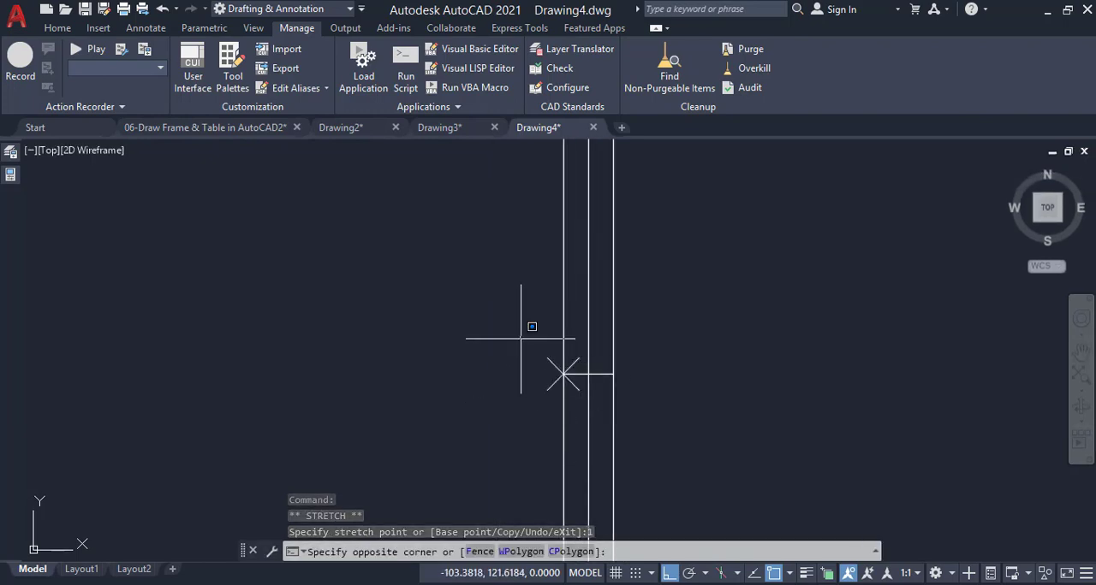
left_click(665, 399)
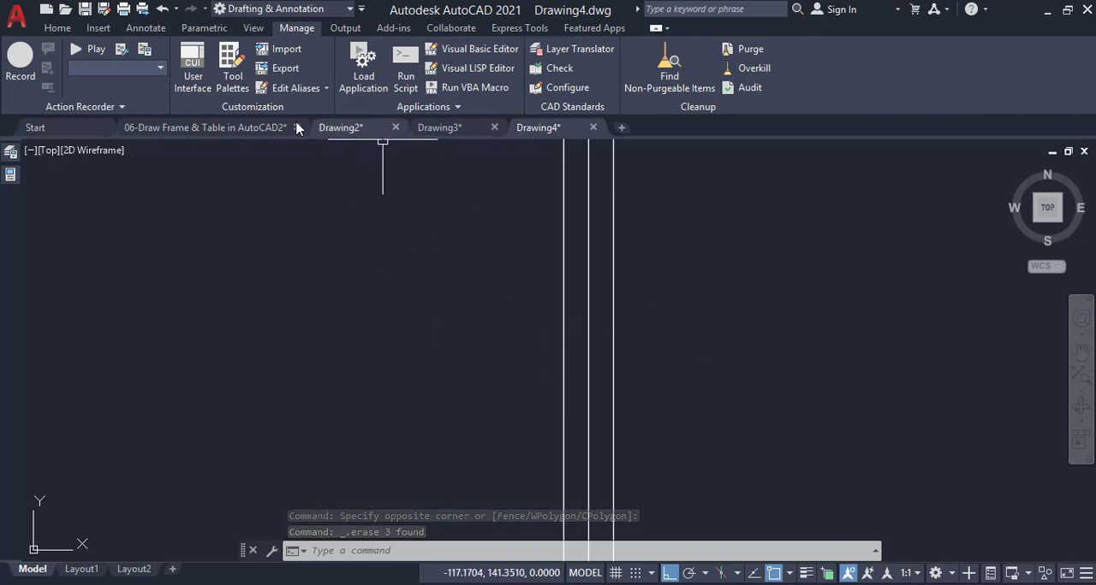
left_click(580, 266)
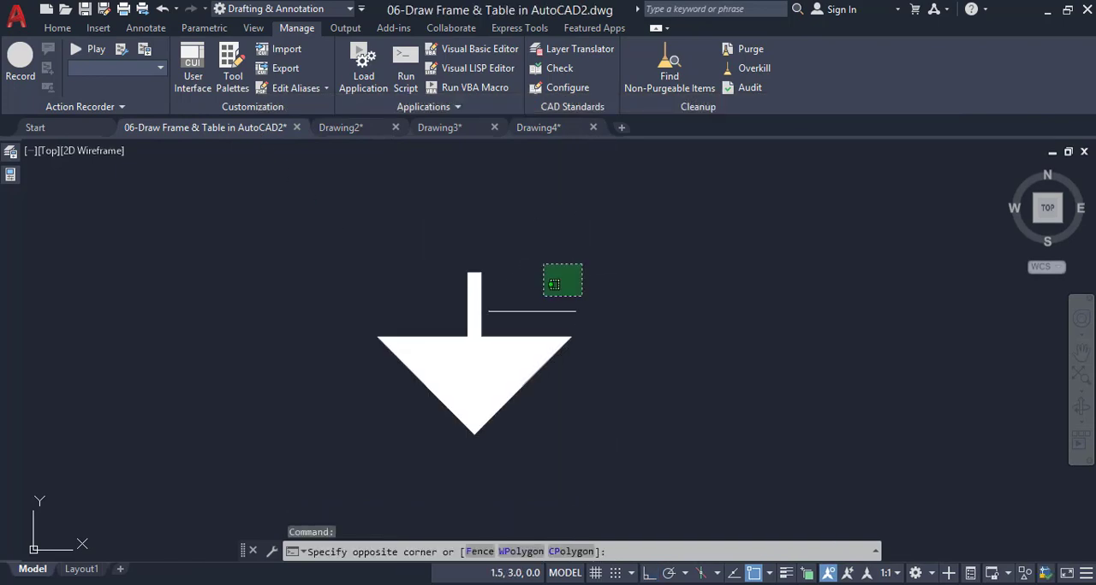
left_click(330, 445)
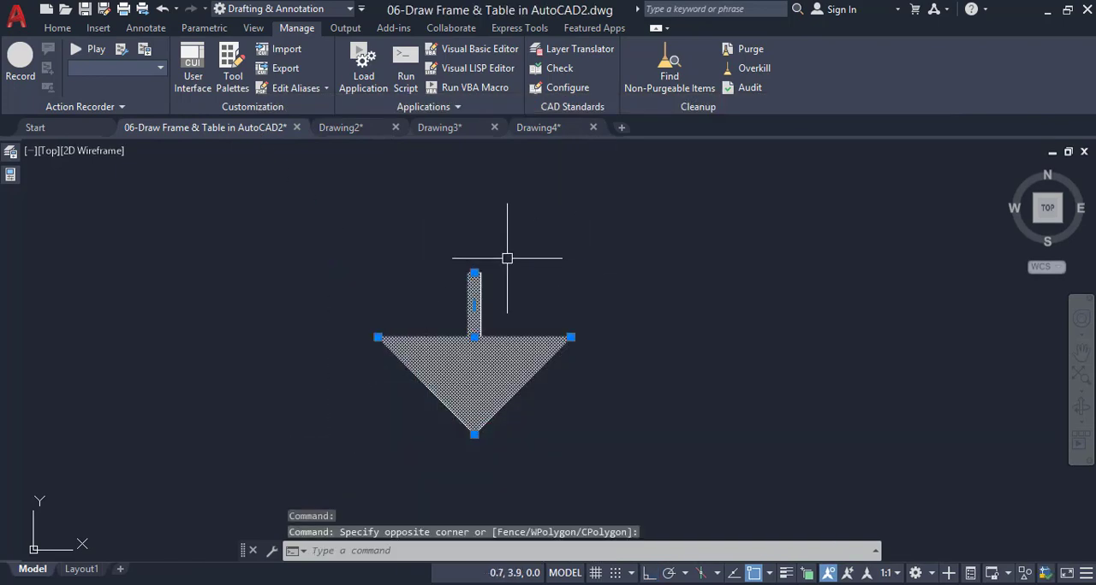
key("ctrl+c")
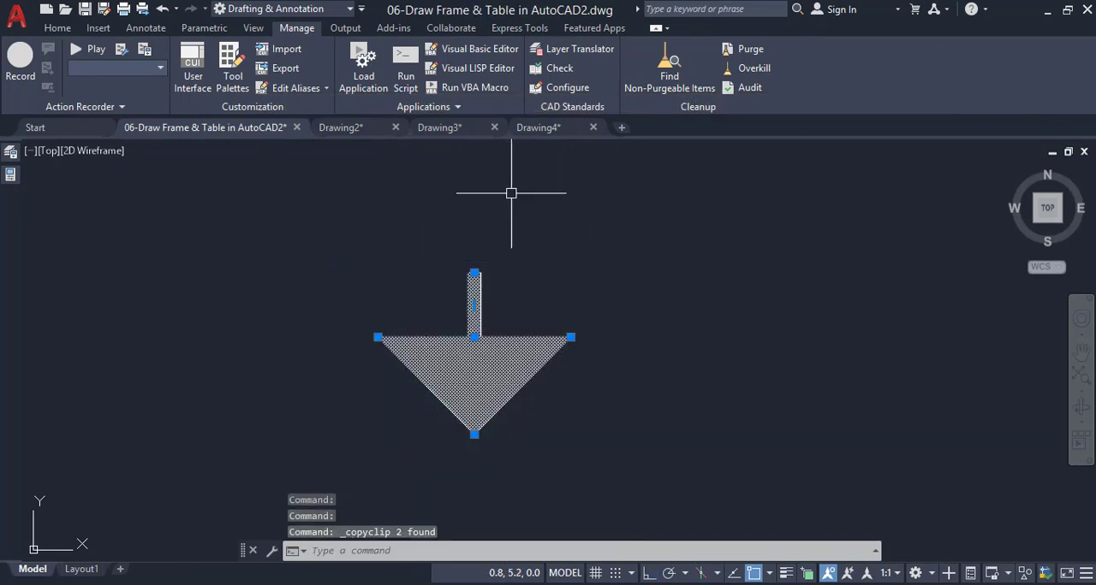
left_click(530, 128)
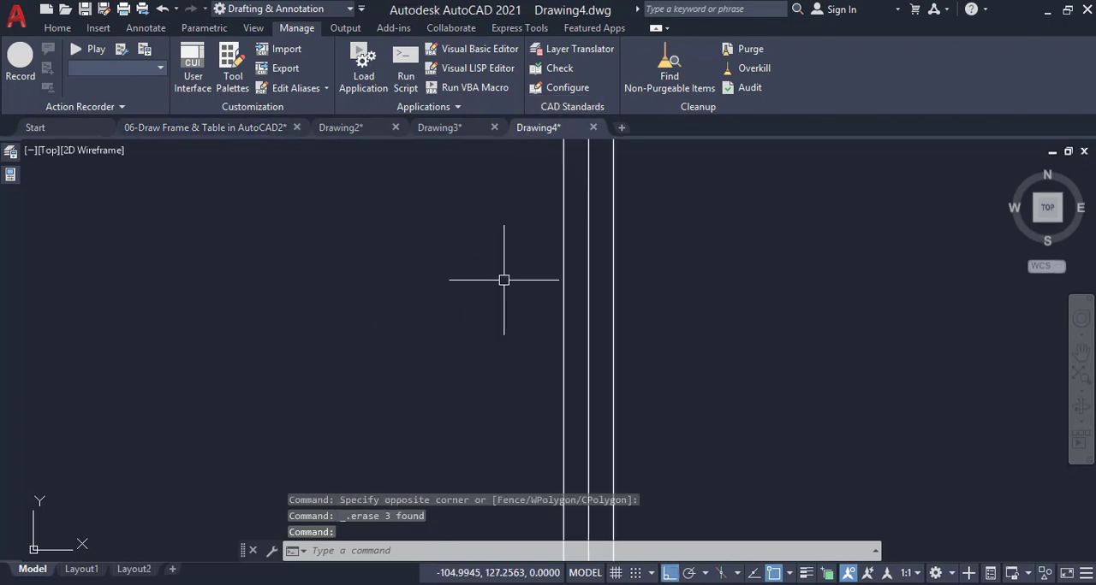
key("ctrl+v")
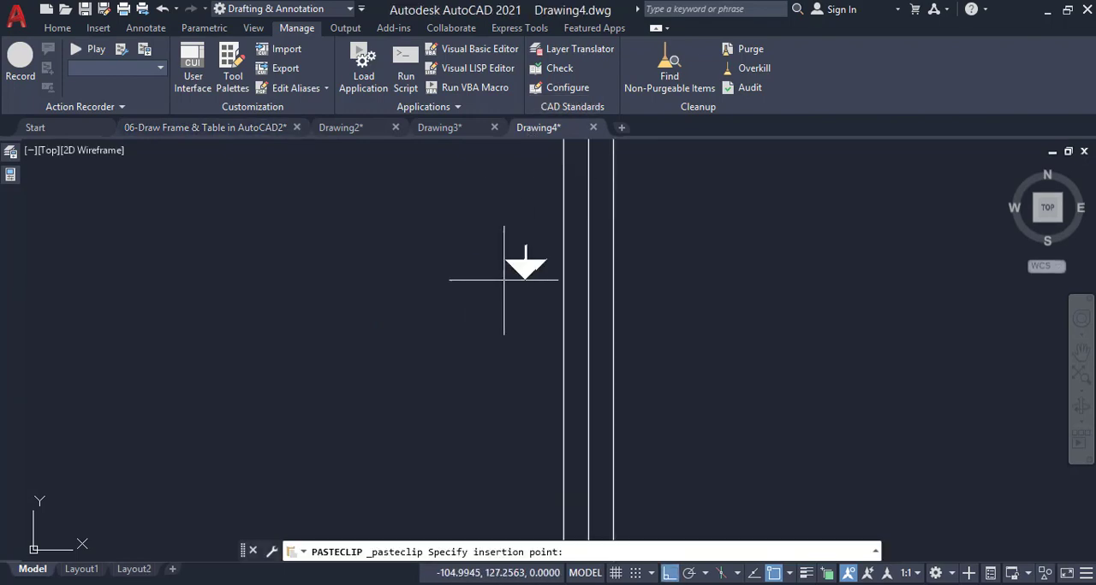
left_click(497, 315)
Rotate the pasted arrow 90° counterclockwise so that it points right towards the frame
left_click(539, 268)
left_click(469, 351)
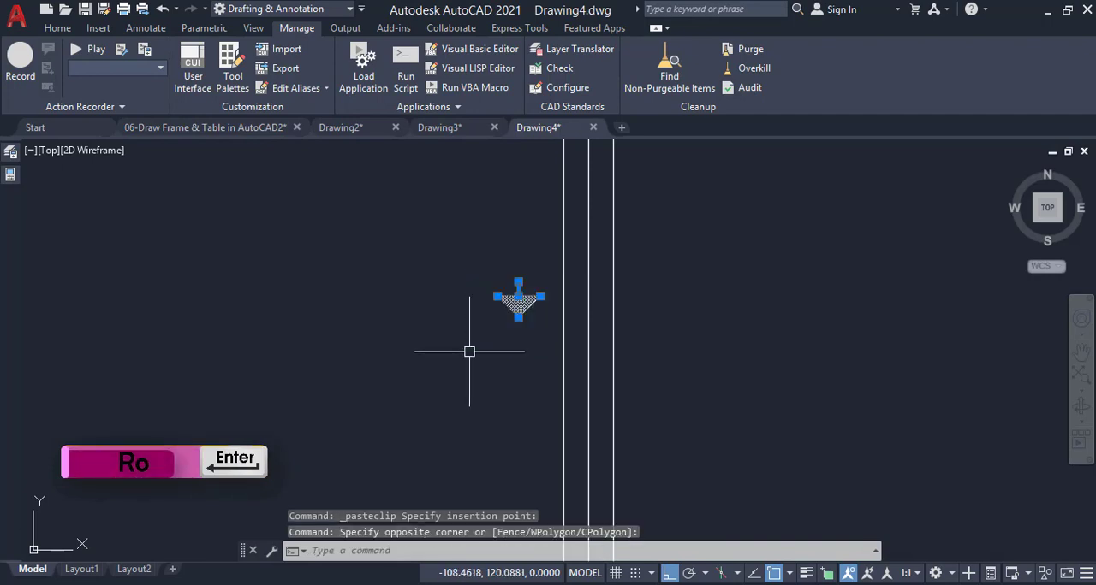
type("ro")
key("Return")
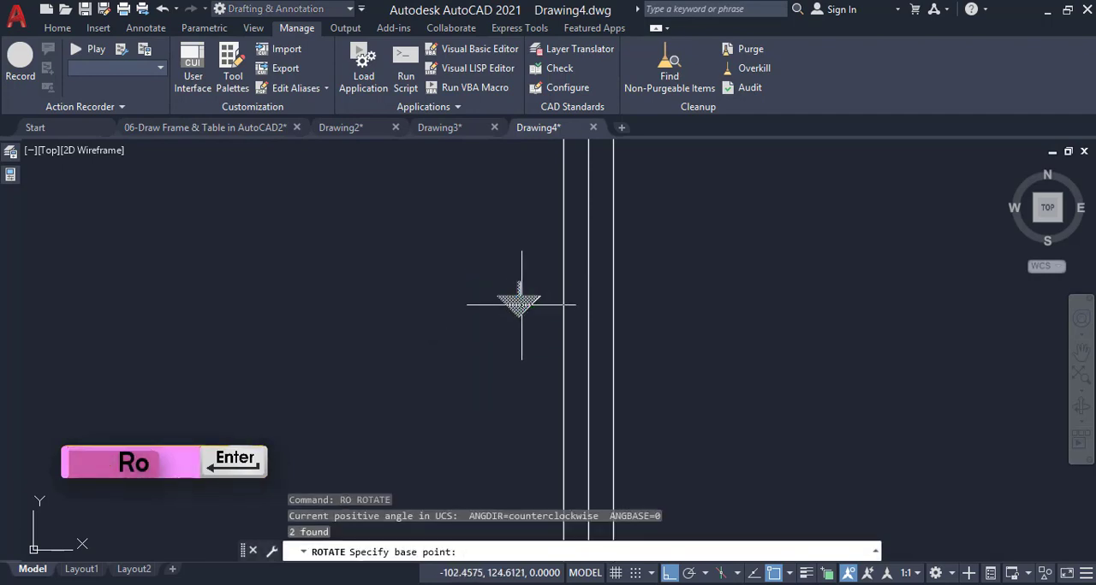
left_click(522, 304)
left_click(533, 234)
Move the arrow by its tip to the midpoint of the inner border's left edge
left_click(548, 252)
left_click(514, 333)
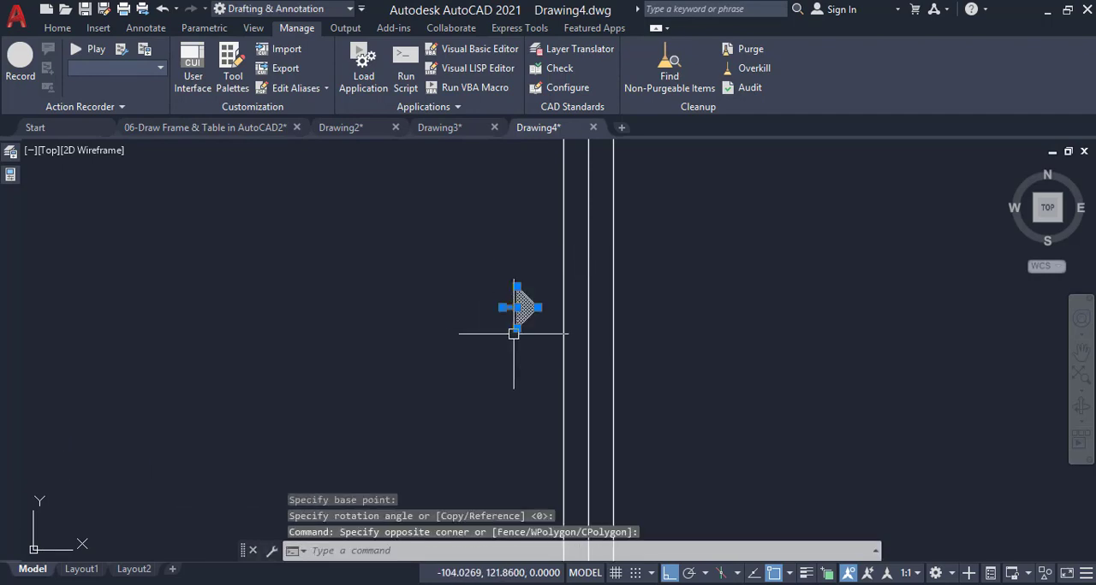
type("m")
key("Return")
left_click(537, 306)
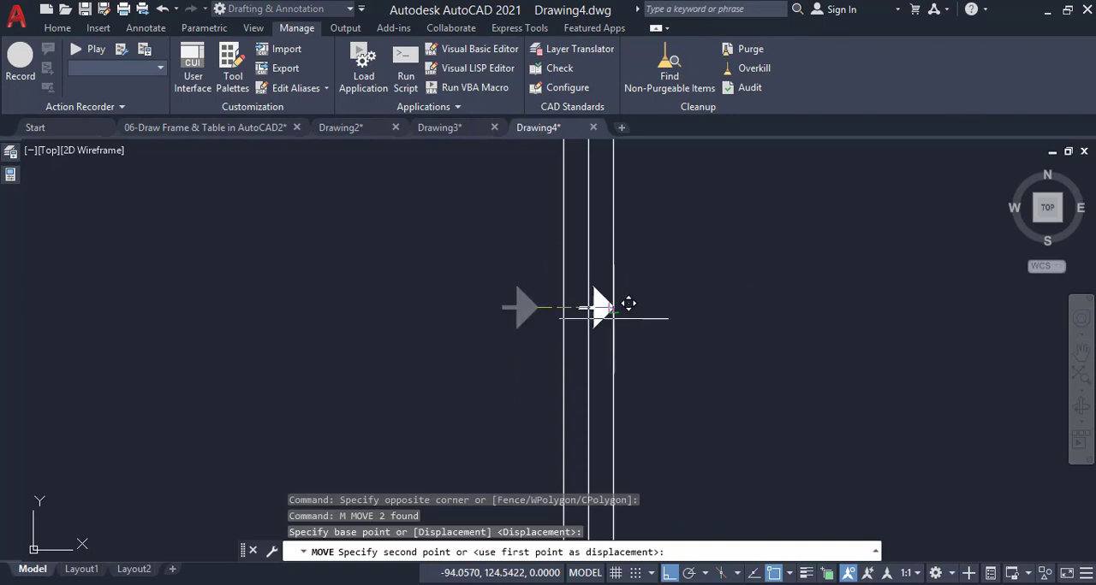
left_click(612, 381)
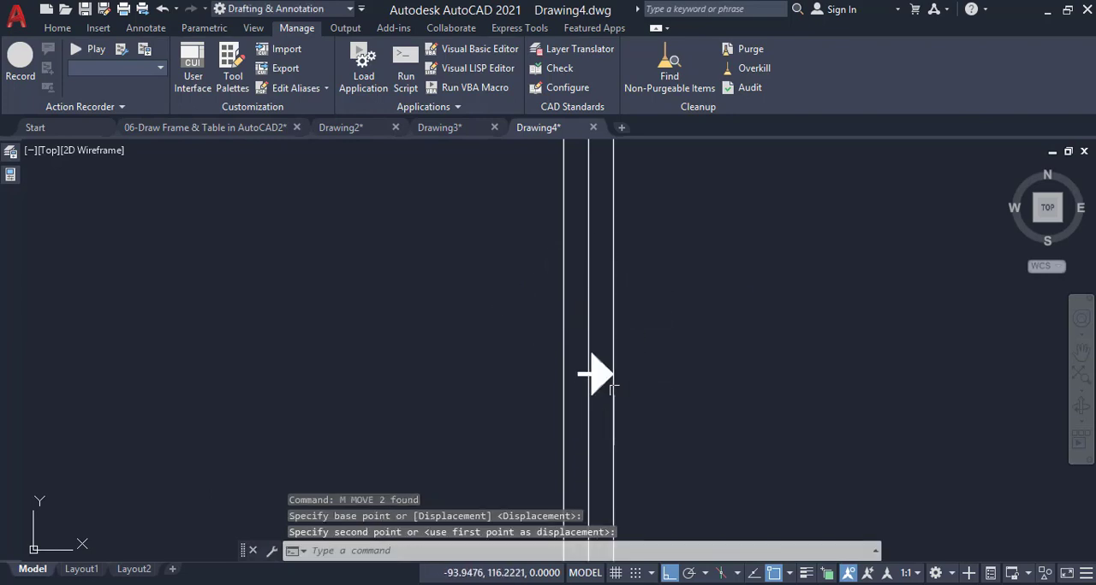
Erase the vertical guide line running between the outer and inner borders on the left side
left_click(589, 329)
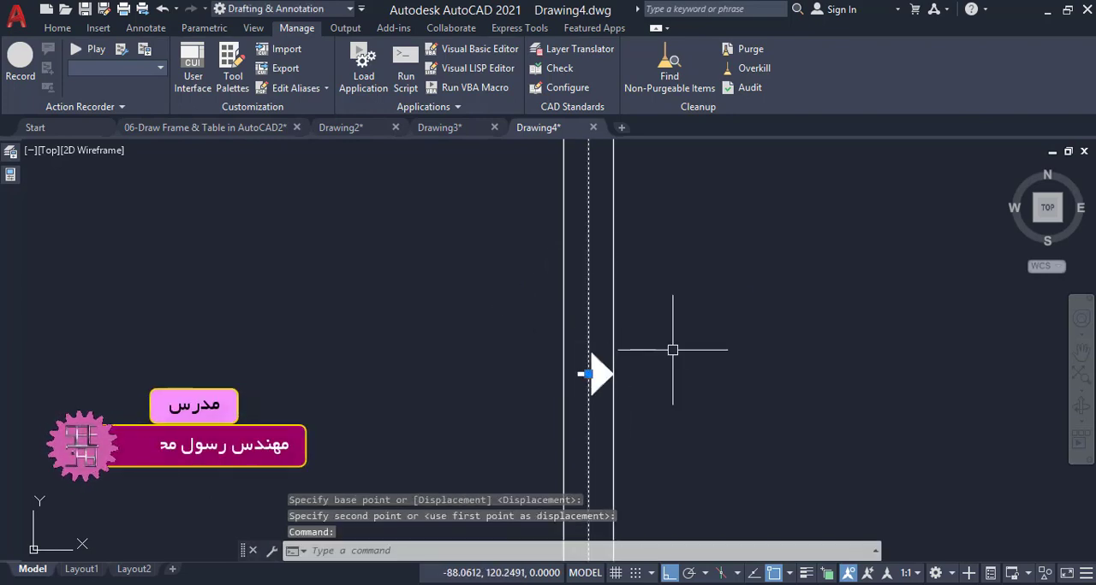
key("Delete")
scroll(533, 398, "down", 4)
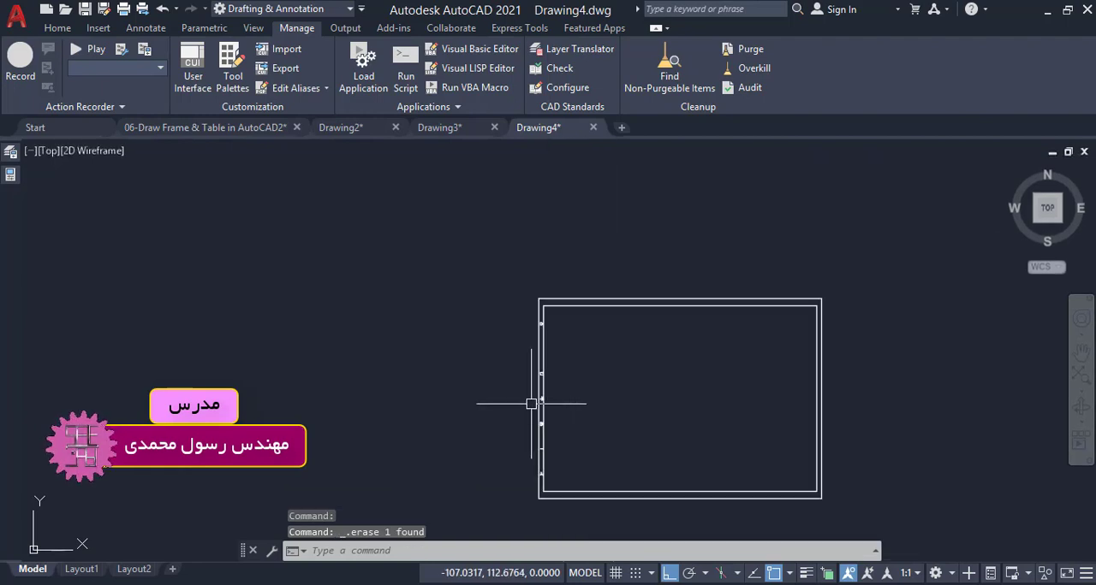
Mirror the lower left division line about the frame's horizontal centerline, keeping the original
scroll(590, 441, "up", 4)
scroll(562, 385, "down", 2)
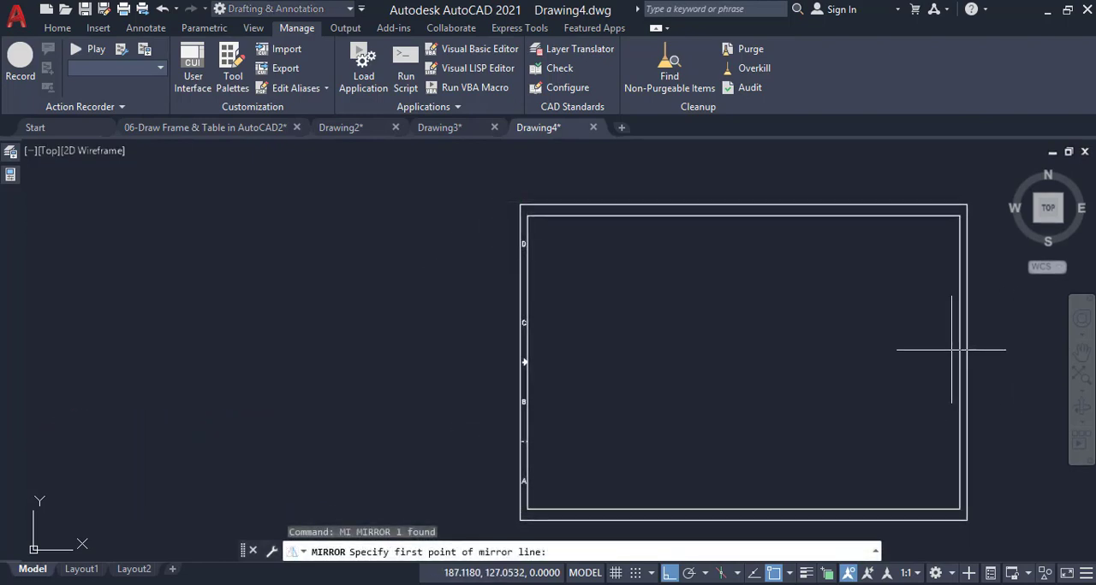
left_click(959, 362)
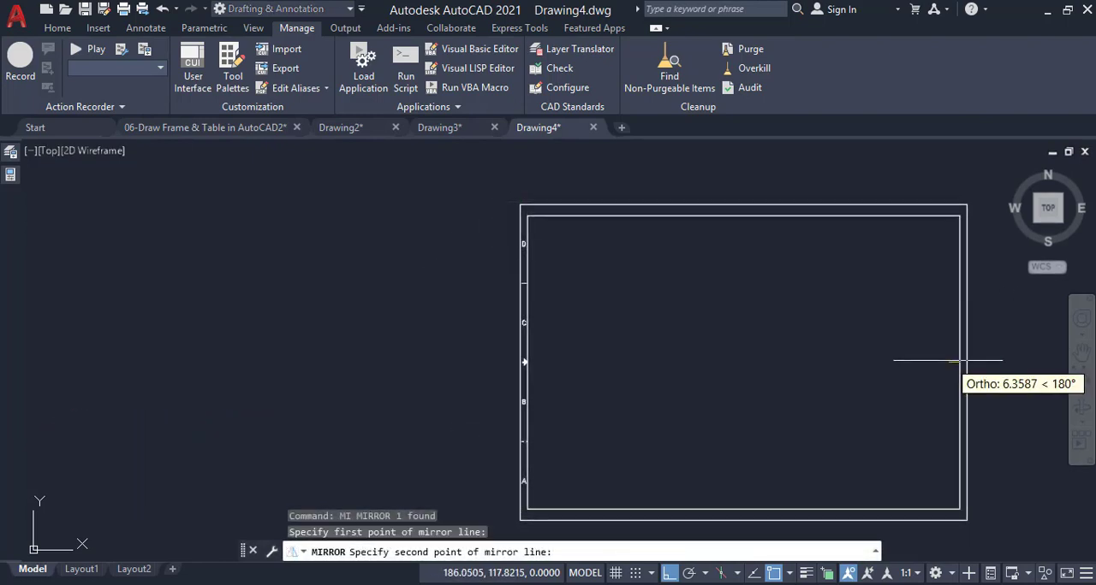
left_click(809, 392)
key("Return")
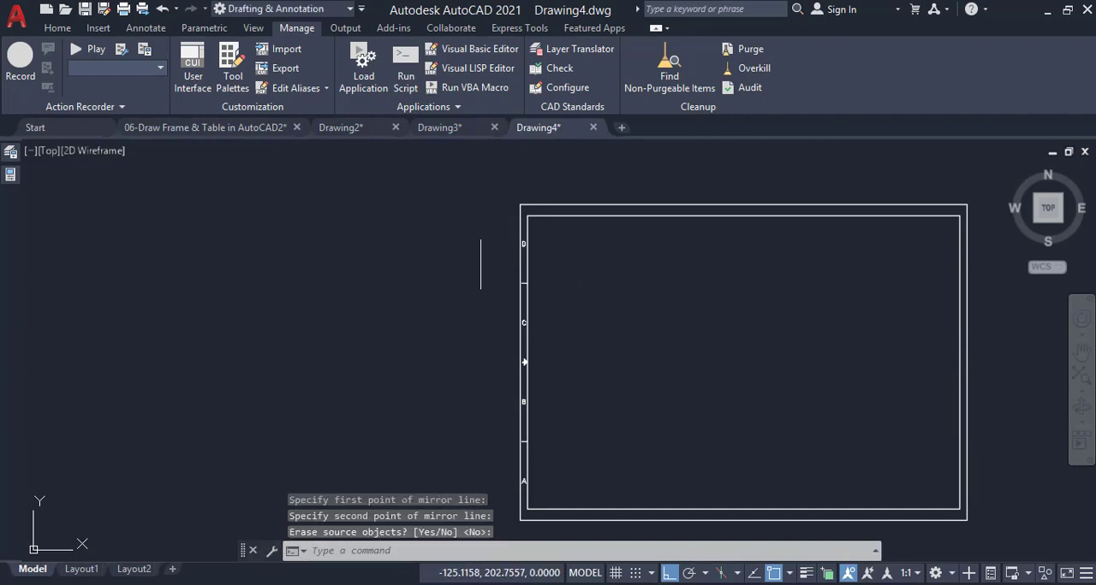
Mirror the left side's letters, division lines and arrow about the frame's vertical centerline, keeping the originals
left_click(483, 236)
left_click(574, 490)
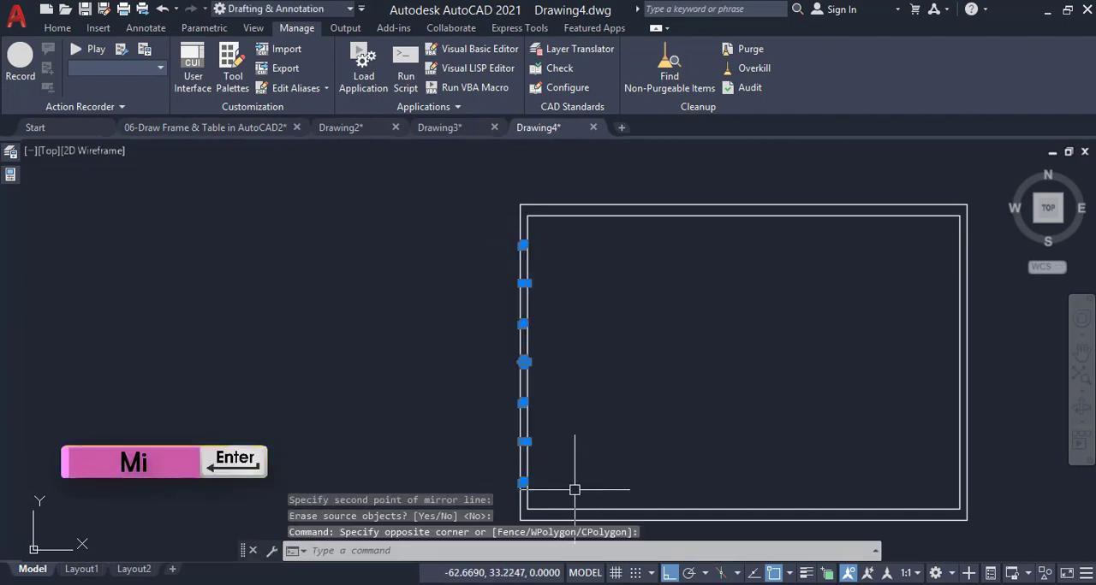
type("mi")
key("Return")
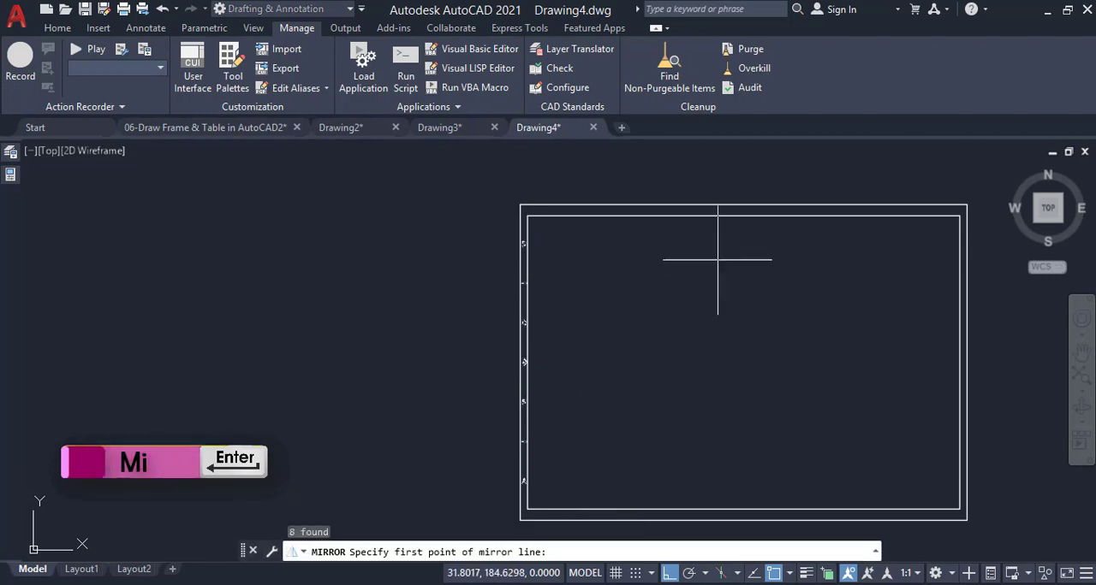
left_click(743, 206)
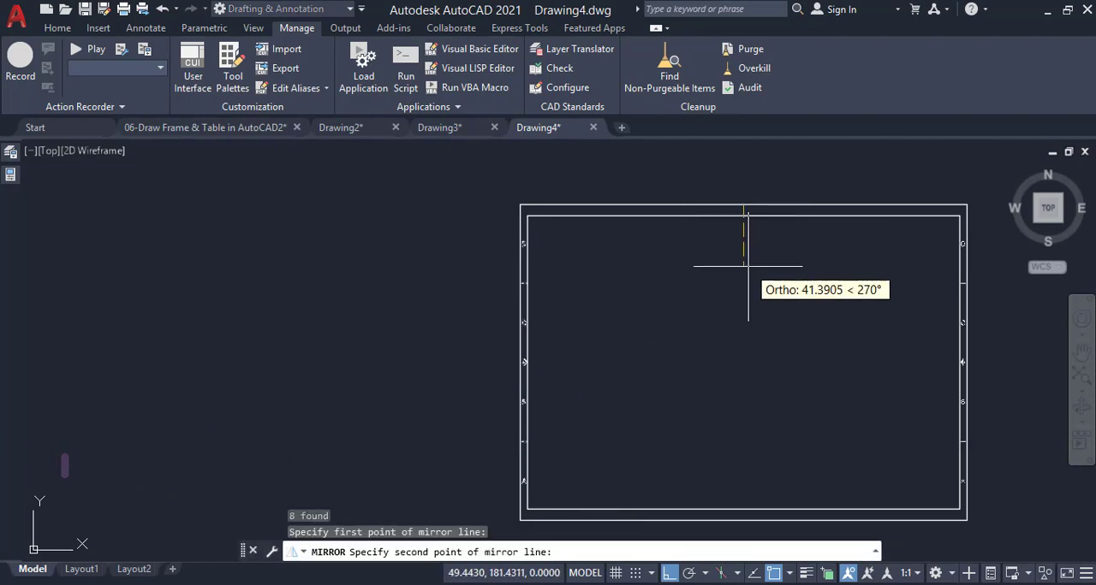
left_click(748, 266)
key("Return")
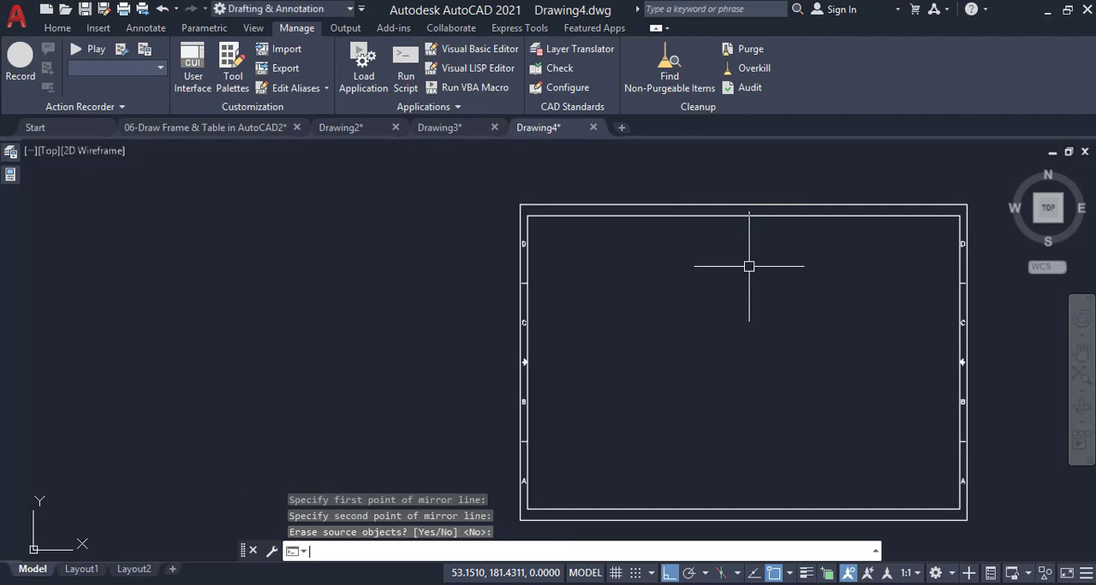
Divide the outer frame's top edge into 4 segments
scroll(935, 284, "up", 4)
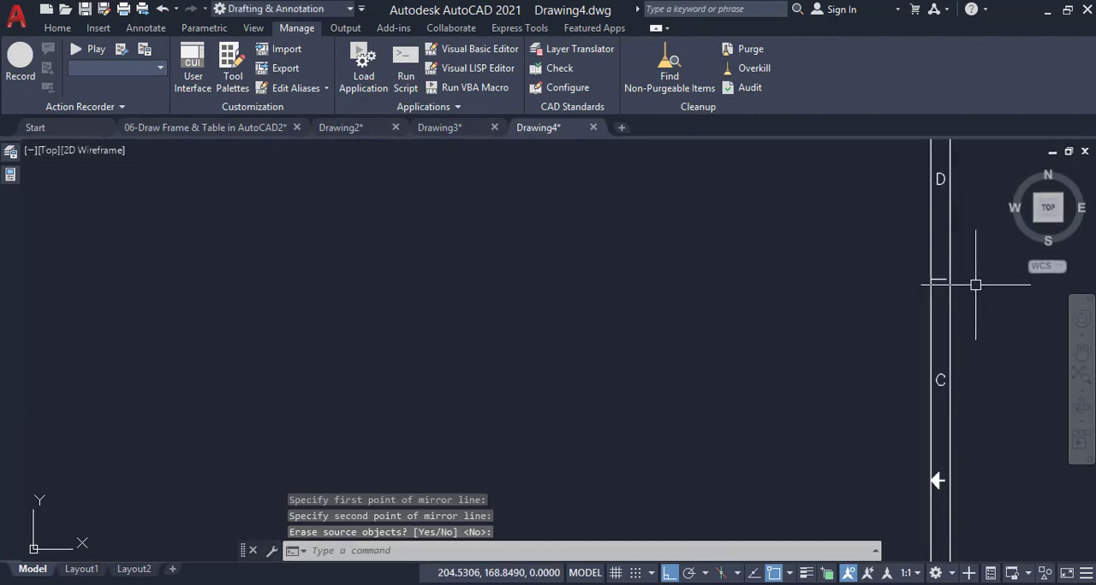
scroll(803, 268, "down", 5)
scroll(802, 267, "up", 2)
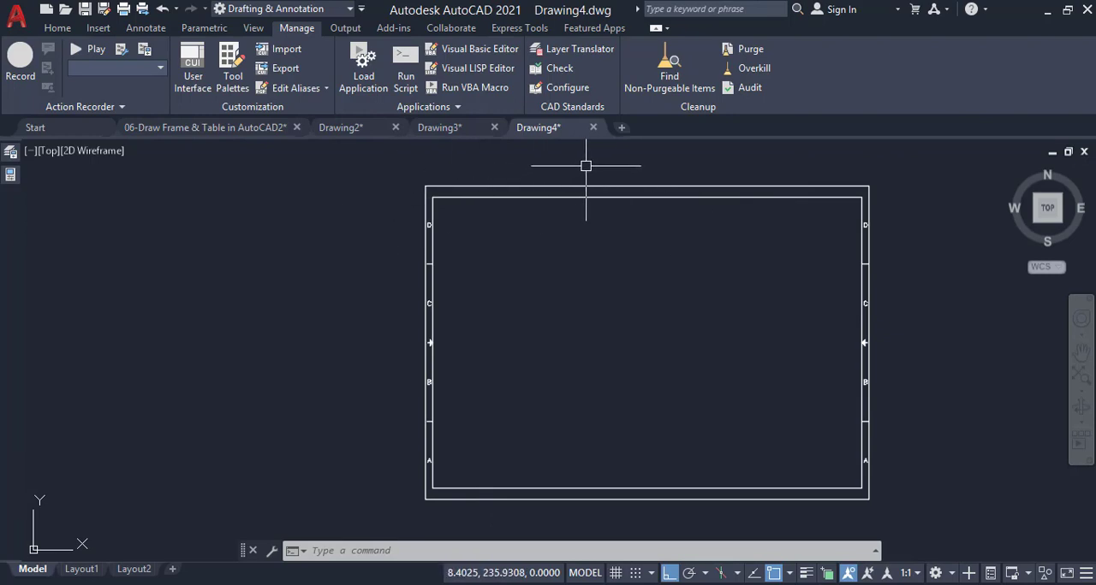
scroll(653, 143, "up", 2)
type("div")
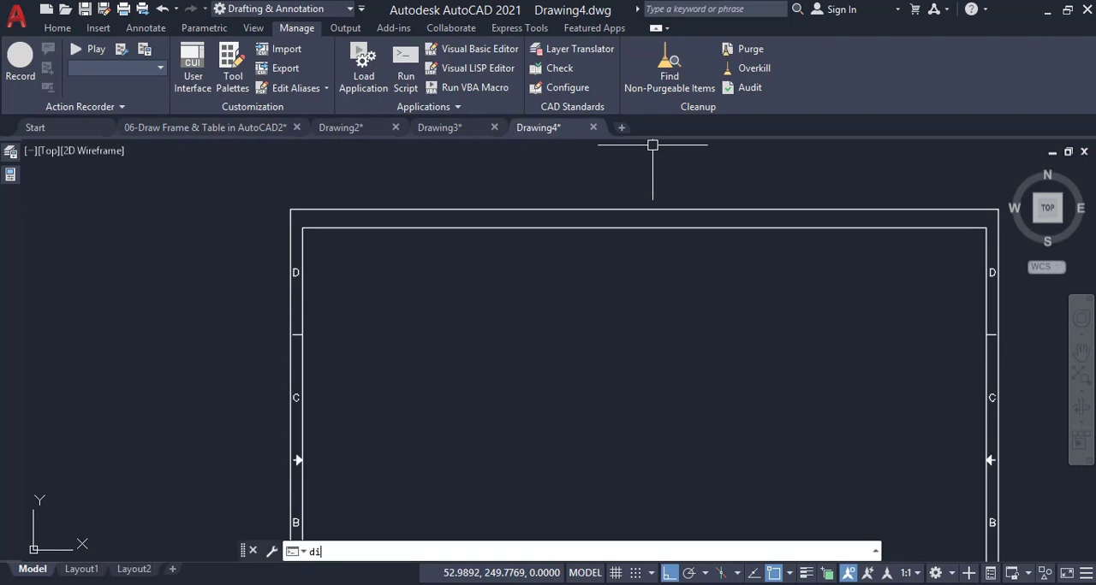
key("Return")
left_click(645, 209)
type("4")
key("Return")
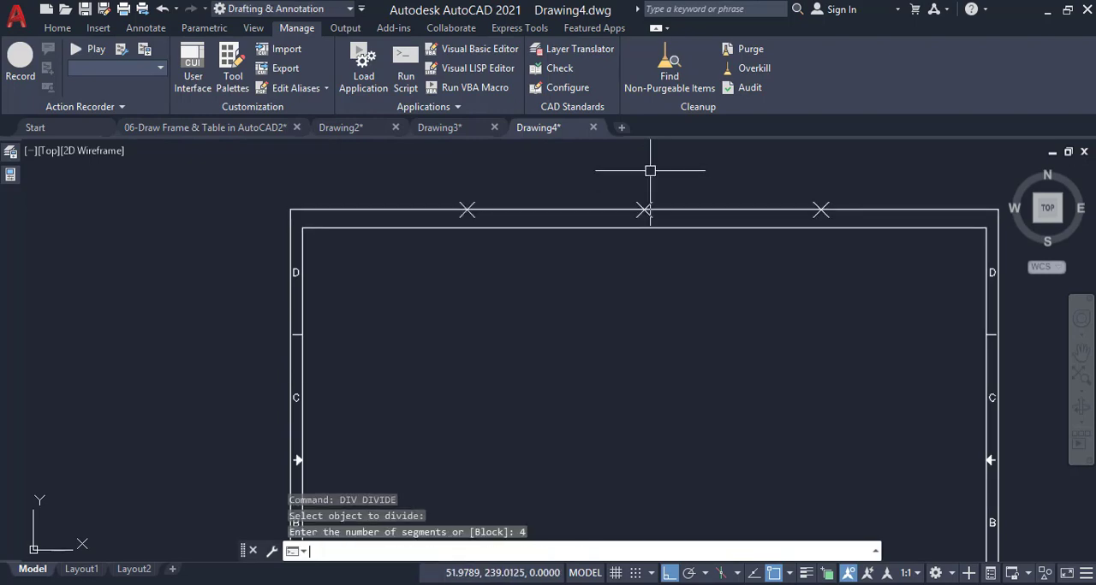
Draw a vertical line from the leftmost top division point down to the inner border
scroll(522, 175, "up", 4)
type("l")
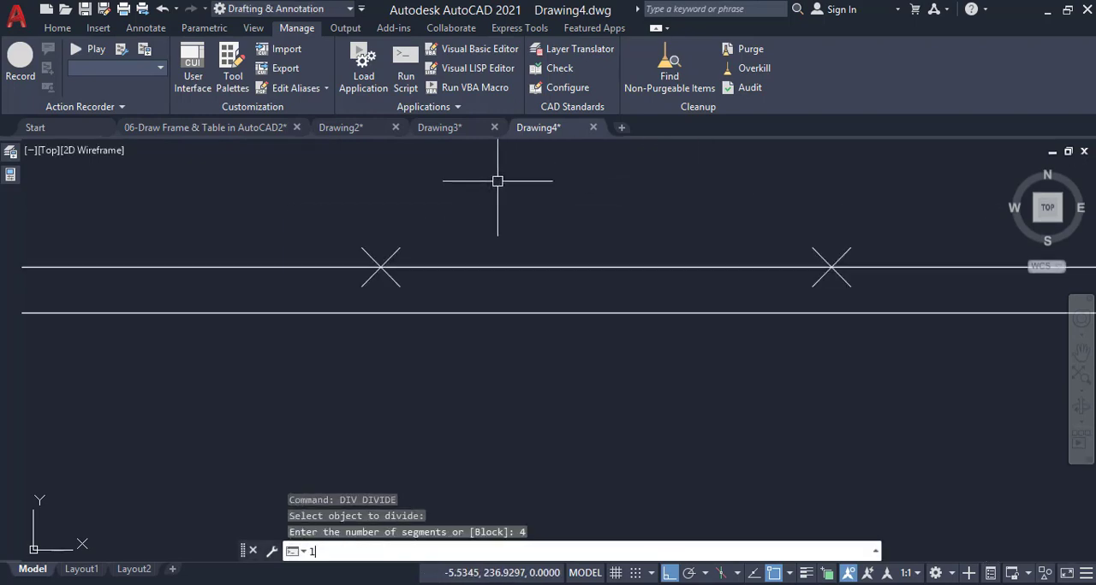
key("Return")
left_click(380, 267)
left_click(381, 313)
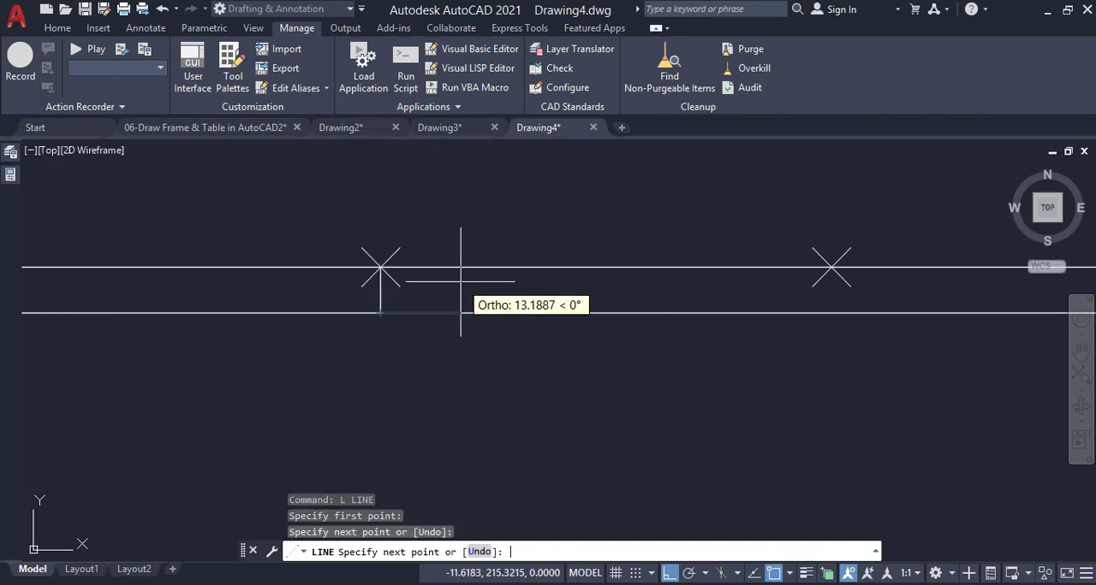
key("Return")
key("Return")
Draw a vertical line from the rightmost top division point down to the inner border
scroll(594, 303, "down", 4)
scroll(783, 295, "up", 4)
left_click(705, 238)
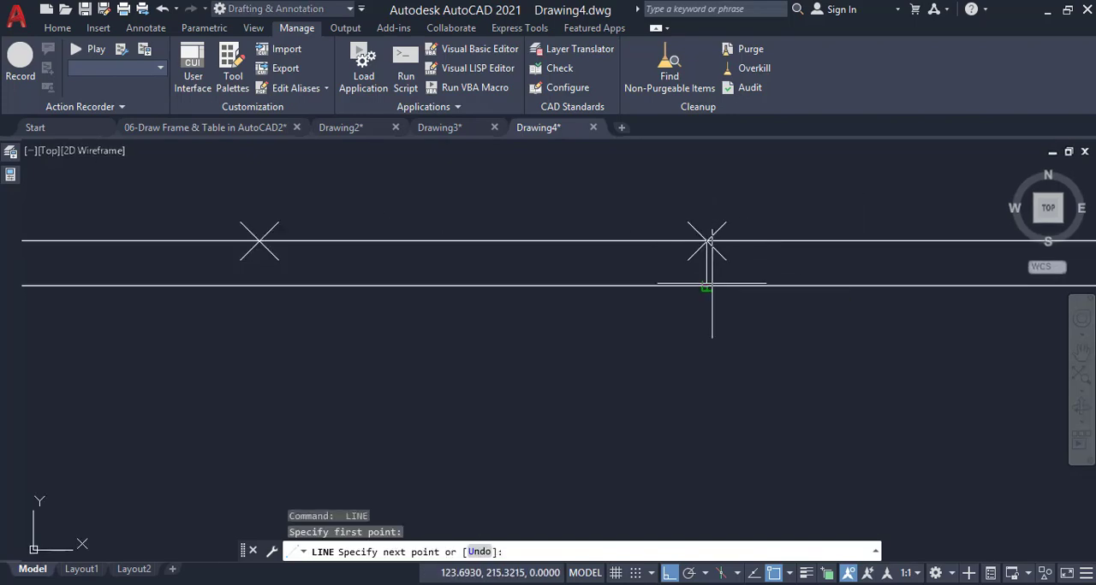
left_click(704, 278)
key("Return")
Offset the outer frame's top edge 3.75 downward as a guide line inside the top border strip
scroll(655, 223, "down", 3)
scroll(624, 217, "up", 3)
type("o")
key("Return")
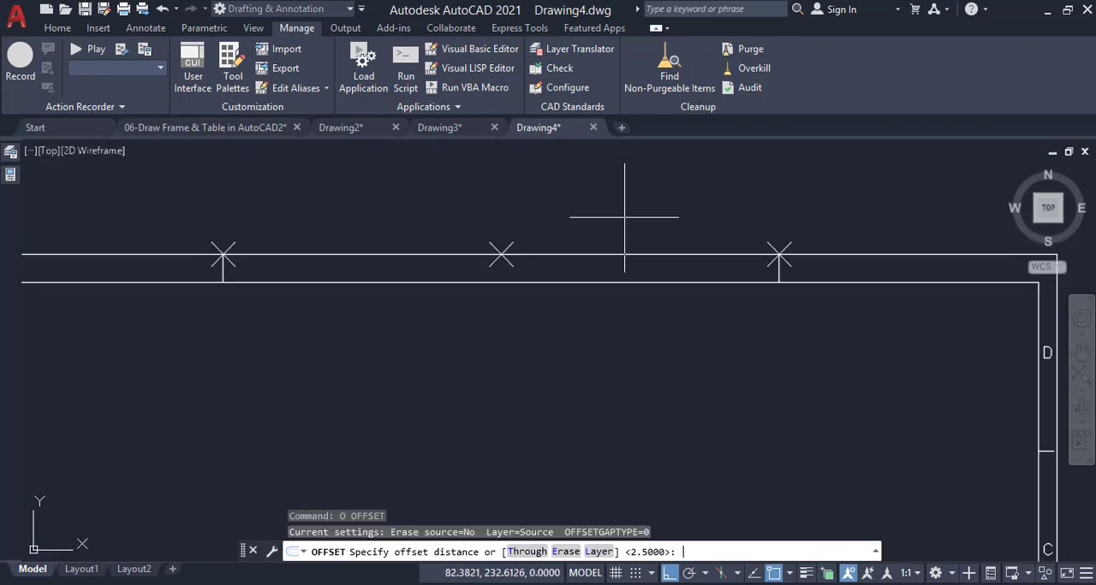
type("3.75")
key("Return")
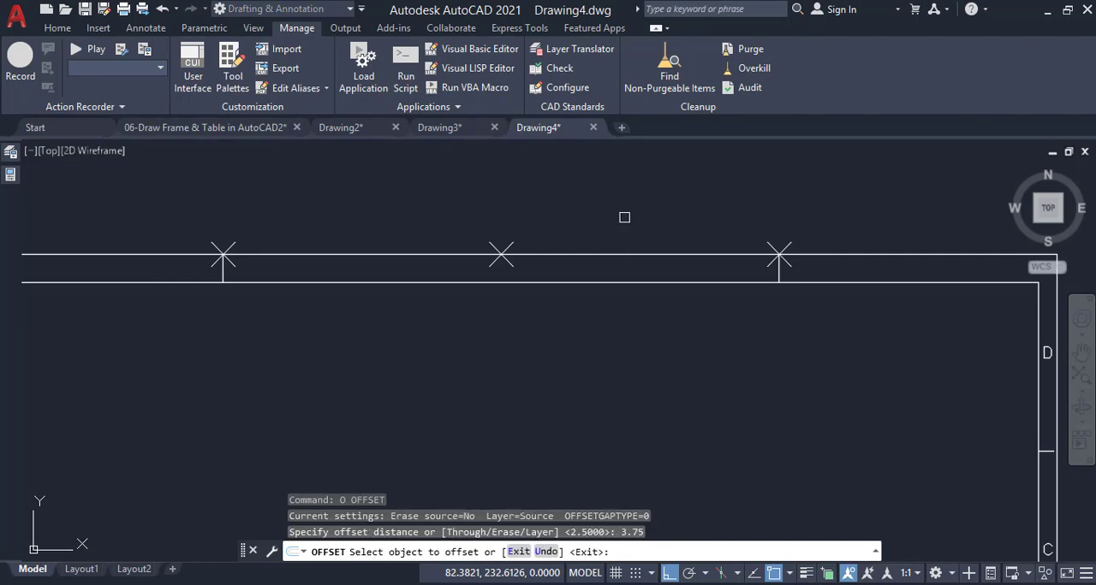
left_click(577, 248)
left_click(560, 328)
key("Return")
Draw a vertical line from the middle top division point down to the inner border
scroll(551, 229, "down", 3)
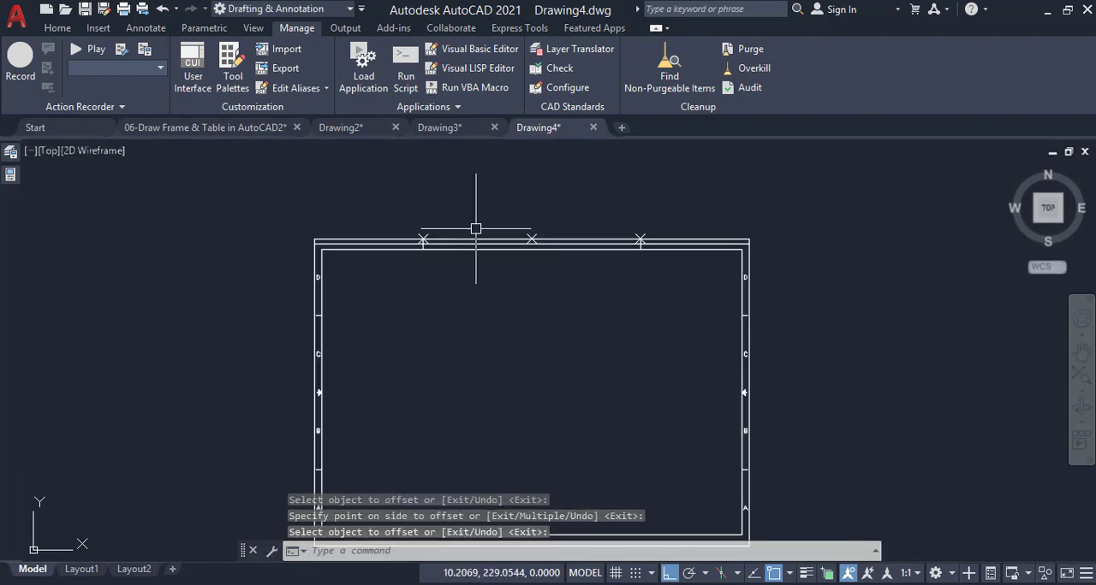
scroll(648, 225, "up", 4)
type("l")
key("Return")
left_click(587, 283)
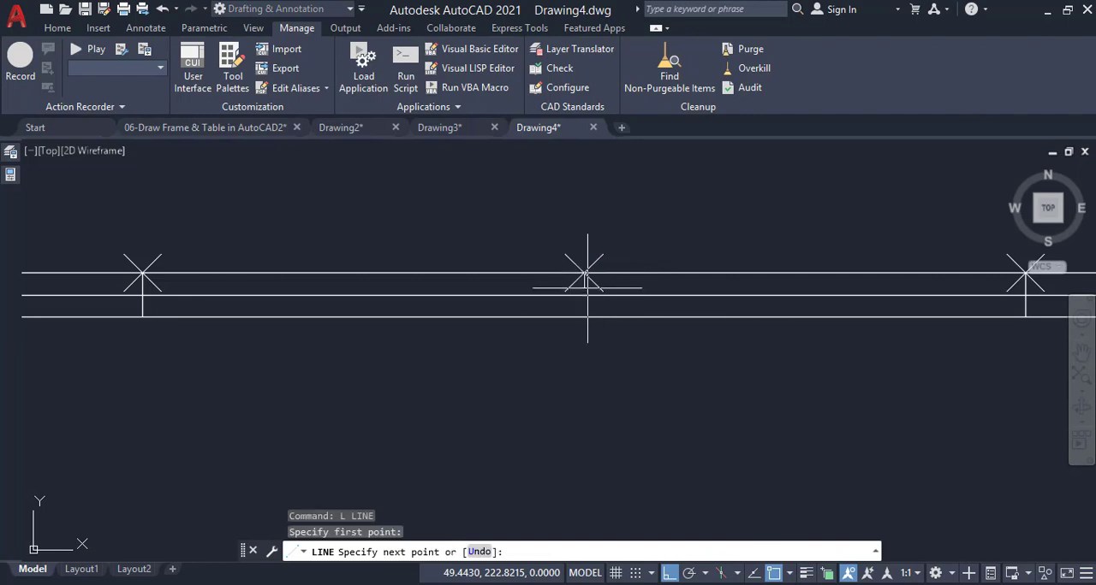
left_click(587, 317)
key("Return")
Copy the letter D from the frame's upper left zone horizontally into the drawing area
scroll(574, 208, "down", 5)
scroll(328, 291, "up", 4)
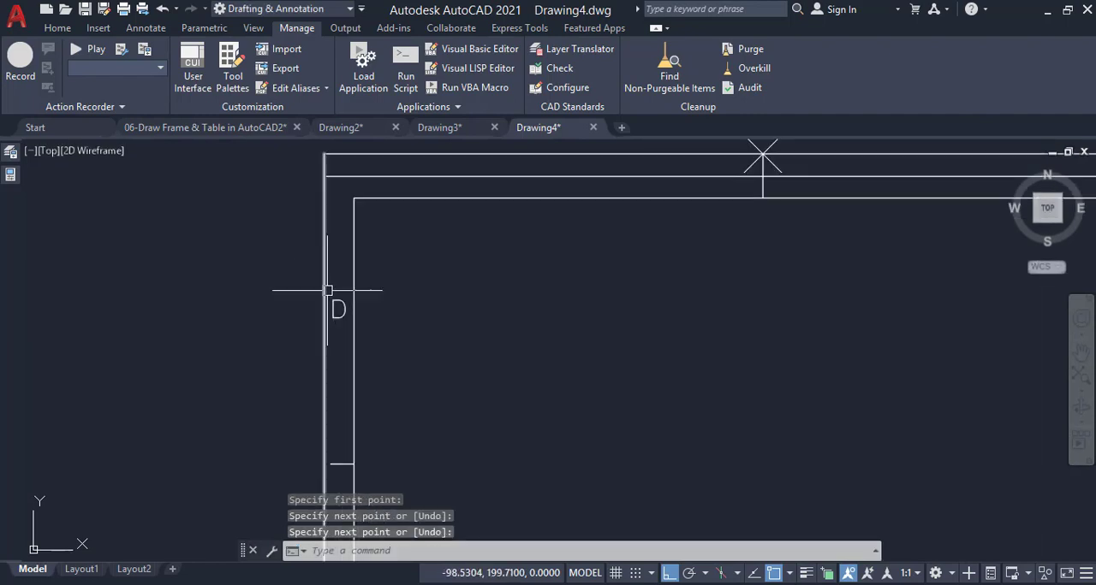
left_click(340, 306)
type("co")
key("Return")
left_click(384, 275)
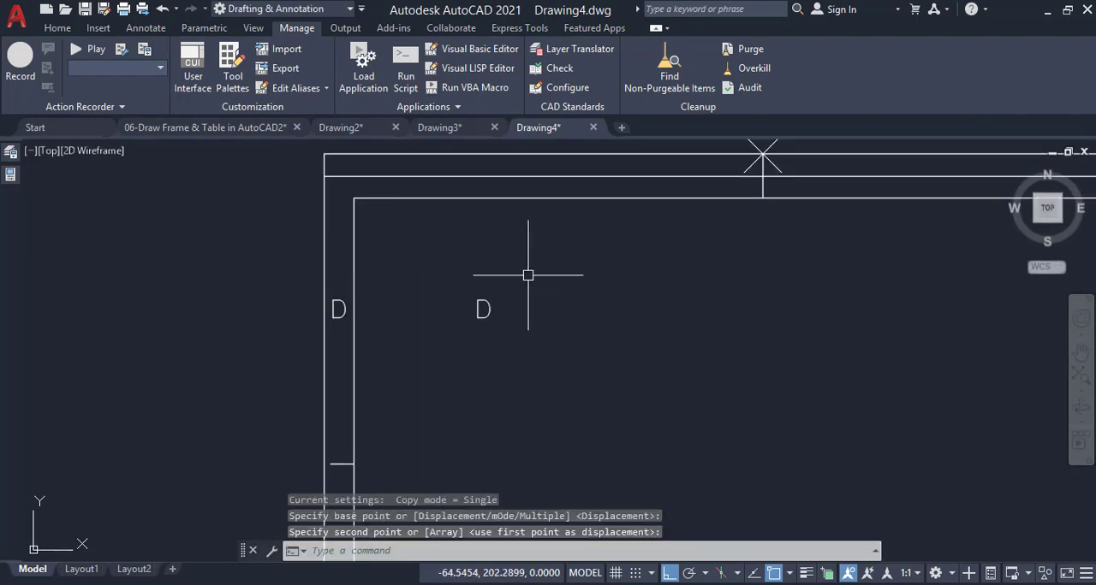
left_click(528, 275)
Move the copied D to the center of the first top zone, midway along the guide line using m2p
left_click(483, 307)
left_click(482, 309)
type("m2p")
key("Return")
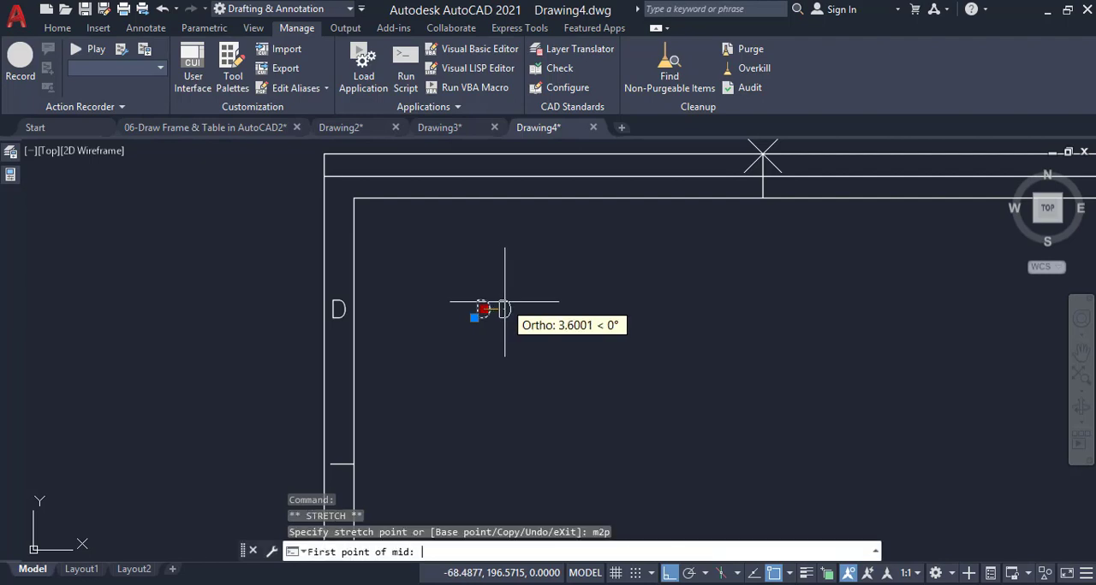
left_click(481, 176)
left_click(763, 160)
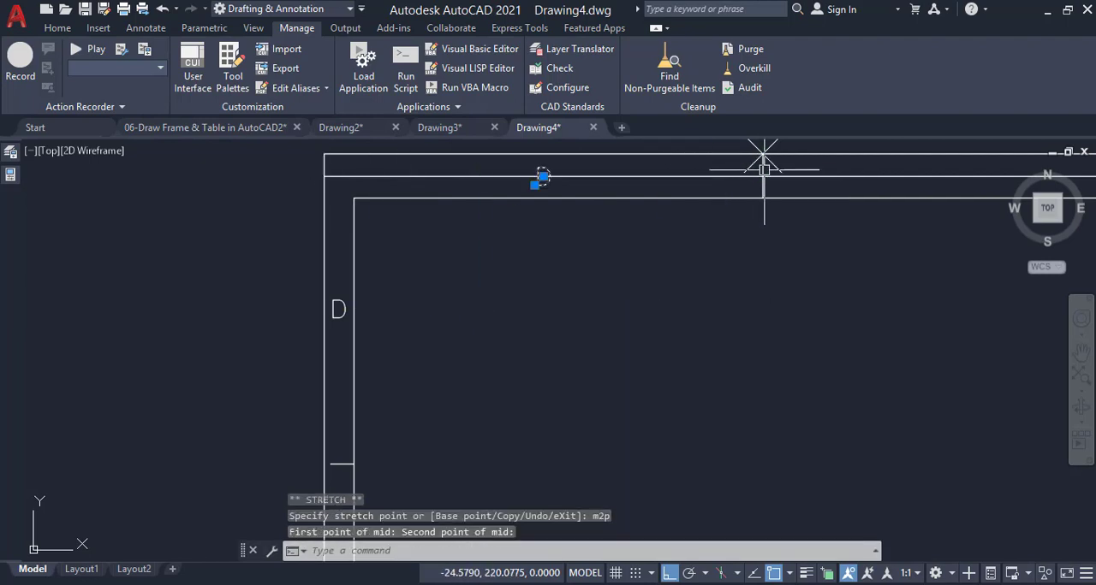
Copy the top zone's D into the second top zone, from the frame corner to the first division point
scroll(616, 223, "down", 2)
type("c")
key("Return")
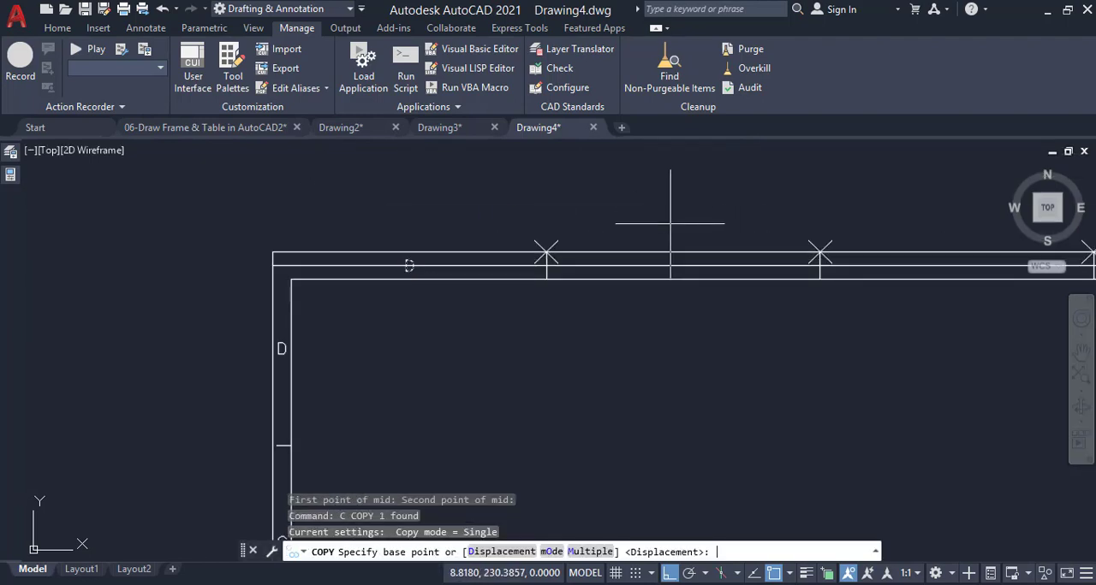
left_click(273, 253)
left_click(548, 253)
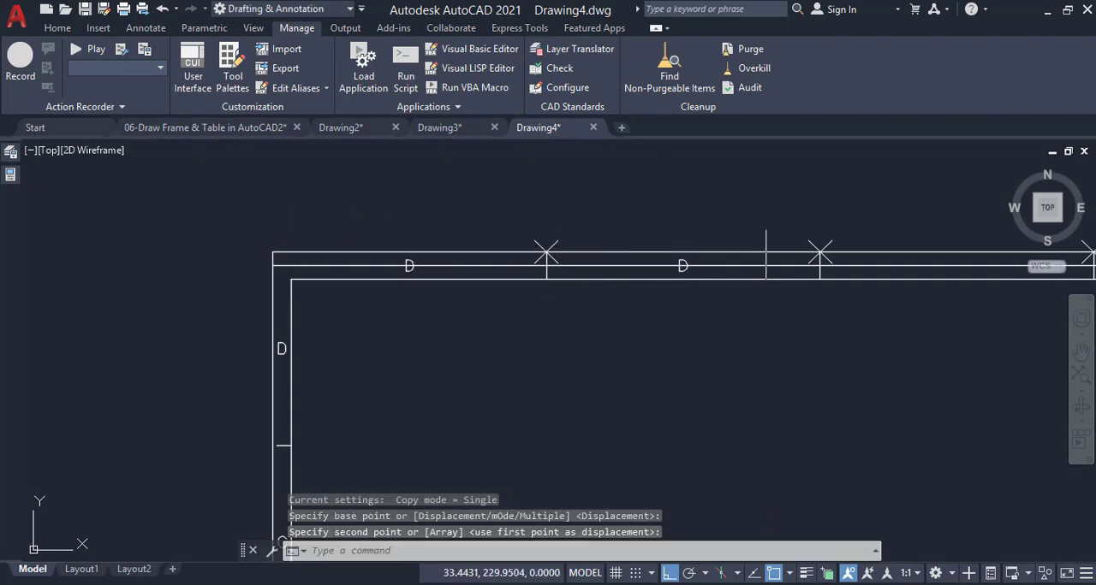
Copy the second top zone's D into the third and fourth top zones with the Multiple option
left_click(685, 262)
type("c")
key("Return")
type("m")
key("Return")
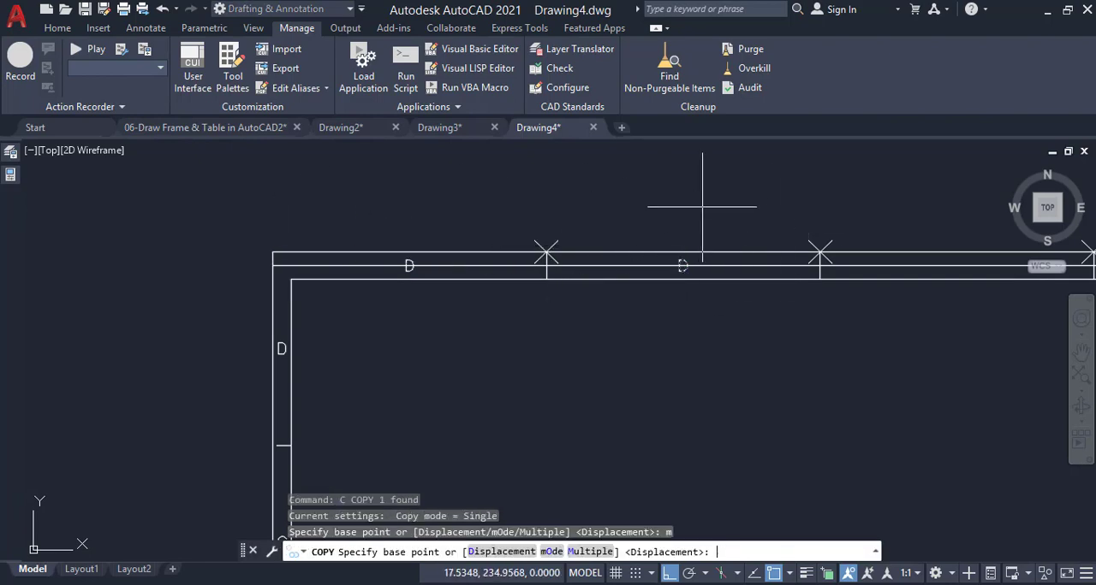
left_click(545, 252)
left_click(819, 253)
scroll(807, 248, "down", 3)
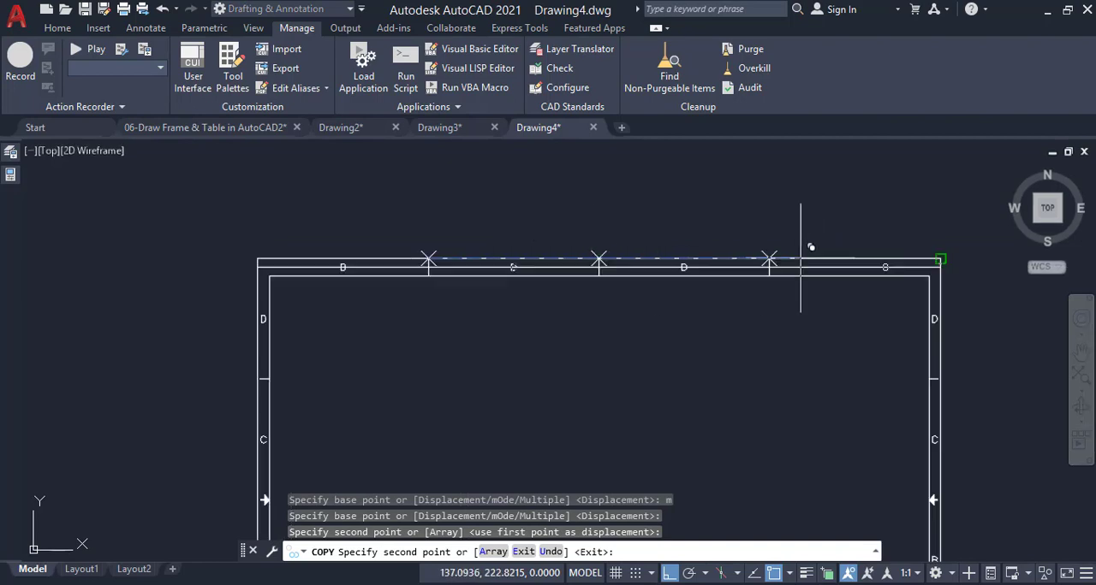
scroll(751, 257, "up", 3)
left_click(751, 257)
key("Return")
Change the letters in the first two top zones to 1 and 2
scroll(719, 201, "down", 3)
scroll(526, 196, "up", 4)
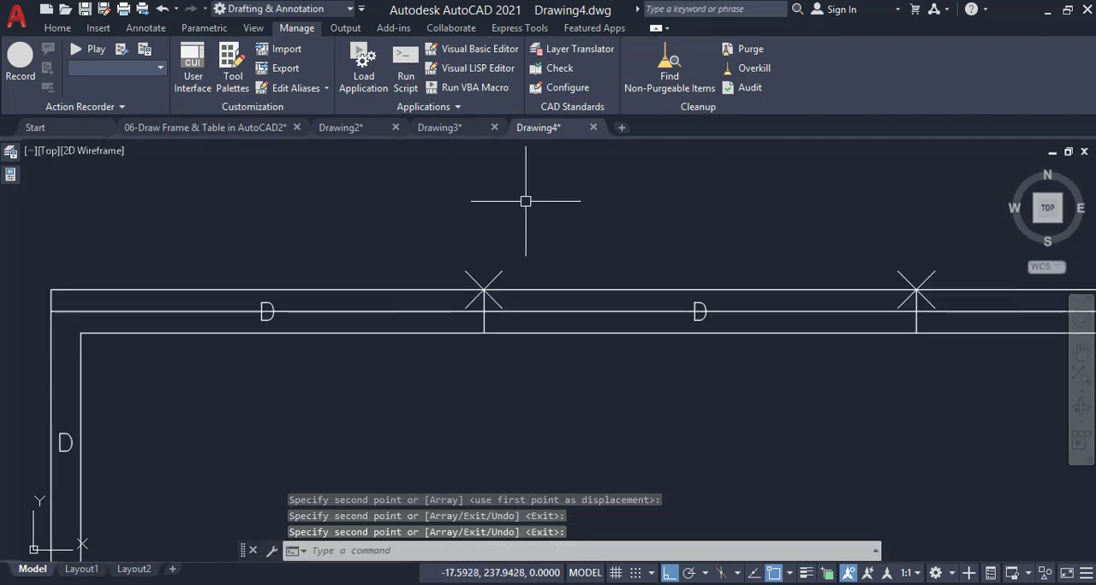
double_click(268, 310)
type("D1")
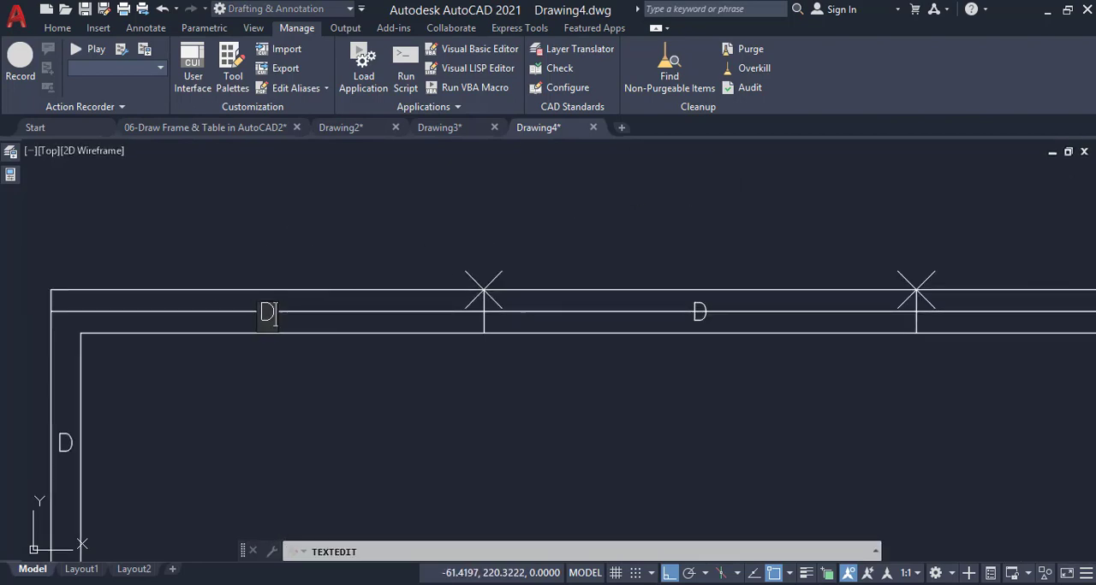
key("Return")
left_click(703, 306)
type("2")
key("Return")
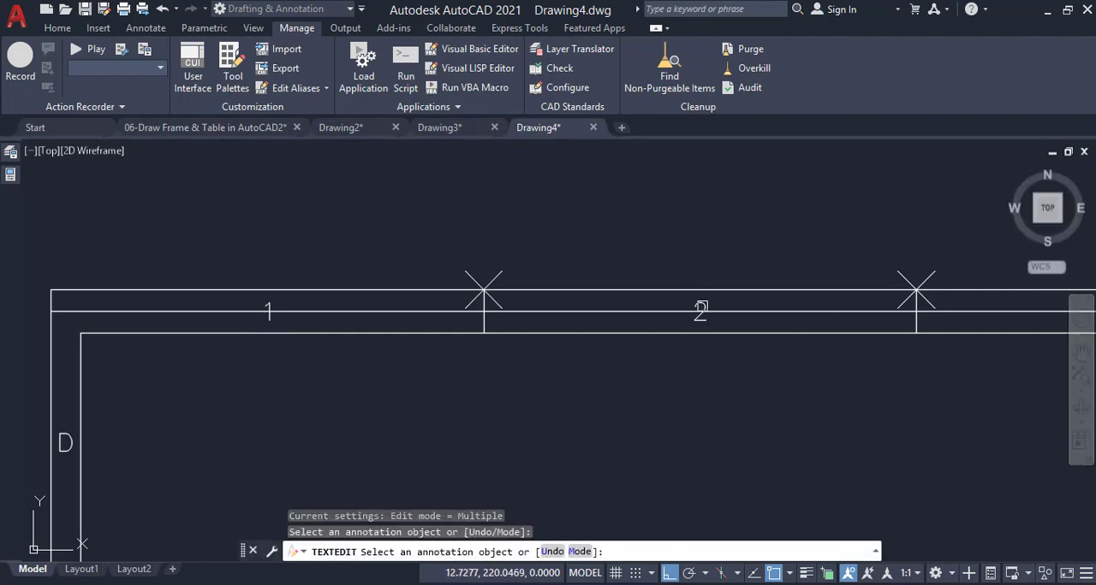
Change the letters in the last two top zones to 3 and 4
scroll(488, 261, "down", 4)
scroll(708, 241, "up", 4)
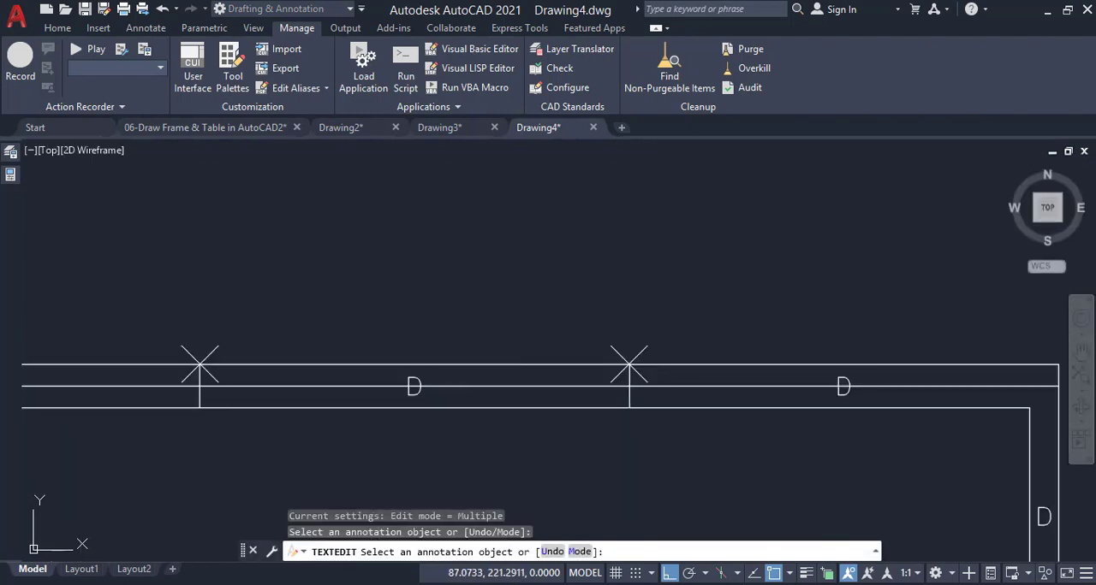
left_click(414, 387)
type("3")
key("Return")
left_click(843, 387)
type("4")
key("Return")
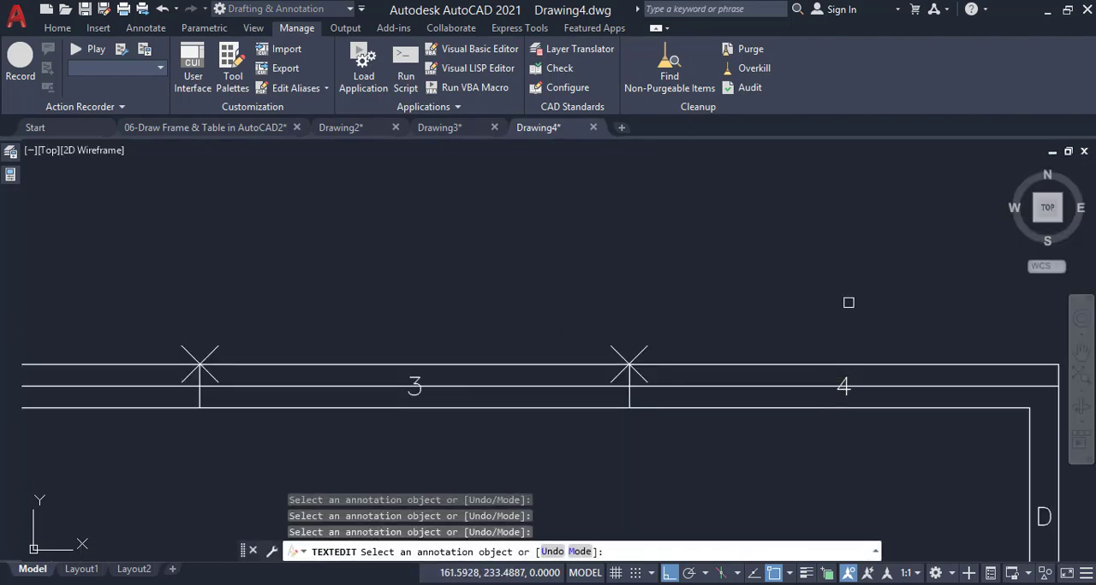
key("Return")
Delete the three division point markers on the outer frame's top edge
scroll(742, 261, "down", 4)
scroll(544, 274, "up", 2)
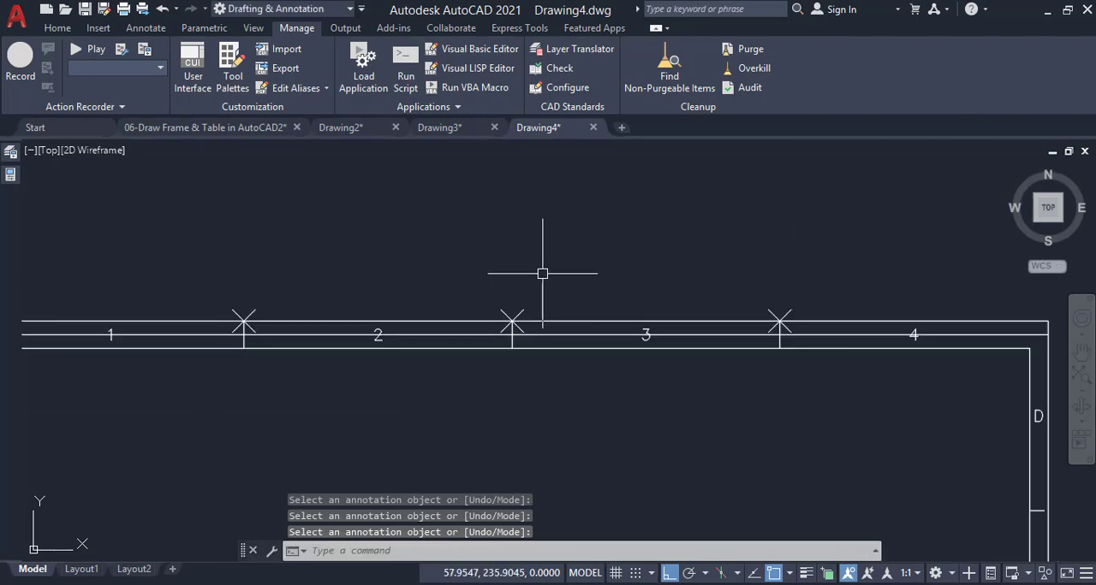
left_click(507, 315)
left_click(775, 319)
left_click(246, 316)
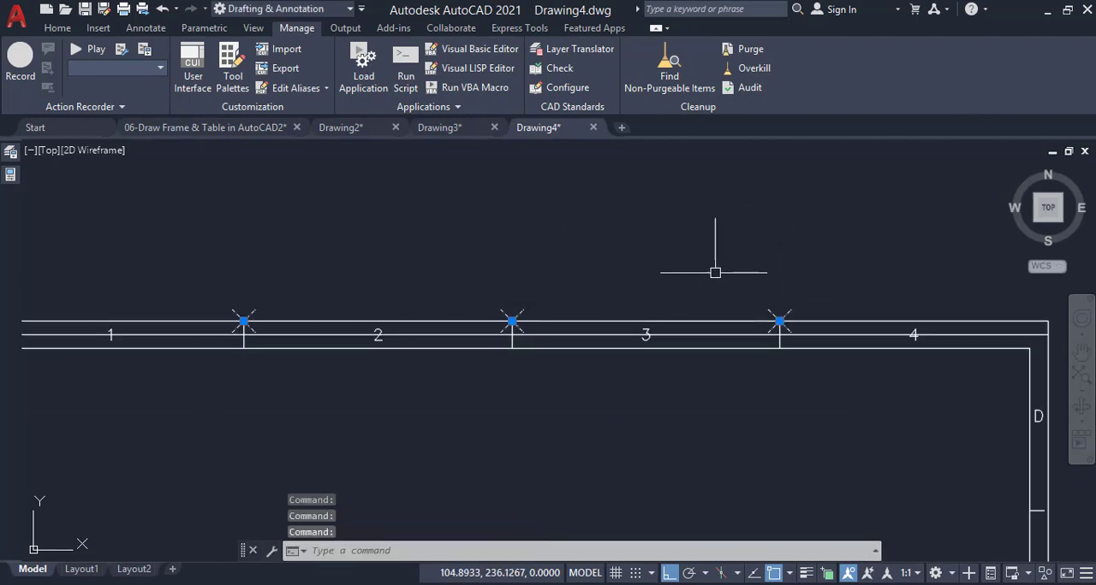
key("Delete")
Shorten the division line between zones 3 and 4 by 1 at its upper end
scroll(796, 323, "up", 3)
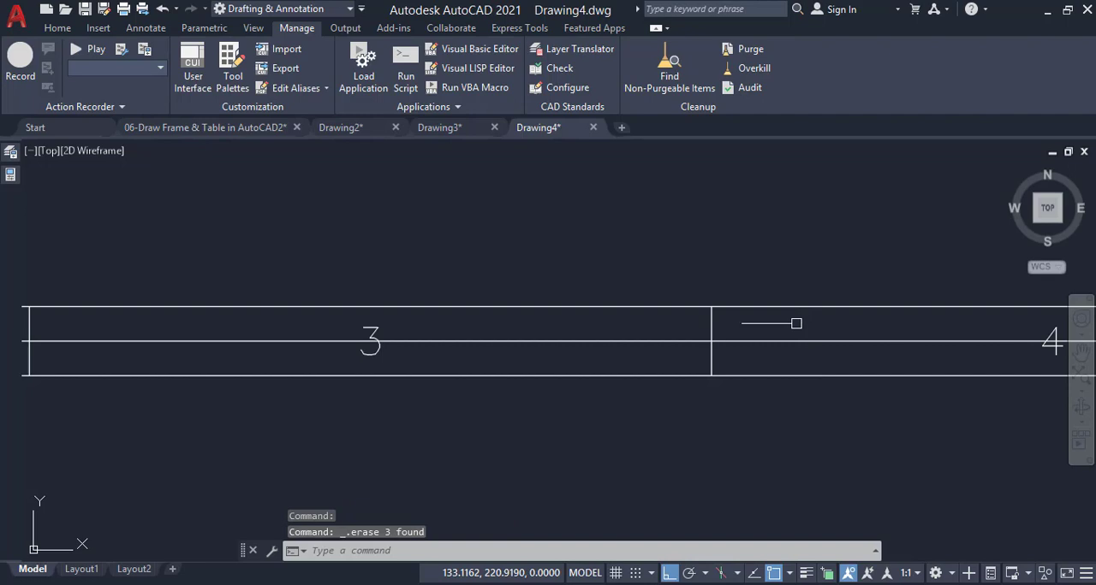
left_click(711, 318)
left_click(711, 307)
type("1")
key("Return")
scroll(711, 318, "down", 3)
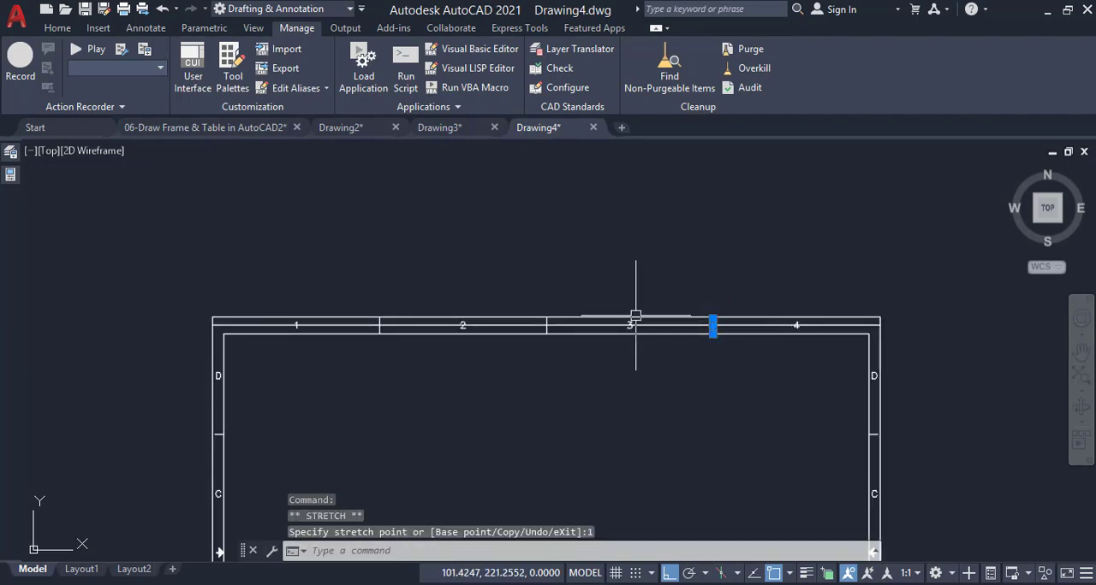
Shorten the division line between zones 1 and 2 by 1 at its upper end
scroll(366, 318, "up", 4)
left_click(450, 350)
left_click(452, 333)
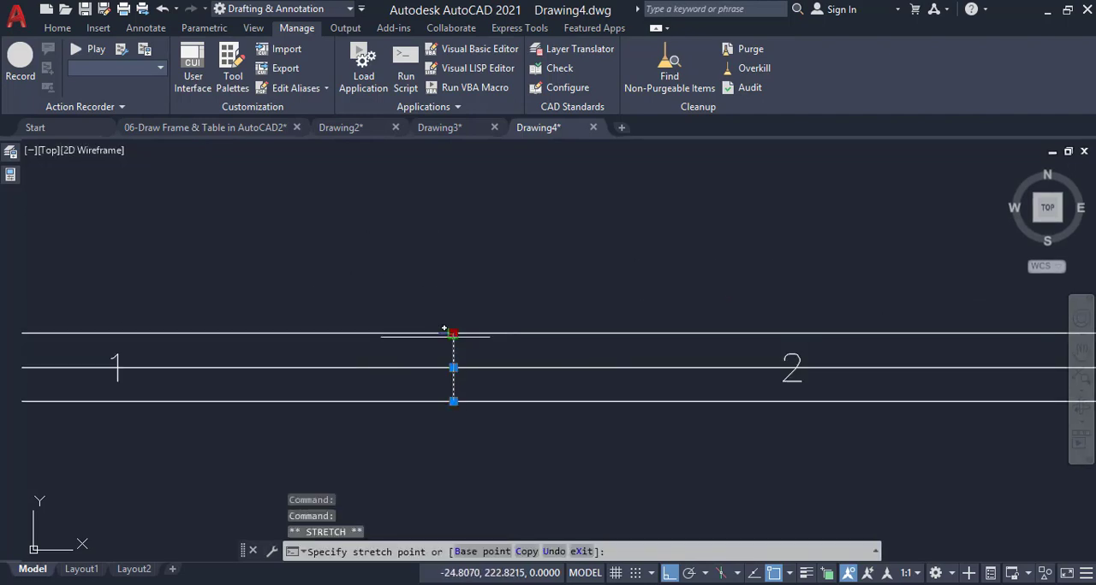
type("1")
key("Return")
scroll(453, 344, "down", 5)
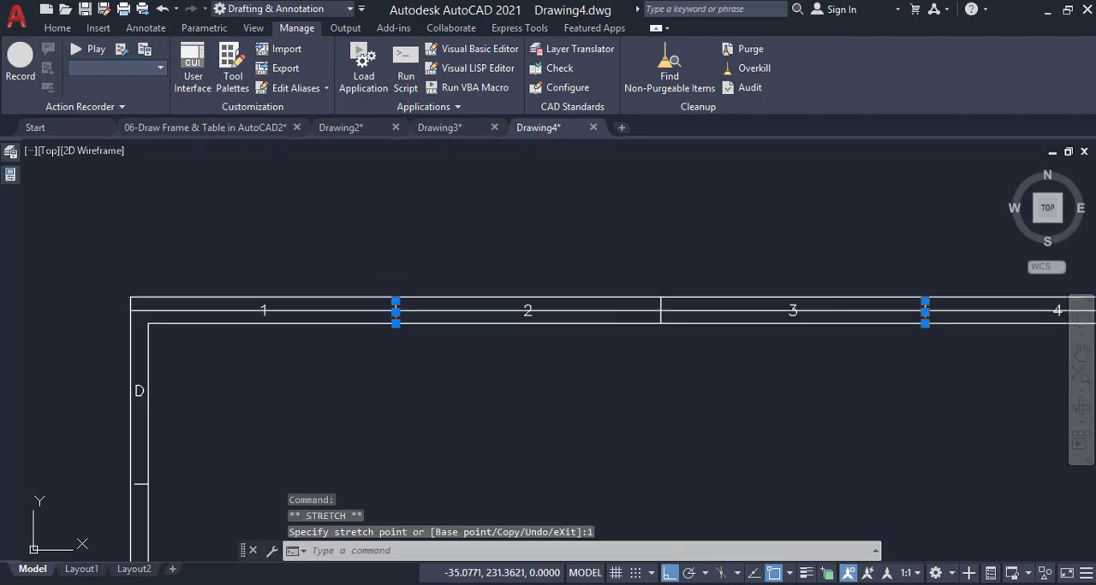
key("Escape")
key("Escape")
Copy the left centering arrow to a spot just below the middle of the top border, with Ortho off
scroll(411, 252, "down", 4)
scroll(327, 346, "up", 4)
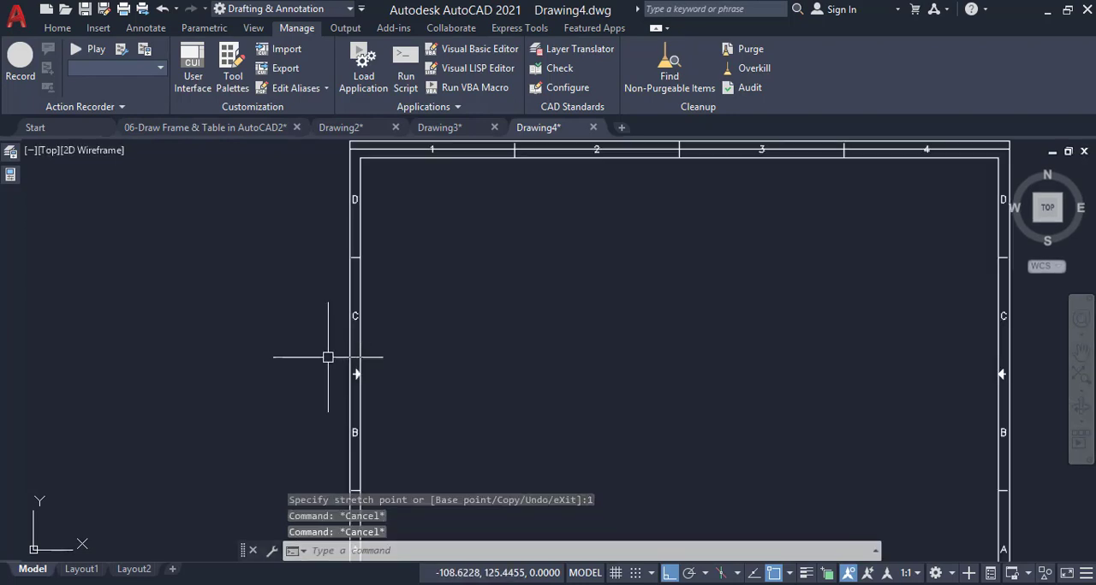
left_click(327, 357)
left_click(381, 385)
type("c")
key("Return")
left_click(385, 375)
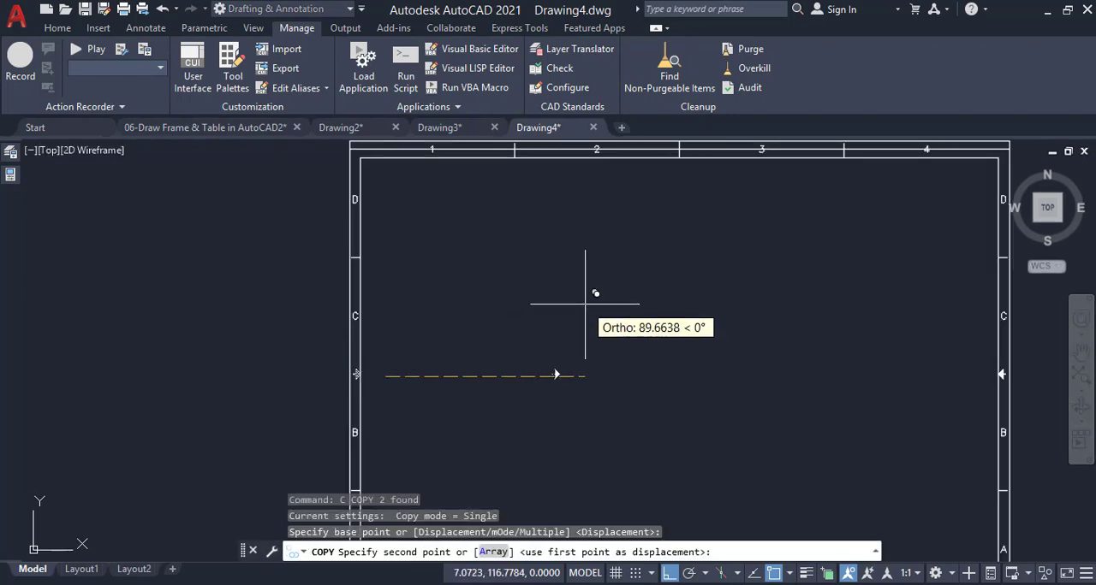
key("F8")
left_click(715, 175)
scroll(715, 175, "up", 6)
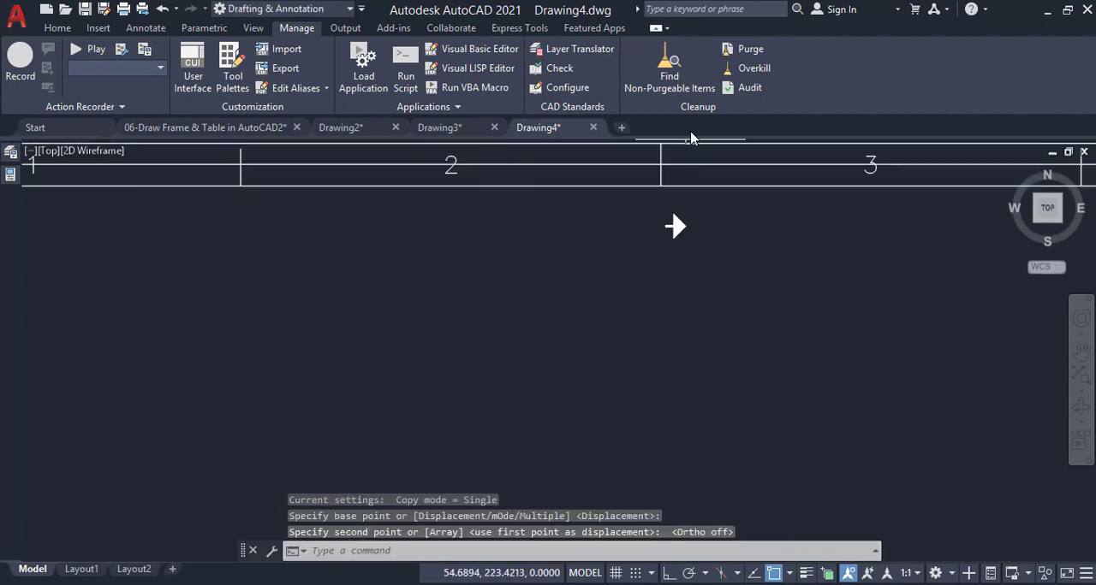
Try rotating the copied arrow about its tip to point downward, and undo the rotation
left_click(697, 238)
left_click(646, 322)
type("ro")
key("Return")
left_click(682, 277)
left_click(680, 343)
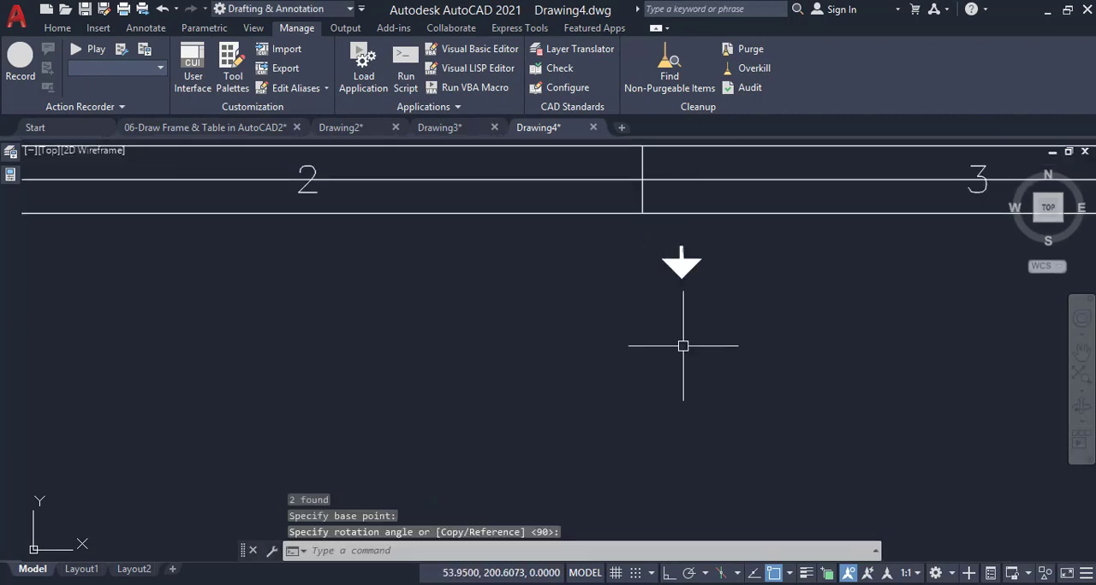
type("u")
key("Return")
Rotate the copied arrow about its tip to point straight down, with Ortho on
left_click(710, 248)
left_click(613, 300)
type("ro")
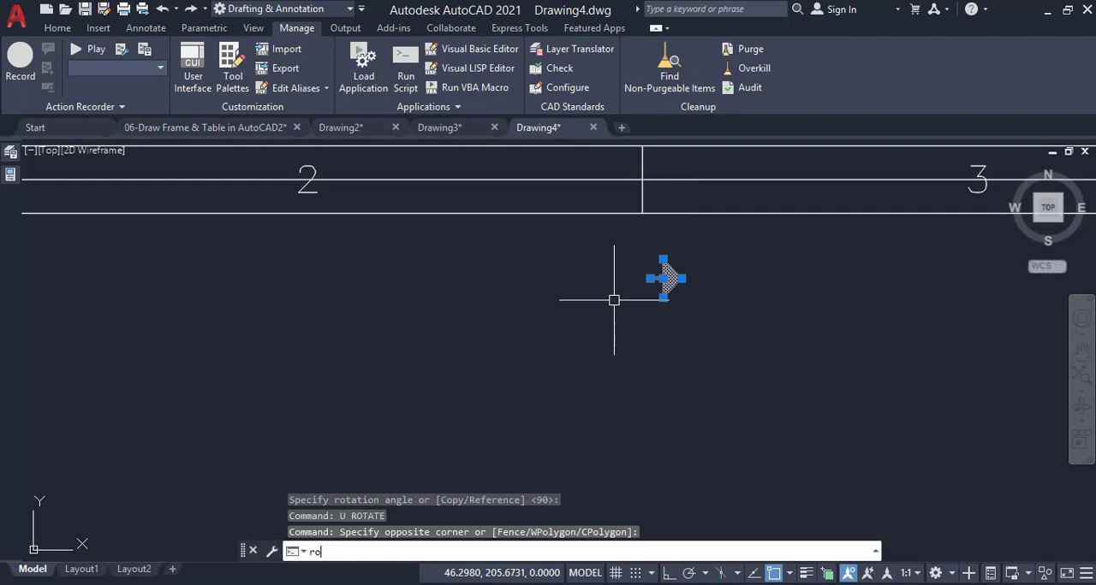
key("Return")
key("F8")
left_click(681, 277)
left_click(680, 335)
Move the downward arrow so its tip sits where the middle division line meets the inner border
left_click(710, 244)
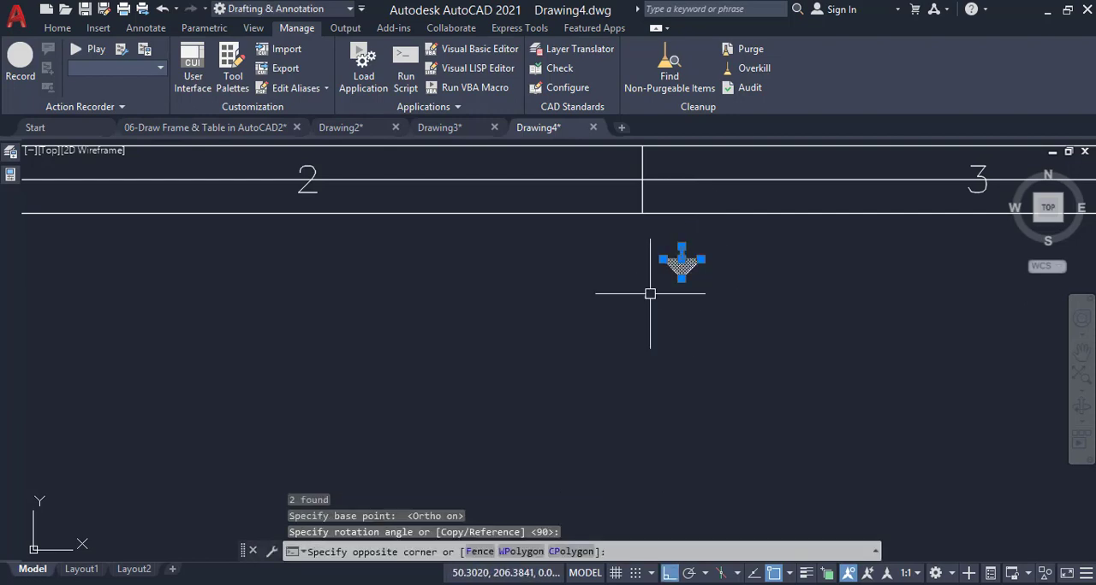
left_click(651, 294)
type("m")
key("Return")
left_click(682, 278)
left_click(642, 213)
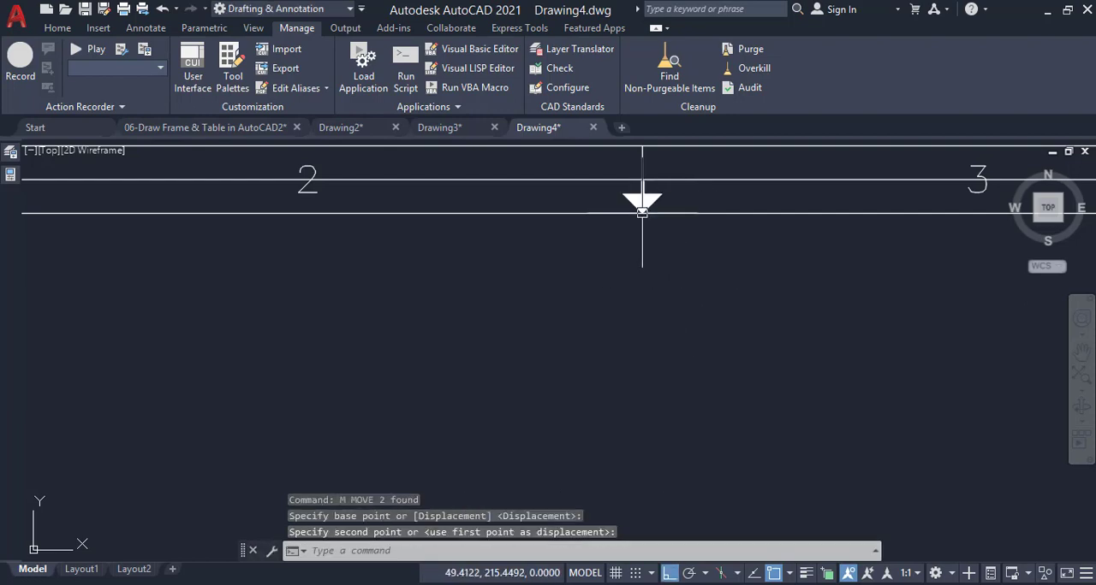
Delete the middle division line and the horizontal guide line in the top border strip
scroll(678, 248, "down", 1)
scroll(678, 199, "up", 2)
left_click(645, 179)
left_click(621, 169)
key("Delete")
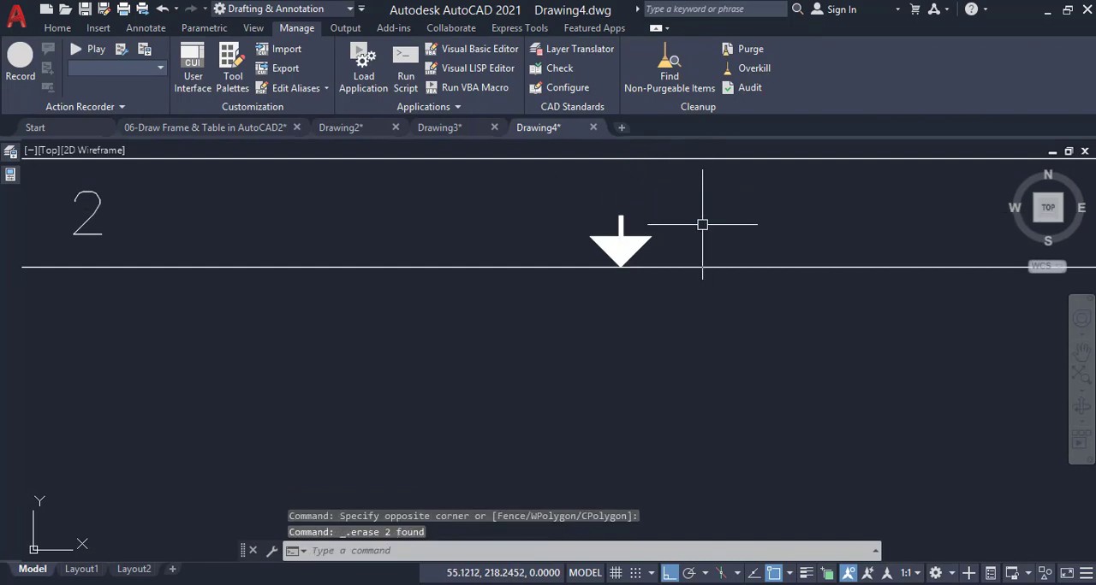
Mirror the top strip's zone numbers, division lines and centering arrow to the bottom strip about the frame's horizontal midline, keeping the originals
scroll(642, 247, "down", 3)
scroll(649, 248, "down", 2)
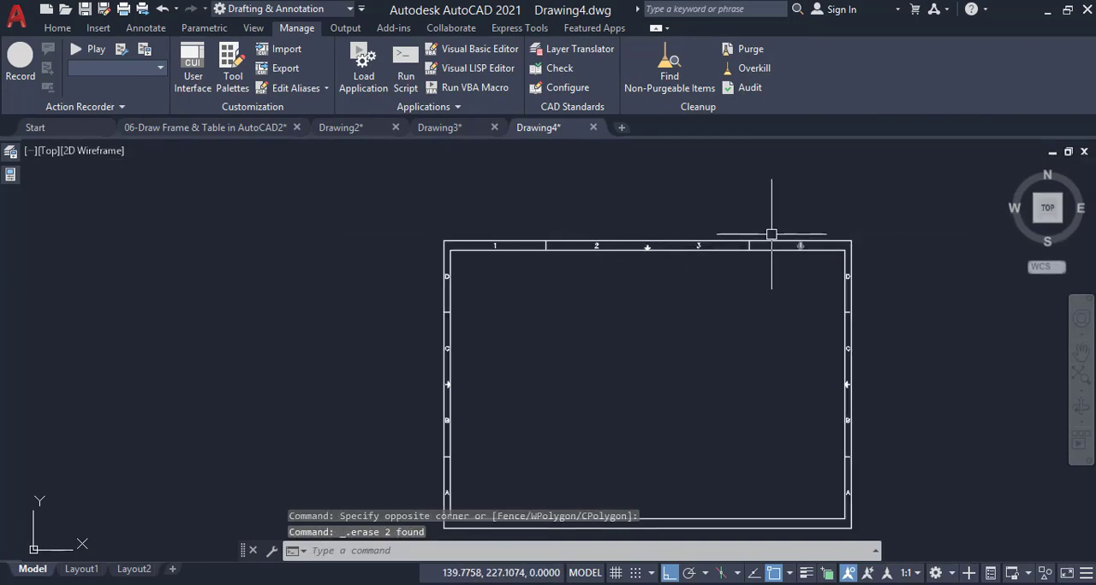
scroll(769, 228, "up", 2)
left_click(300, 211)
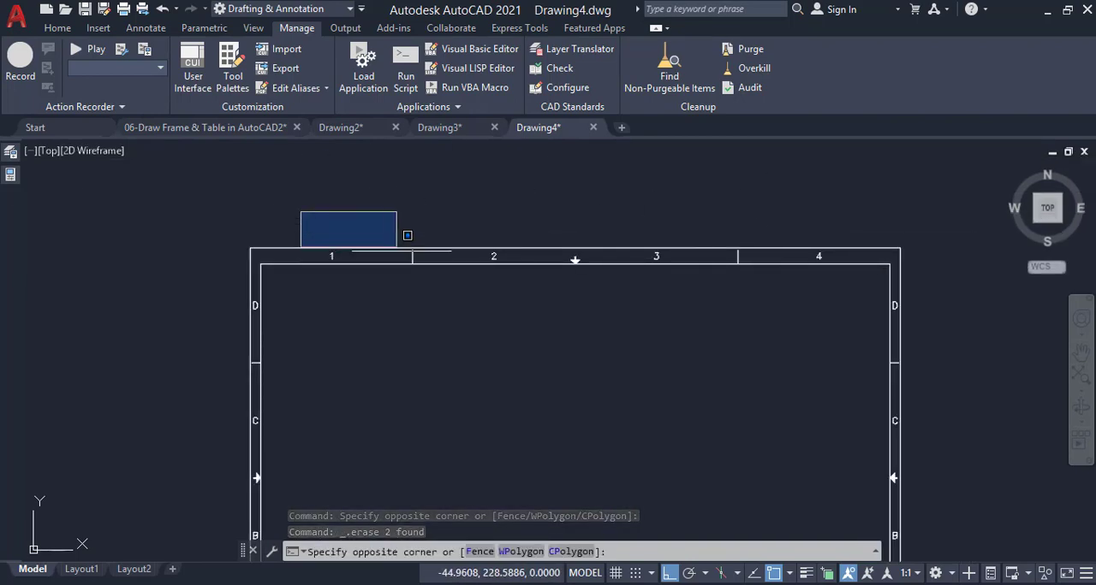
left_click(850, 276)
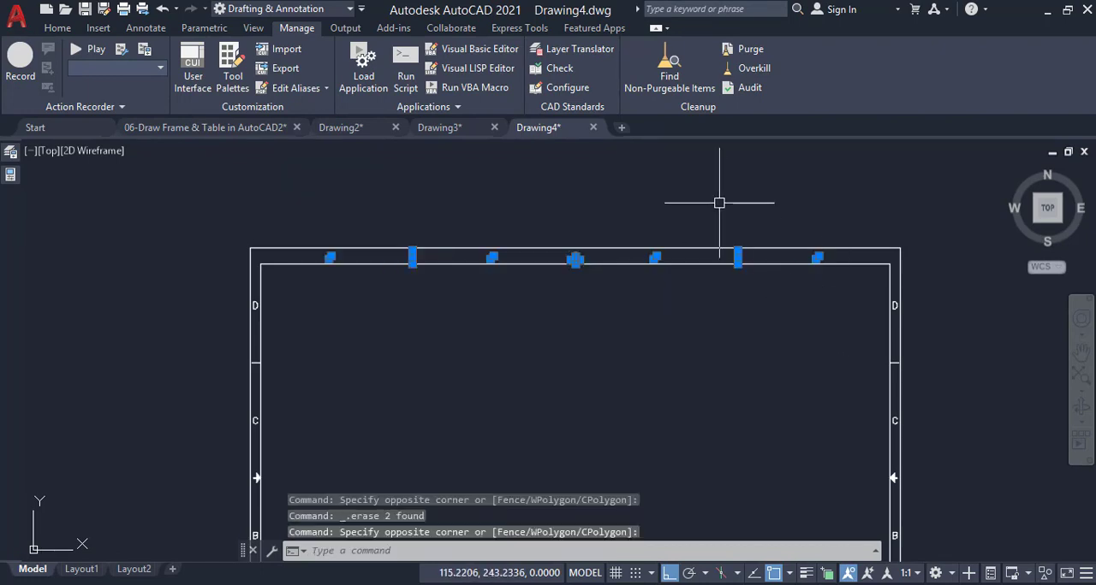
type("mi")
key("Return")
scroll(719, 196, "down", 3)
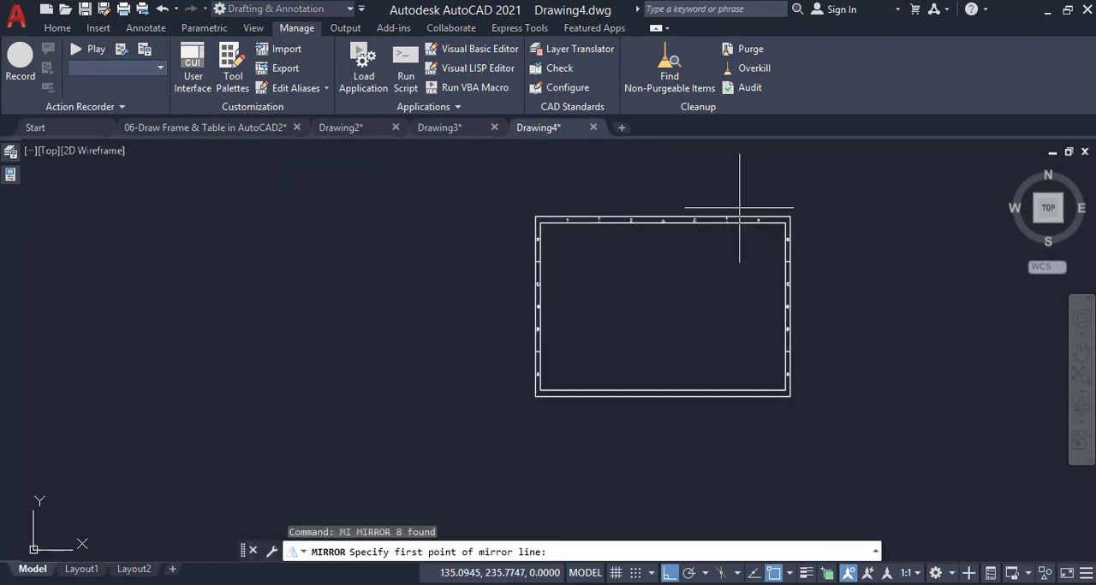
scroll(817, 310, "up", 4)
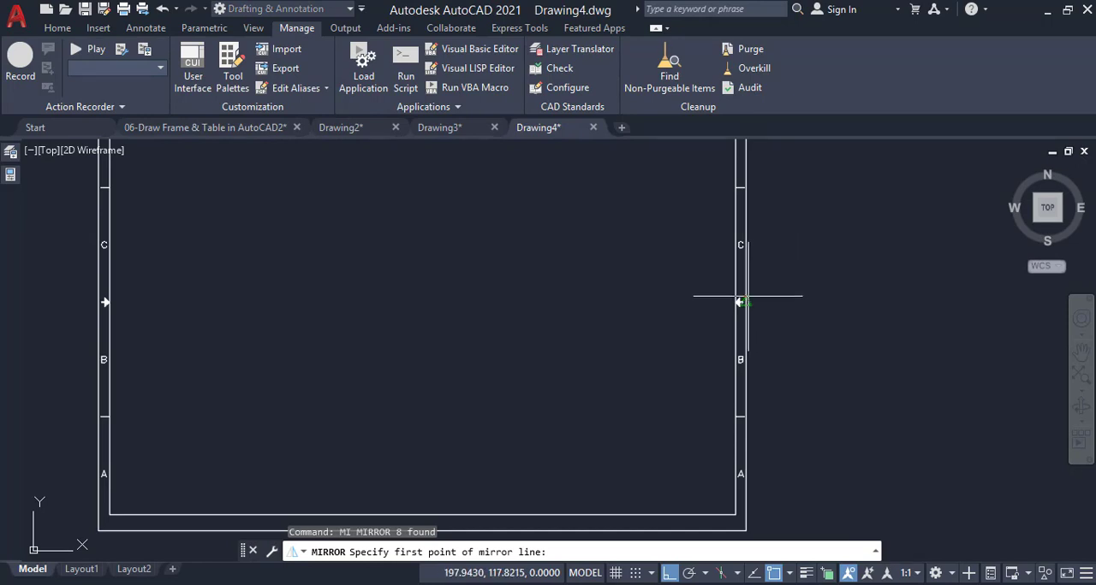
left_click(743, 301)
left_click(827, 310)
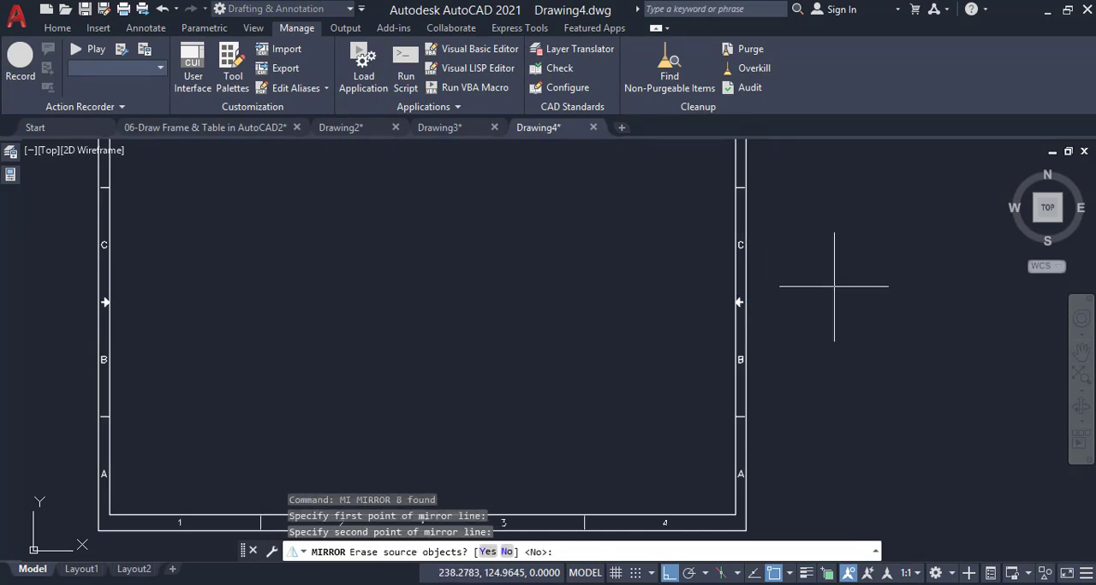
key("Return")
scroll(655, 361, "down", 4)
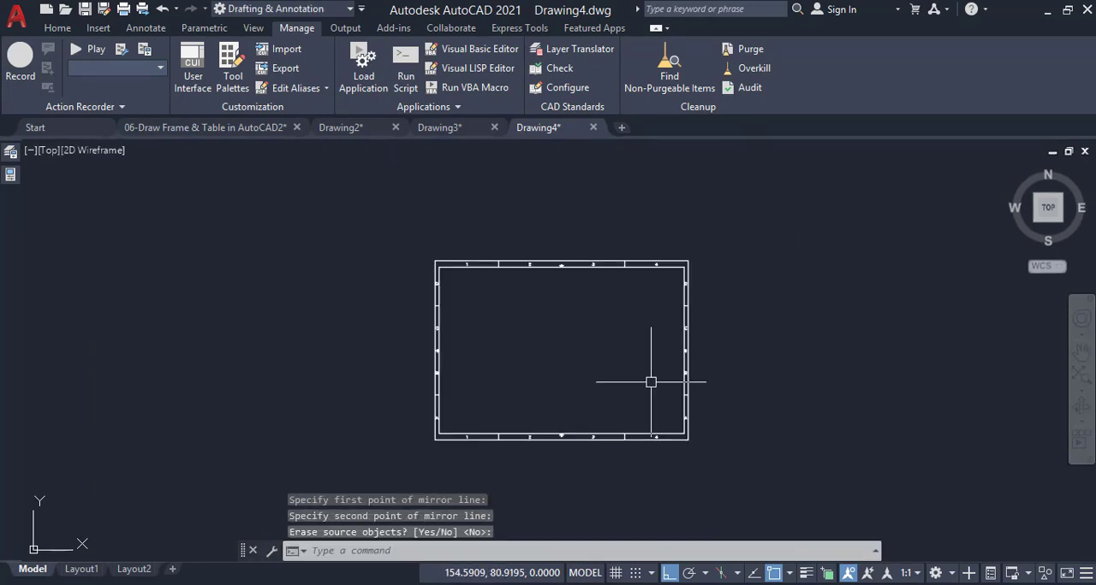
scroll(607, 395, "up", 2)
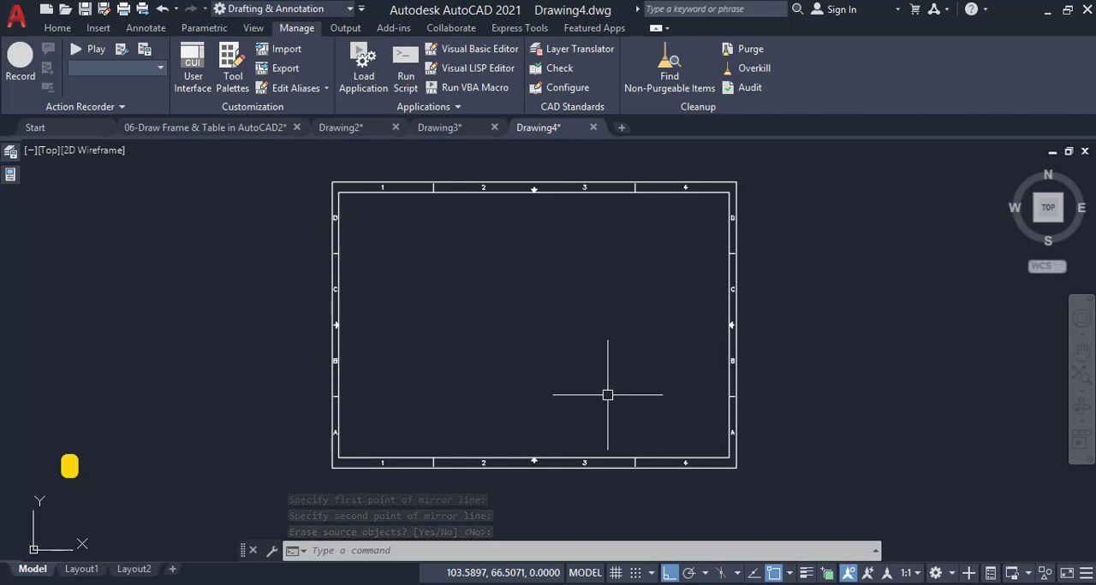
Define a block named Frame from all the sheet frame objects, with its base point at the outer border's lower-left corner
type("b")
key("Return")
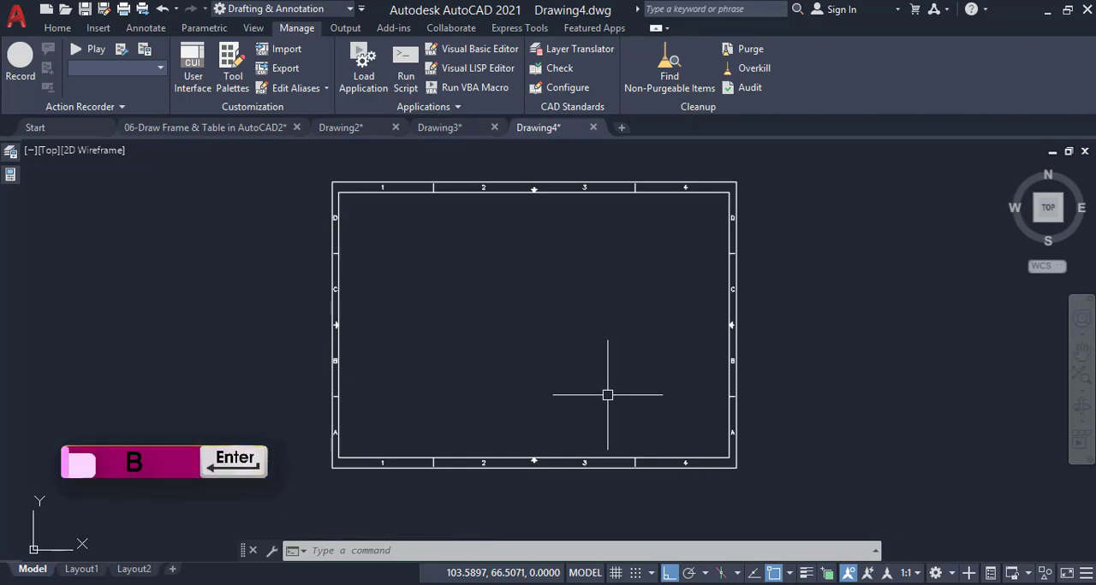
type("b")
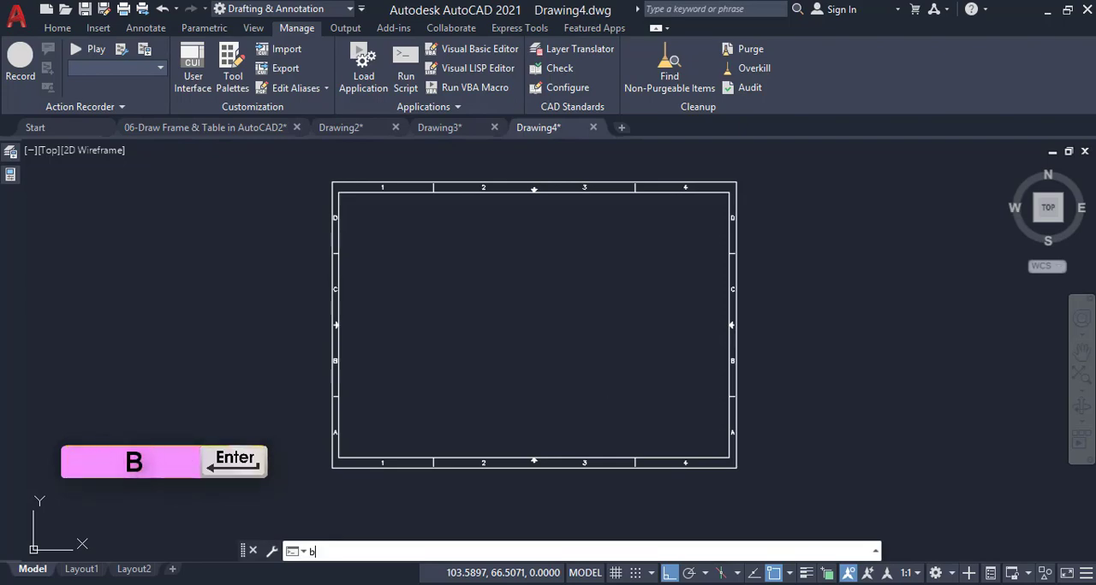
key("Return")
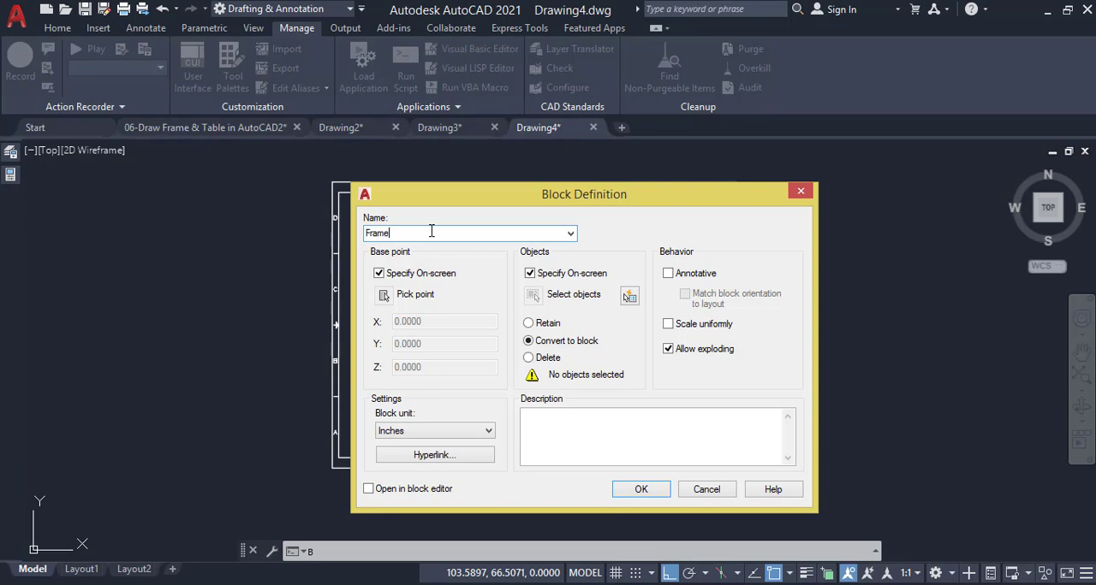
left_click(660, 485)
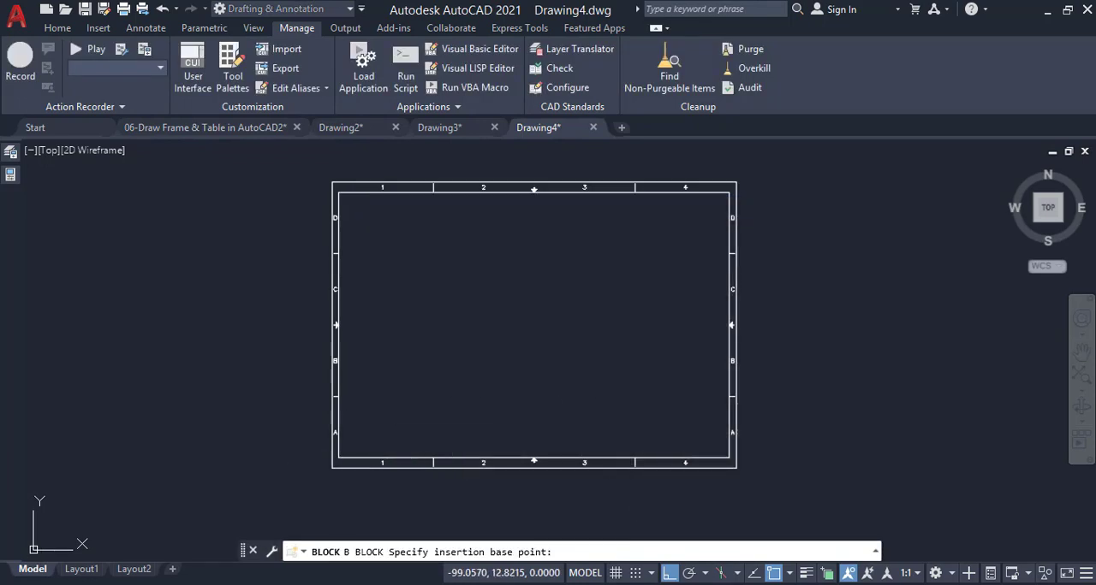
left_click(332, 468)
left_click(777, 144)
left_click(245, 517)
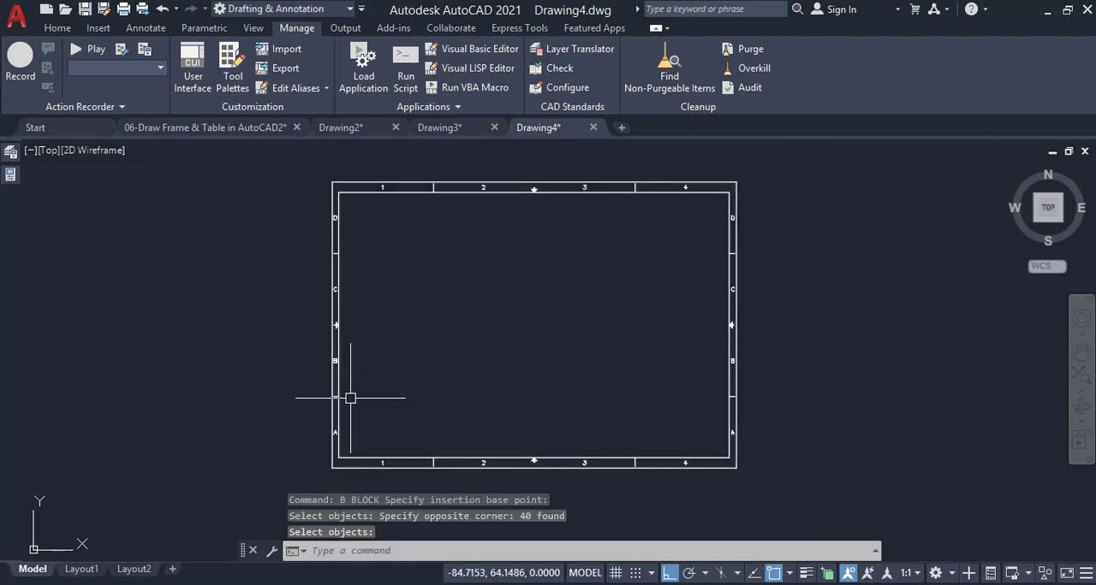
key("Return")
Move the Frame block from its lower-left outer corner to the origin at 0,0,0
type("m")
key("Return")
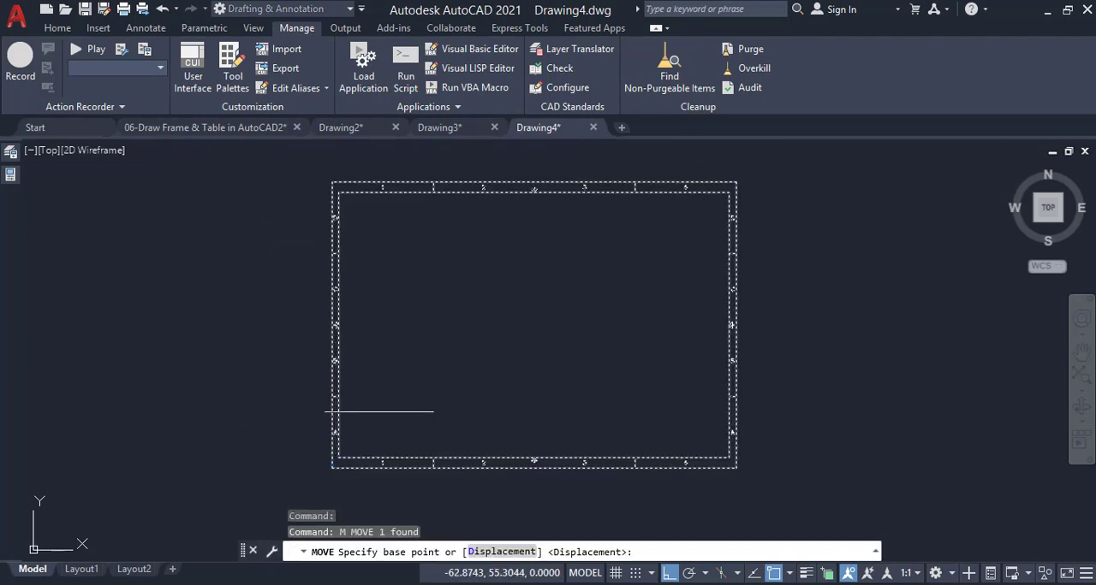
left_click(332, 469)
type("0,0,0")
key("Return")
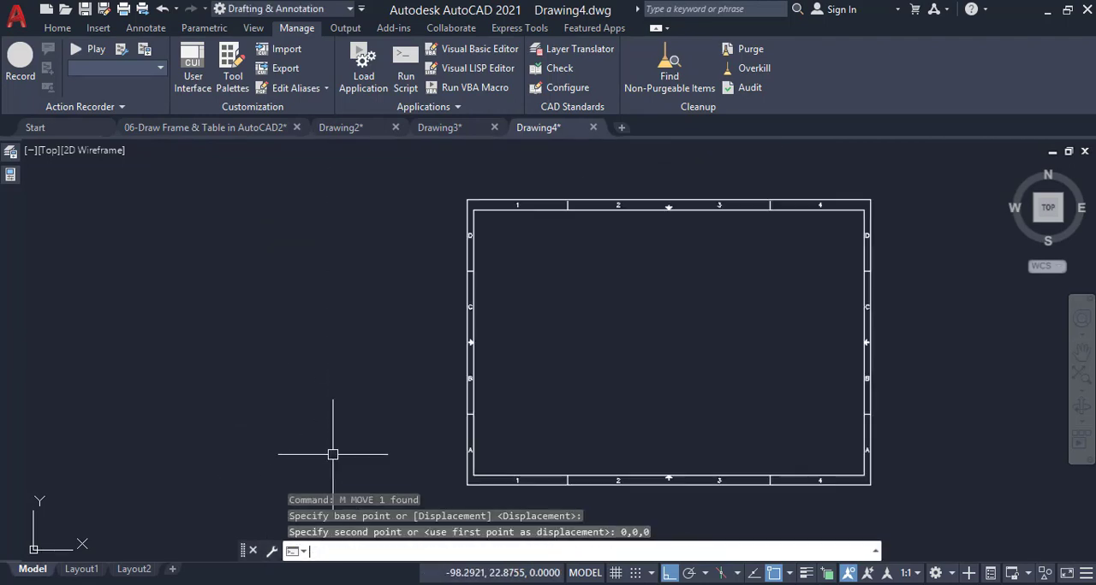
scroll(575, 341, "down", 4)
scroll(575, 340, "up", 4)
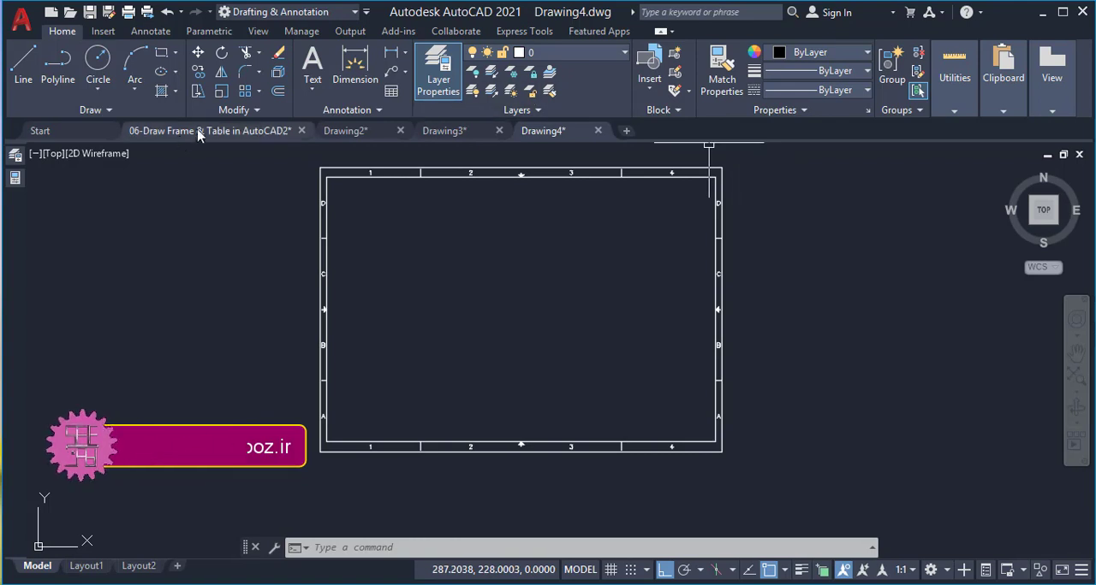
Create three new layers named Frame, Table and Text
mouse_move(14, 154)
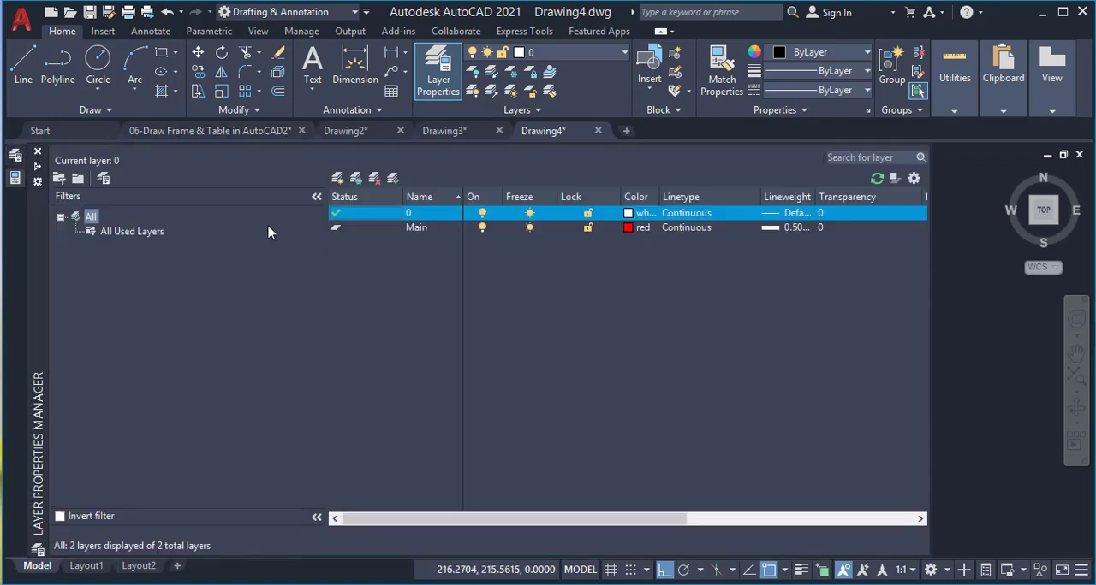
left_click(337, 179)
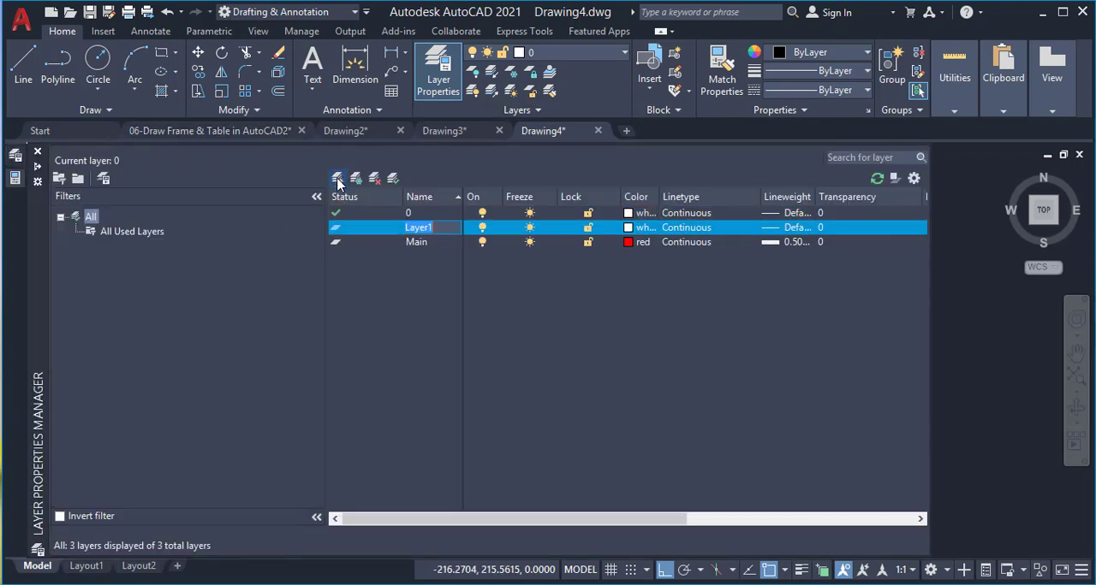
left_click(337, 180)
left_click(337, 180)
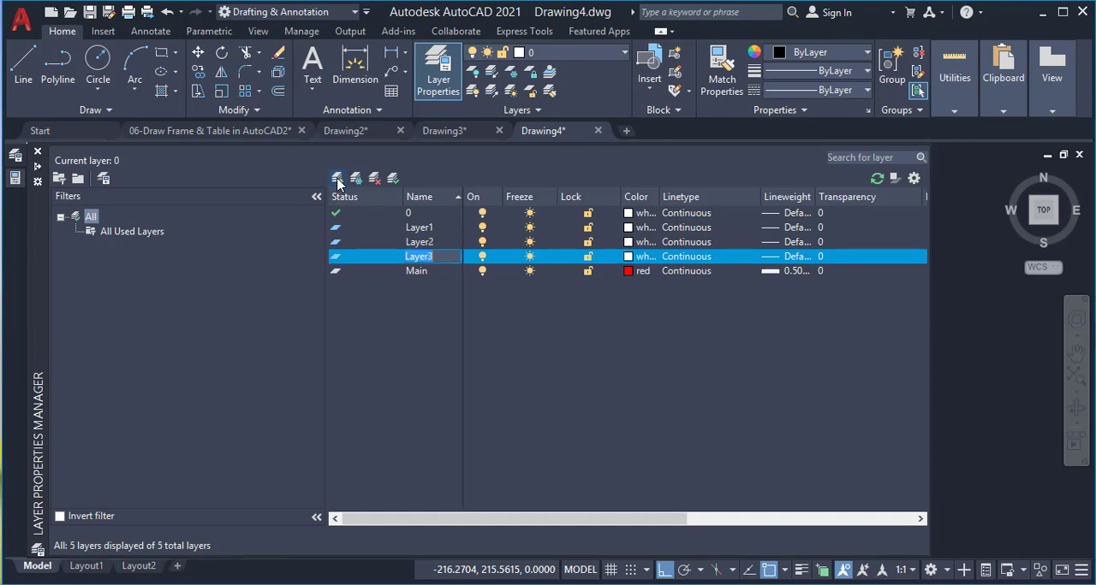
left_click(415, 229)
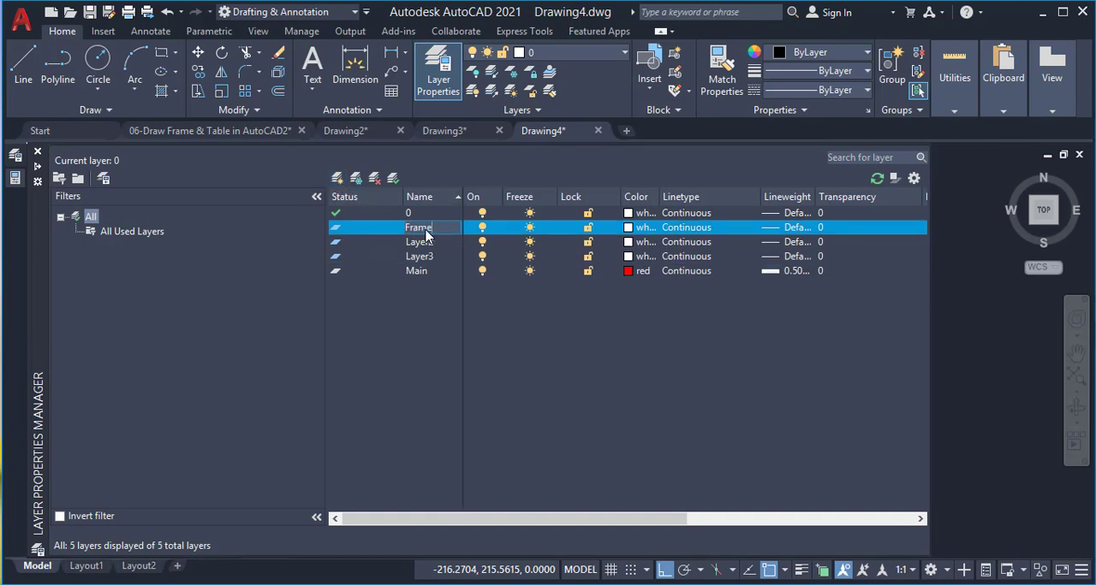
left_click(430, 245)
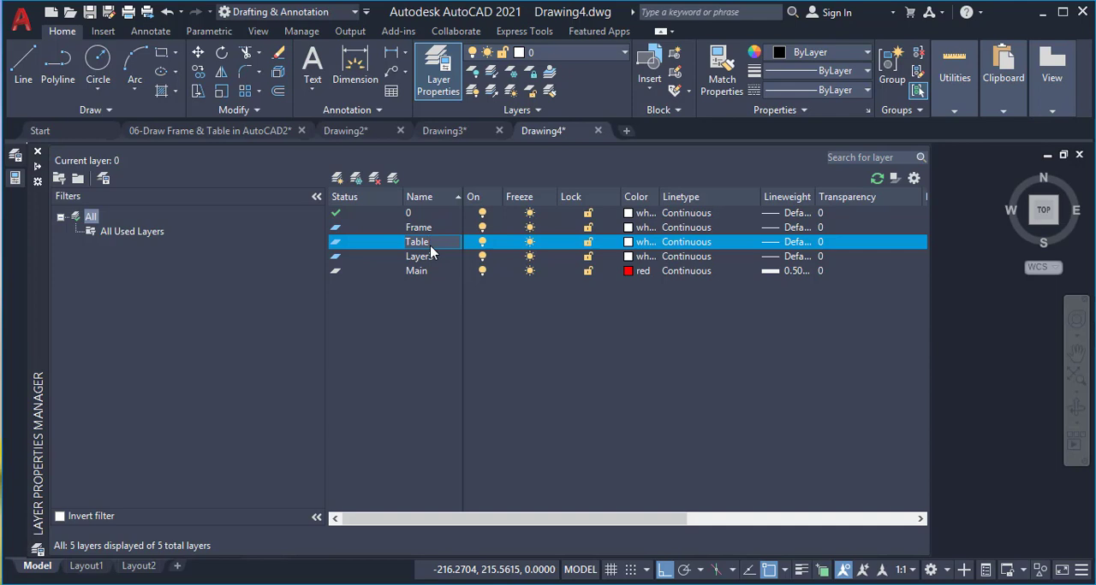
left_click(430, 256)
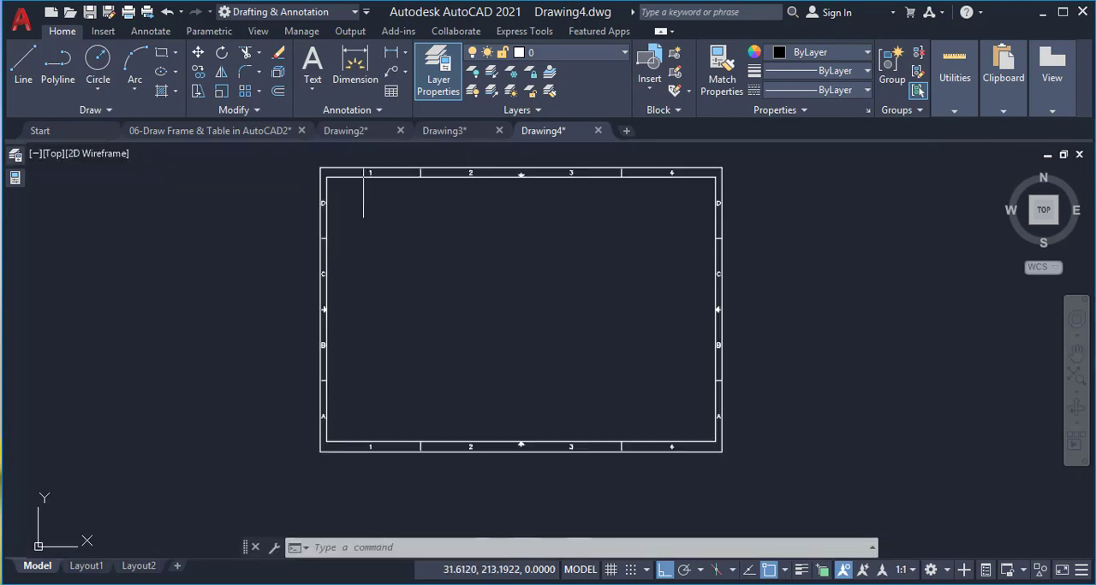
Open the Frame block for editing and assign its border lines, division lines and centering arrows, without the zone labels, to the Frame layer
double_click(377, 168)
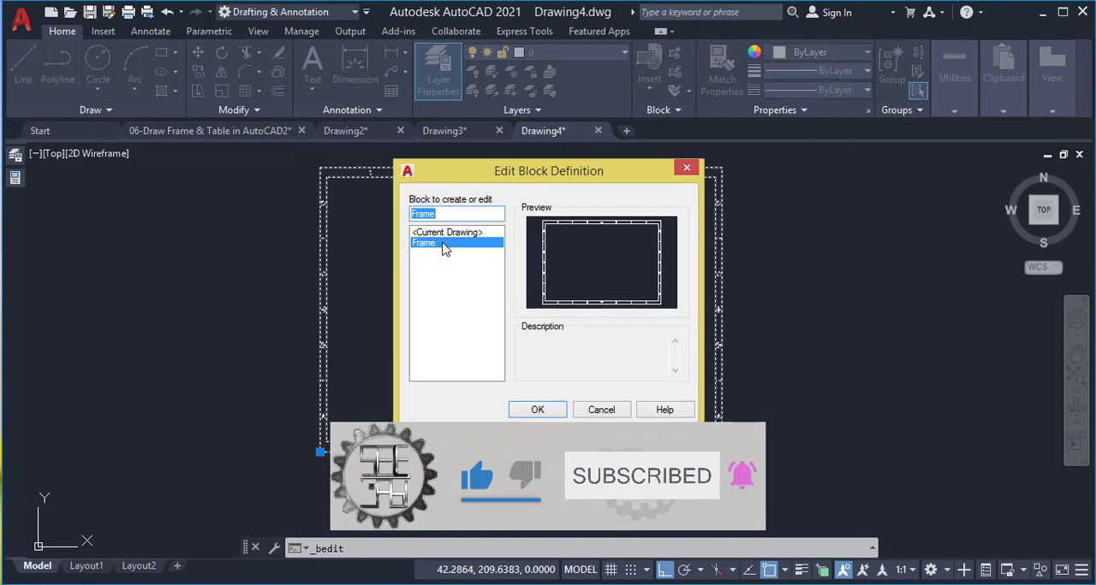
left_click(538, 409)
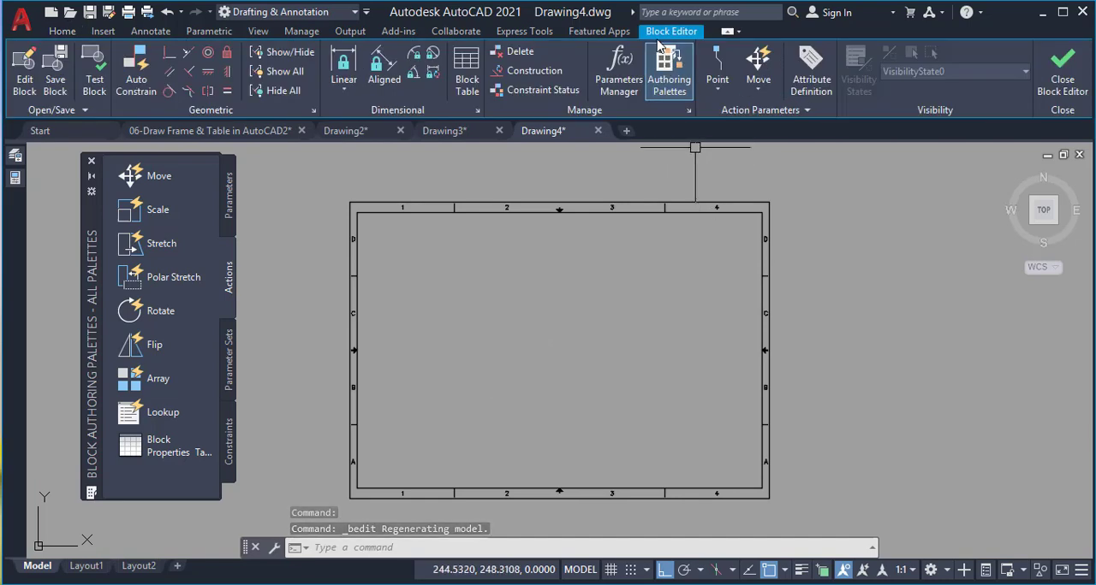
left_click(399, 183)
left_click(379, 228)
left_click(374, 267)
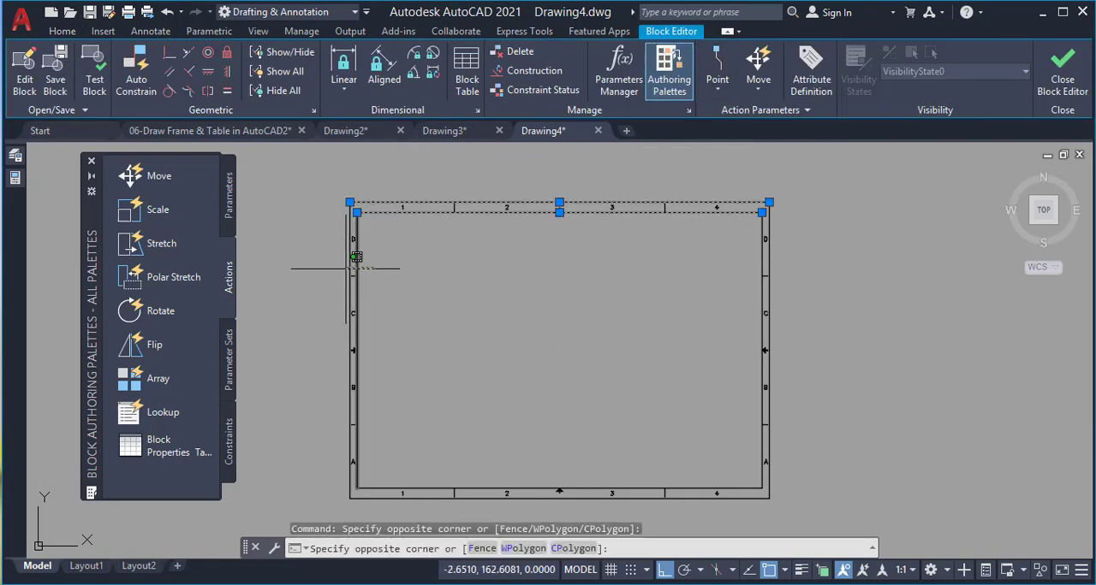
left_click(331, 285)
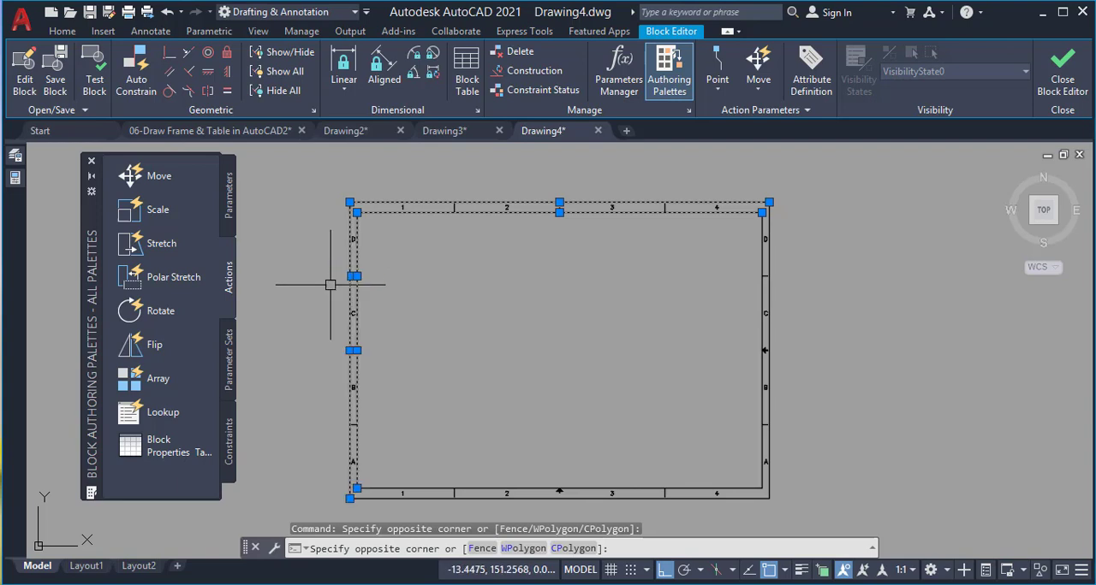
left_click(374, 344)
left_click(340, 361)
left_click(379, 416)
left_click(340, 434)
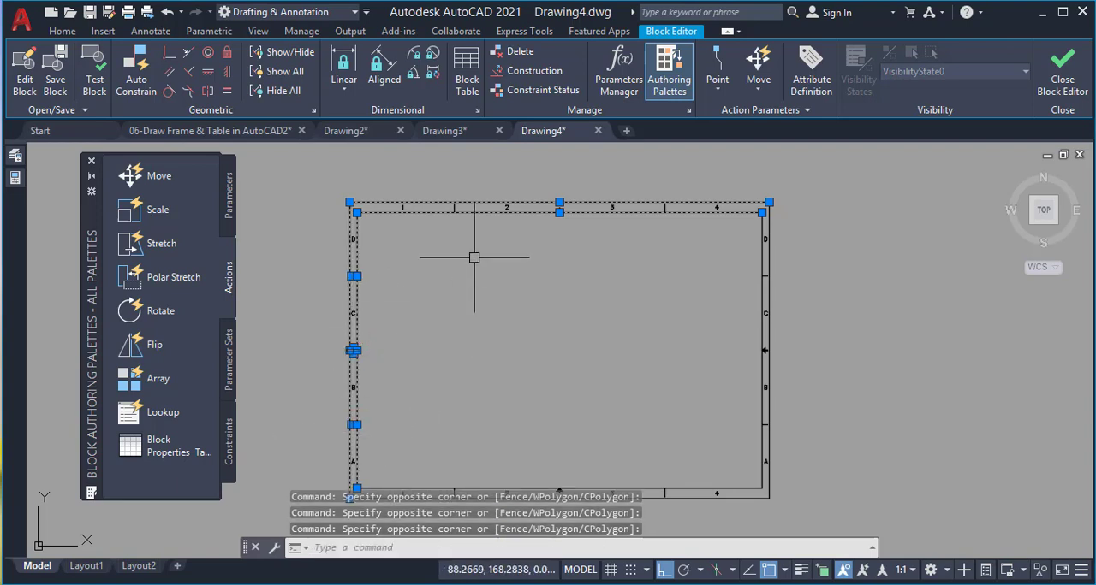
left_click(467, 194)
left_click(439, 230)
left_click(573, 193)
left_click(548, 230)
left_click(680, 193)
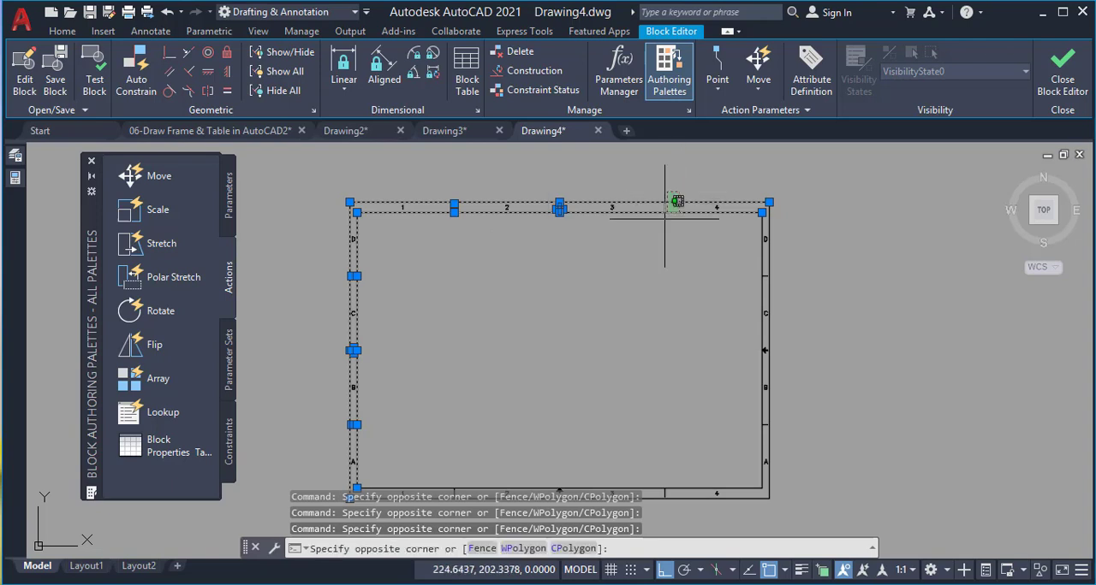
left_click(664, 218)
left_click(790, 259)
left_click(739, 286)
left_click(794, 348)
left_click(742, 358)
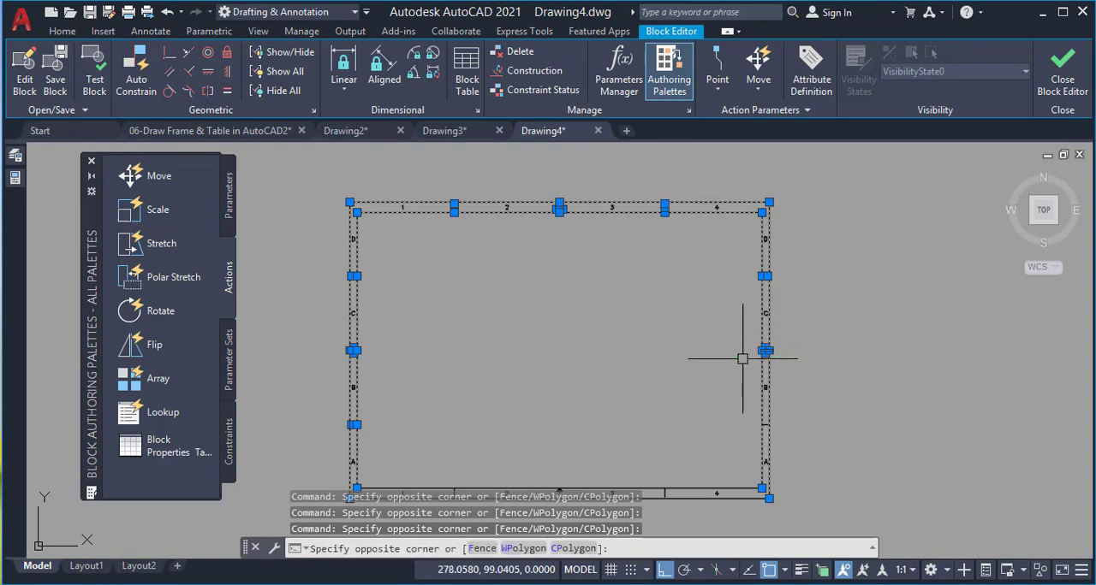
scroll(717, 314, "down", 2)
scroll(707, 376, "up", 4)
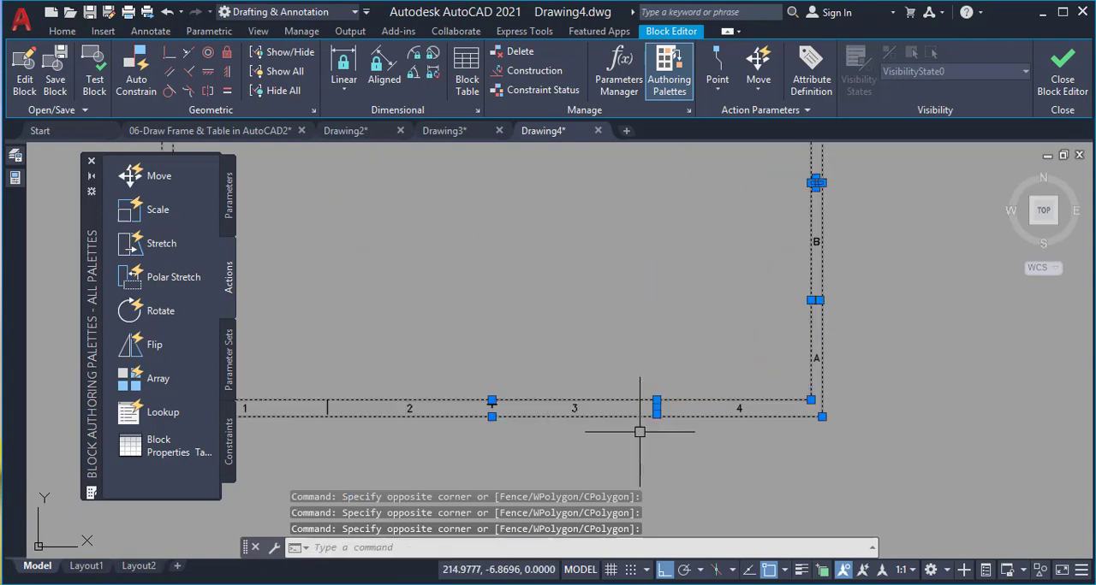
left_click(525, 360)
left_click(468, 446)
scroll(587, 326, "down", 4)
scroll(513, 344, "up", 4)
left_click(572, 306)
left_click(532, 384)
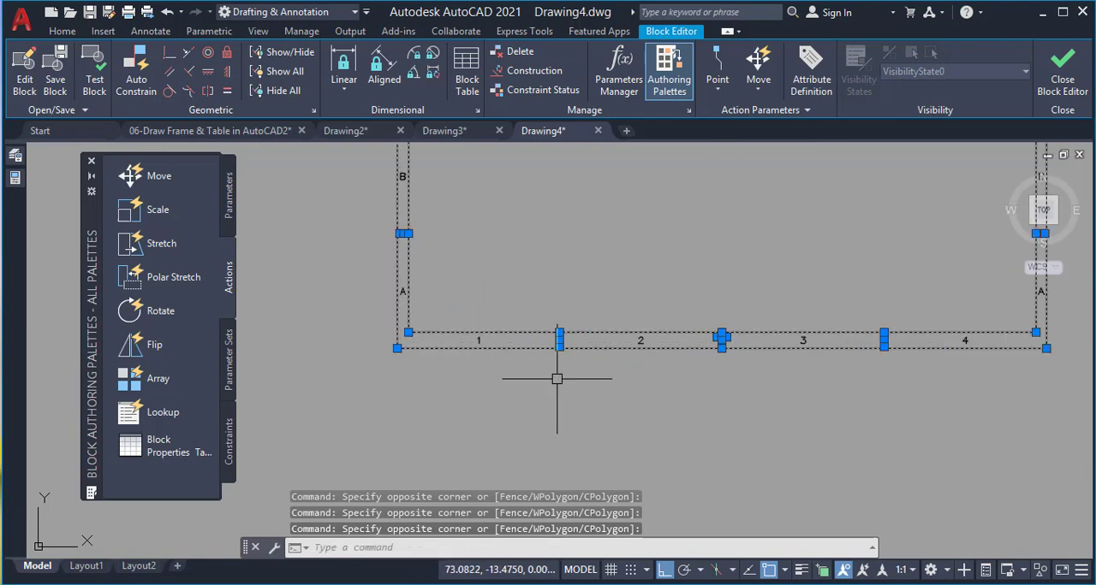
scroll(556, 379, "down", 4)
left_click(62, 30)
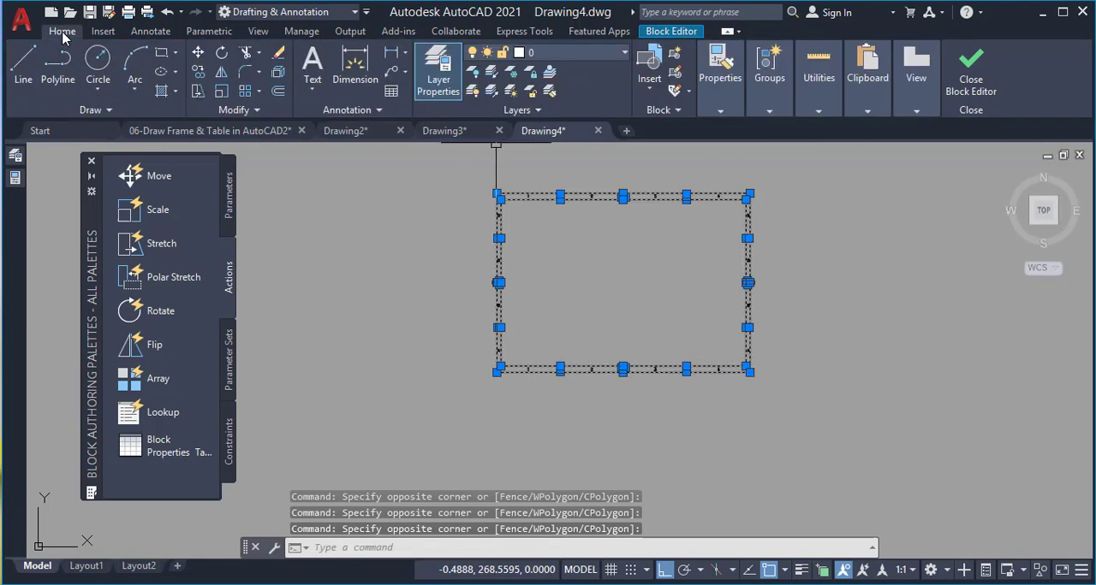
left_click(564, 53)
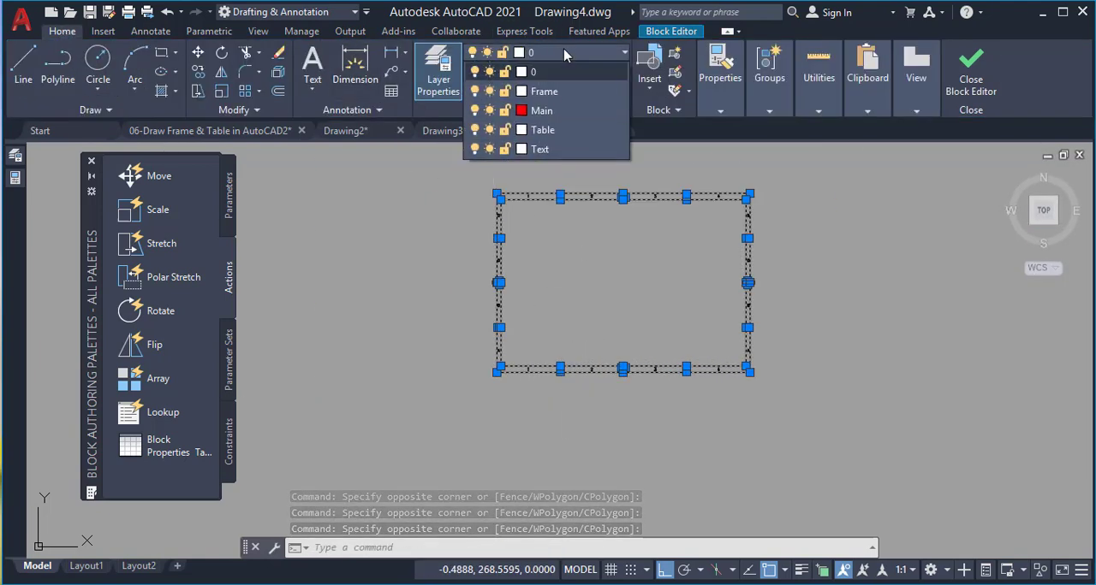
left_click(545, 92)
key("ctrl+a")
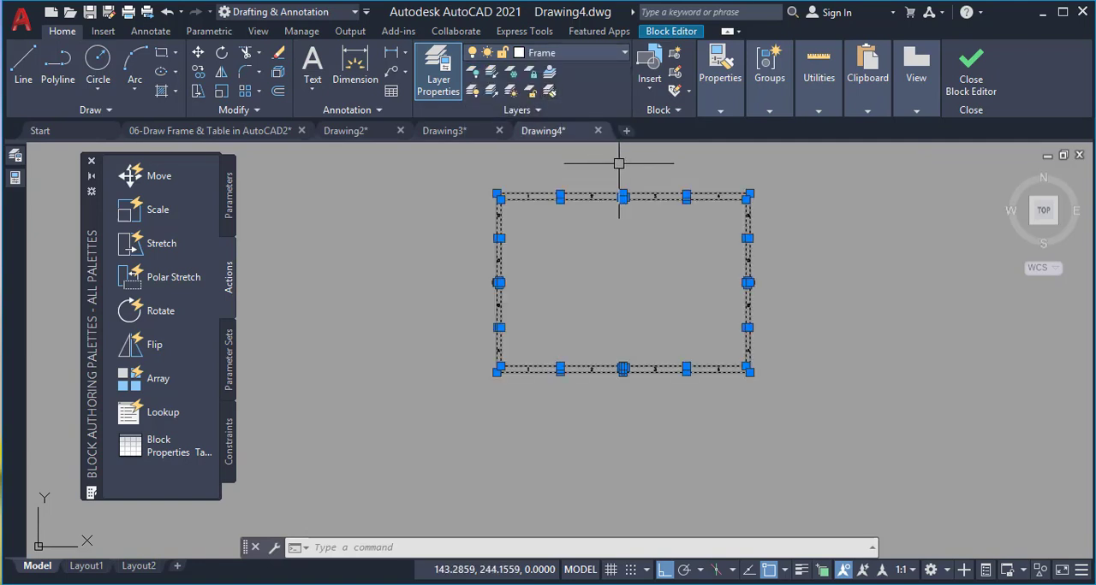
key("Escape")
key("Escape")
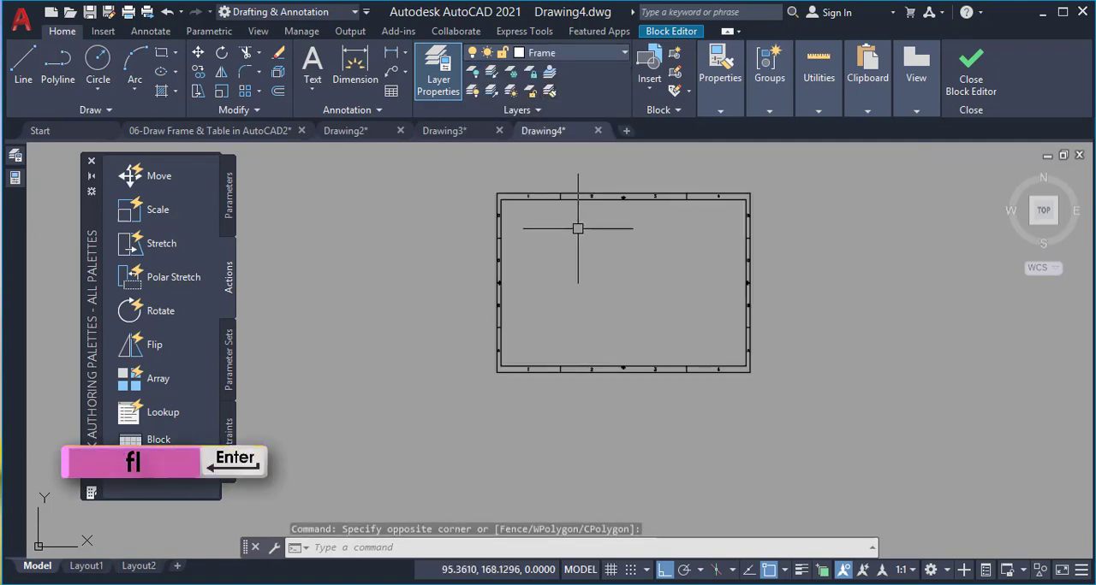
Select all zone labels in the Frame block with a Text object filter and assign them to the Text layer
type("fi")
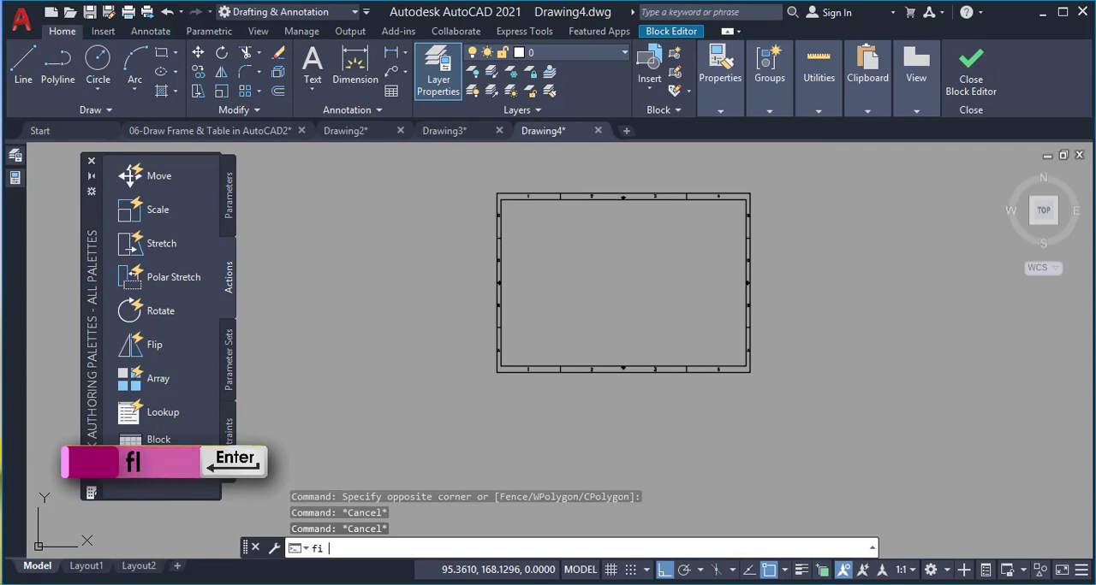
key("Return")
left_click(432, 287)
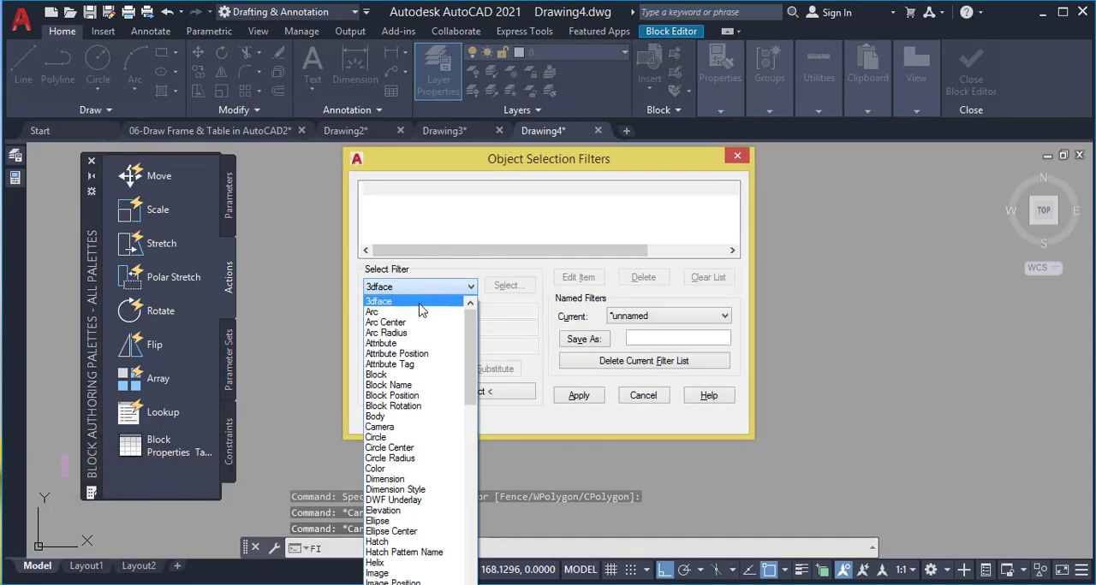
key("t")
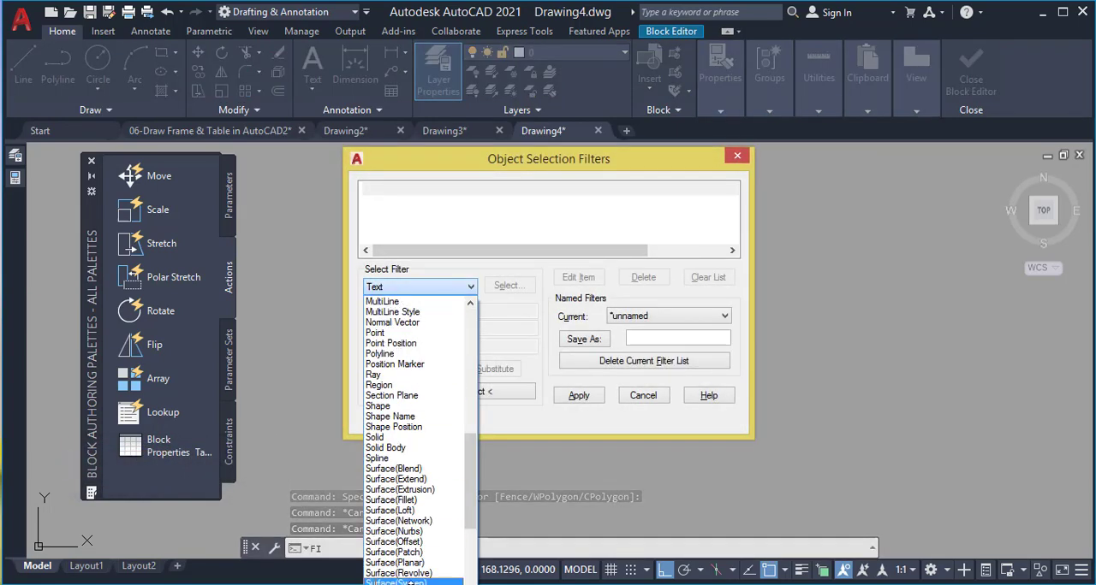
key("Return")
left_click(408, 368)
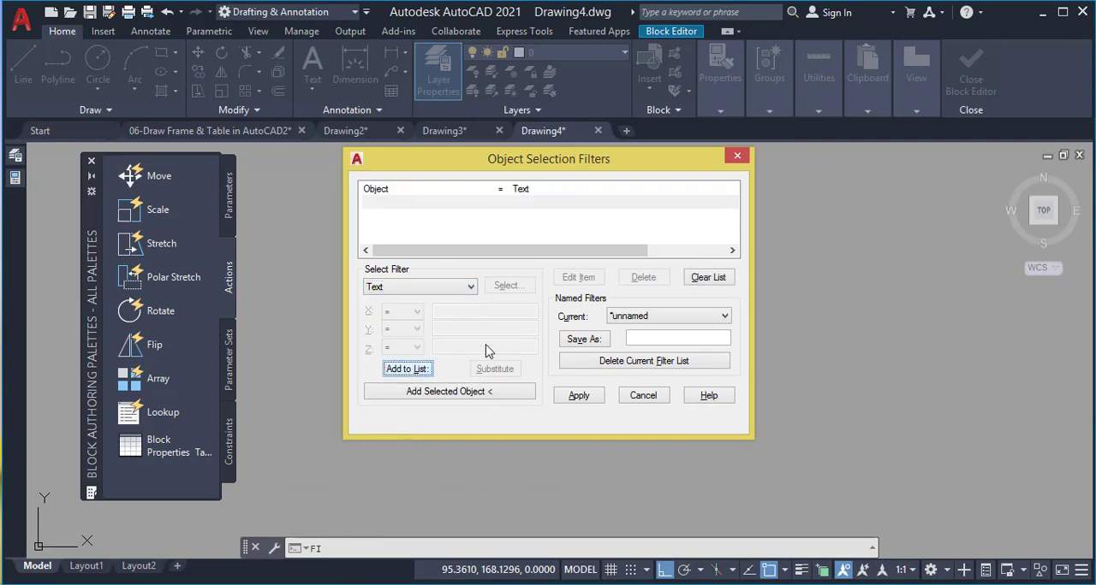
left_click(586, 396)
left_click(784, 164)
left_click(475, 368)
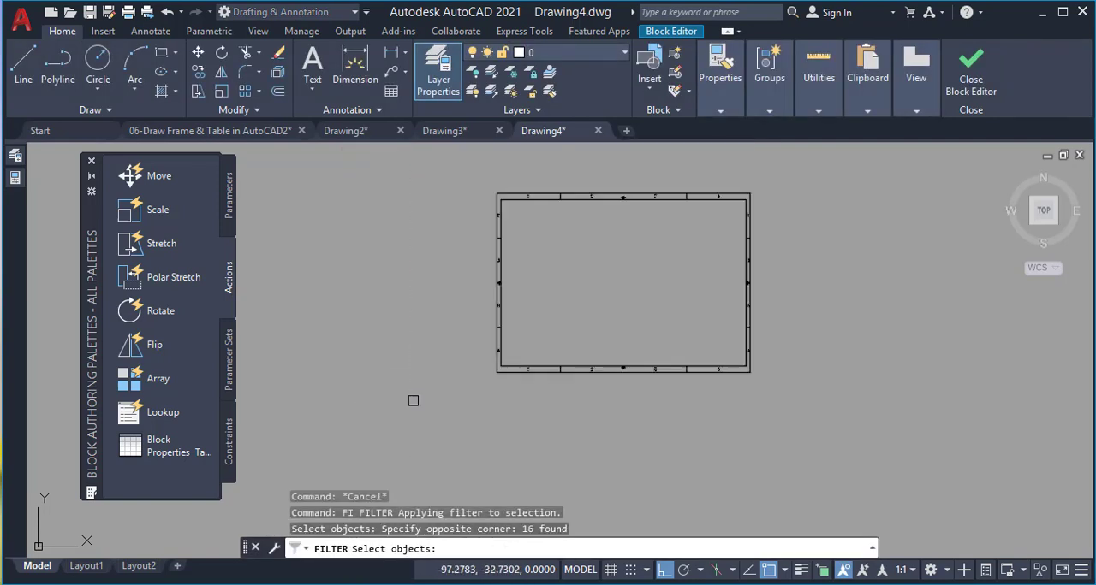
key("Return")
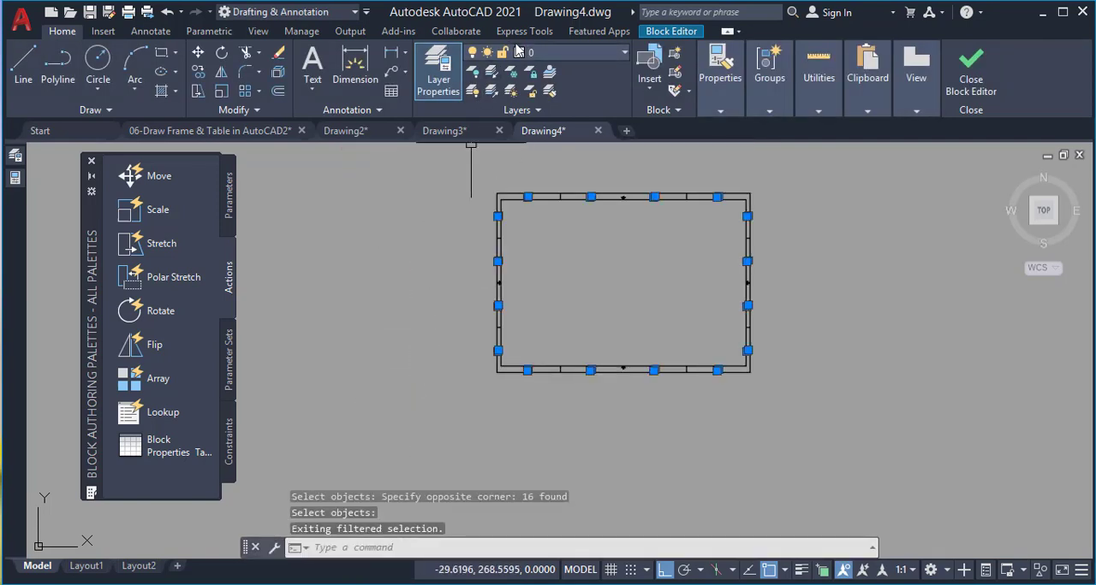
left_click(545, 53)
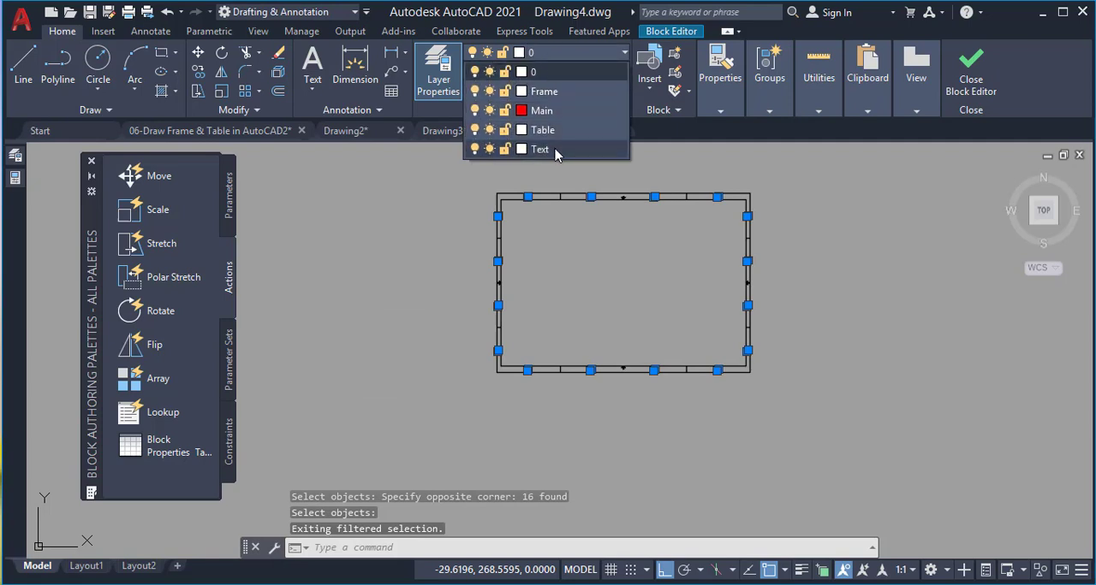
left_click(540, 149)
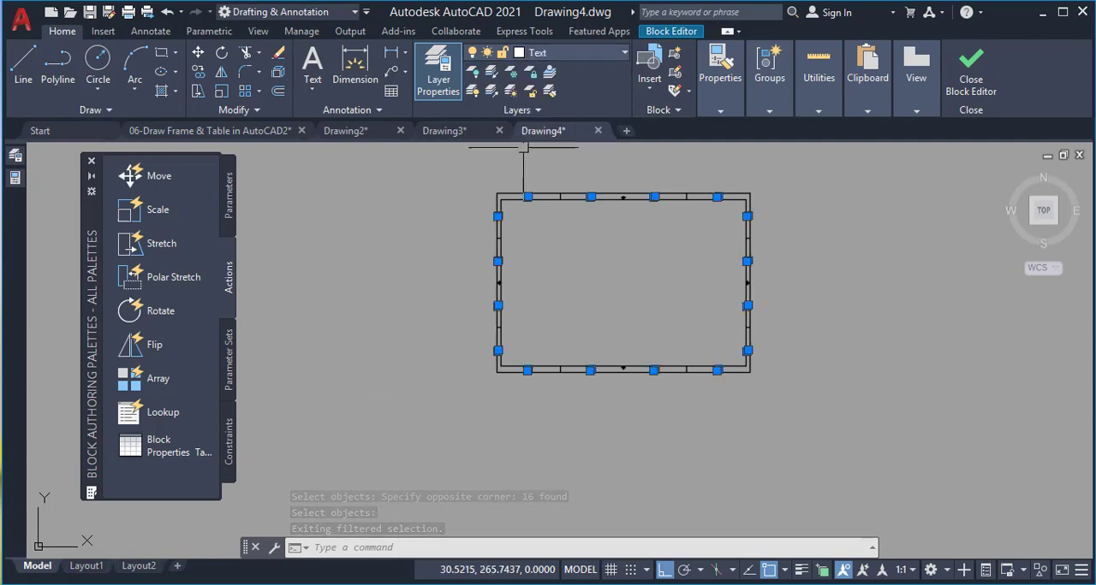
key("Escape")
key("Escape")
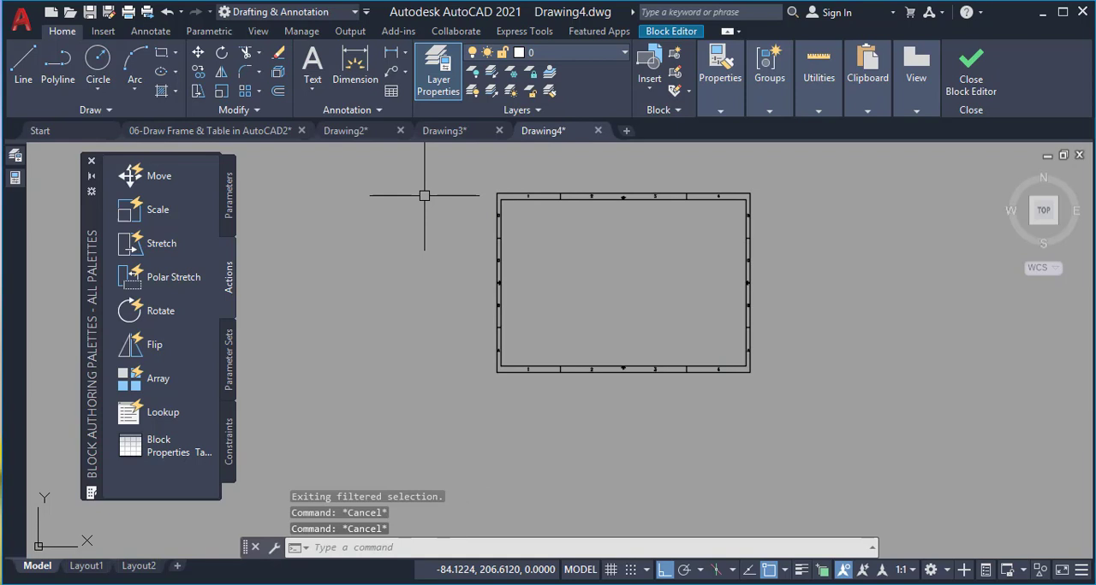
Save the changes to the Frame block and close the block editor
left_click(966, 93)
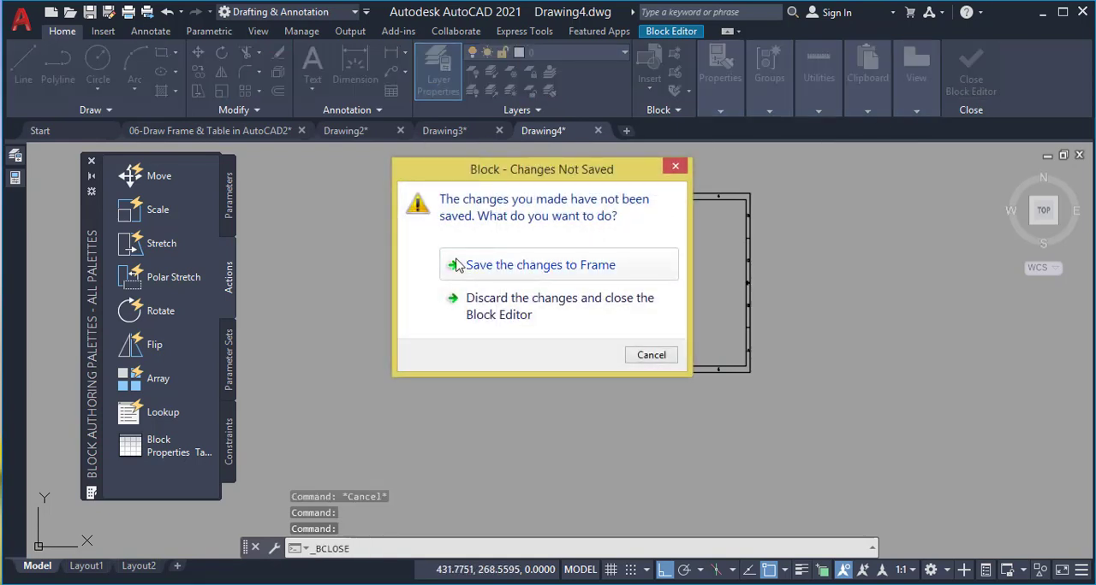
left_click(501, 272)
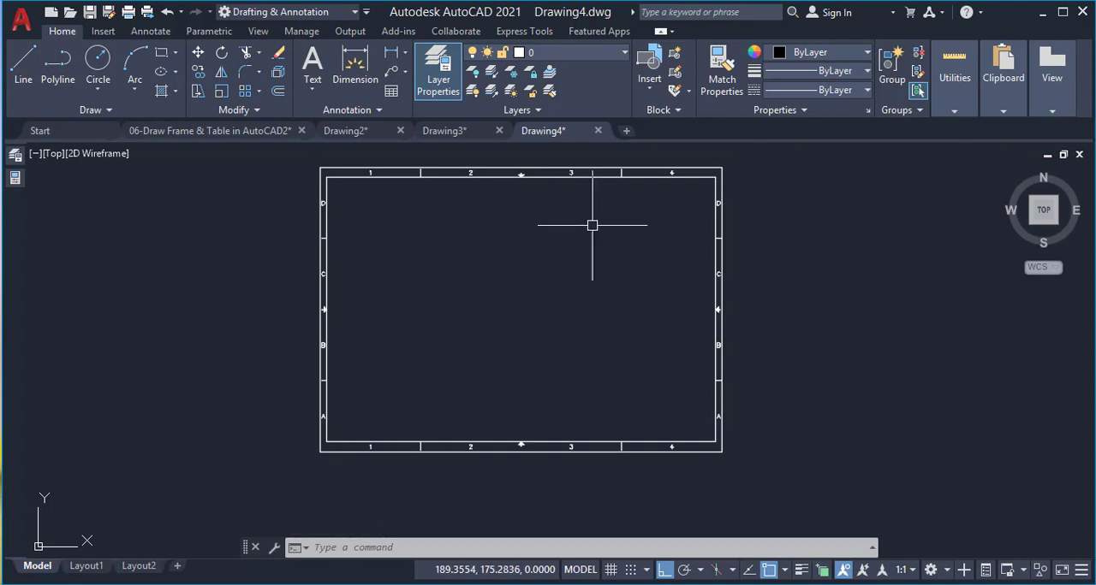
scroll(698, 420, "up", 4)
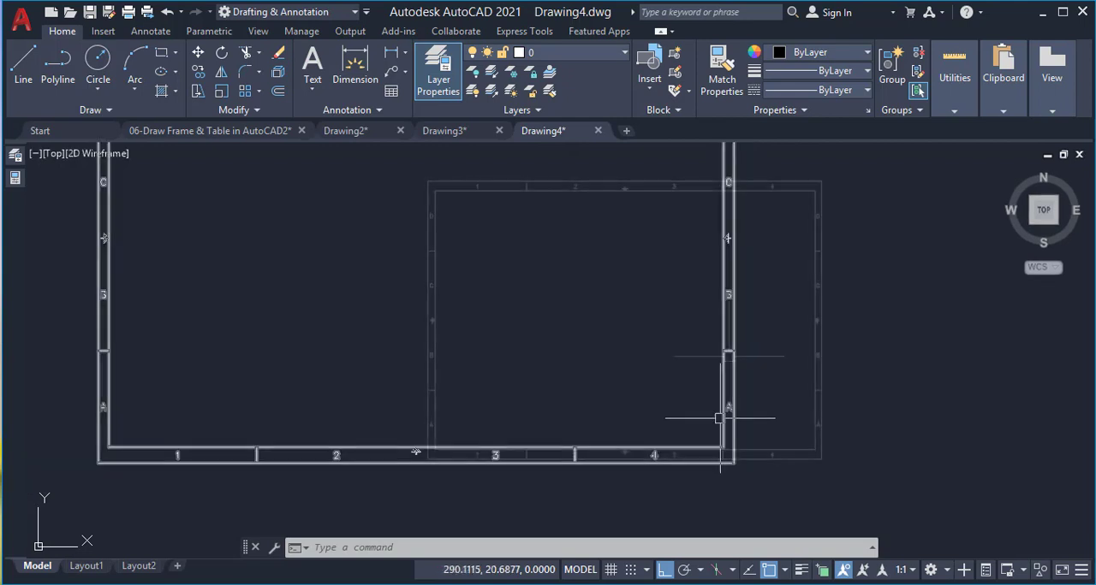
scroll(719, 418, "down", 4)
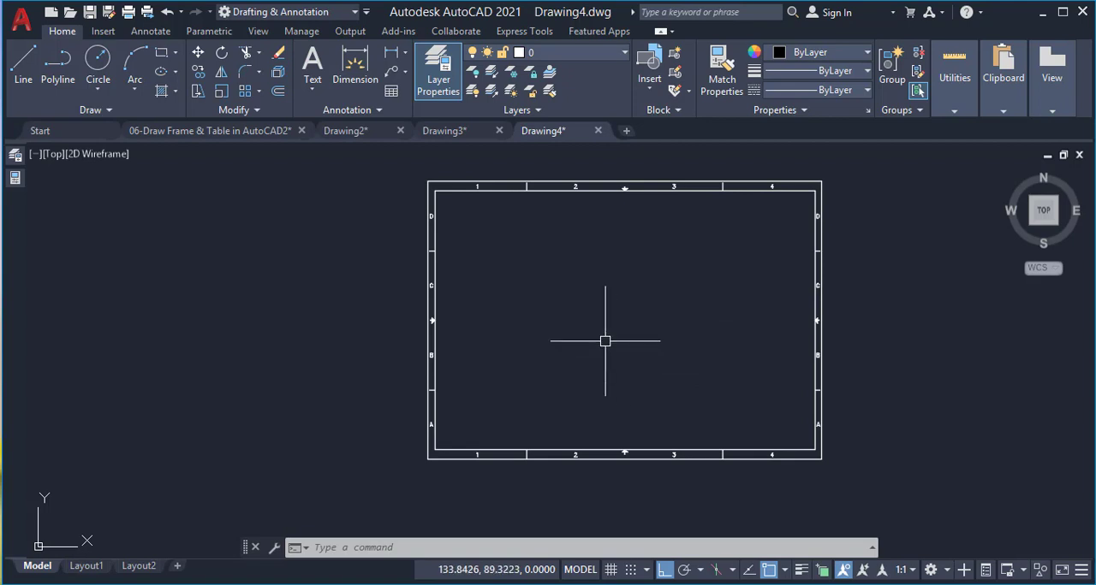
Draw a three-sided line outline inside the frame: 60 up, 150 to the right and 60 down
type("l")
key("Return")
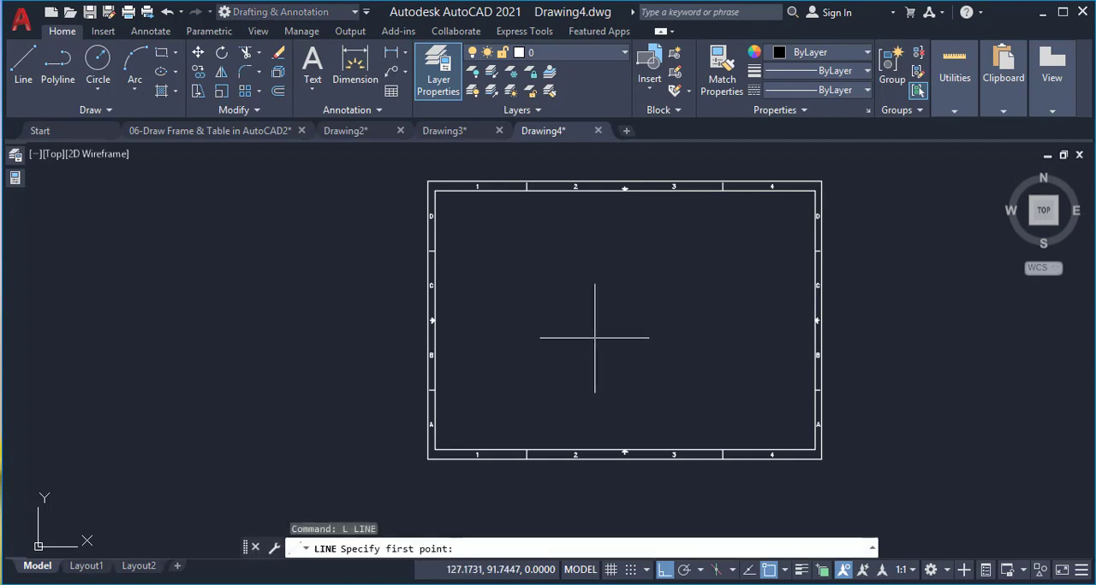
left_click(576, 378)
type("60")
key("Return")
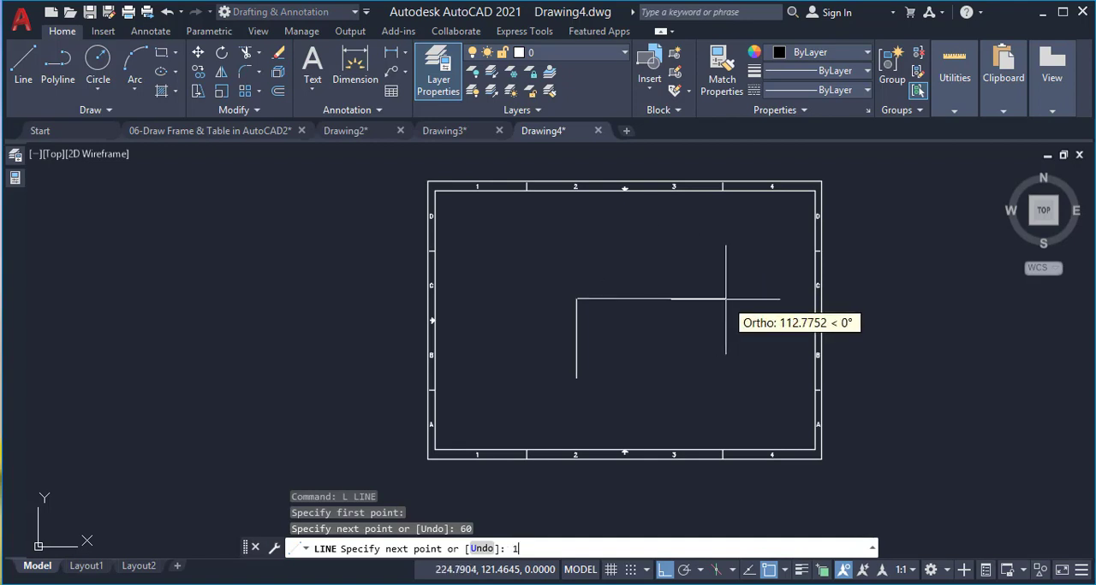
type("150")
key("Return")
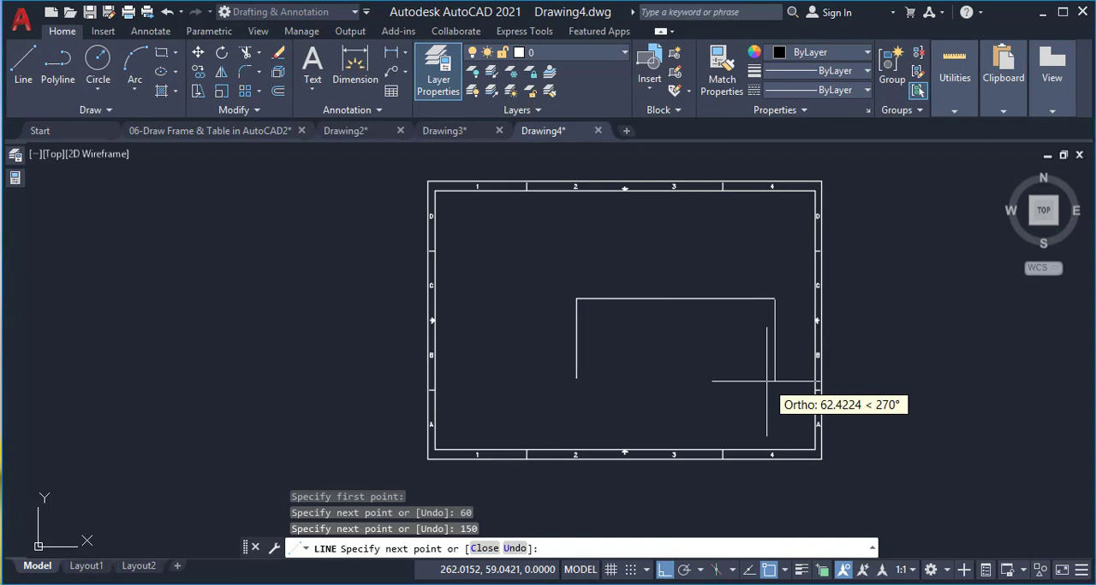
type("60")
key("Return")
Move the outline's left and top lines from the right line's lower endpoint to the inner border's lower-right corner
key("Return")
left_click(722, 262)
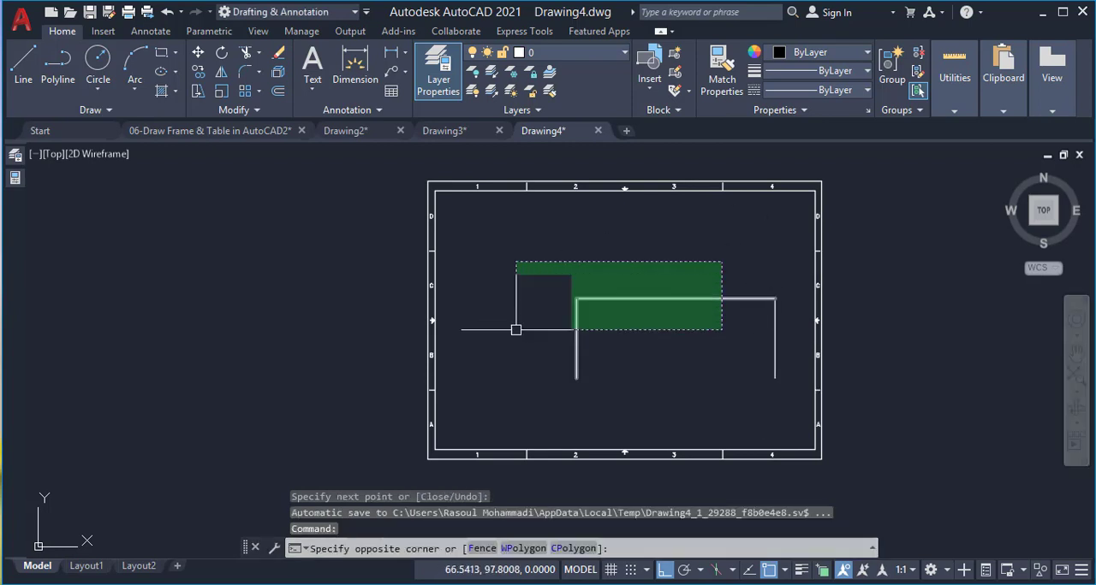
left_click(515, 330)
type("m")
key("Return")
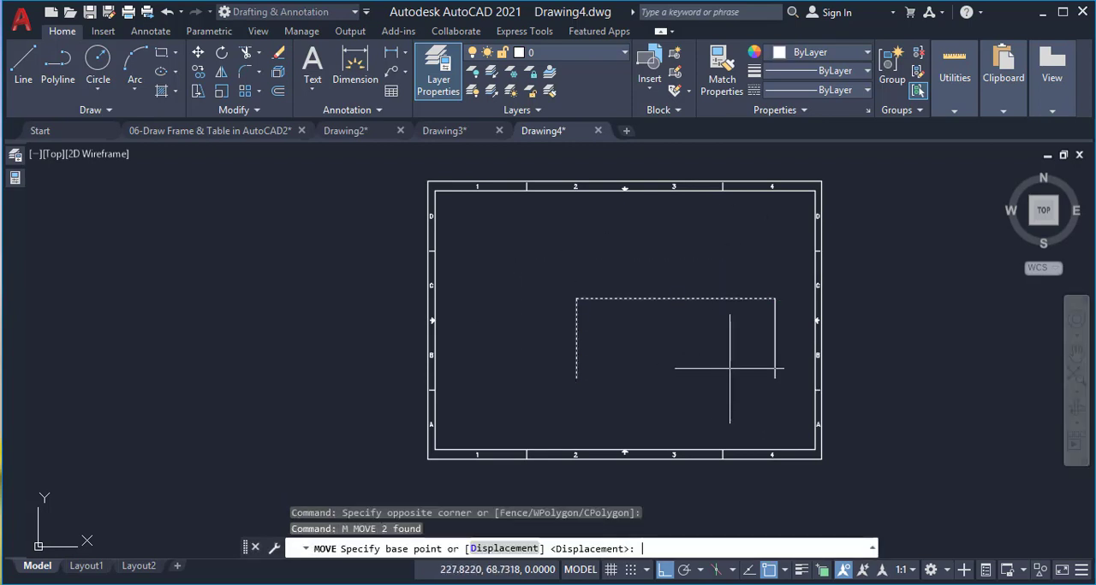
left_click(775, 379)
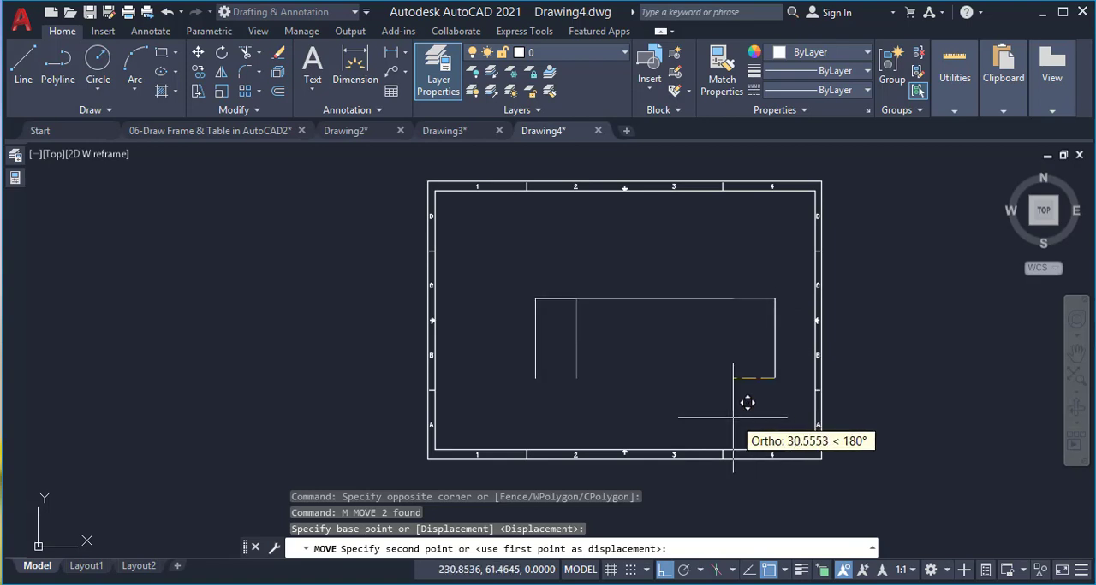
left_click(814, 451)
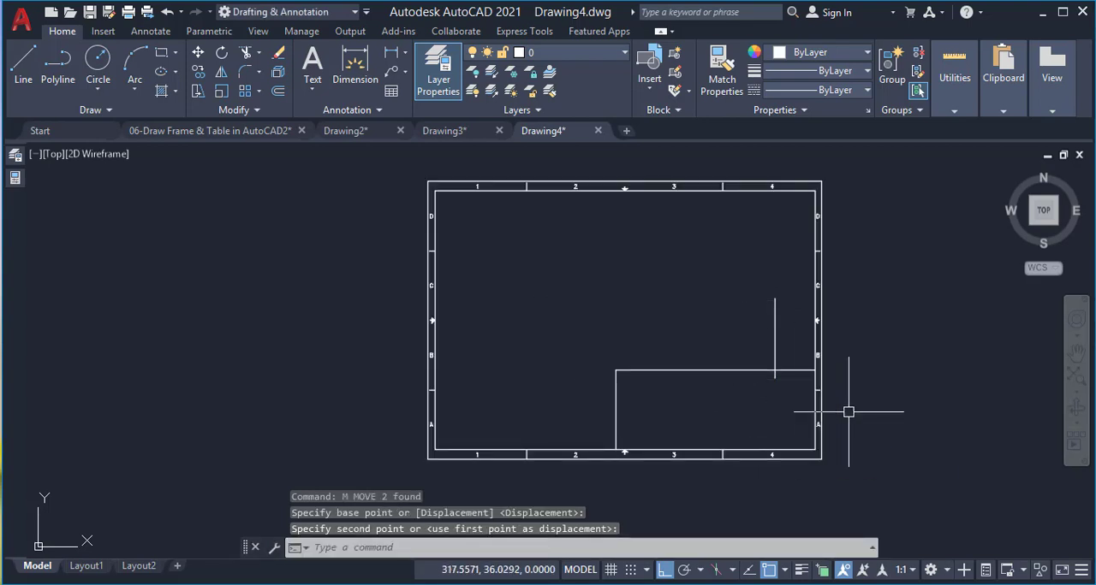
Delete the leftover vertical line that crosses the title block's top line
scroll(822, 411, "up", 5)
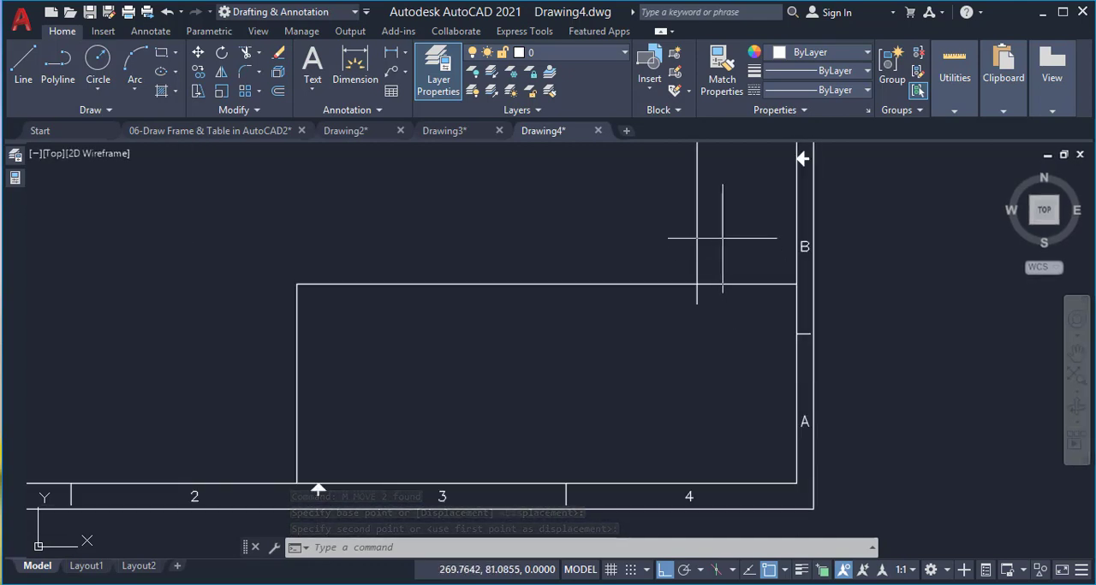
left_click(723, 238)
left_click(662, 242)
key("Delete")
scroll(681, 224, "down", 2)
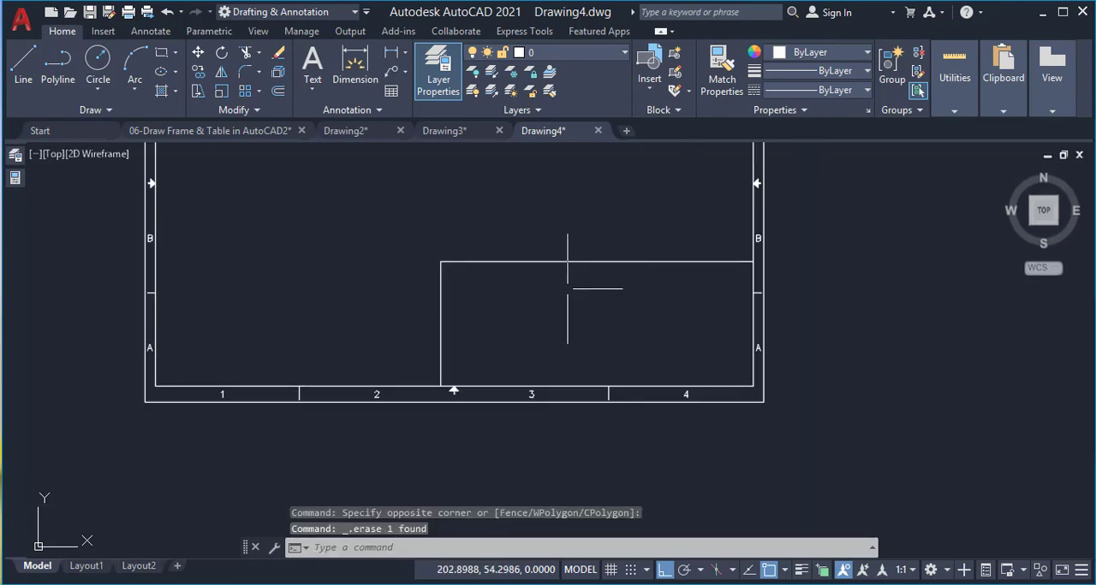
Examine the finished title block layout in Drawing2 and return to Drawing4
scroll(567, 289, "up", 2)
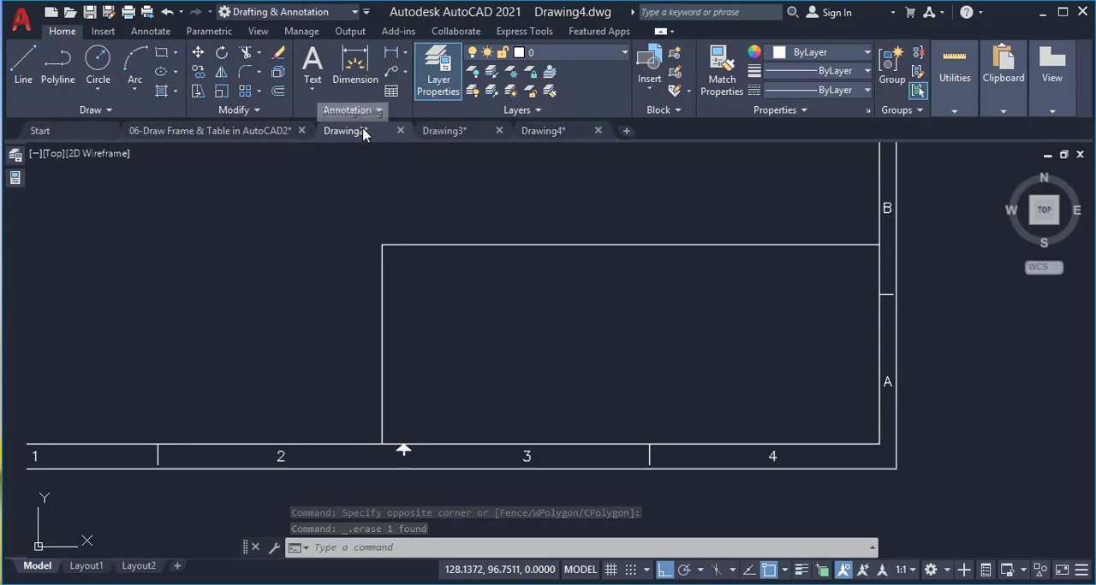
left_click(345, 131)
scroll(533, 274, "down", 4)
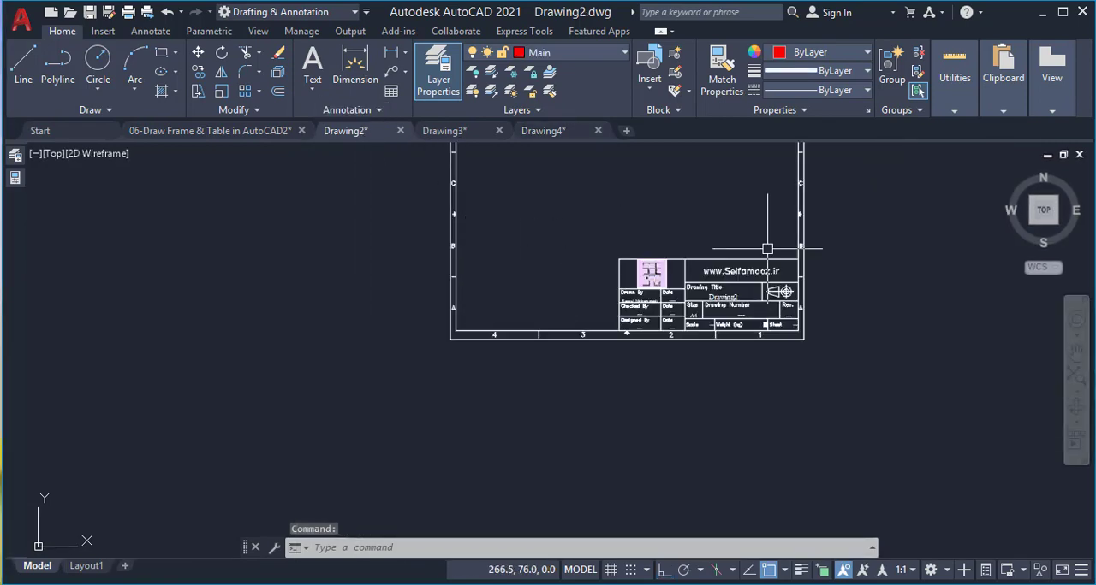
scroll(766, 249, "up", 4)
scroll(736, 240, "down", 2)
scroll(727, 255, "up", 1)
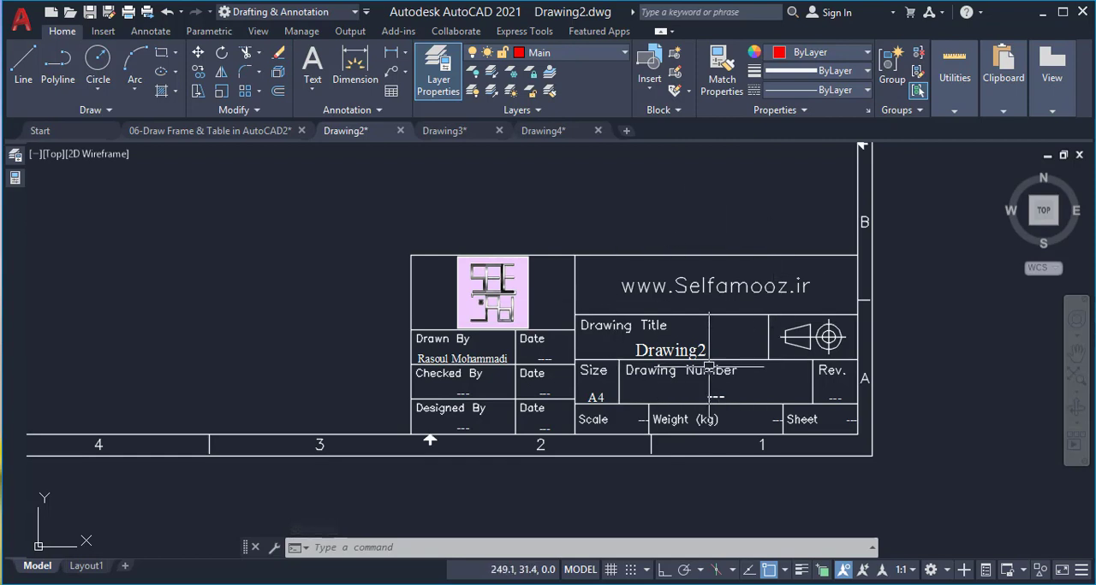
left_click(552, 131)
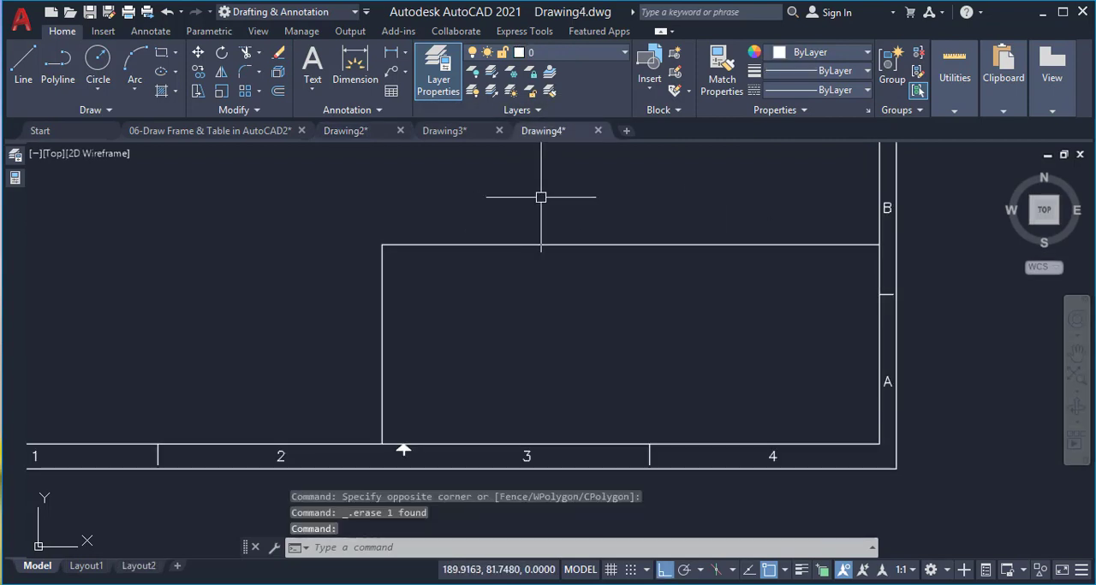
Offset the title block's left line by 55 to the right
type("o")
key("Return")
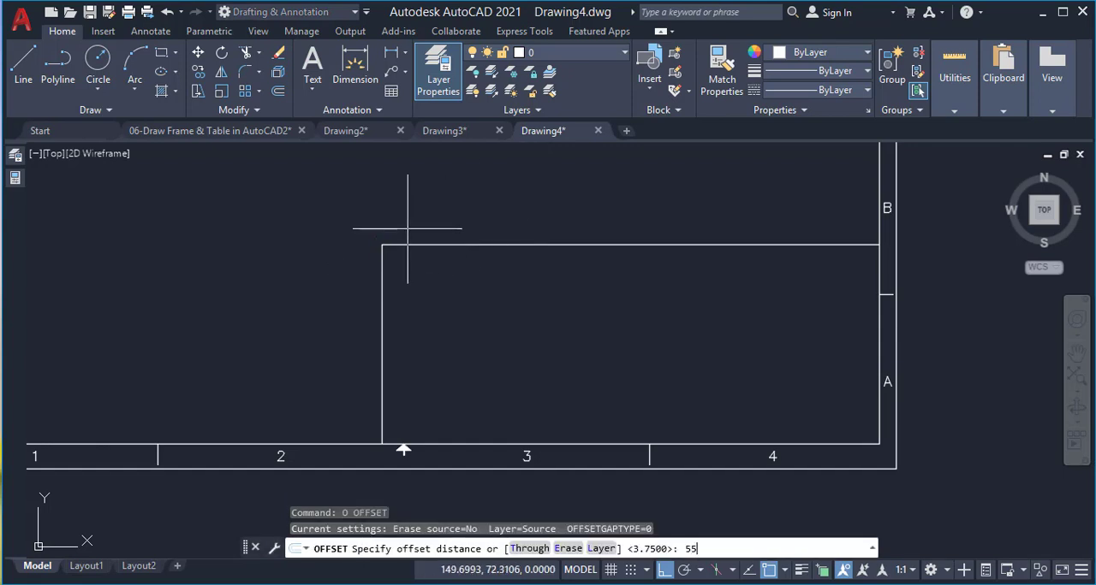
type("55")
key("Return")
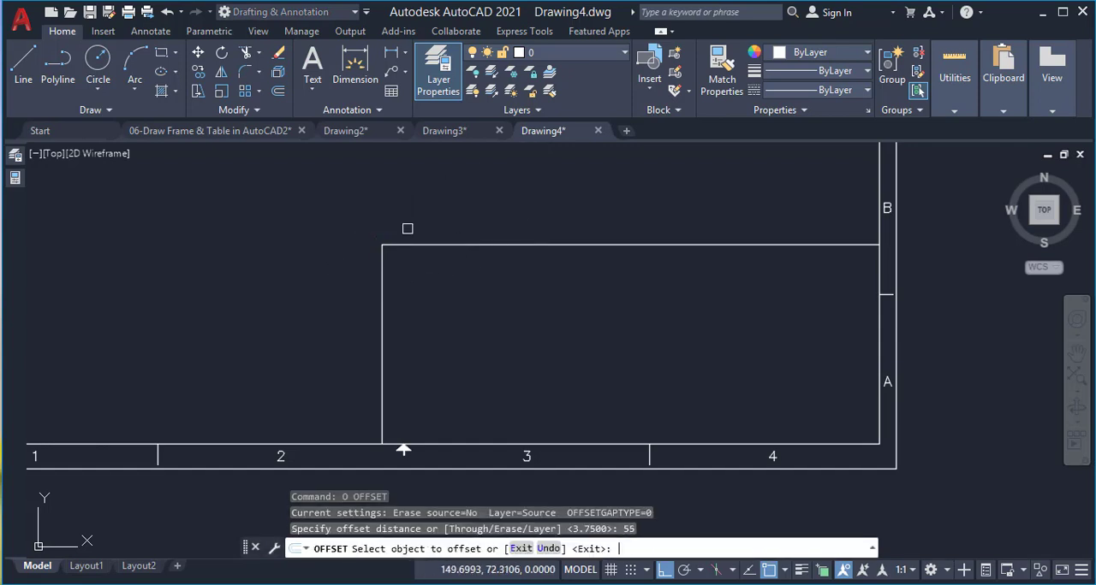
left_click(386, 282)
left_click(501, 286)
key("Return")
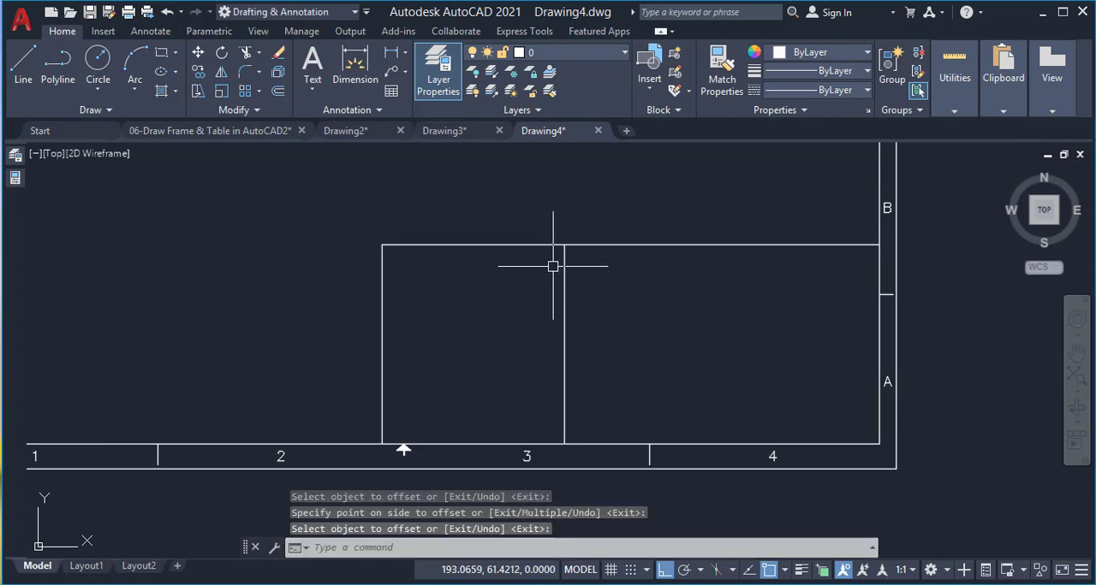
Offset the title block's inner vertical division line by 20 to the left
type("o")
key("Return")
type("20")
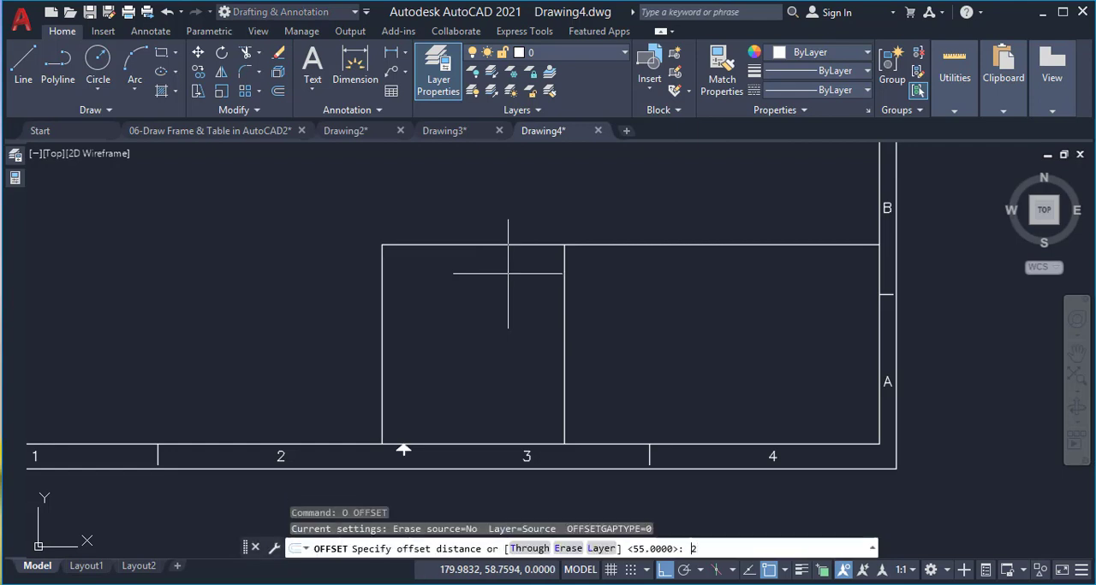
key("Return")
left_click(564, 278)
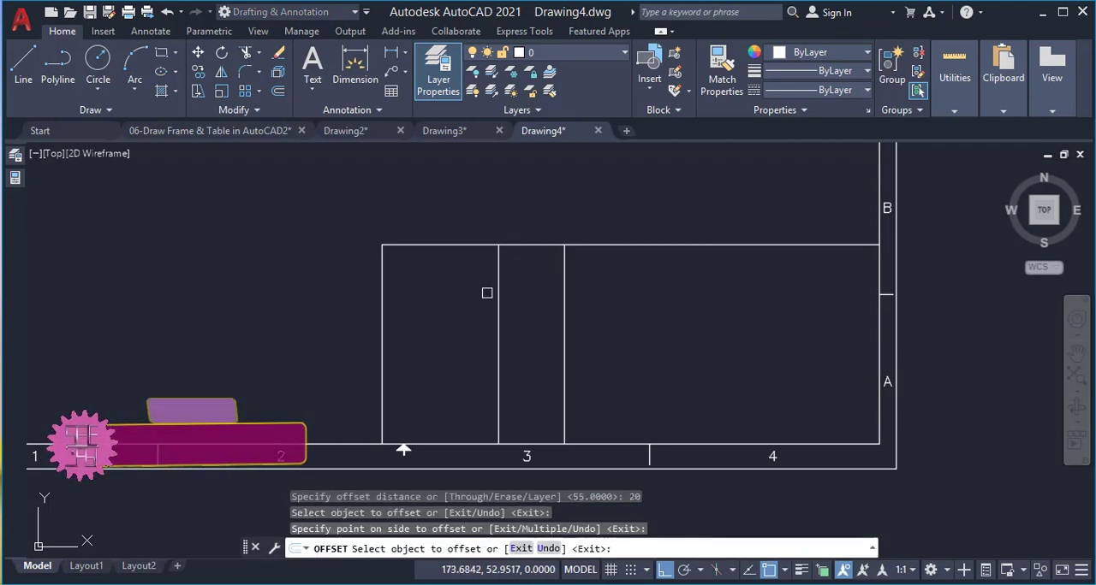
left_click(492, 291)
key("Return")
key("Return")
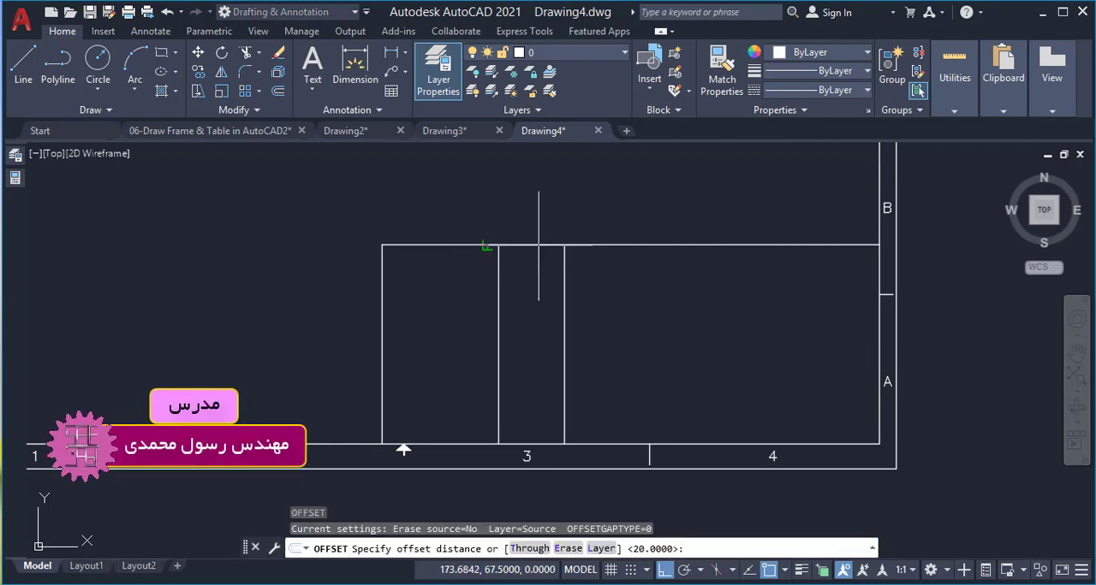
Offset the title block's top line by 25 downward
type("25")
key("Return")
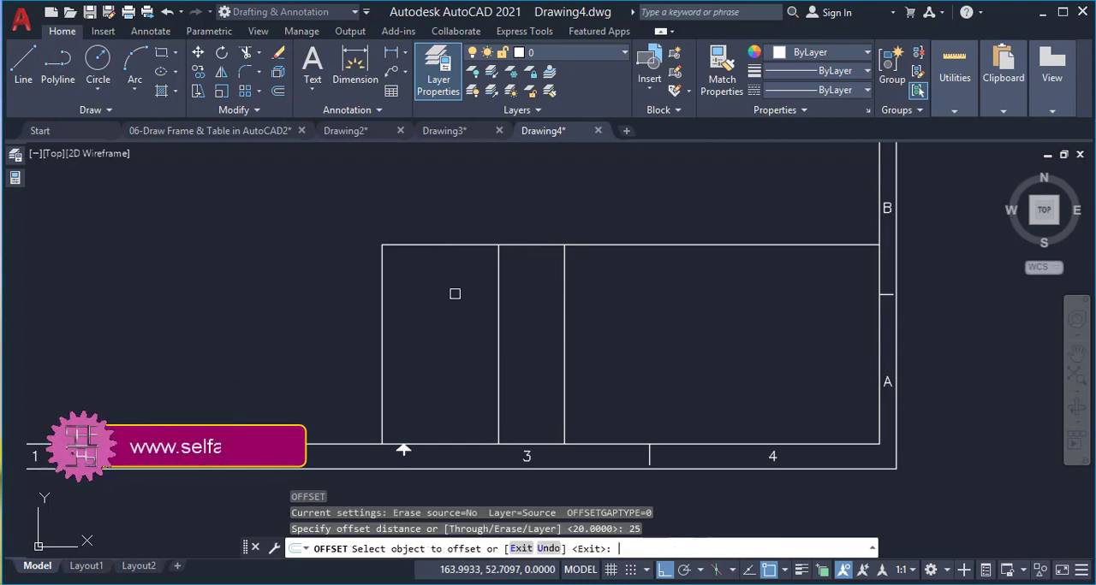
left_click(442, 245)
left_click(447, 256)
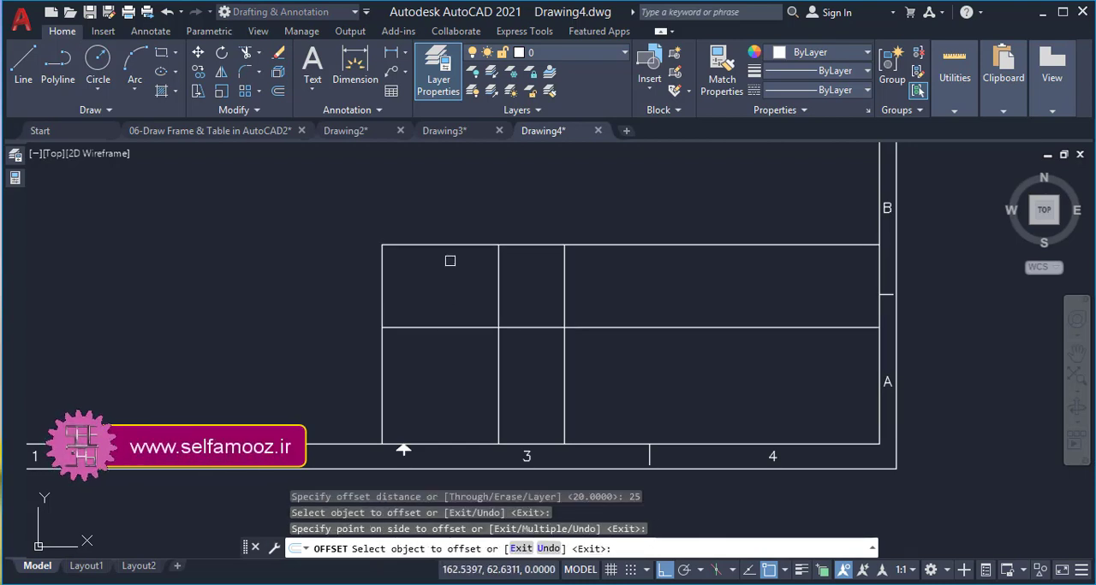
key("Return")
Trim the inner vertical line above the horizontal division, and the horizontal division line to the right of the 55-offset line
type("tr")
key("Return")
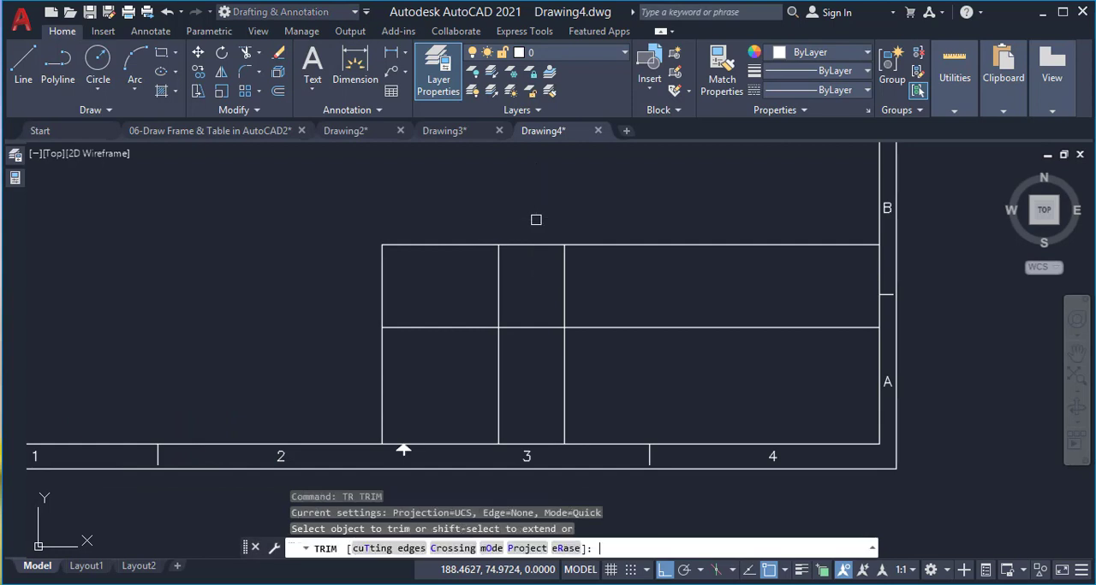
left_click(496, 259)
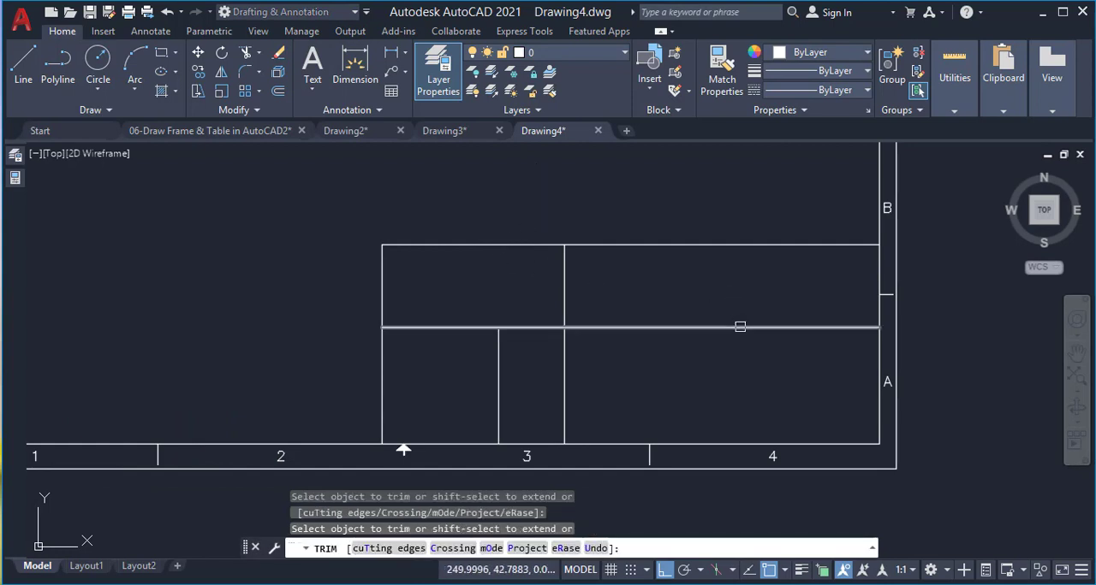
left_click(737, 323)
key("Return")
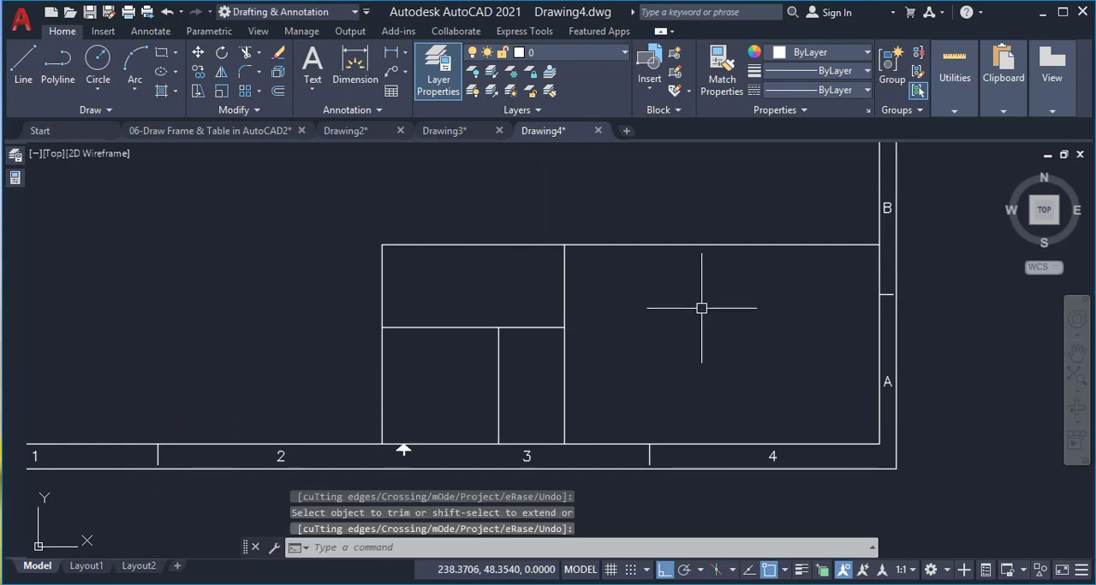
Copy the short inner vertical line about 50 units straight left, outside the title block
scroll(445, 358, "up", 2)
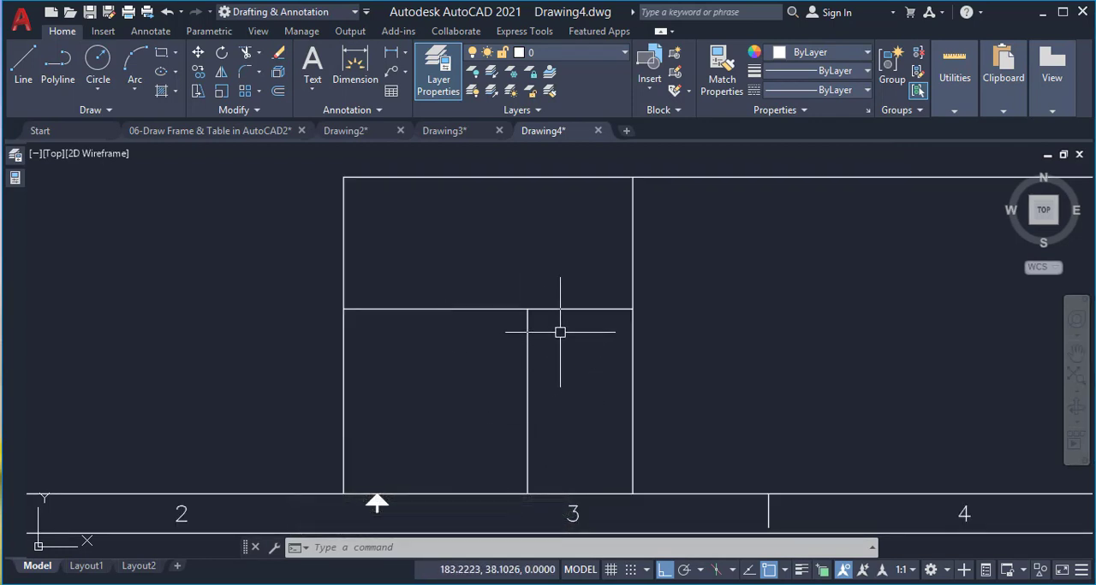
left_click(526, 346)
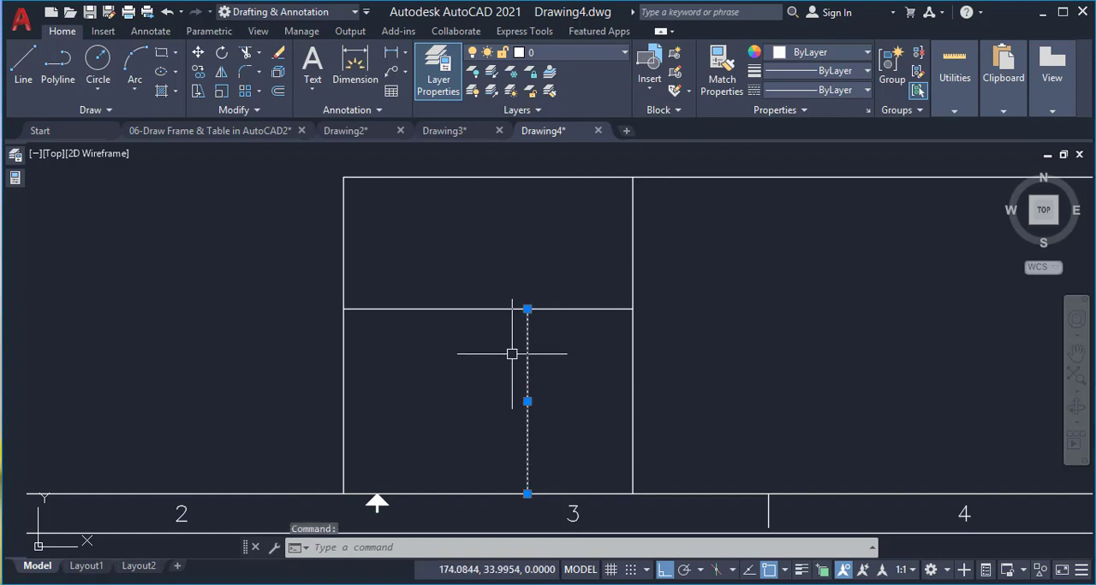
type("c")
key("Return")
left_click(512, 353)
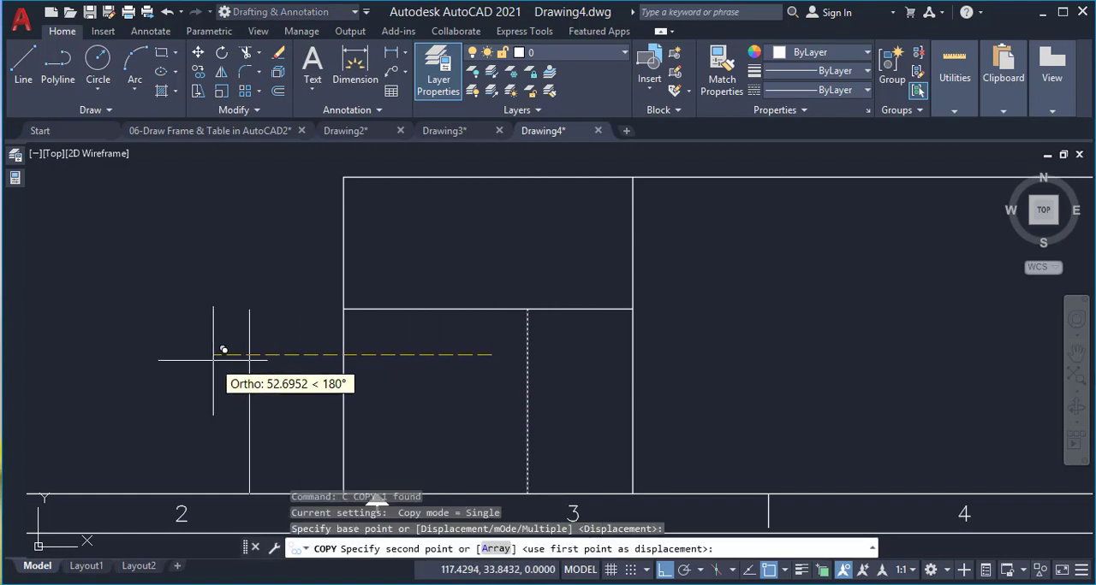
left_click(240, 351)
Divide the copied vertical line into 3 equal segments
type("div")
key("Return")
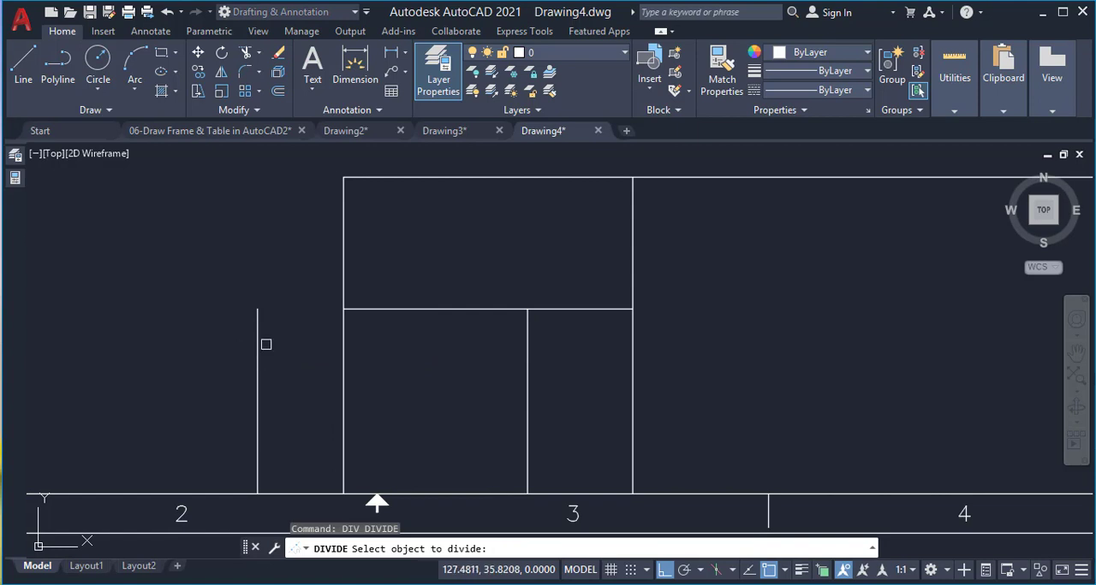
left_click(265, 344)
key("Return")
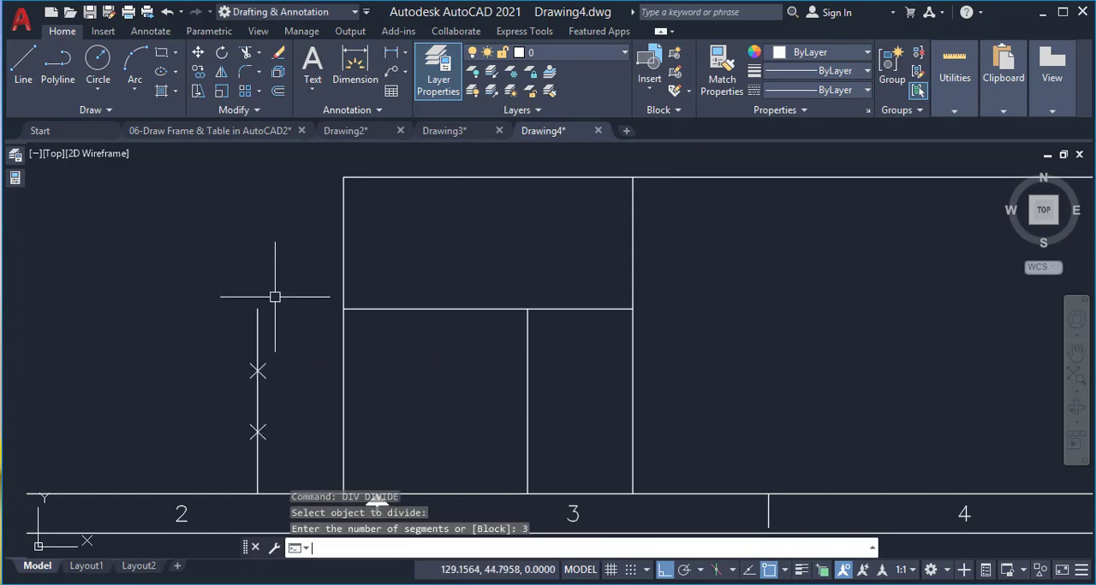
Draw horizontal lines from both division points across to the right side of the title block's left section
type("l")
key("Return")
left_click(258, 370)
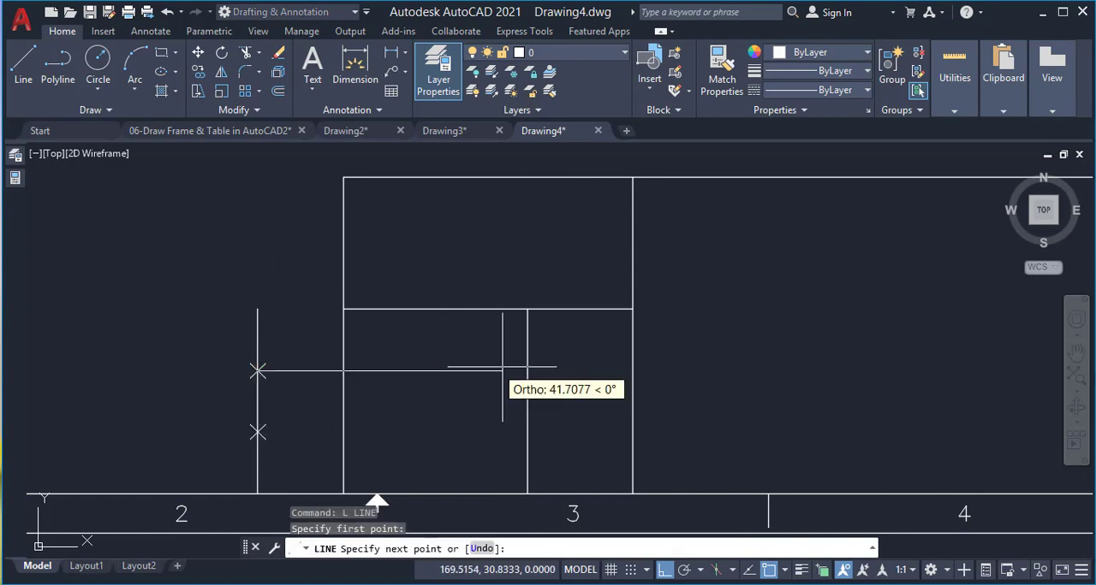
left_click(632, 372)
key("Return")
key("Return")
left_click(257, 433)
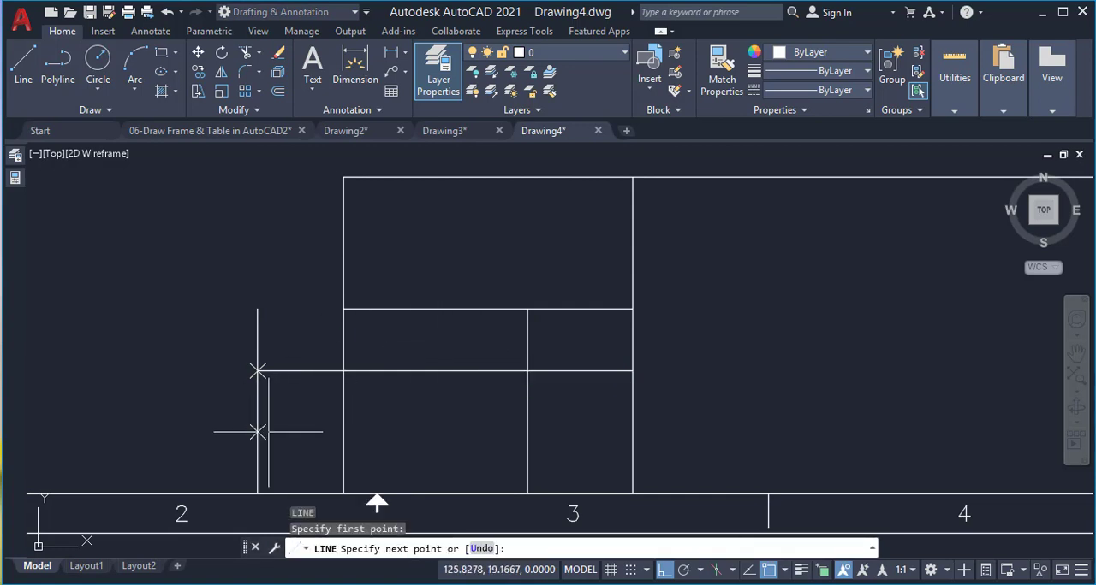
left_click(631, 432)
key("Return")
Trim the ends of the two horizontal lines that extend beyond the title block's left edge
type("tr")
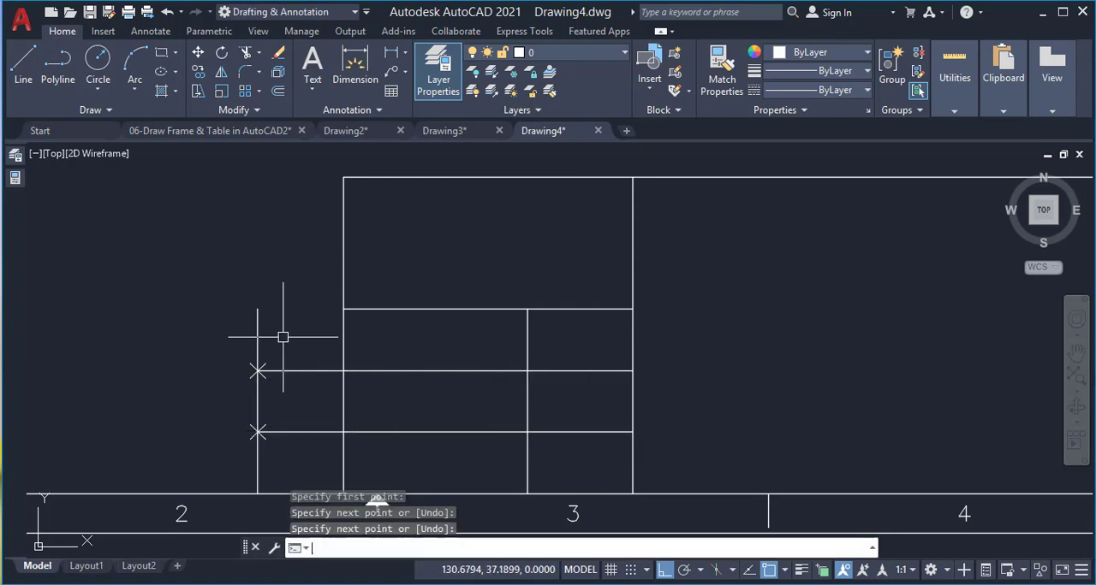
key("Return")
left_click_drag(300, 332, 289, 457)
key("Return")
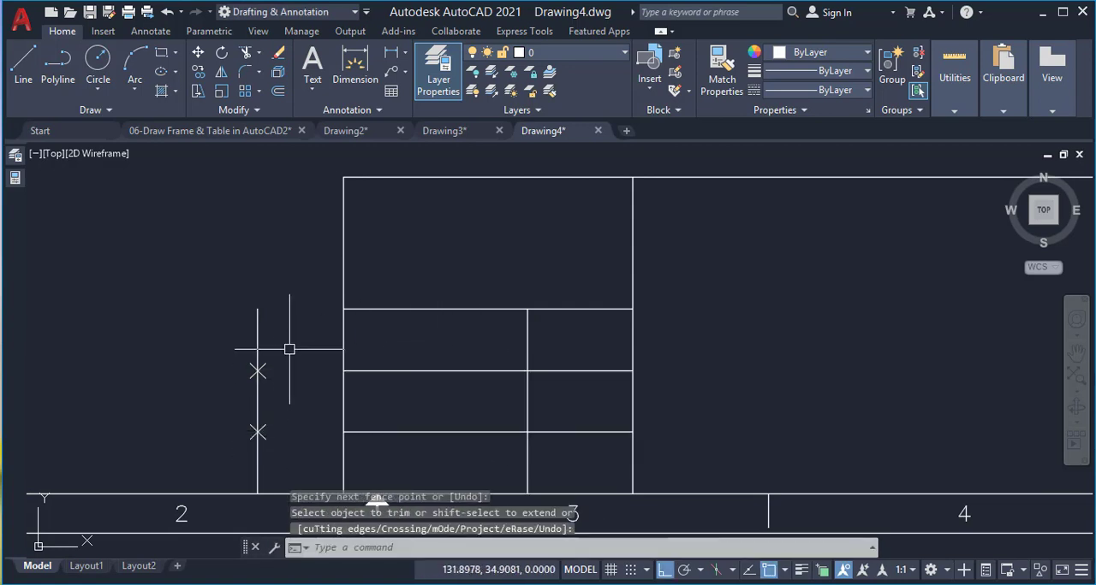
Delete the copied helper line and its two division points outside the title block
left_click(290, 348)
left_click(230, 442)
key("Delete")
Offset the title block's top line by 20 downward
scroll(232, 294, "down", 2)
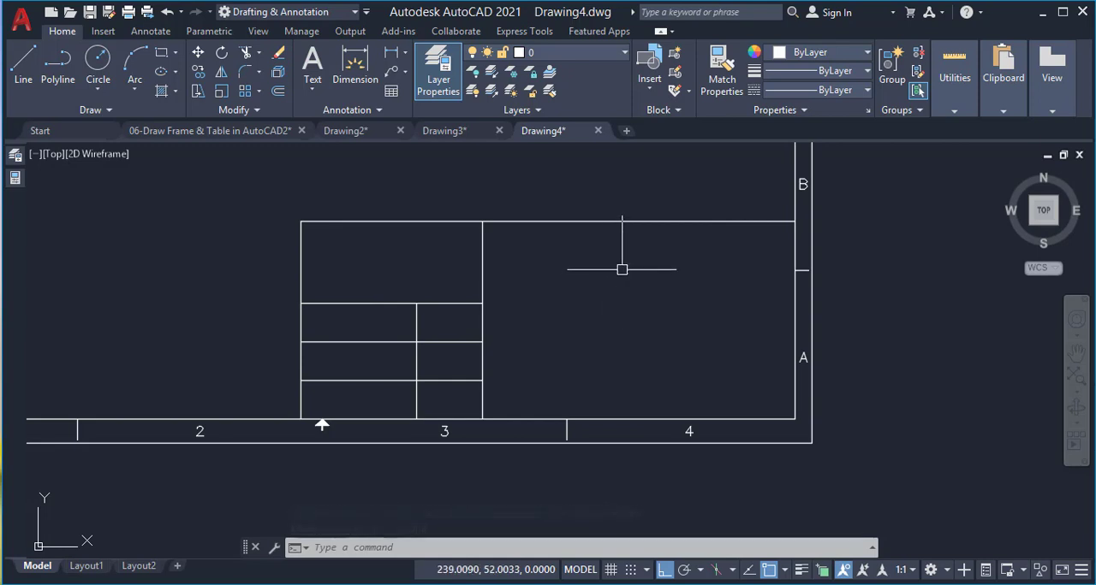
type("o")
key("Return")
type("20")
key("Return")
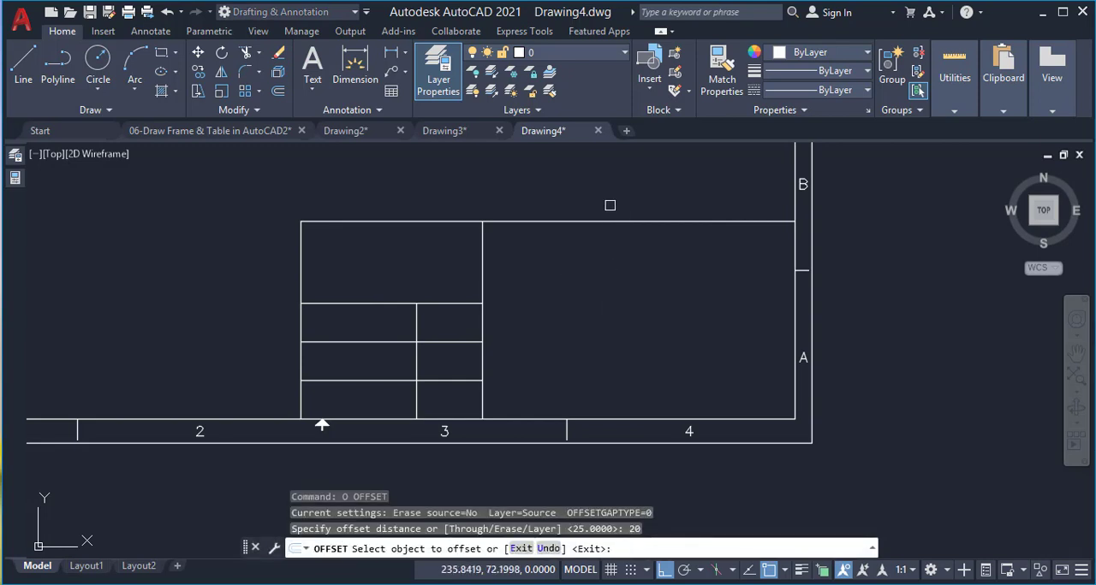
left_click(593, 220)
left_click(585, 266)
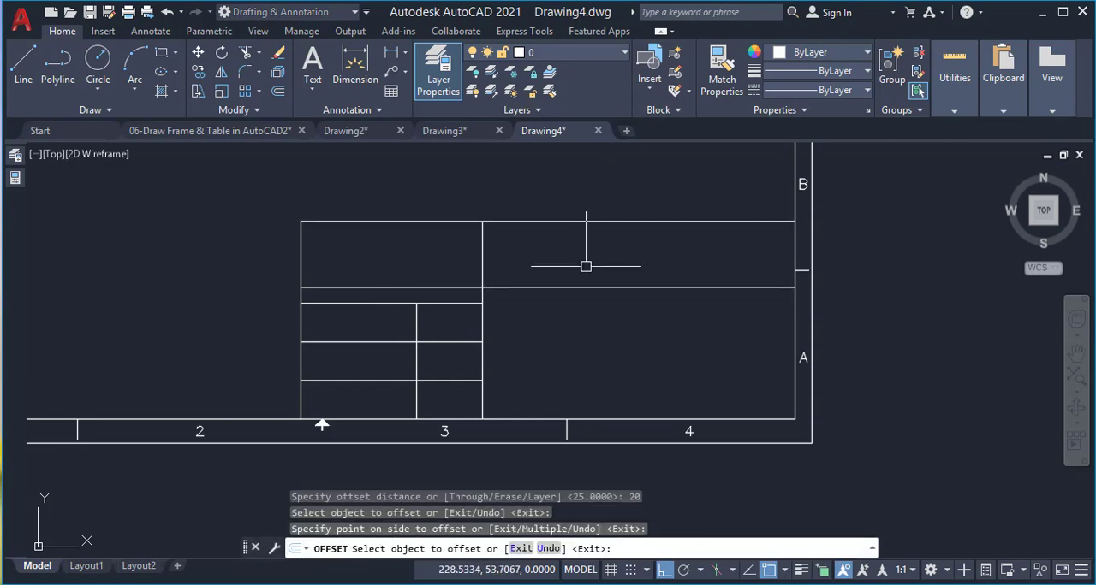
key("Return")
Trim the new horizontal line's portion inside the title block's left section
type("t")
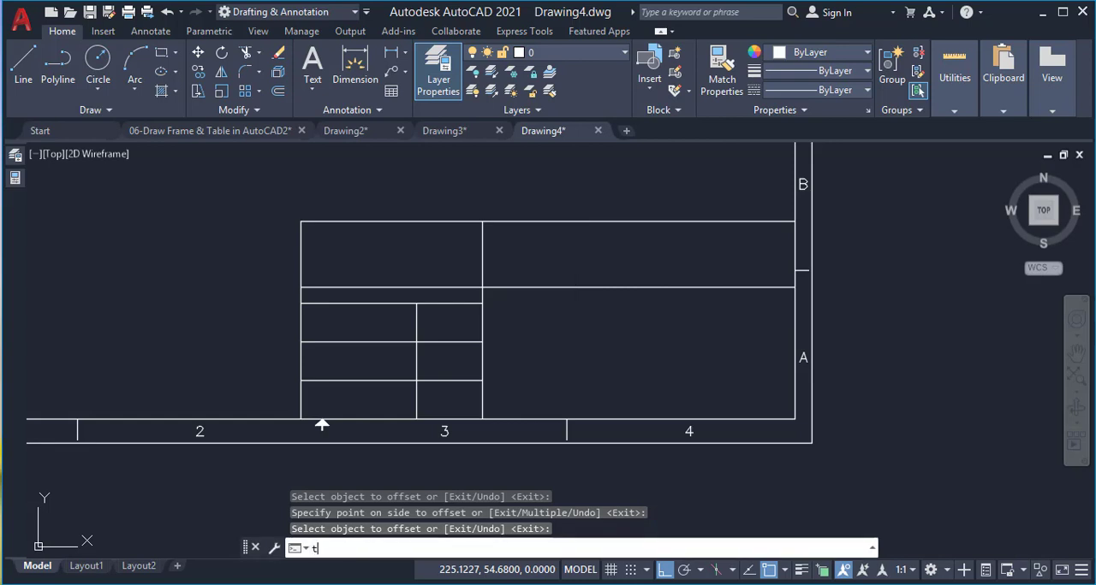
key("Return")
key("Escape")
type("tr")
key("Return")
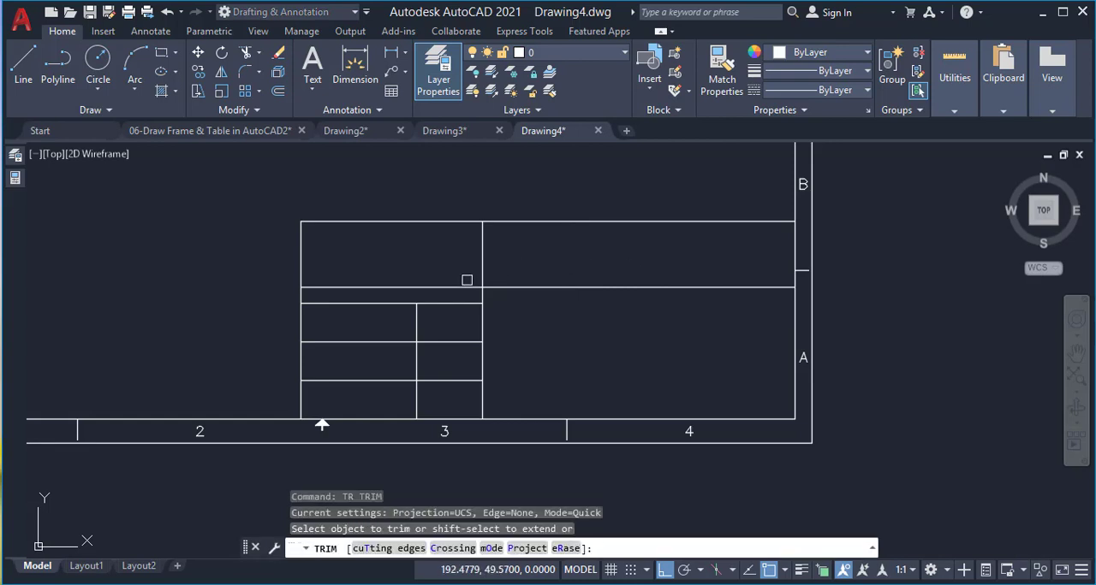
left_click(465, 287)
key("Return")
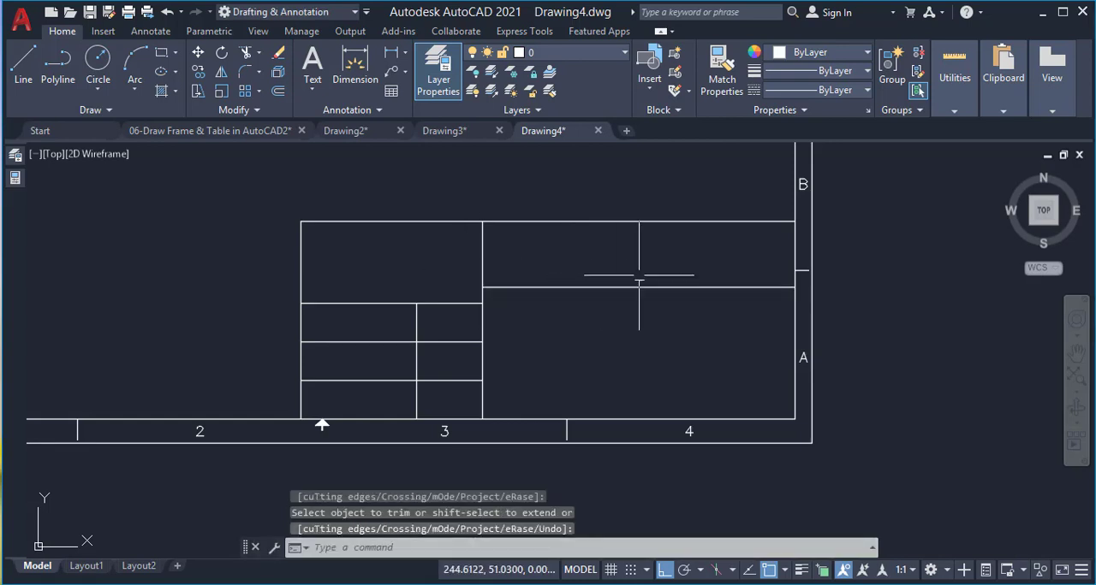
Offset the right section's horizontal line downward twice, each time by 15, to form successive rows
type("o")
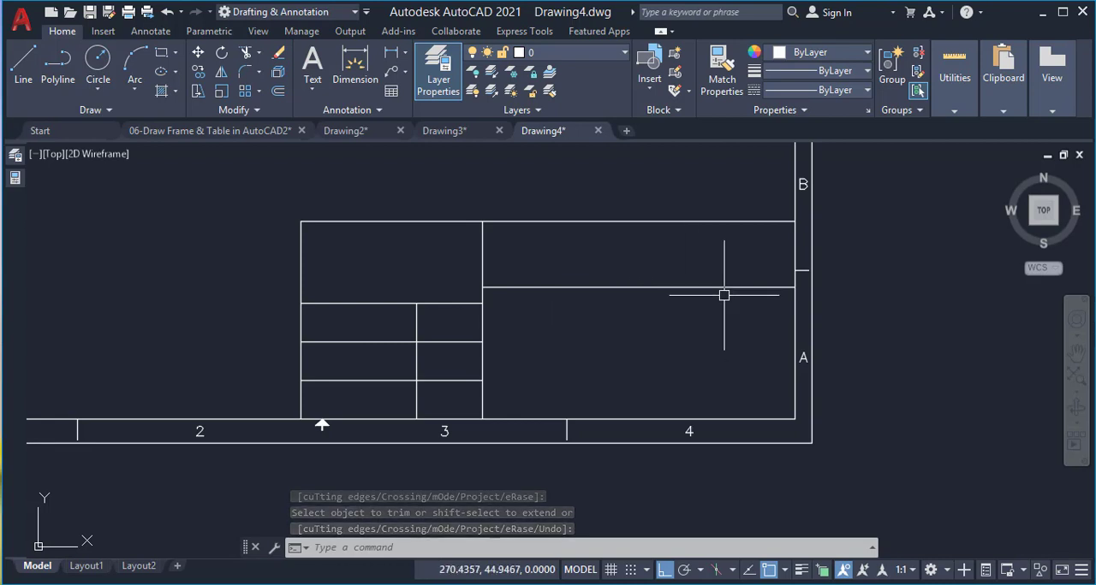
key("Return")
type("15")
key("Return")
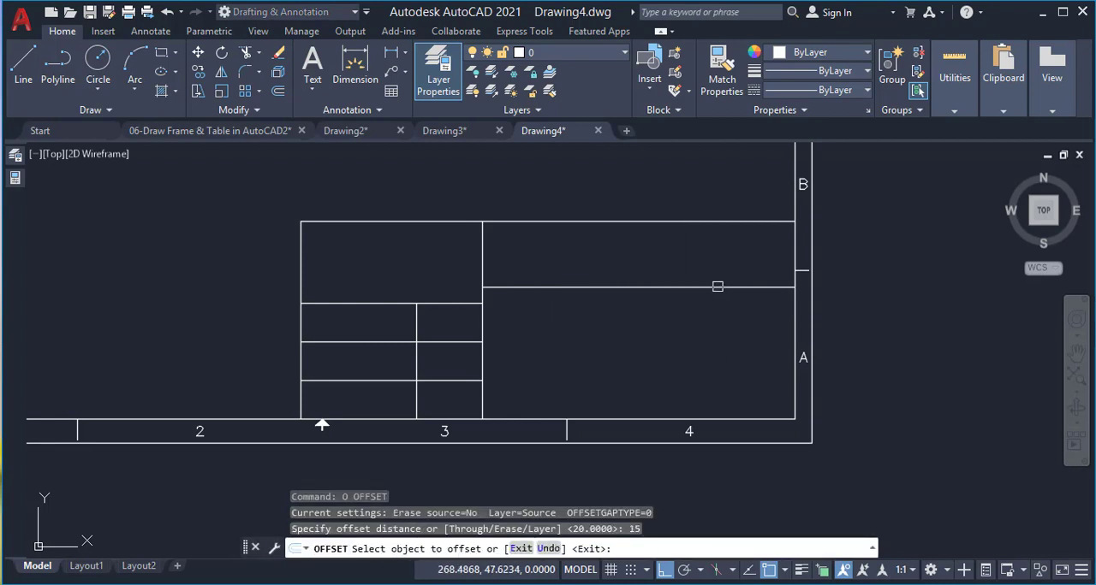
left_click(711, 318)
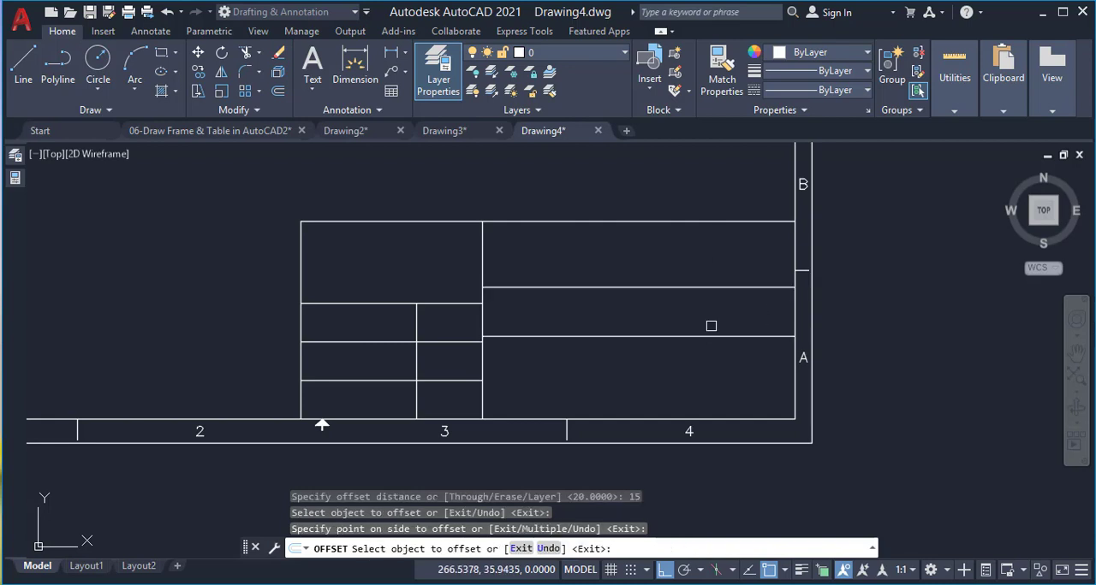
left_click(707, 336)
left_click(707, 368)
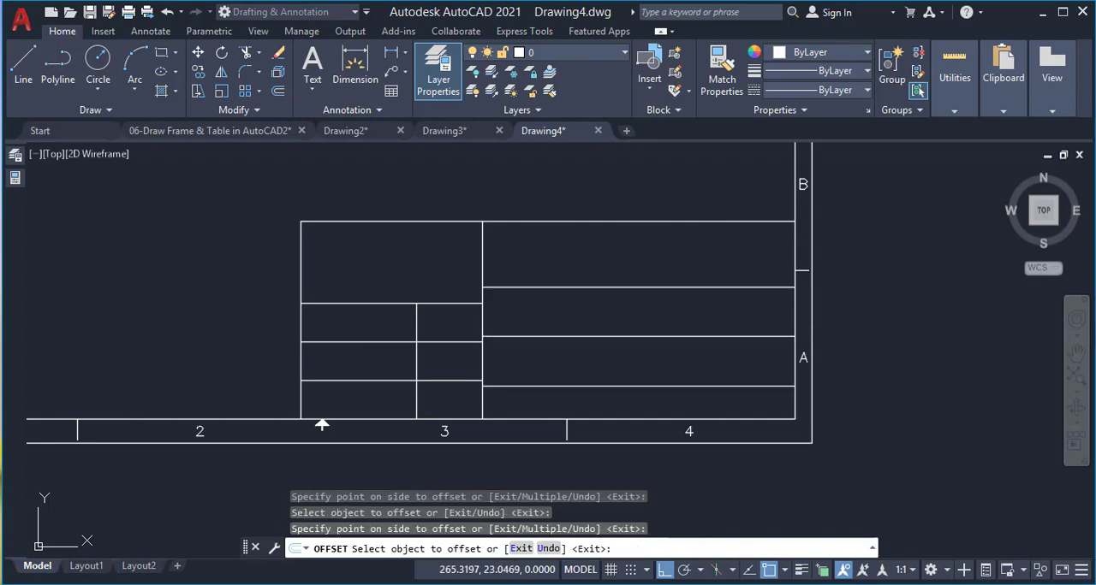
key("Return")
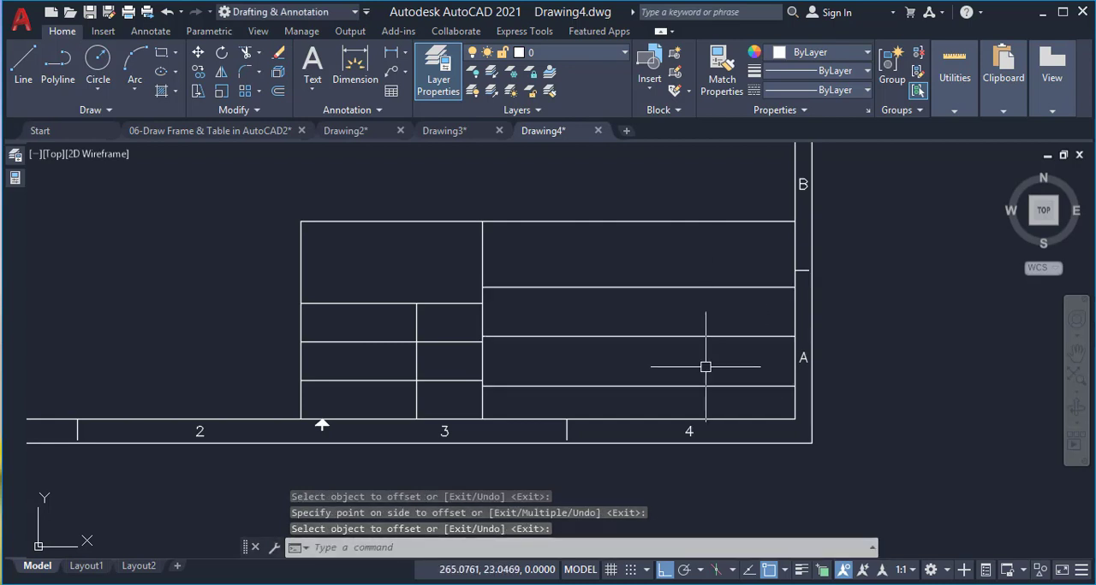
Offset the vertical line between the left and right sections by 15 to the right
scroll(690, 345, "up", 2)
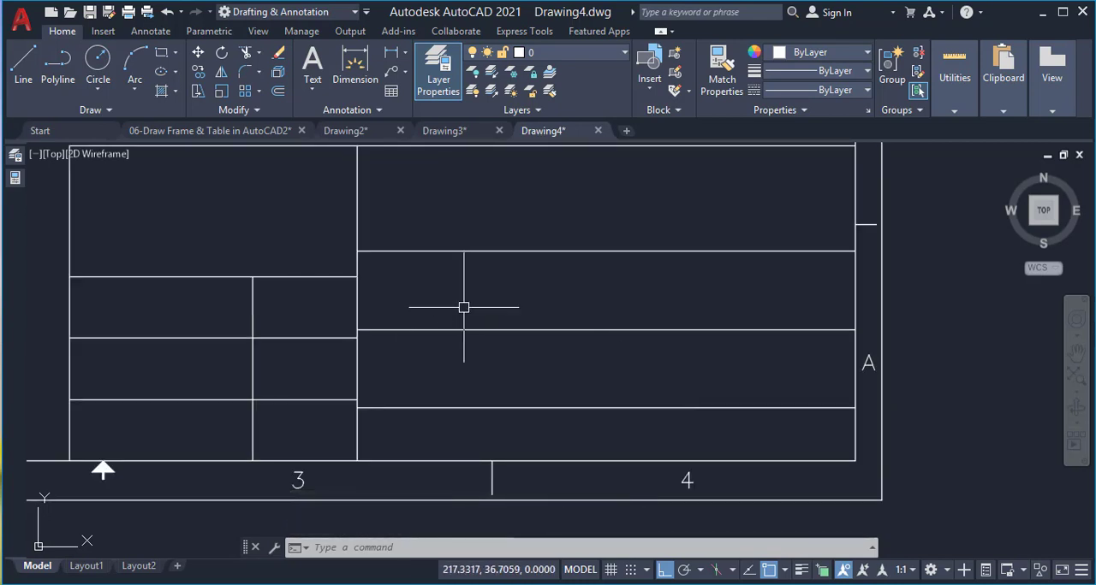
key("Return")
type("15")
key("Return")
left_click(357, 294)
left_click(385, 294)
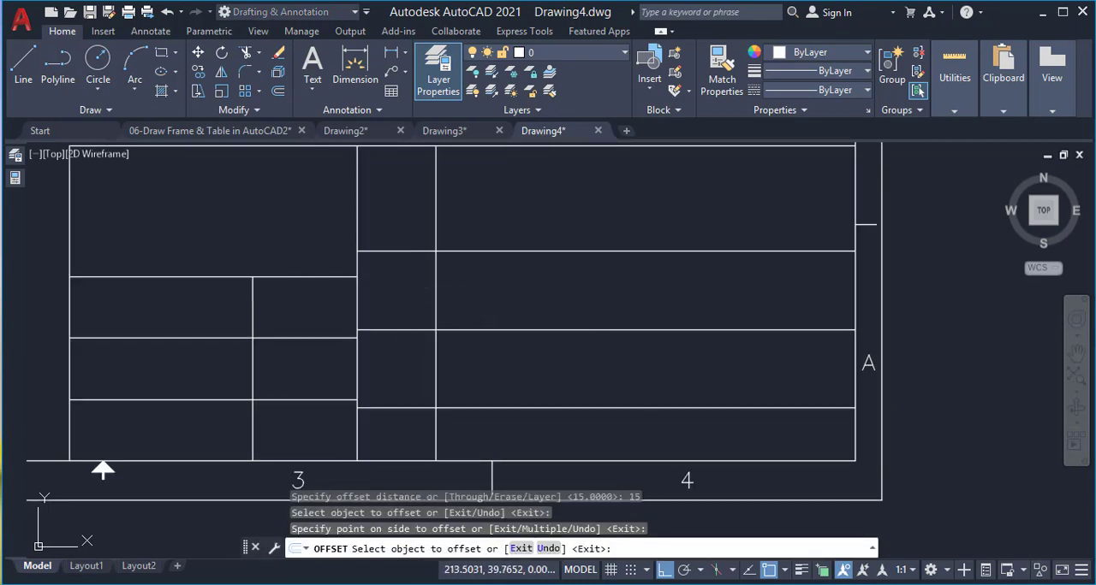
key("Return")
Trim the new vertical line to the row between the two lowest horizontal lines, using those lines as cutting edges
type("tr")
key("Return")
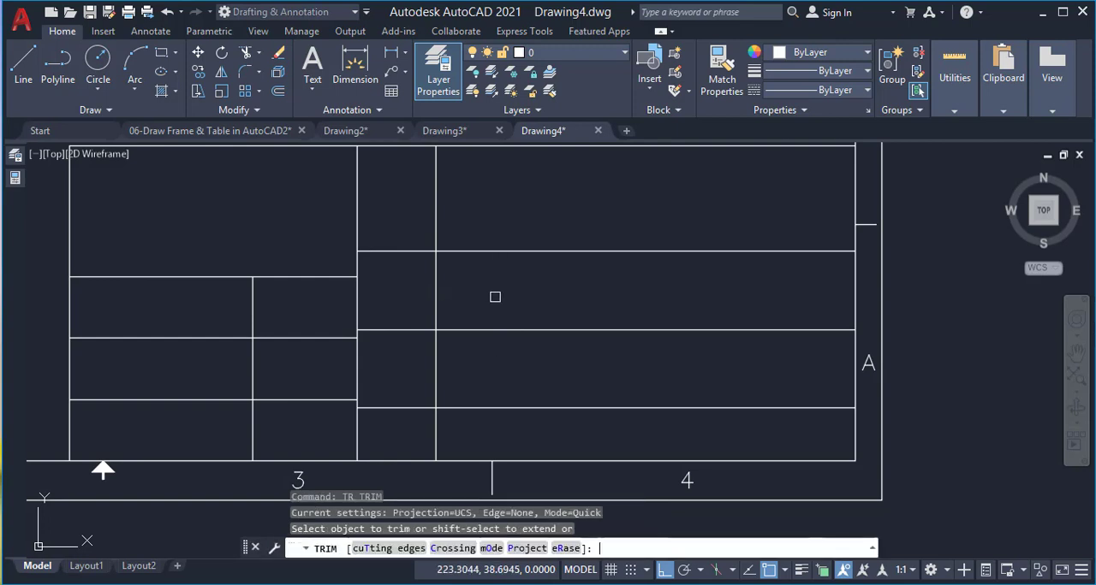
left_click(389, 548)
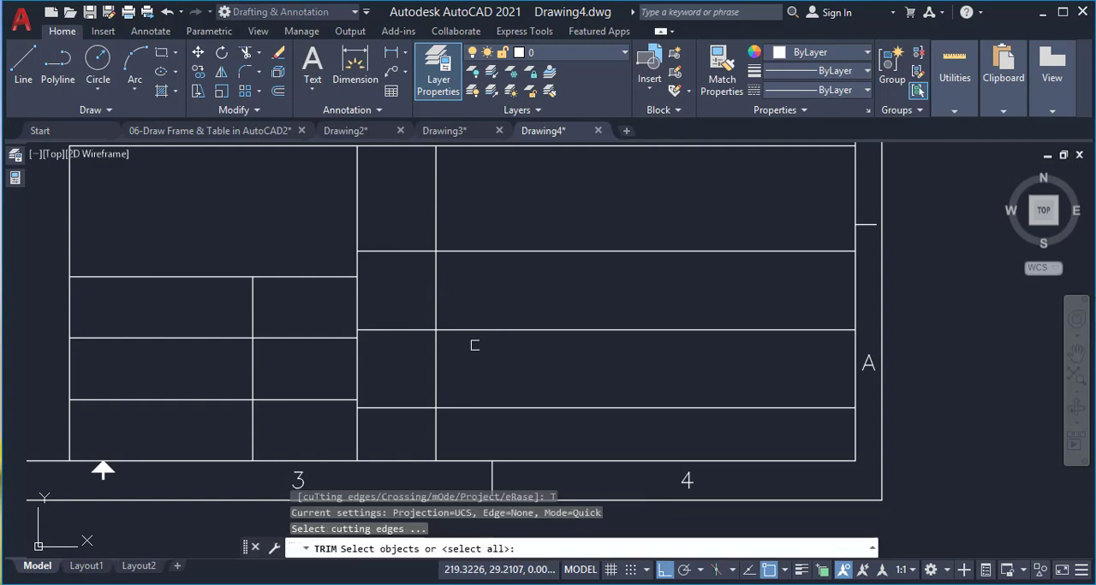
left_click(498, 312)
left_click(471, 409)
key("Return")
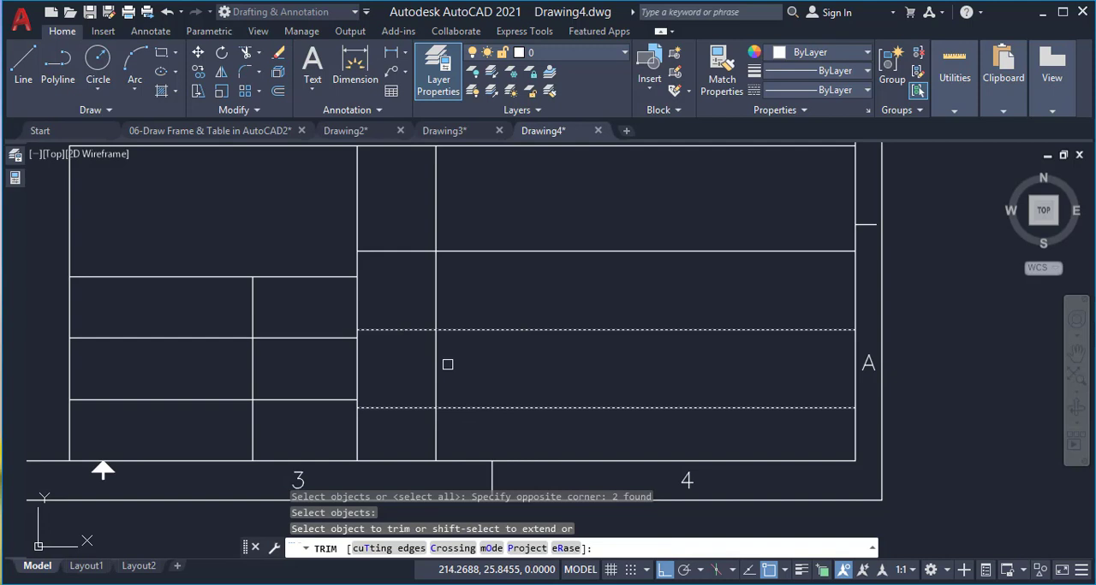
left_click(437, 308)
key("Return")
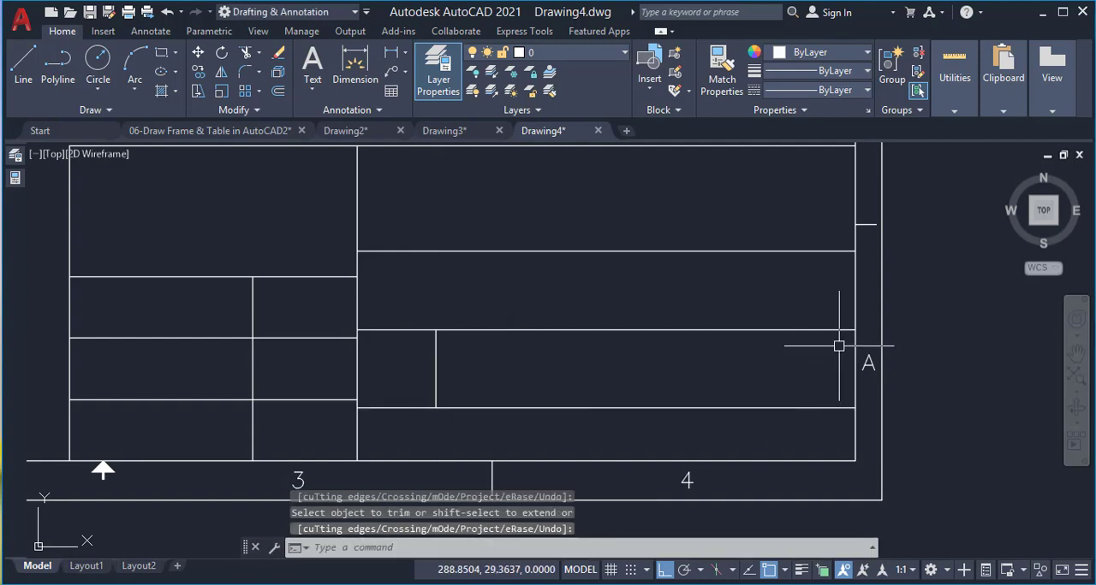
Draw a vertical line on the title block's right edge, spanning the right section's second row from the top
type("l")
key("Return")
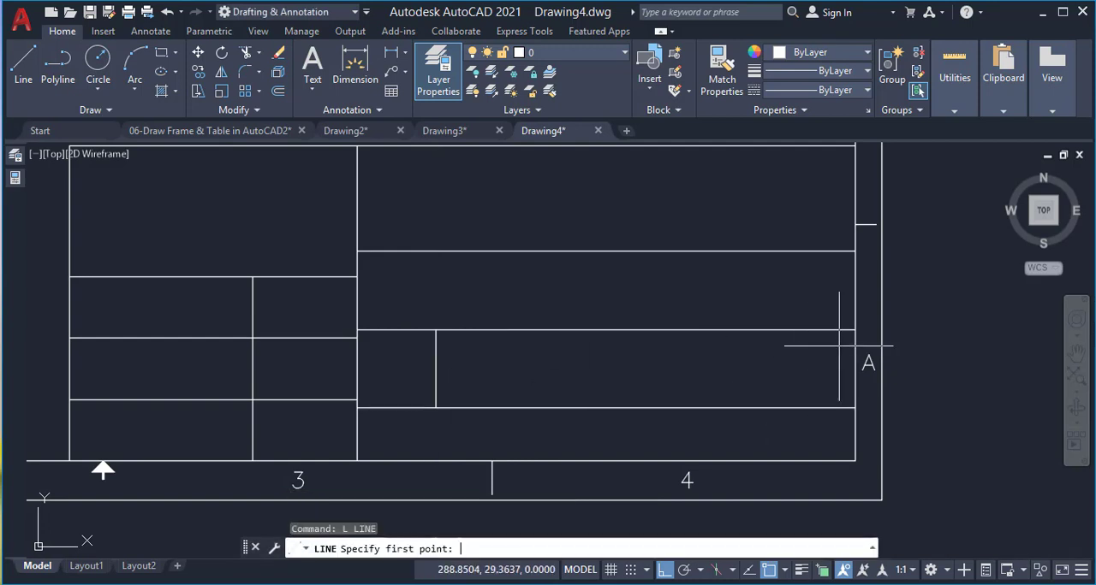
left_click(855, 250)
left_click(855, 330)
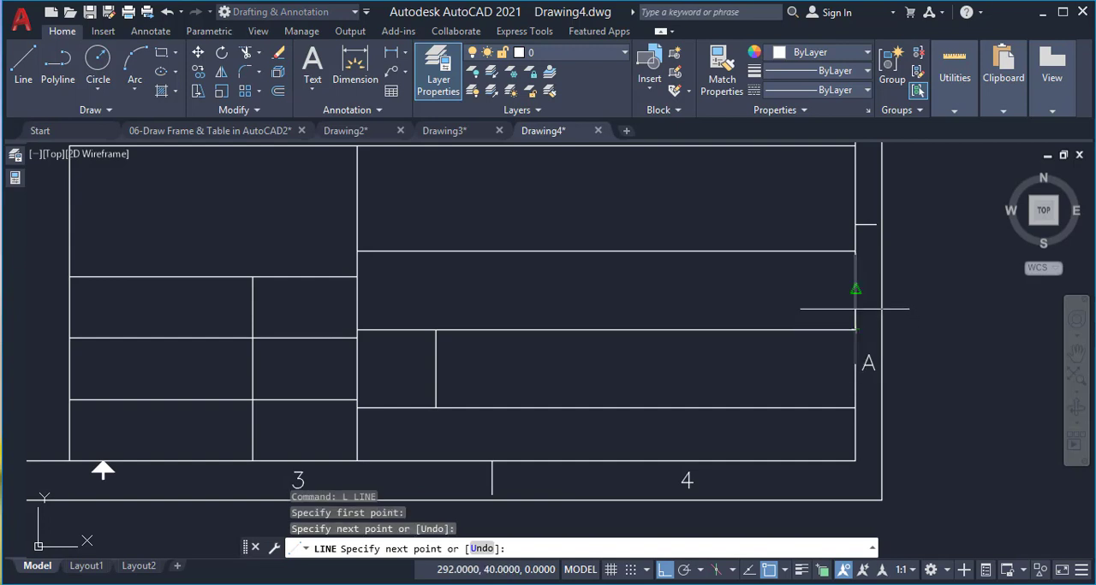
key("Return")
Move the new vertical line 30 to the left by its midpoint
left_click(856, 286)
left_click(855, 290)
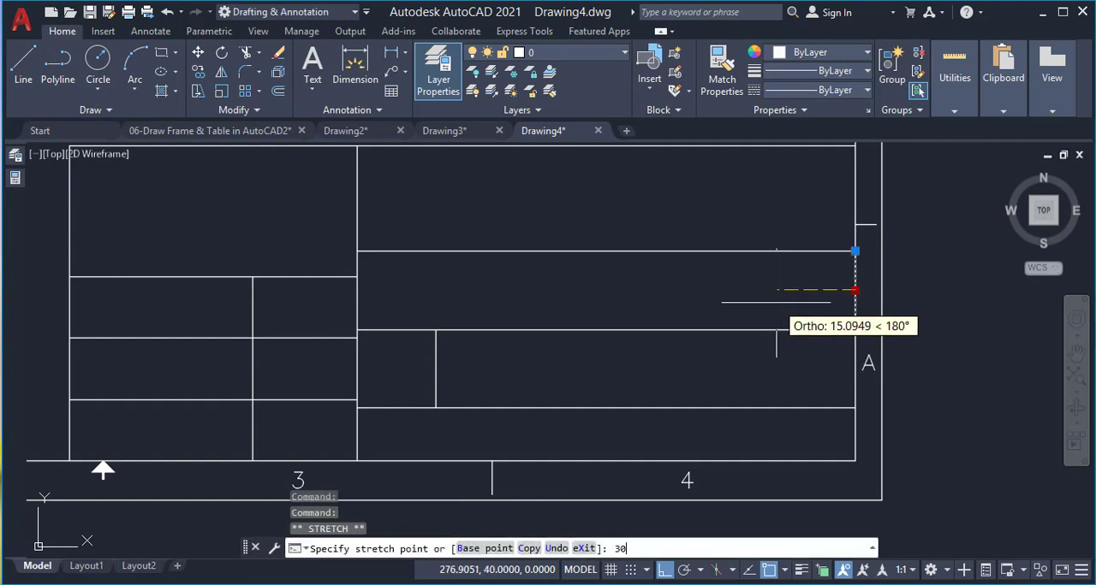
key("Return")
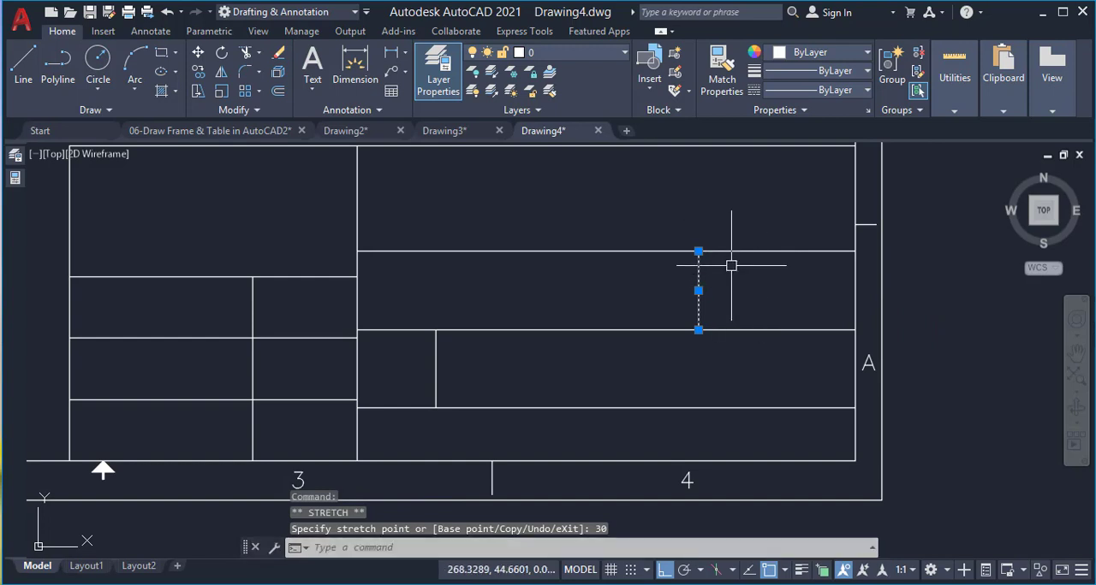
Draw a vertical line on the title block's right edge, spanning the right section's third row from the top
scroll(727, 262, "down", 2)
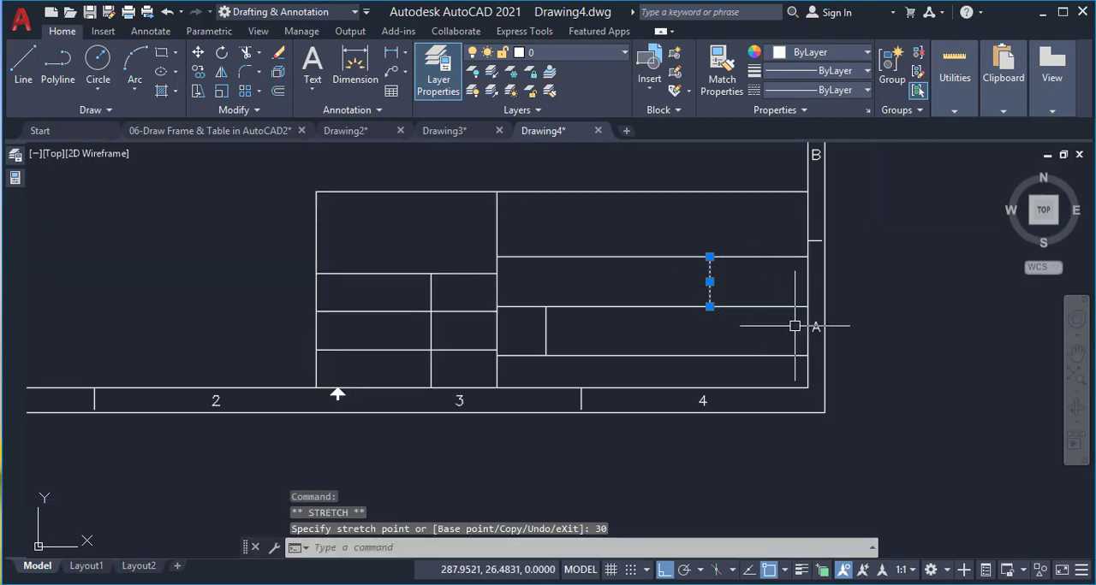
scroll(795, 323, "up", 2)
type("l")
key("Return")
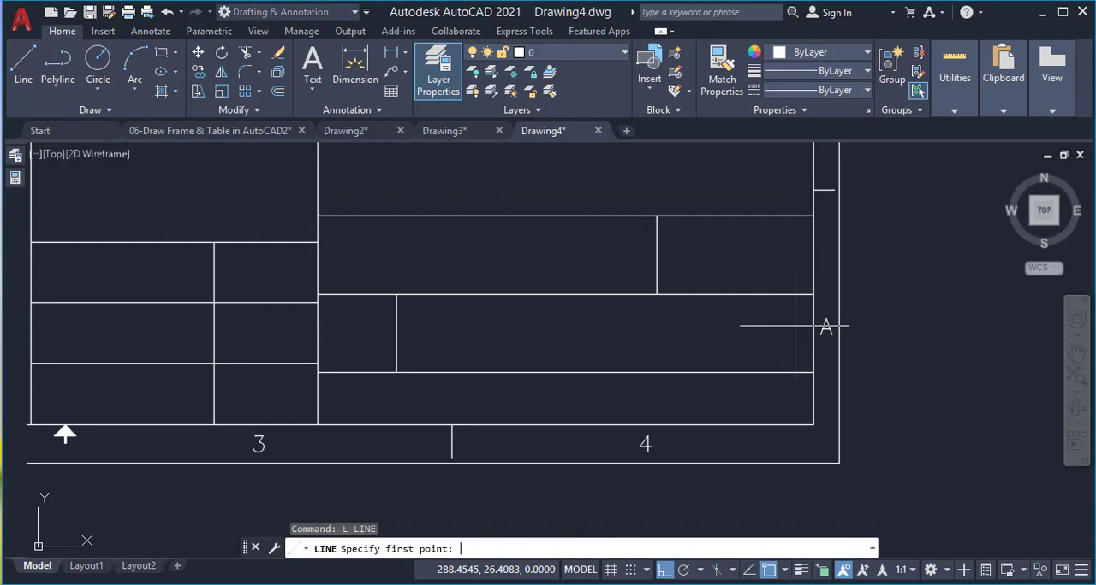
left_click(813, 295)
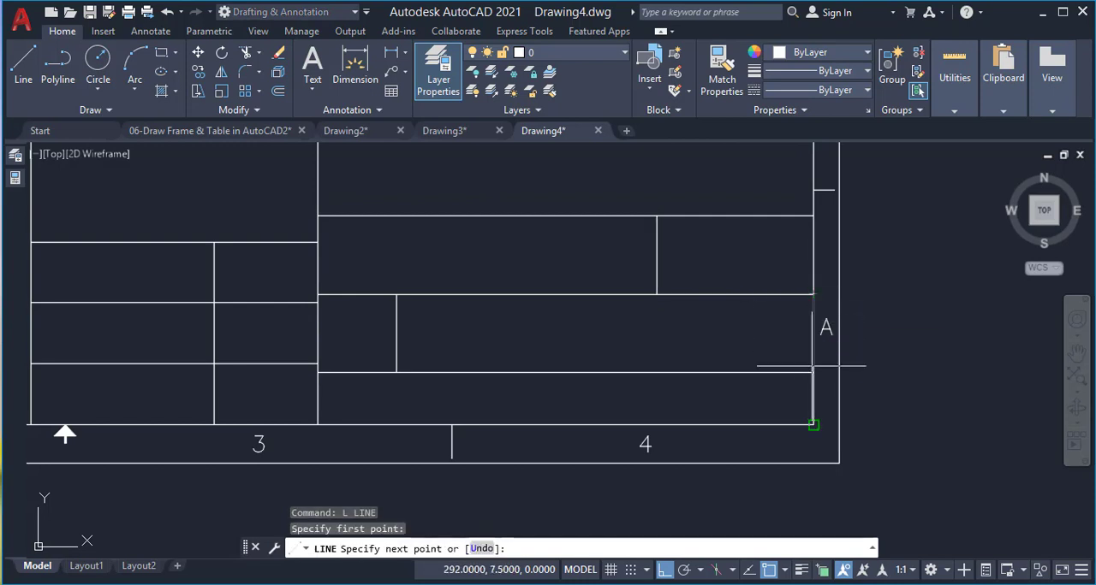
left_click(813, 361)
key("Return")
Move the third row's new vertical line 15 to the left by its midpoint
left_click(815, 329)
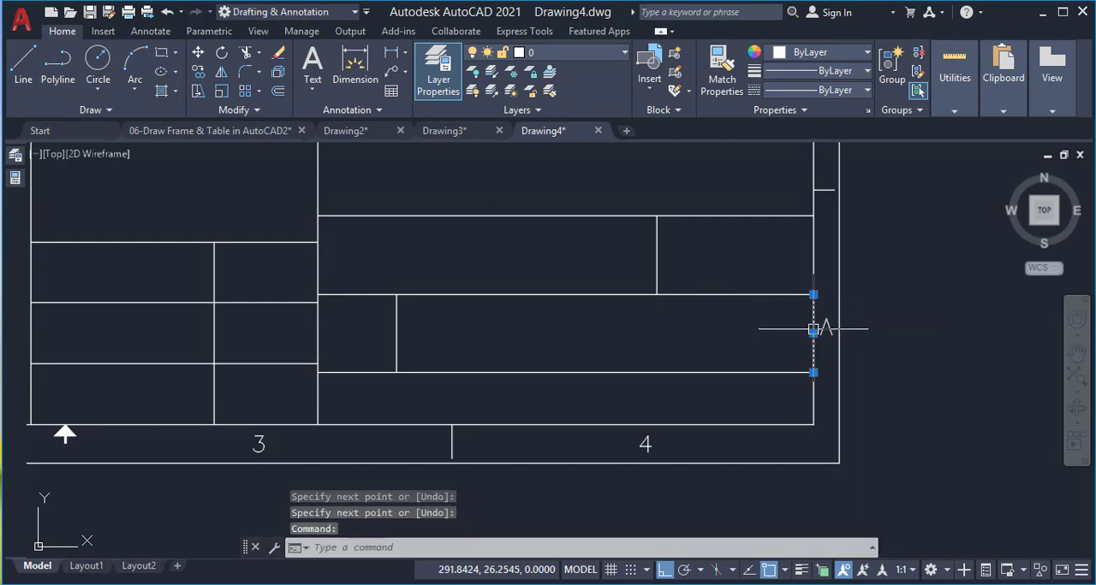
left_click(813, 333)
type("15")
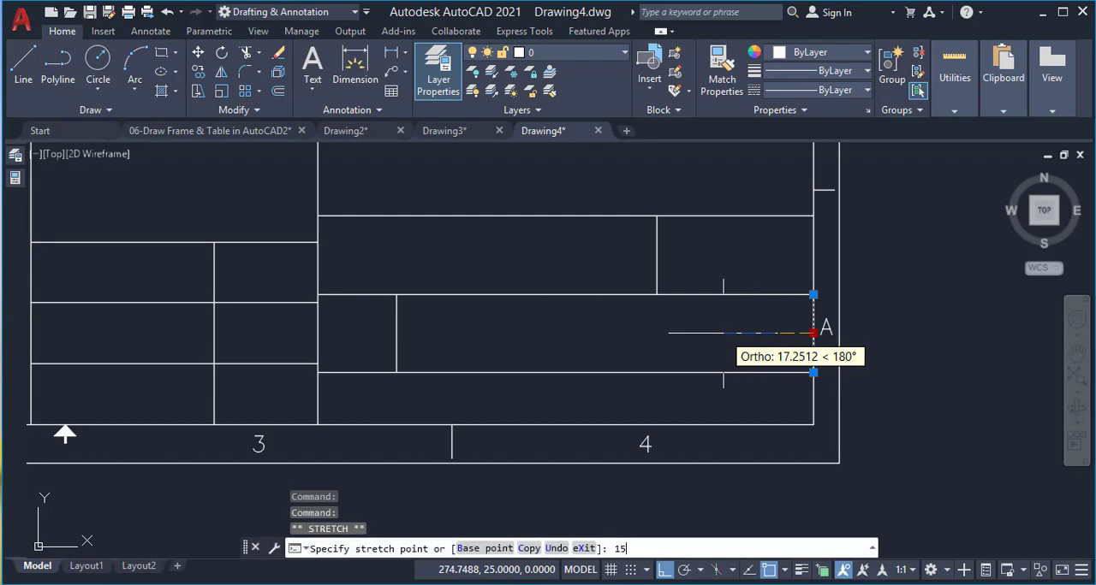
key("Return")
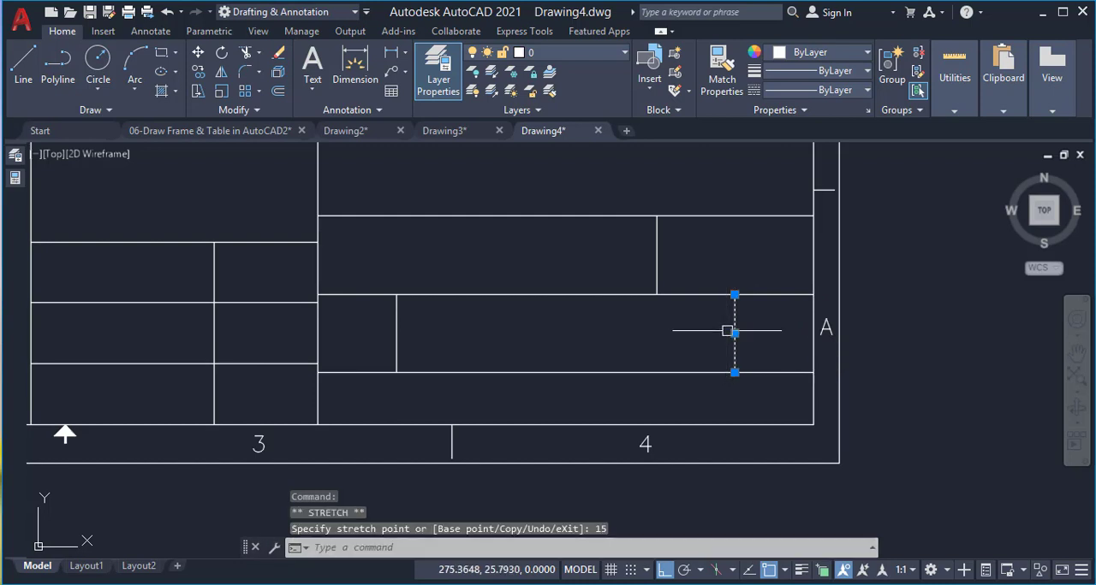
Draw a vertical line on the title block's right edge, spanning the right section's lowest row
type("l")
key("Return")
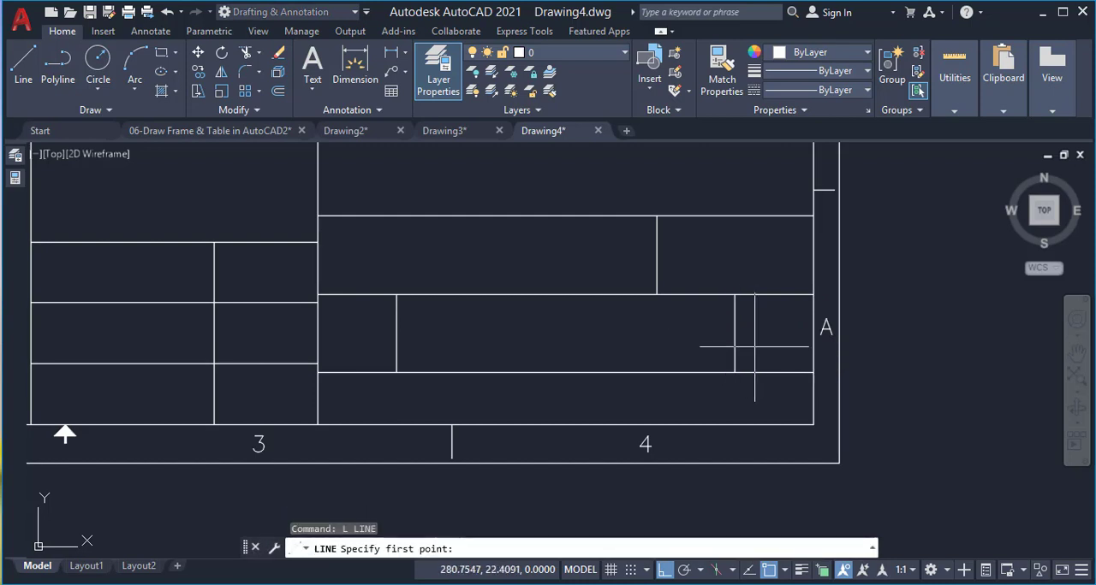
left_click(814, 373)
left_click(813, 424)
key("Return")
Move the lowest row's new vertical line 25 to the left by its midpoint
left_click(813, 405)
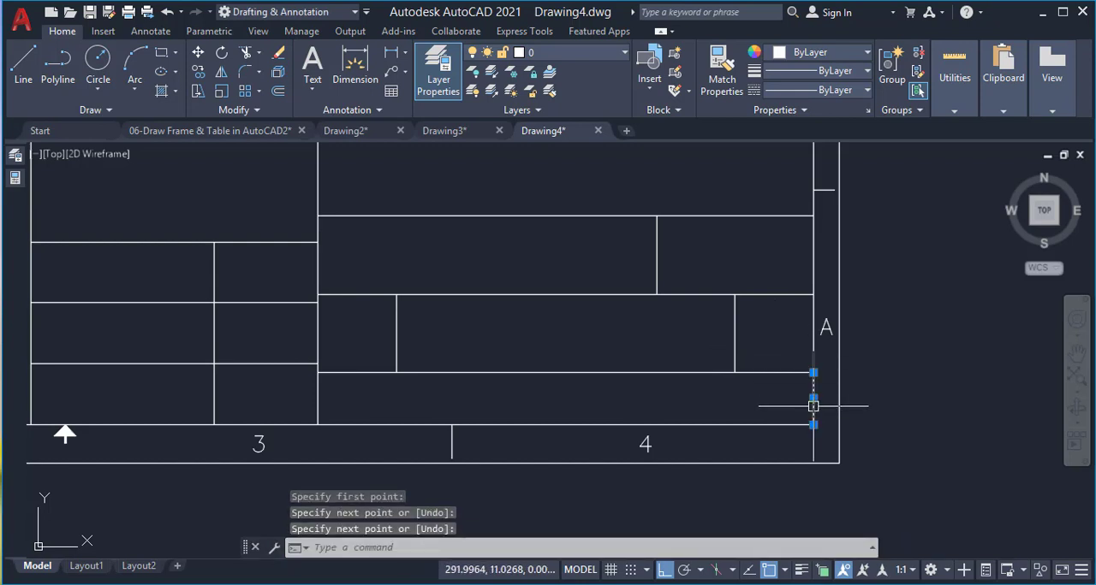
left_click(813, 406)
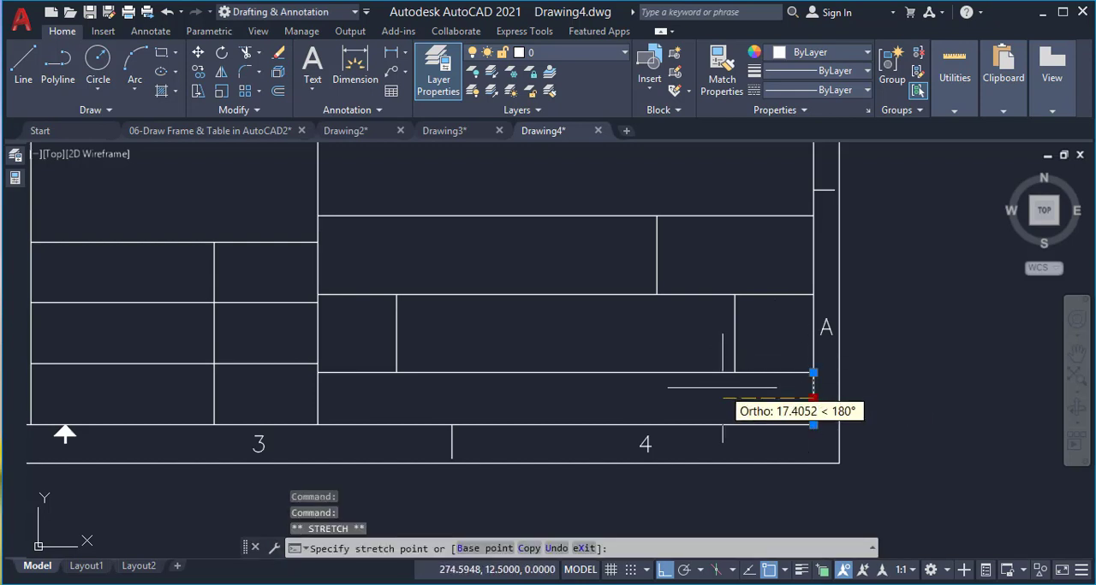
type("25")
key("Return")
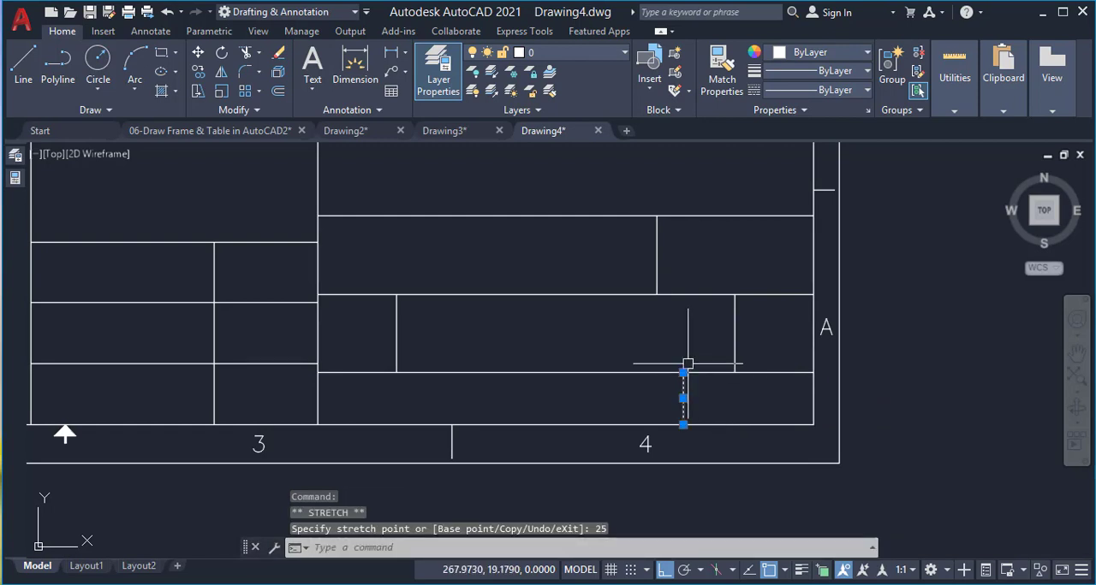
Mirror the lowest row's vertical line about a vertical axis through the midpoint of the row's upper line, keeping the original
type("mi")
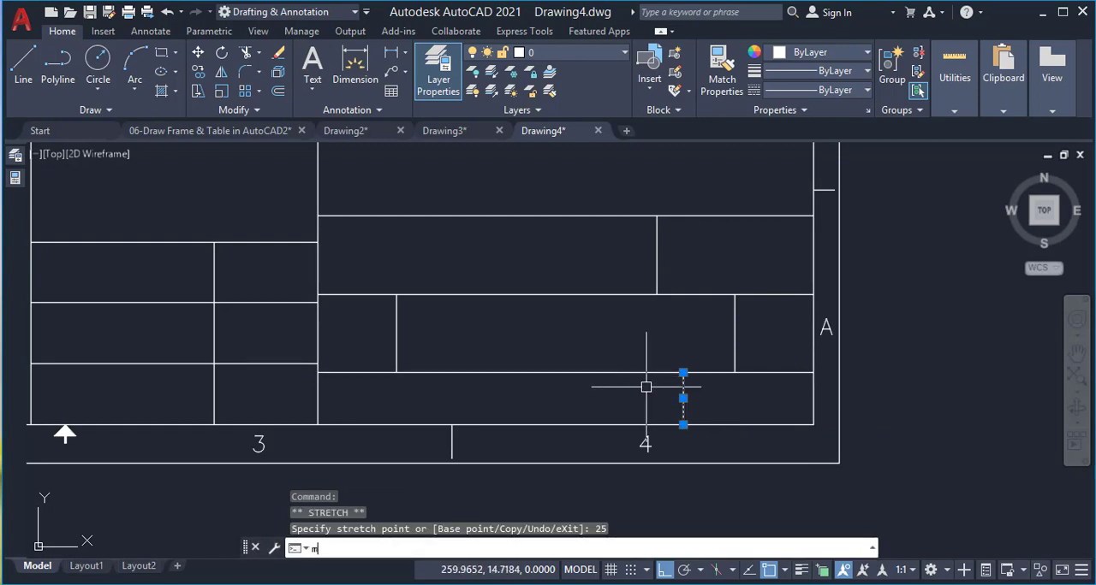
key("Return")
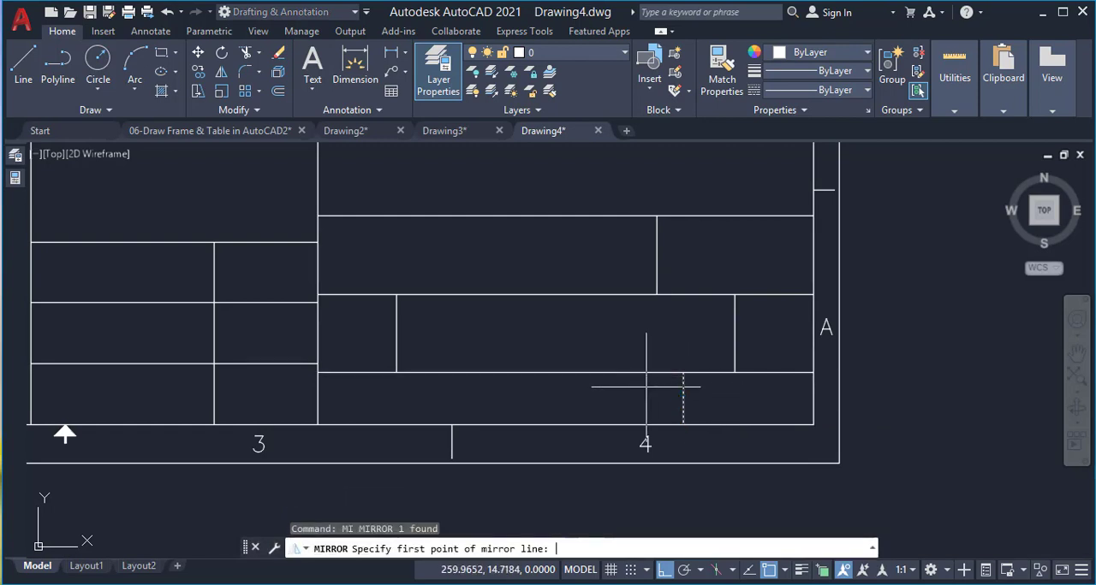
left_click(566, 373)
left_click(574, 329)
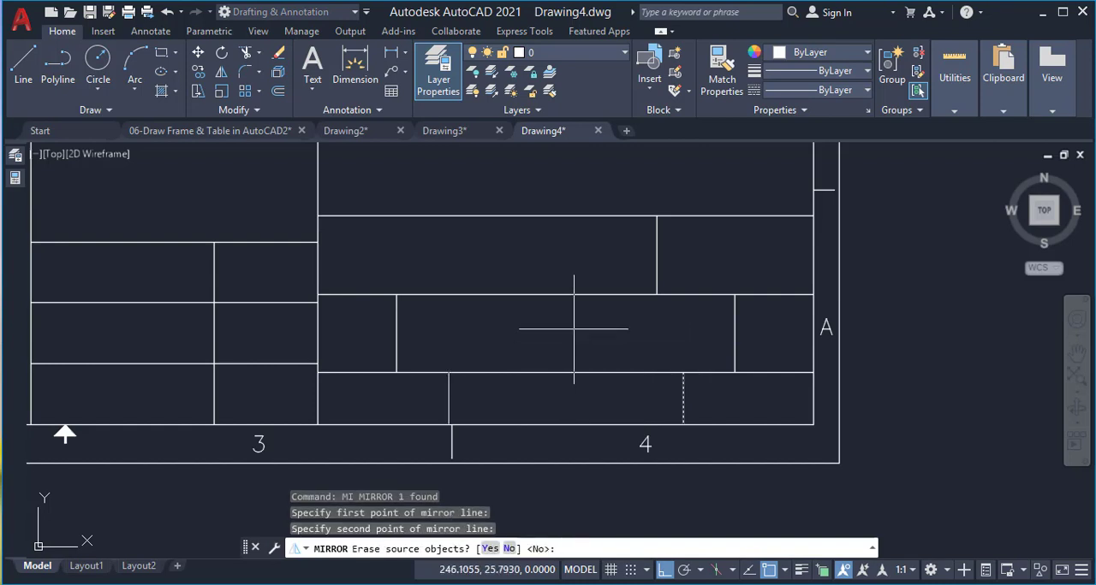
key("Return")
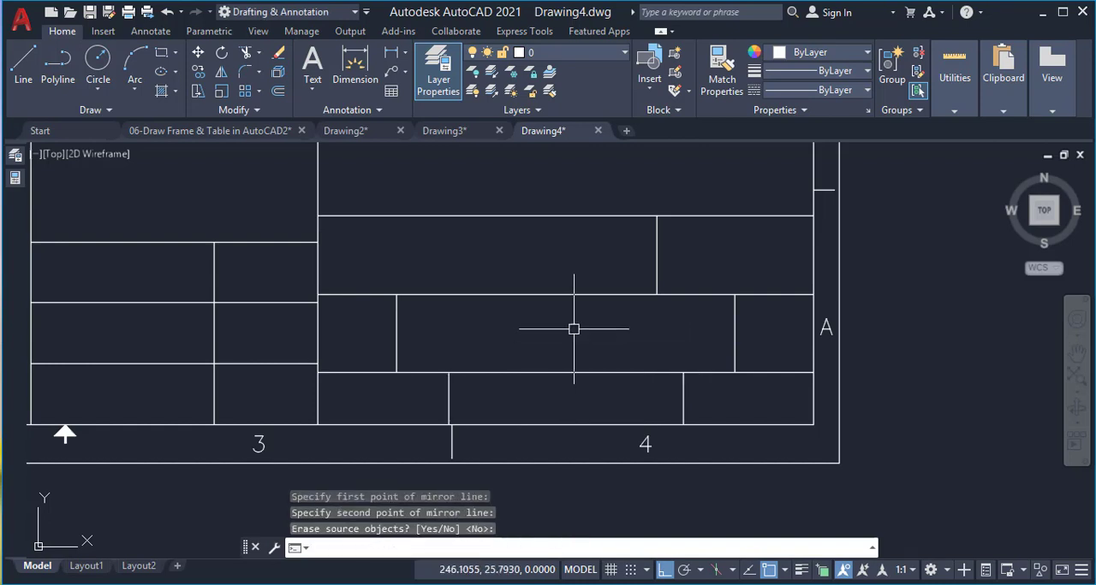
scroll(701, 297, "down", 5)
scroll(466, 227, "up", 3)
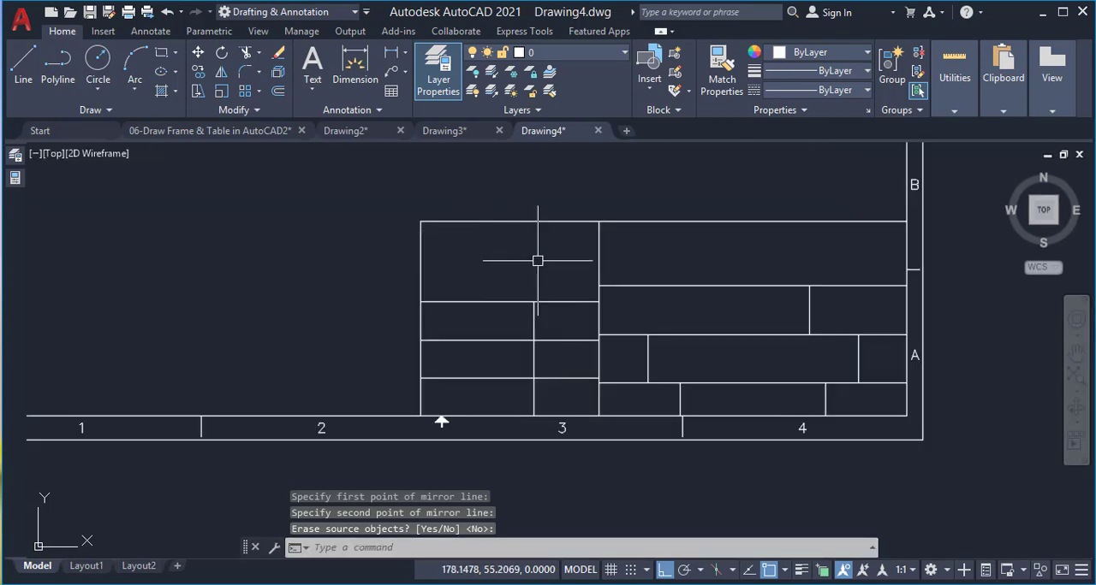
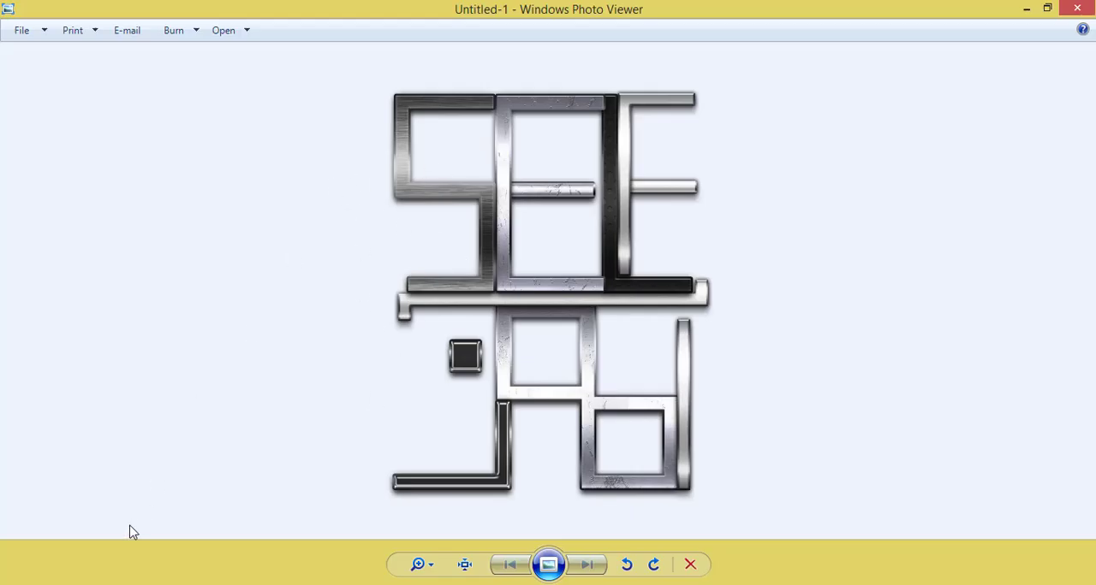
Open the Untitled-1 image from the Doc folder in Paint and copy the whole picture
key("alt+Tab")
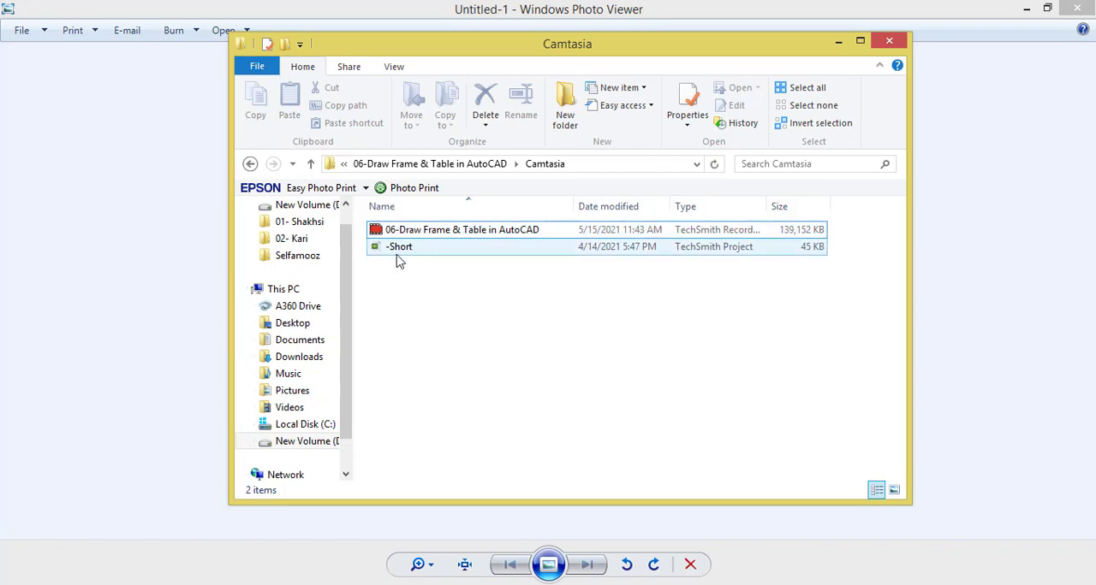
left_click(472, 165)
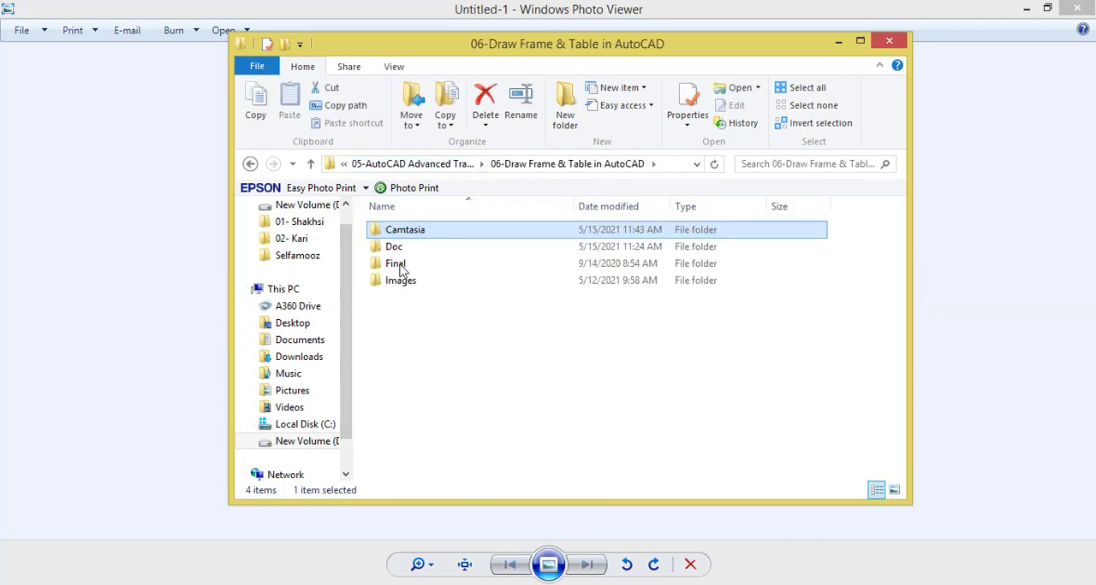
double_click(395, 249)
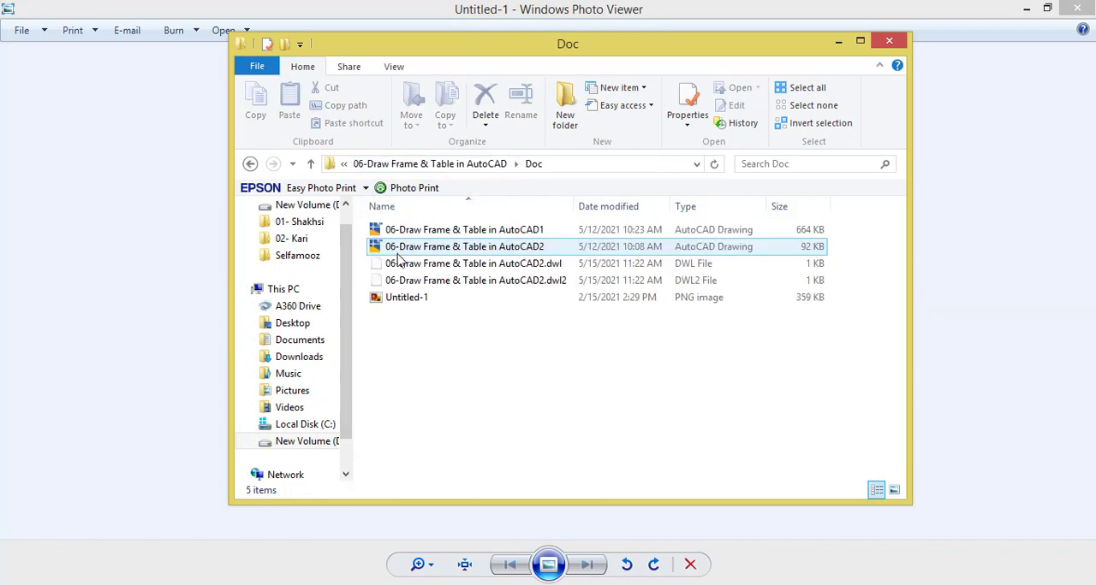
left_click(403, 300)
right_click(403, 299)
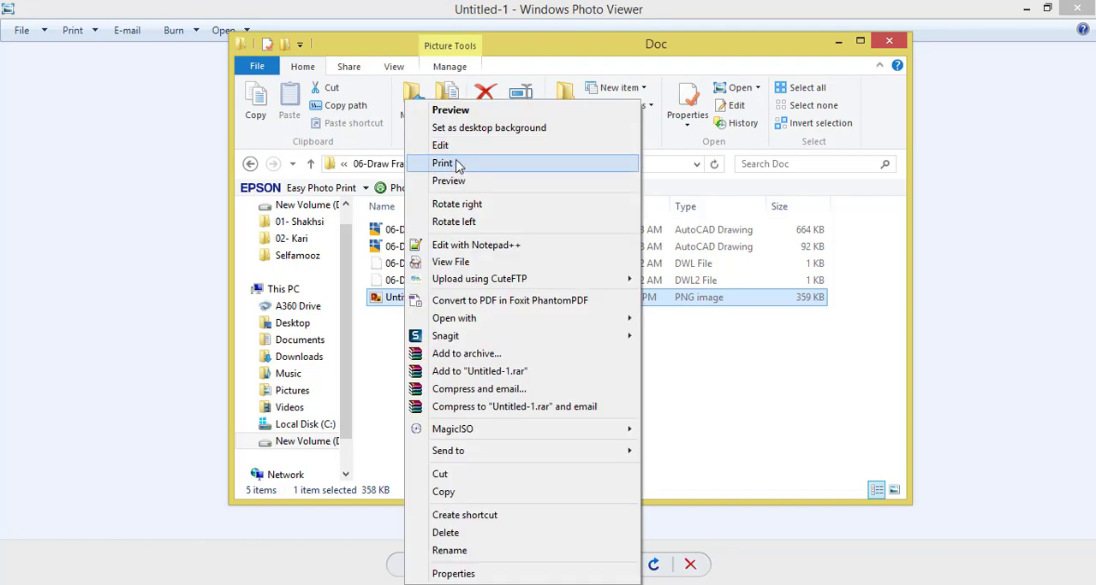
left_click(440, 146)
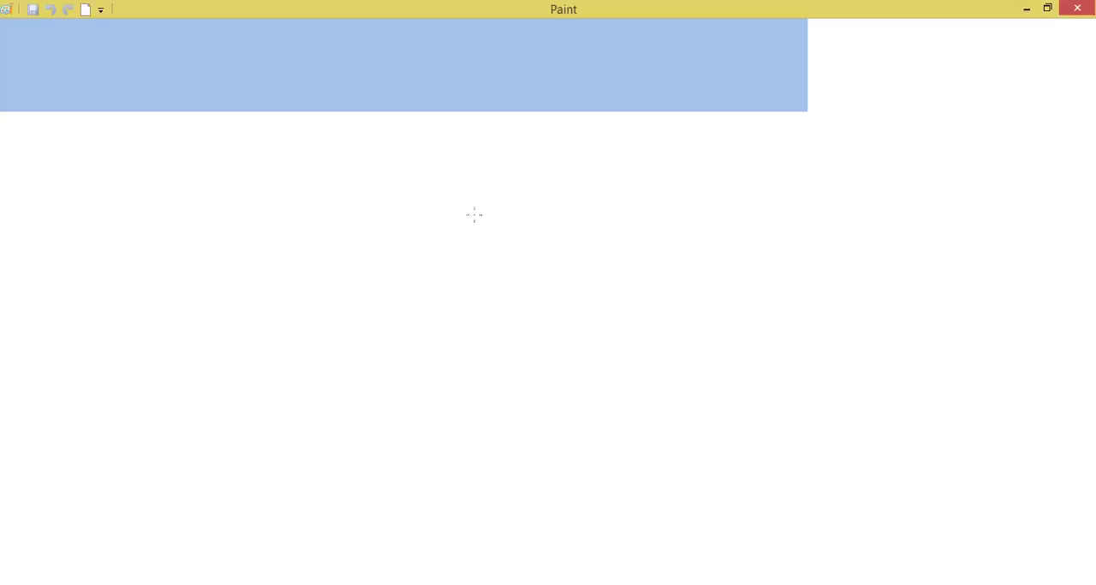
key("ctrl+a")
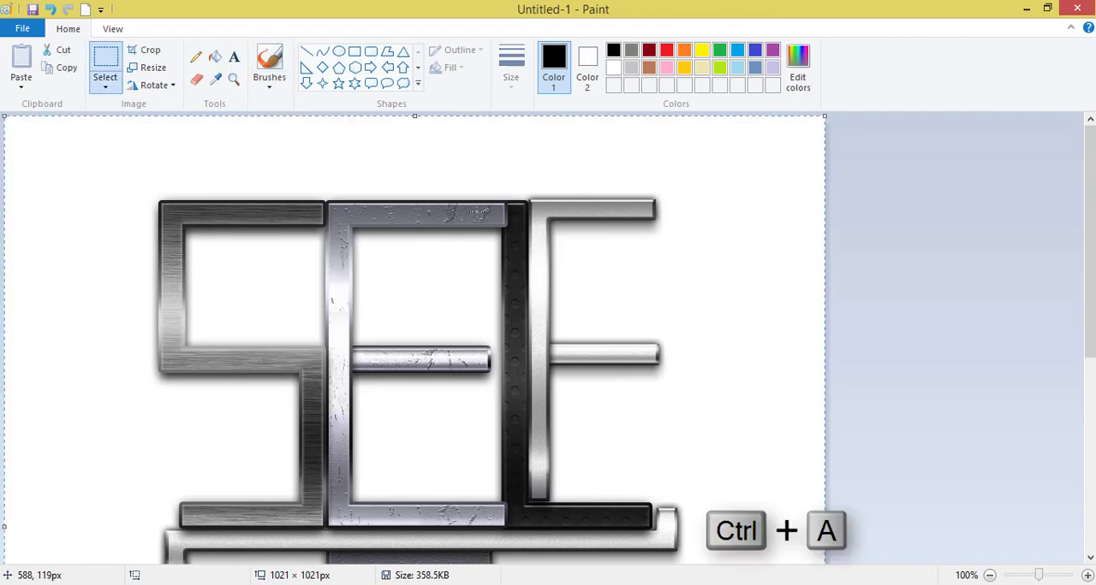
key("ctrl+c")
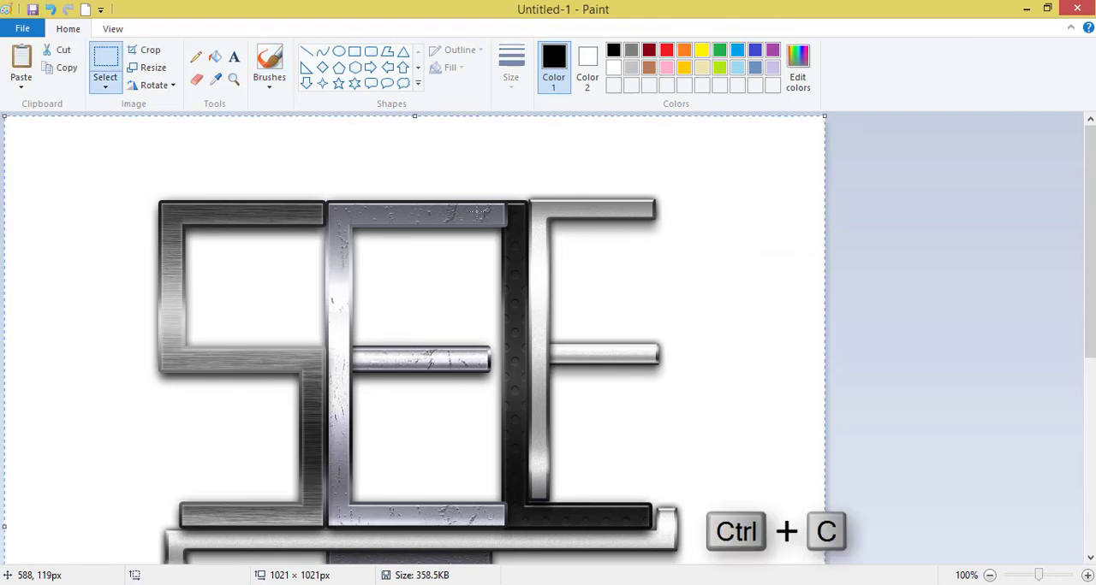
Switch to Drawing4 in AutoCAD and use PASTESPEC to insert the copied logo as Picture (Metafile), outside the title block
mouse_move(330, 581)
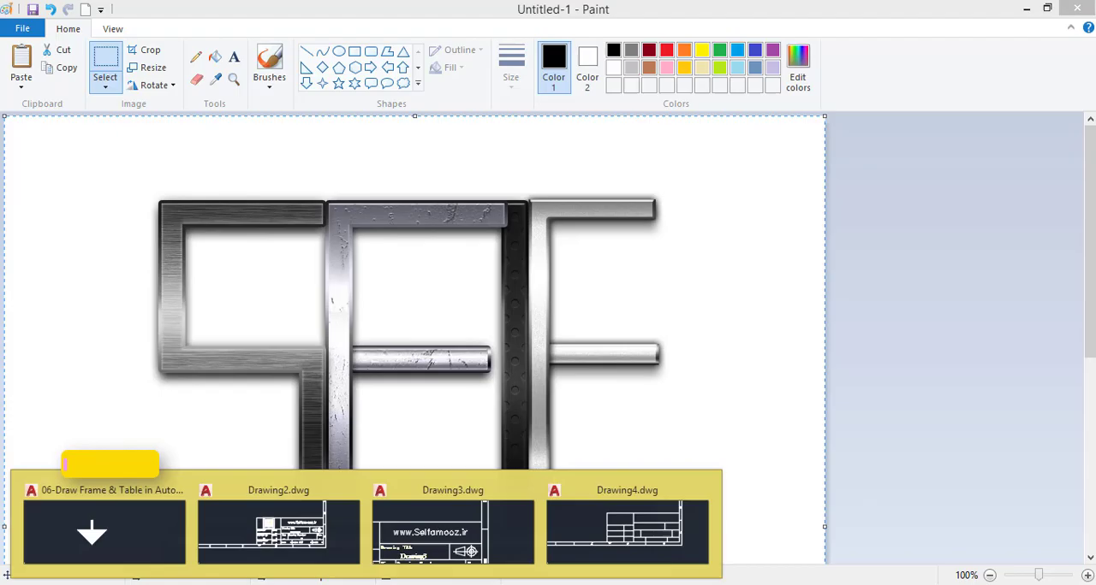
left_click(625, 522)
type("paste")
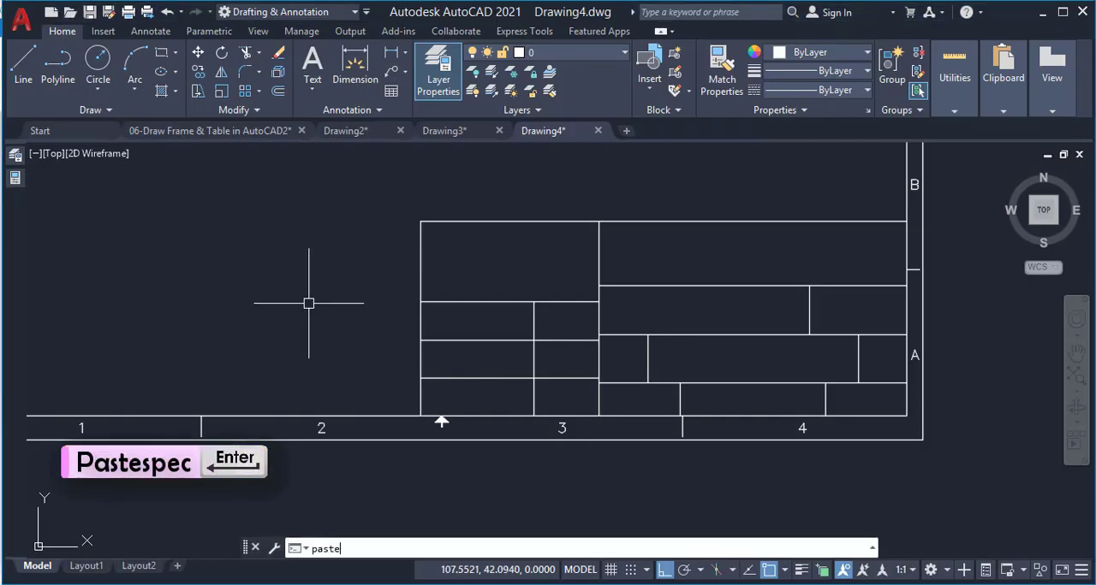
type("spec")
key("Return")
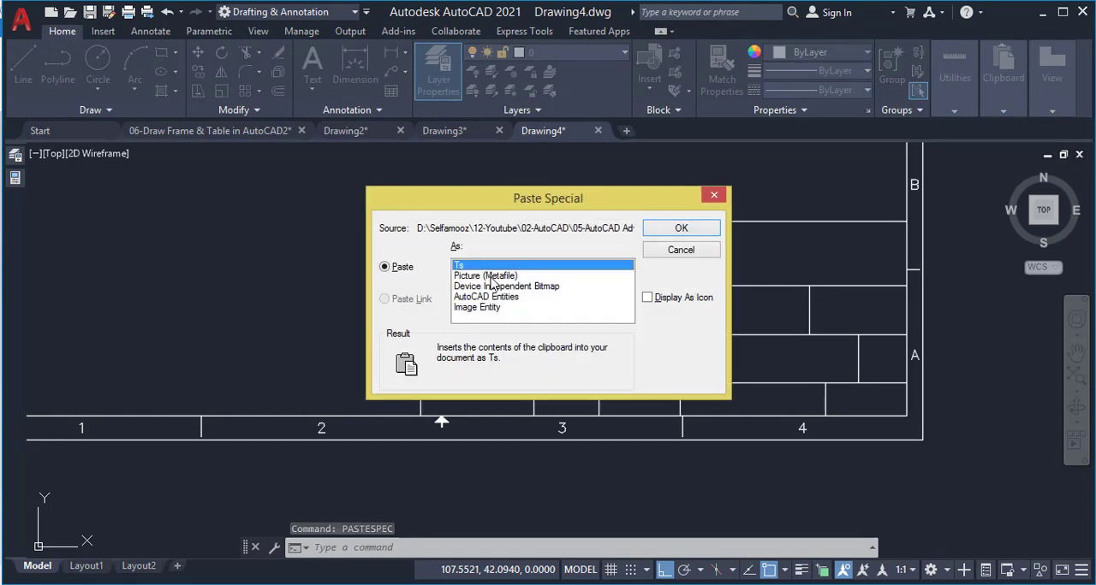
left_click(514, 275)
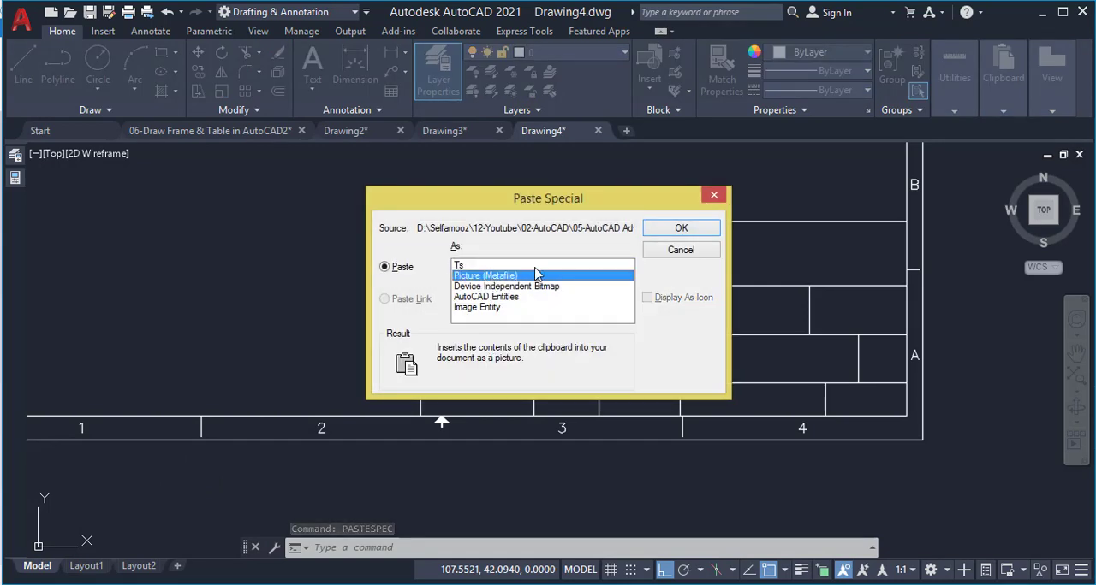
left_click(656, 231)
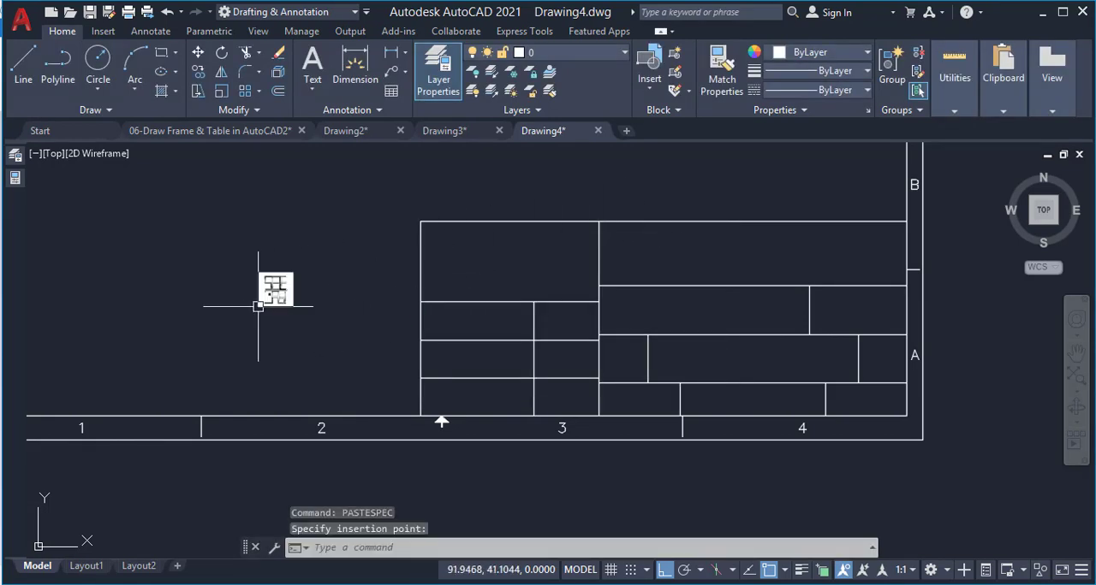
Move the logo picture freely, with ortho off, into the title block's upper-left cell
scroll(271, 287, "up", 2)
left_click(273, 282)
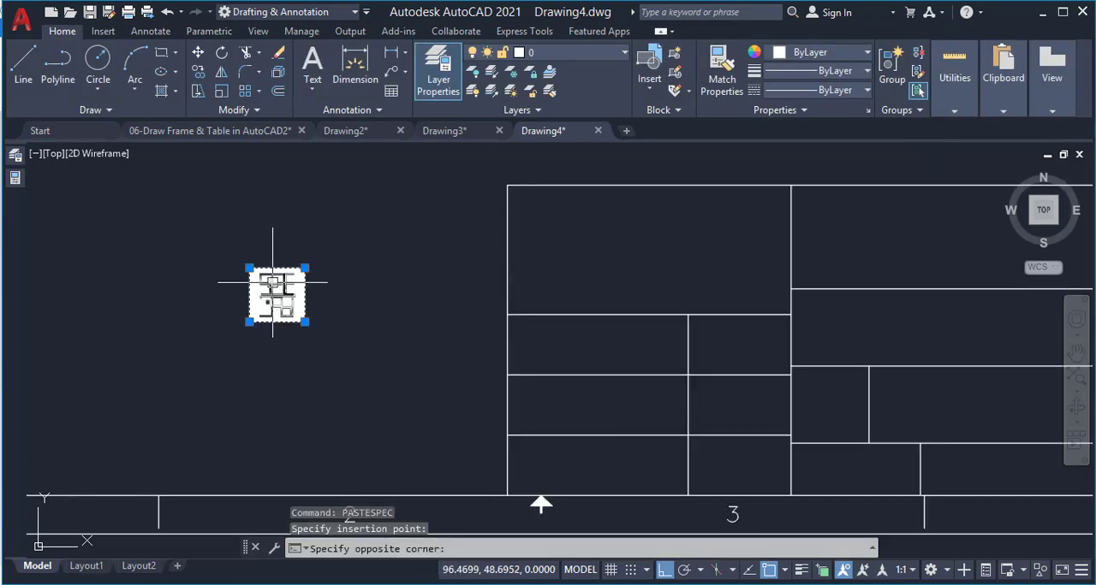
type("m")
key("Return")
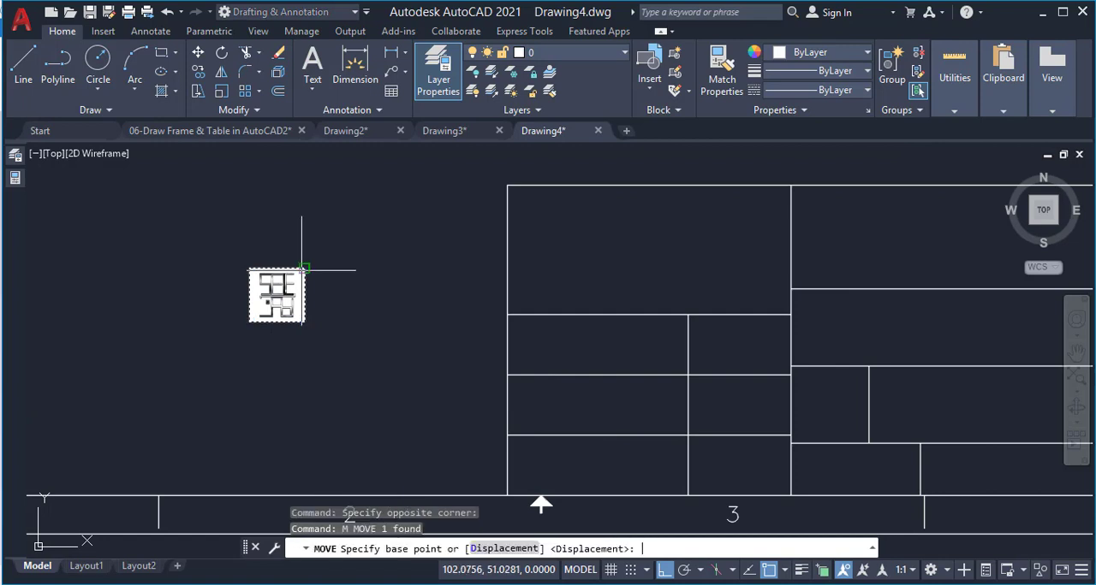
left_click(275, 280)
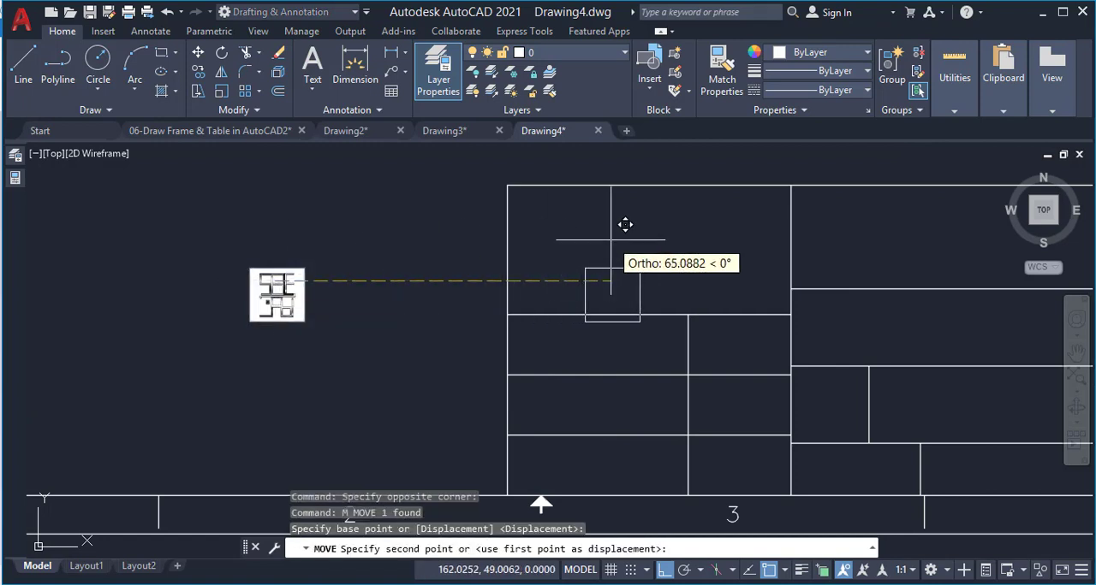
key("F8")
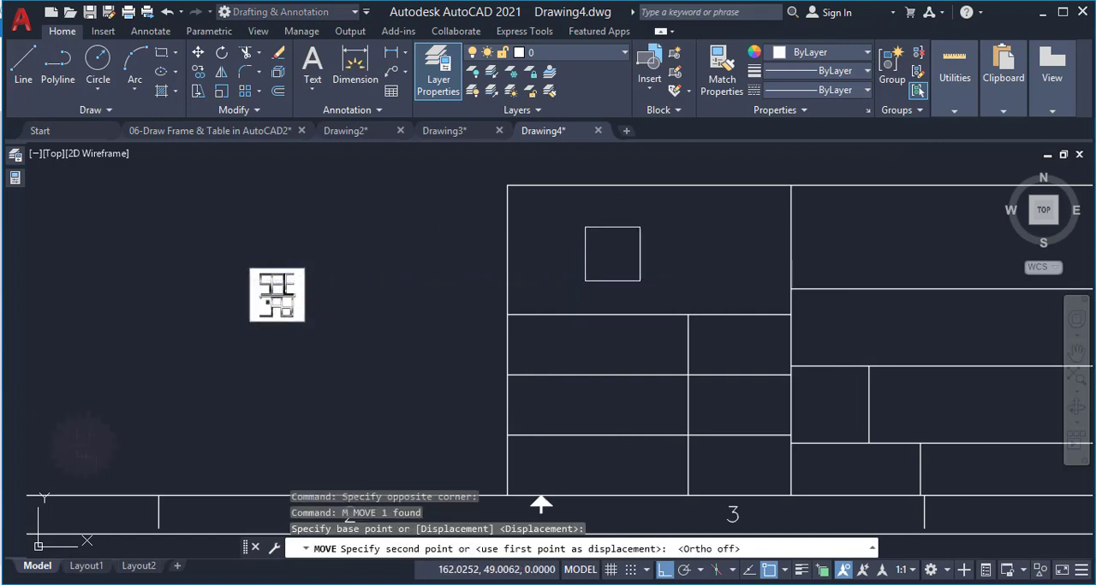
left_click(644, 227)
Move the logo by the midpoint of its top edge onto the cell's upper line
left_click(647, 233)
type("m")
key("Return")
left_click(646, 215)
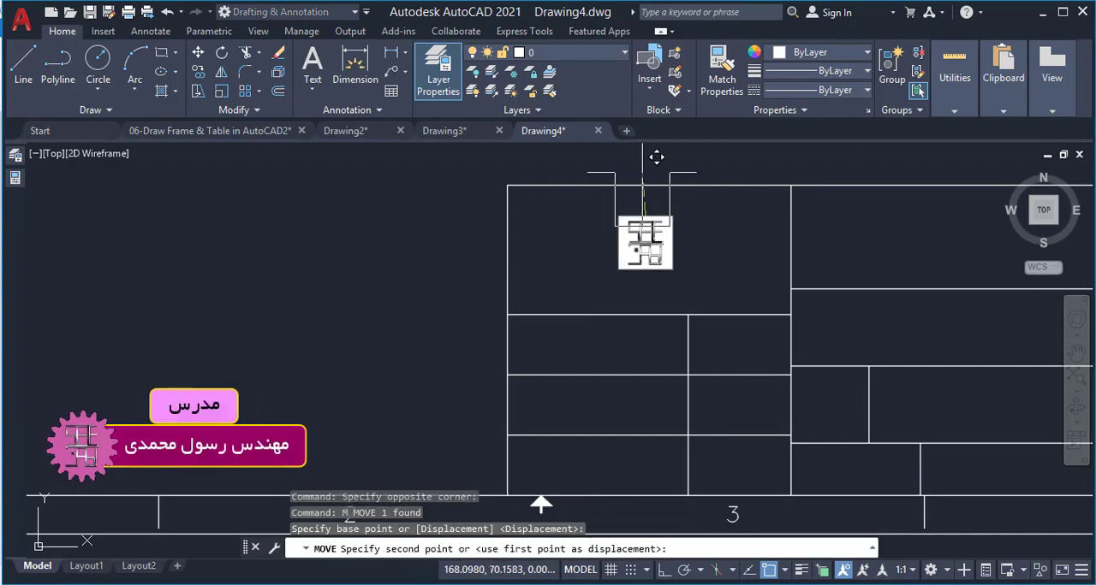
left_click(647, 186)
Stretch the logo by its lower corners, using a Nearest snap, so it fills the full height of the cell
left_click(669, 239)
left_click(673, 240)
left_click(788, 354)
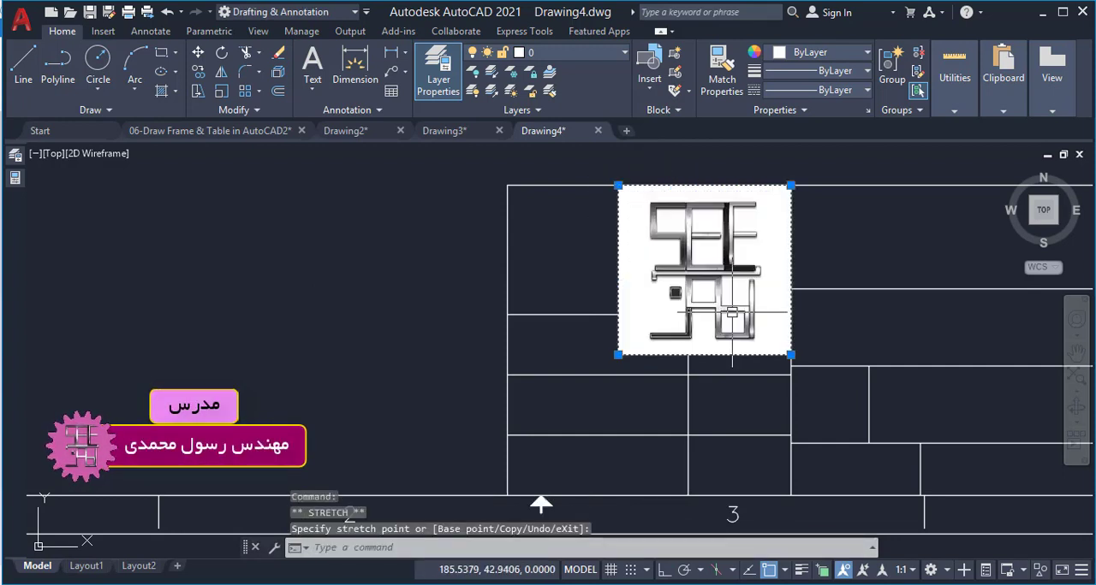
left_click(618, 355)
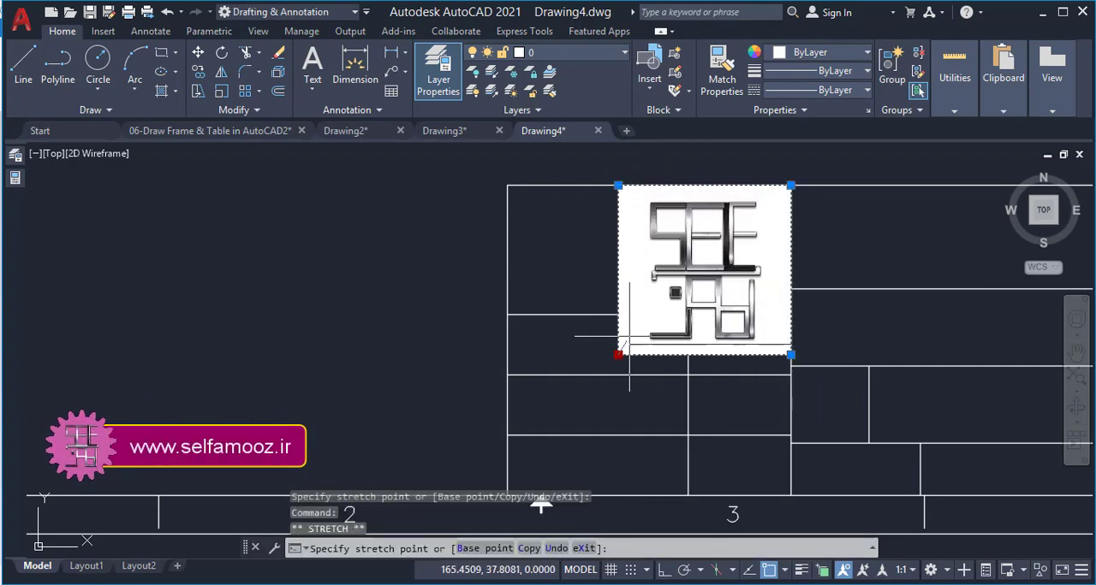
type("nea")
key("Return")
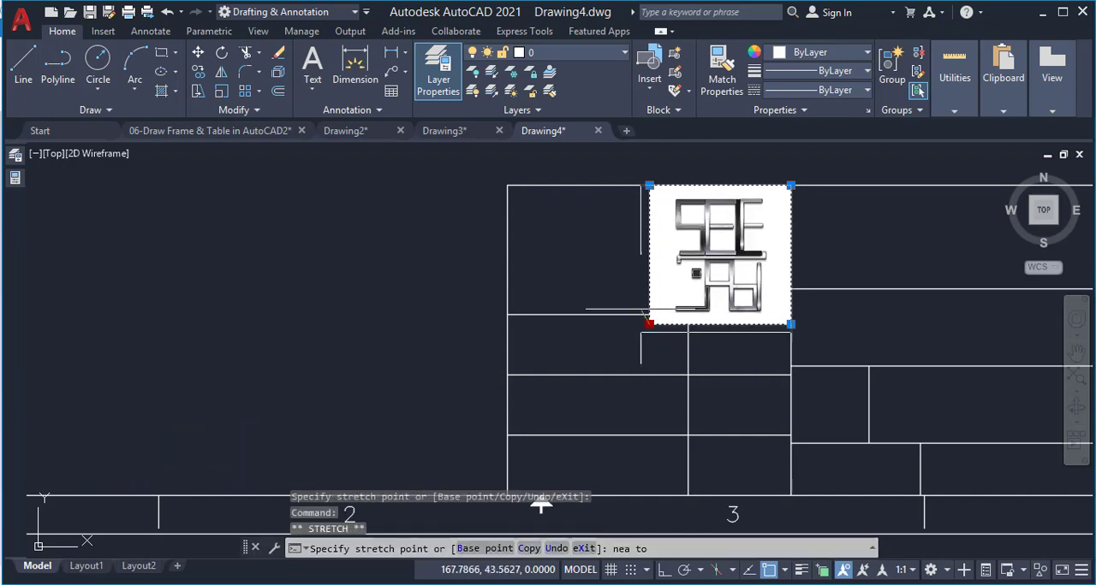
left_click(659, 315)
Move the logo sideways by its lower edge to centre it in the title block's upper-left cell
type("m")
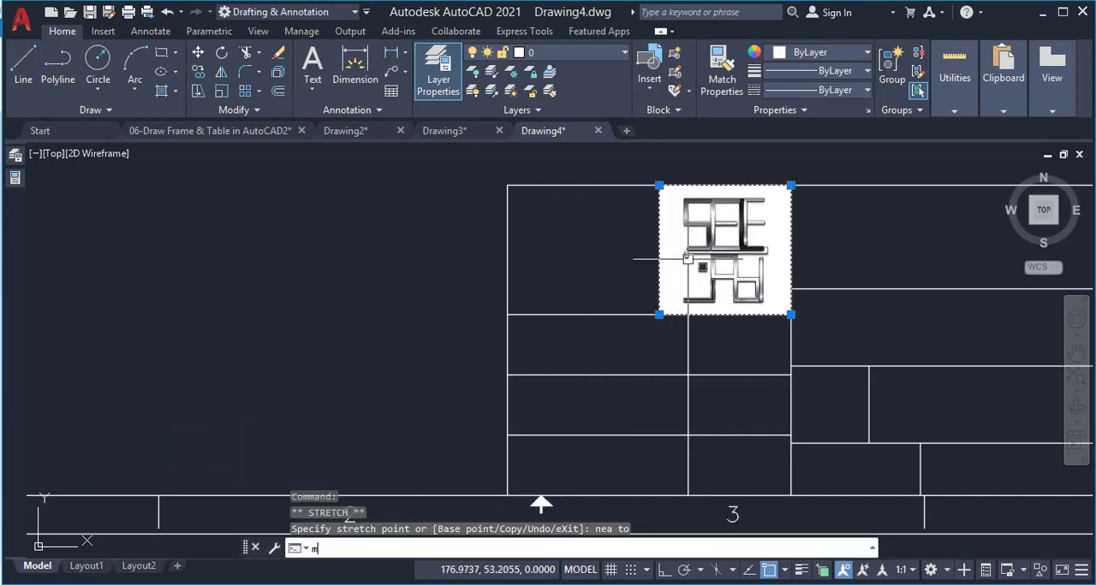
key("Return")
left_click(714, 314)
scroll(639, 312, "down", 5)
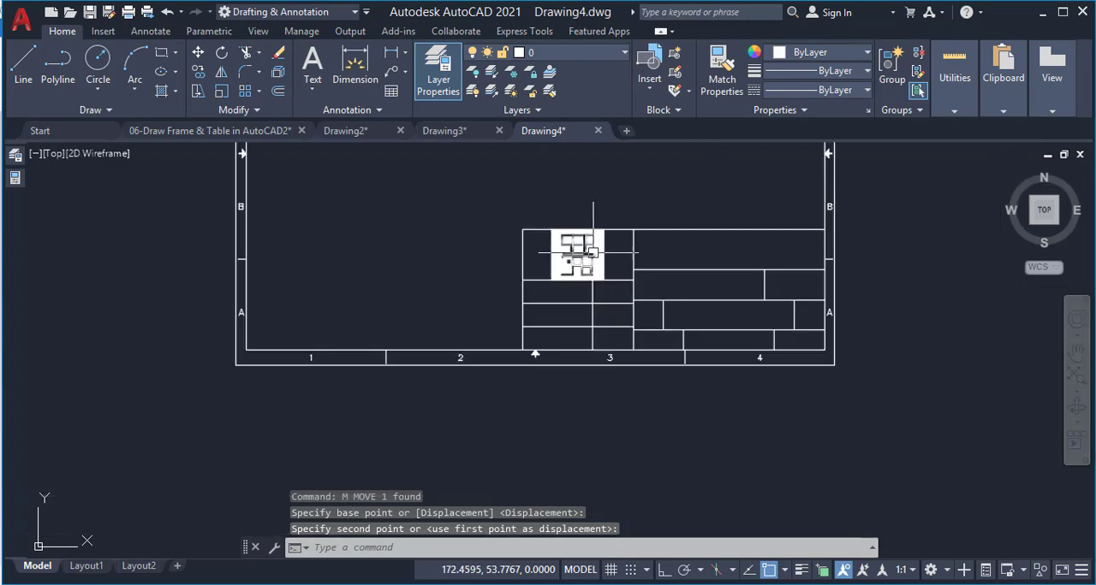
scroll(591, 227, "up", 5)
key("Escape")
key("Escape")
scroll(608, 242, "down", 5)
scroll(503, 280, "up", 5)
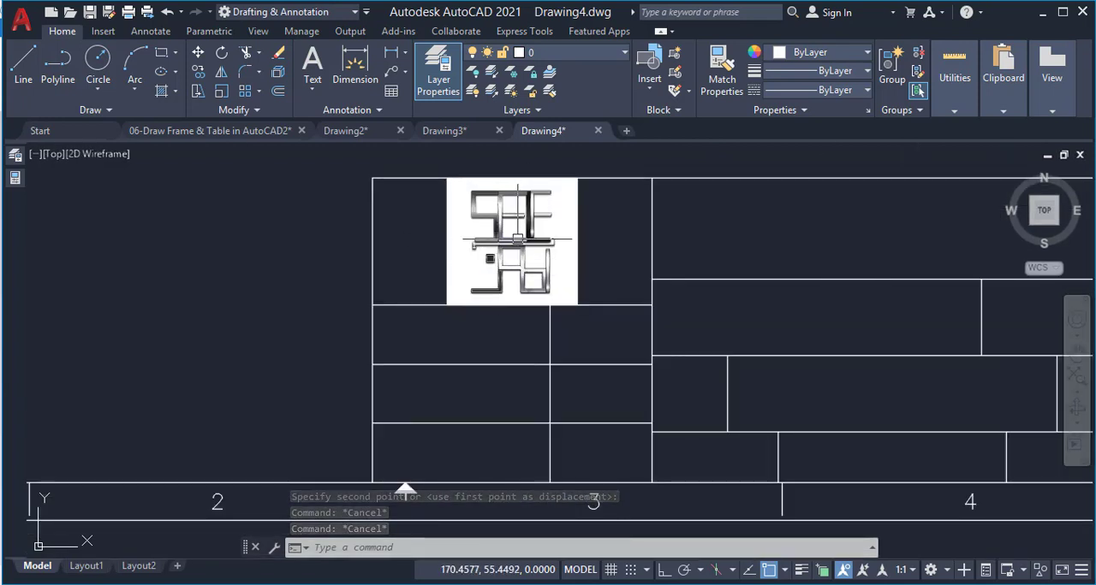
Scale the logo by 0.9 about the cell's centre, taken midway between two opposite corners of the cell
left_click(517, 240)
type("sc")
key("Return")
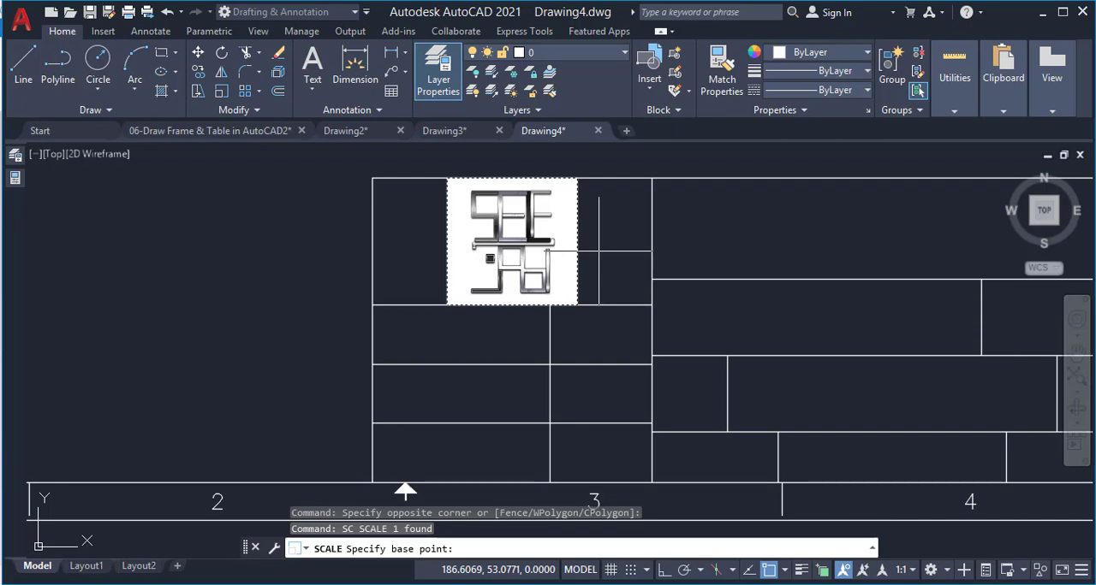
key("Return")
left_click(652, 178)
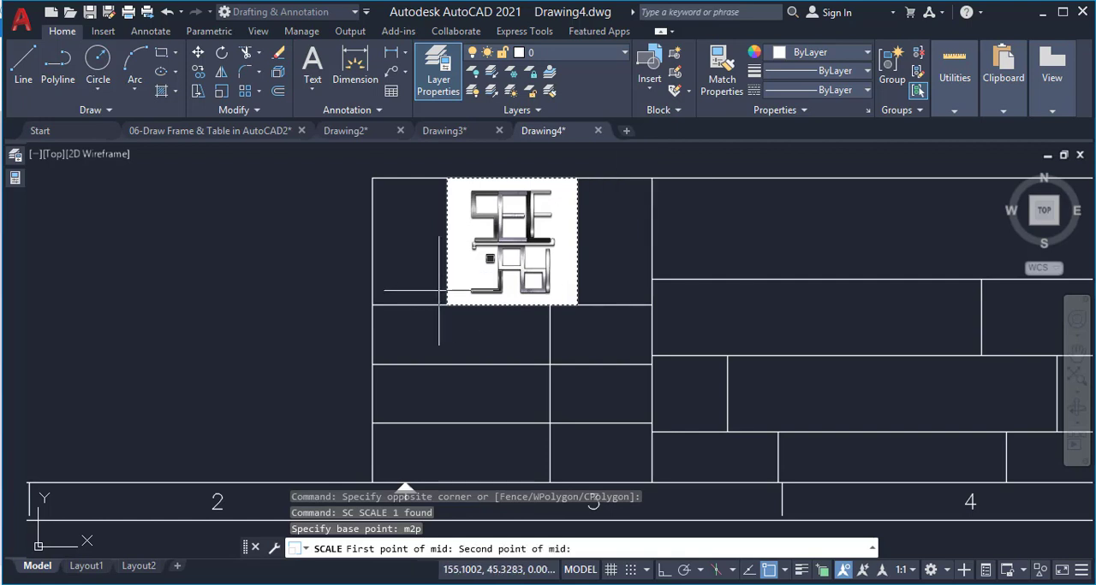
left_click(372, 304)
type(".9")
key("Return")
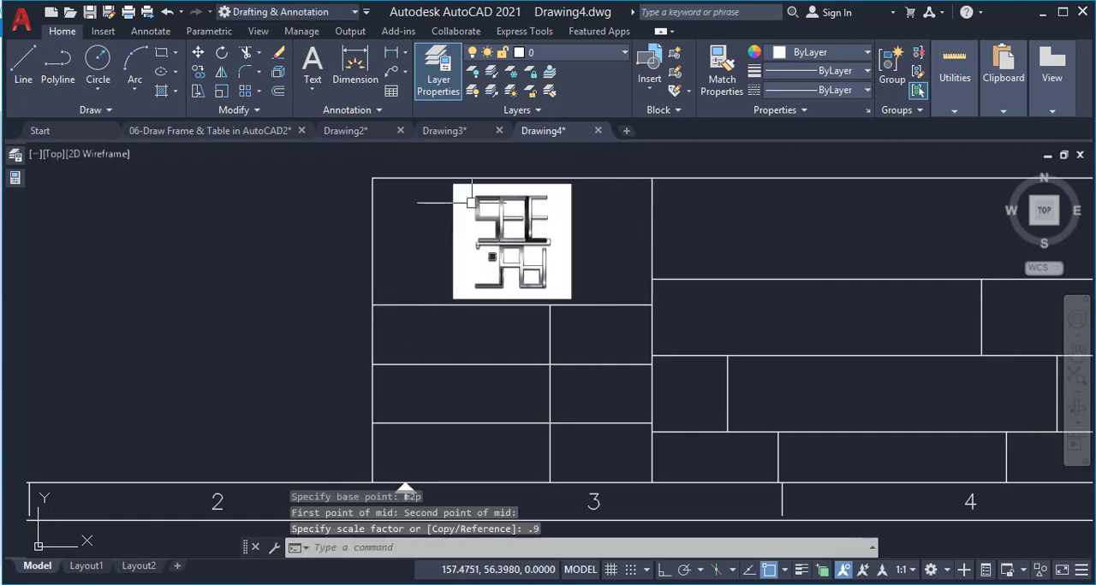
scroll(487, 291, "down", 2)
scroll(497, 307, "up", 2)
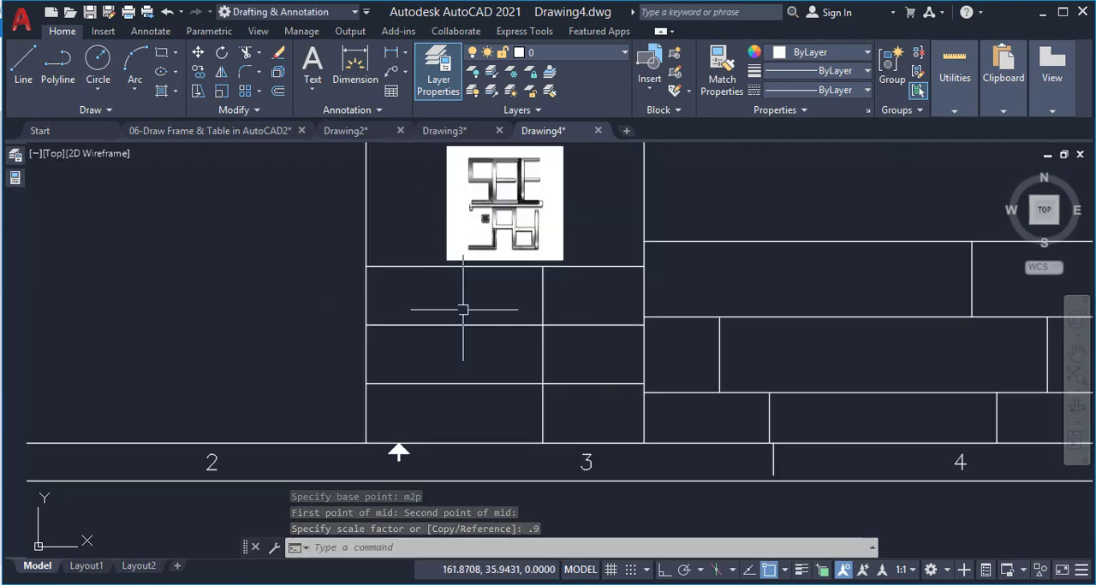
Examine the logo cell and text labels of the finished title block in Drawing2, and return to Drawing4
left_click(351, 130)
scroll(459, 328, "up", 4)
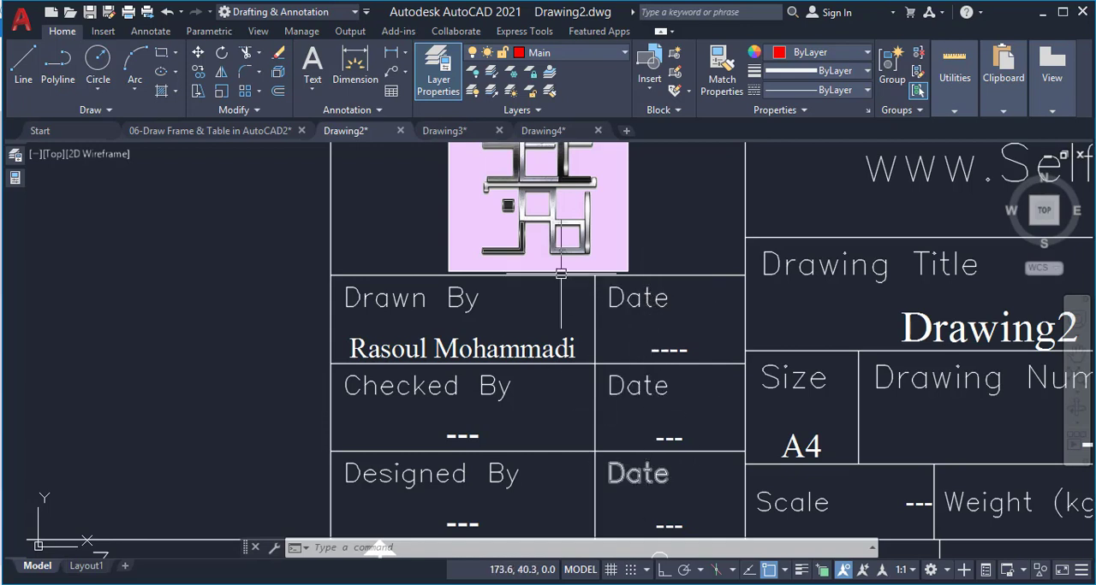
left_click(542, 130)
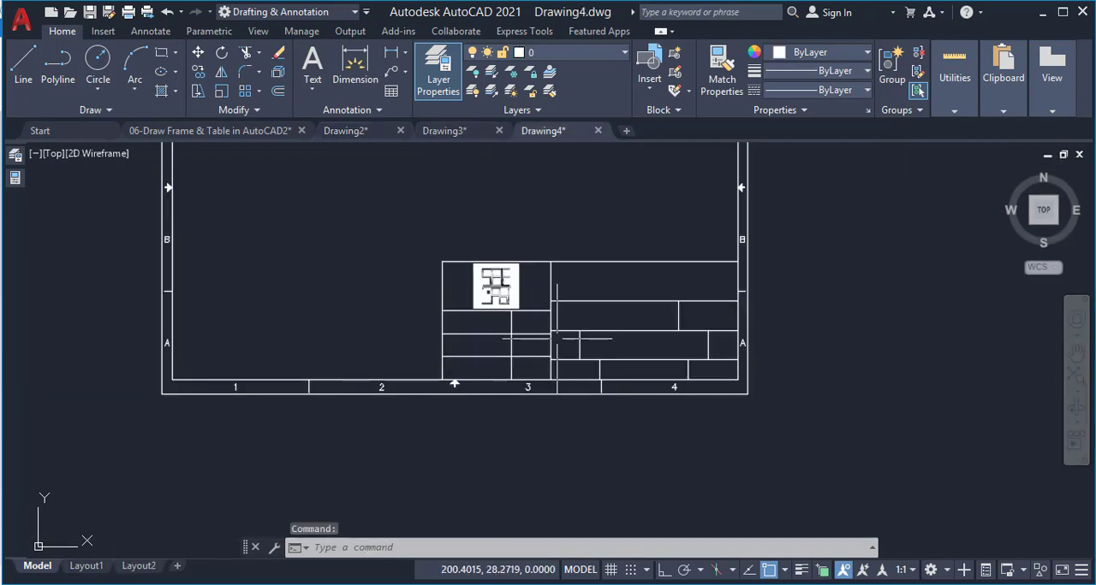
Assign all the title block's lines and the logo picture to the Table layer
left_click(754, 229)
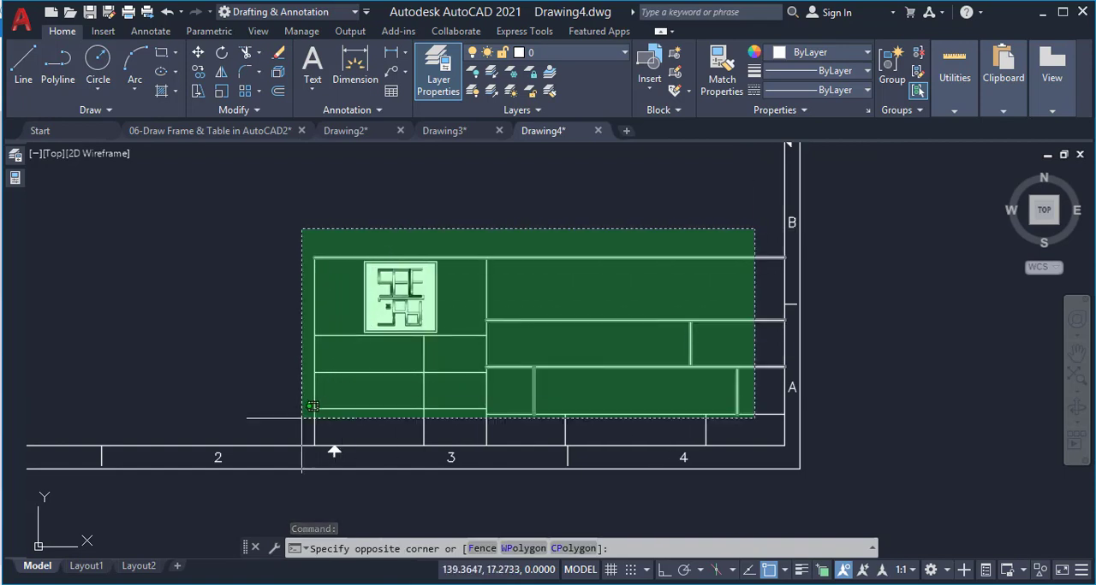
left_click(304, 413)
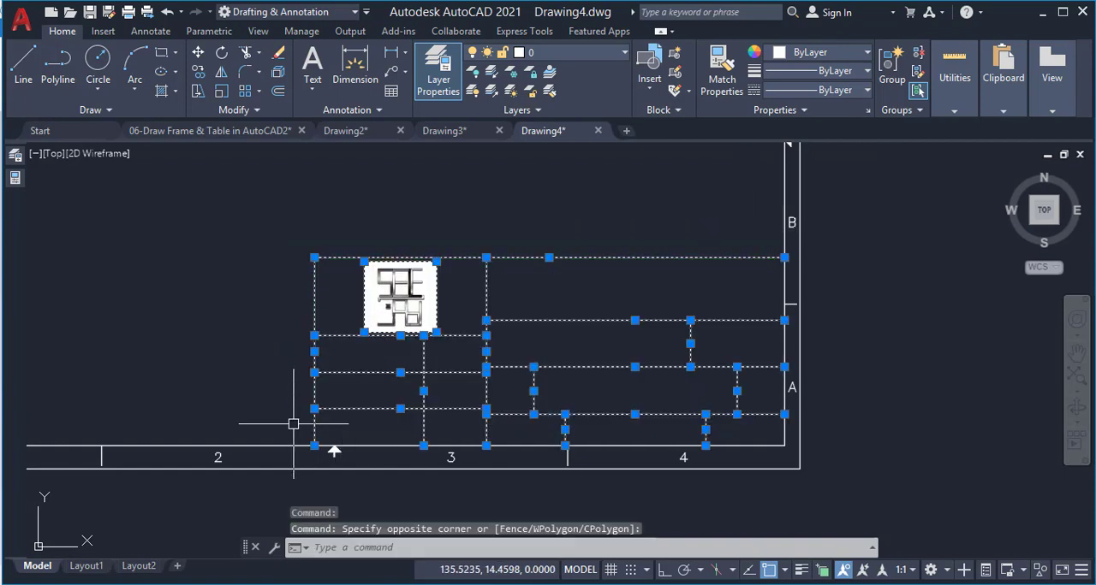
left_click(548, 60)
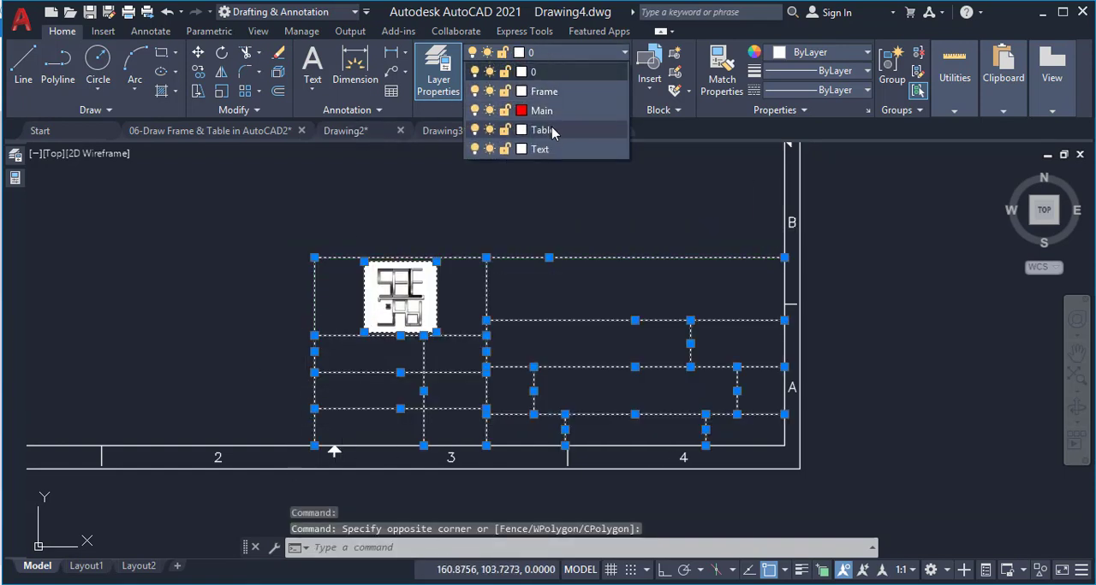
left_click(551, 126)
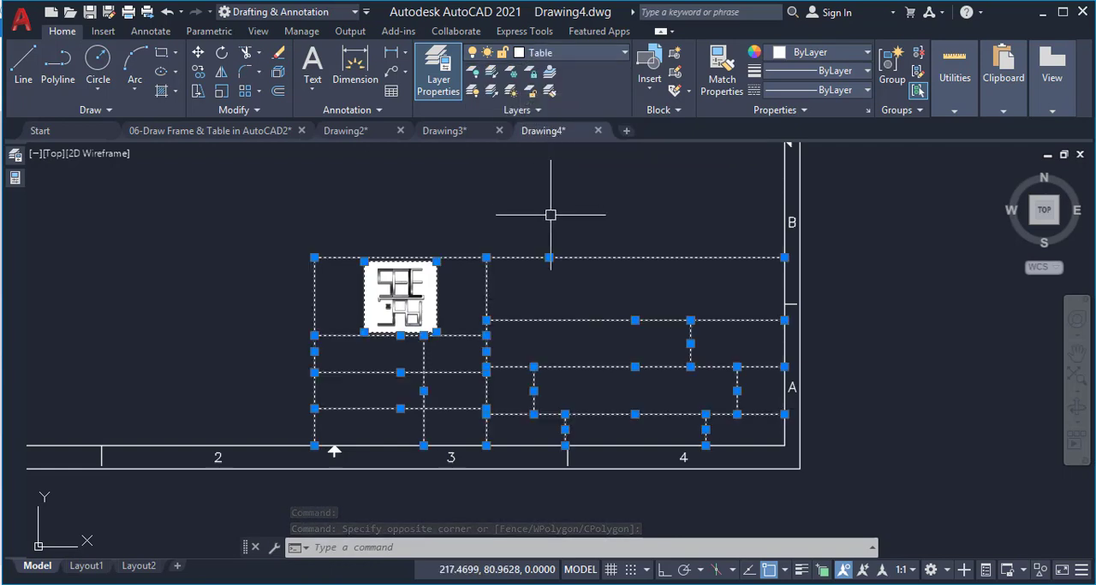
key("Escape")
key("Escape")
Make Text the current layer
scroll(335, 347, "up", 2)
left_click(569, 55)
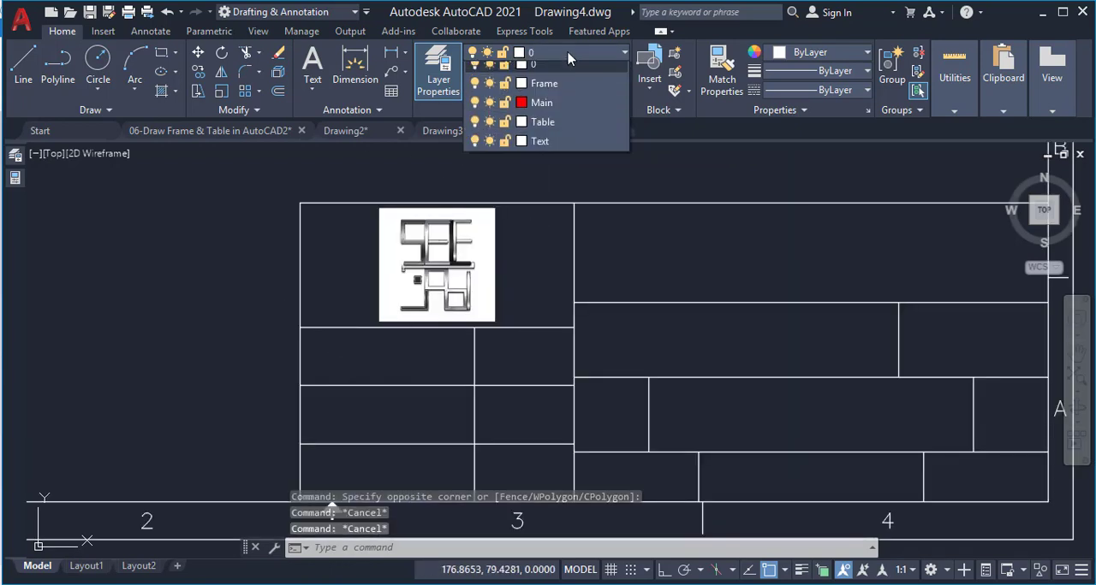
left_click(552, 141)
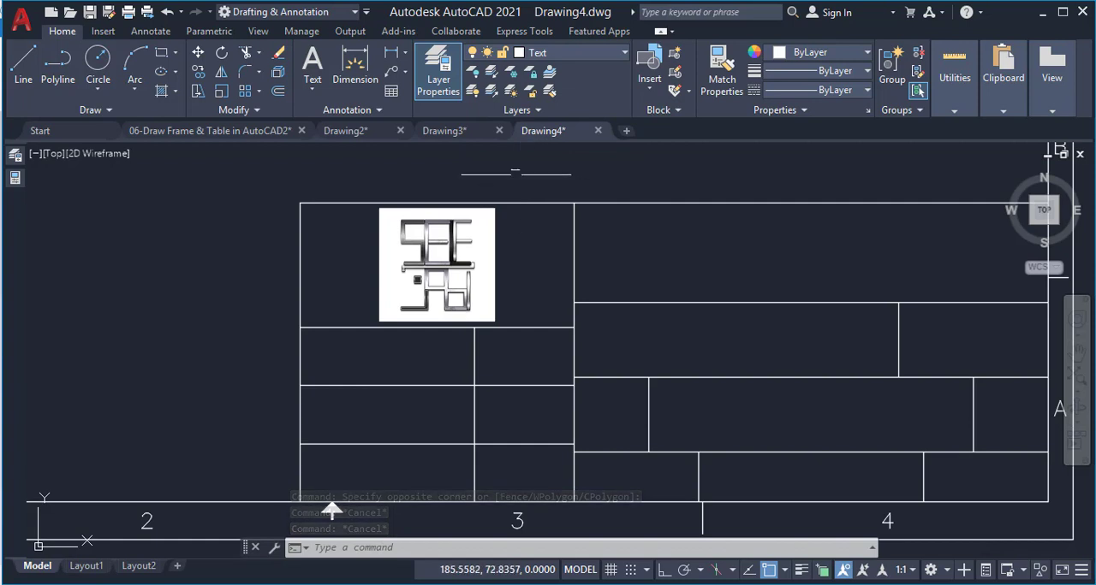
Make Text the current text style
scroll(487, 170, "down", 2)
scroll(337, 223, "up", 2)
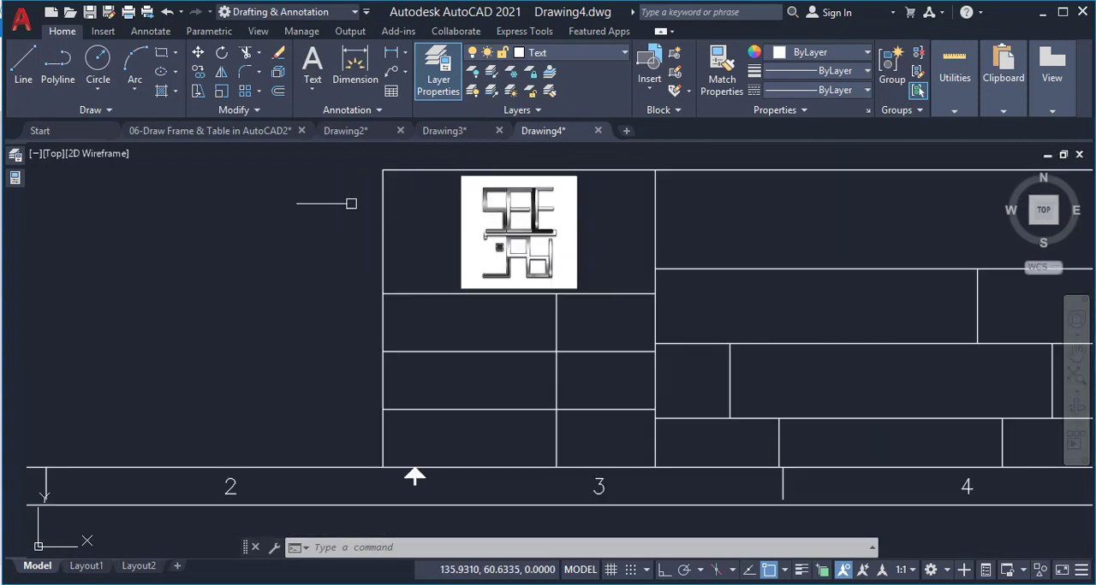
left_click(150, 32)
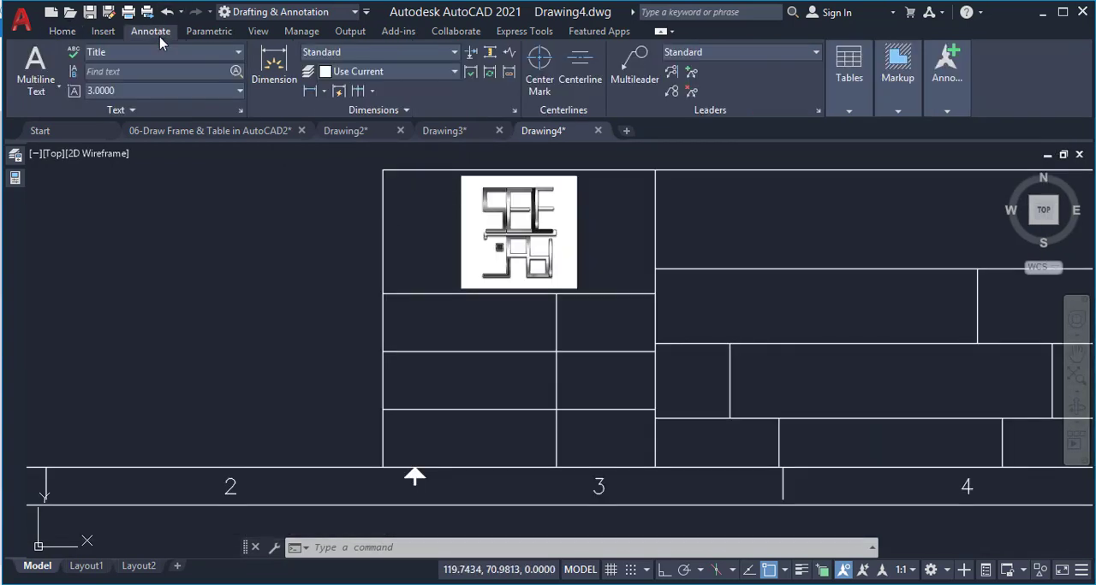
left_click(118, 53)
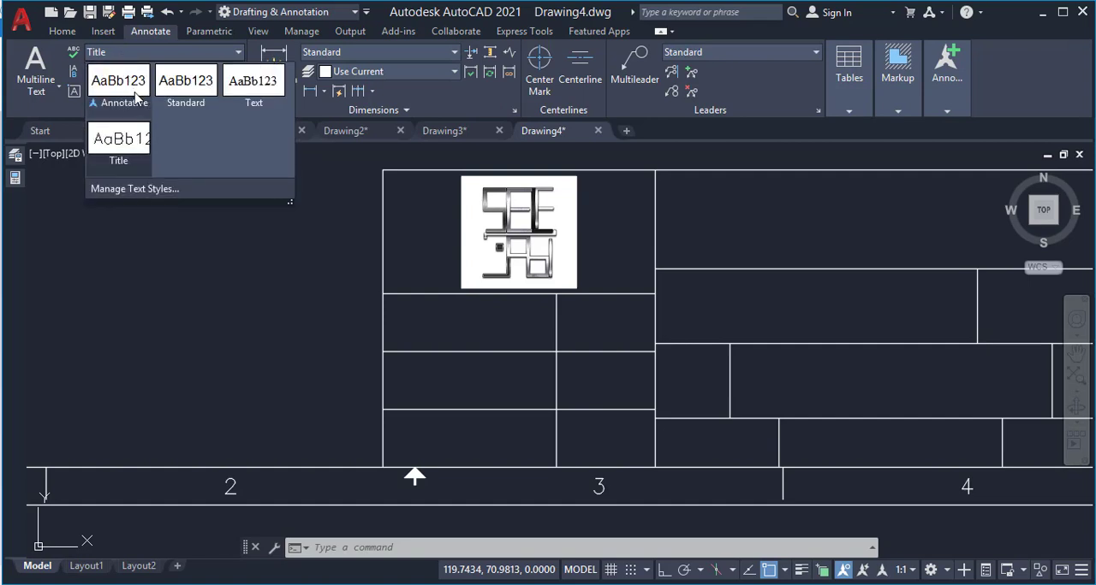
left_click(253, 86)
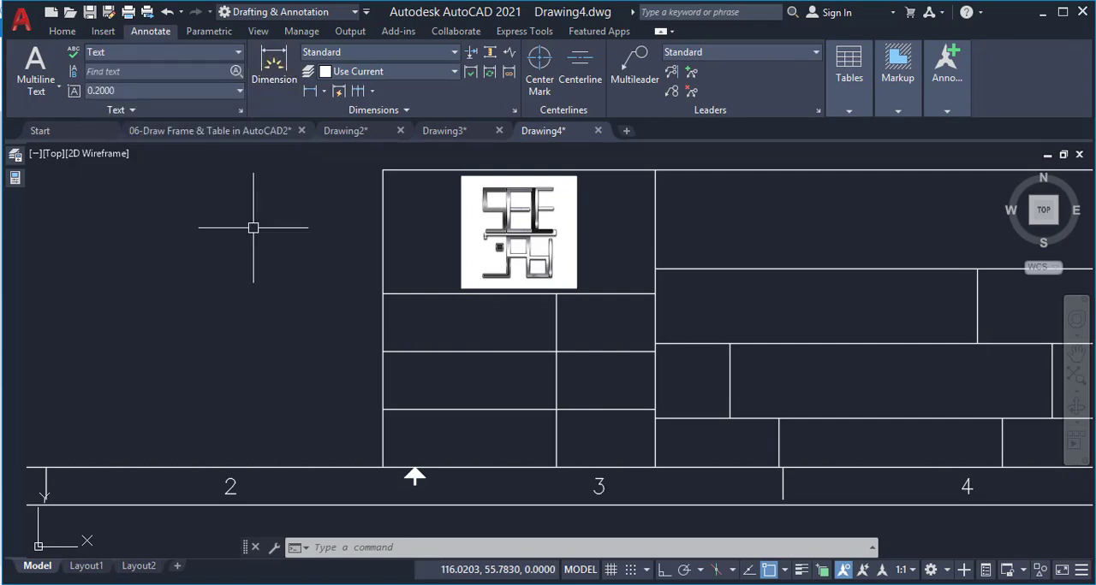
Place the single-line text "Drawn By:" beside the logo cell, outside the title block, with height 3 and rotation 0
type("dt")
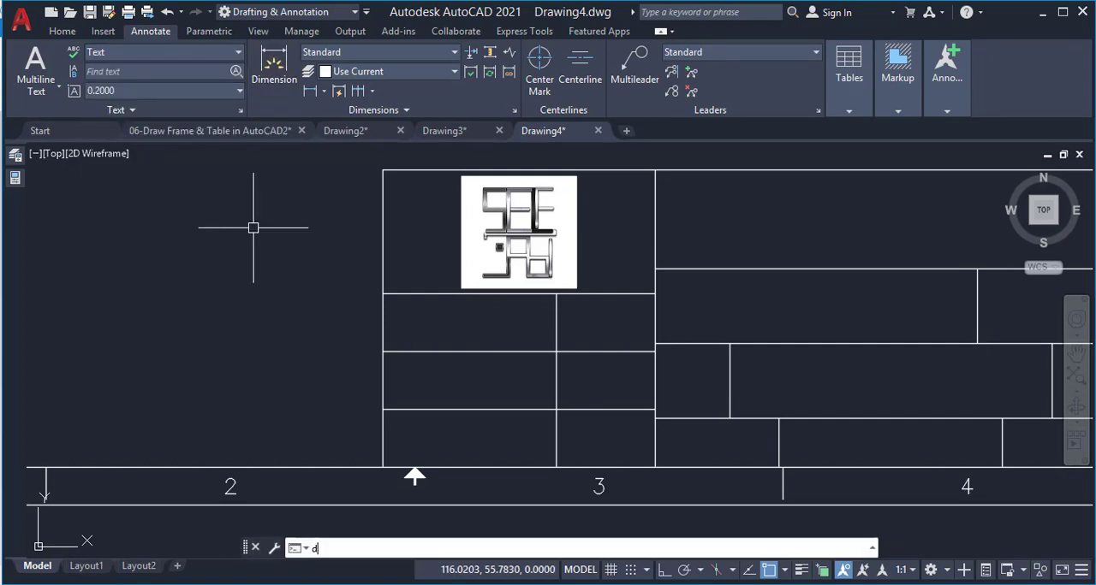
key("Return")
left_click(304, 272)
type("3")
key("Return")
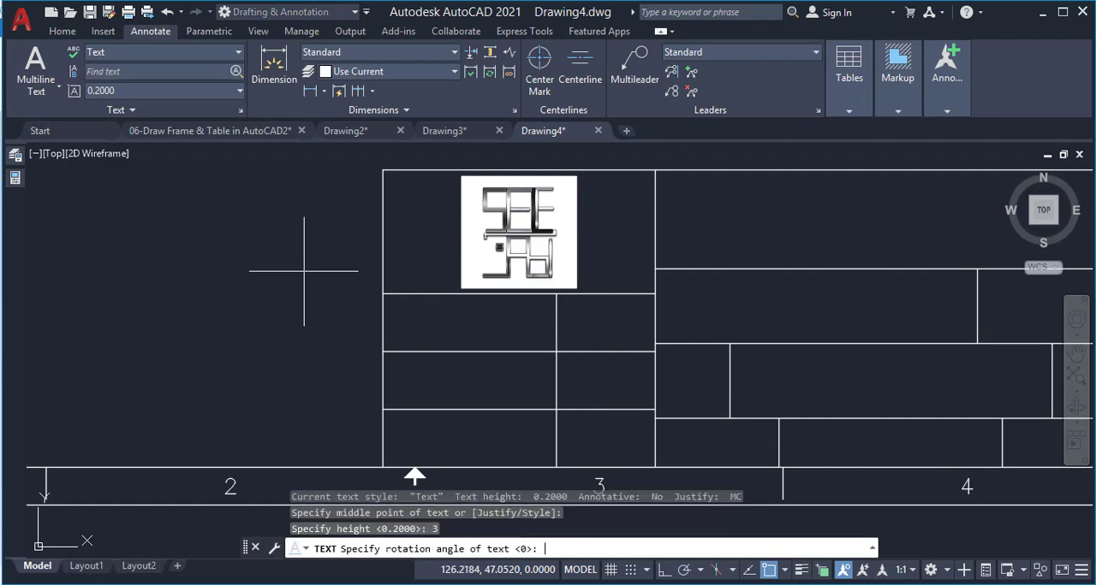
key("Return")
type("Draw")
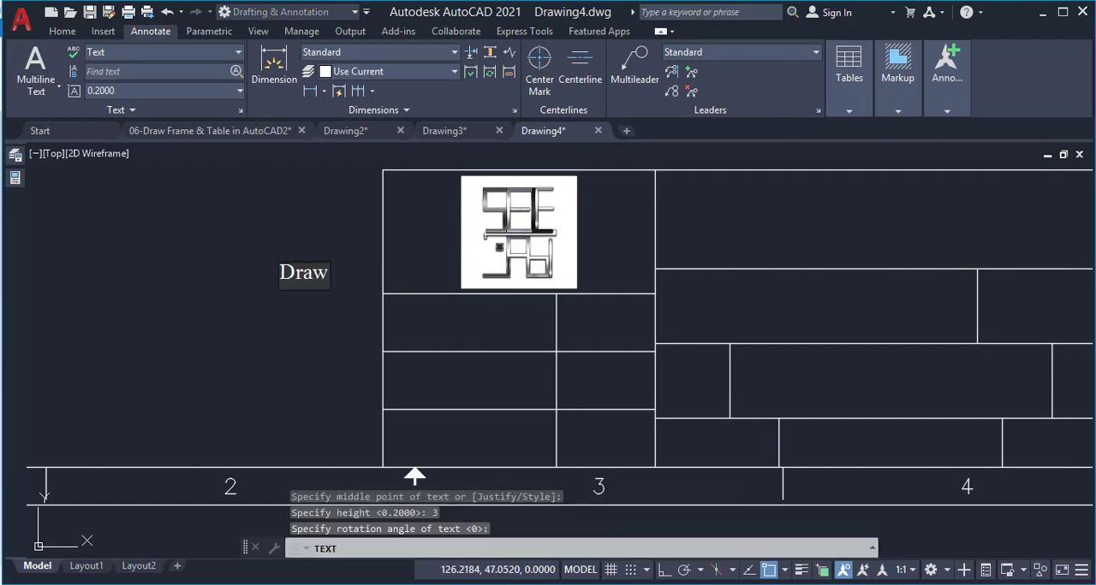
type("n By:")
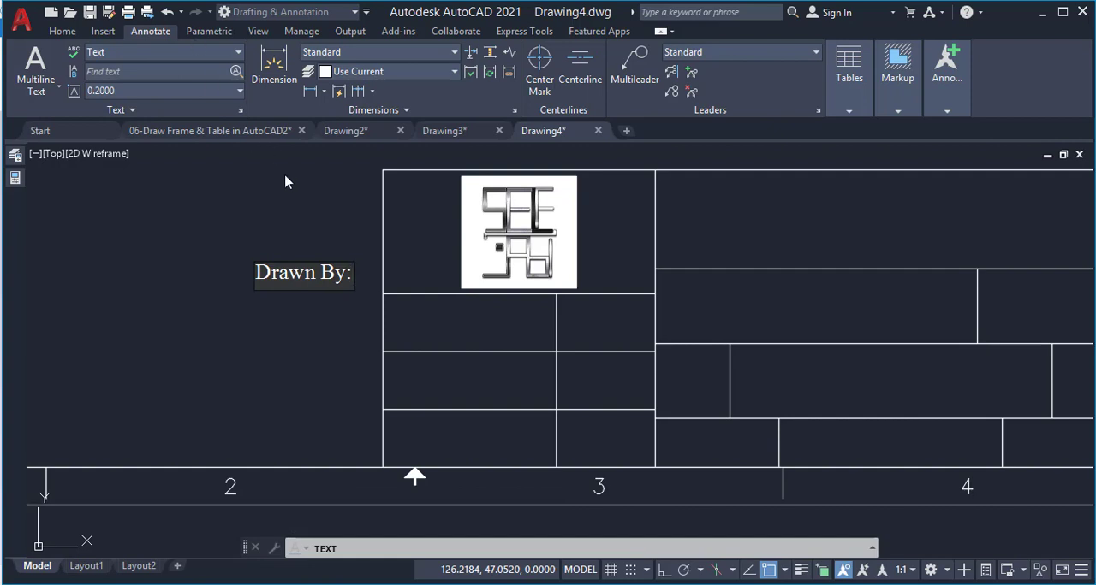
left_click(296, 220)
key("Escape")
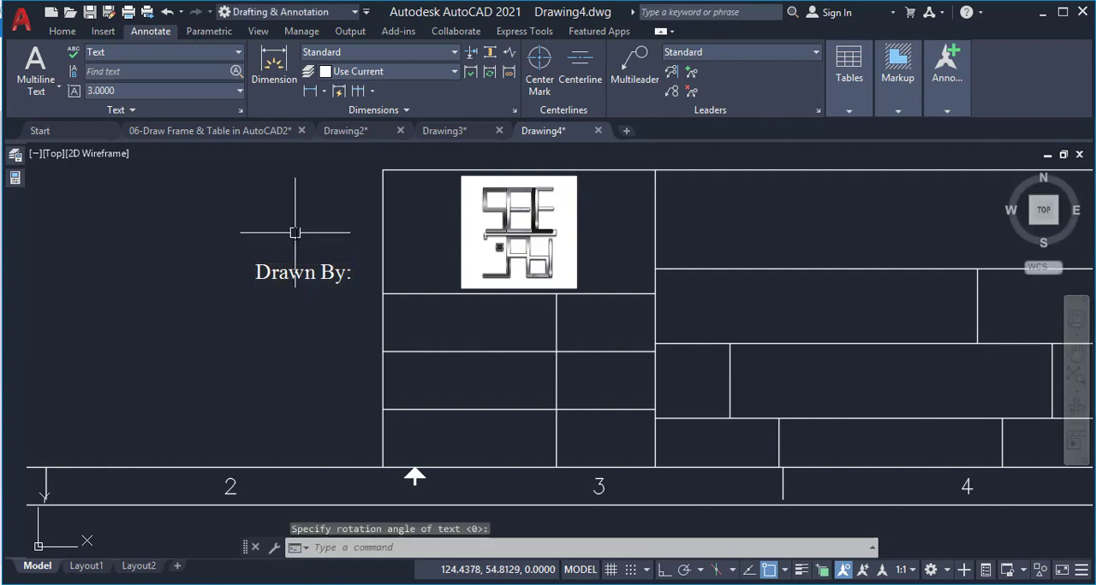
Change the "Drawn By:" text to the Title text style
left_click(295, 270)
left_click(163, 52)
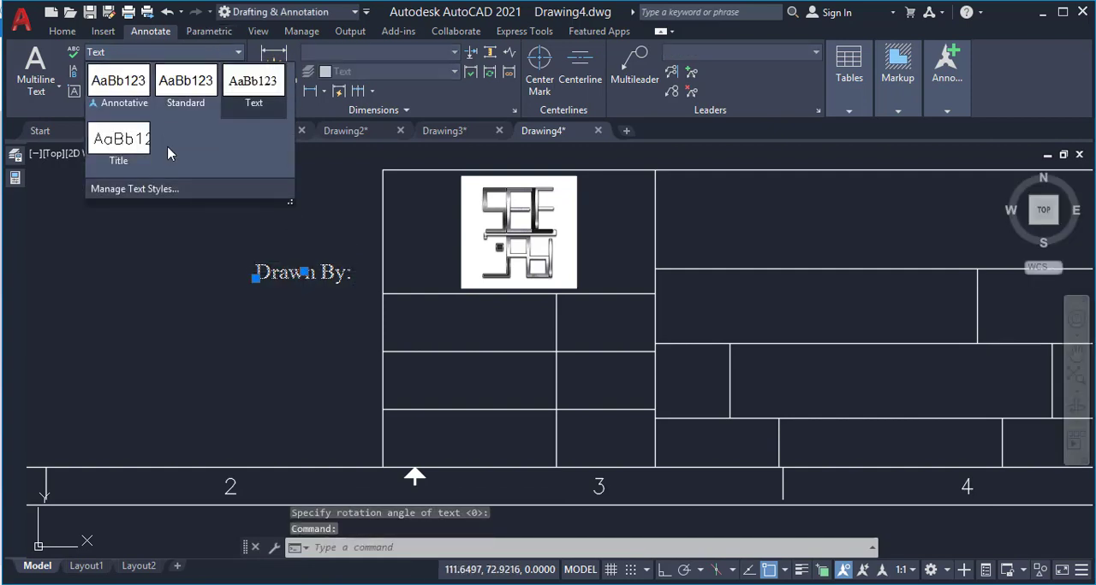
left_click(135, 147)
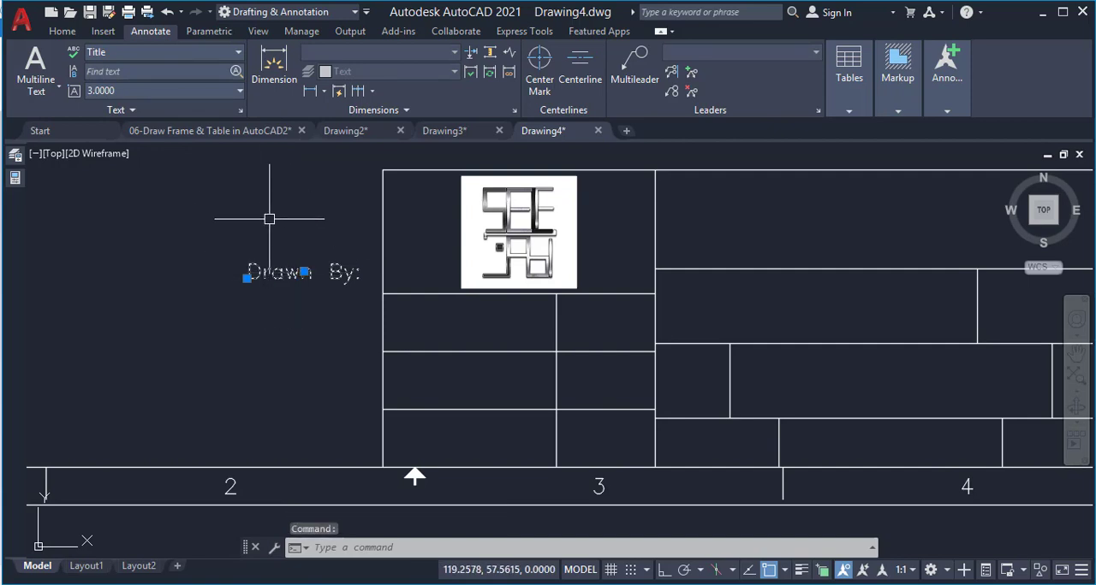
Set the justification of the "Drawn By:" text to Middle left
mouse_move(15, 190)
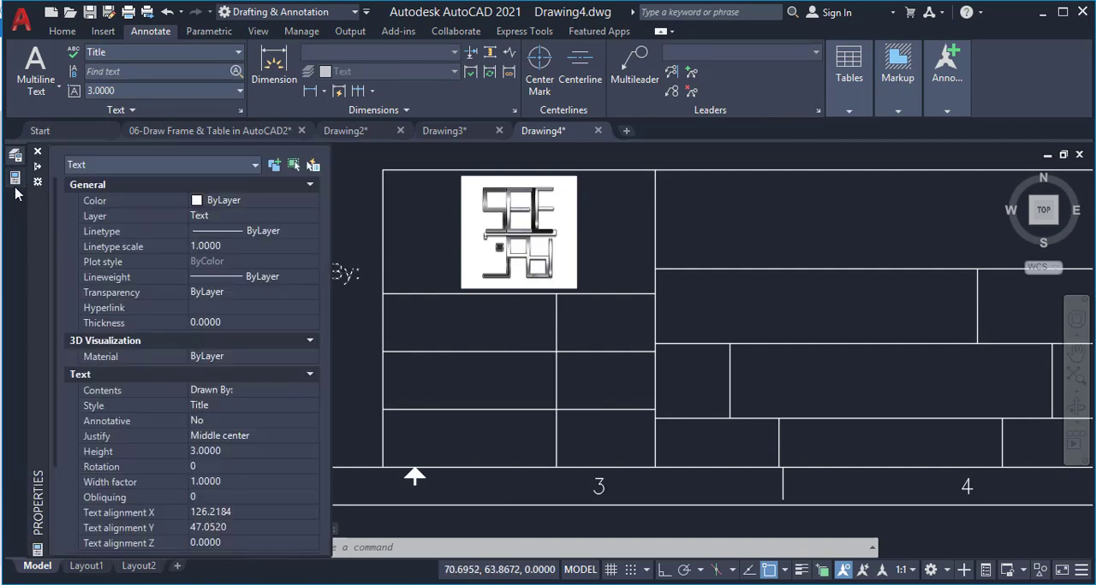
left_click(222, 437)
left_click(266, 438)
left_click(352, 287)
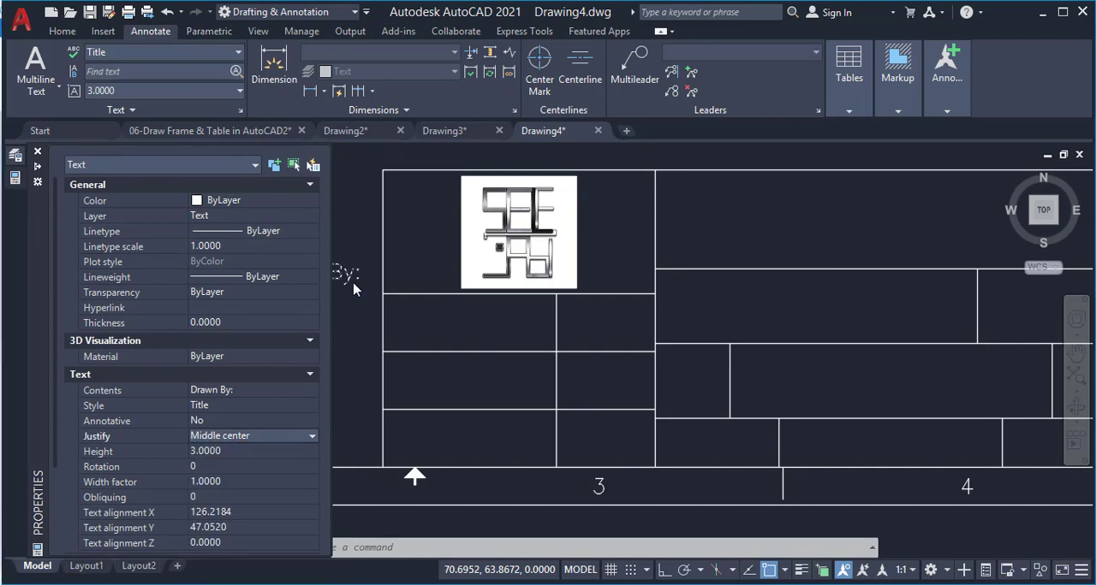
left_click(350, 302)
left_click(333, 257)
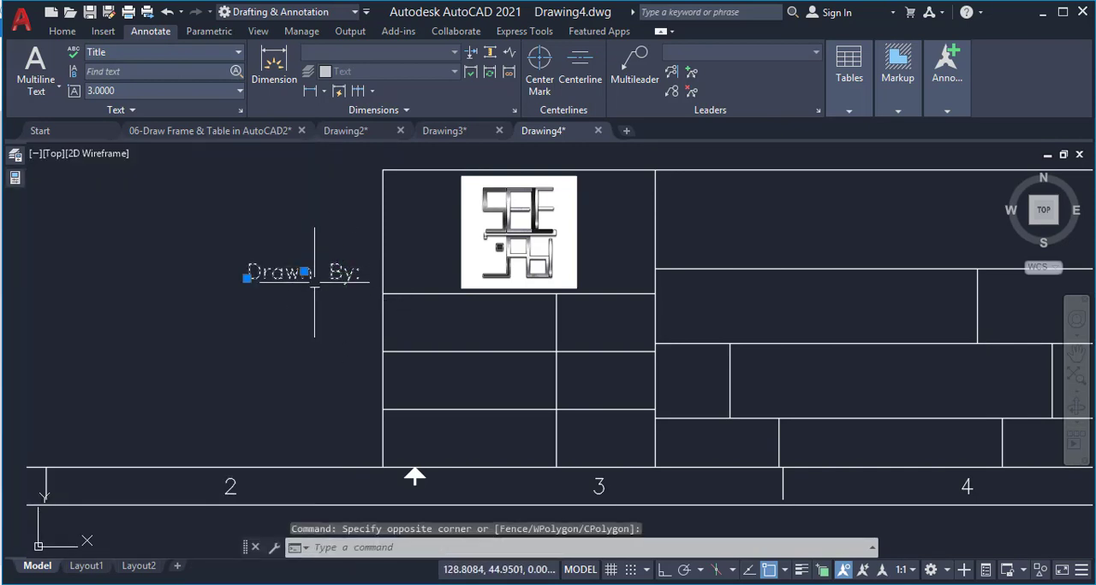
mouse_move(12, 202)
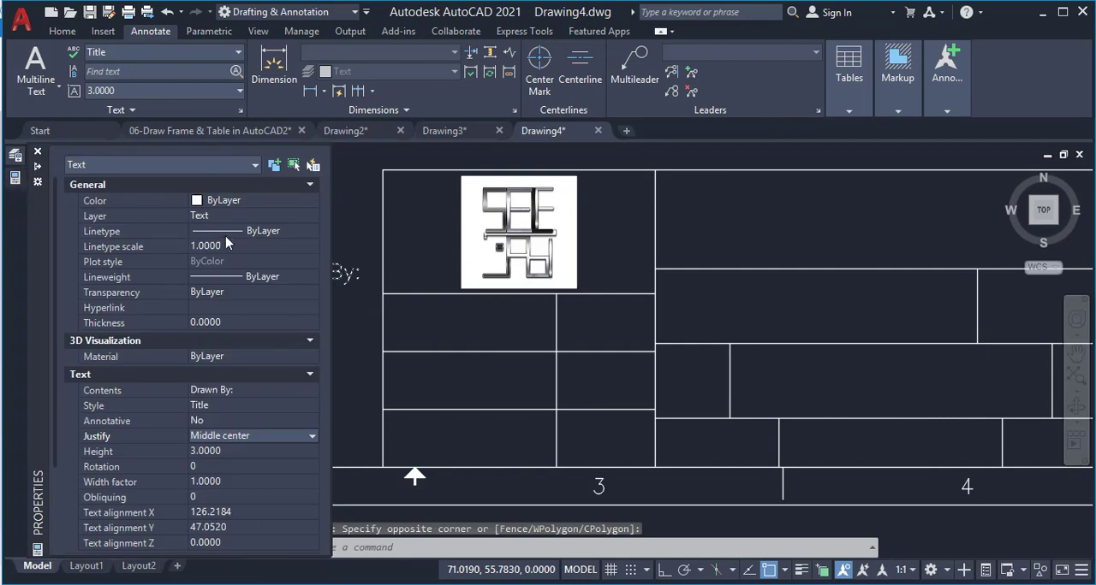
left_click(252, 436)
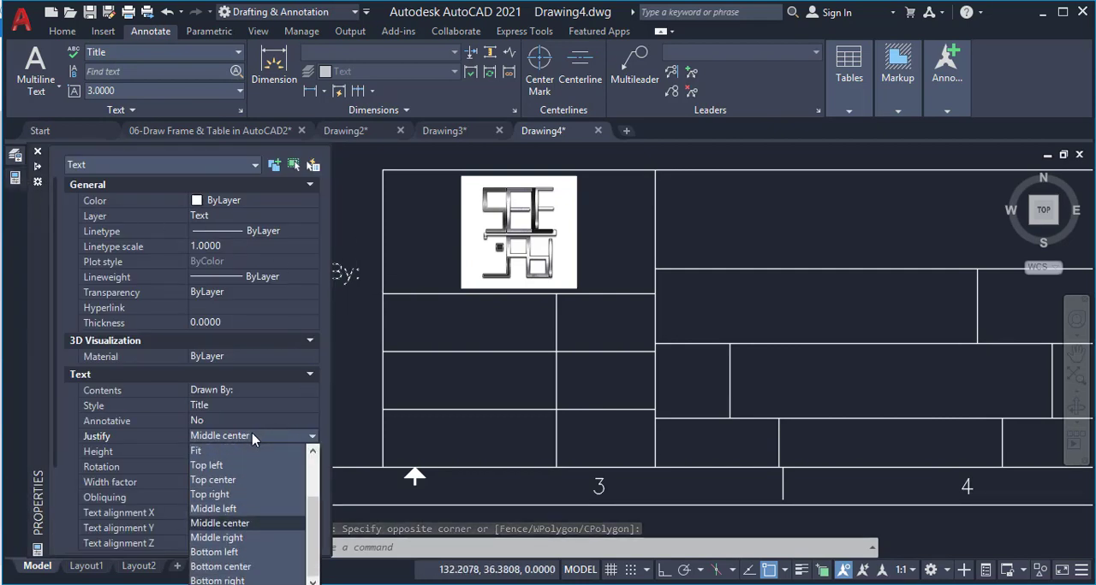
left_click(217, 511)
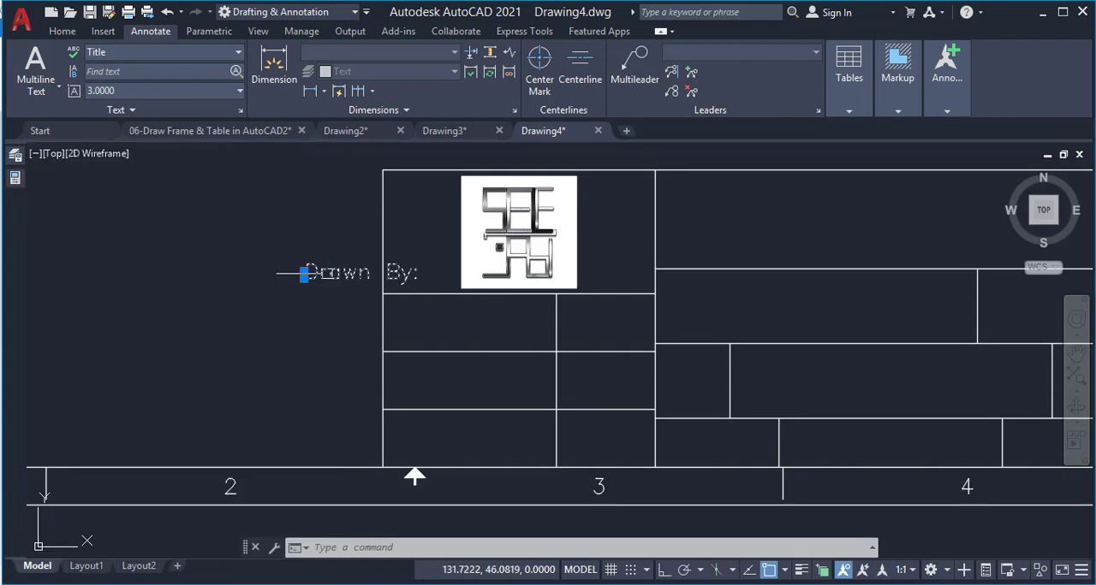
Move the "Drawn By:" text into the upper-left corner of the first cell below the logo
left_click(304, 272)
scroll(406, 309, "up", 4)
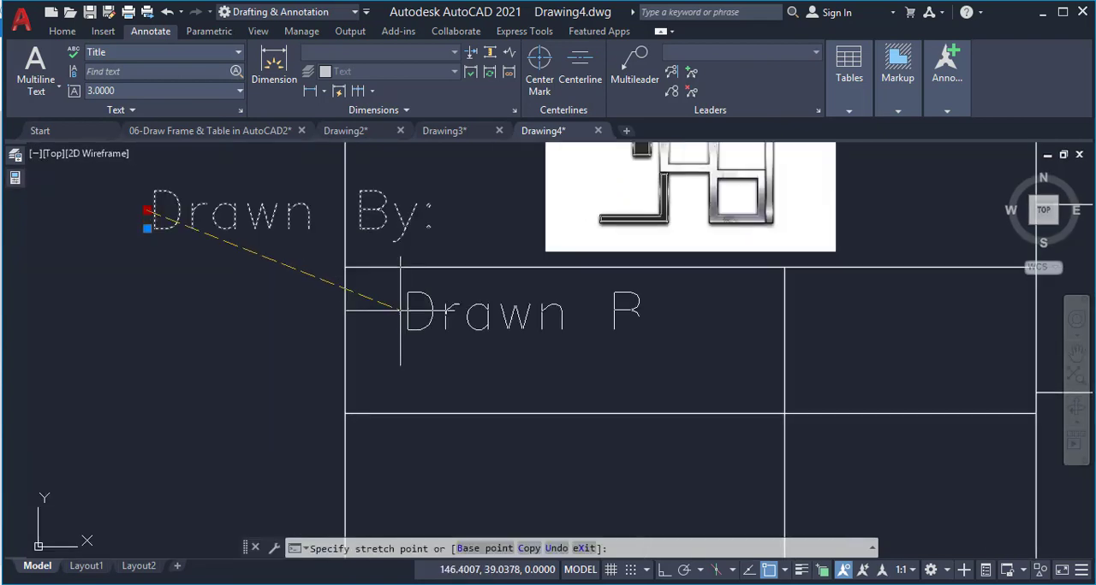
left_click(349, 295)
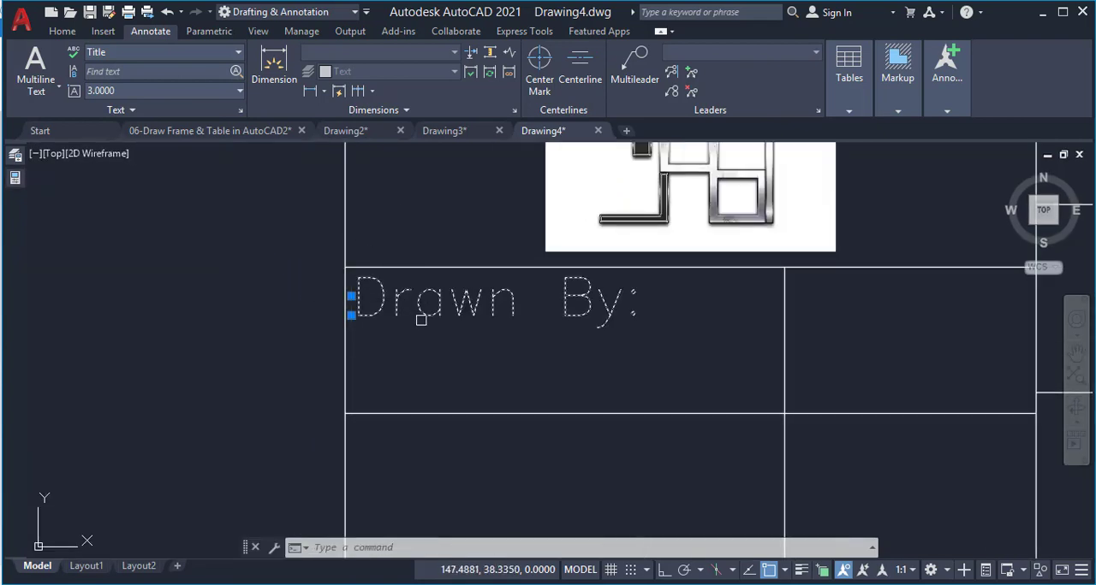
Copy the "Drawn By:" text into the two cells below it, using the cells' upper-left corners as reference points
scroll(428, 316, "down", 4)
scroll(367, 352, "up", 4)
type("co")
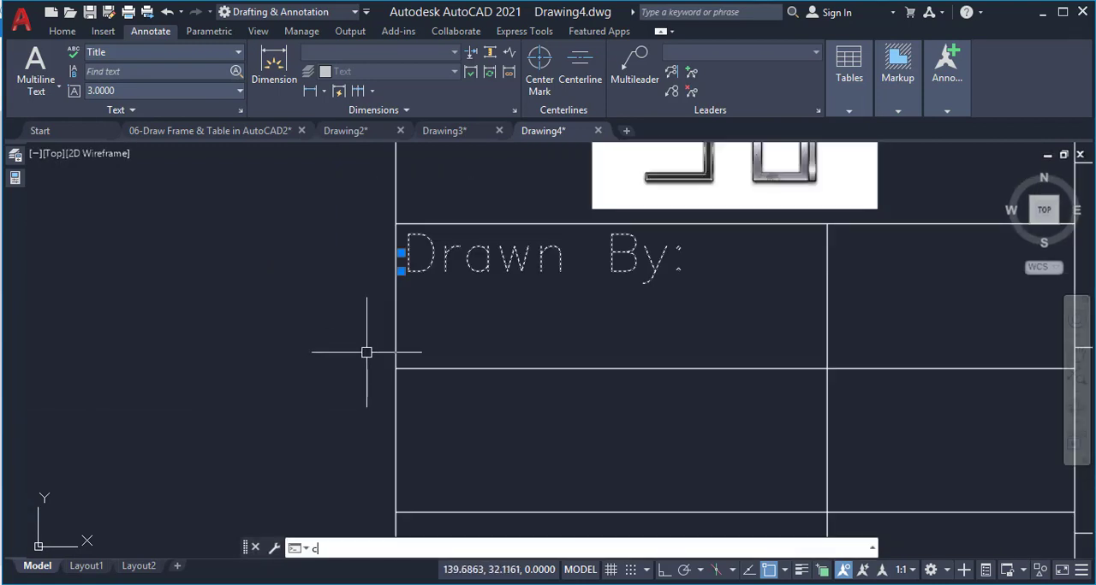
key("Return")
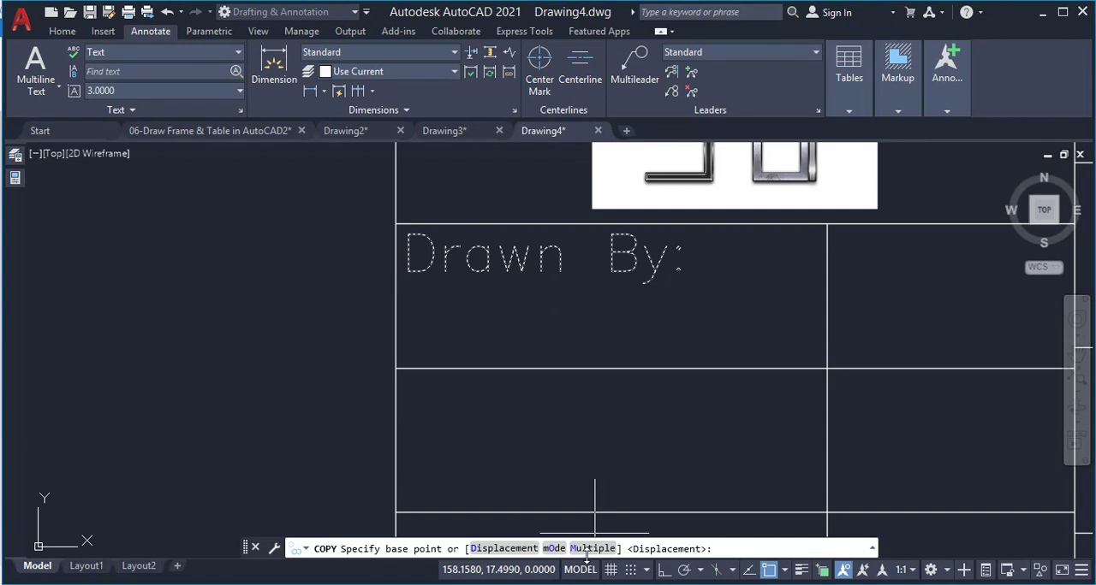
left_click(395, 225)
left_click(396, 368)
scroll(434, 282, "down", 4)
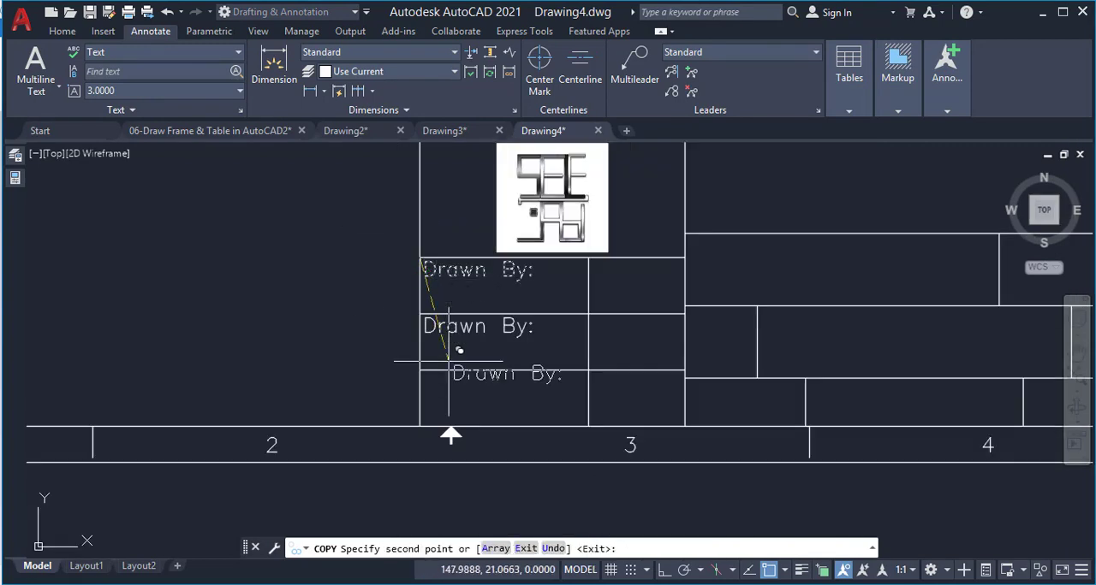
left_click(395, 511)
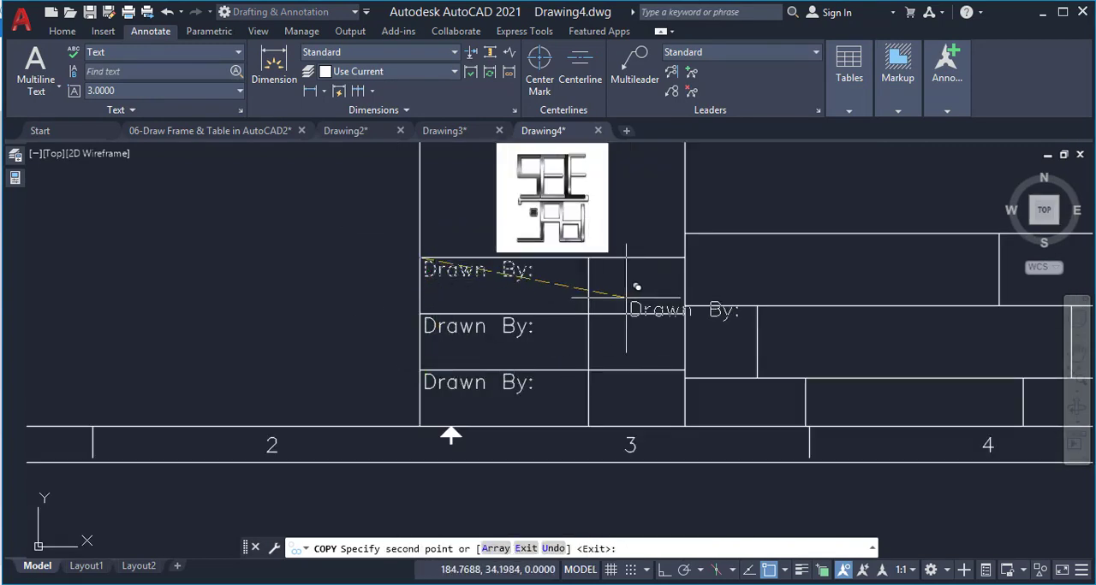
key("Escape")
Copy the first-row "Drawn By:" text into the adjacent narrow cell of the same row, from corner to corner
left_click(510, 269)
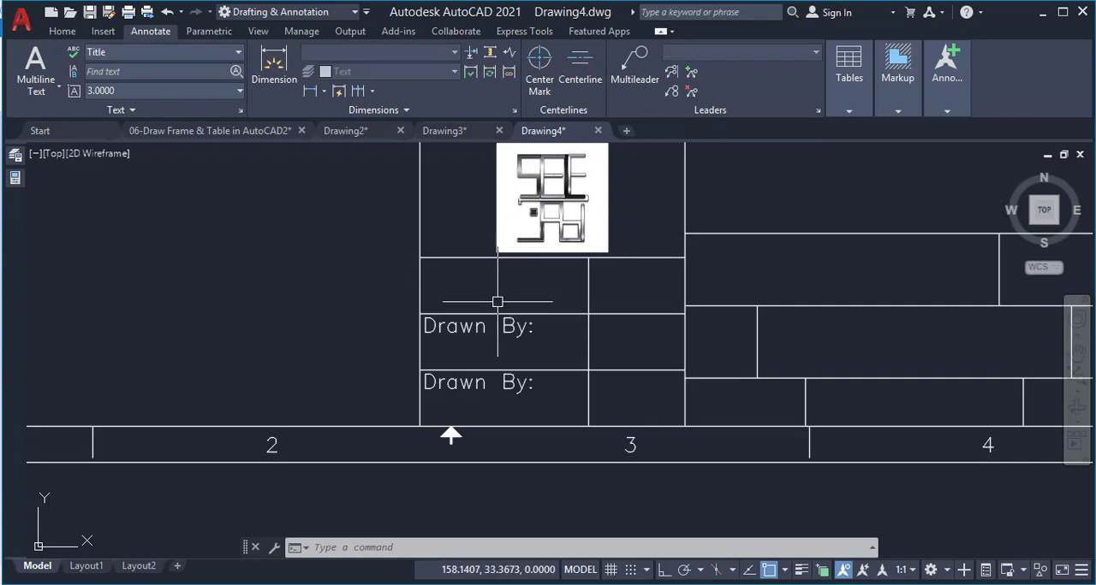
key("ctrl+z")
left_click(477, 270)
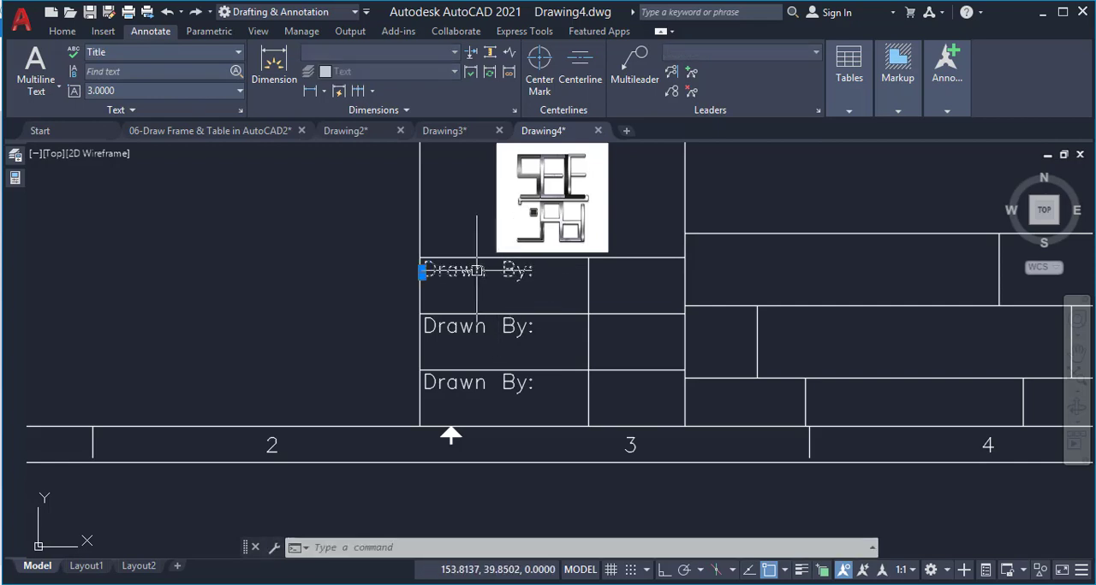
type("co")
key("Return")
left_click(418, 257)
left_click(589, 258)
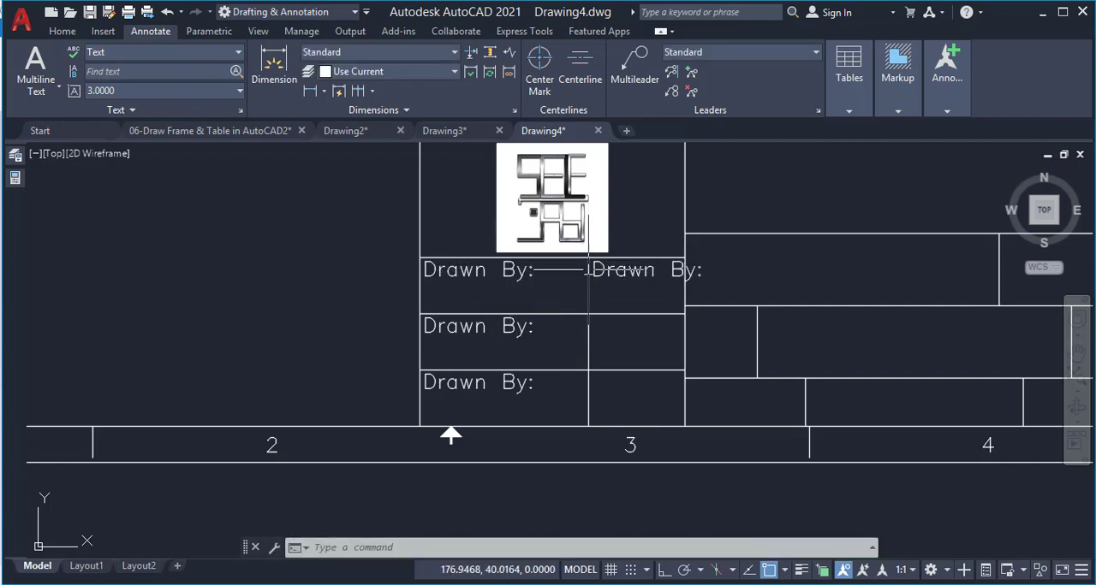
Change the second-row label below the logo to "Checked By:"
scroll(451, 325, "up", 2)
double_click(508, 336)
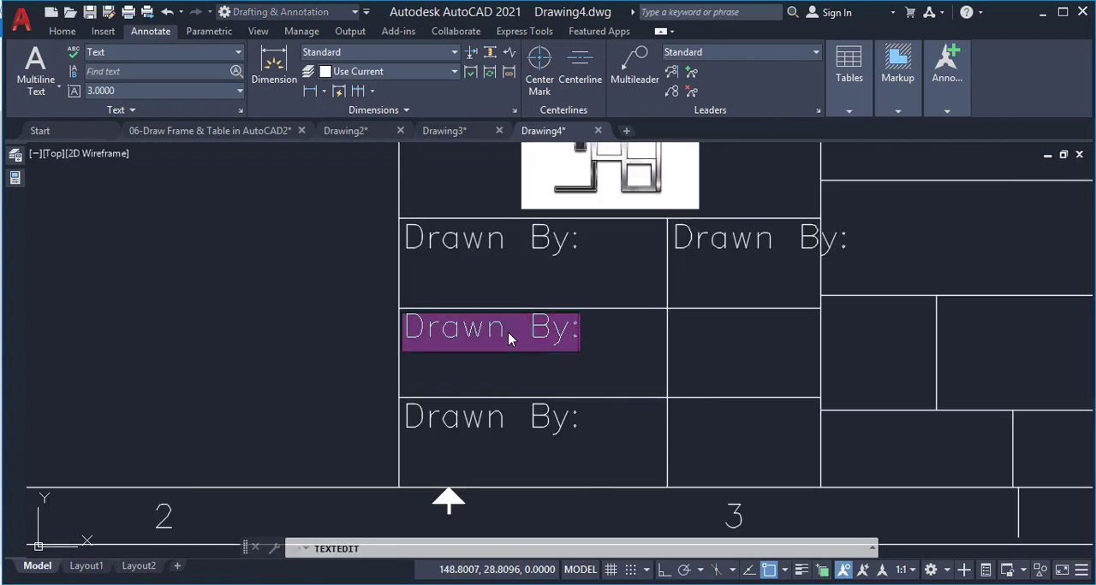
left_click(505, 330)
left_click_drag(505, 329, 403, 330)
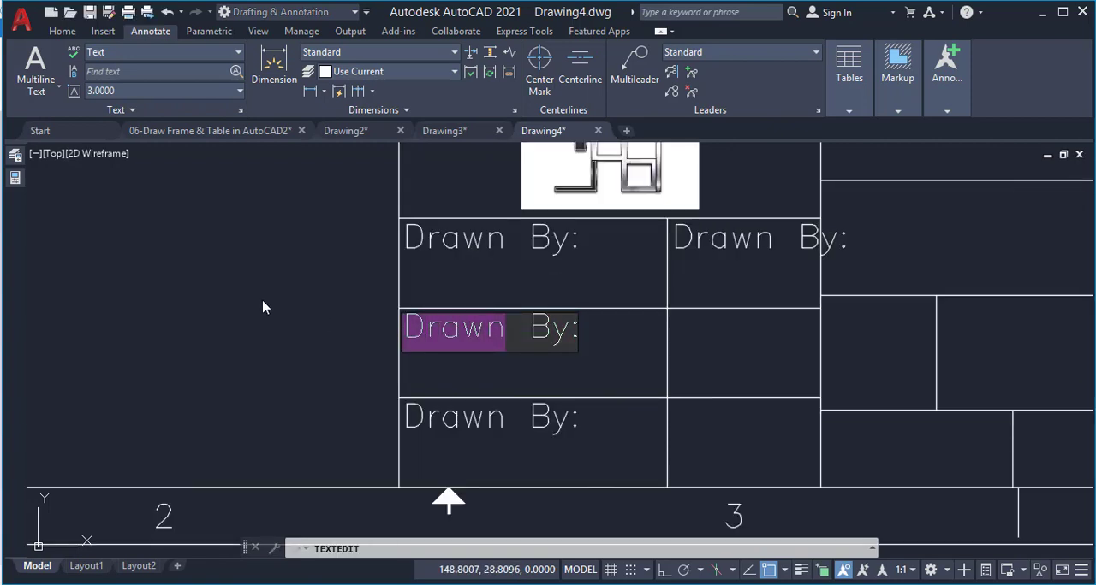
type("Checked")
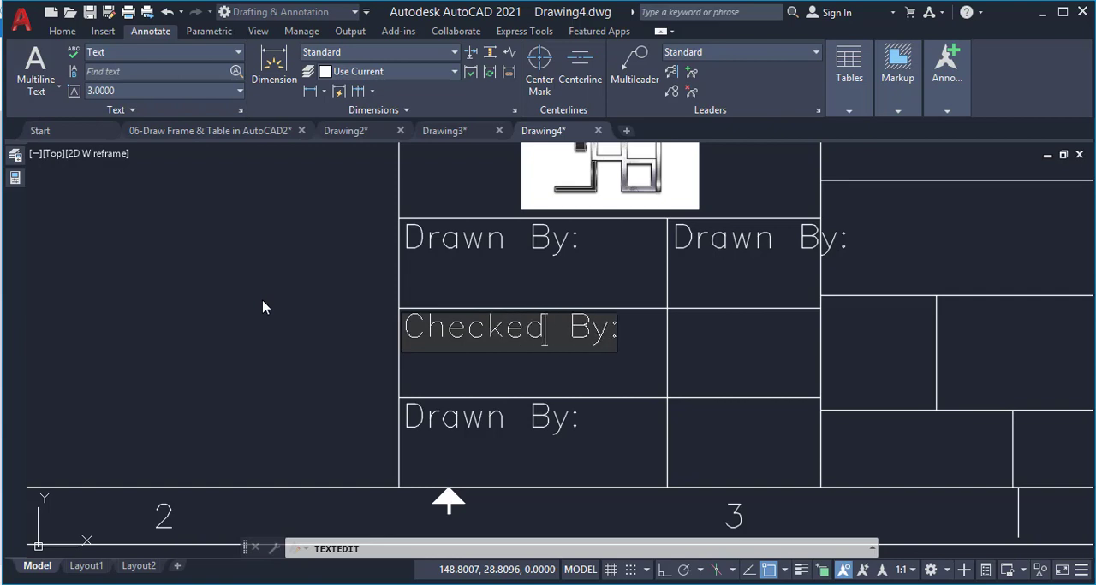
left_click(501, 455)
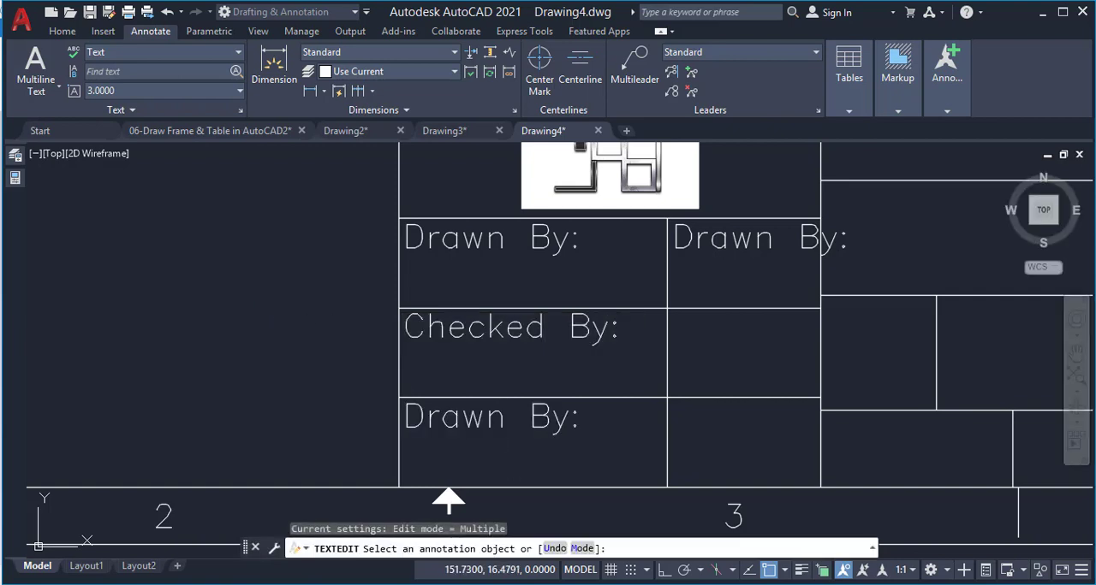
Change the third-row label below the logo to "Designed By:"
left_click(508, 419)
left_click_drag(507, 420, 400, 419)
type("Desig")
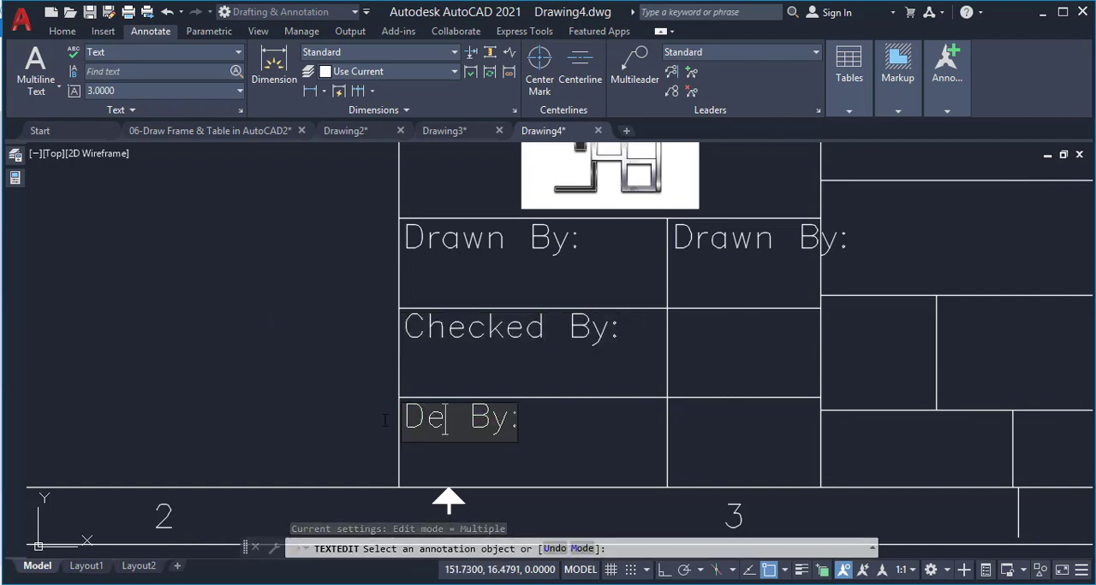
type("ned")
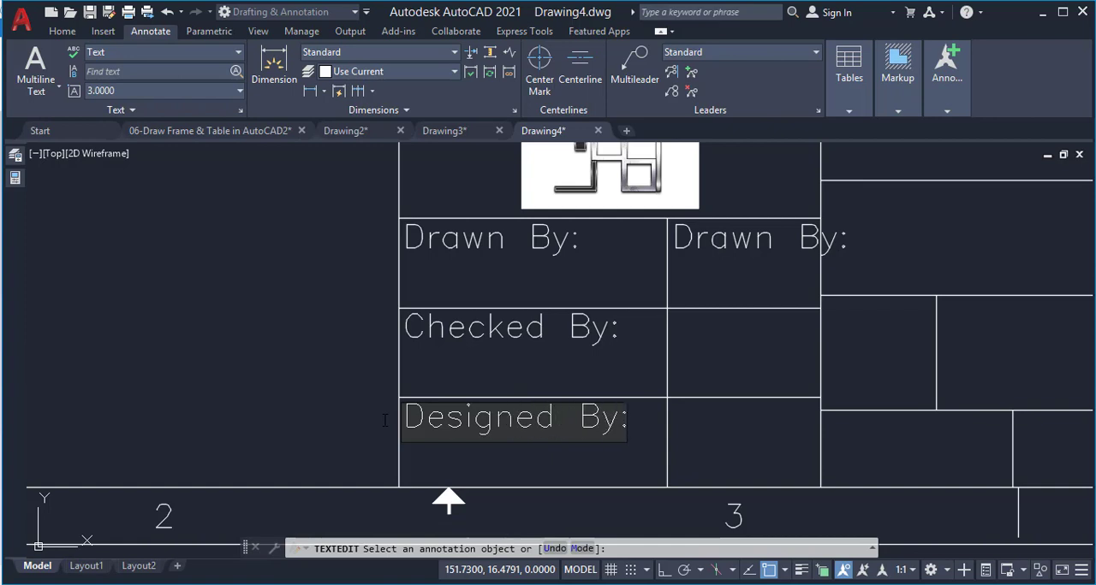
left_click(684, 325)
Replace the copied label in the first row's narrow cell with "Date" and finish the text editing
left_click(693, 240)
type("Date")
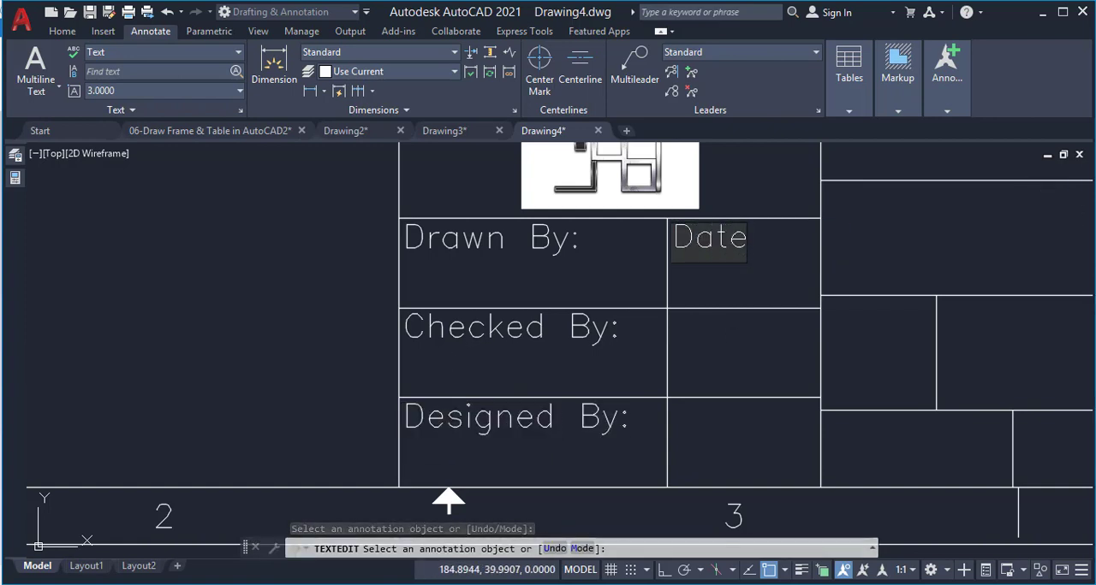
left_click(748, 282)
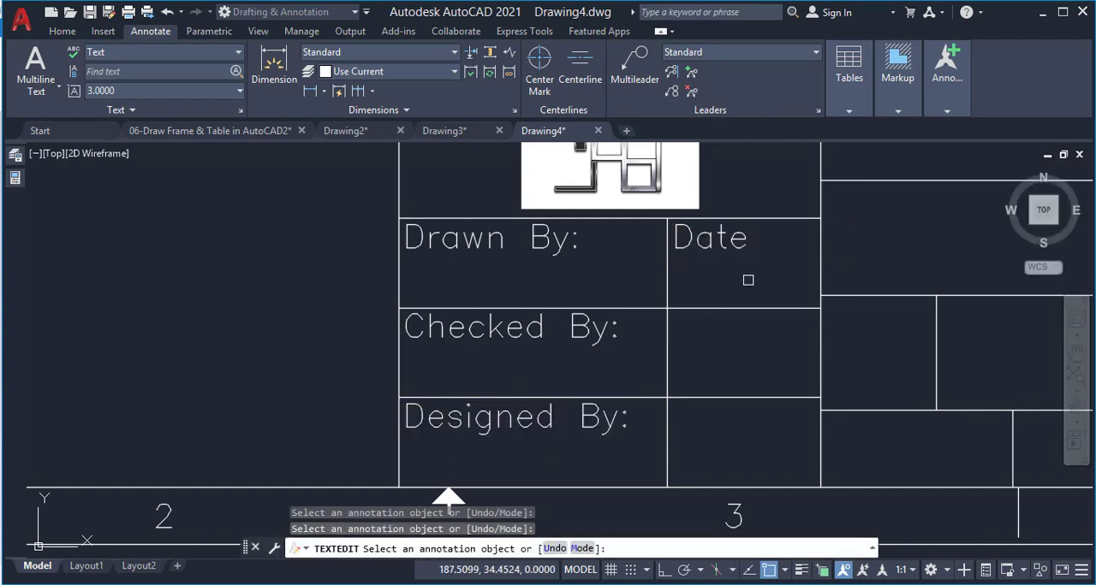
key("Return")
Remove the colons from the "Drawn By:", "Checked By:" and "Designed By:" labels and finish the text editing
left_click(602, 248)
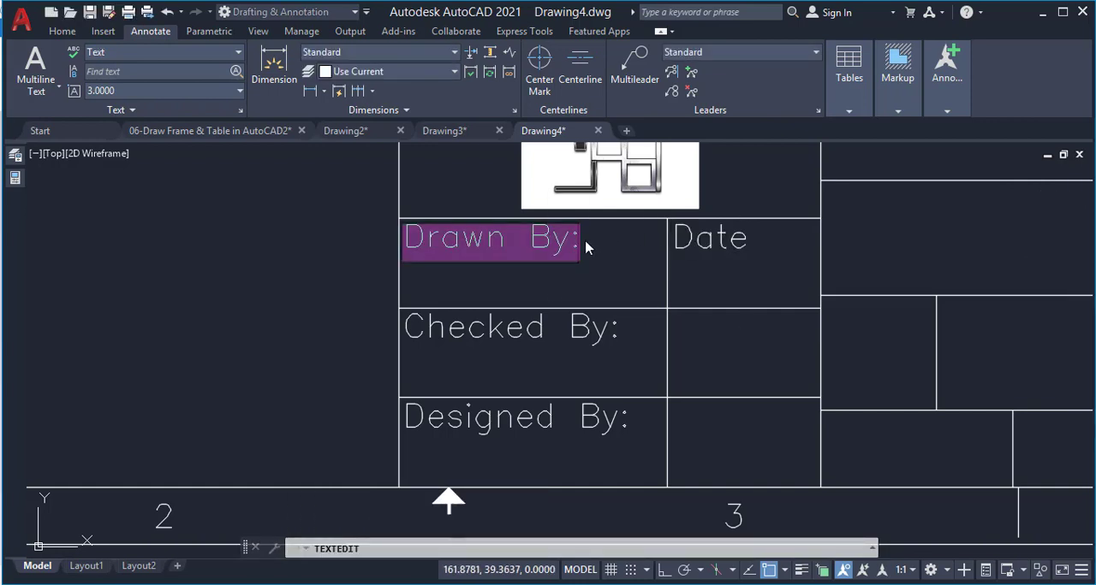
double_click(586, 247)
left_click(591, 337)
left_click(599, 334)
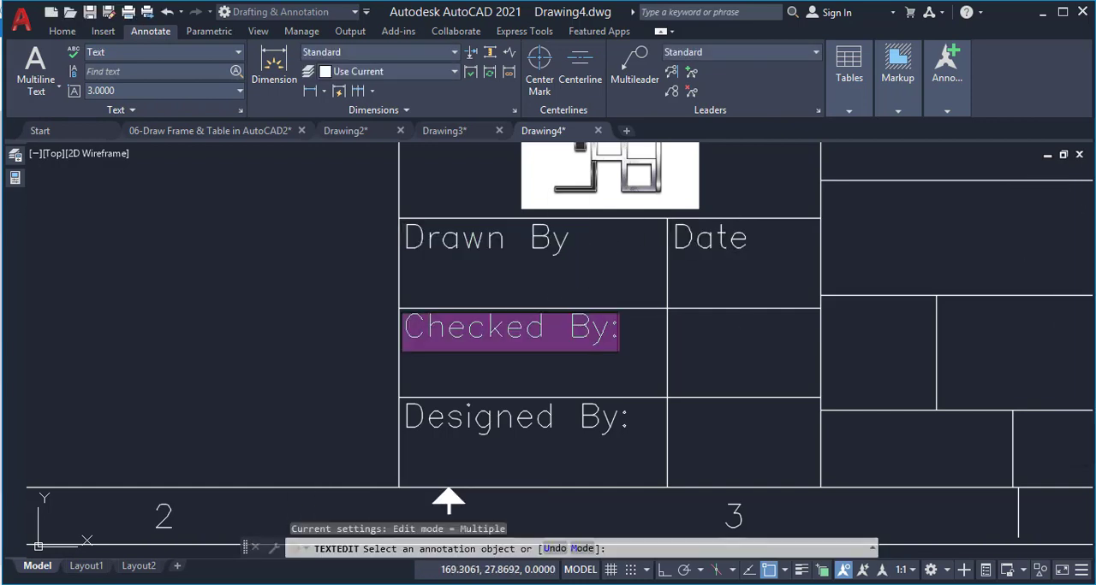
left_click(608, 330)
left_click(606, 422)
left_click(606, 421)
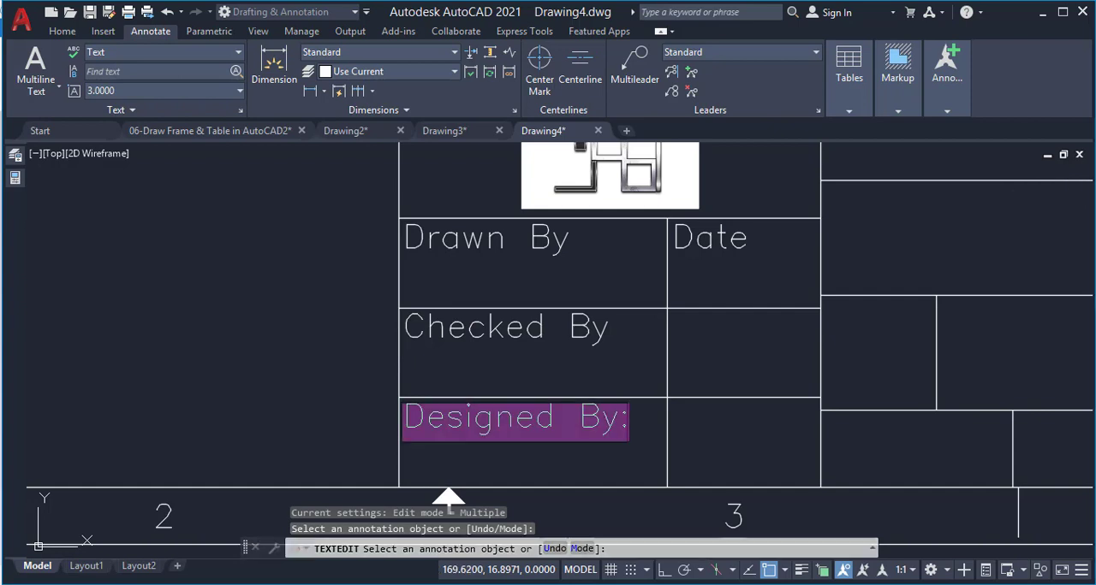
left_click(630, 420)
key("BackSpace")
left_click(707, 255)
key("Escape")
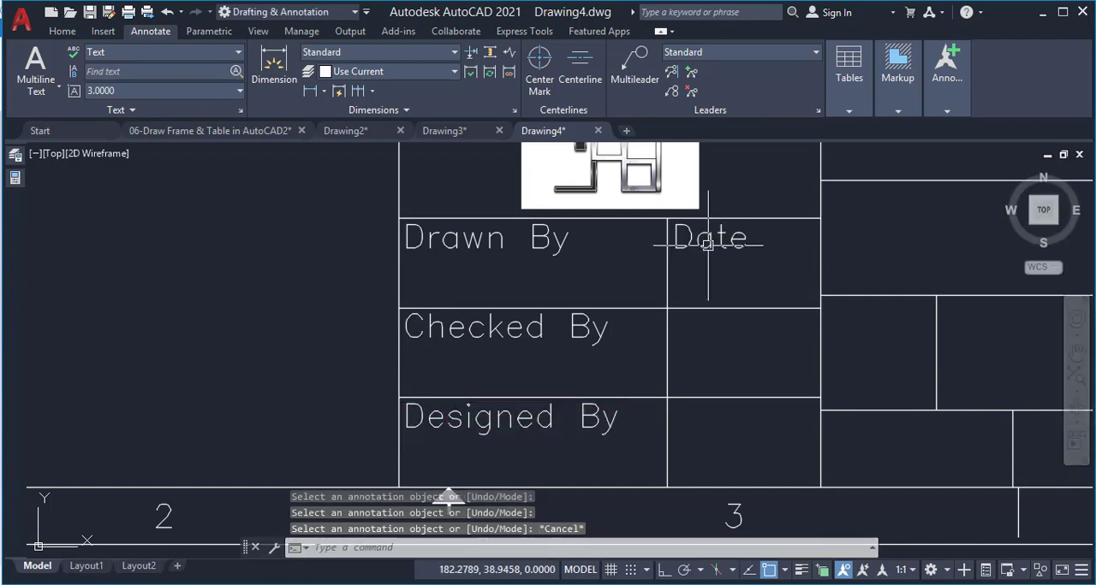
Copy the "Date" text into the narrow cells of the second and third rows, from cell corner to cell corner
left_click(707, 244)
type("c")
key("Return")
type("m")
key("Return")
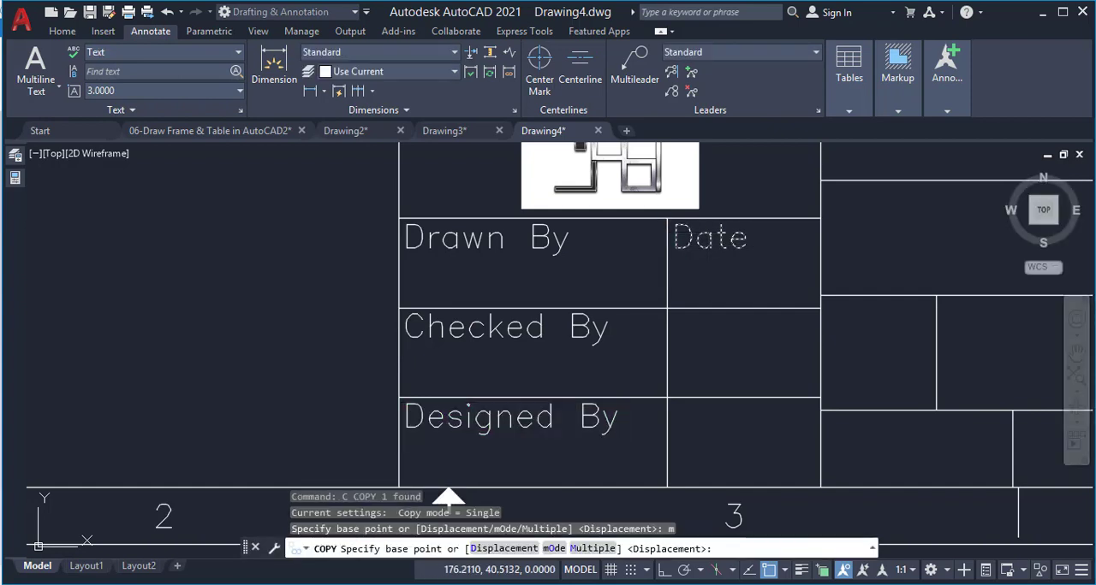
left_click(667, 219)
left_click(667, 308)
left_click(667, 398)
key("Return")
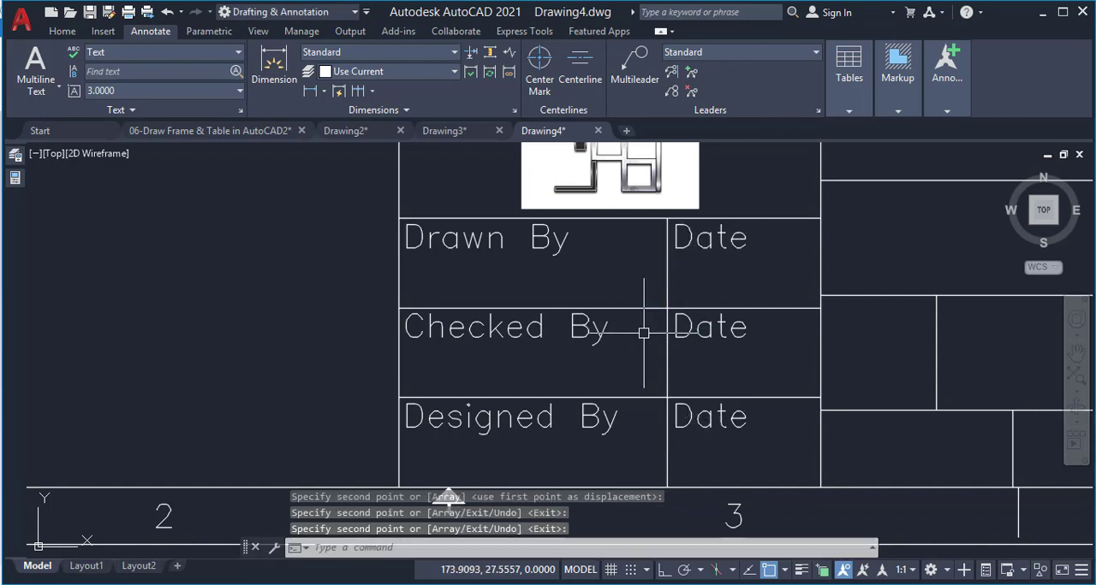
Copy the "Drawn By" text into the large empty cell beside the logo
scroll(644, 332, "down", 4)
scroll(844, 274, "up", 2)
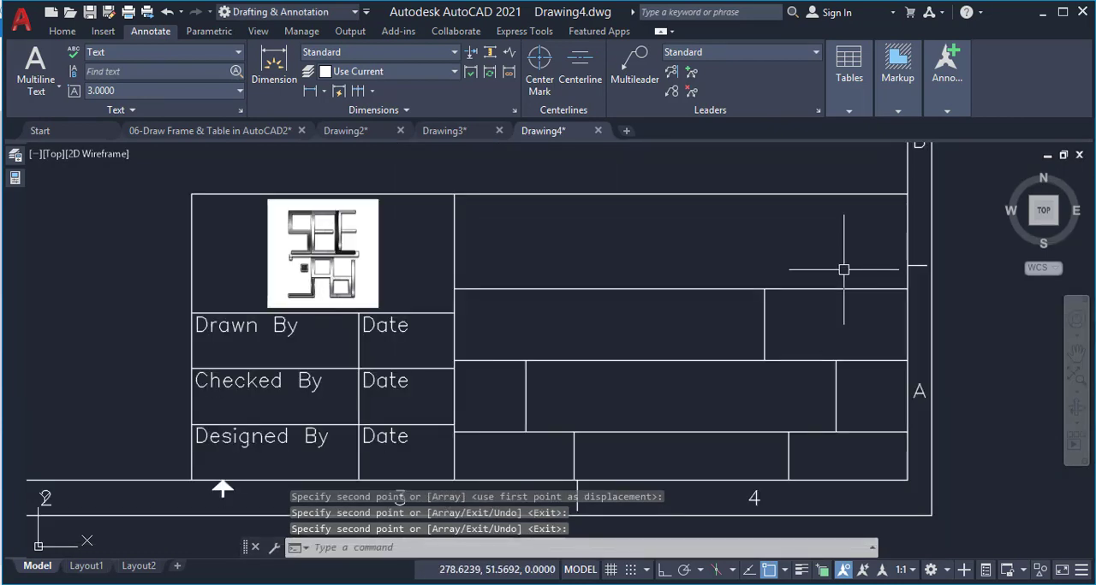
left_click(294, 334)
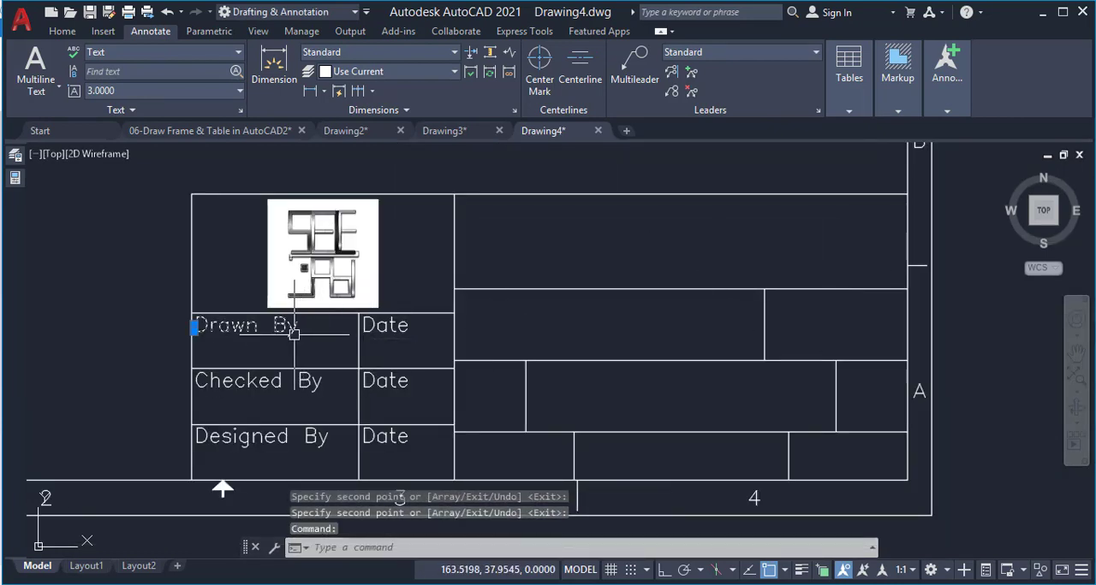
type("v")
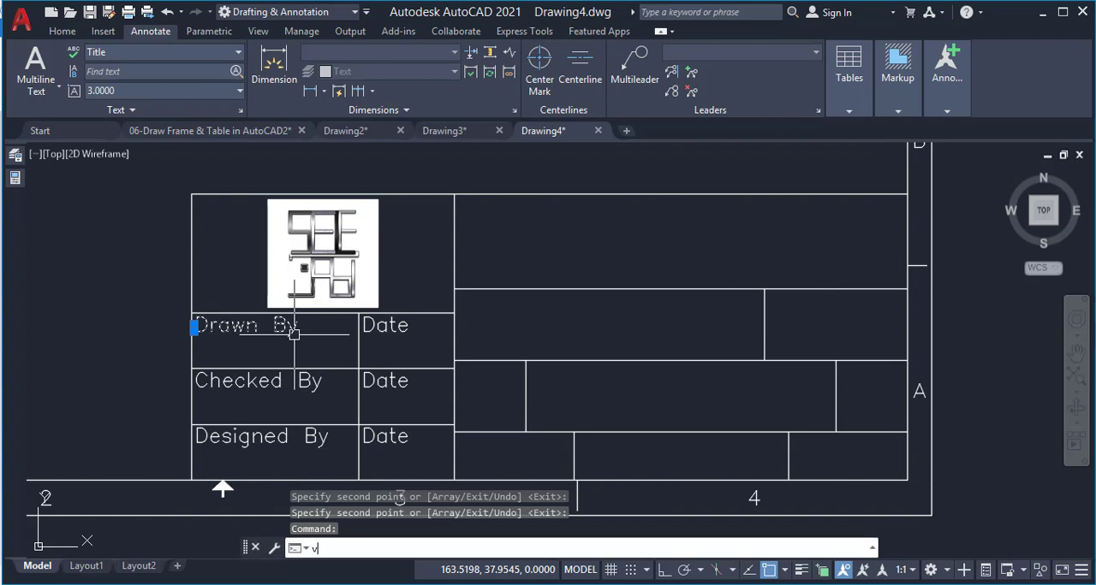
key("BackSpace")
type("c")
key("Return")
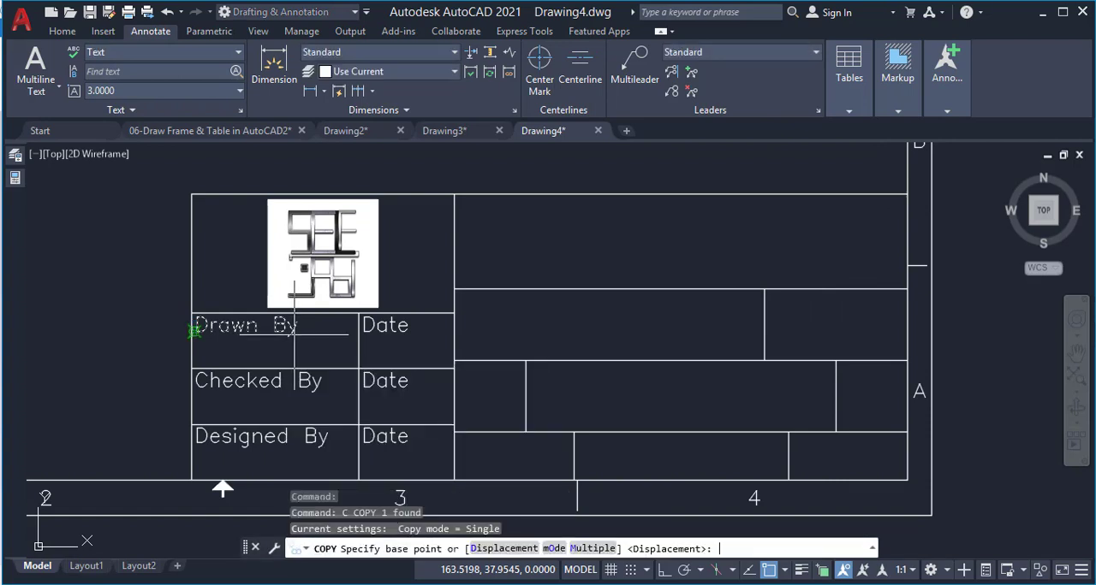
left_click(248, 325)
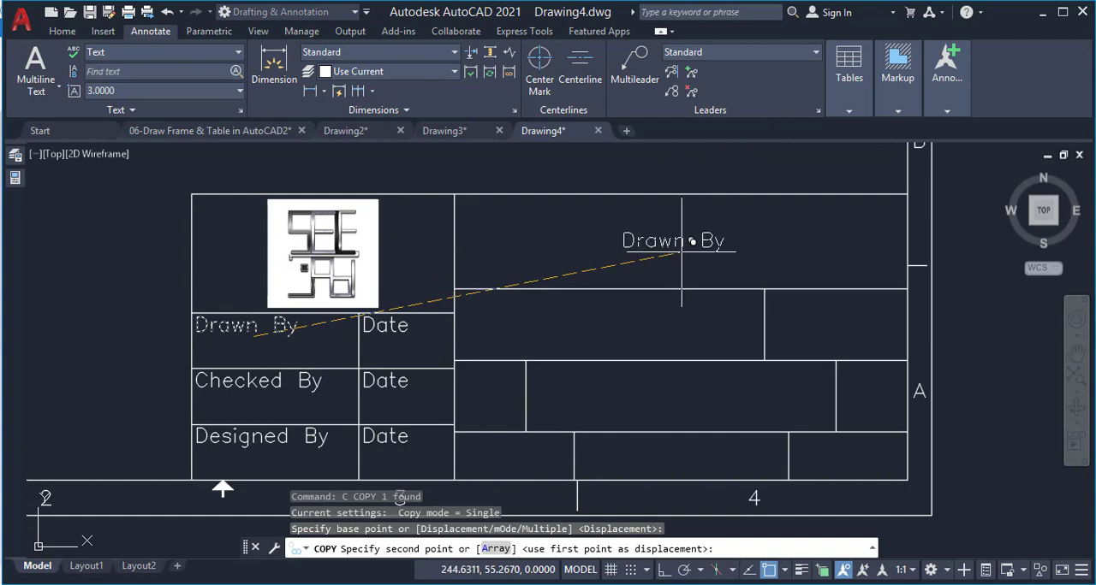
left_click(670, 220)
Set the justification of the copied "Drawn By" text in the large cell to Middle center
double_click(669, 219)
left_click(13, 180)
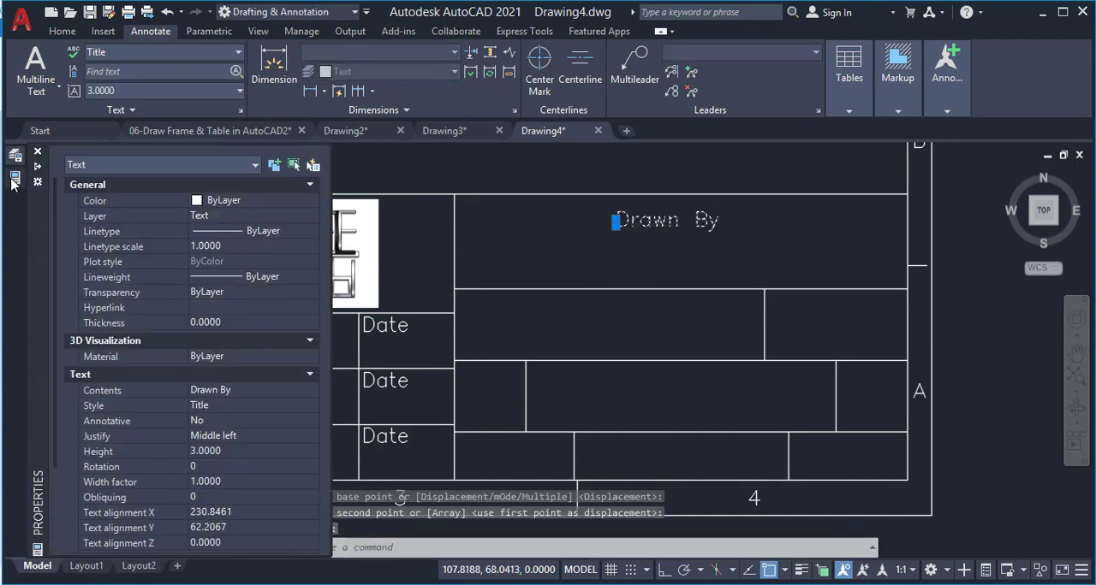
left_click(221, 435)
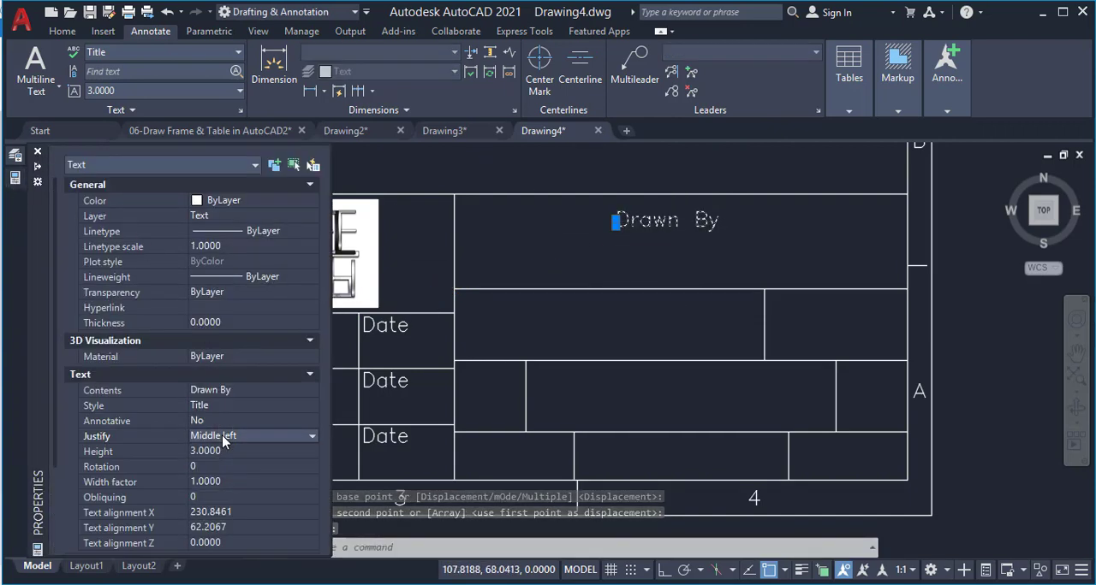
left_click(221, 435)
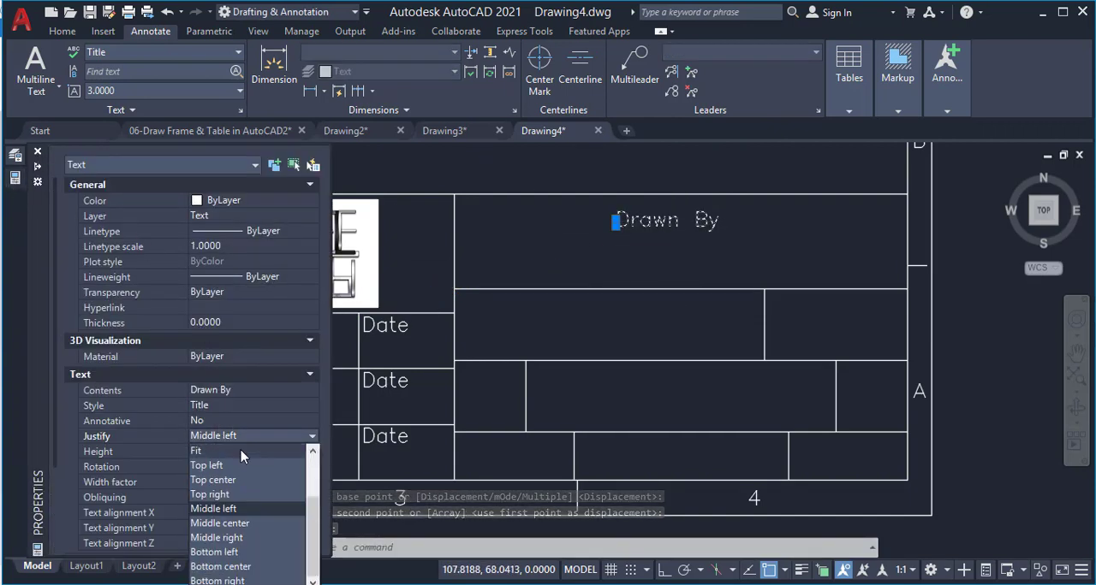
left_click(258, 524)
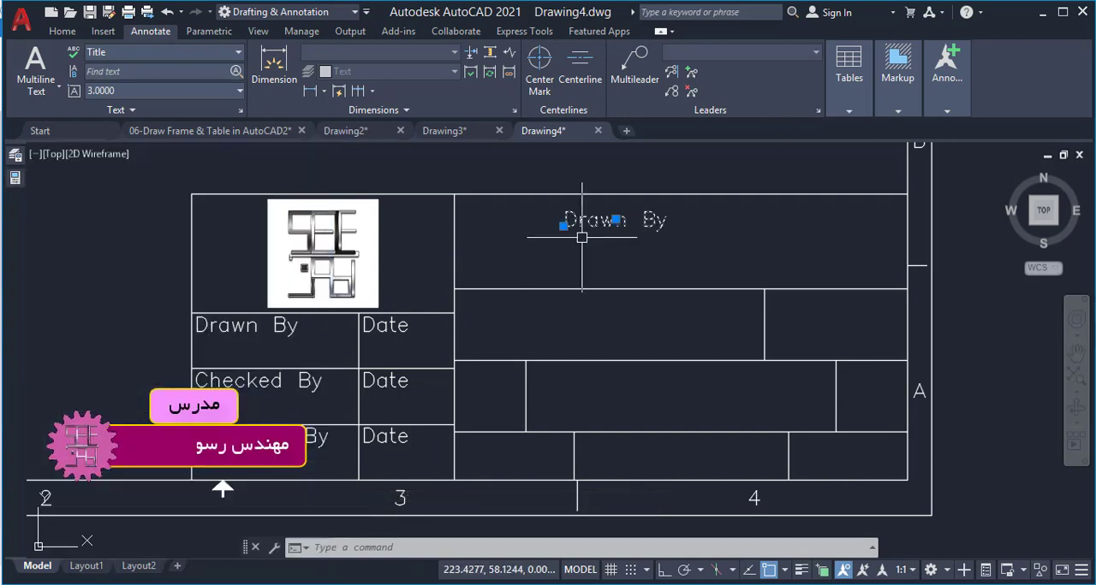
Move the copied text by its middle grip to the centre of the large cell, midway between two opposite corners
left_click(616, 220)
type("m2p")
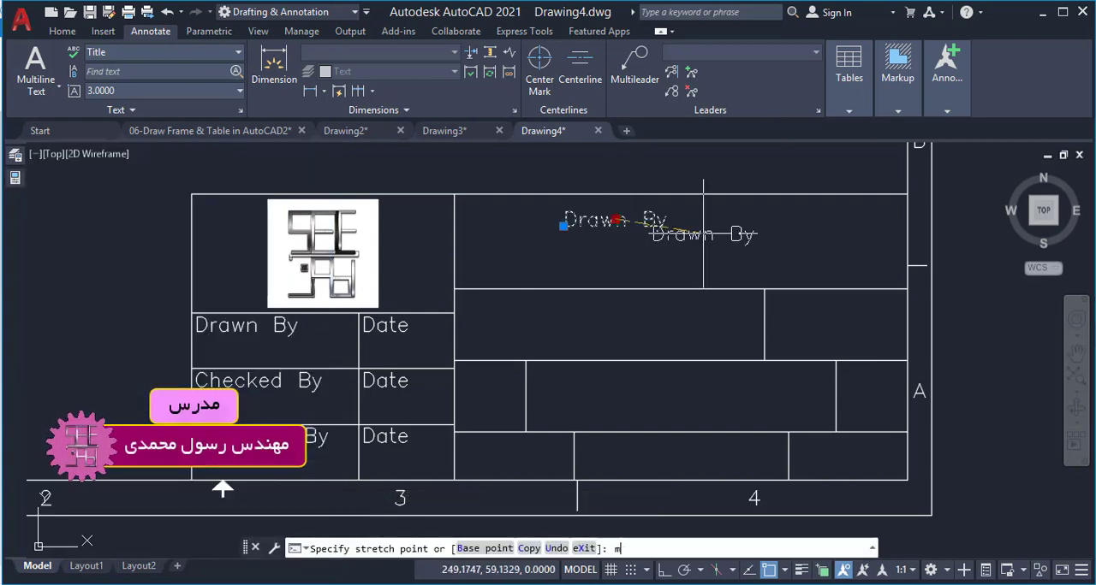
key("Return")
left_click(907, 289)
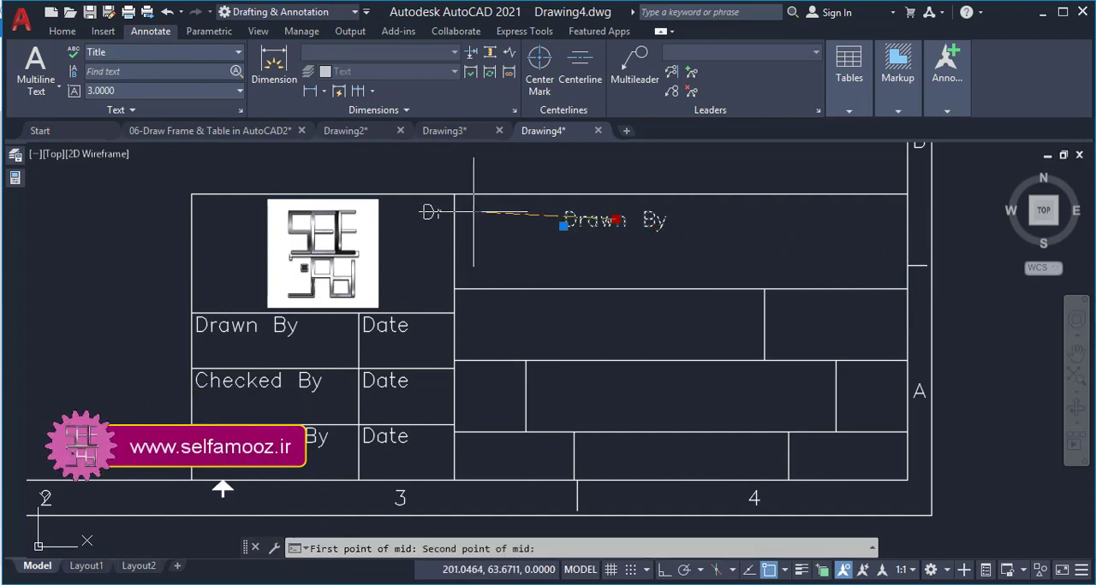
left_click(454, 195)
double_click(651, 241)
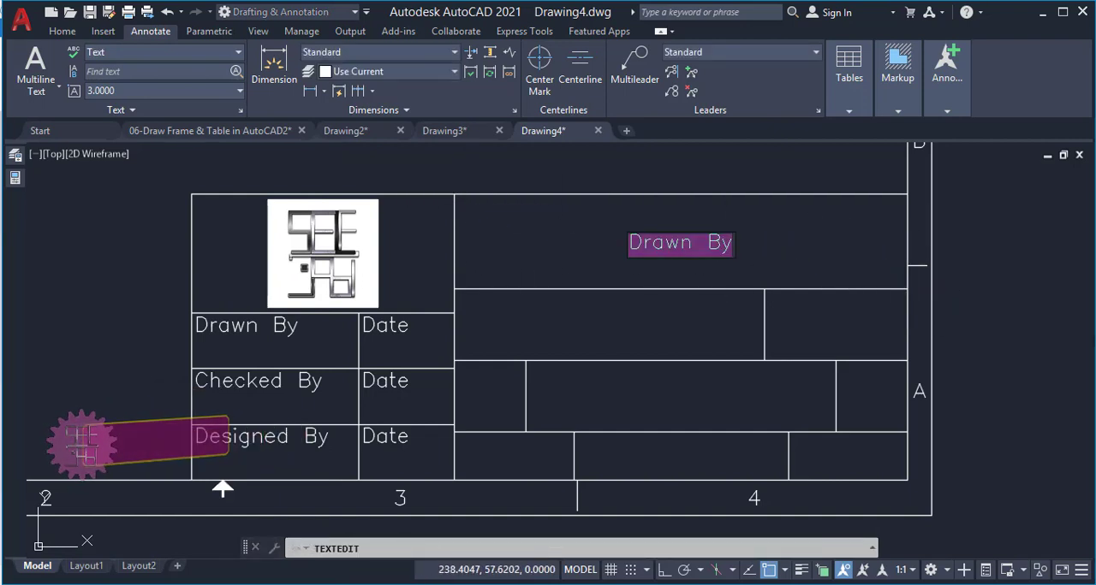
type("www.selfamooz.ir")
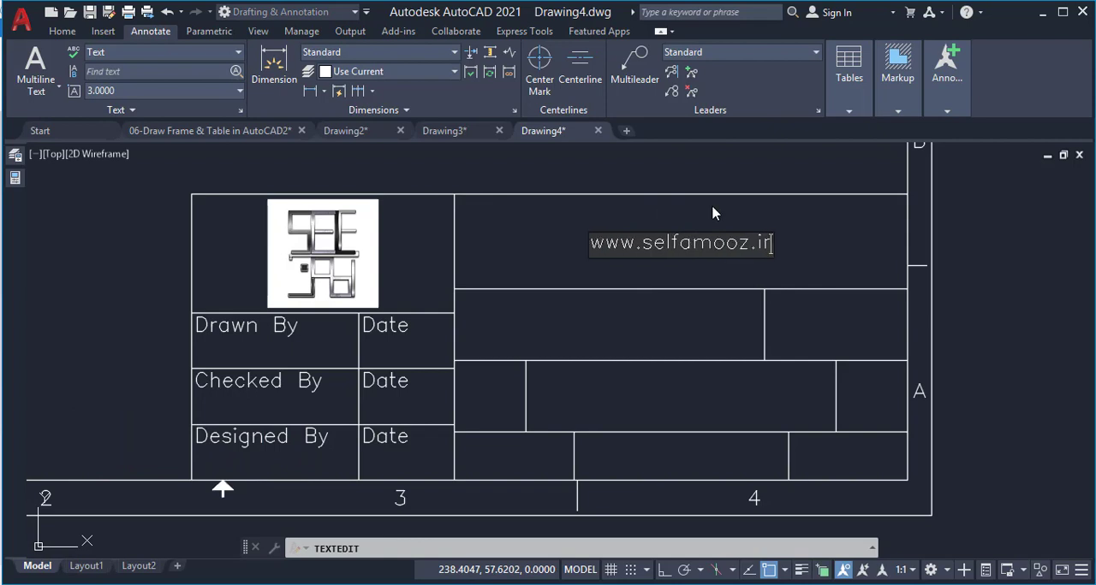
key("Return")
key("Return")
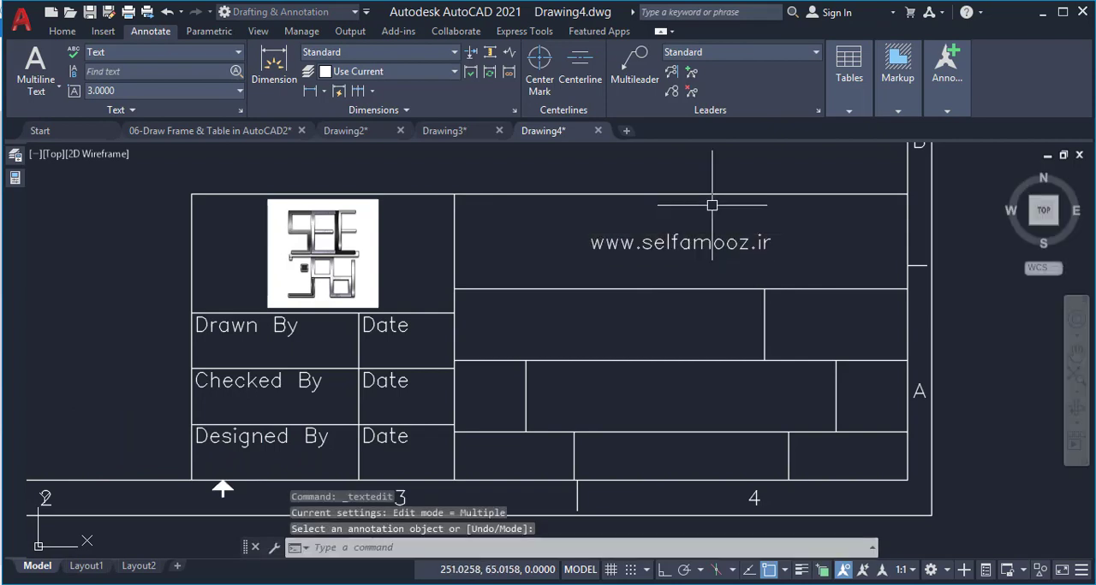
Scale the website text by 1.5 about the midpoint between the large cell's opposite corners
left_click(690, 251)
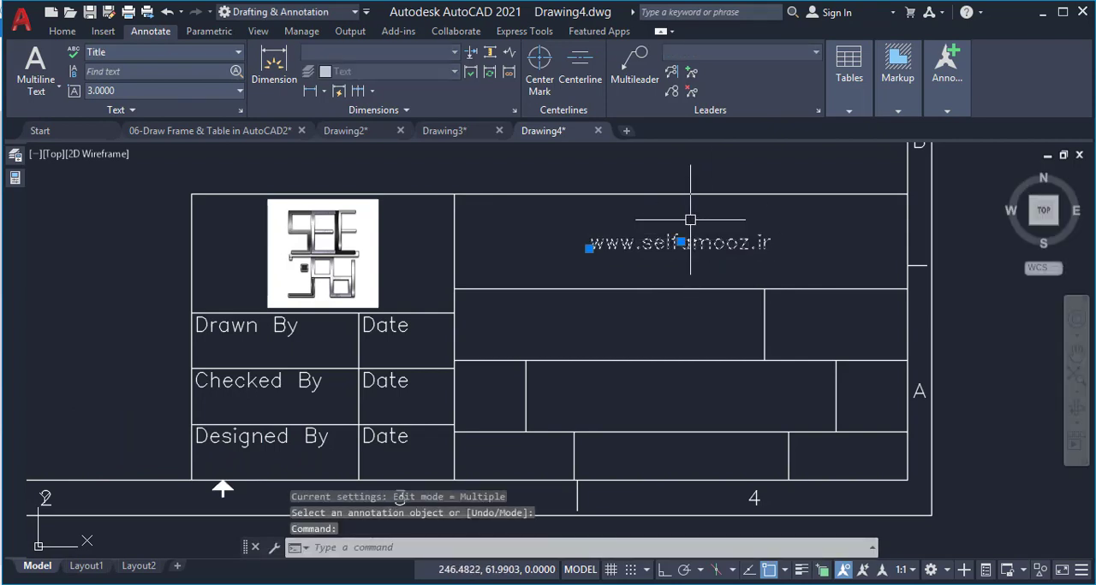
type("sc")
key("Return")
type("m2p")
key("Return")
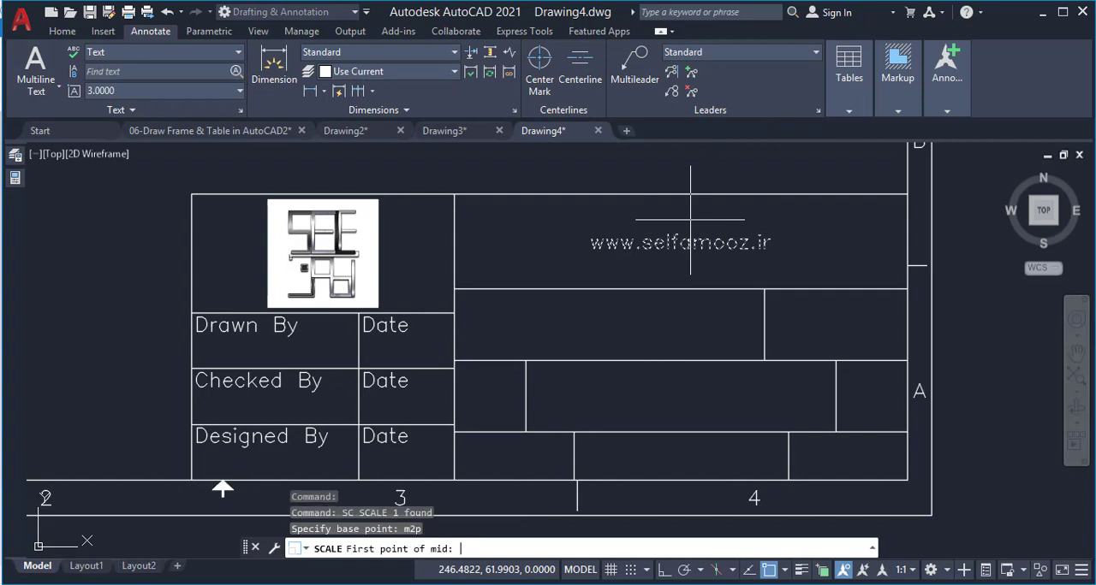
left_click(908, 289)
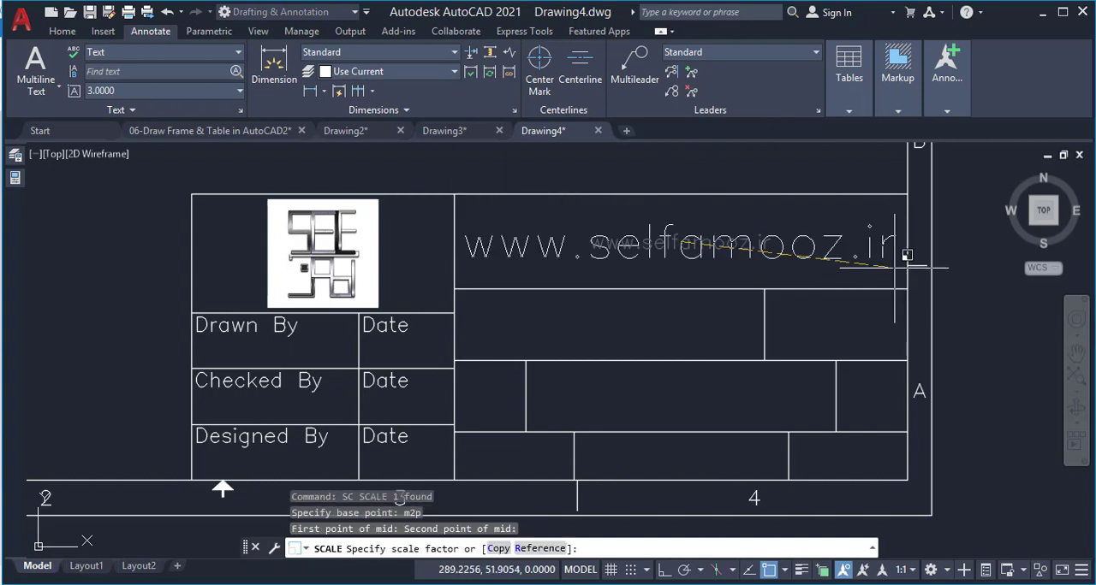
type("1.5")
key("Return")
Copy the first-row "Drawn By" text into the wide cell below the website text, from cell corner to cell corner
scroll(900, 264, "down", 2)
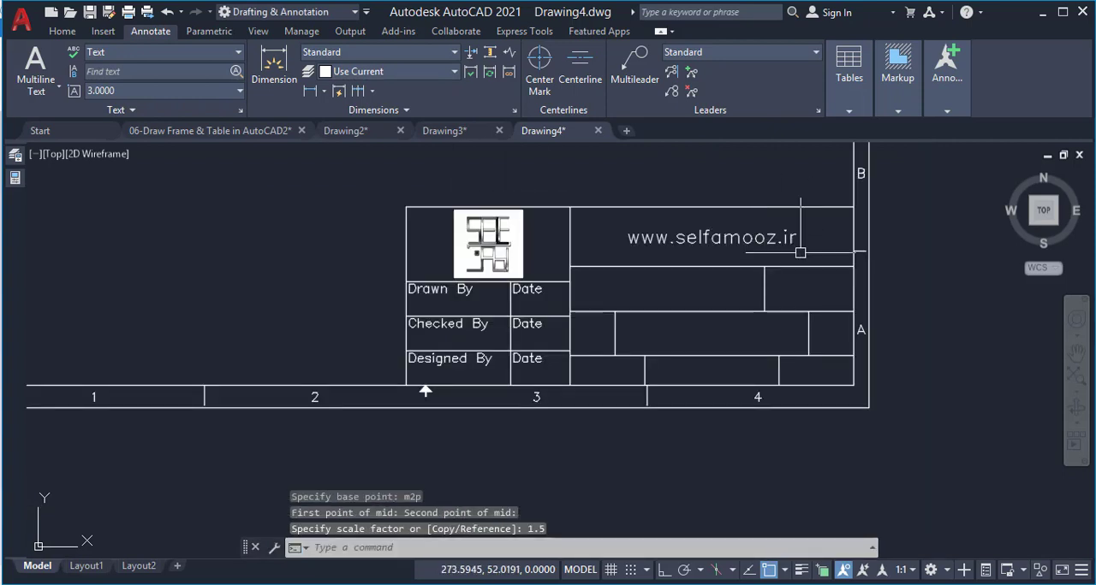
scroll(803, 269, "up", 2)
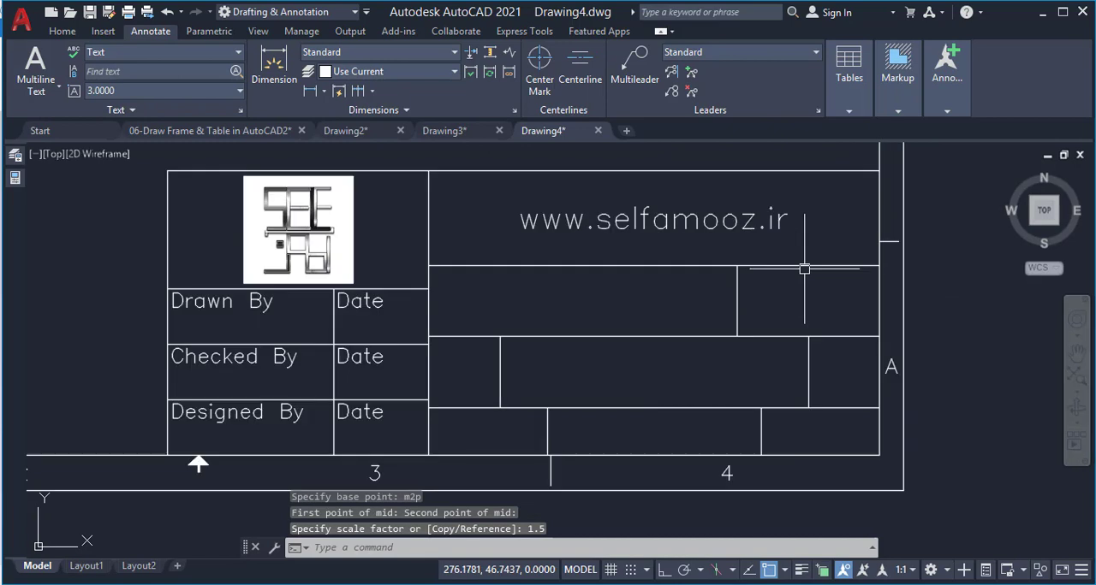
left_click(220, 300)
type("c")
key("Return")
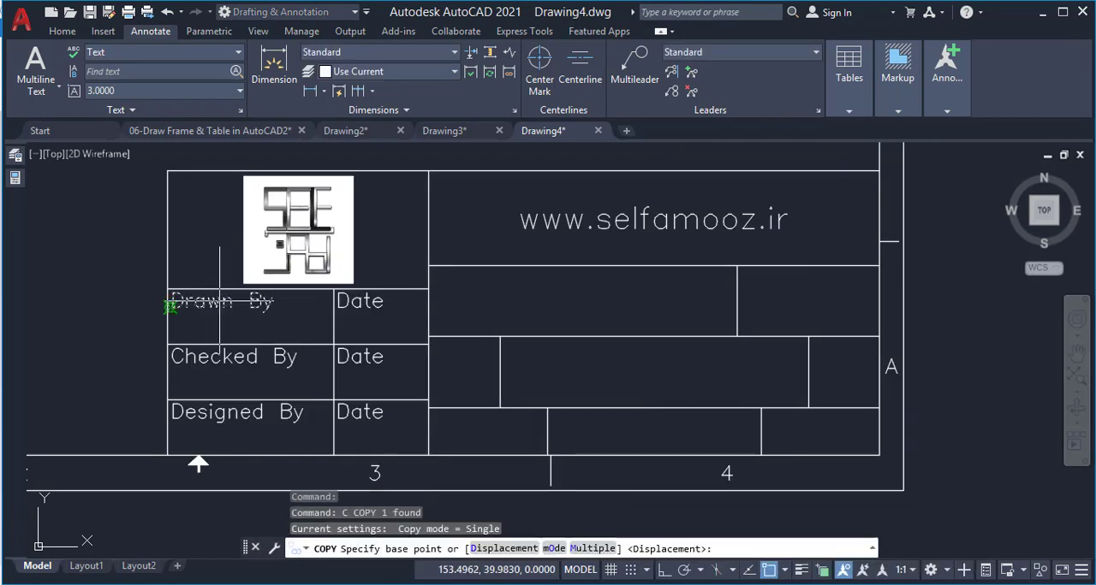
left_click(169, 289)
left_click(429, 266)
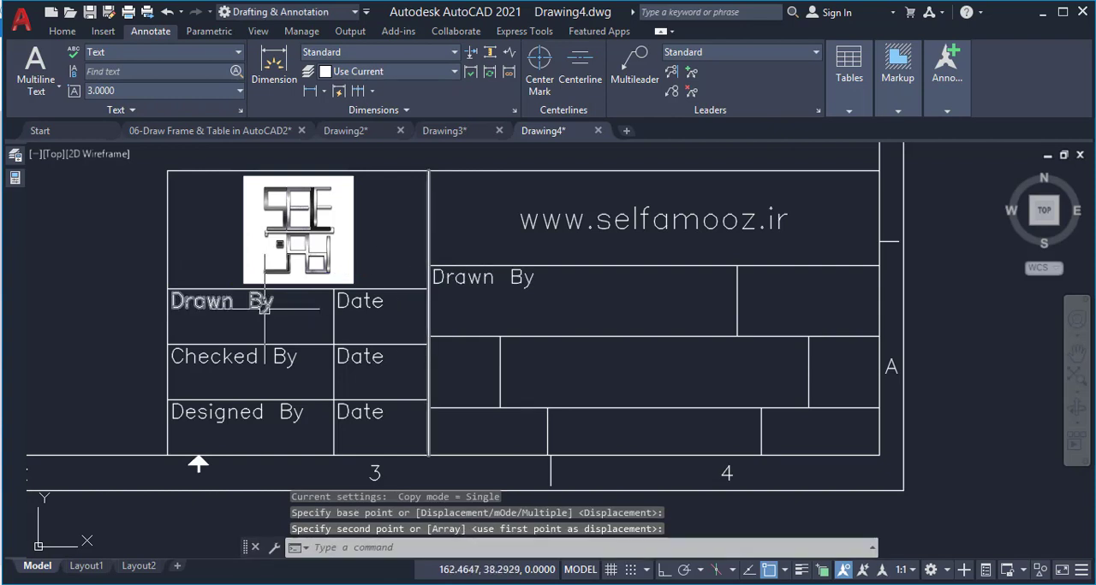
Scale the "Drawn By" label below the logo by 0.8 from the upper-left corner of its cell
type("sc")
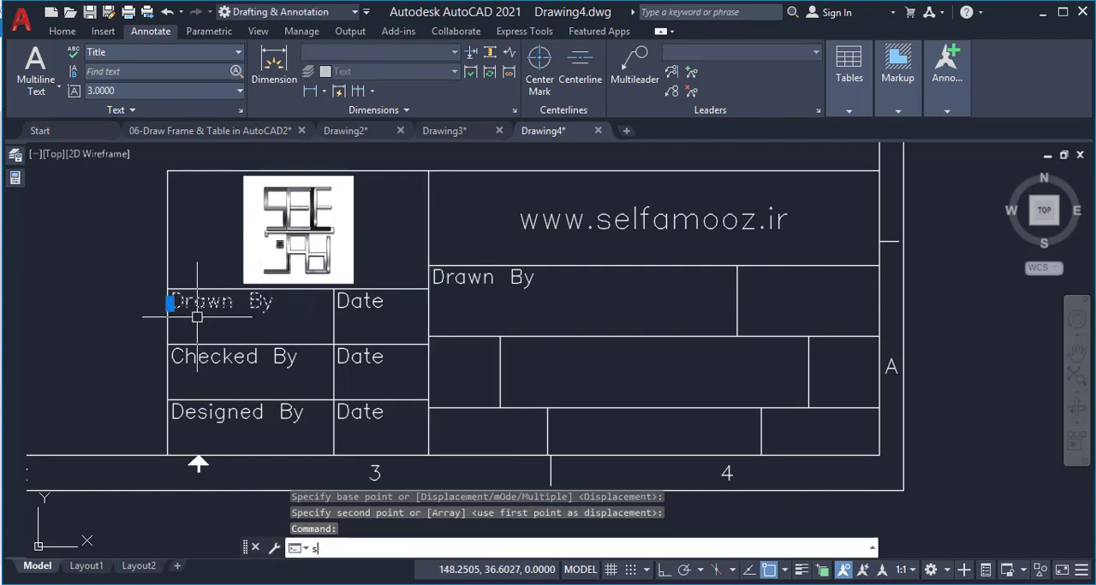
key("Return")
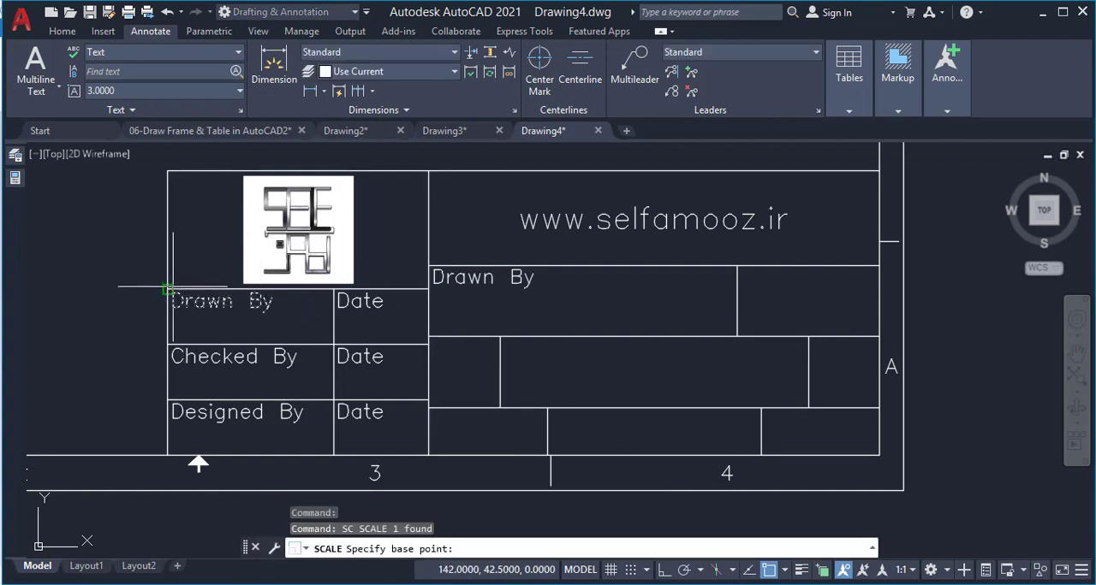
left_click(168, 289)
type(".8")
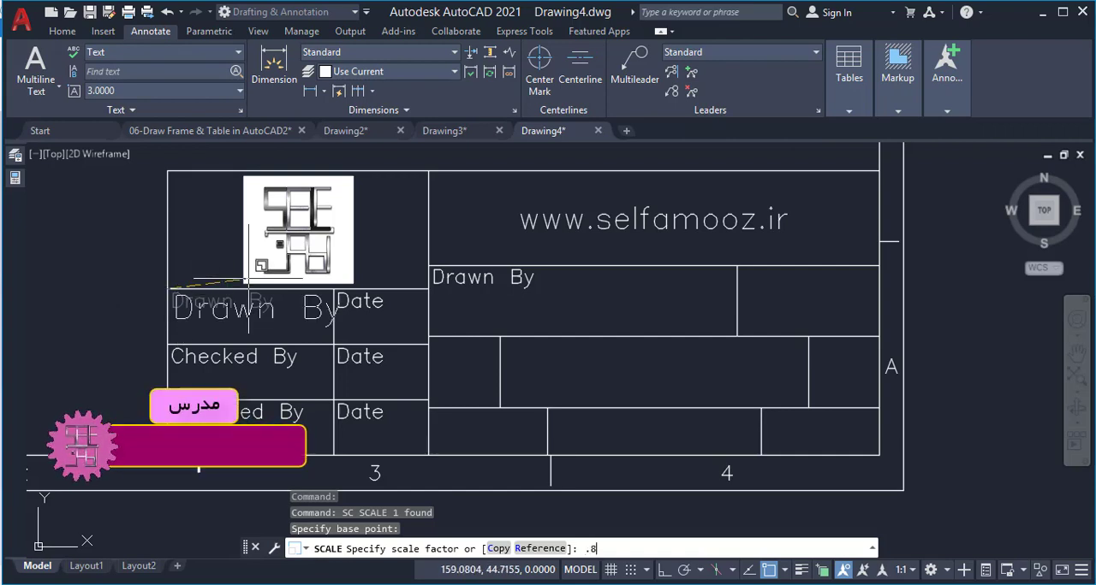
key("Return")
Scale the "Checked By" label by 0.8 from the upper-left corner of its cell
left_click(175, 355)
key("Return")
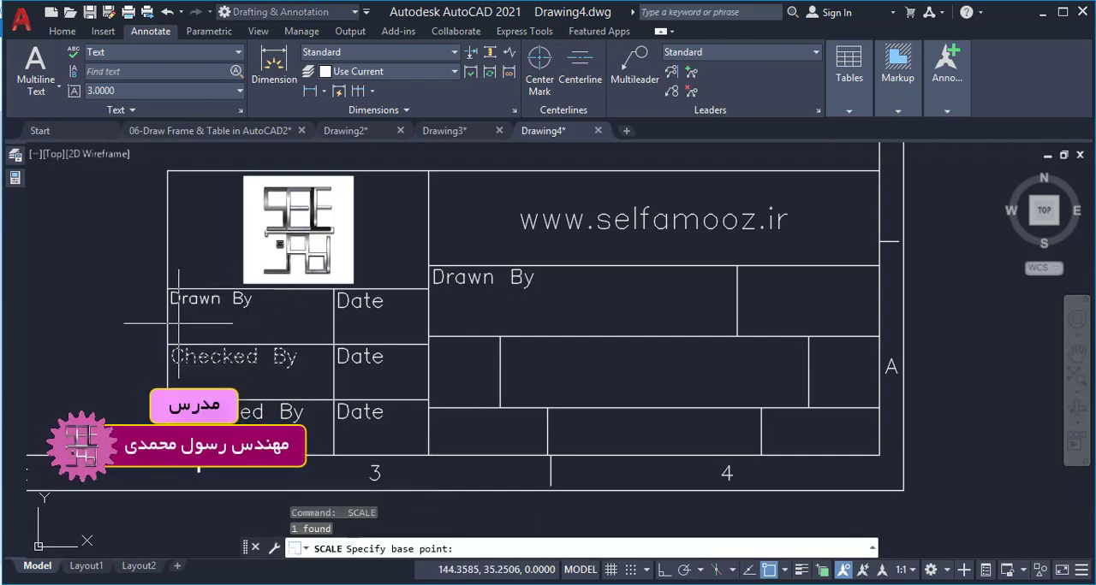
left_click(167, 345)
type(".8")
key("Return")
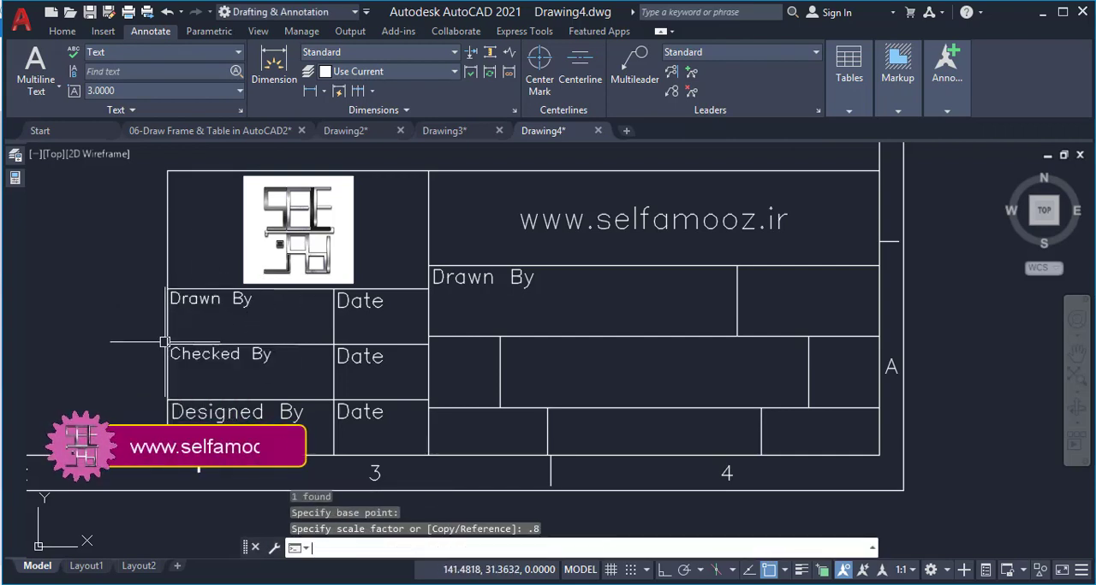
Scale the "Designed By" label by 0.8 from the upper-left corner of its cell
left_click(188, 413)
key("Return")
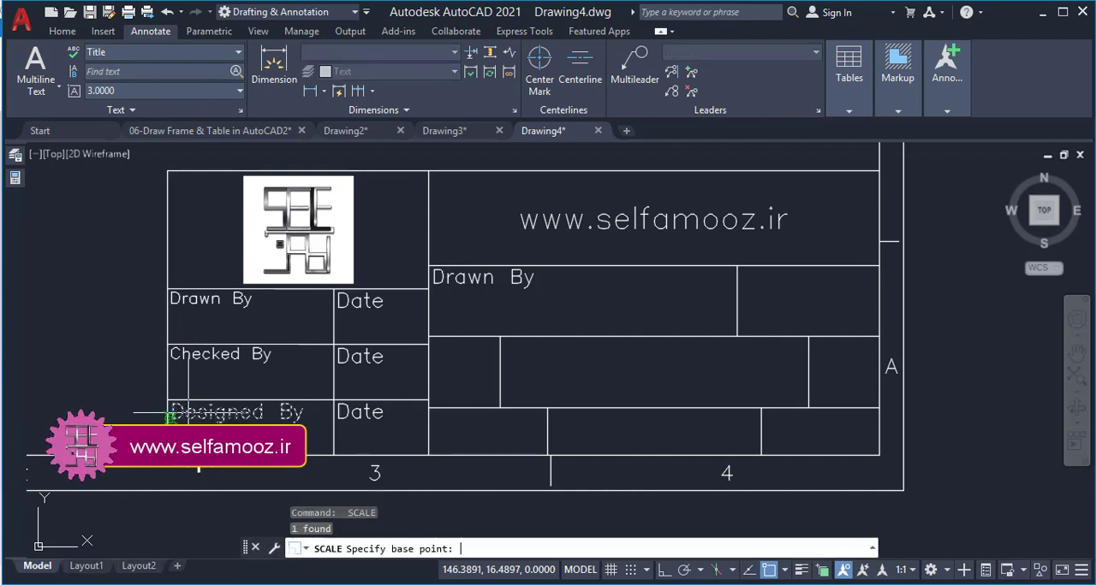
left_click(167, 400)
type(".8")
key("Return")
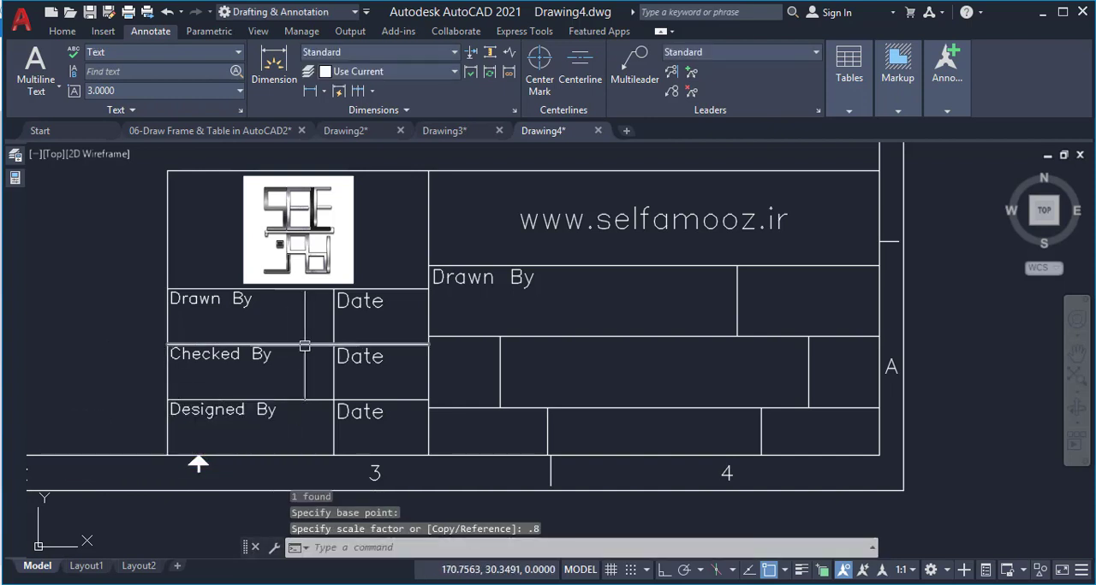
Scale the first-row "Date" label by 0.8 from the upper-left corner of its cell
left_click(342, 301)
key("Return")
left_click(336, 307)
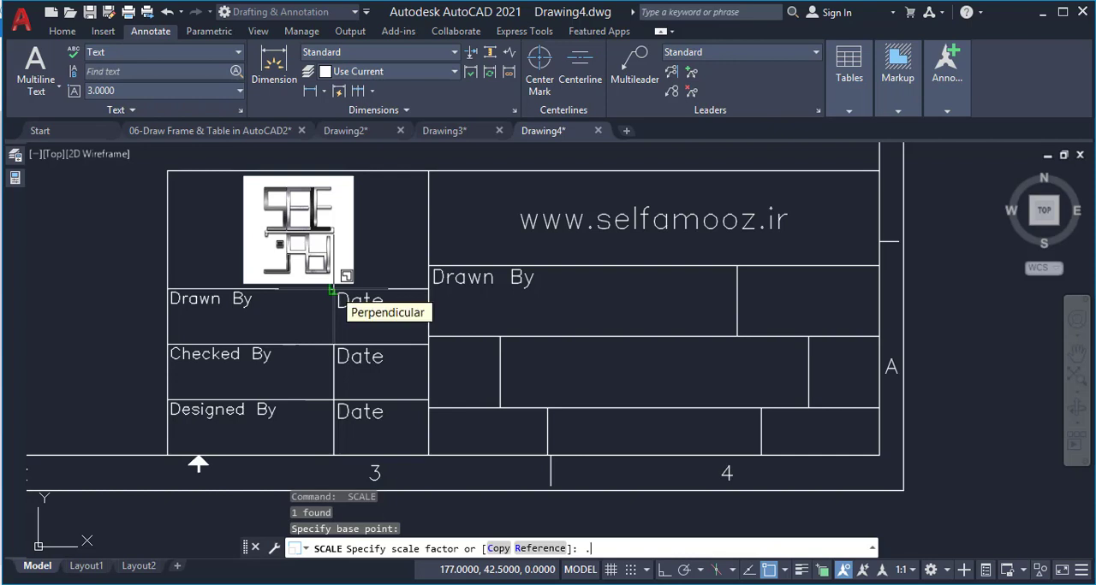
type(".8")
key("Return")
Scale the "Date" label in the "Checked By" row by 0.8 from the upper-left corner of its cell
key("Return")
left_click(335, 362)
key("Return")
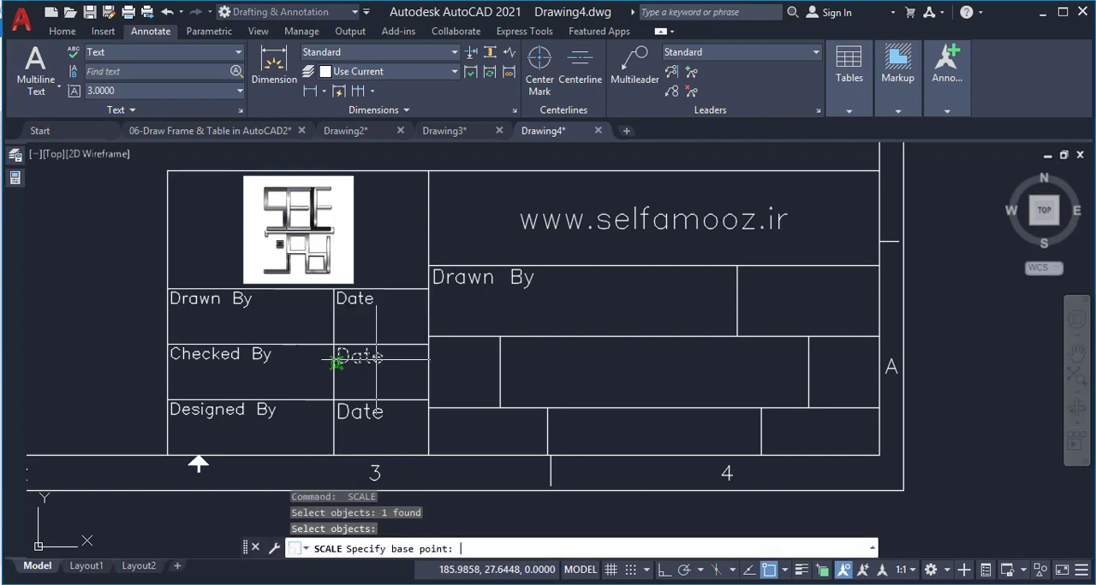
left_click(336, 364)
type(".8")
Scale the "Date" label in the "Designed By" row by 0.8 from the upper-left corner of its cell
key("Return")
key("Return")
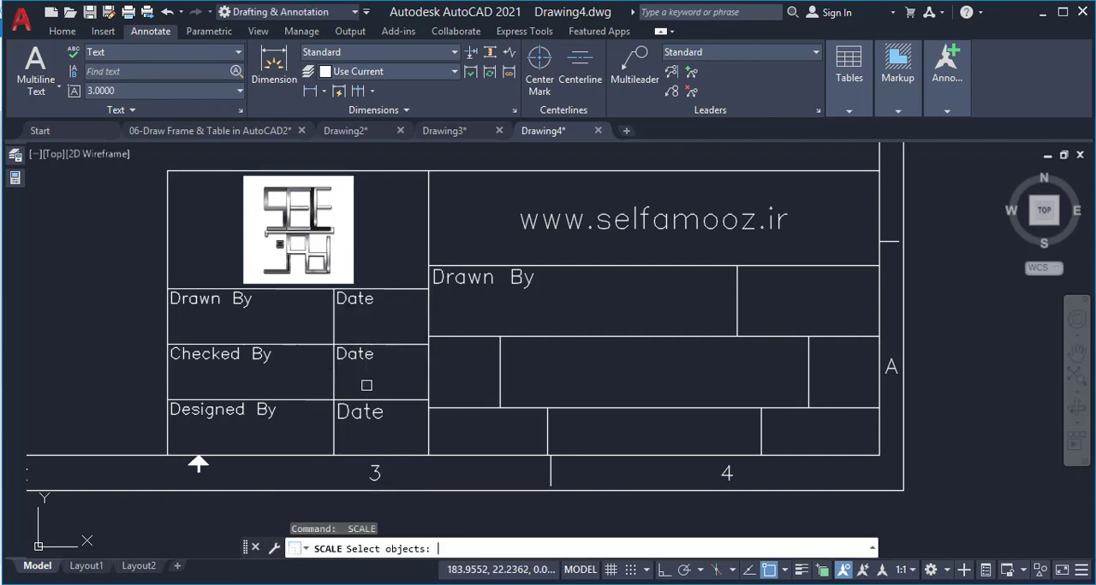
left_click(359, 415)
key("Return")
left_click(334, 399)
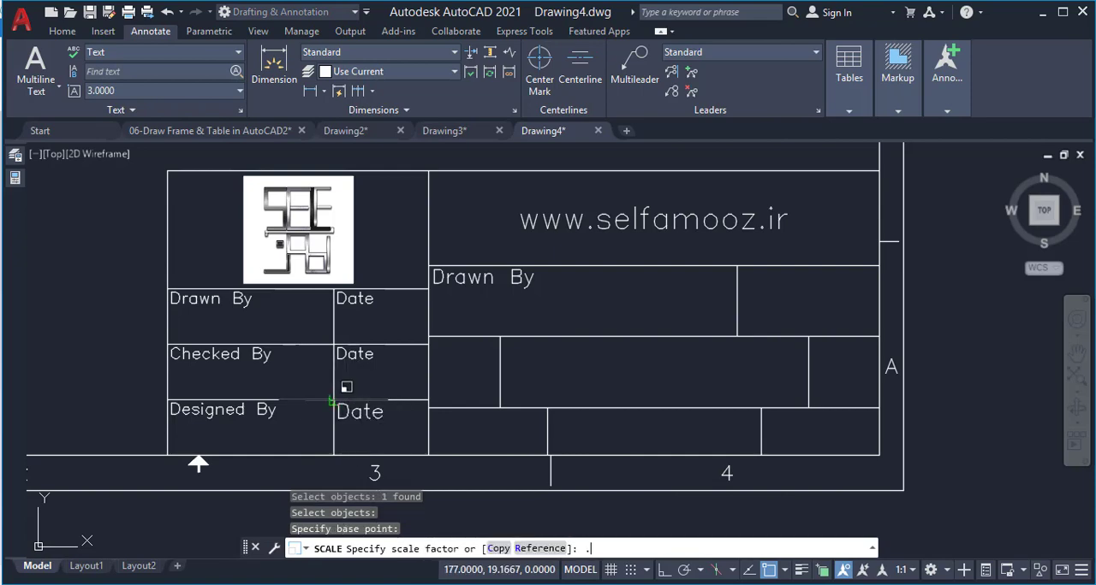
type(".8")
key("Return")
Change the copied "Drawn By" text in the wide cell below the website text to "Drawing Title"
left_click(476, 279)
scroll(476, 279, "up", 4)
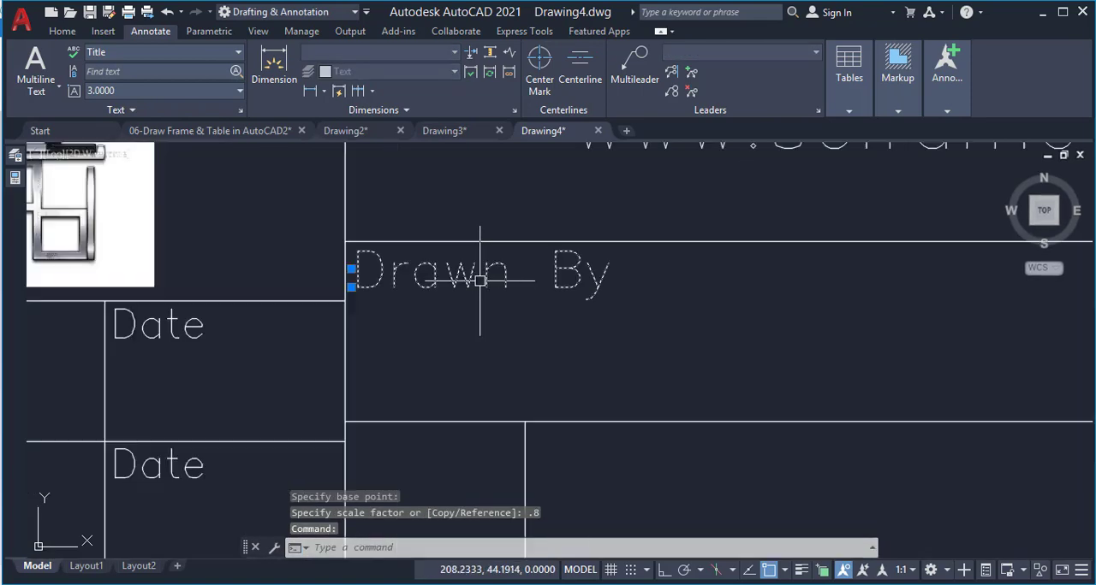
scroll(479, 280, "down", 4)
scroll(505, 287, "up", 2)
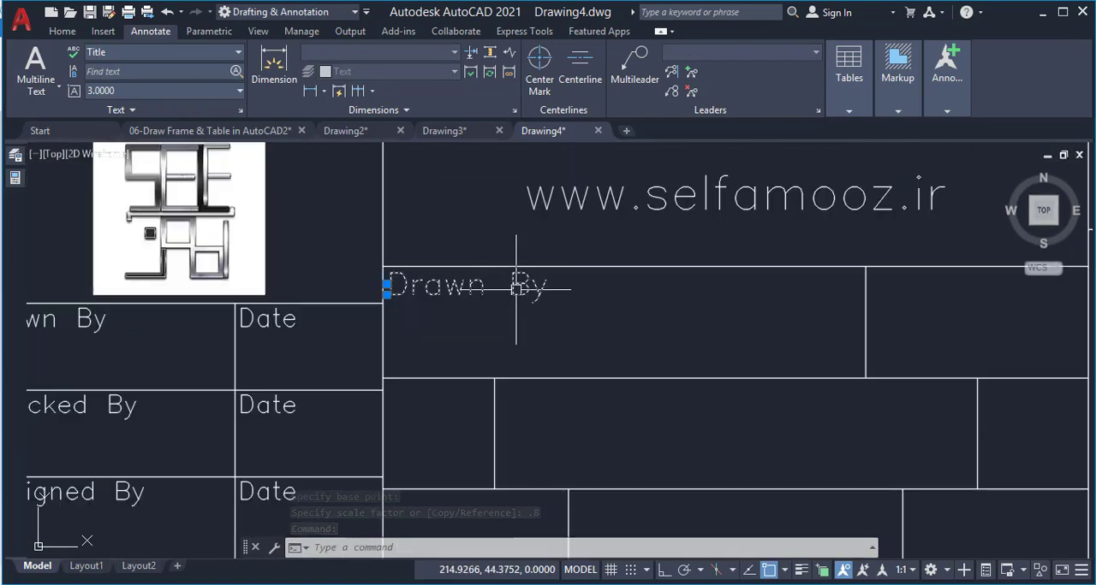
double_click(476, 282)
type("Drawing")
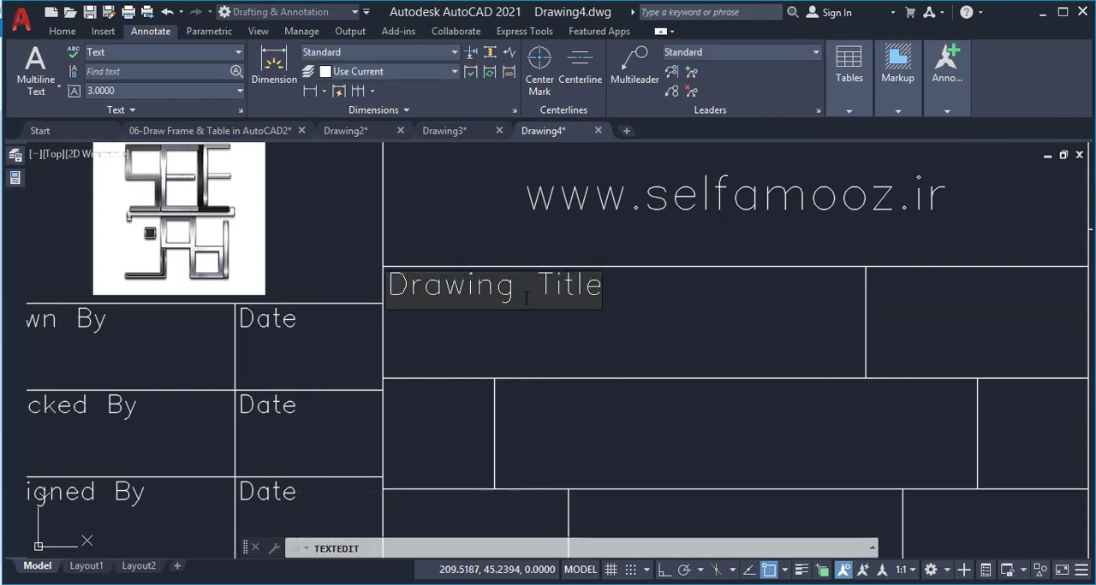
left_click(563, 322)
scroll(331, 304, "down", 2)
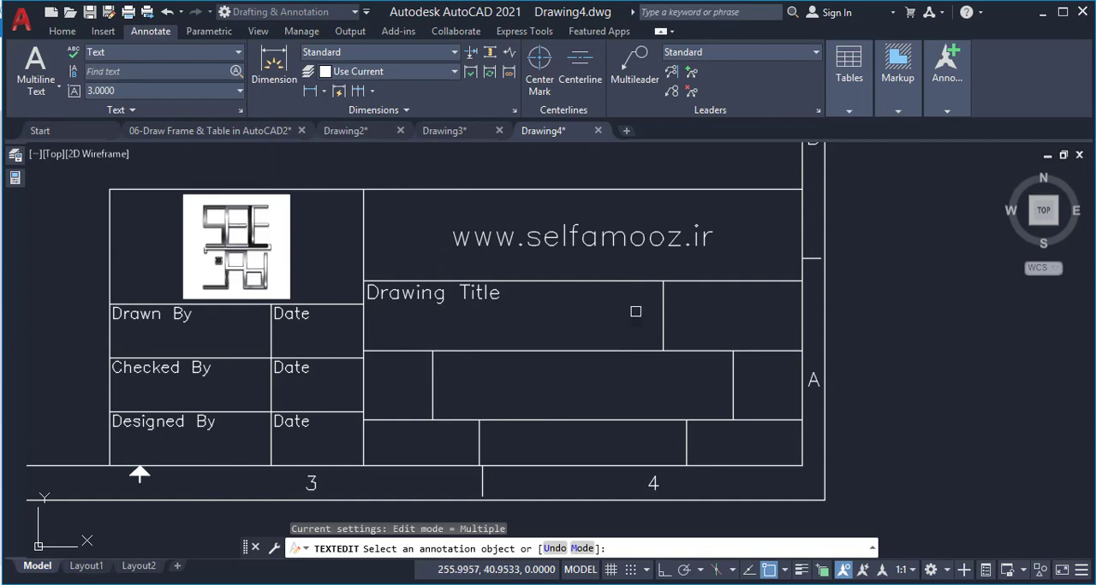
key("Escape")
Copy the "Drawing Title" text from its cell's upper-left corner to the upper-left corner of the wide middle cell in the row below
left_click(368, 291)
type("c")
key("Return")
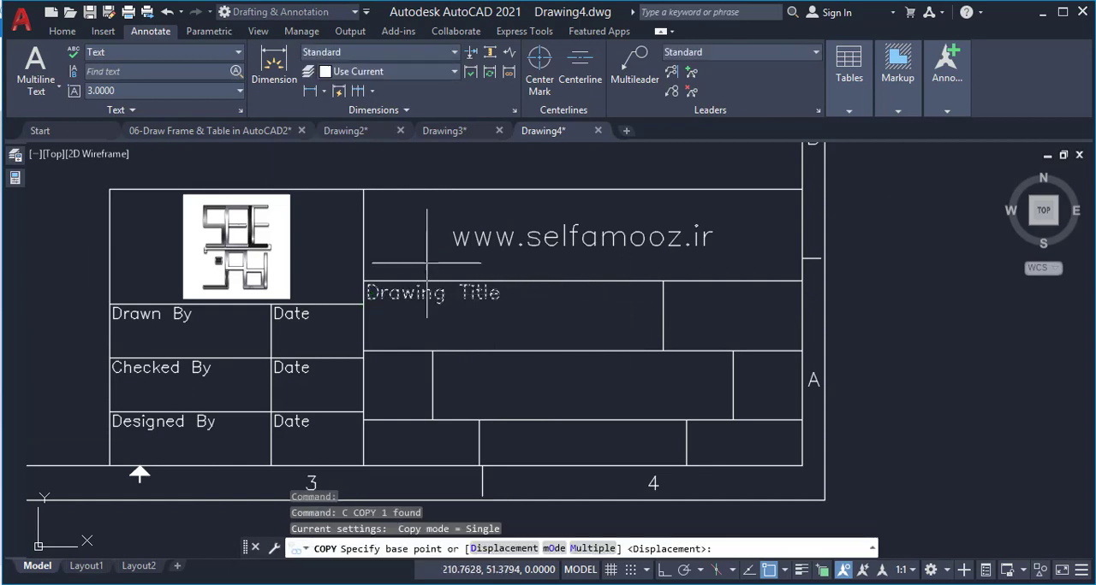
left_click(364, 281)
left_click(432, 351)
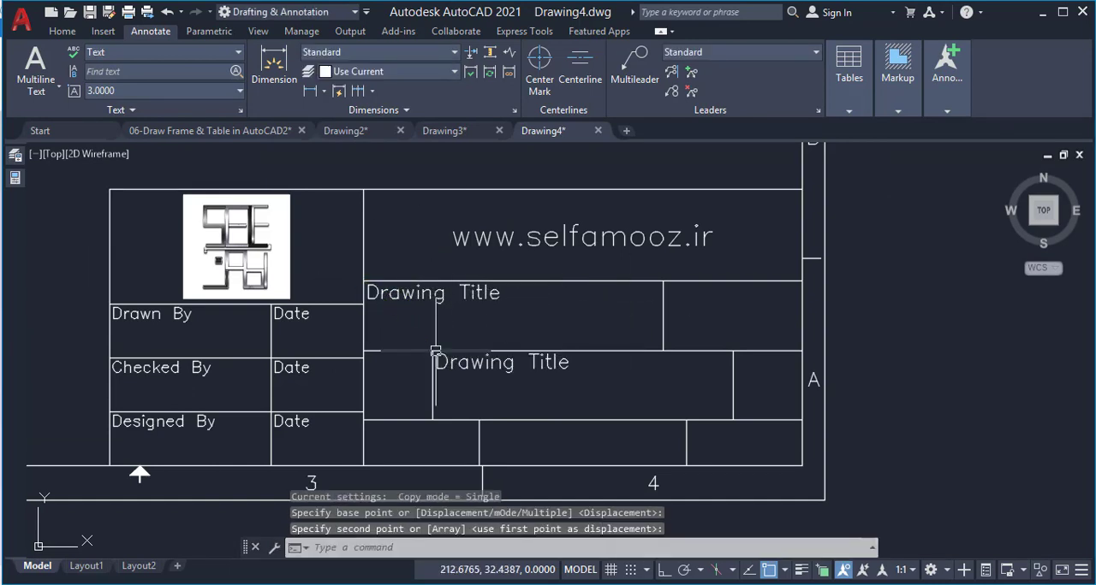
Change the copied "Drawing Title" text in the lower wide cell to "Drawing Number"
key("Return")
key("Return")
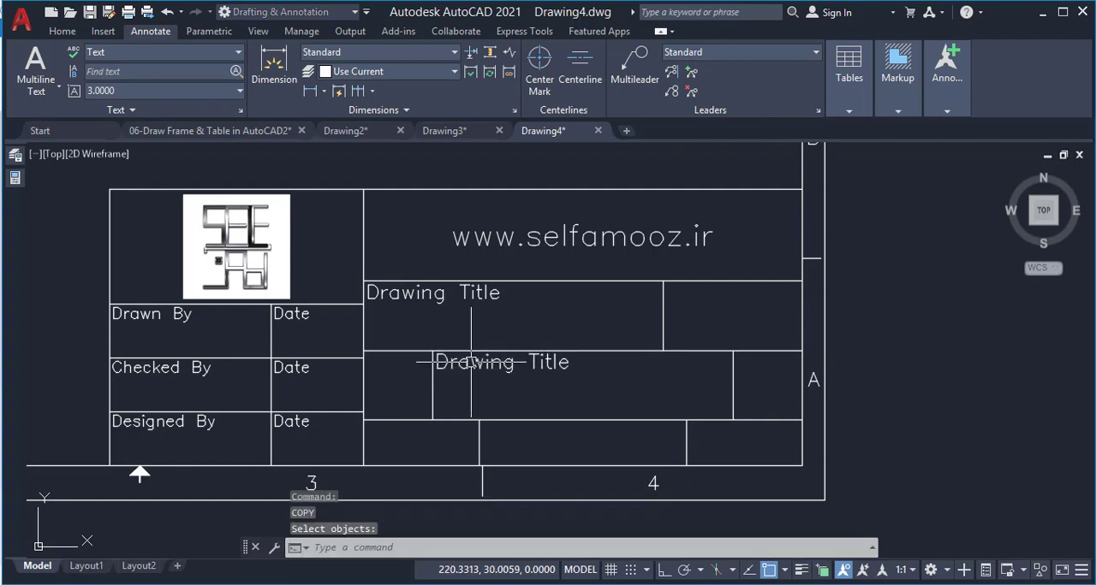
double_click(476, 363)
double_click(533, 362)
left_click(533, 362)
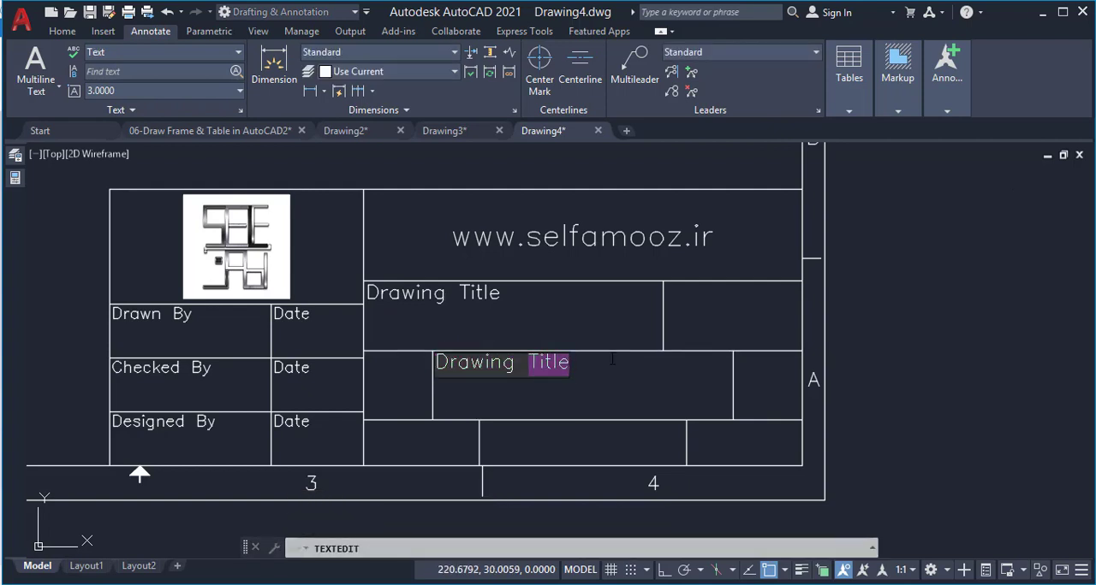
left_click(603, 319)
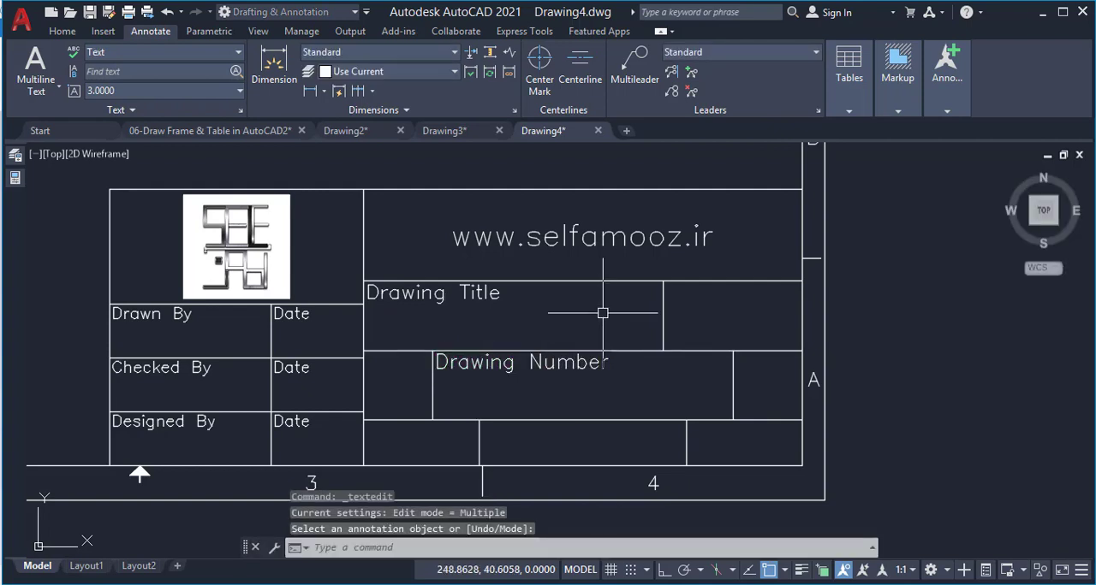
scroll(482, 345, "up", 4)
key("Escape")
Copy the "Drawing Number" text horizontally into the narrow cell just before it
left_click(448, 366)
type("c")
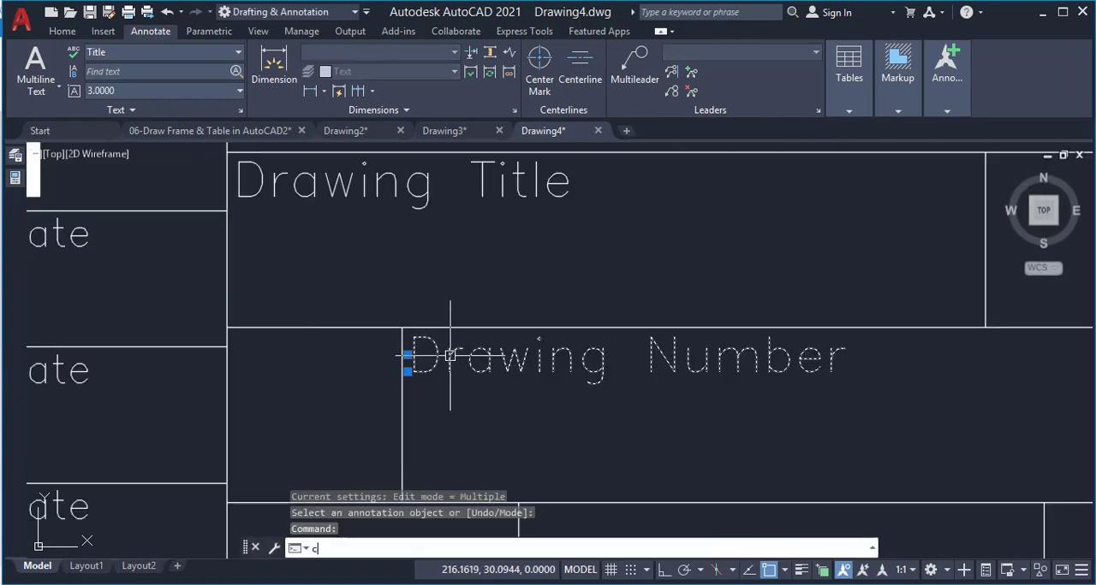
key("Return")
left_click(510, 367)
left_click(343, 366)
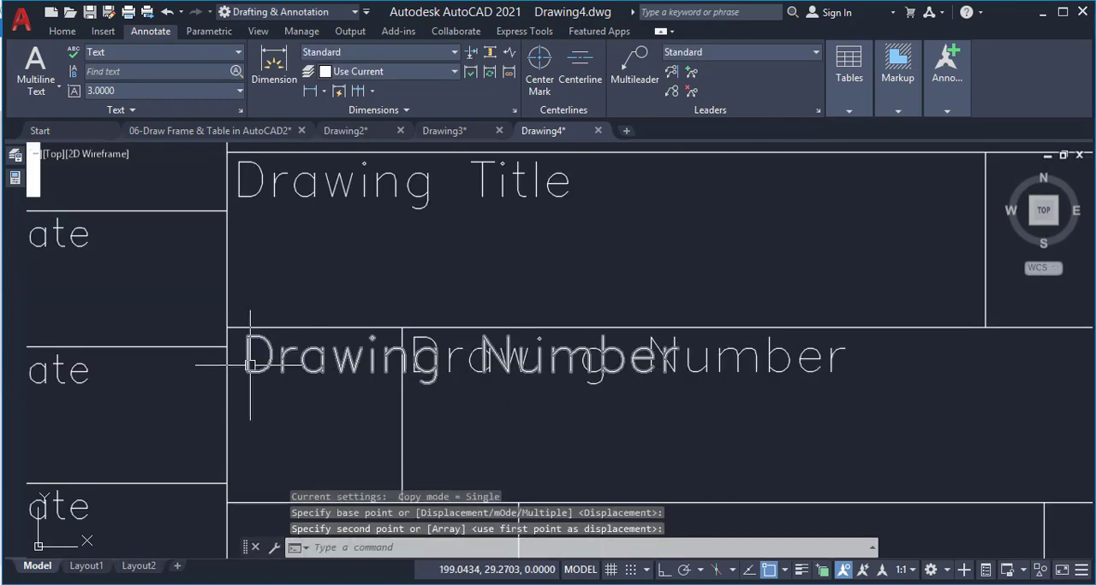
Set the justification of the copied "Drawing Number" text in the narrow cell to Top center
mouse_move(12, 183)
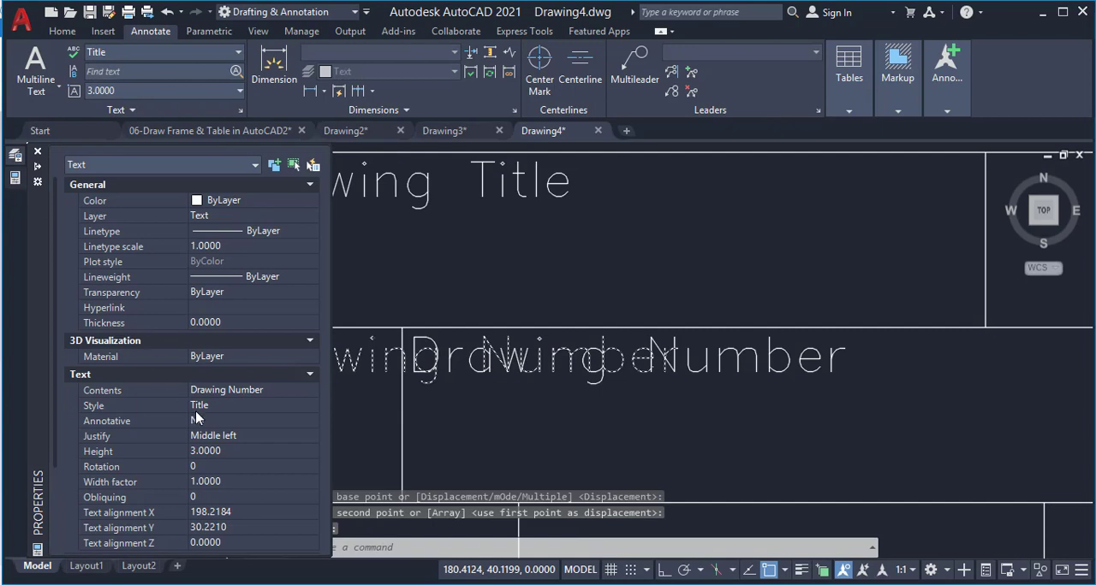
left_click(215, 438)
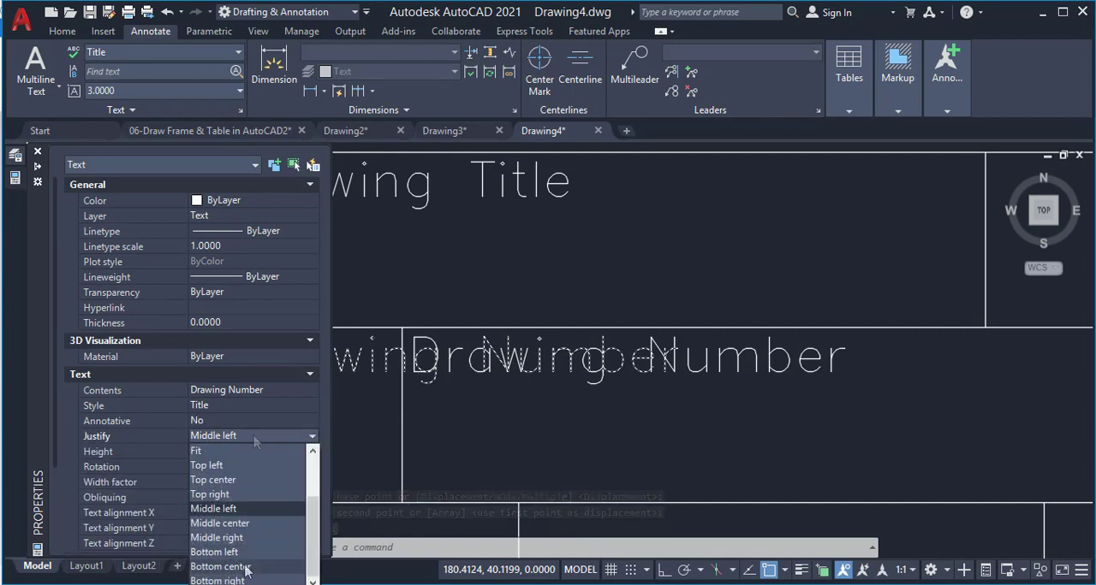
scroll(249, 542, "up", 2)
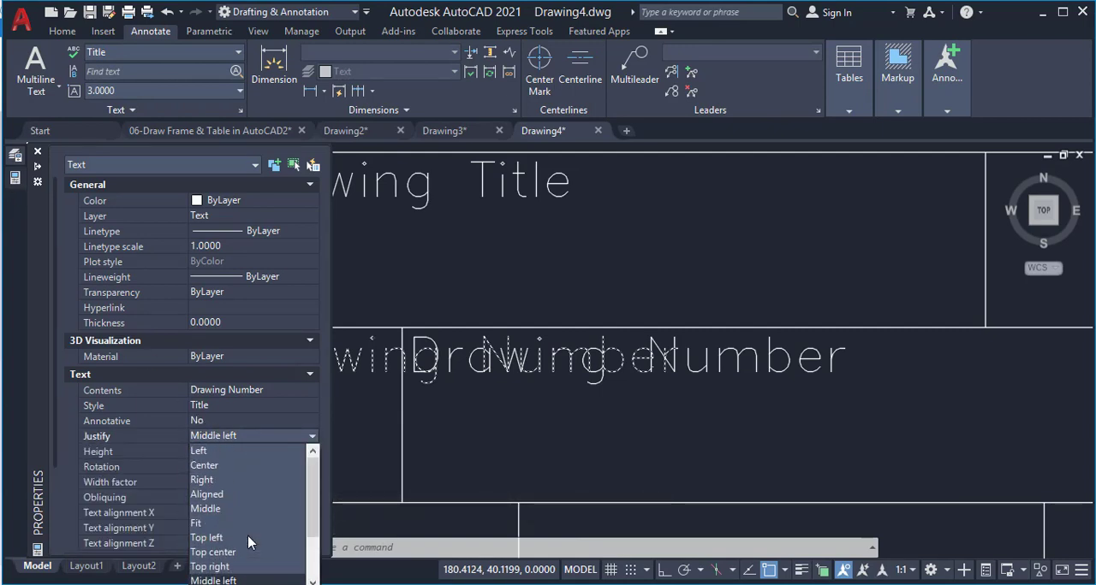
scroll(250, 498, "down", 2)
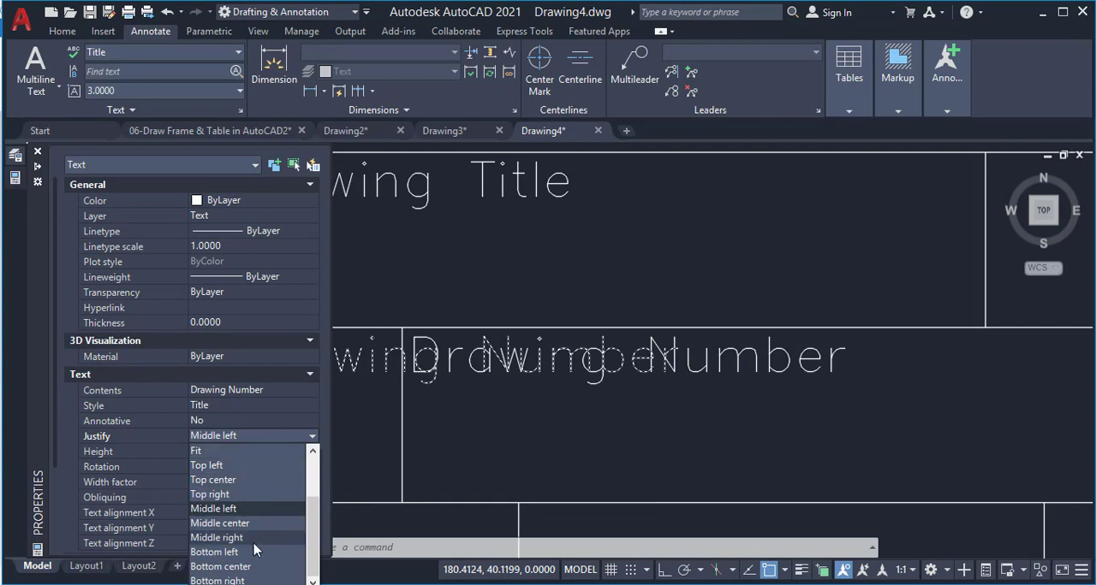
left_click(276, 479)
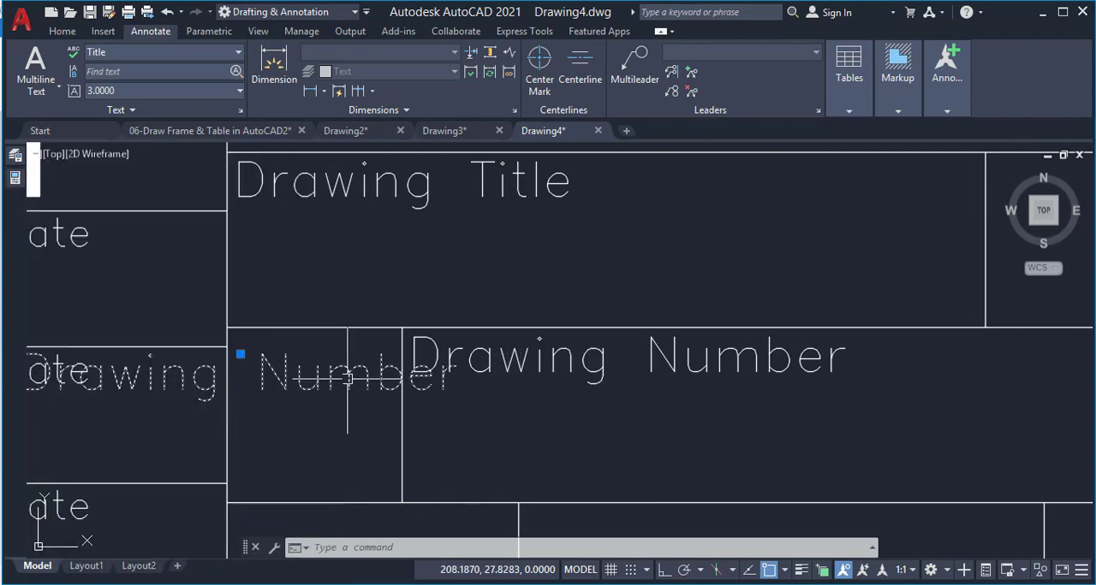
Move the copied text's alignment point to the midpoint between the two upper corners of the narrow cell
left_click(241, 353)
type("m2p")
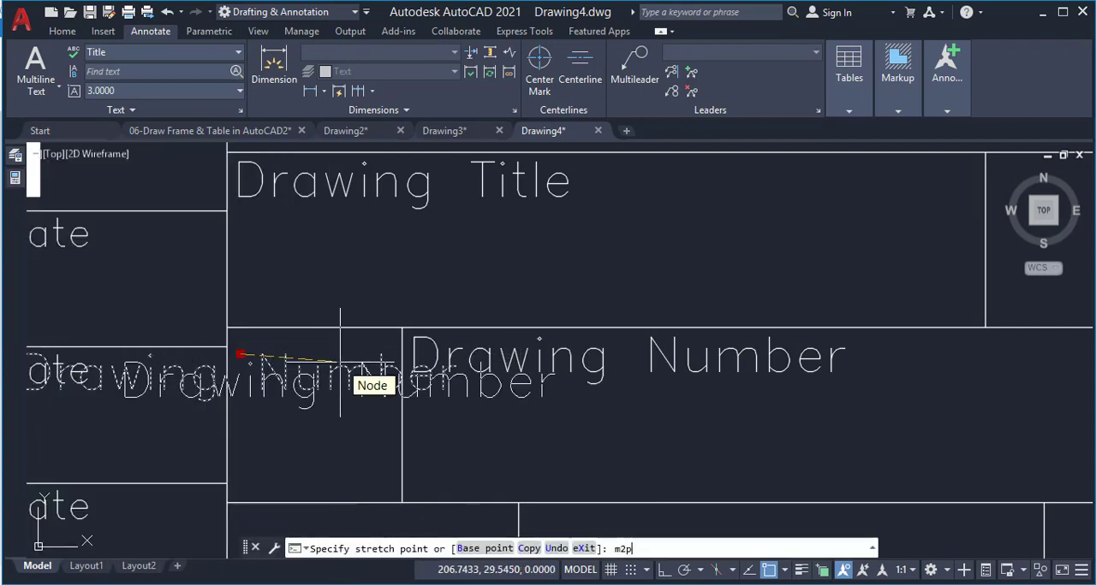
key("Return")
left_click(403, 328)
left_click(227, 328)
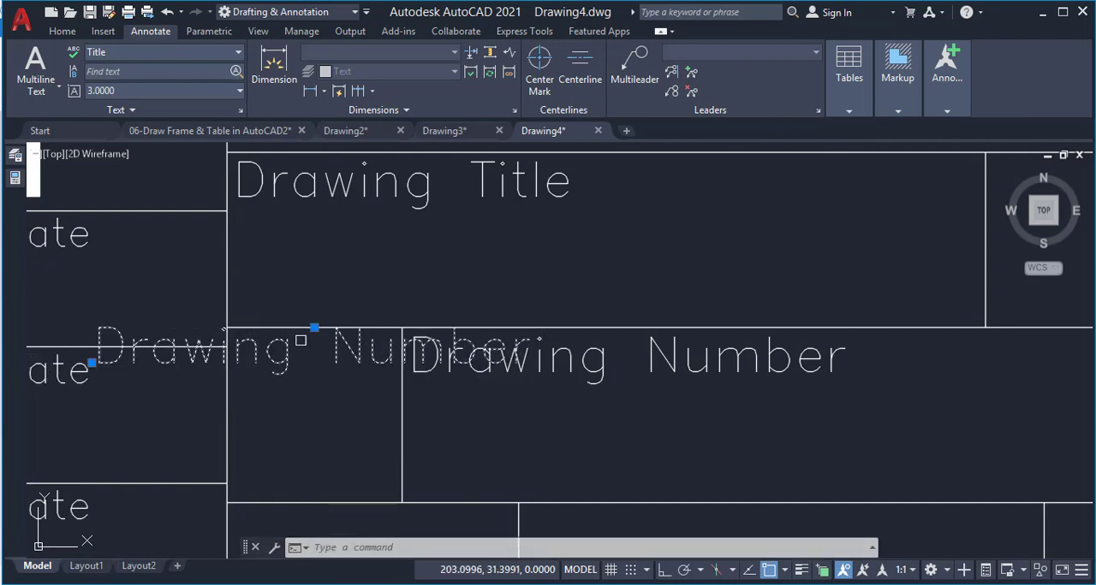
Shift the copied text slightly straight down from the narrow cell's top edge with Ortho on
left_click(314, 328)
scroll(299, 316, "up", 3)
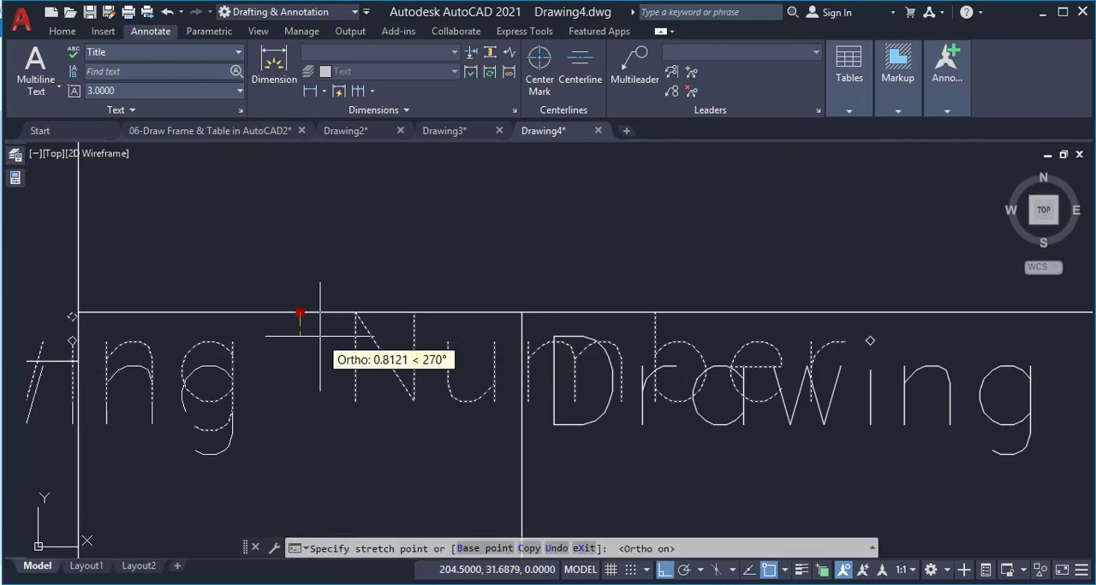
scroll(308, 321, "down", 3)
left_click(329, 336)
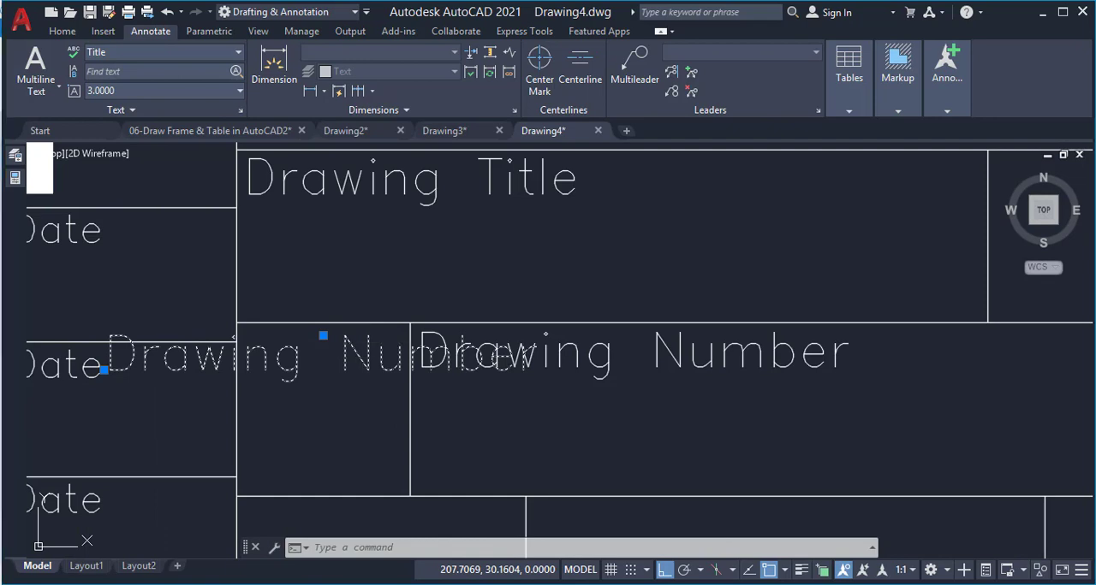
Change the centered text in the narrow cell before "Drawing Number" to "Size"
double_click(340, 360)
type("Size")
left_click(403, 244)
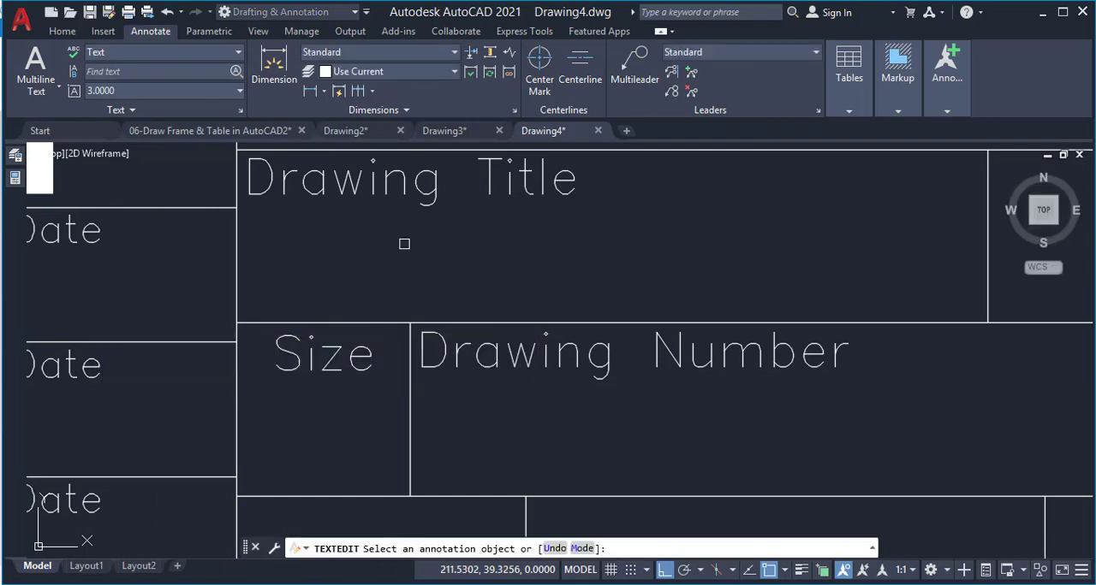
key("Escape")
Copy the "Size" text into the first cell of the row below, from top-edge midpoint to top-edge midpoint
scroll(360, 309, "down", 4)
scroll(357, 327, "up", 2)
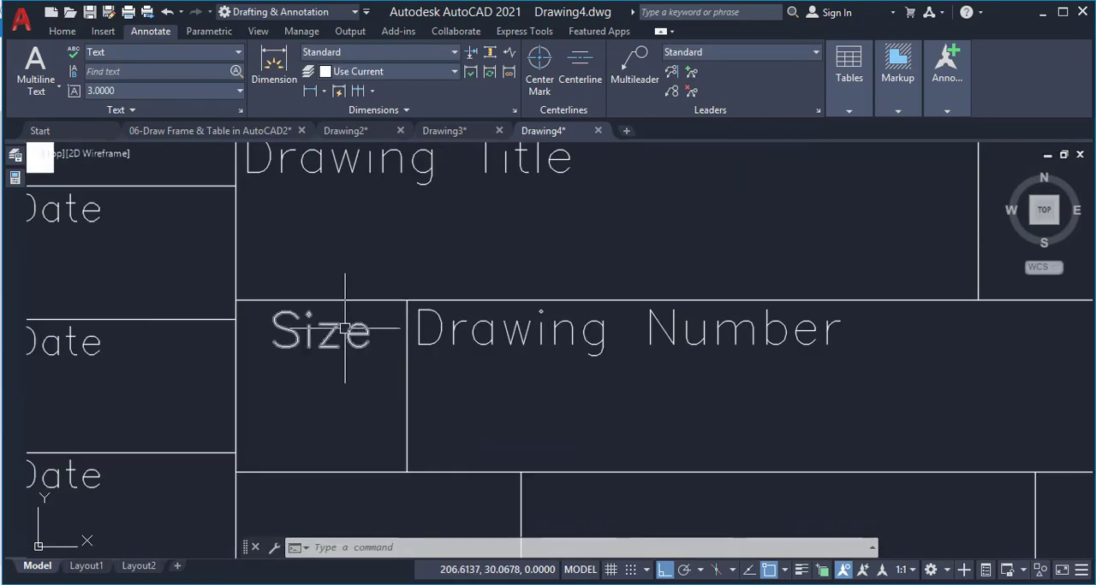
left_click(337, 340)
type("co")
key("Return")
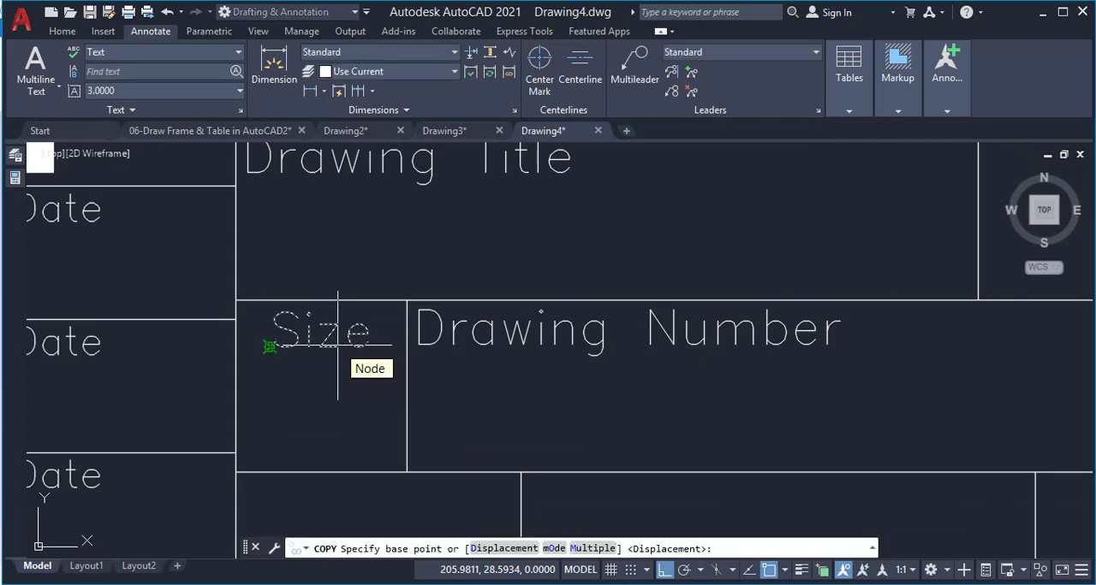
type("m2p")
key("Return")
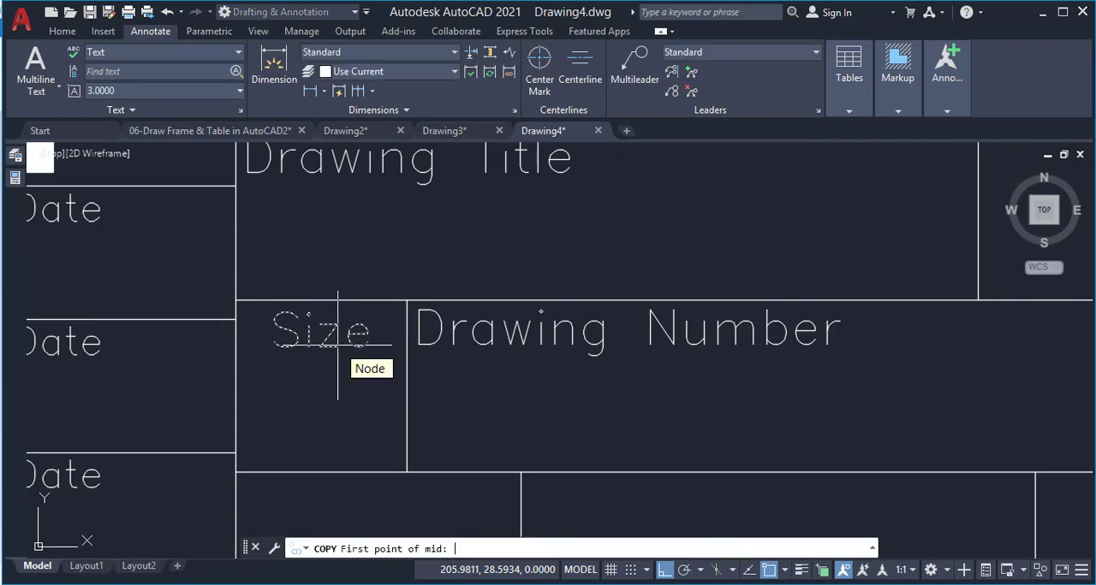
left_click(407, 300)
scroll(407, 300, "down", 4)
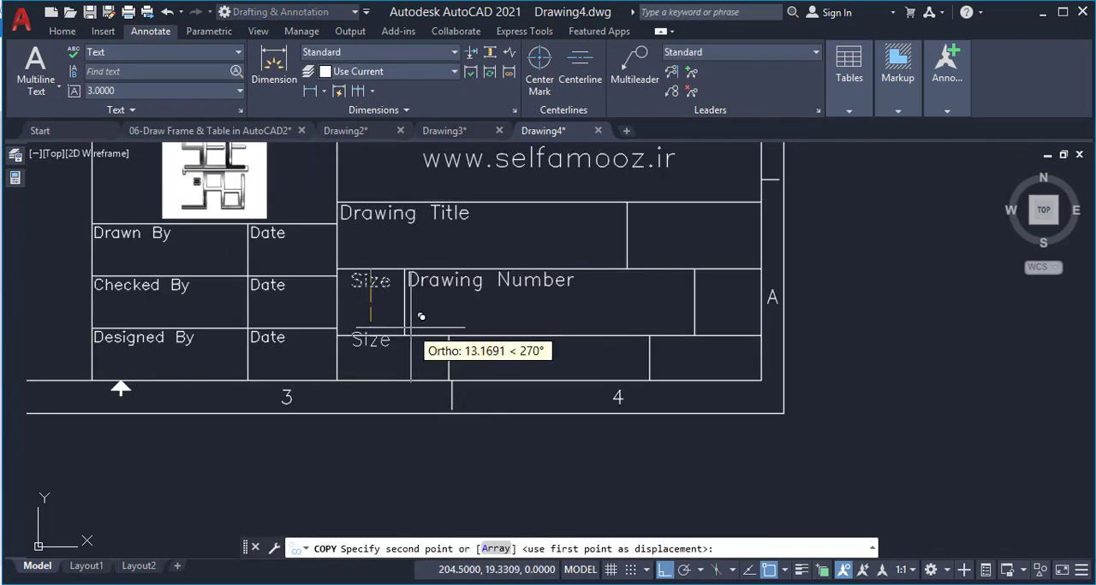
scroll(440, 313, "up", 4)
left_click(500, 341)
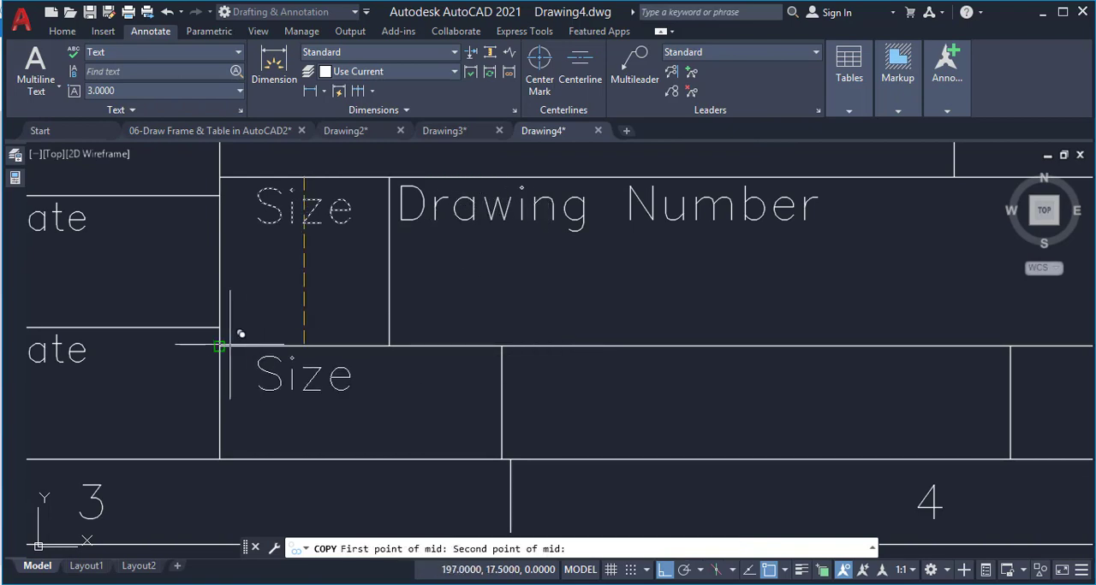
left_click(229, 345)
Copy the lower "Size" text from its cell's top-edge midpoint to the upper-left corner of the narrow cell after "Drawing Number"
key("Return")
left_click(351, 367)
key("Return")
type("m2p")
key("Return")
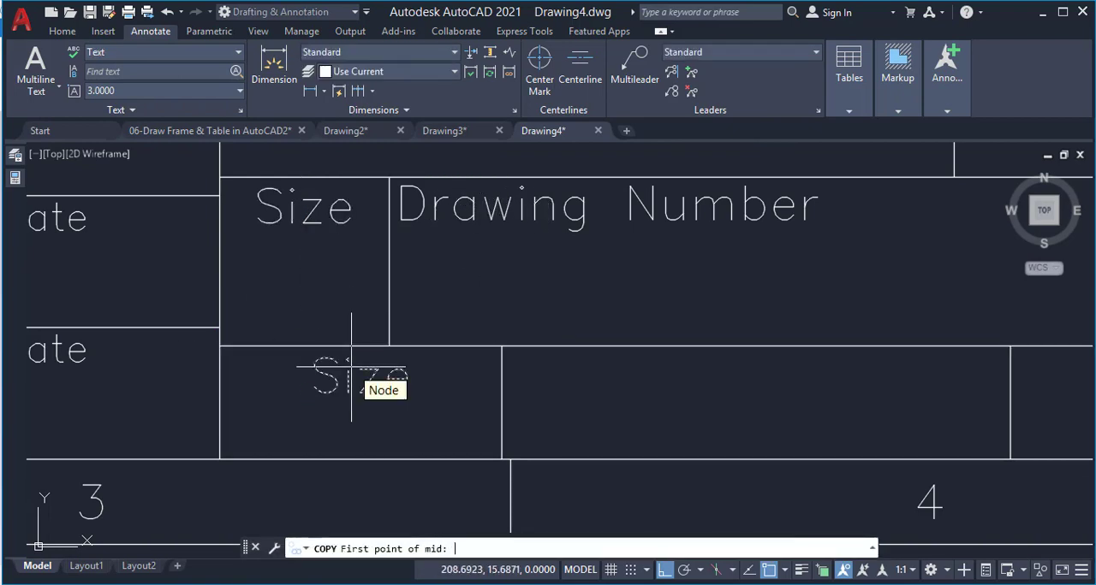
left_click(222, 346)
left_click(502, 347)
scroll(342, 308, "down", 3)
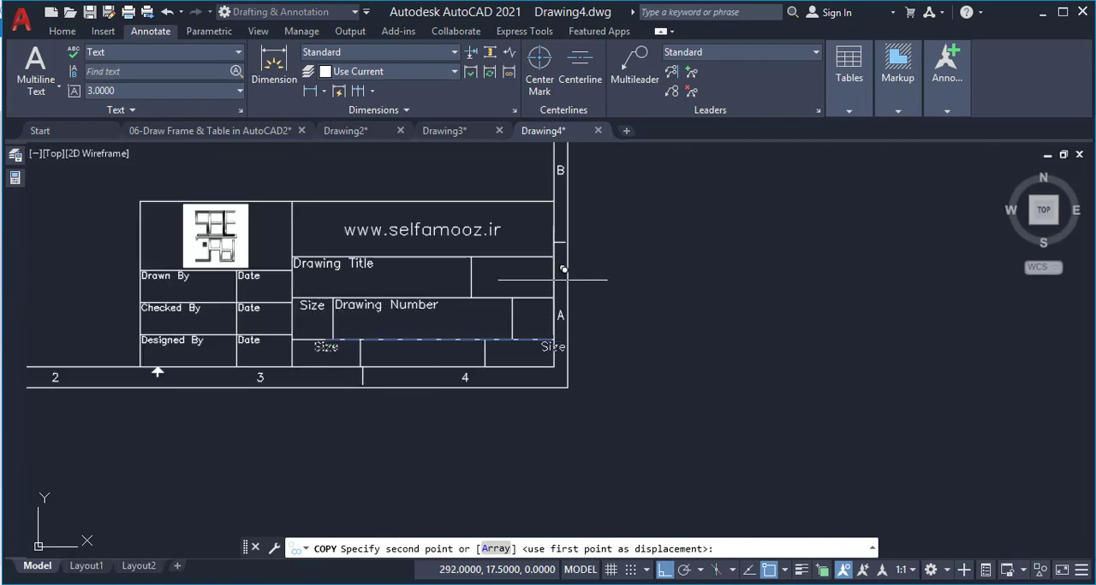
scroll(524, 295, "up", 5)
left_click(503, 320)
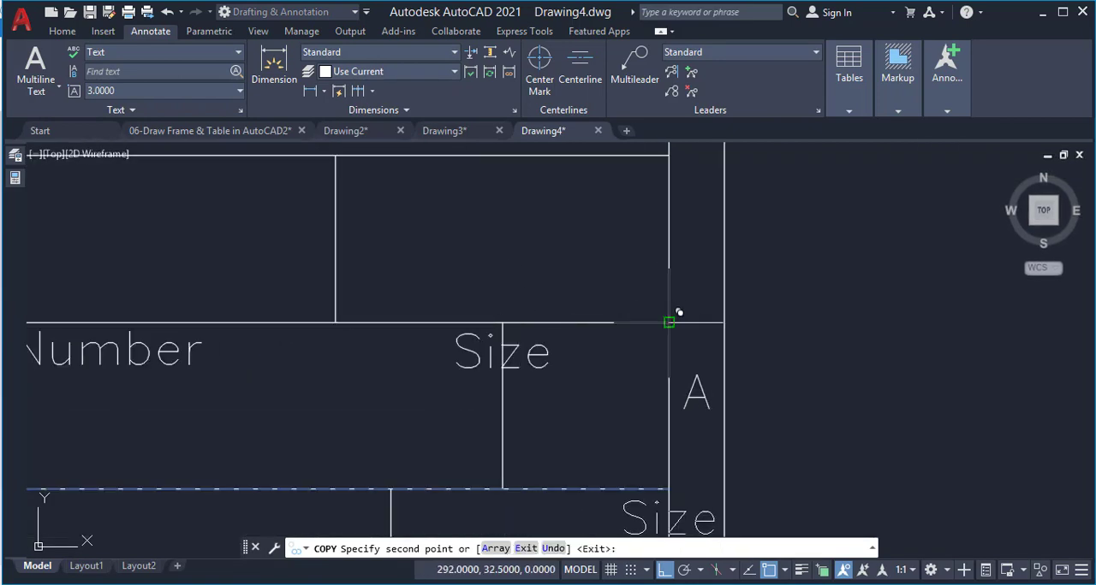
key("Return")
Move the new "Size" copy from the cell's upper-left corner to the midpoint between the cell's two upper corners
left_click(537, 351)
type("m")
key("Return")
left_click(503, 323)
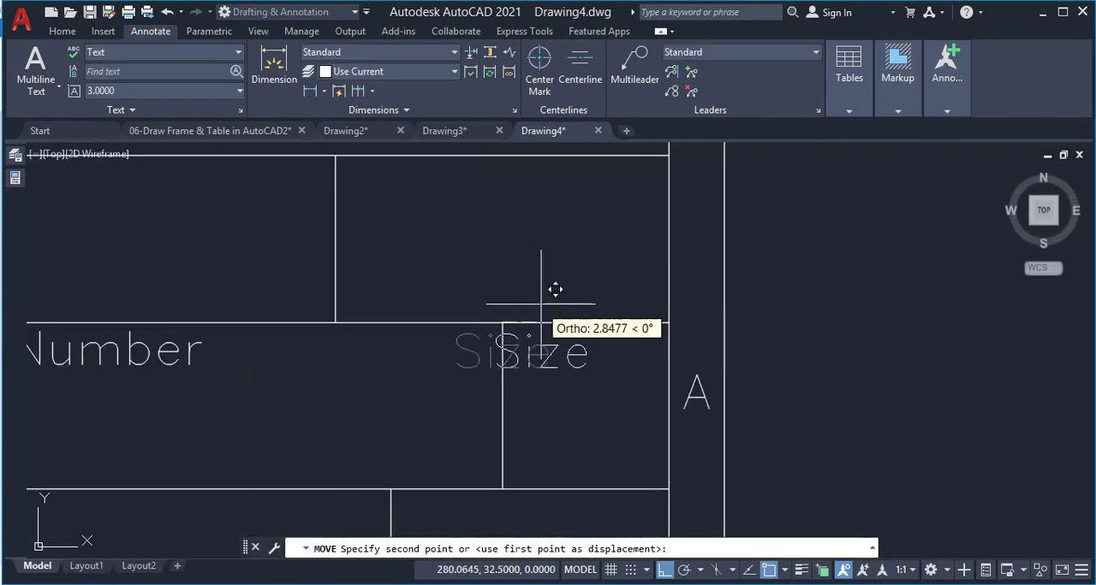
type("m2p")
key("Return")
left_click(503, 323)
left_click(668, 323)
scroll(614, 275, "down", 4)
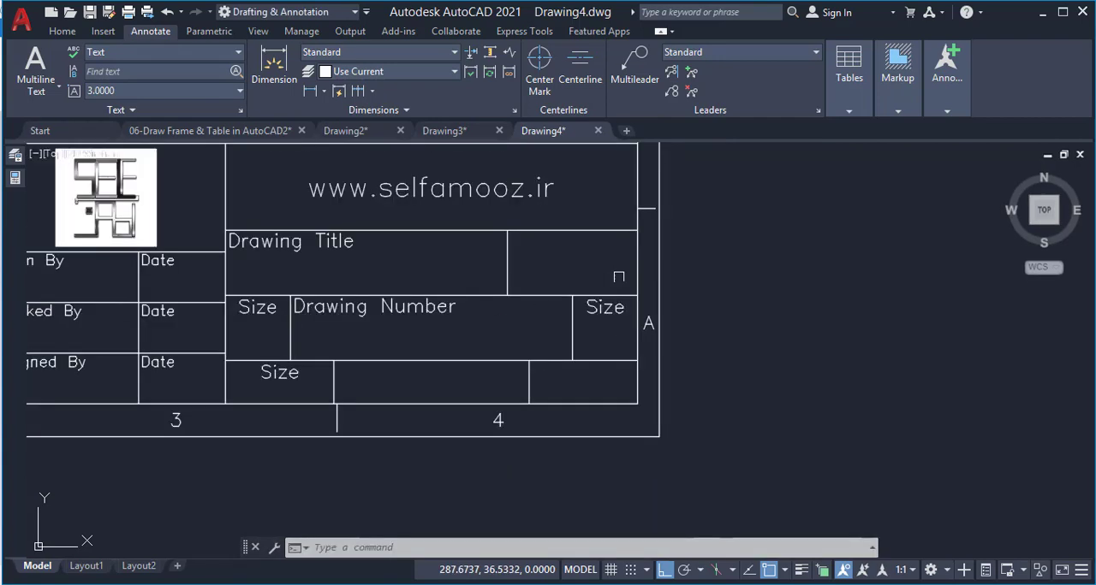
Set the justification of the "Size" text in the bottom row's first cell to middle left
middle_click_drag(616, 274, 841, 227)
scroll(491, 317, "up", 4)
left_click(503, 339)
key("ctrl+1")
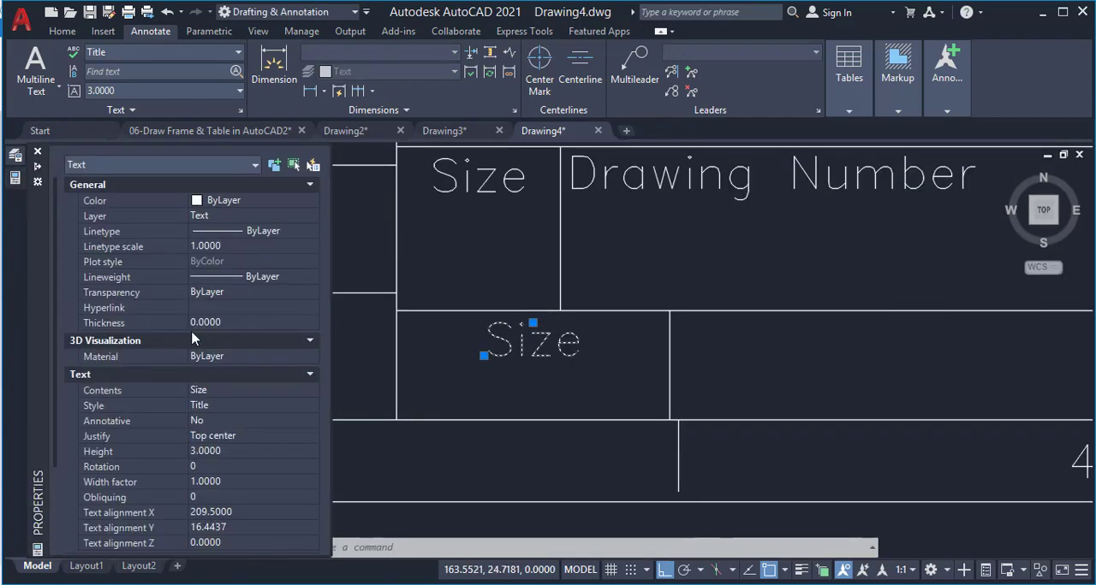
left_click(214, 440)
left_click(231, 509)
key("ctrl+1")
Move the bottom-row "Size" text by its alignment point to the midpoint between its cell's two left corners
left_click(533, 322)
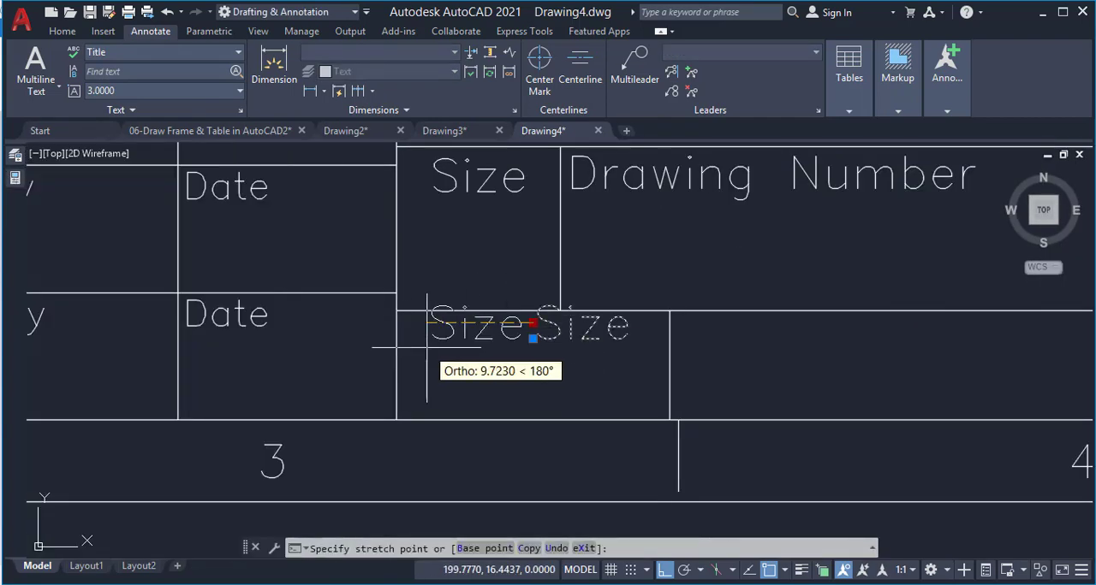
type("m2p")
key("Return")
left_click(396, 310)
left_click(396, 419)
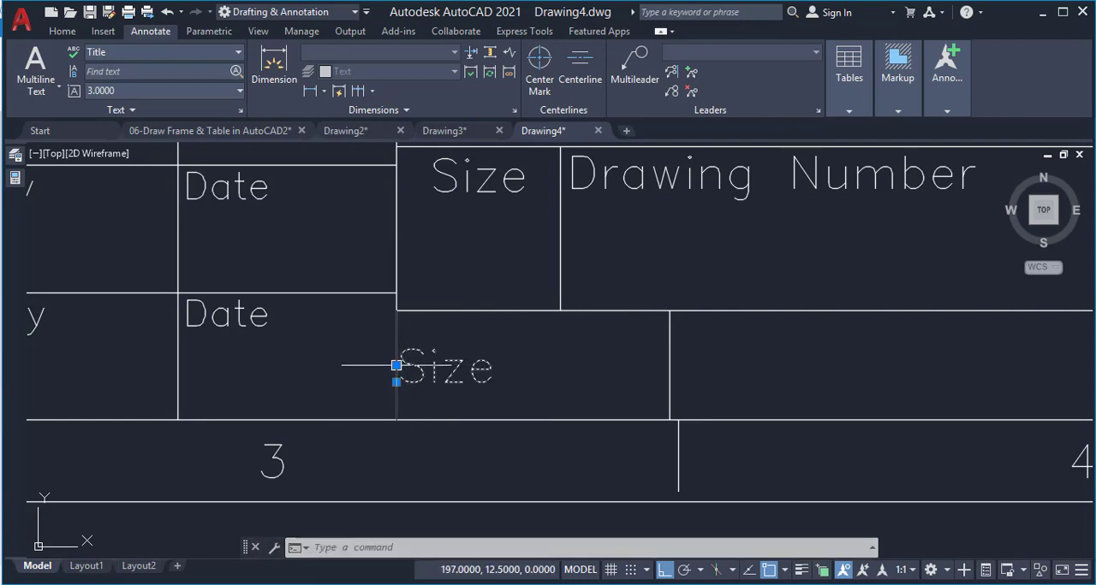
Shift the bottom-row "Size" text slightly to the right, clear of its cell's left edge
left_click(396, 365)
scroll(413, 354, "up", 4)
left_click(393, 383)
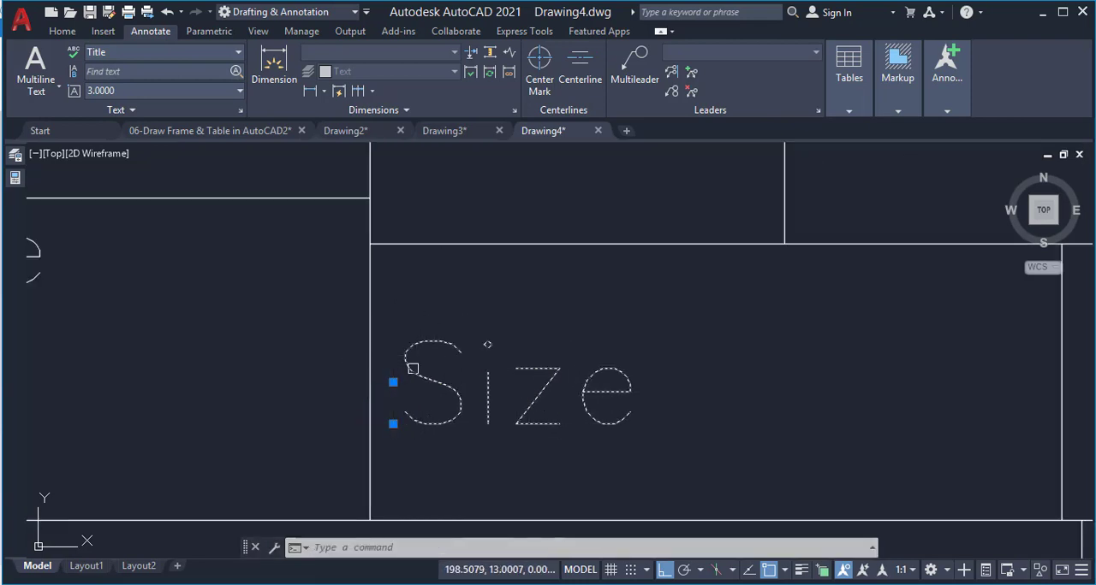
scroll(412, 369, "down", 5)
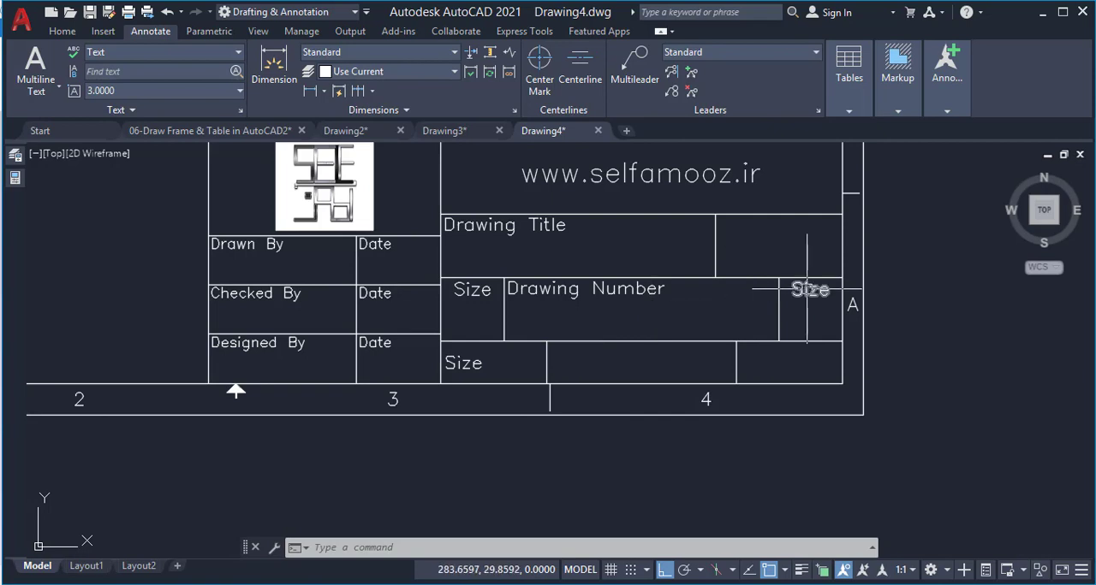
Change the "Size" text in the narrow cell after "Drawing Number" to "Rev."
double_click(806, 289)
type("Rev.")
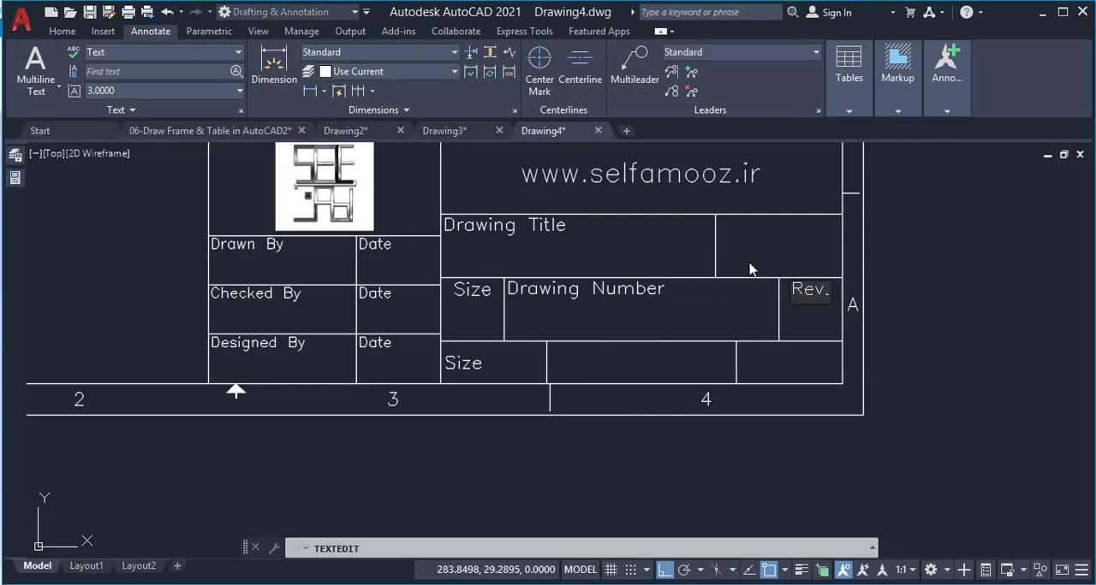
left_click(750, 270)
key("Escape")
Copy the bottom-row "Size" text into the middle cell, from the first cell's upper-left corner to the middle cell's upper-left corner
scroll(495, 355, "up", 2)
left_click(471, 359)
type("co")
key("Return")
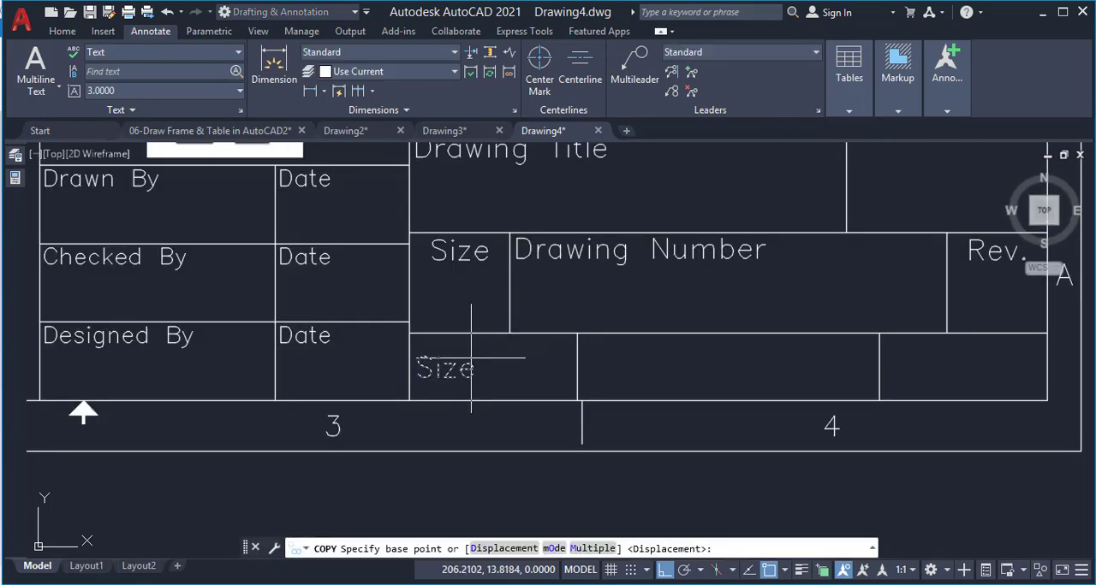
left_click(409, 334)
left_click(577, 334)
Copy the middle cell's "Size" text into the bottom row's last cell, from upper-left corner to upper-left corner
left_click(590, 368)
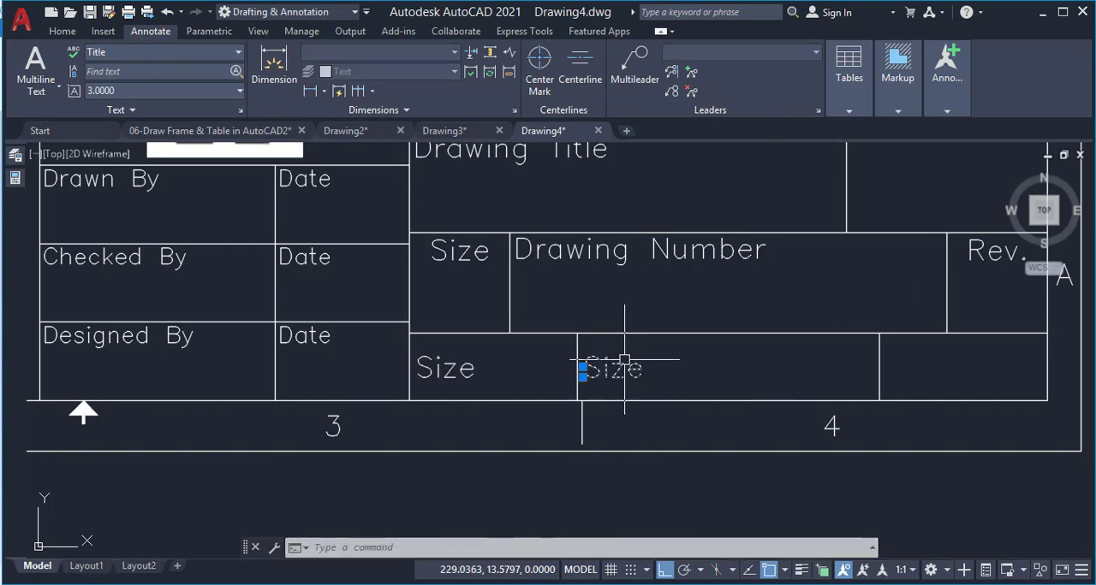
key("Return")
left_click(573, 331)
left_click(879, 333)
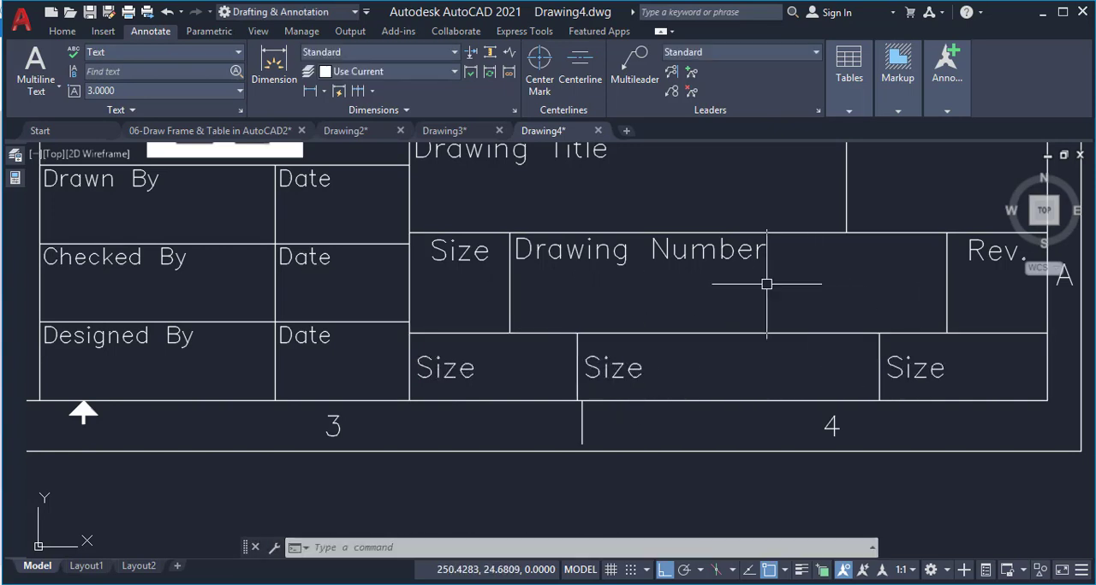
Change the first two "Size" texts in the bottom row to "Scale" and "Weigth (kg)"
double_click(450, 366)
type("S")
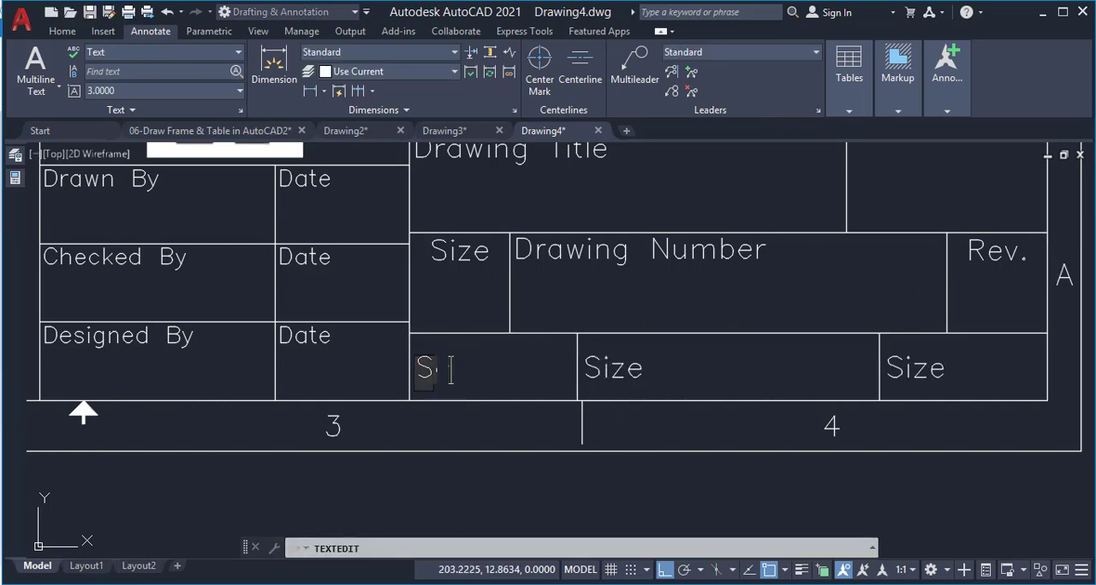
key("Return")
left_click(613, 368)
type("We")
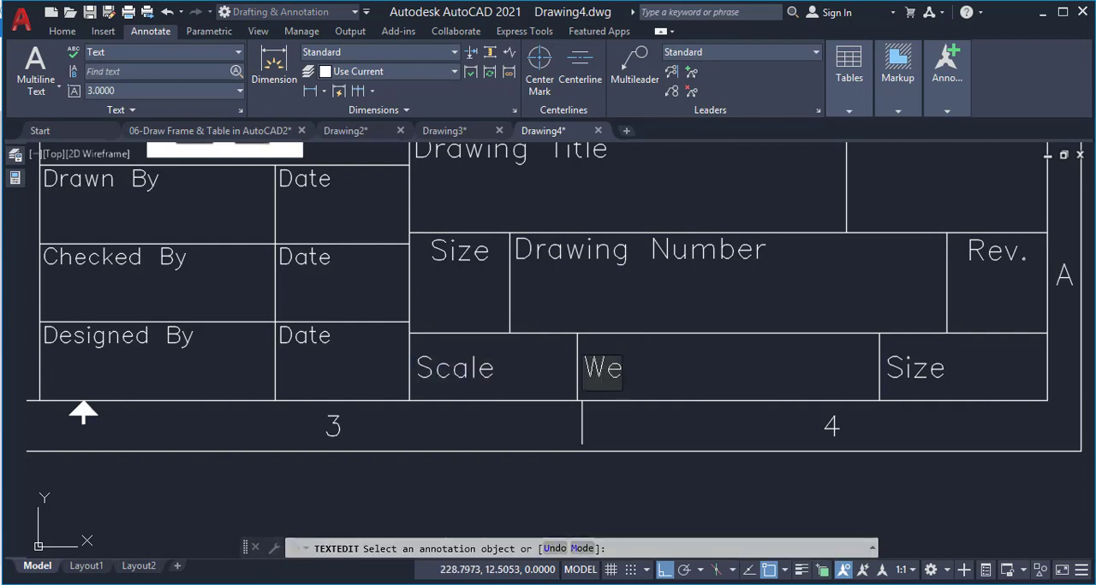
type("igth (kg")
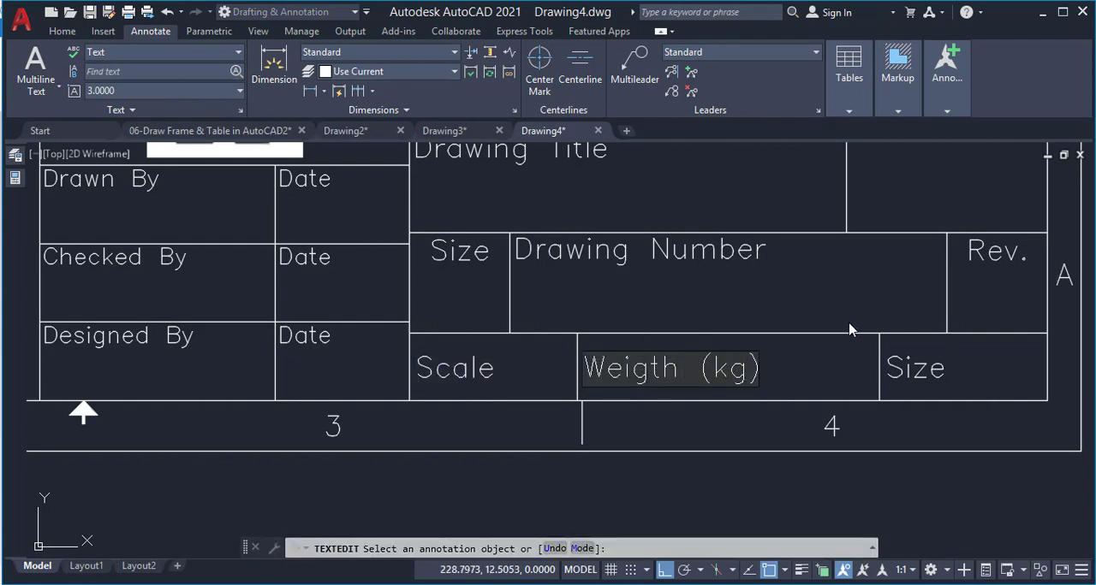
key("Return")
Change the "Size" text in the bottom row's last cell to "Sheet"
left_click(914, 368)
type("S")
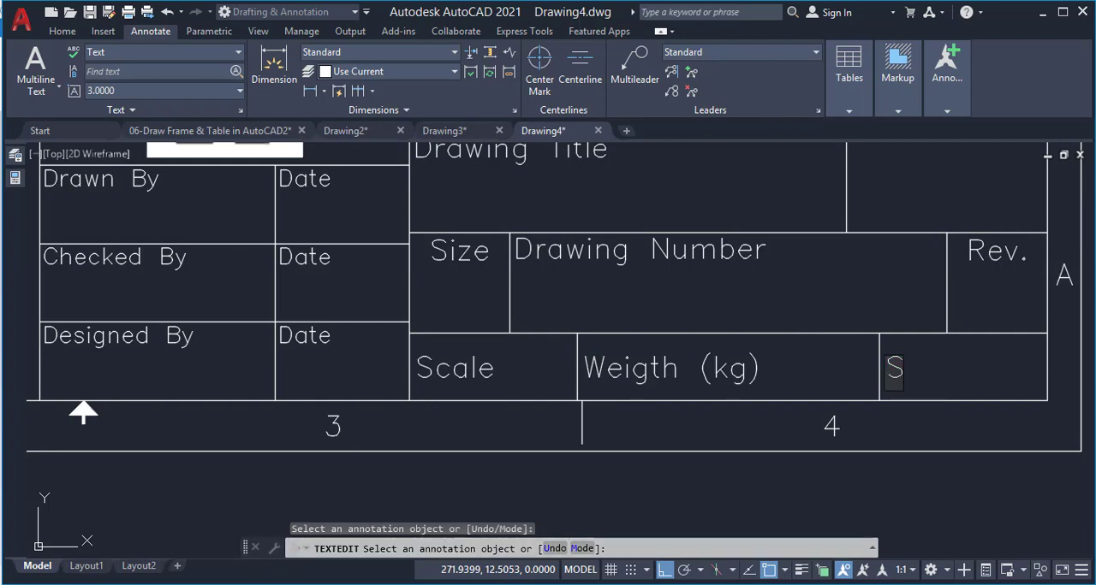
type("heet")
key("Return")
key("Return")
scroll(743, 404, "down", 4)
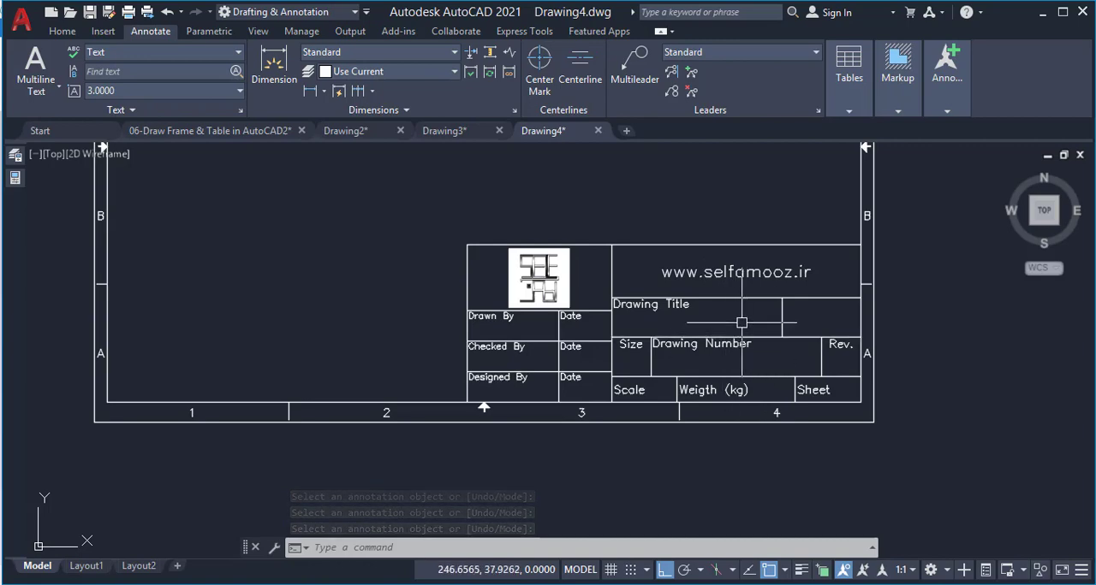
Make "Text" the current text style
scroll(741, 323, "up", 2)
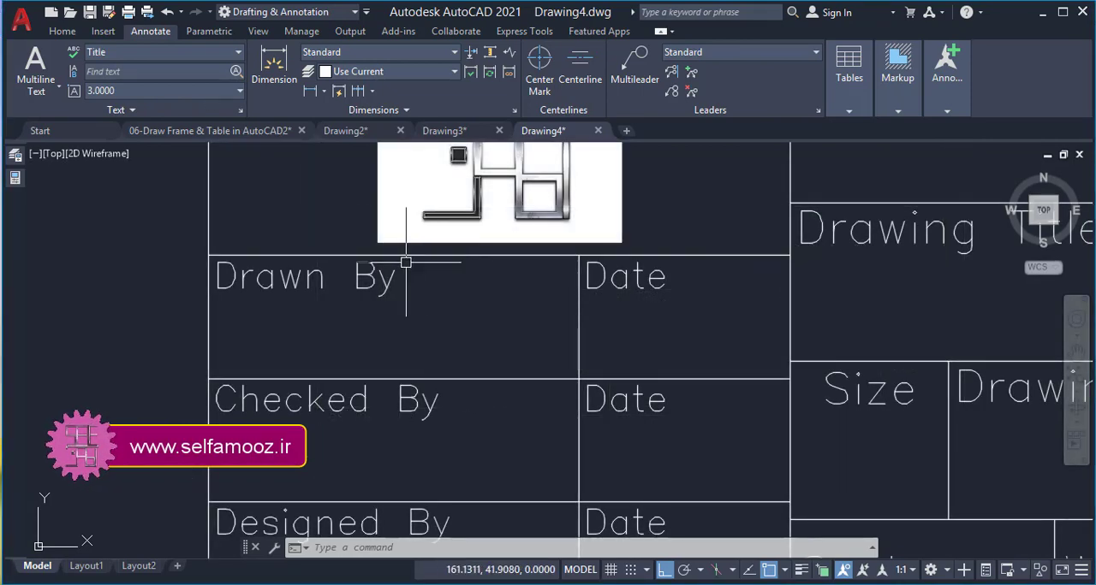
left_click(192, 53)
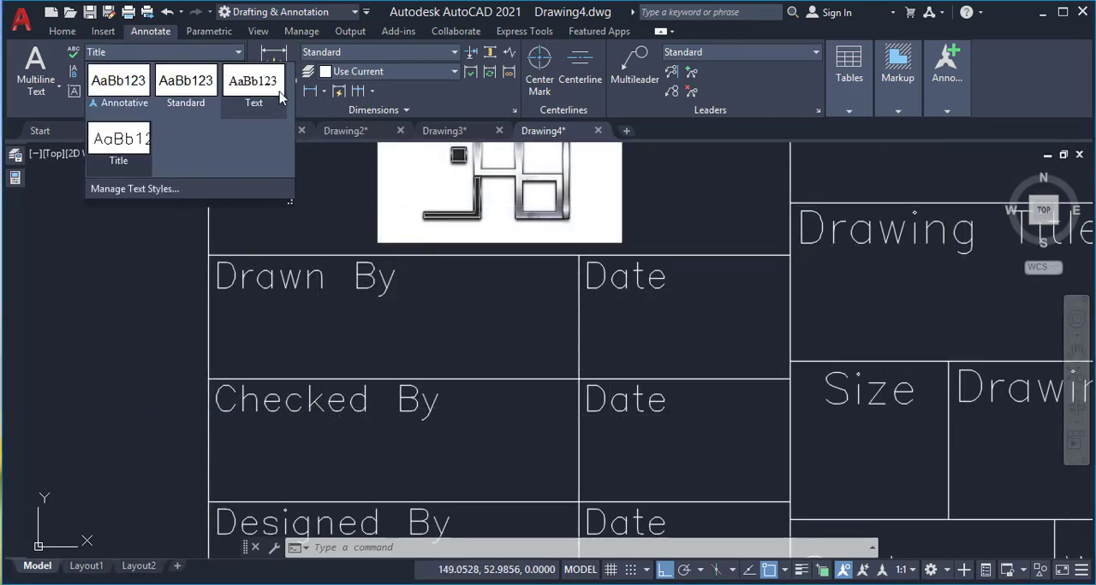
left_click(253, 83)
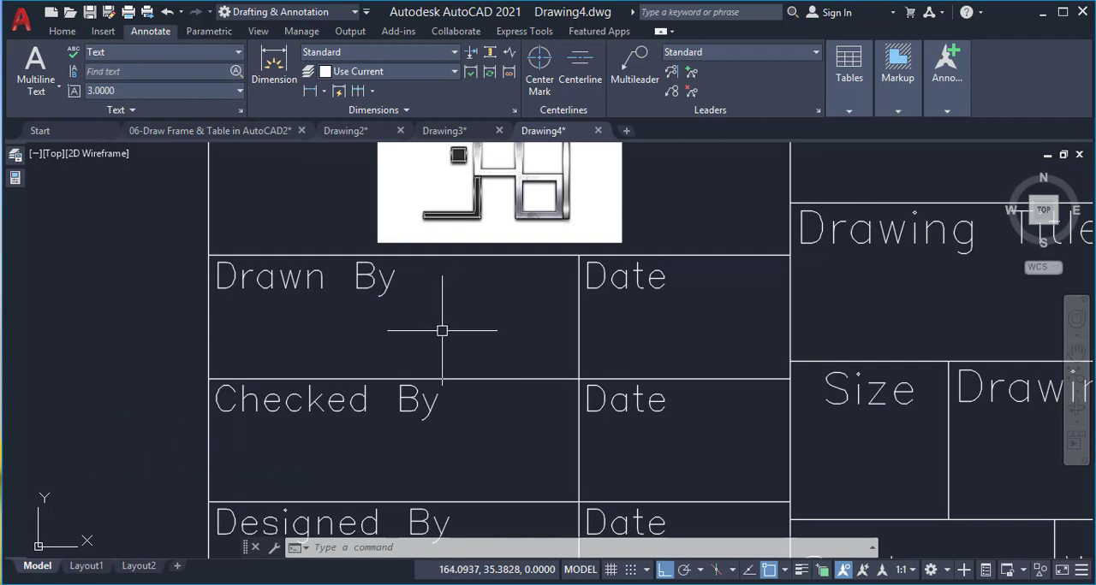
Add bottom-center justified single-line text "---" below "Drawn By" in its cell, with height 3 and rotation 0
type("dt")
key("Return")
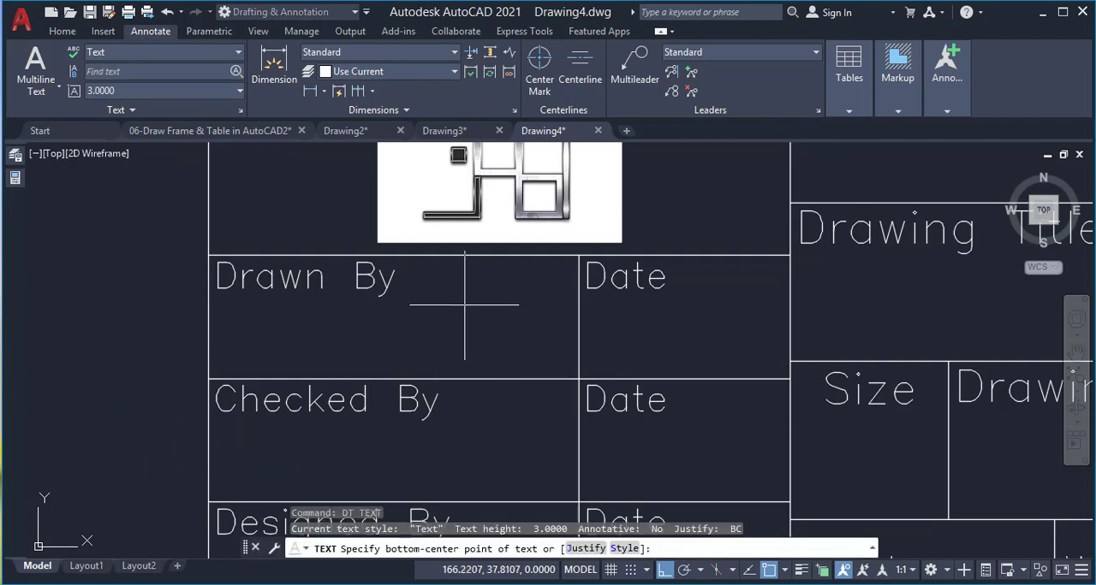
left_click(585, 548)
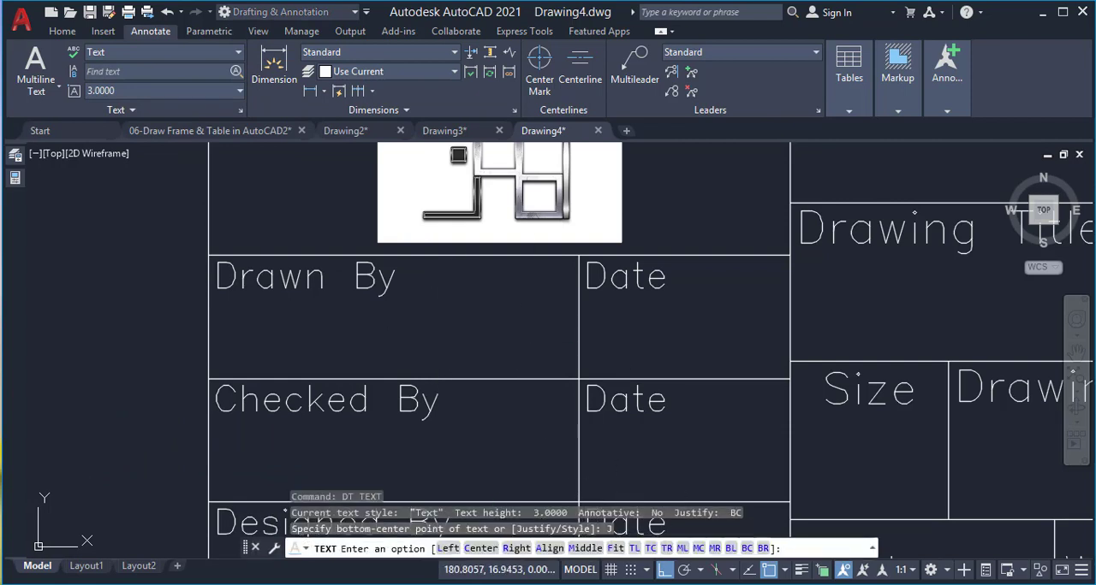
left_click(747, 549)
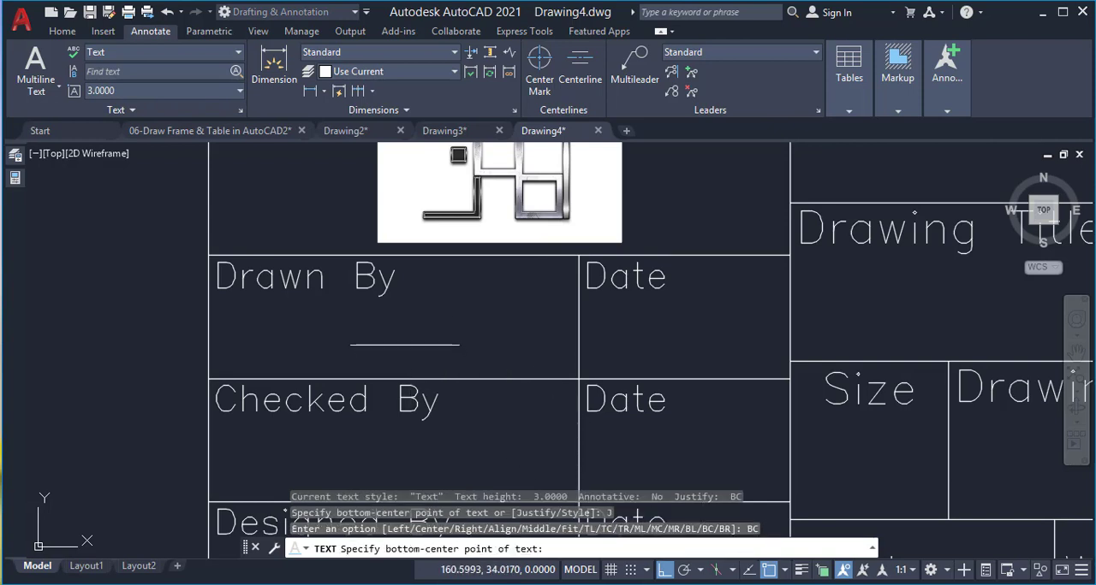
left_click(405, 344)
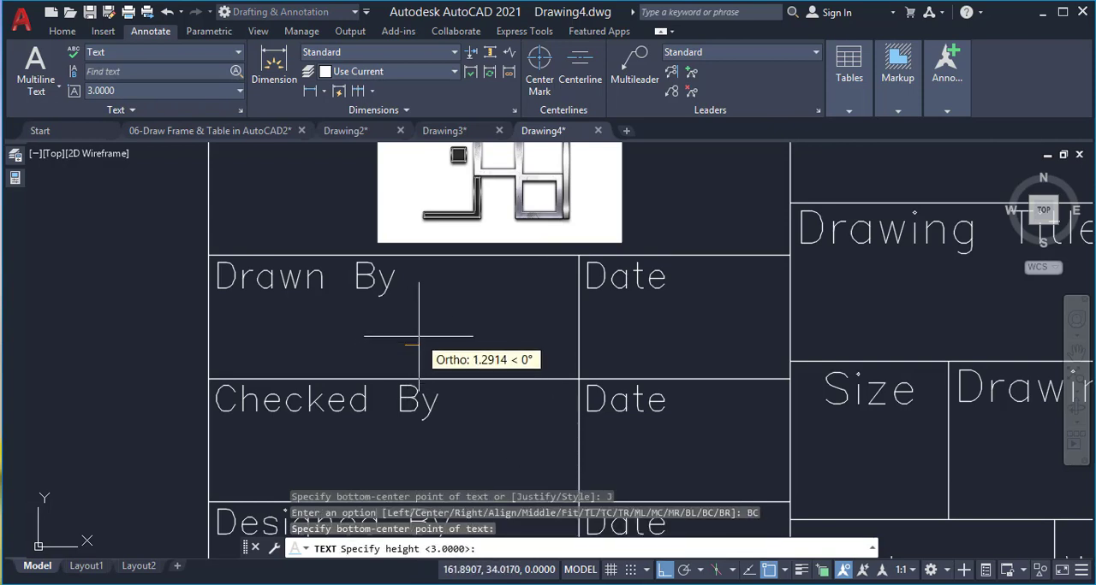
key("Return")
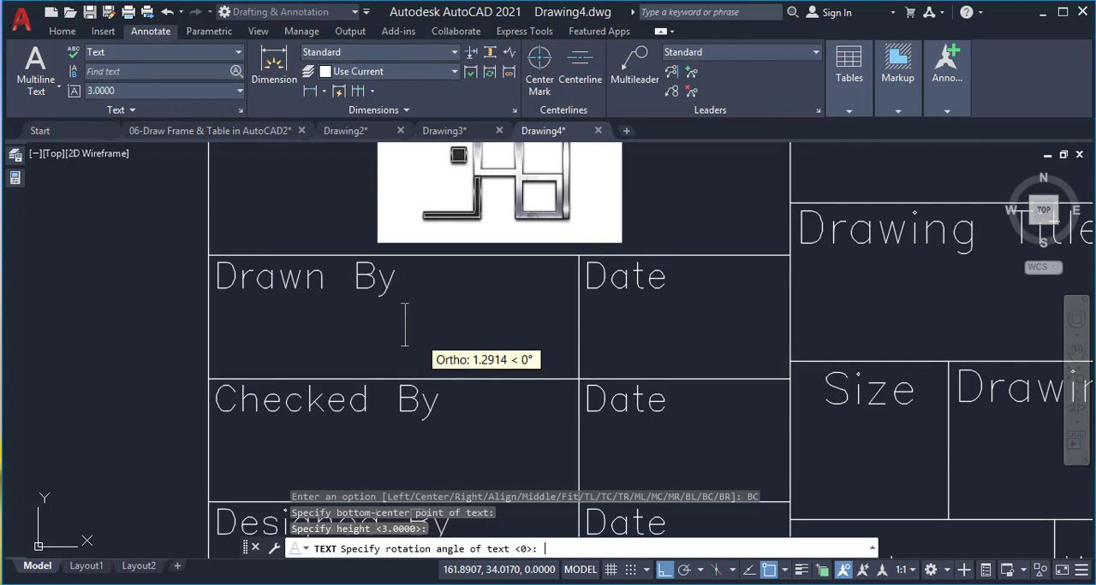
key("Return")
type("---")
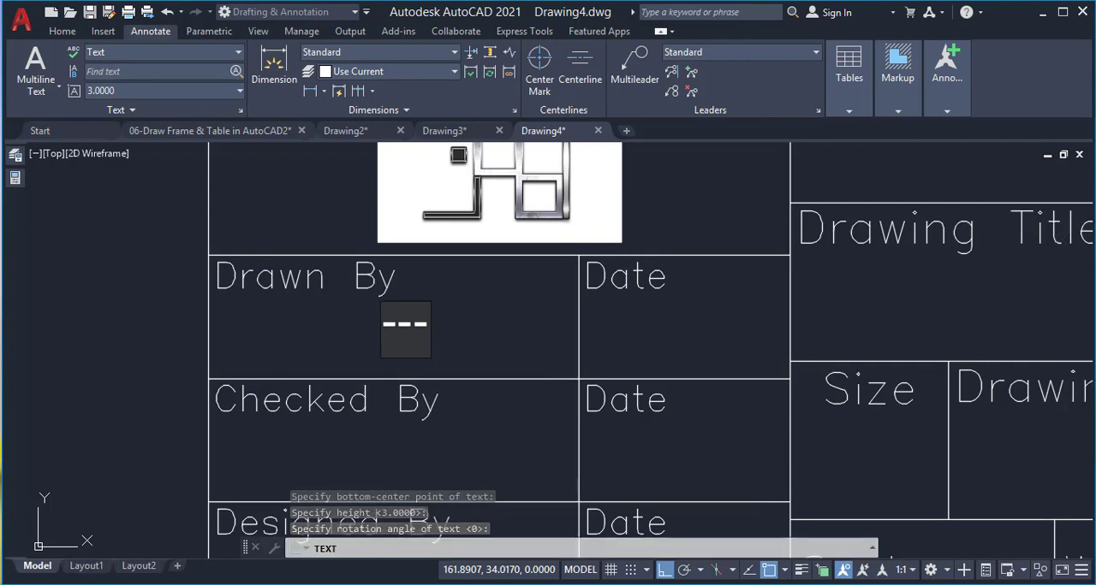
key("Return")
key("Return")
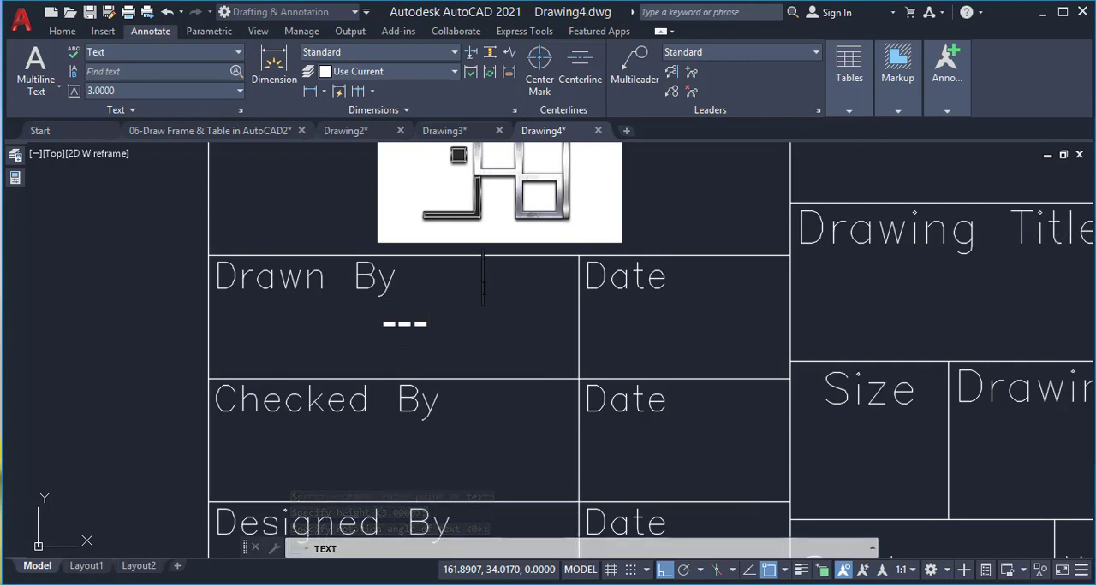
Set the height of the "---" text to 2.5
left_click(417, 332)
left_click(391, 335)
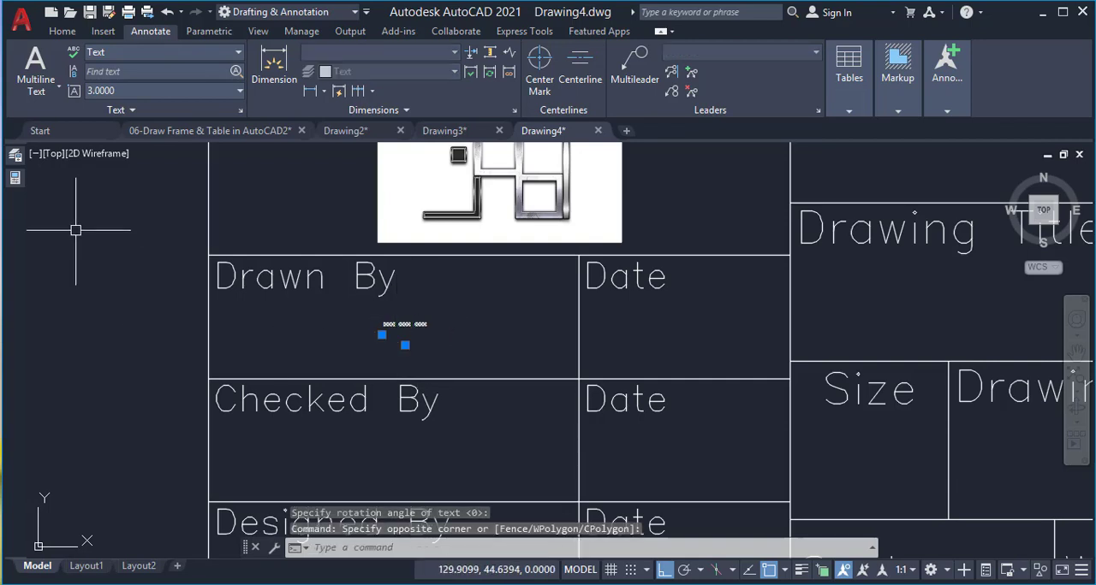
left_click(14, 178)
left_click(218, 451)
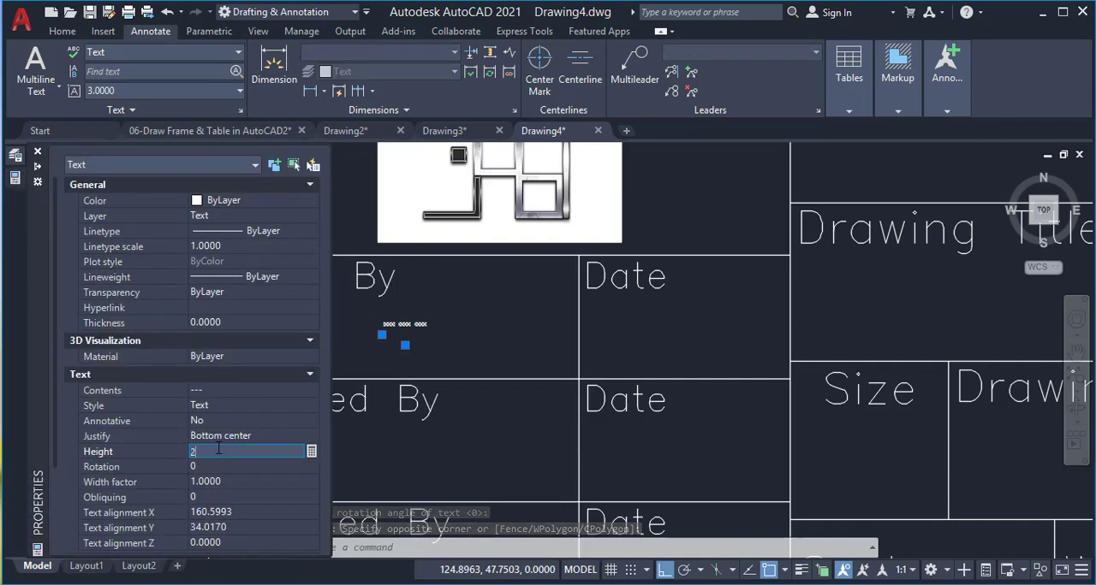
type("2.5")
key("Tab")
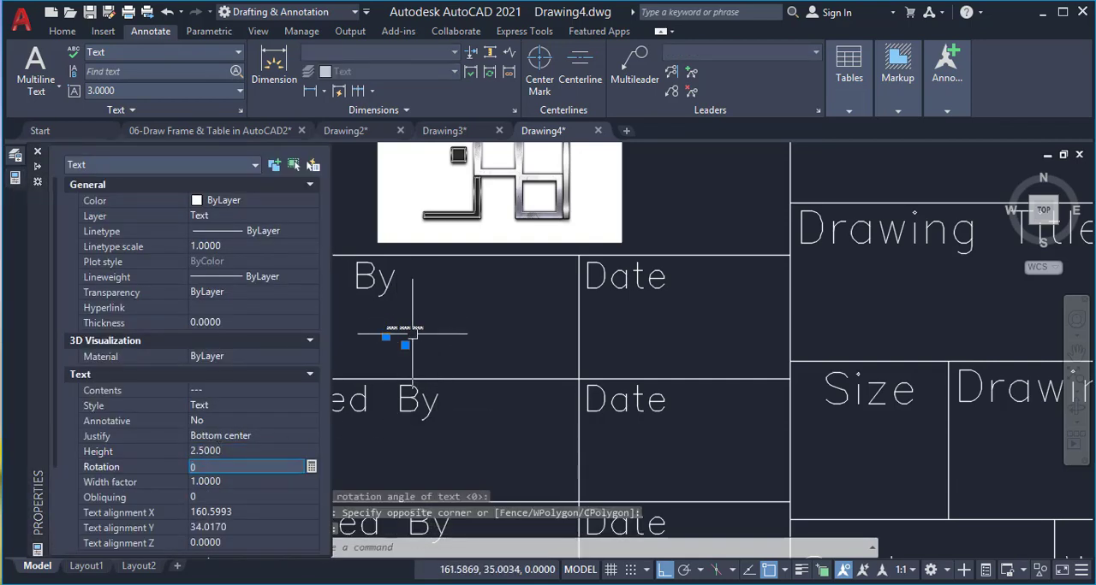
Move the "---" text by its bottom-center point to the midpoint between the "Drawn By" cell's two lower corners
left_click(405, 345)
type("m2p")
key("Return")
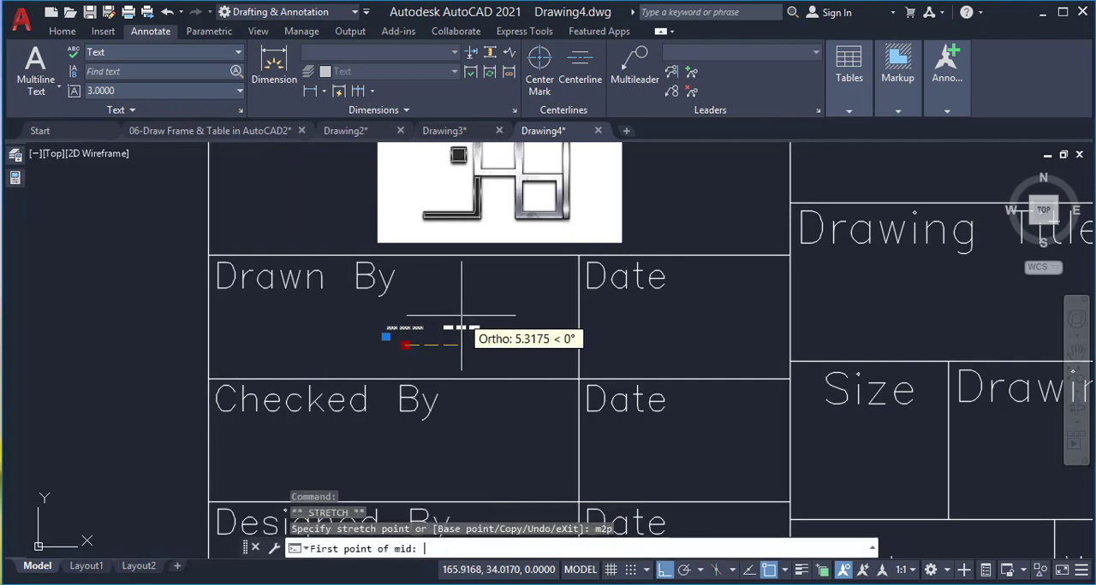
left_click(579, 380)
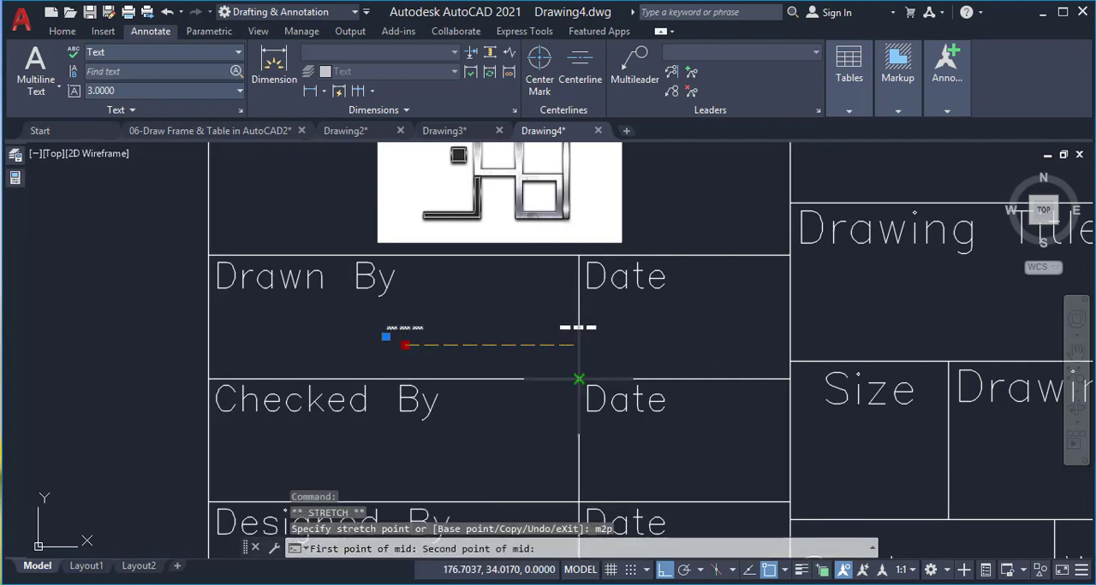
left_click(209, 380)
Move the "---" text straight up about 1 unit from the "Drawn By" cell's bottom edge
type("m")
key("Return")
left_click(431, 315)
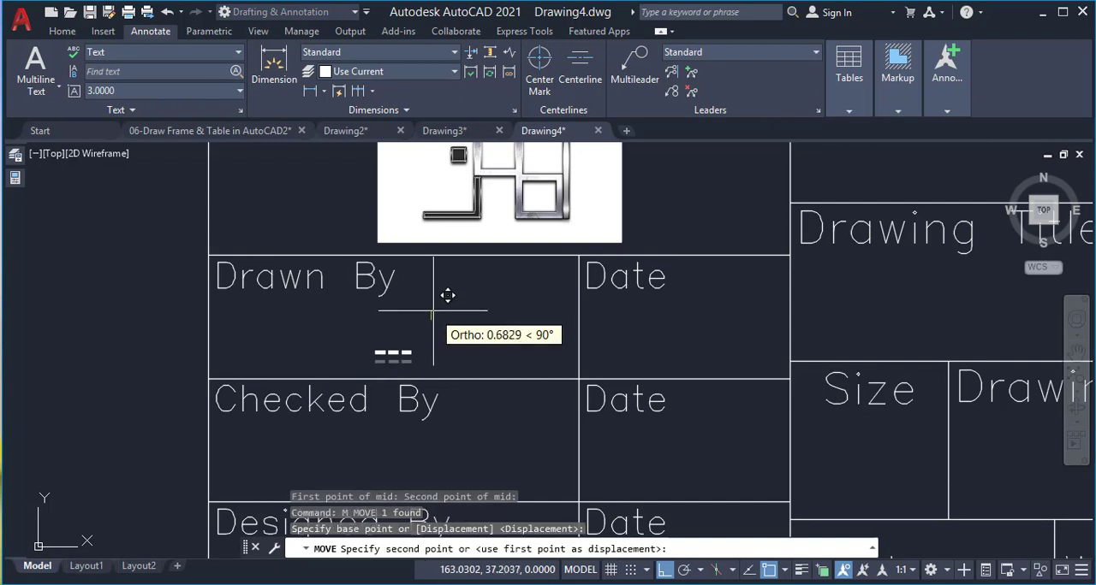
left_click(441, 306)
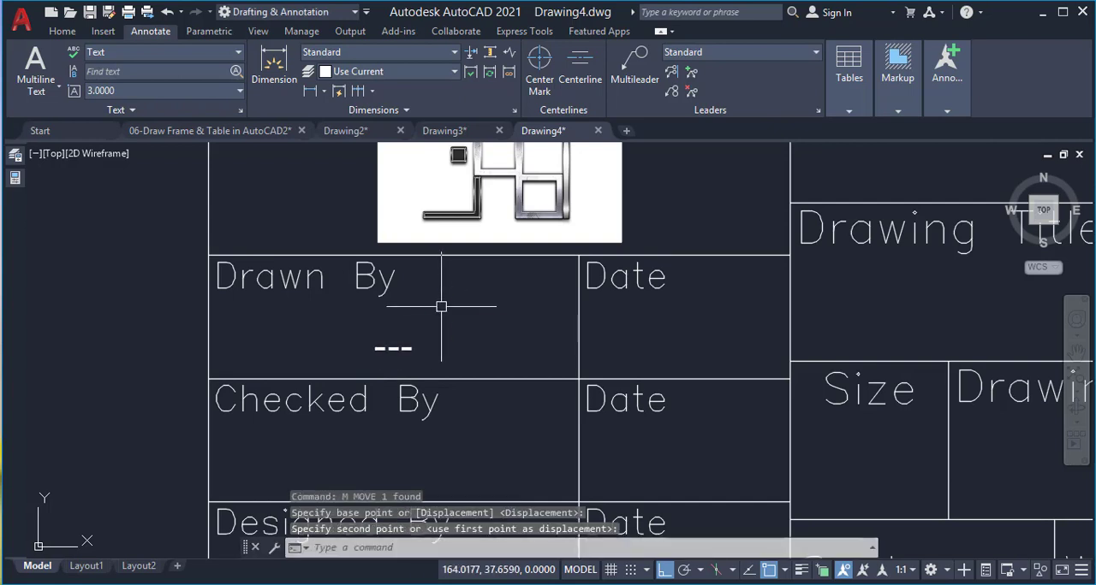
Copy the "---" text from the "Drawn By" cell straight down to the matching position in the "Checked By" cell
scroll(384, 301, "down", 2)
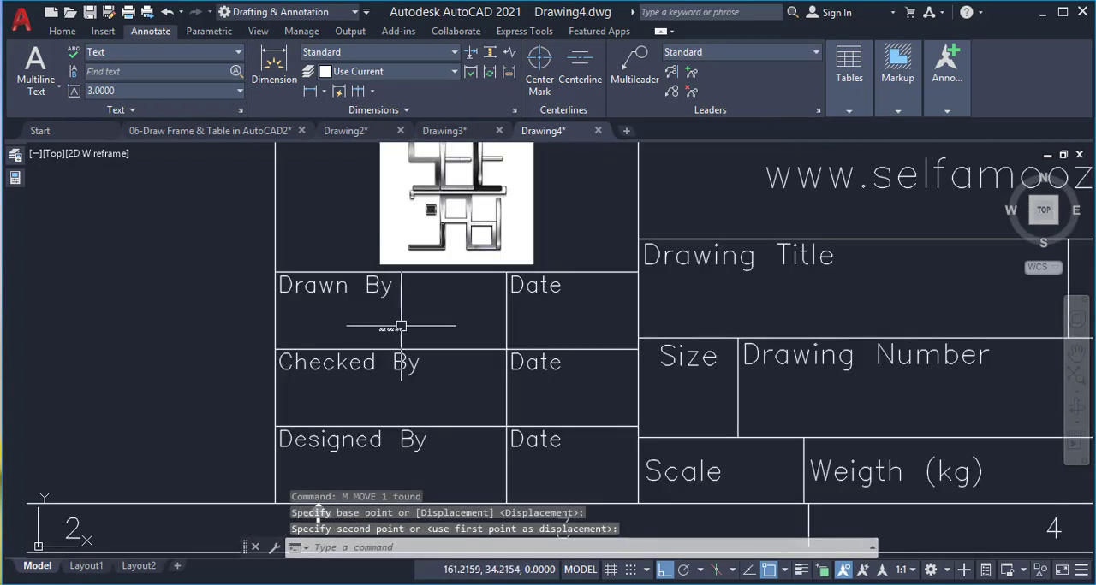
scroll(447, 307, "down", 2)
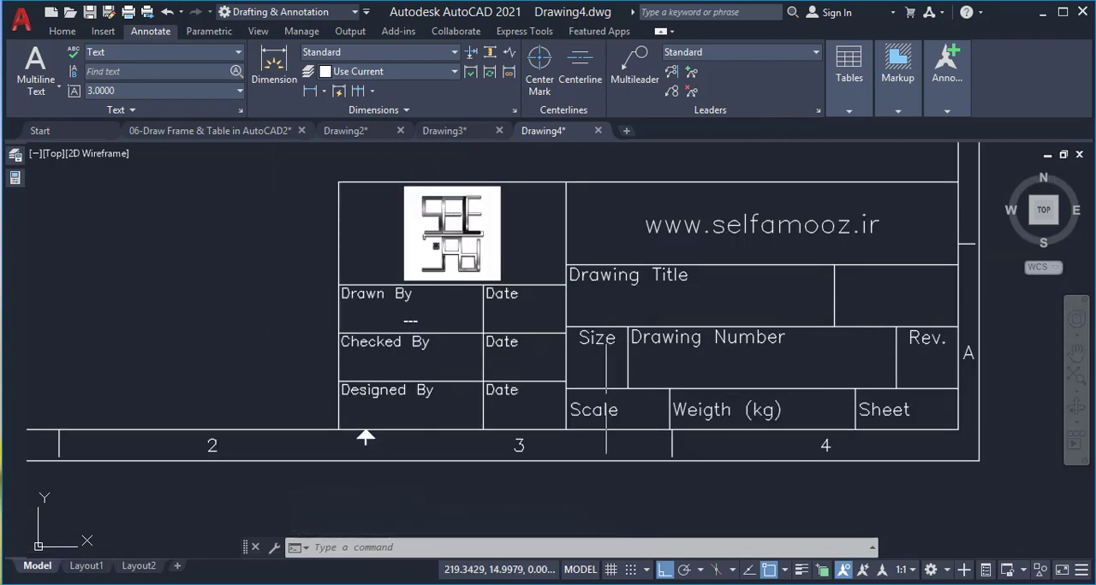
scroll(416, 292, "up", 4)
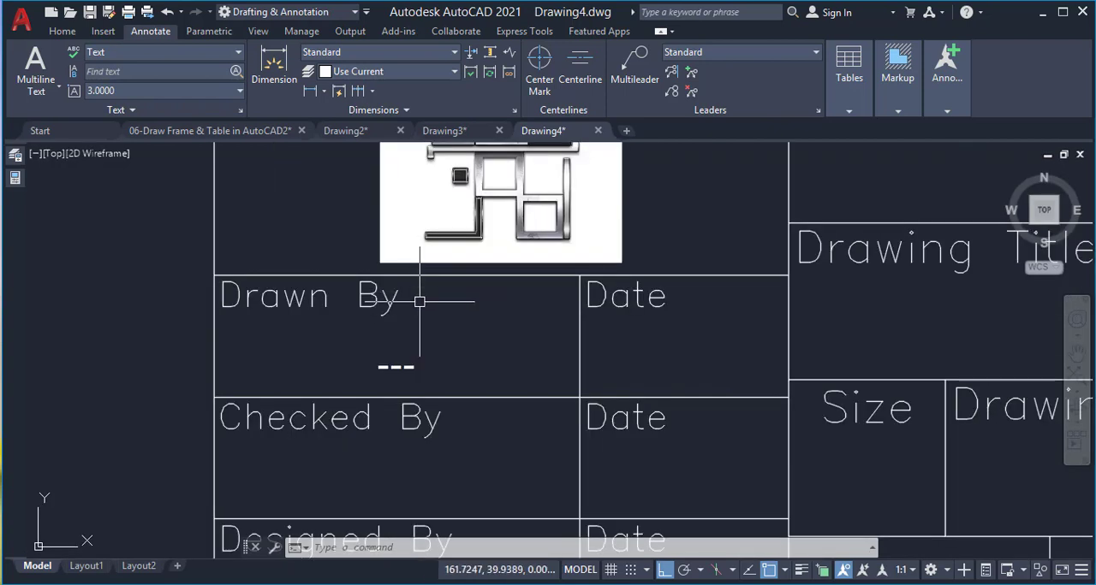
type("c")
key("Return")
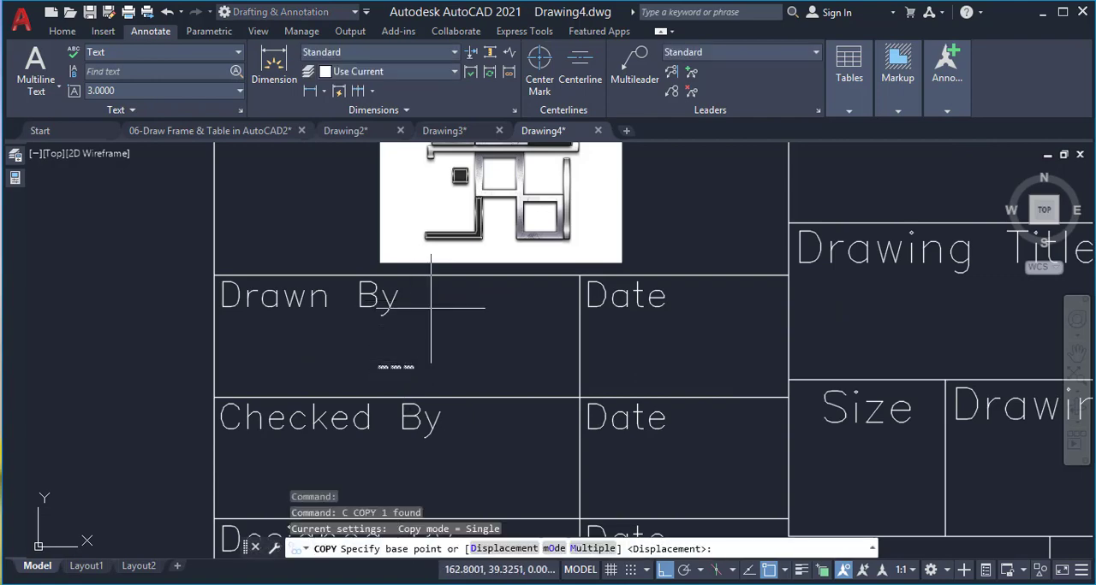
scroll(395, 286, "down", 2)
left_click(288, 354)
left_click(288, 433)
scroll(304, 358, "down", 2)
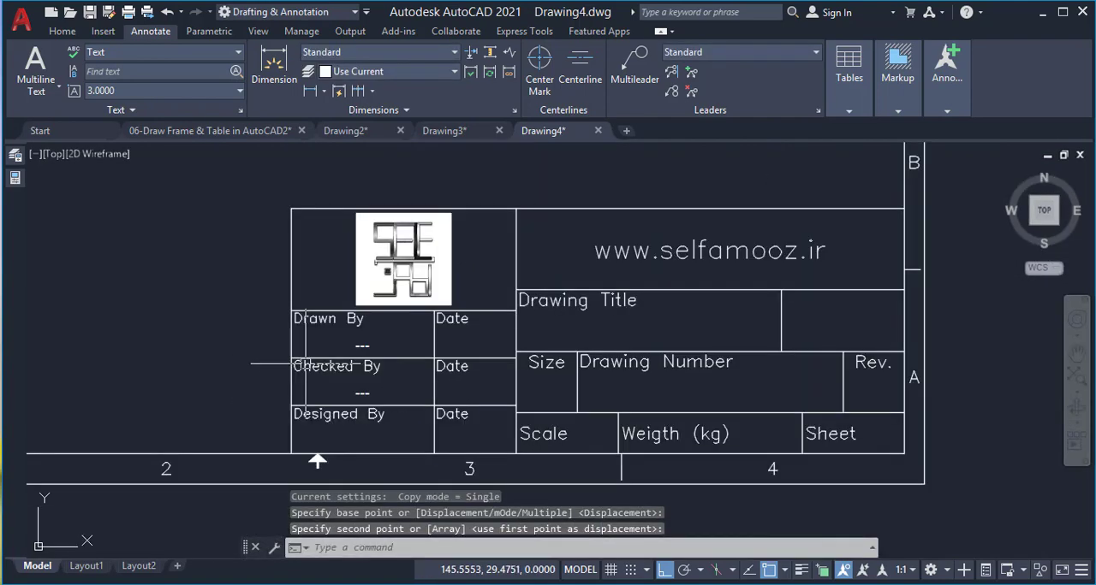
Copy the "Checked By" cell's "---" text in multiple mode into the "Designed By" cell and the "Date" cell beside "Drawn By"
scroll(342, 433, "up", 2)
left_click(368, 370)
key("Return")
type("m")
key("Return")
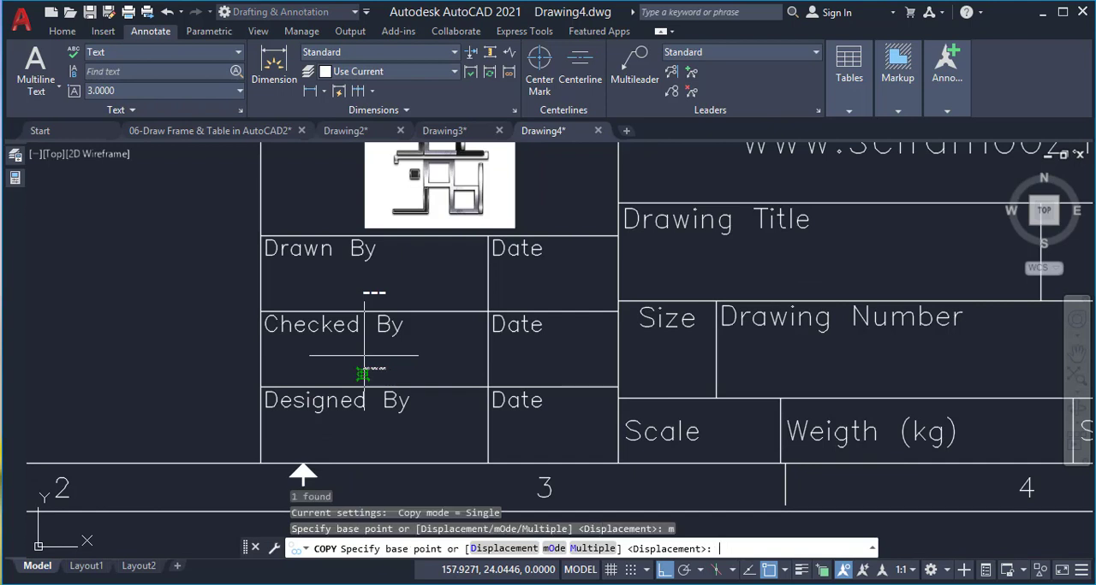
left_click(261, 387)
left_click(261, 463)
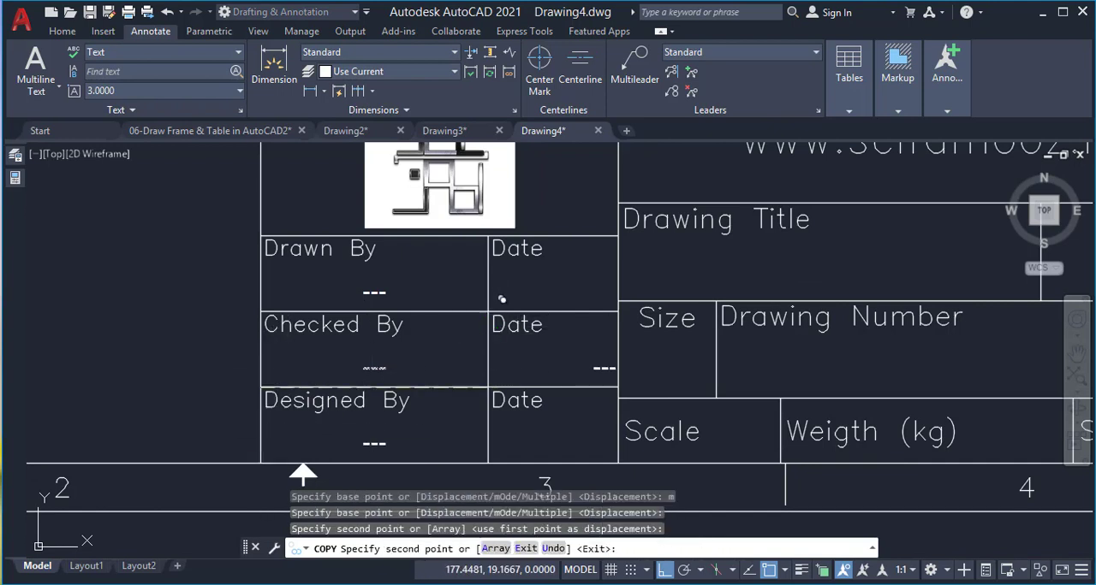
left_click(488, 311)
key("Return")
Move the top "Date" cell's "---" text by its bottom-center point to the midpoint between the cell's lower corners, then up about 1 unit
scroll(600, 285, "up", 2)
left_click(602, 309)
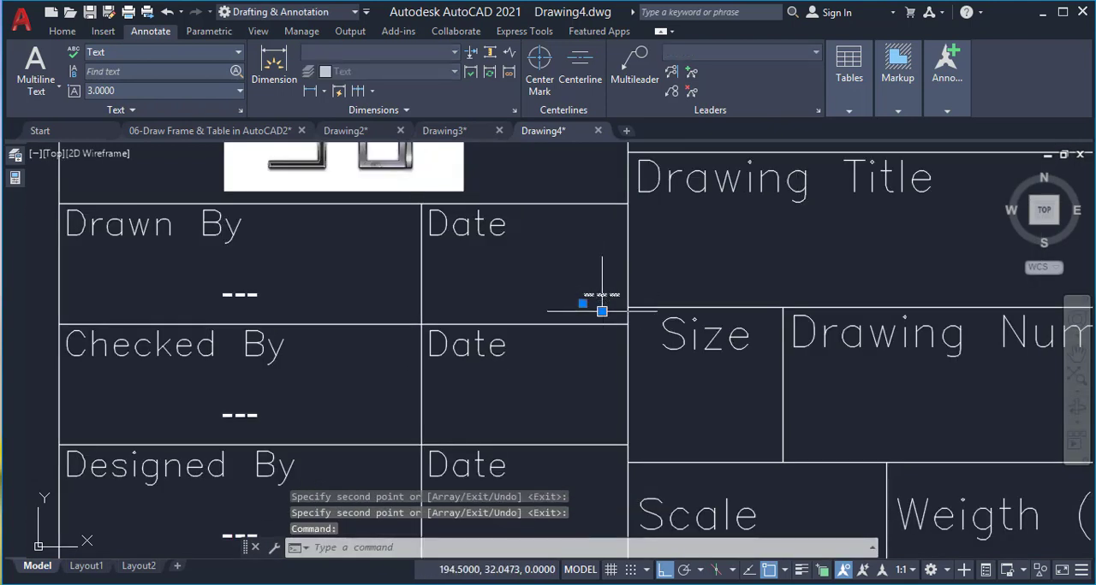
left_click(602, 312)
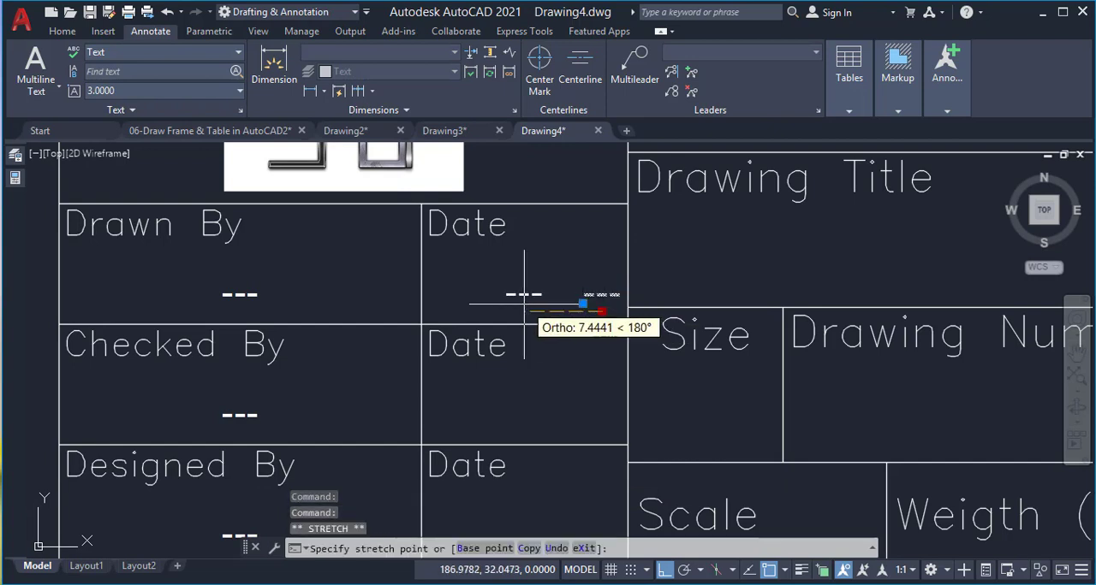
type("m2p")
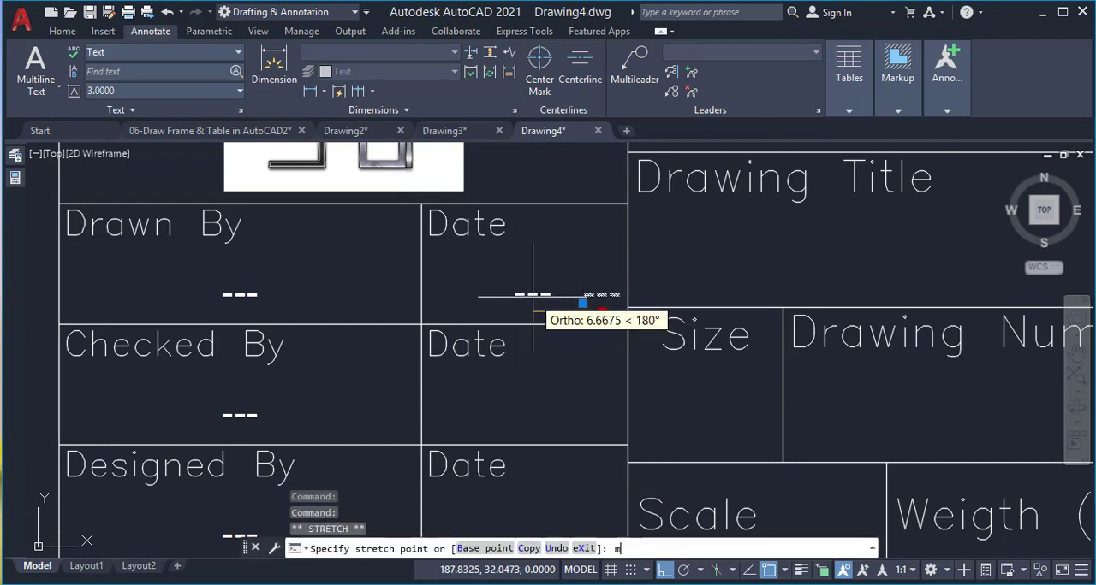
key("Return")
left_click(626, 323)
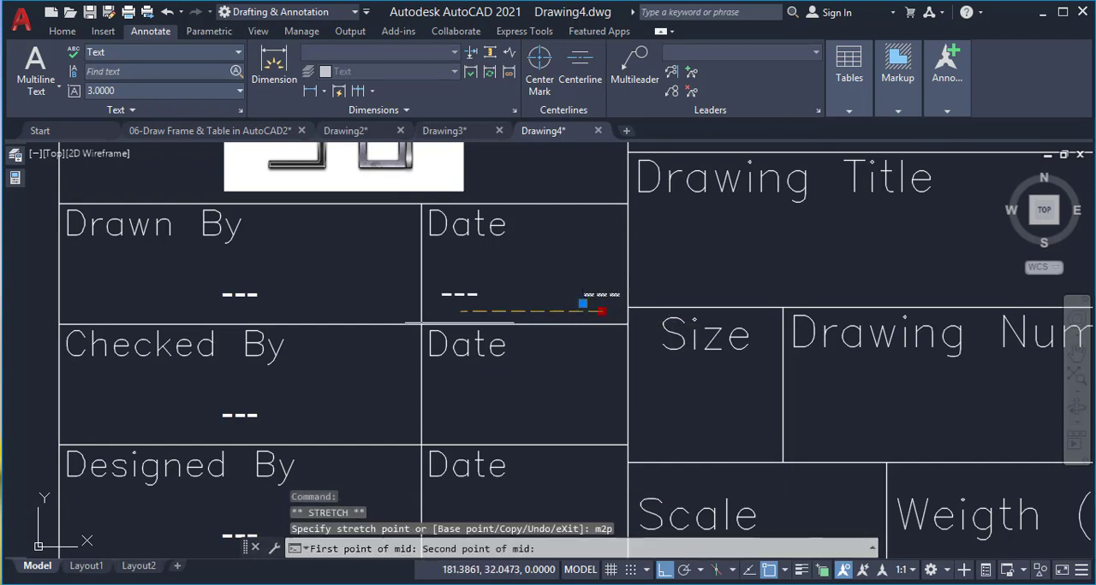
left_click(423, 324)
scroll(522, 324, "up", 3)
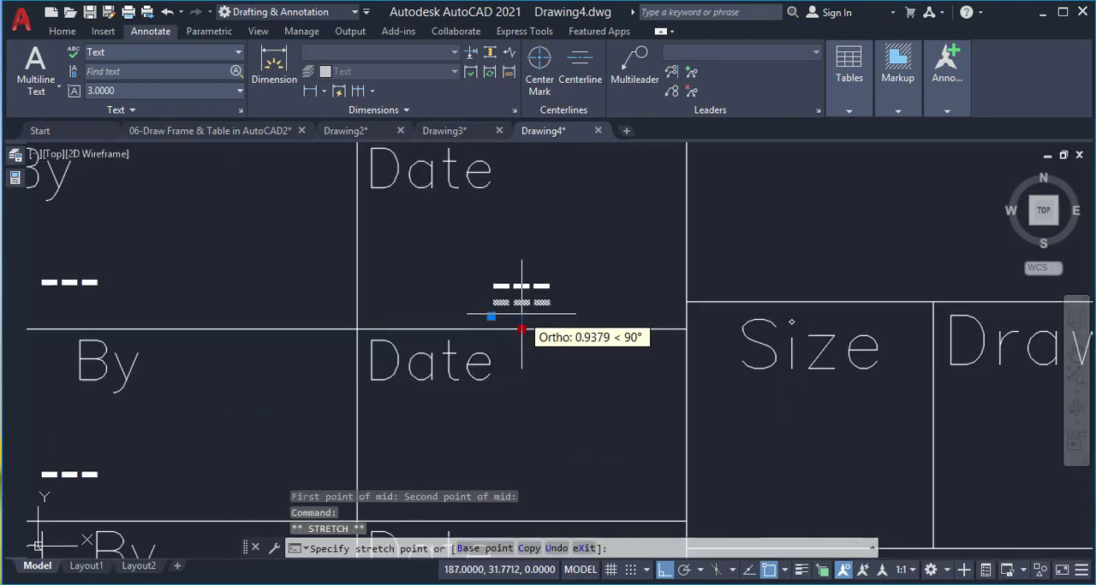
Copy the top "Date" cell's "---" text in multiple mode straight down into the two "Date" cells below it
type("x")
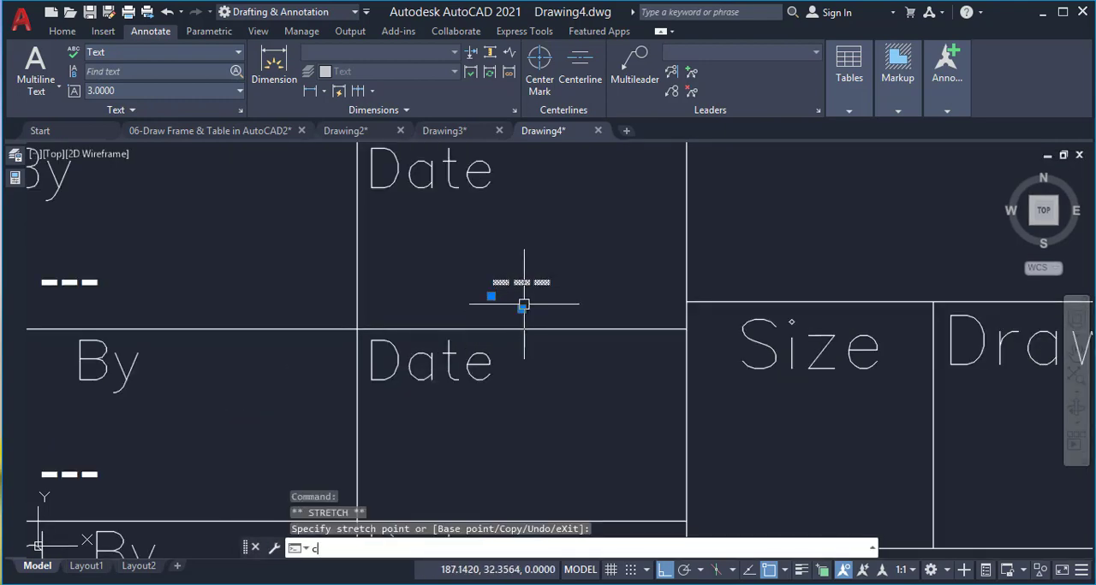
key("Return")
scroll(517, 231, "down", 3)
type("m")
key("Return")
left_click(454, 256)
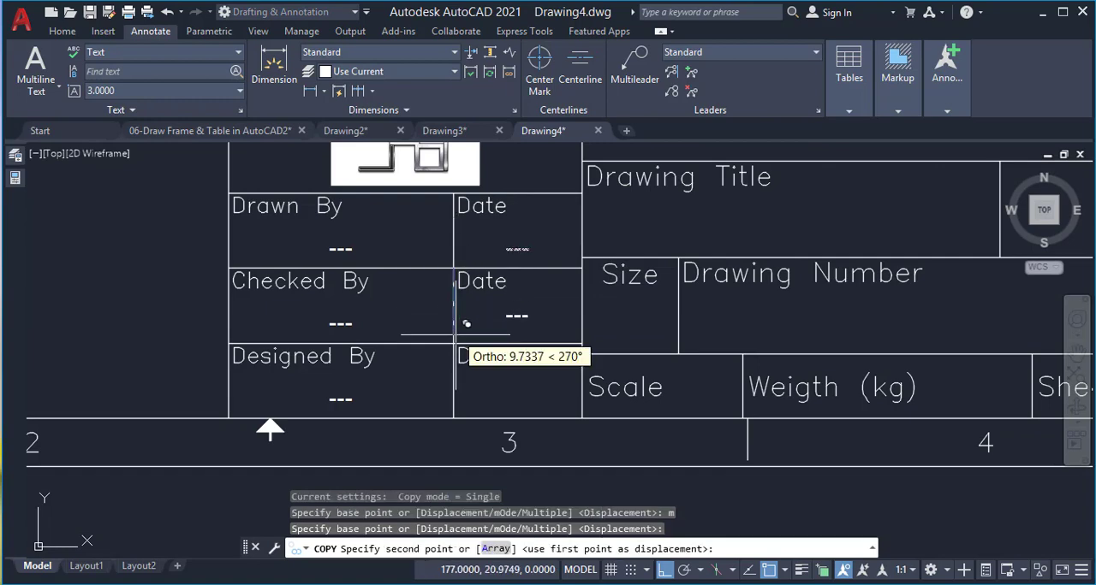
left_click(467, 331)
left_click(462, 407)
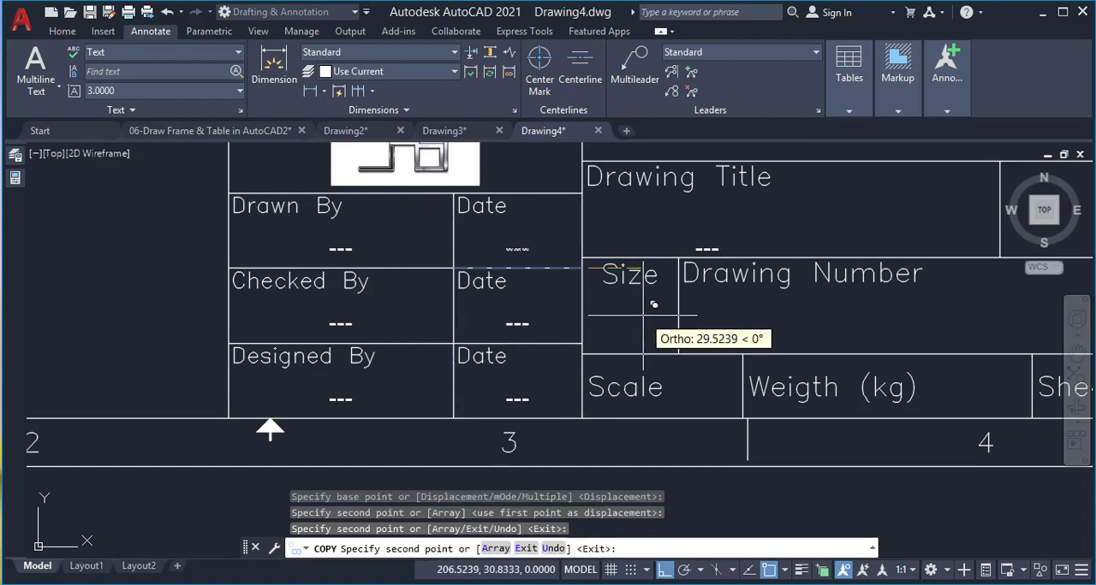
key("Return")
Copy the top "Date" cell's "---" text into the "Size" cell, using the midpoint between each cell's lower corners as base and target
left_click(513, 248)
type("c")
key("Return")
scroll(568, 232, "up", 2)
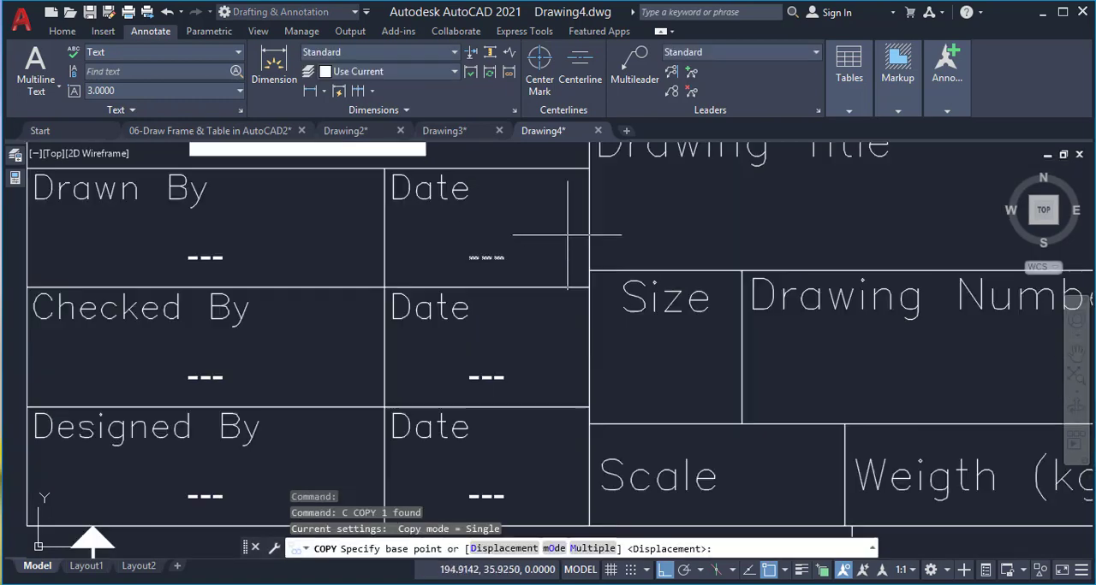
scroll(568, 235, "up", 1)
scroll(561, 240, "down", 1)
type("m2p")
key("Return")
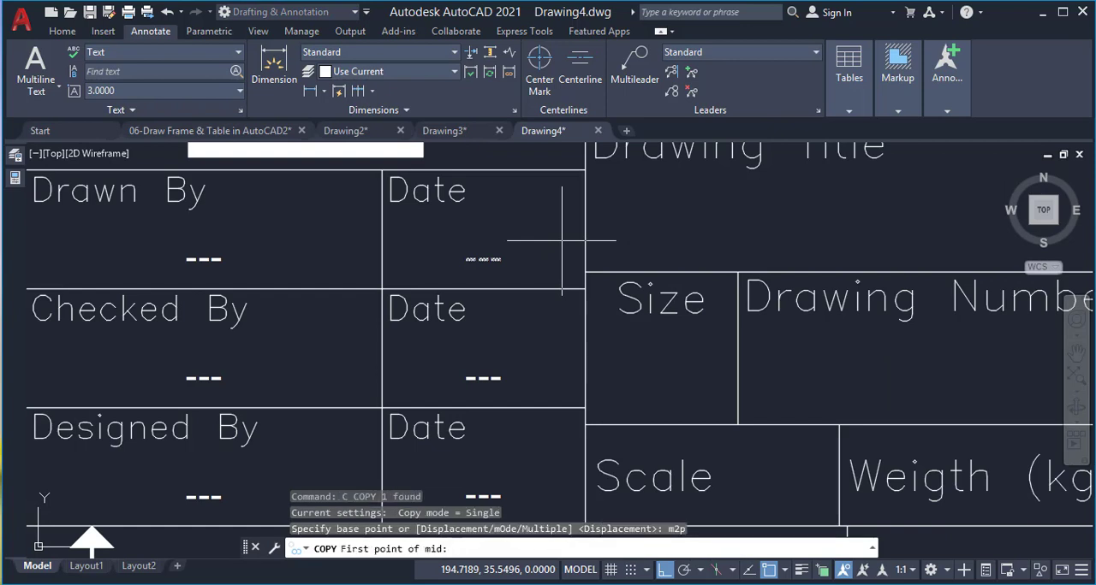
left_click(396, 264)
left_click(582, 291)
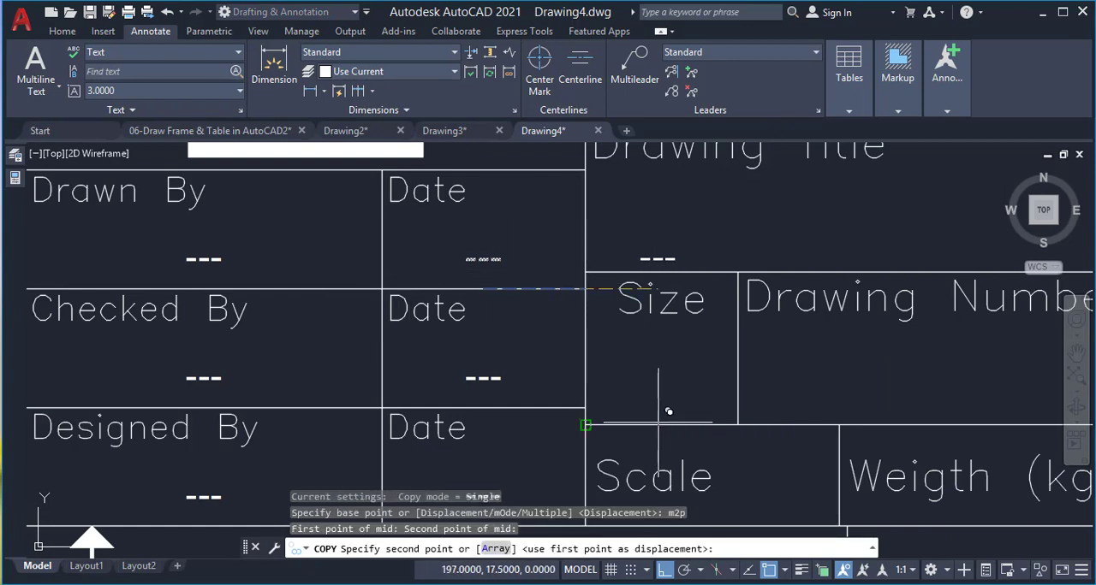
type("m2p")
key("Return")
left_click(586, 424)
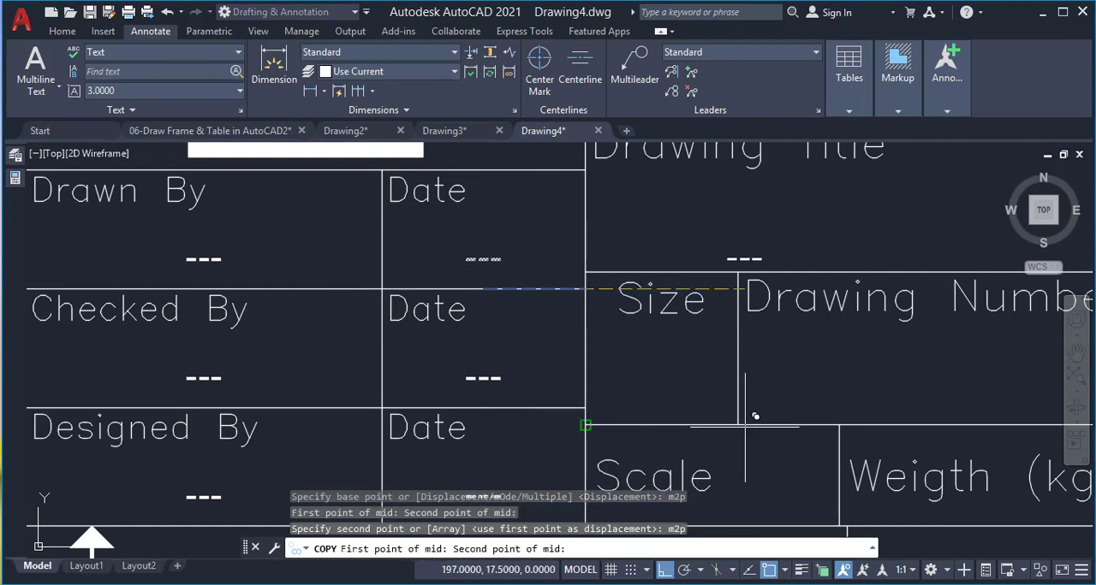
left_click(738, 425)
Mirror the "Size" cell's "---" text into the "Rev." cell about a vertical line through the row's top-edge midpoint, keeping the original
scroll(582, 338, "down", 5)
scroll(804, 334, "up", 3)
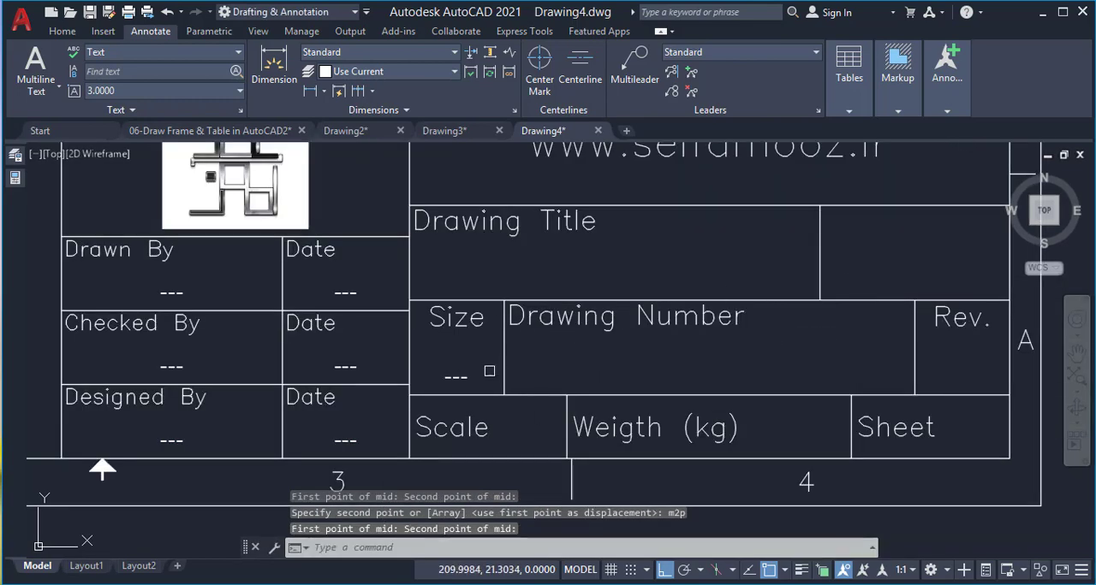
type("mi")
key("Return")
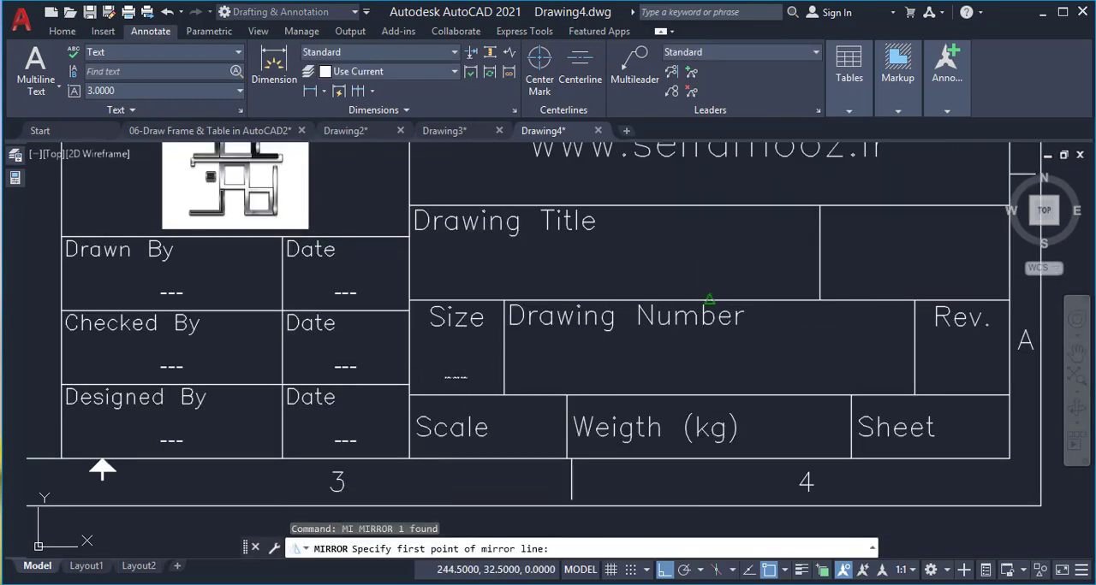
left_click(708, 300)
left_click(726, 338)
key("Return")
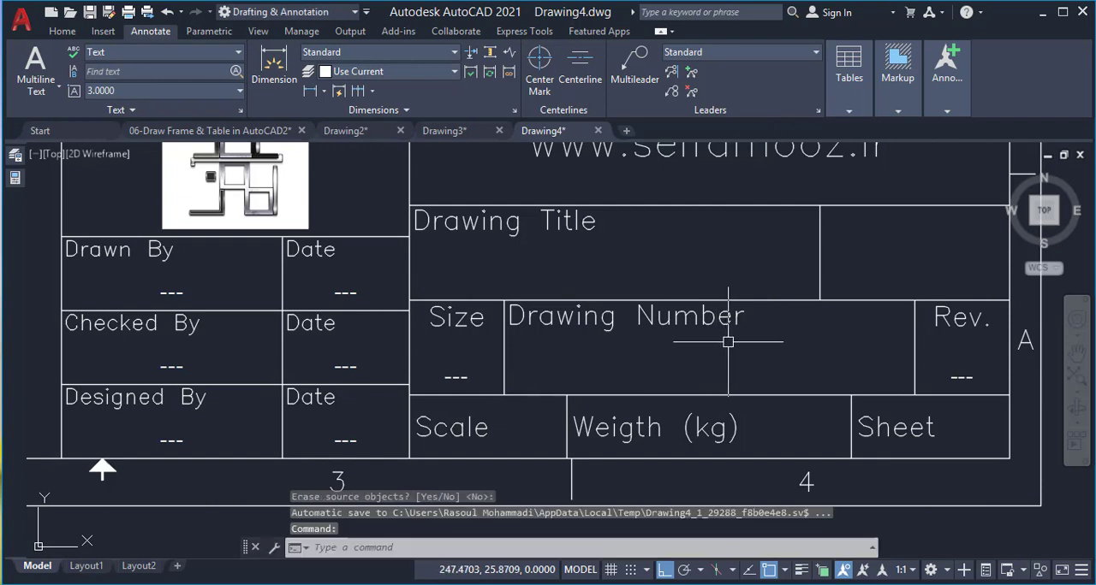
Copy the "Rev." cell's "---" text into the "Drawing Number" cell, matching the midpoints between each cell's lower corners
middle_click_drag(905, 341, 833, 339)
left_click(884, 372)
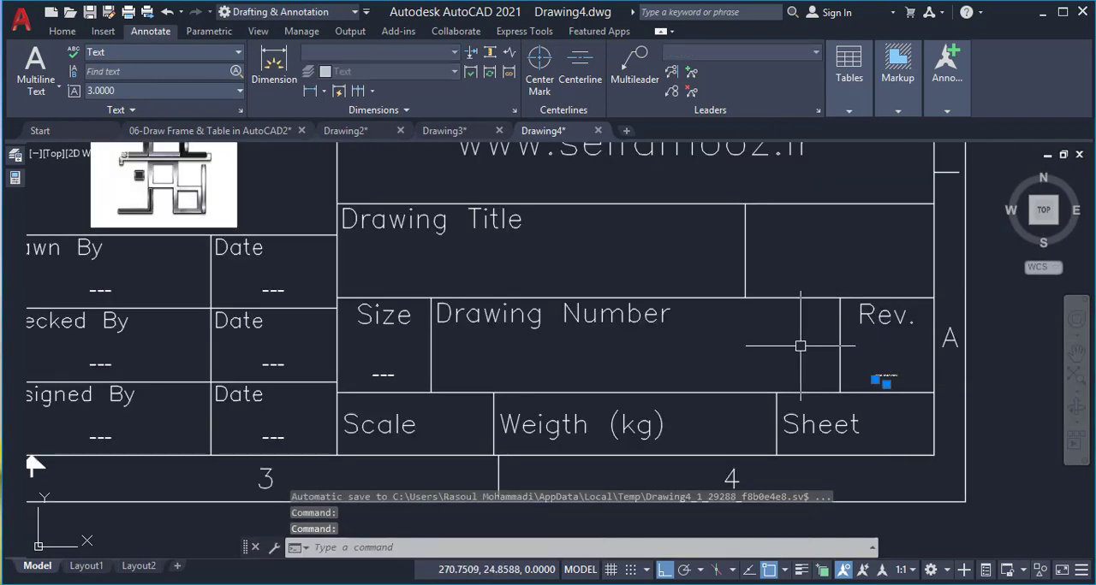
type("c")
key("Return")
type("m2p")
key("Return")
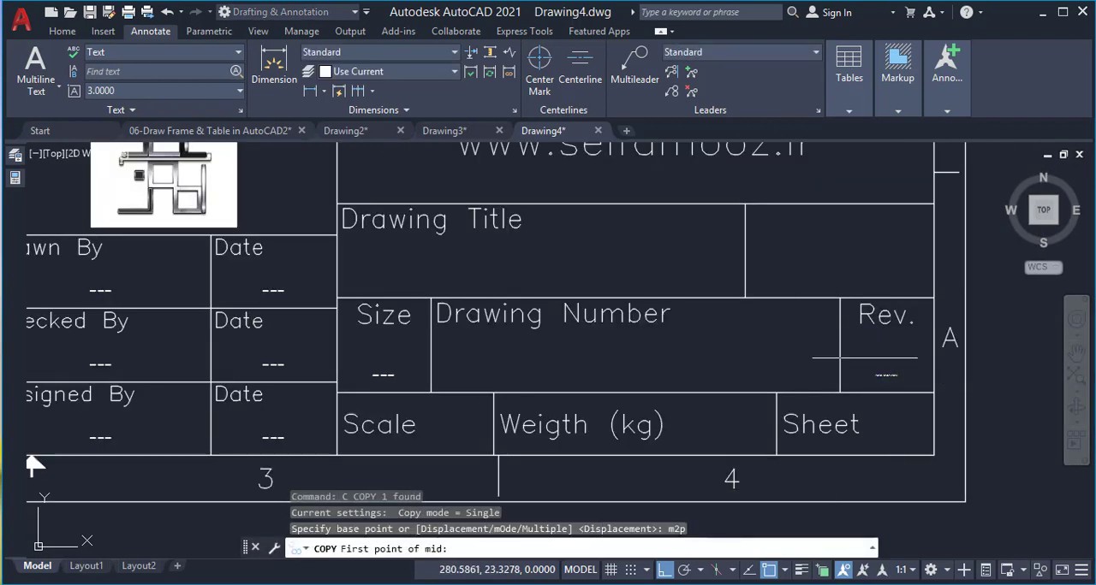
left_click(933, 392)
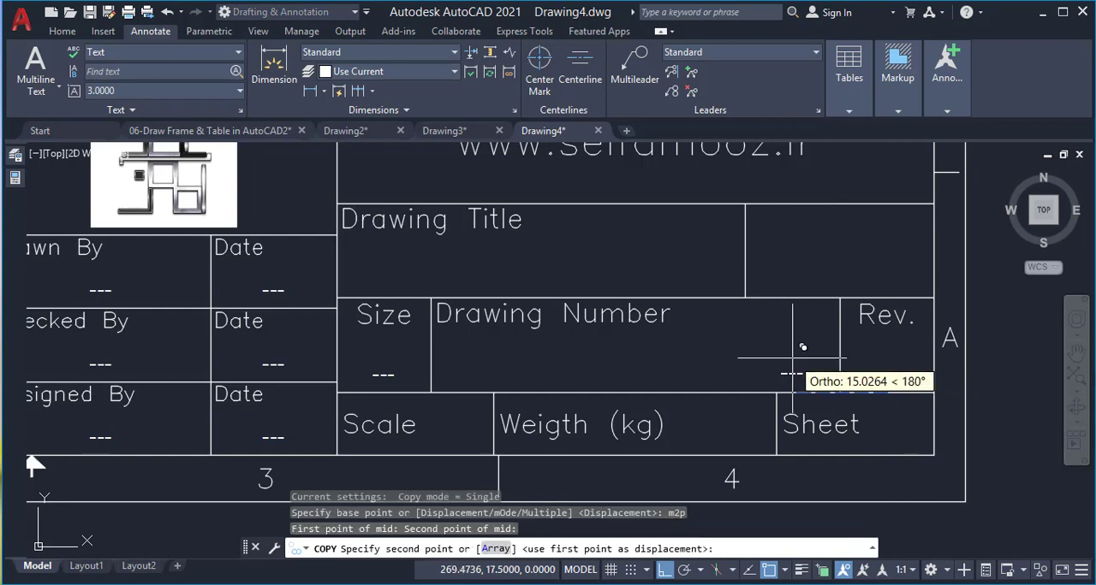
type("m2p")
key("Return")
left_click(839, 392)
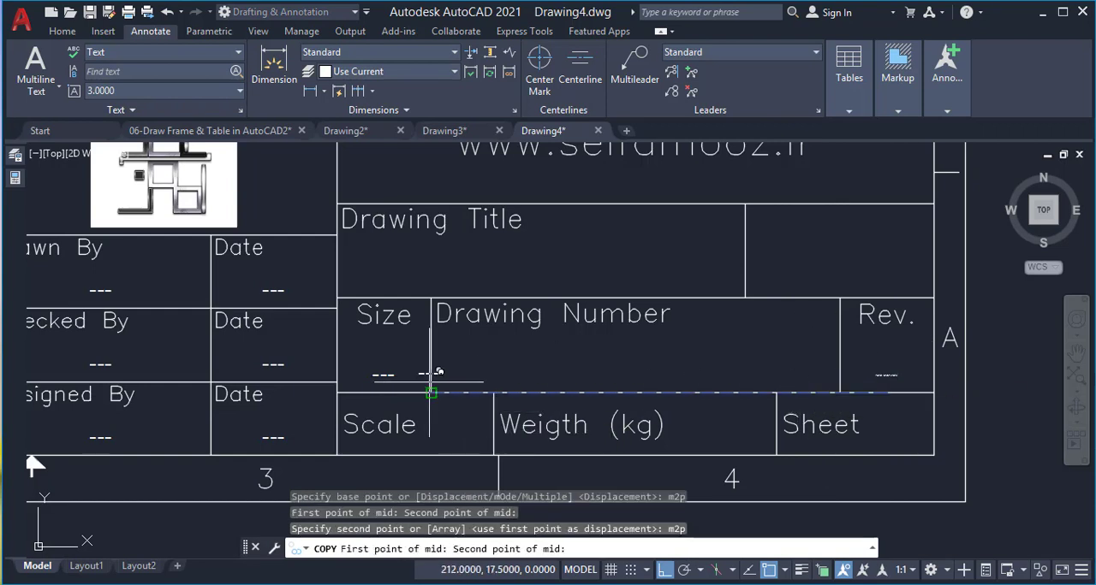
left_click(432, 392)
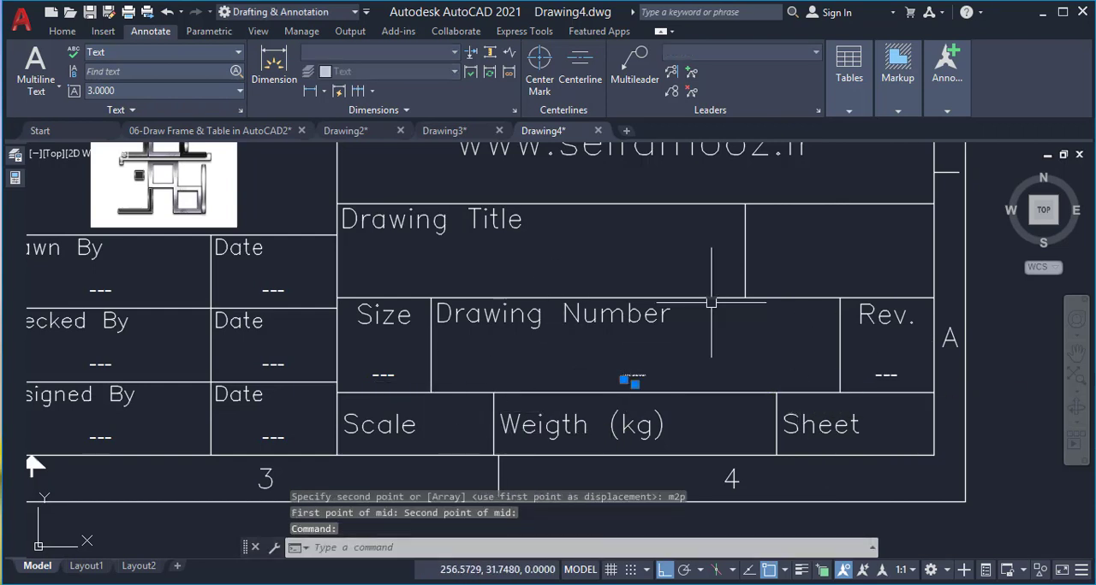
Copy the "Drawing Number" cell's "---" text into the "Drawing Title" cell, matching the midpoints between each cell's lower corners
type("c")
key("Return")
type("m2p")
key("Return")
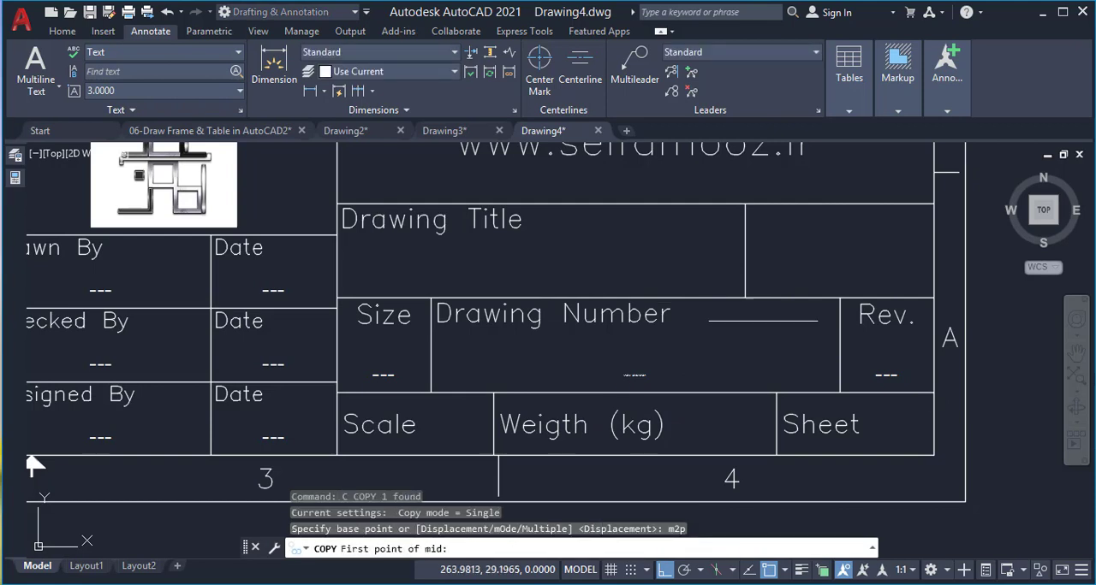
left_click(840, 393)
left_click(431, 393)
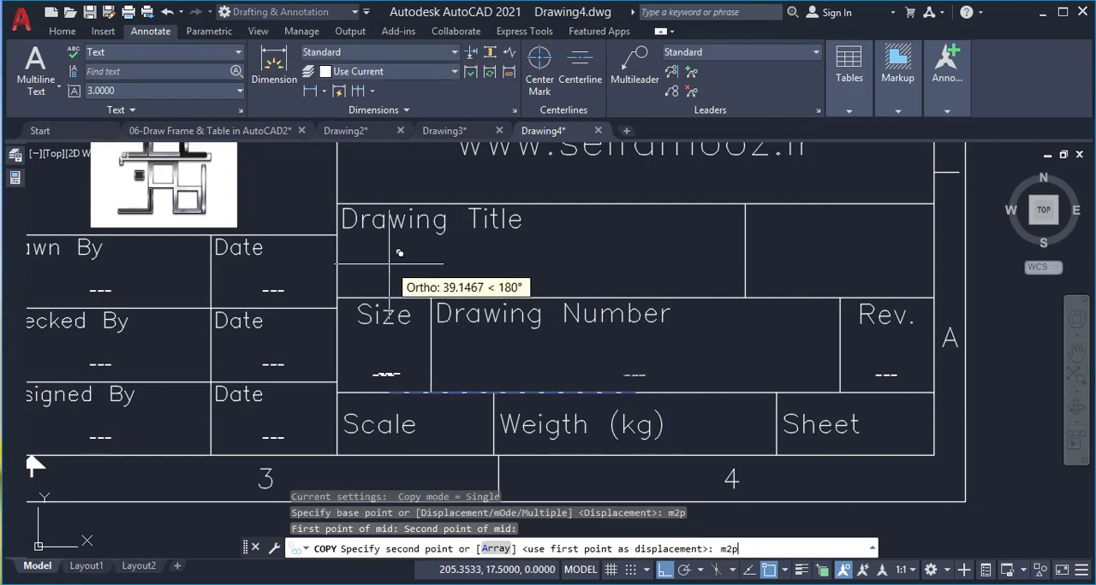
key("Return")
left_click(336, 297)
left_click(745, 297)
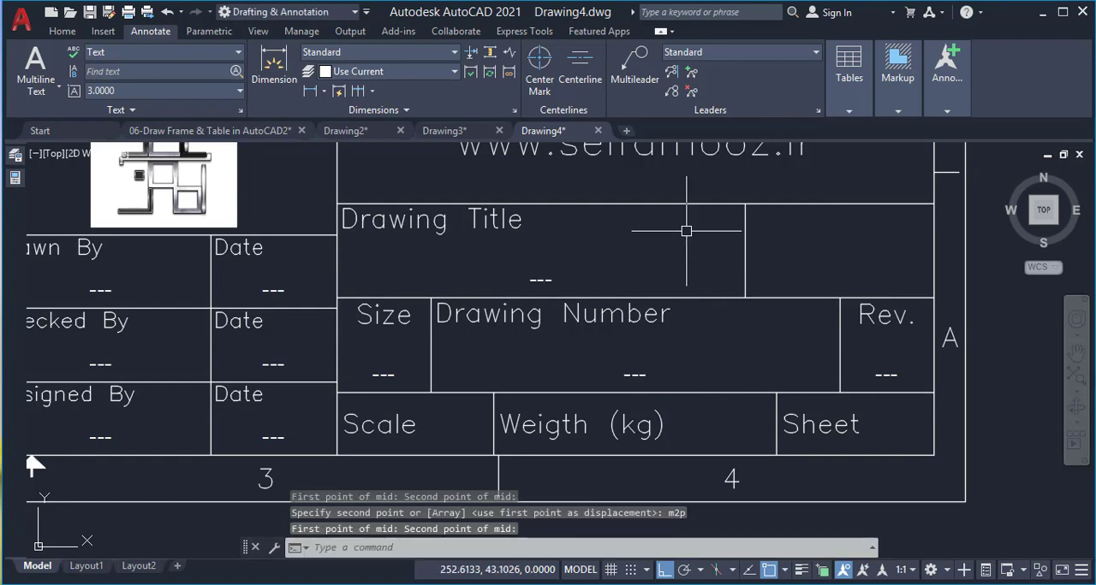
Copy the "Drawing Number" cell's "---" text with Ortho off to a free spot after "Weigth (kg)" in its cell
scroll(687, 231, "down", 2)
scroll(726, 304, "up", 2)
left_click(609, 329)
type("c")
key("Return")
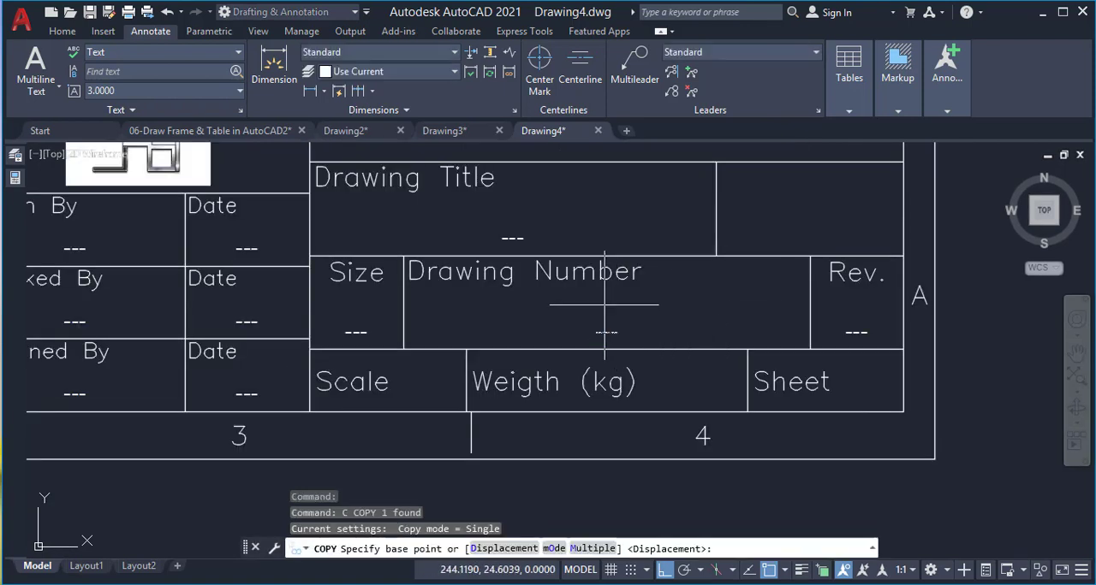
left_click(600, 331)
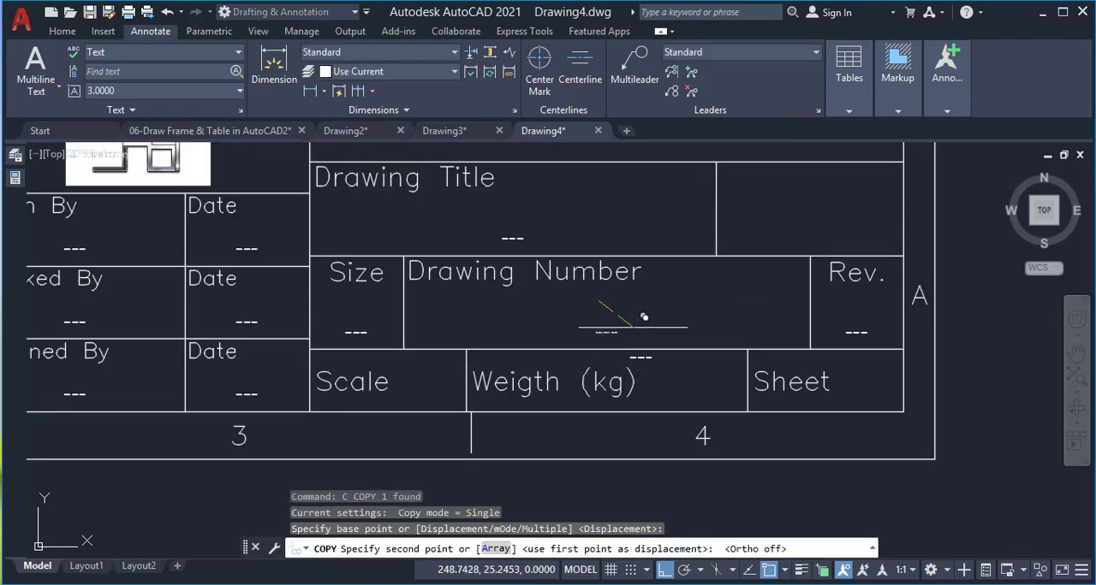
key("F8")
scroll(689, 352, "up", 2)
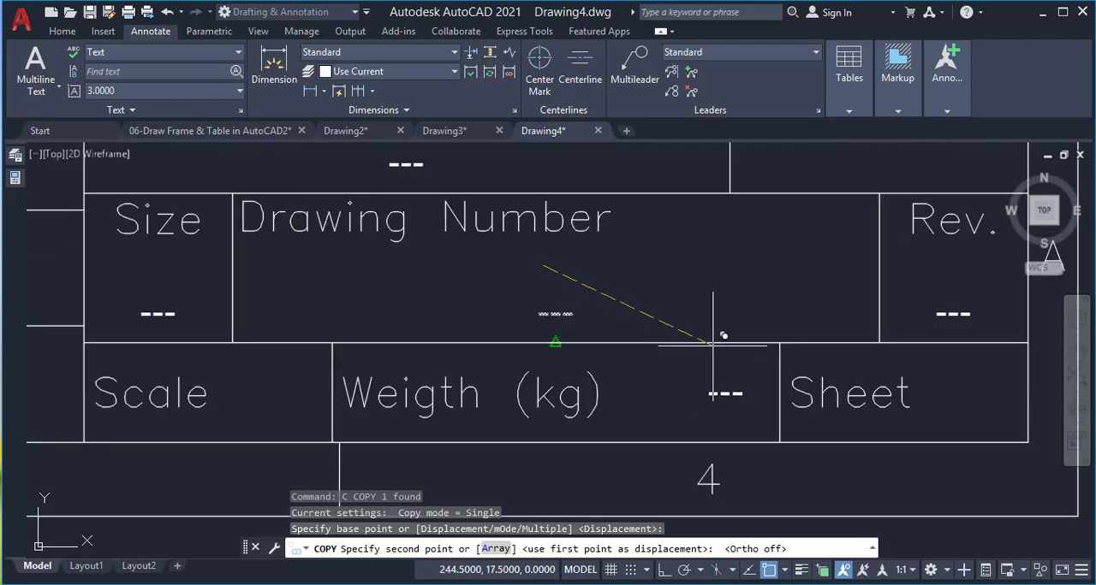
left_click(712, 363)
Change the justification of the copied "---" text in the "Weigth (kg)" cell to Middle right
left_click(717, 412)
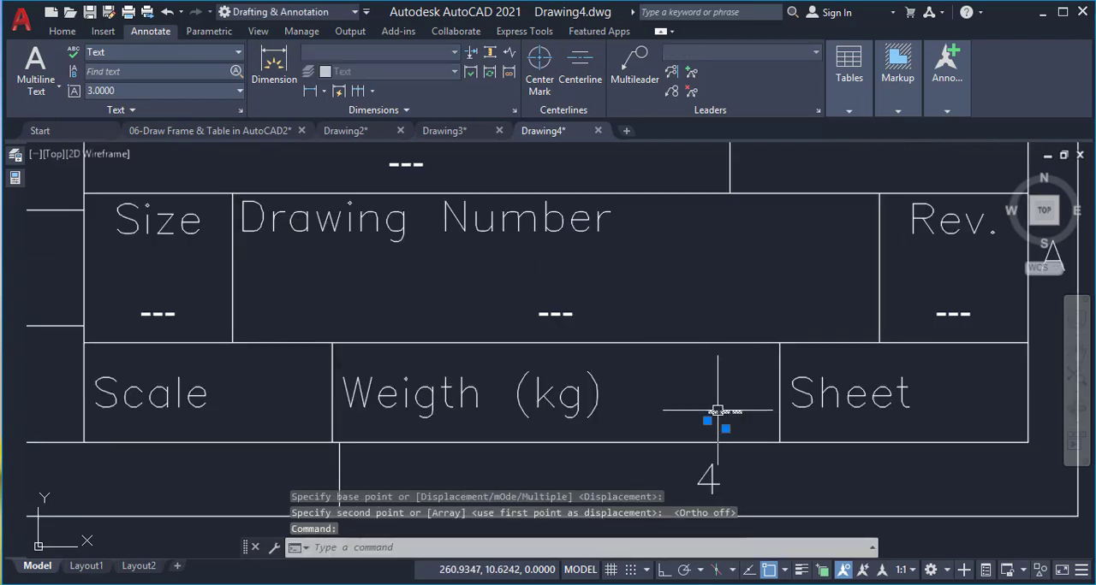
left_click(13, 178)
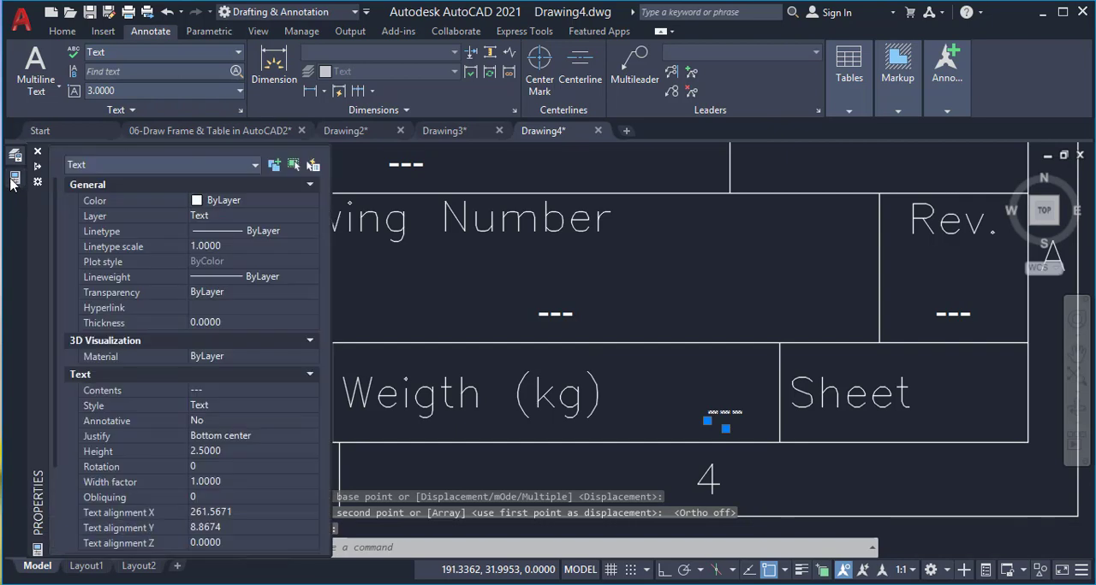
left_click(228, 437)
left_click(230, 438)
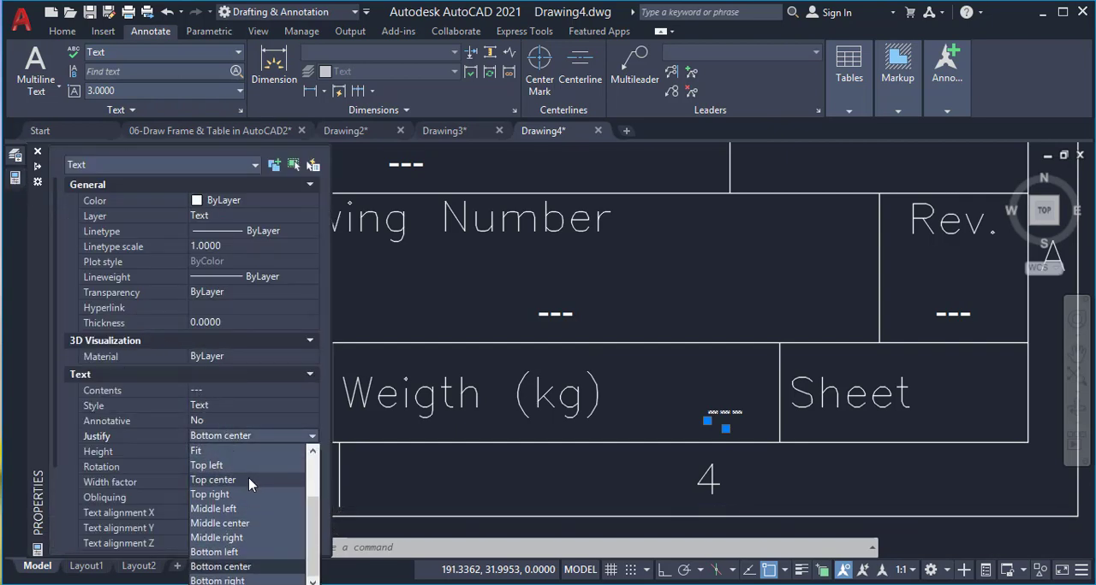
left_click(243, 538)
Move the "Weigth (kg)" cell's "---" text to the midpoint between the cell's right-hand corners, then about 2 units left with Ortho on
left_click(725, 430)
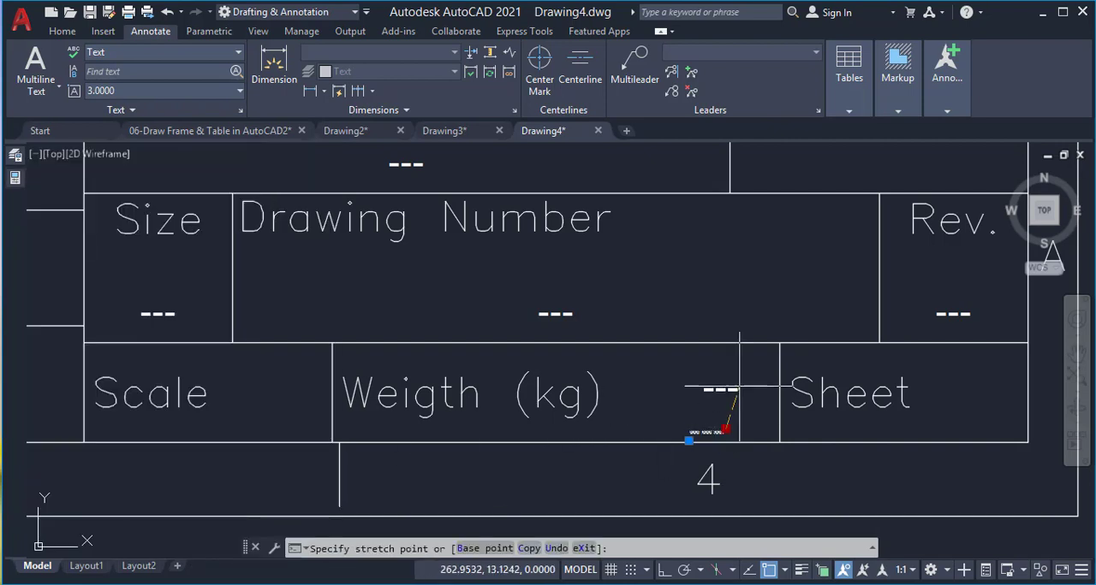
type("m2p")
key("Return")
left_click(779, 343)
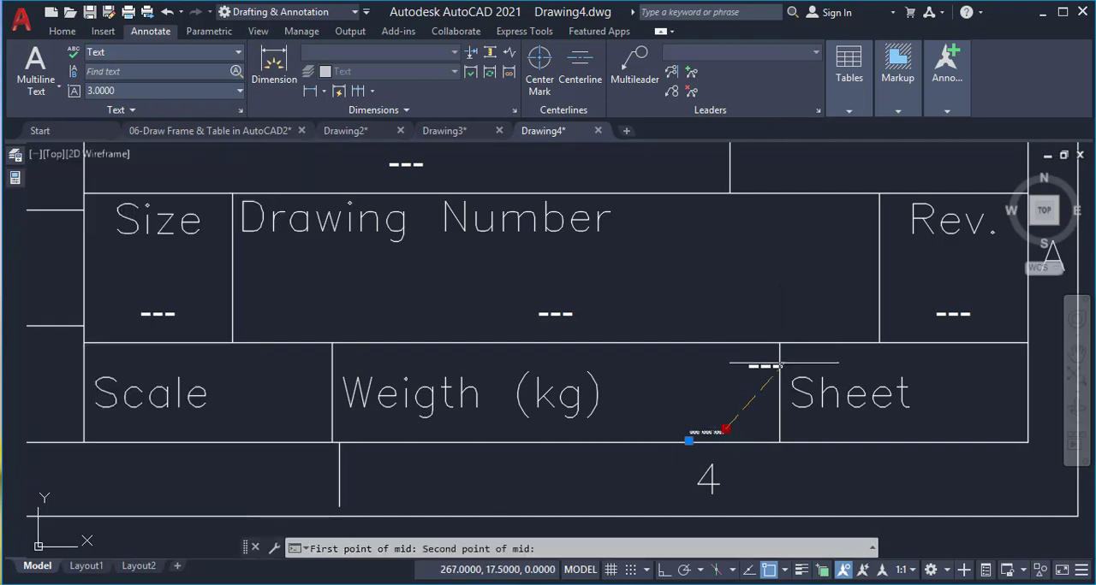
left_click(779, 444)
left_click(775, 393)
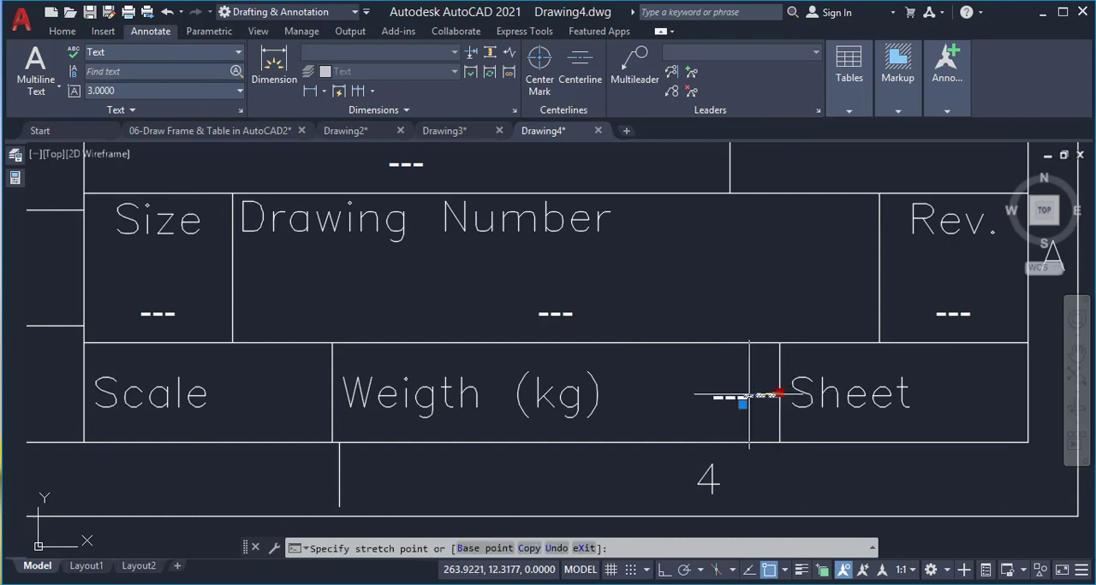
key("F8")
left_click(759, 398)
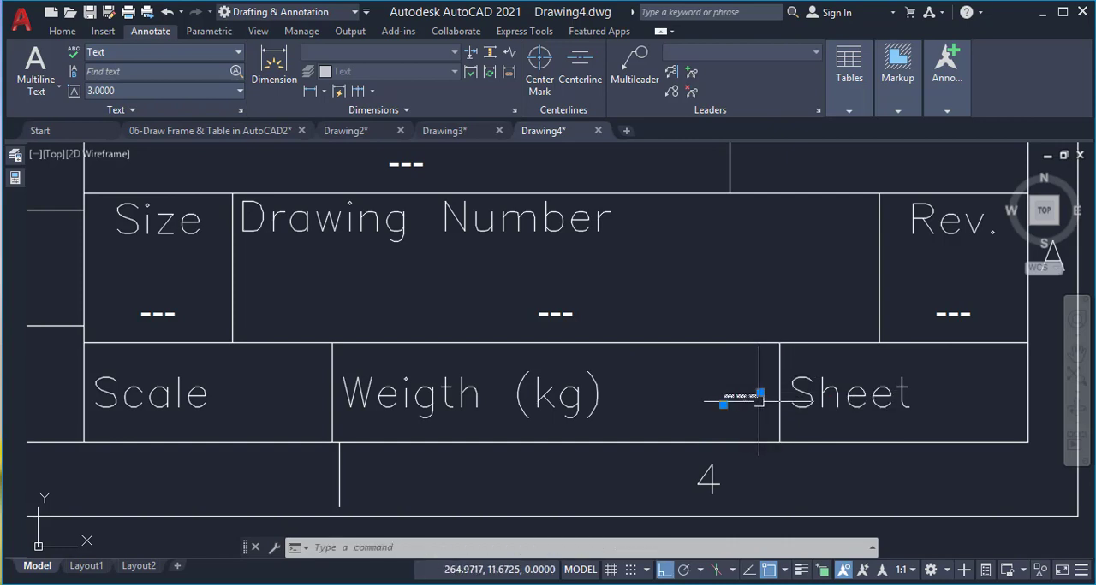
type("co")
key("Return")
type("m2p")
key("Return")
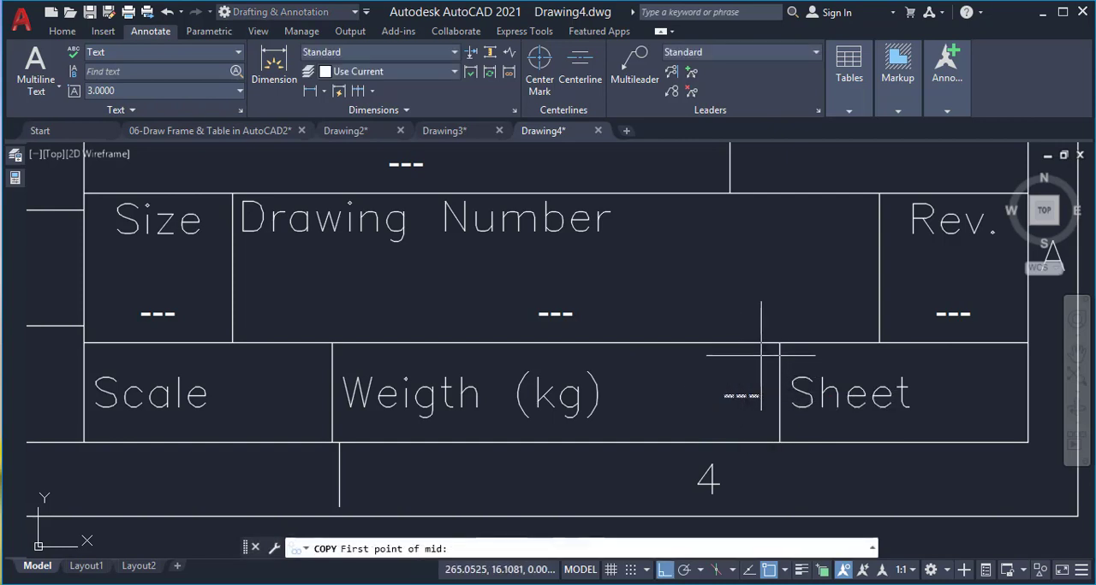
left_click(779, 343)
left_click(1020, 342)
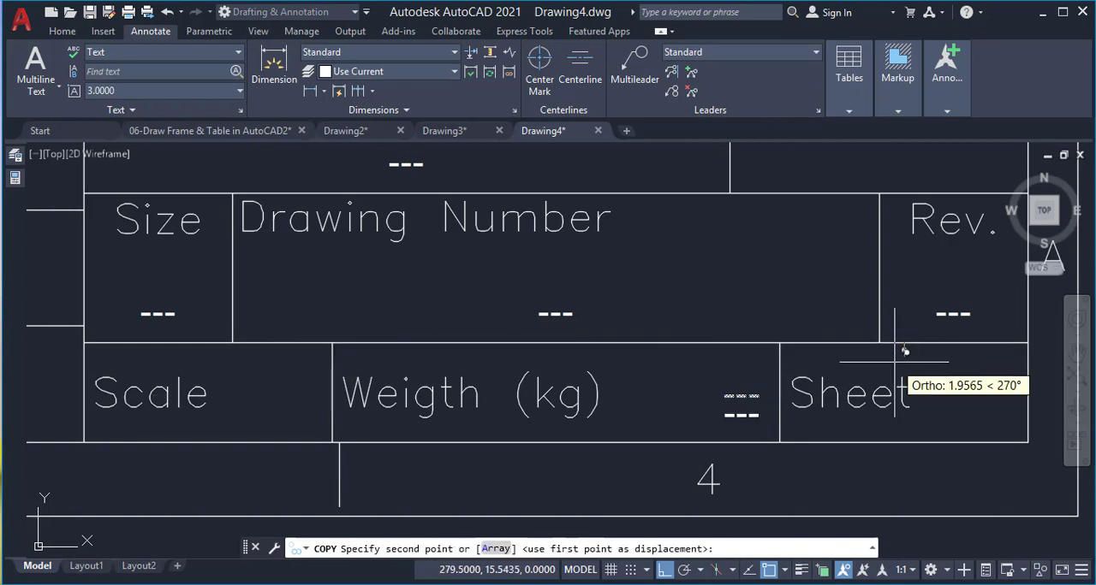
key("Escape")
Copy the "Weigth (kg)" cell's "---" text into the "Sheet" and "Scale" cells, matching the cells' upper right corners
left_click(737, 398)
type("co")
key("Return")
left_click(779, 343)
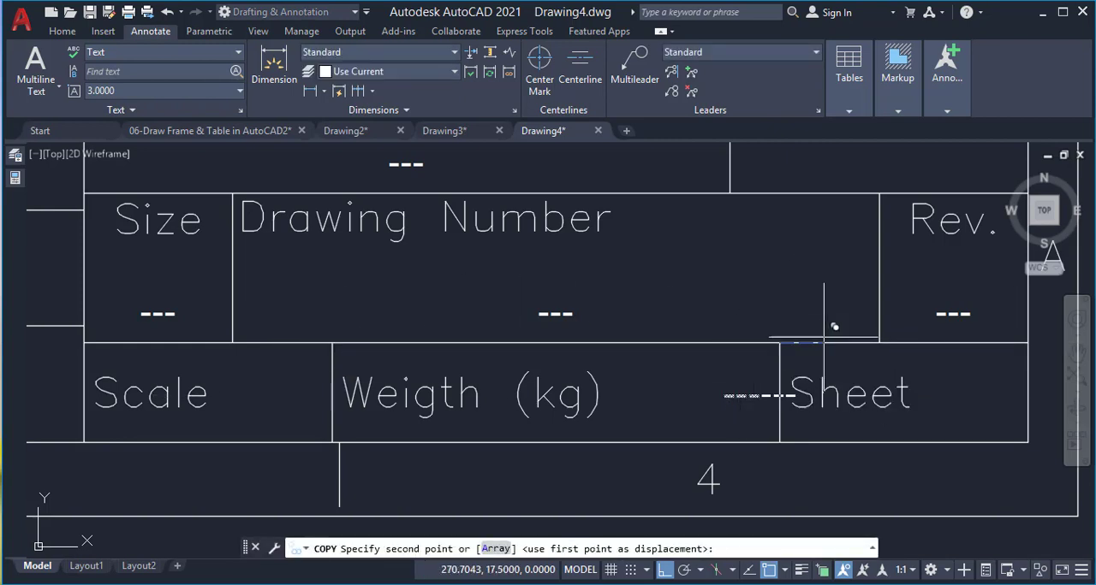
left_click(1028, 342)
key("Return")
Switch to the drawing "06-Draw Frame & Table in AutoCAD2"
scroll(459, 411, "down", 5)
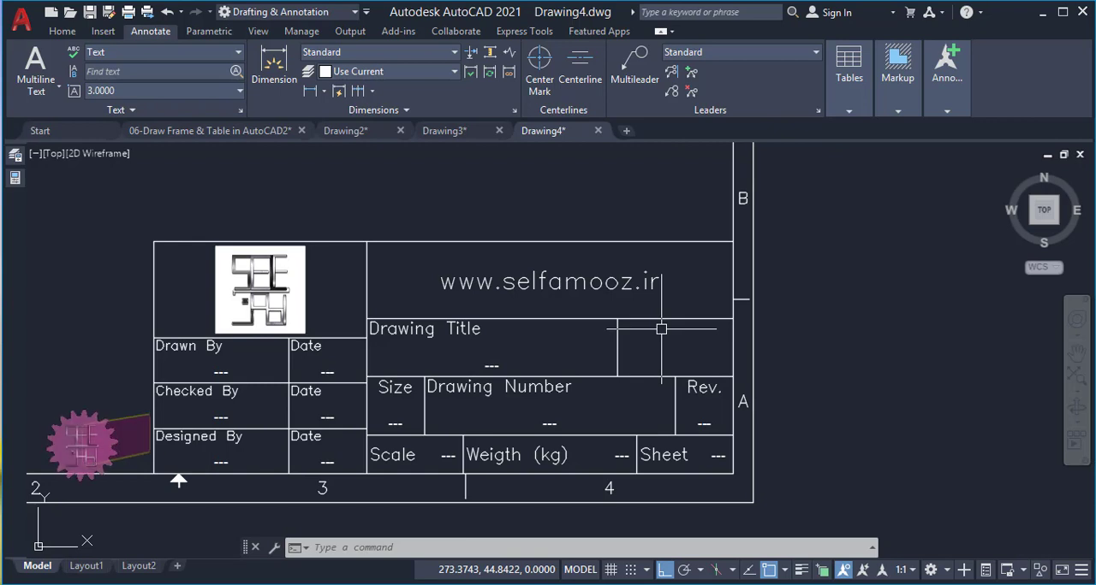
left_click(247, 135)
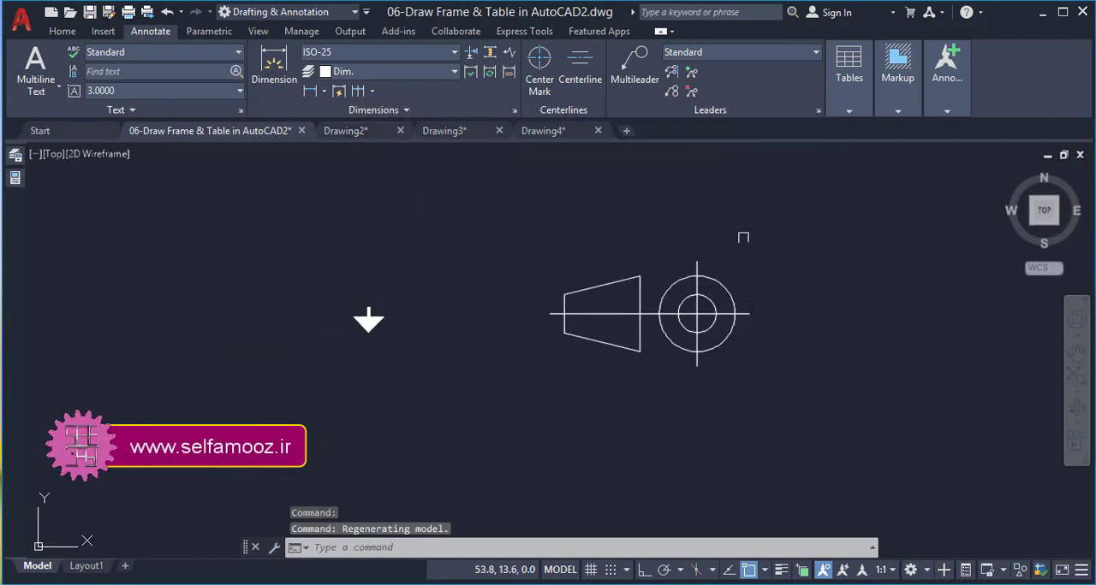
Try copying the projection symbol within the same drawing, using the large circle's left quadrant as the base point
left_click(733, 234)
left_click(539, 377)
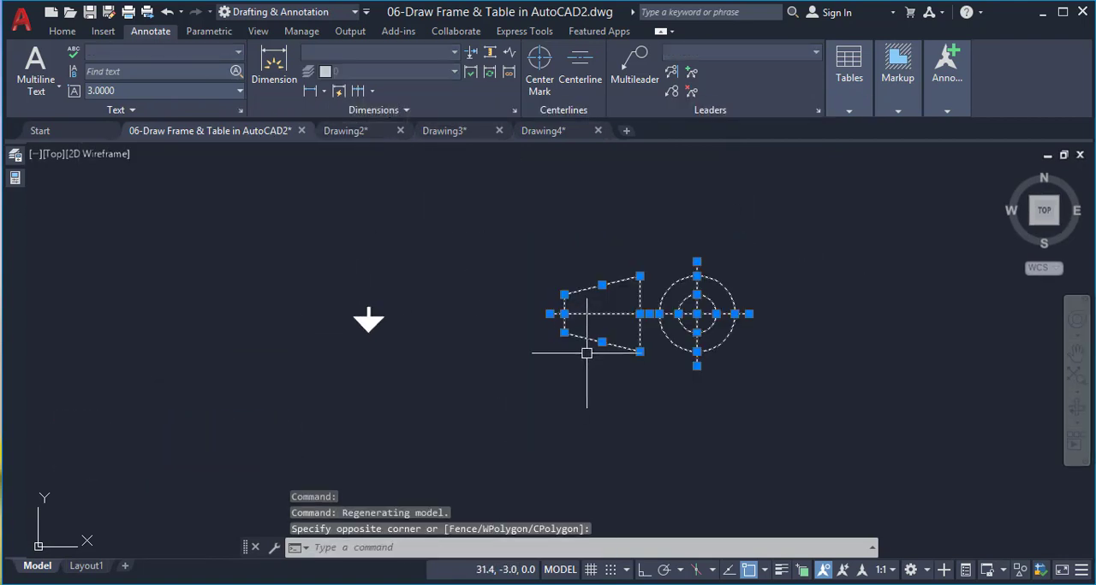
type("c")
key("Return")
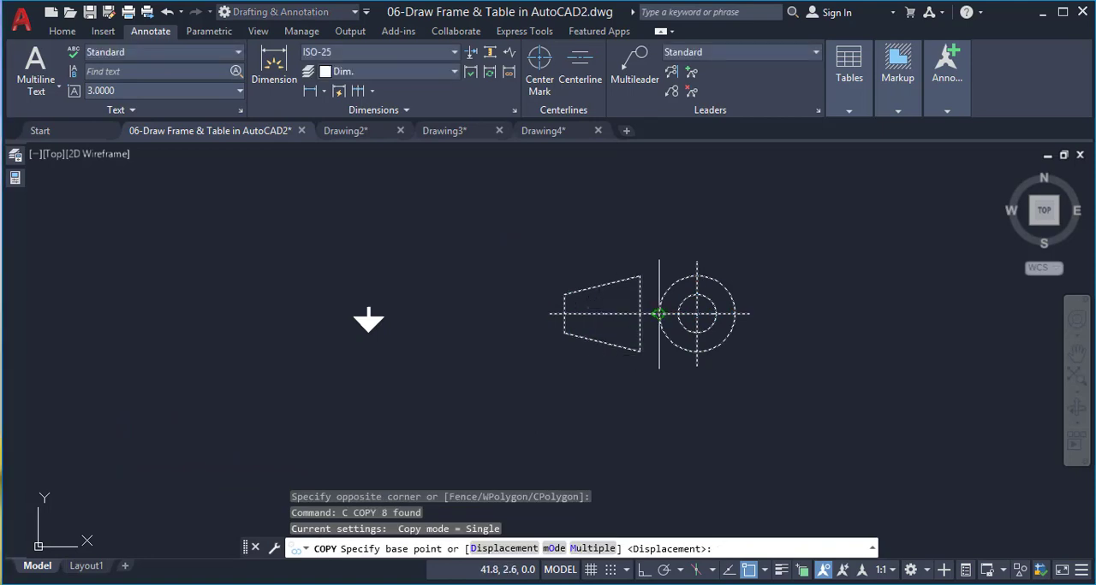
left_click(659, 315)
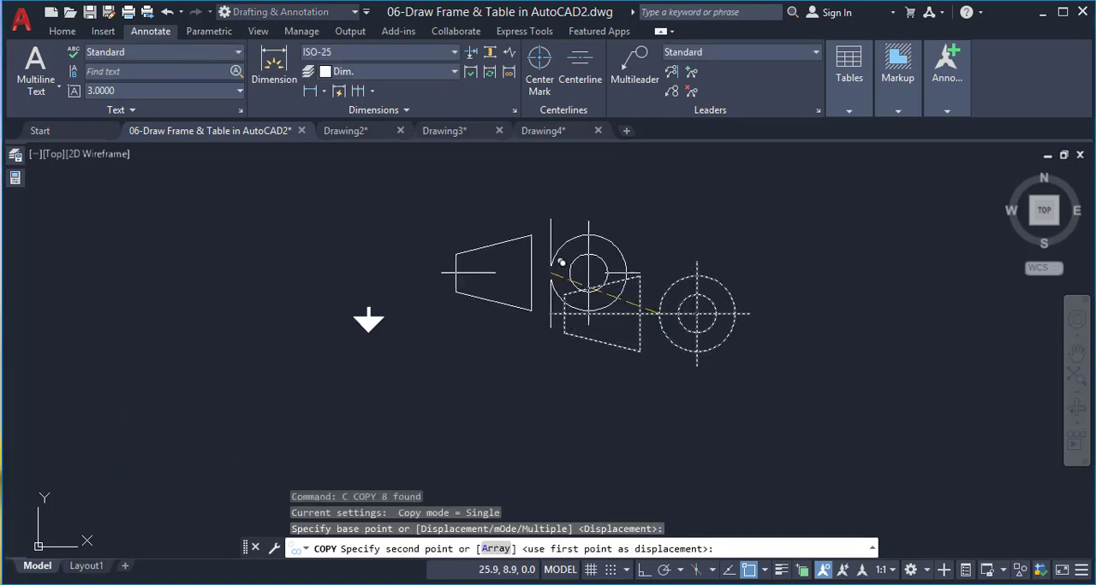
left_click(561, 317)
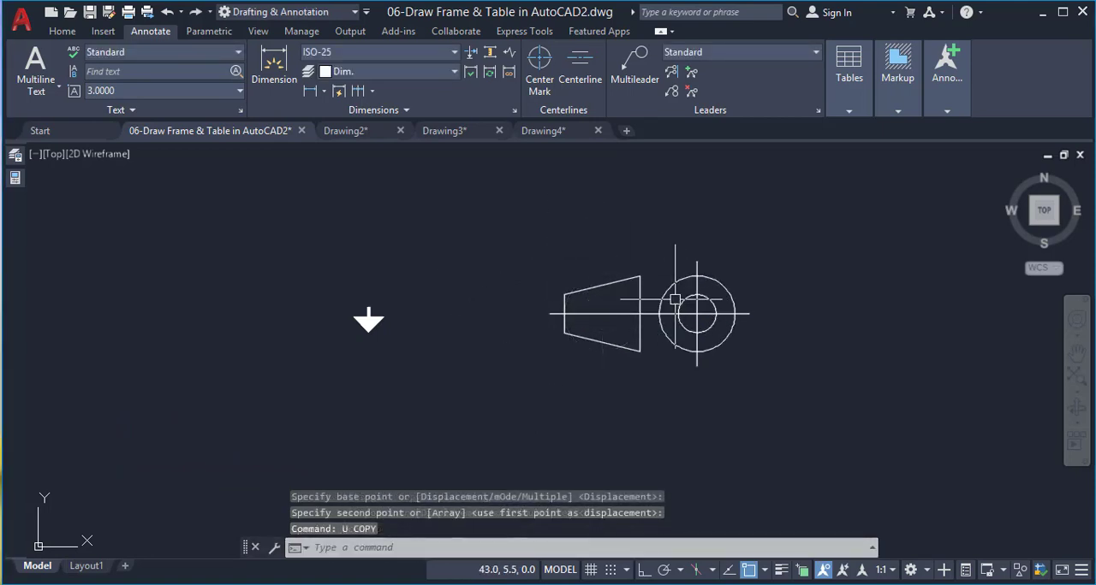
Copy the whole projection symbol to the clipboard and paste it into Drawing4 near the empty cell beside "Drawing Title"
left_click(762, 239)
left_click(552, 345)
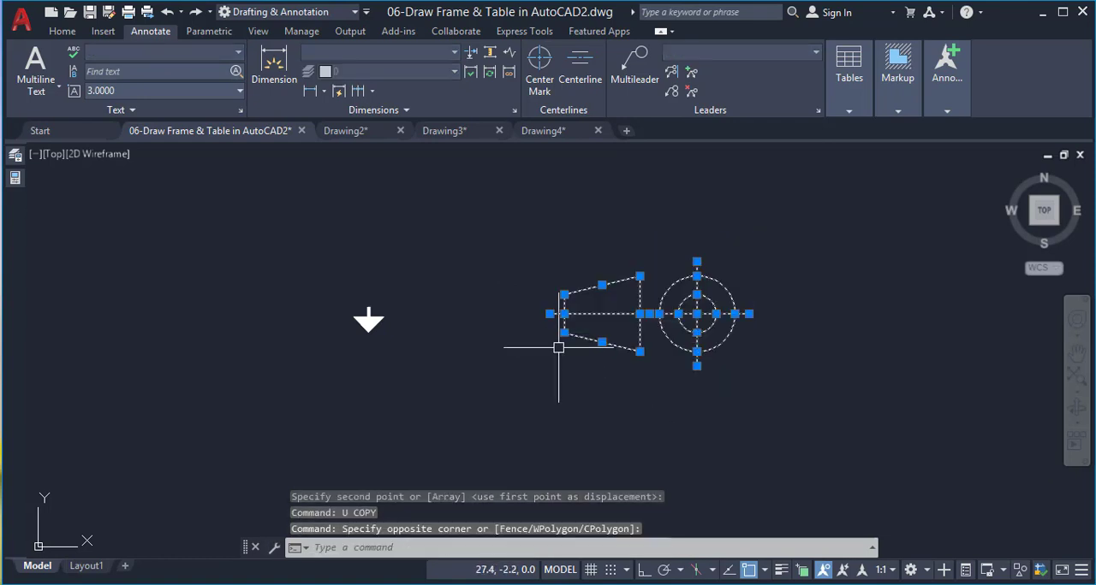
key("ctrl+c")
left_click(542, 131)
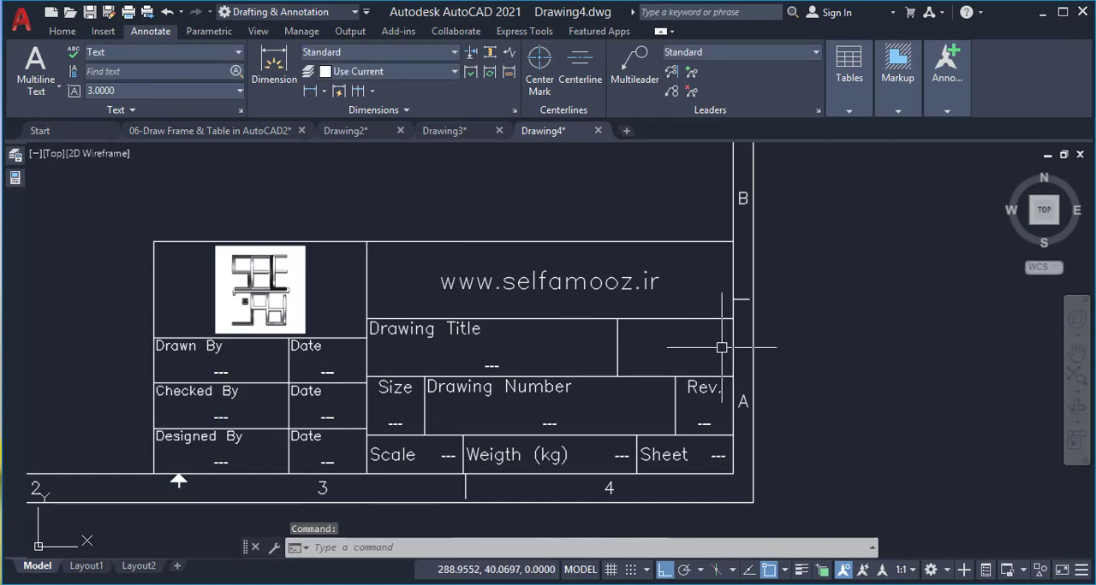
scroll(722, 348, "up", 2)
key("ctrl+v")
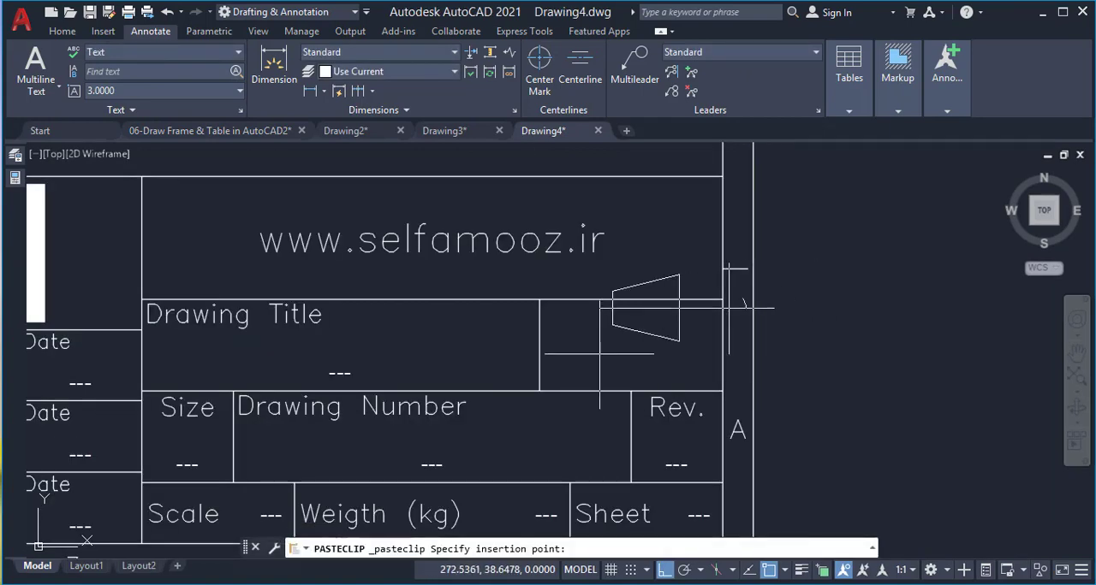
scroll(552, 364, "up", 2)
left_click(538, 374)
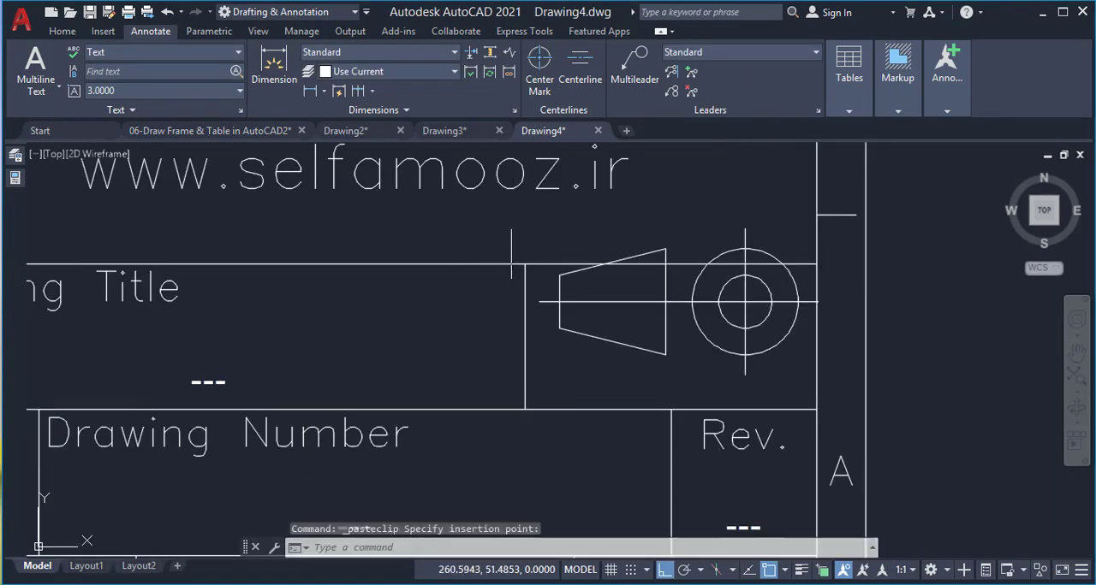
Move the projection symbol by its horizontal centre line's midpoint to the midpoint between opposite corners of the empty cell beside "Drawing Title"
left_click(511, 221)
left_click(853, 381)
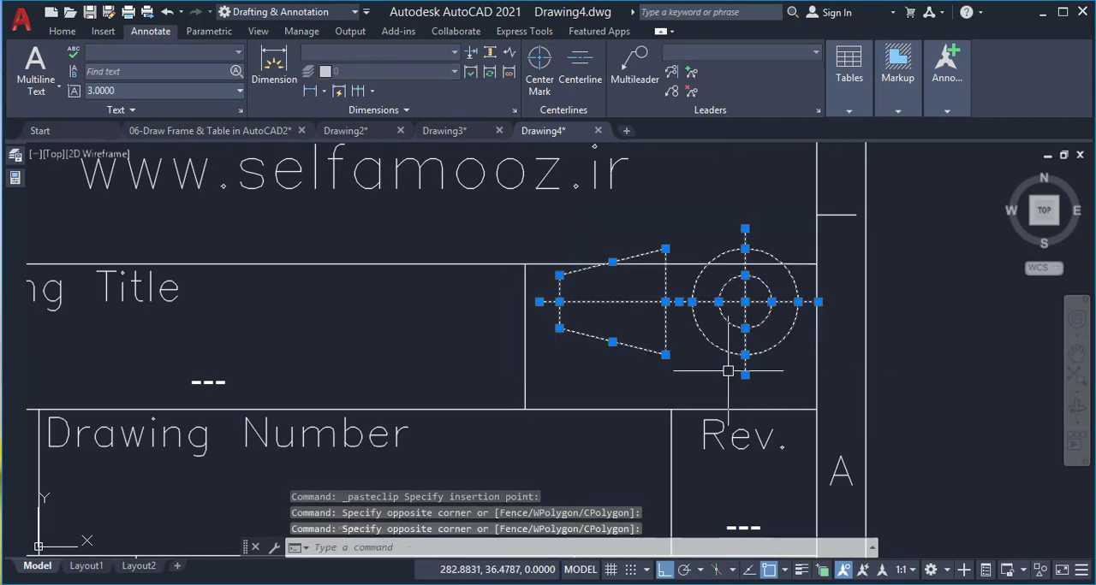
type("m")
key("Return")
left_click(681, 299)
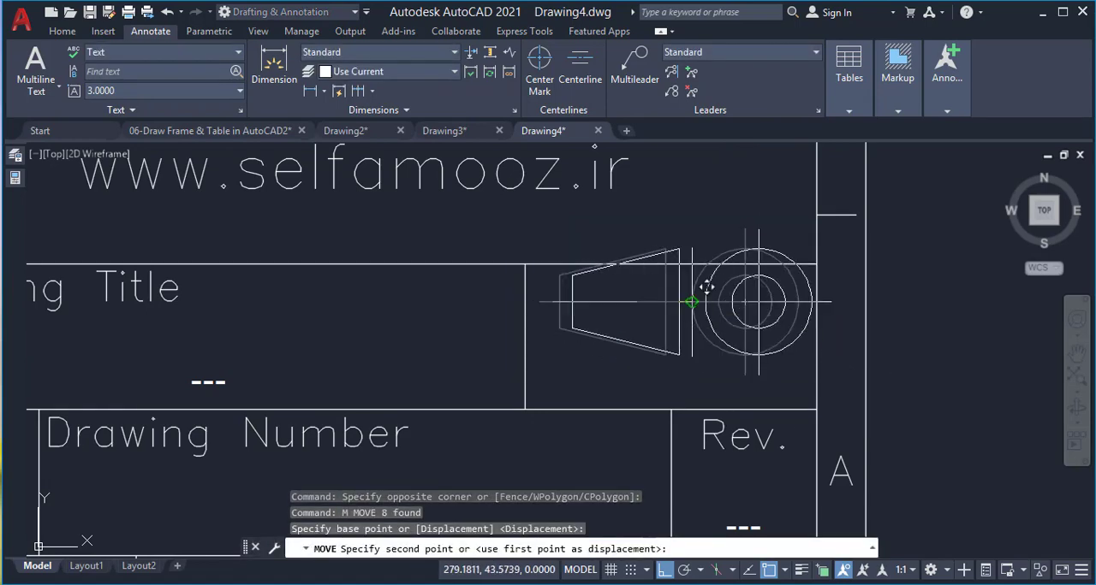
type("m2p")
key("Return")
left_click(817, 263)
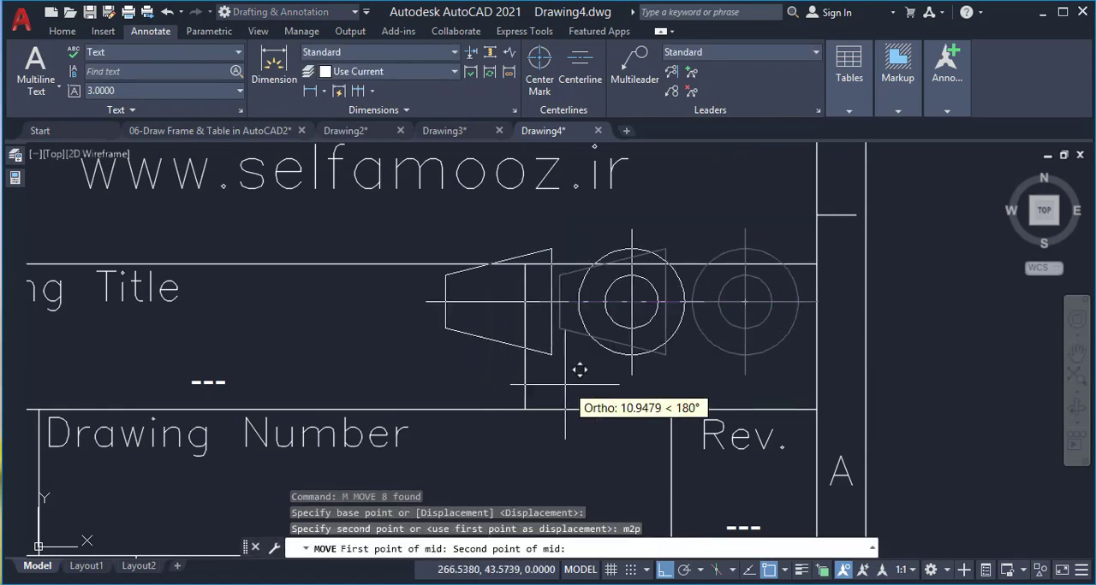
left_click(521, 406)
scroll(603, 342, "down", 8)
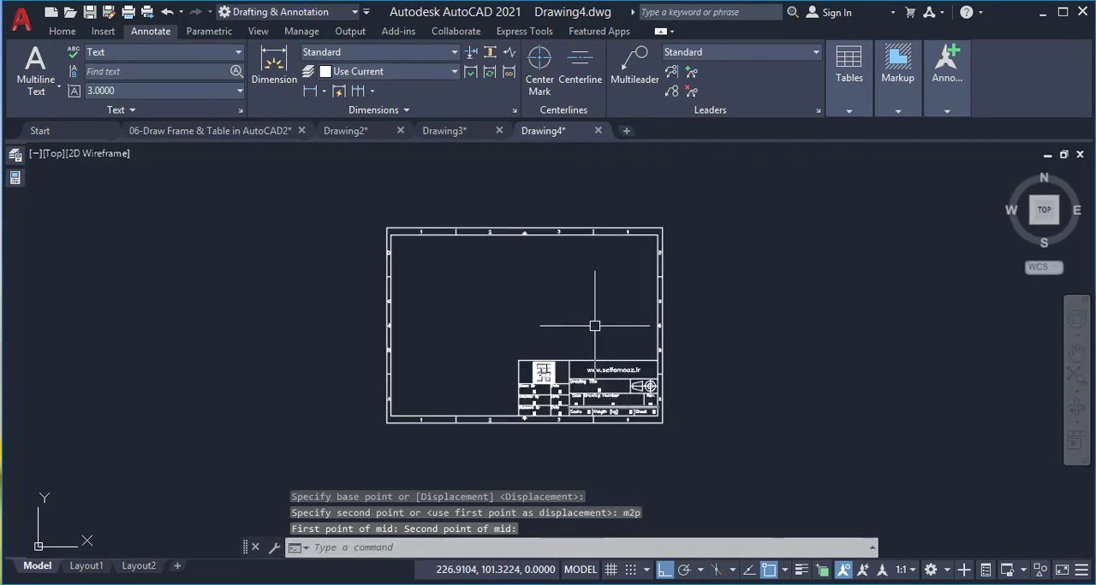
Select the entire title block and define it as a block named "Table", with base point and objects specified on-screen
type("z")
key("Return")
type("a")
key("Return")
scroll(685, 368, "down", 4)
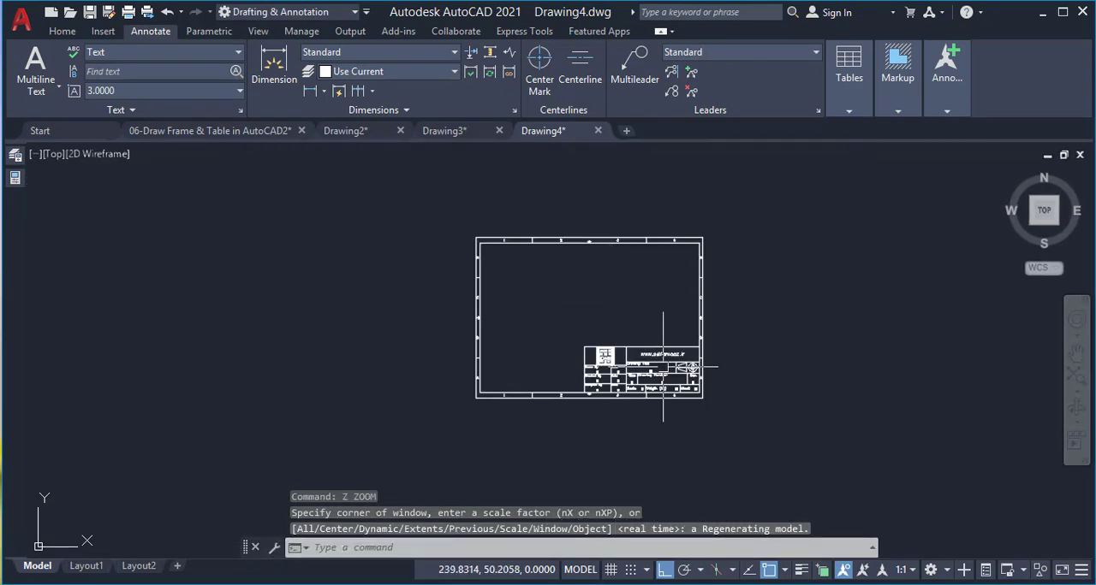
scroll(547, 325, "up", 4)
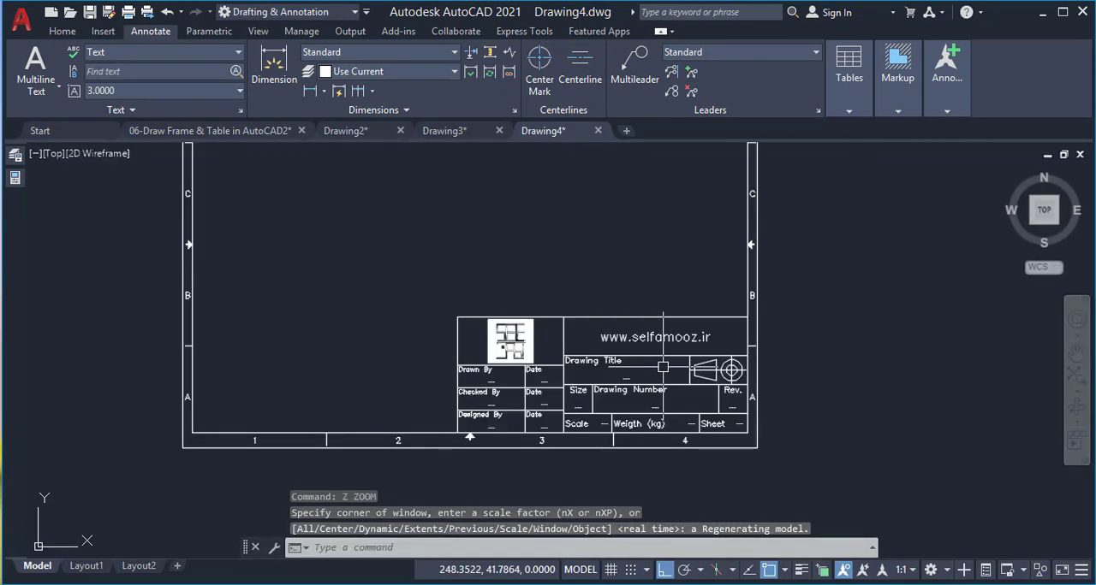
left_click(428, 285)
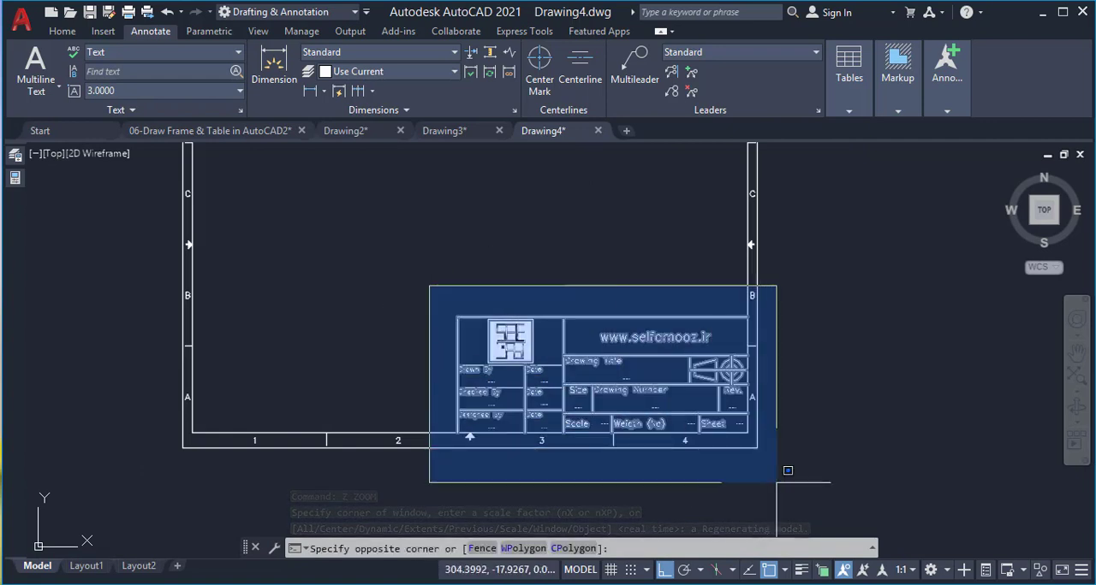
left_click(835, 484)
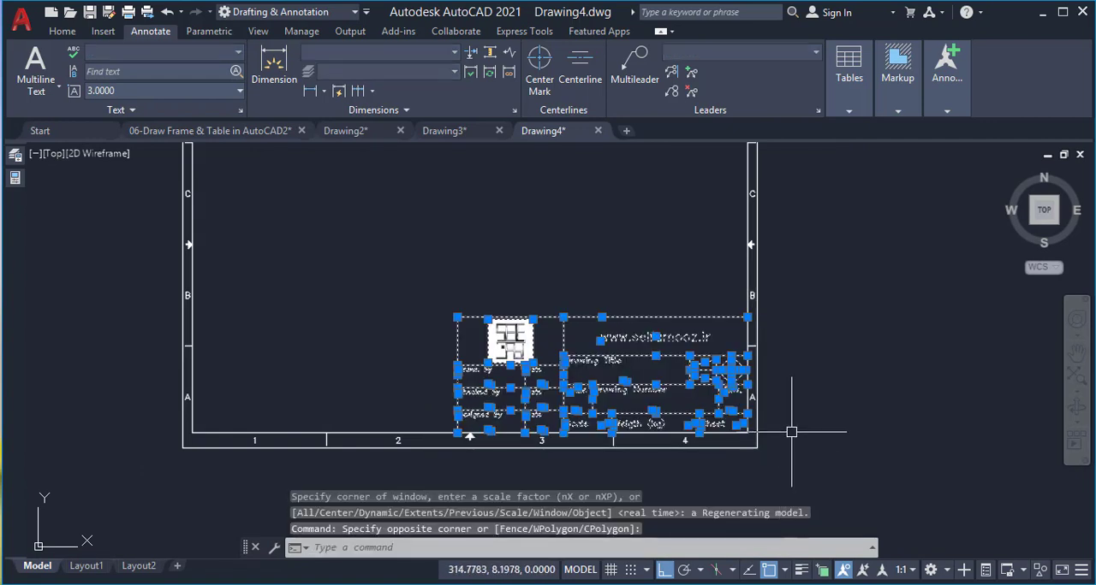
type("b")
key("Return")
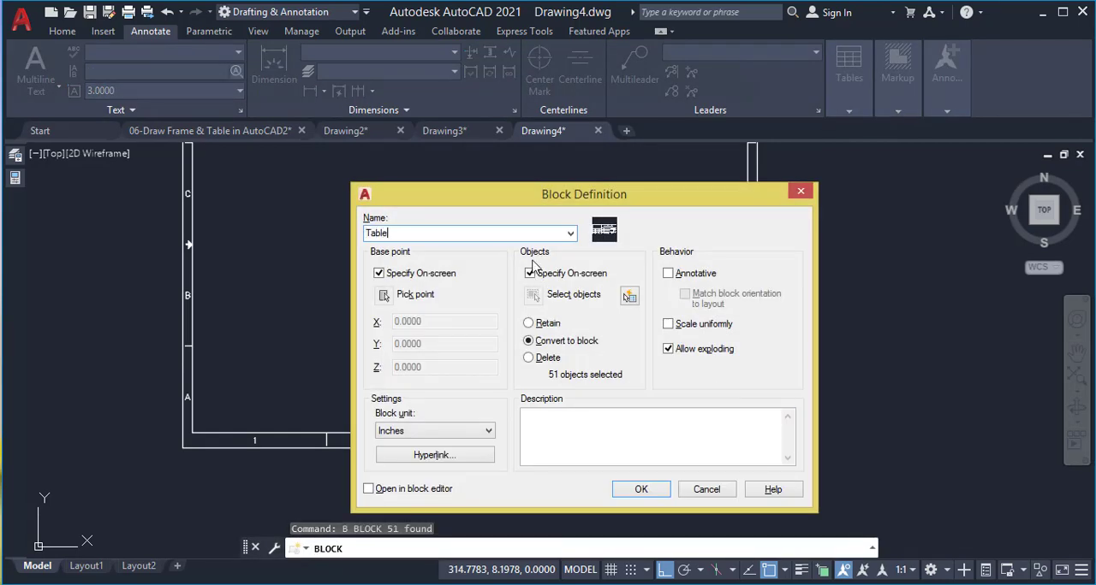
left_click(640, 489)
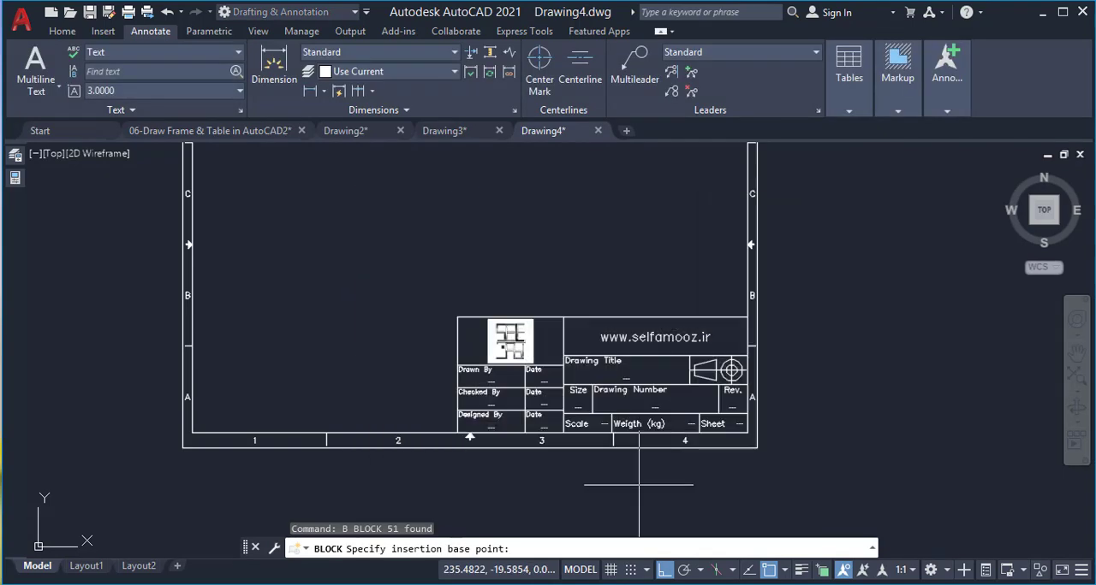
Set the block's base point at the title block's lower right corner, pick all title block objects, and check the finished block
left_click(747, 435)
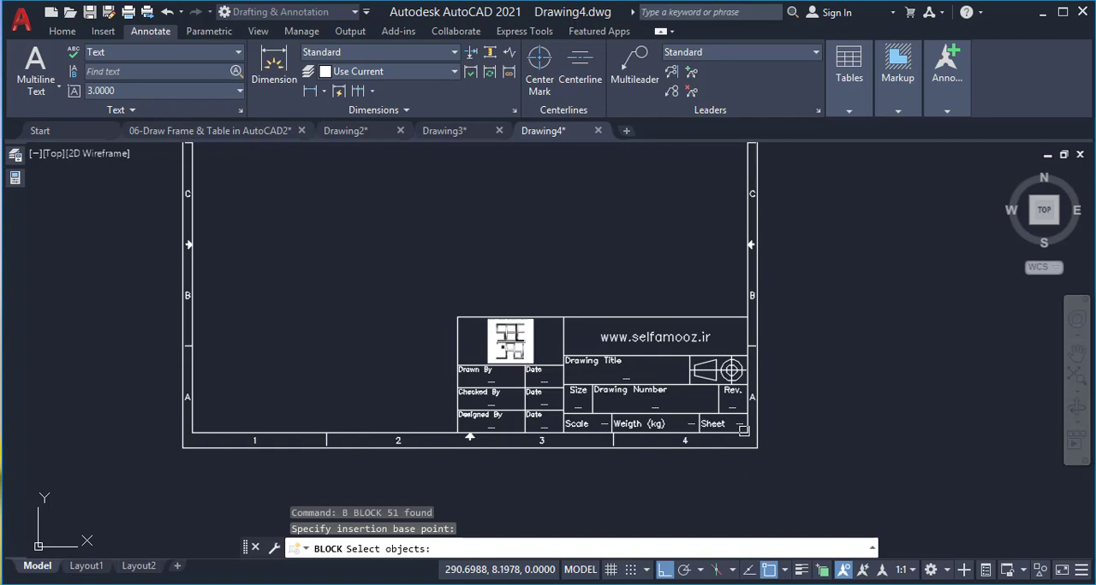
left_click(444, 280)
left_click(830, 470)
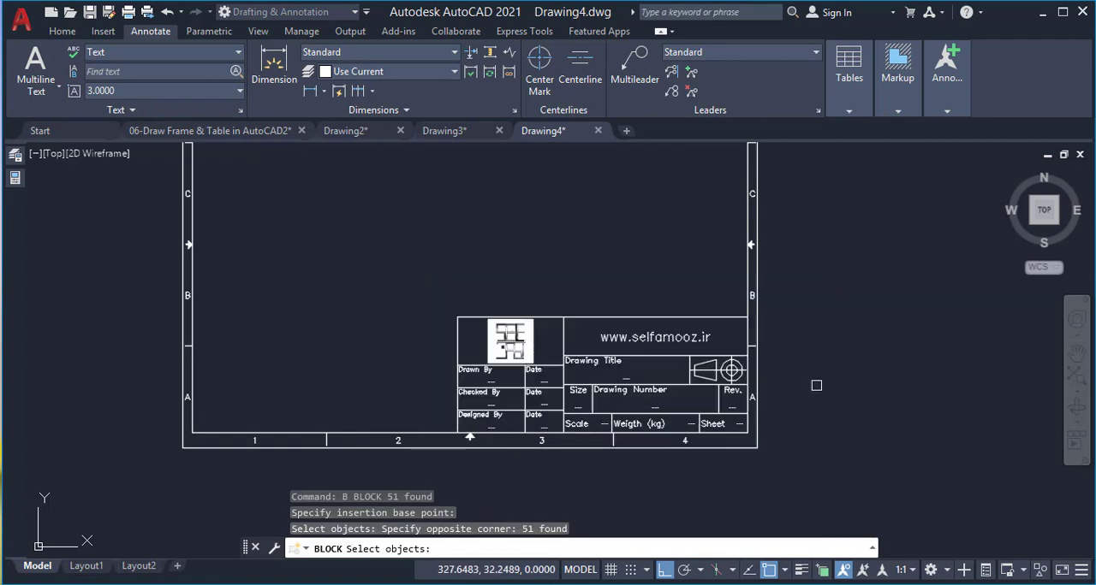
key("Return")
left_click(688, 355)
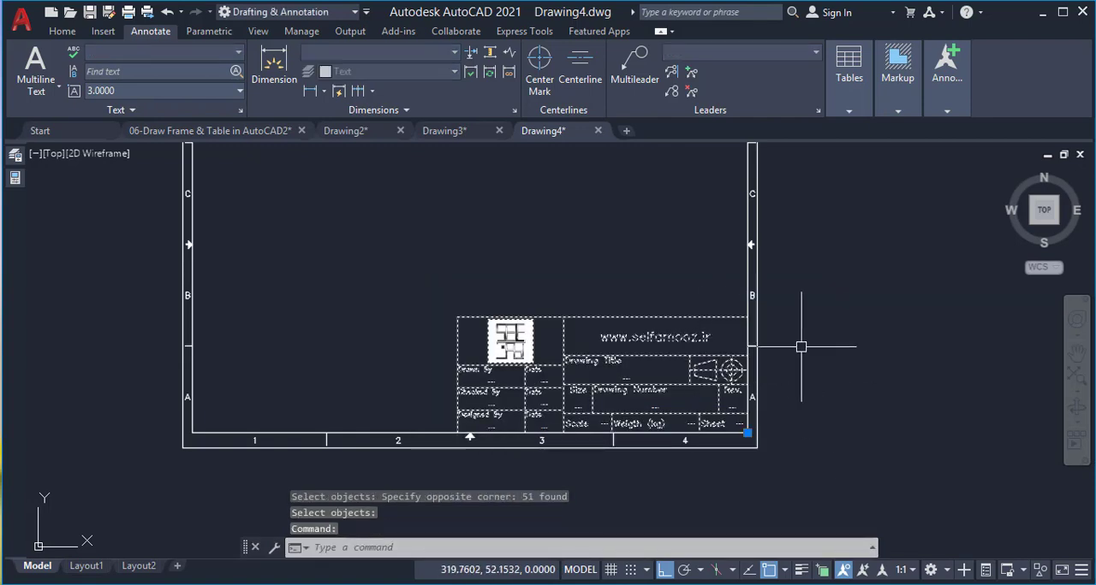
key("Escape")
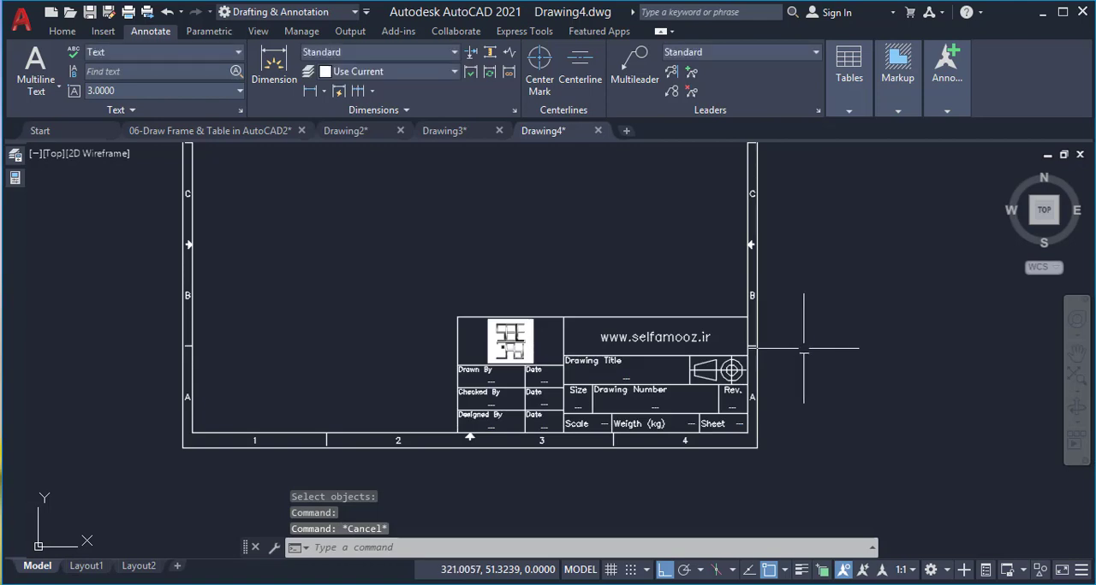
scroll(803, 334, "down", 3)
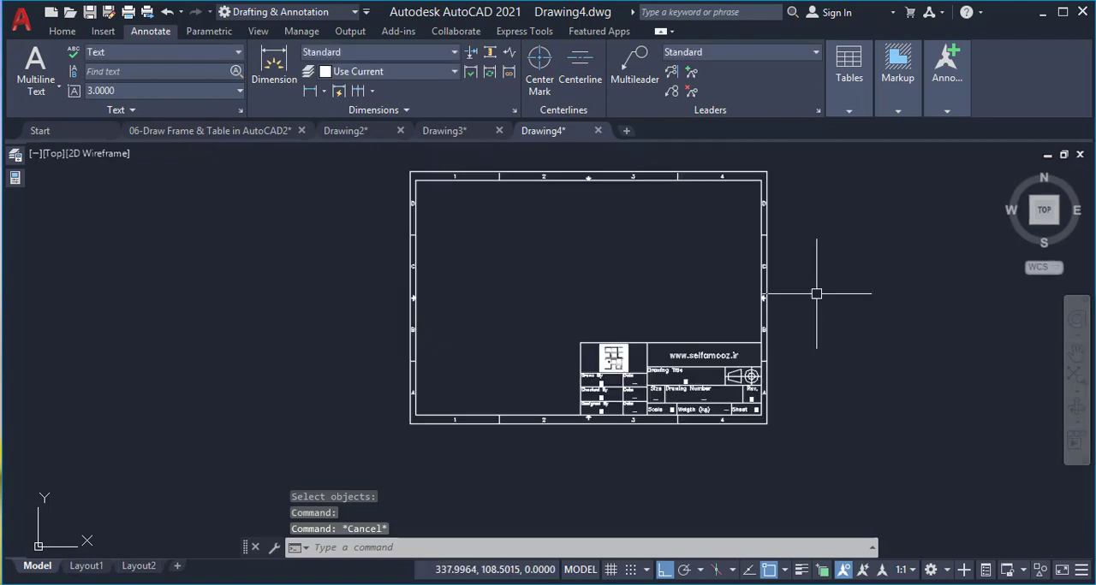
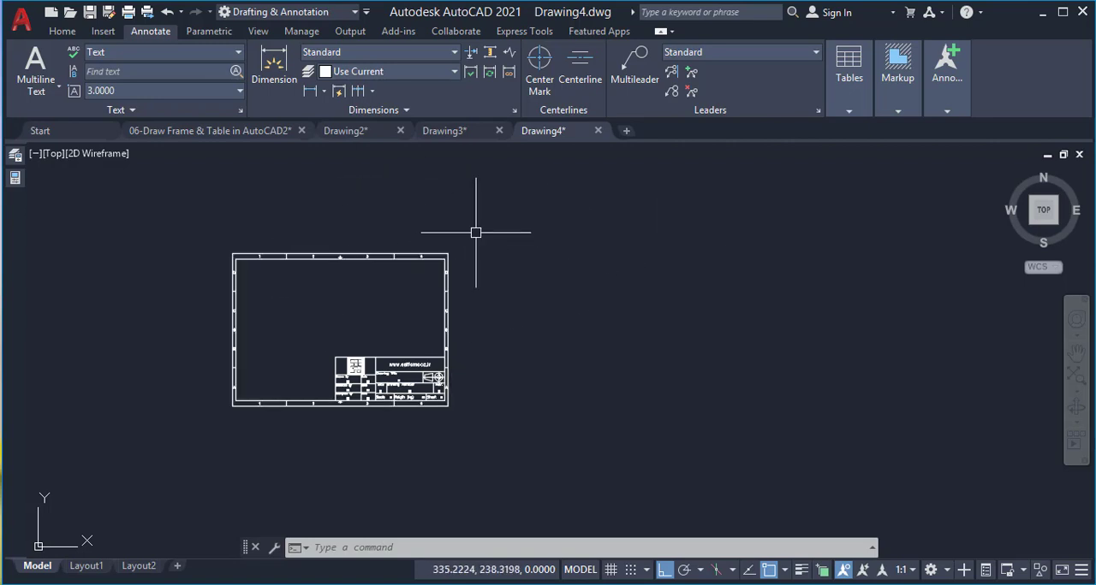
Copy the sheet frame together with its title block to the empty space on its right
scroll(516, 273, "up", 5)
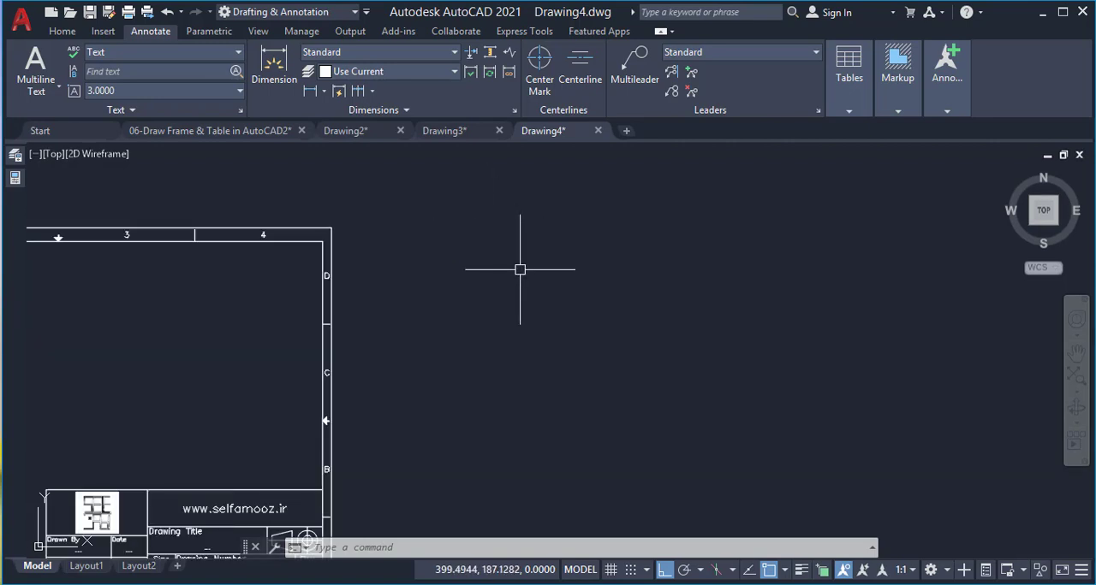
scroll(510, 268, "down", 3)
scroll(501, 264, "down", 2)
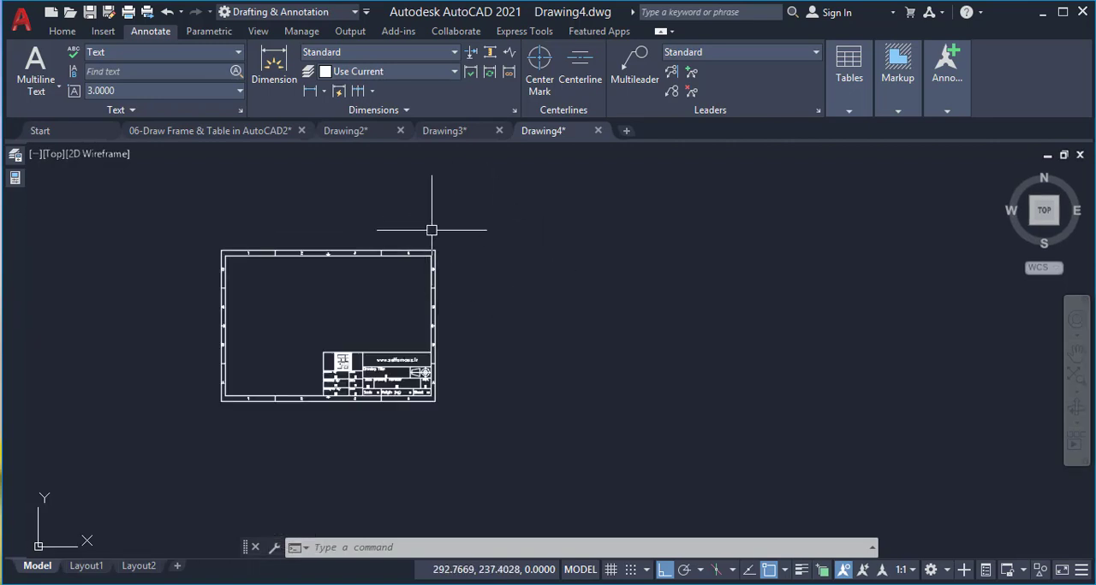
left_click(468, 232)
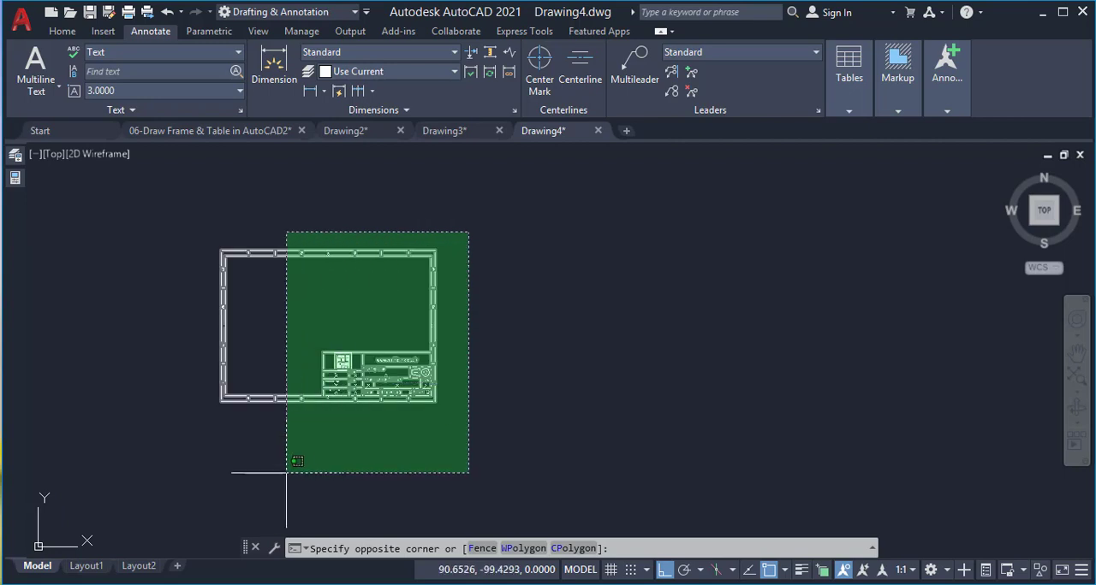
left_click(338, 428)
type("c")
key("Return")
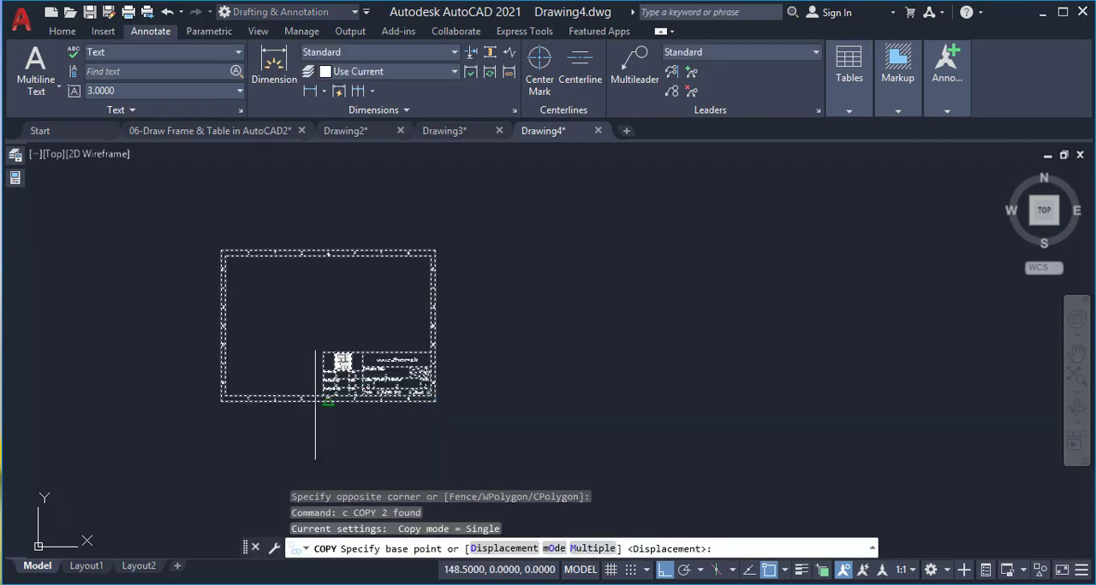
left_click(311, 428)
left_click(707, 427)
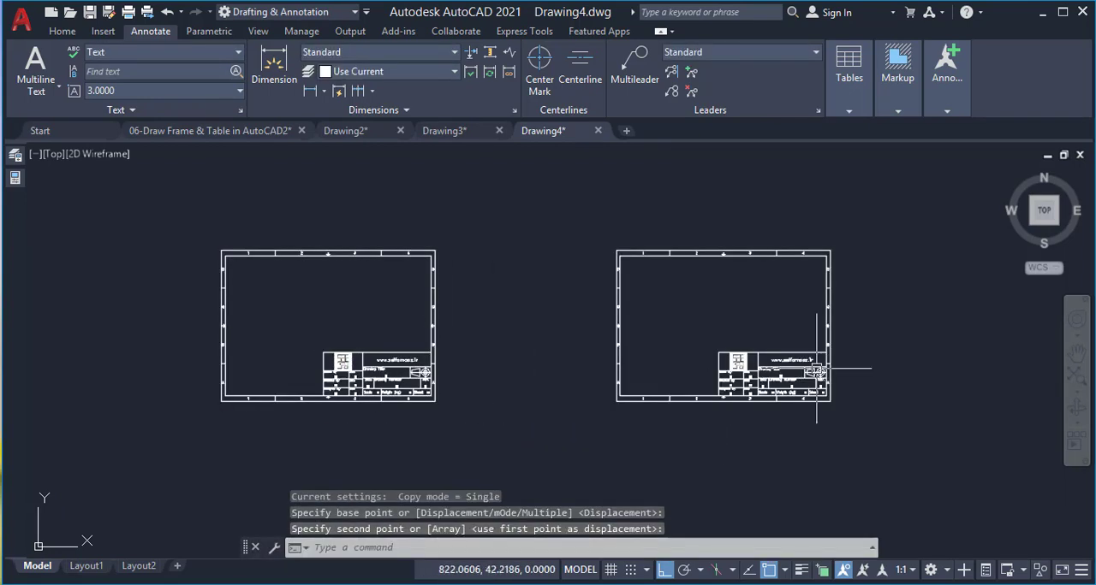
Cut the copied frame and title block to the clipboard
scroll(859, 304, "up", 2)
scroll(831, 299, "down", 2)
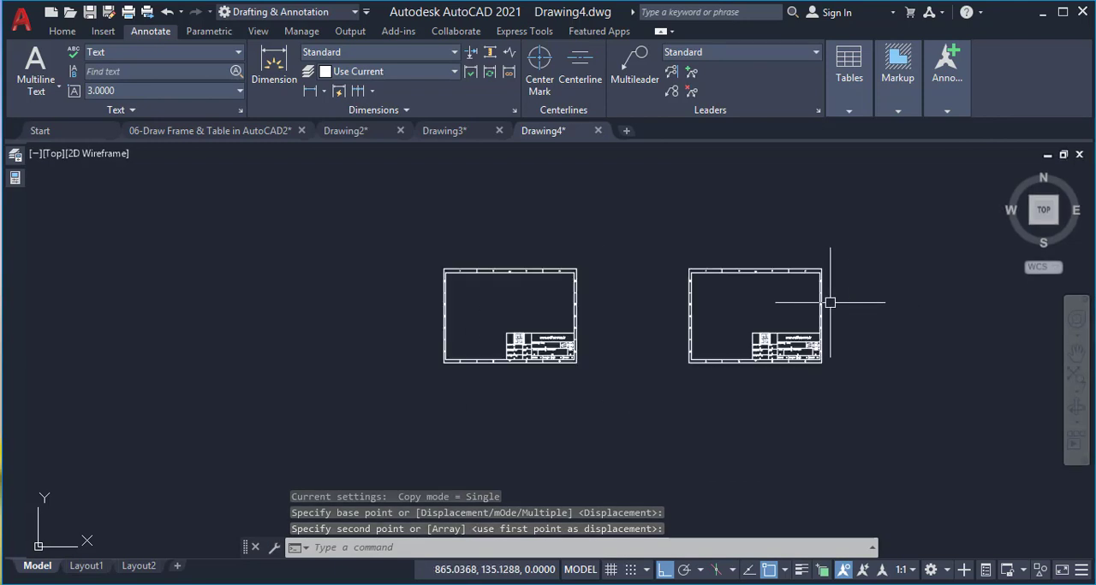
scroll(819, 255, "up", 1)
left_click(849, 246)
left_click(605, 467)
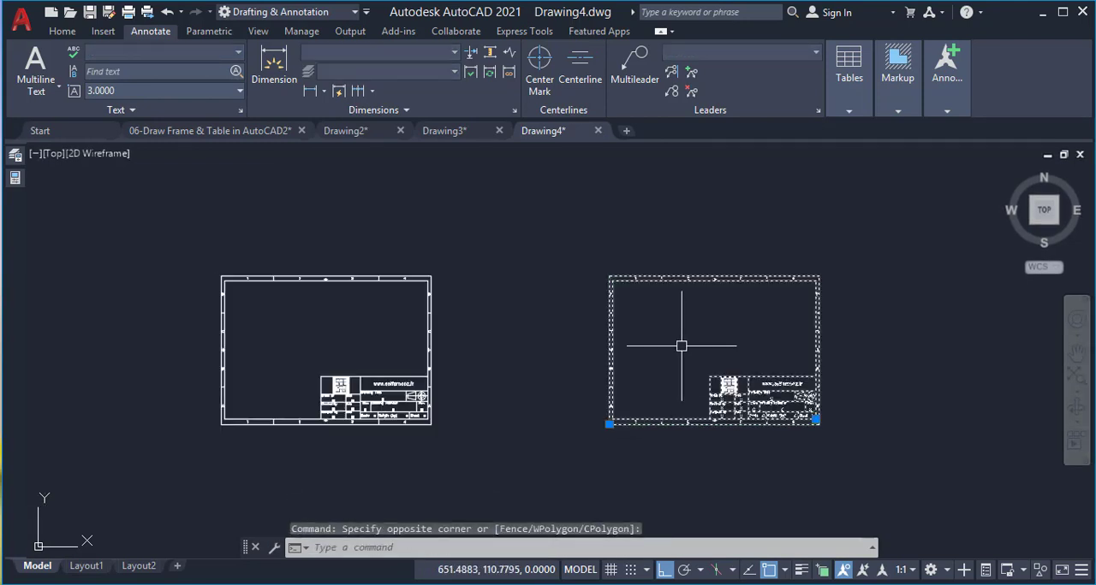
key("ctrl+x")
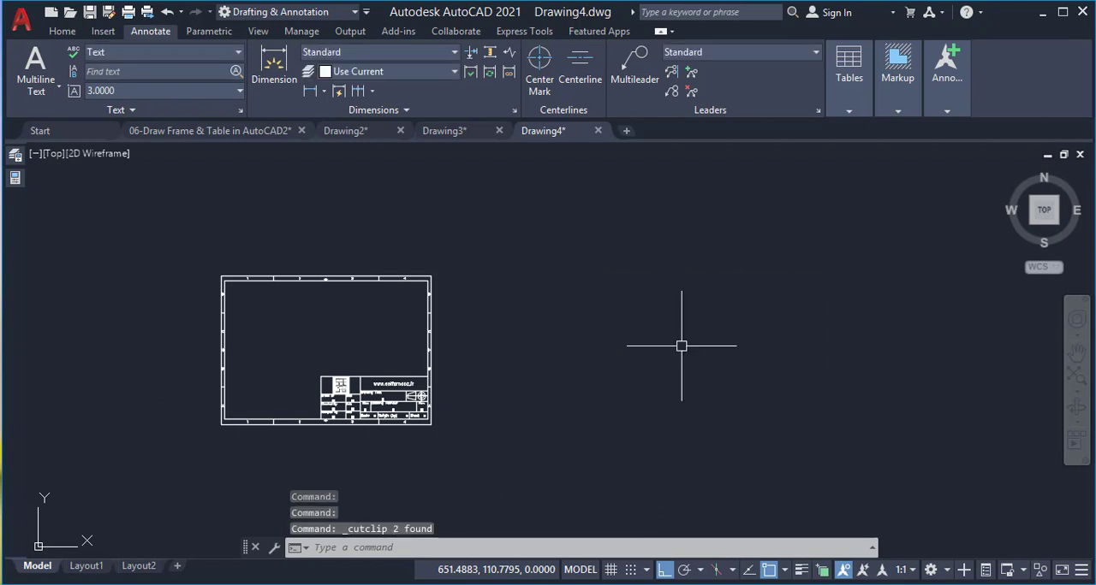
Create a new drawing with the grid off, paste the frame and title block at 0,0,0, and show everything
left_click(625, 132)
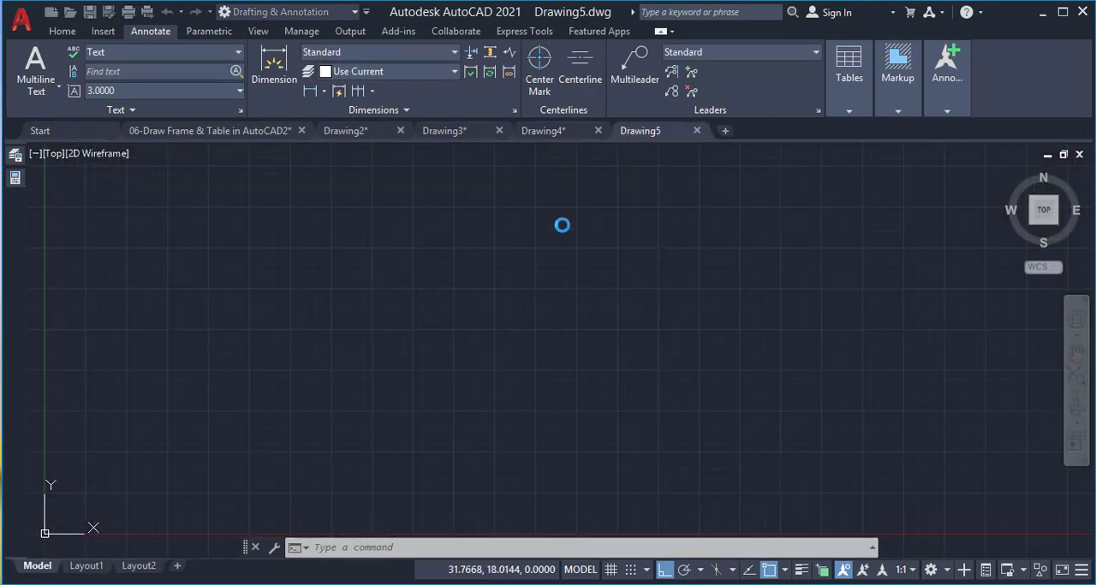
key("F7")
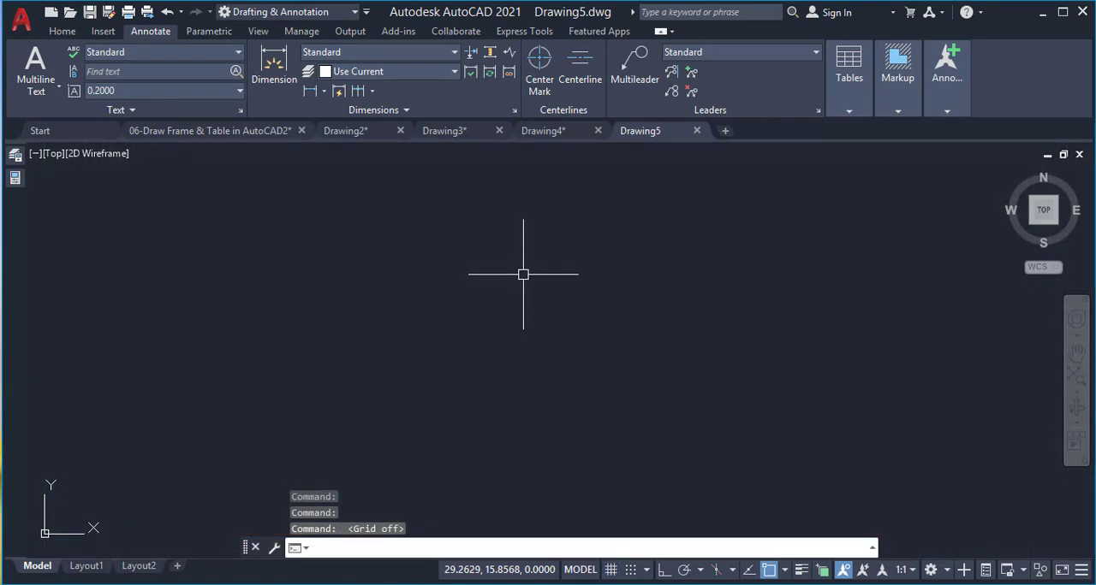
key("ctrl+v")
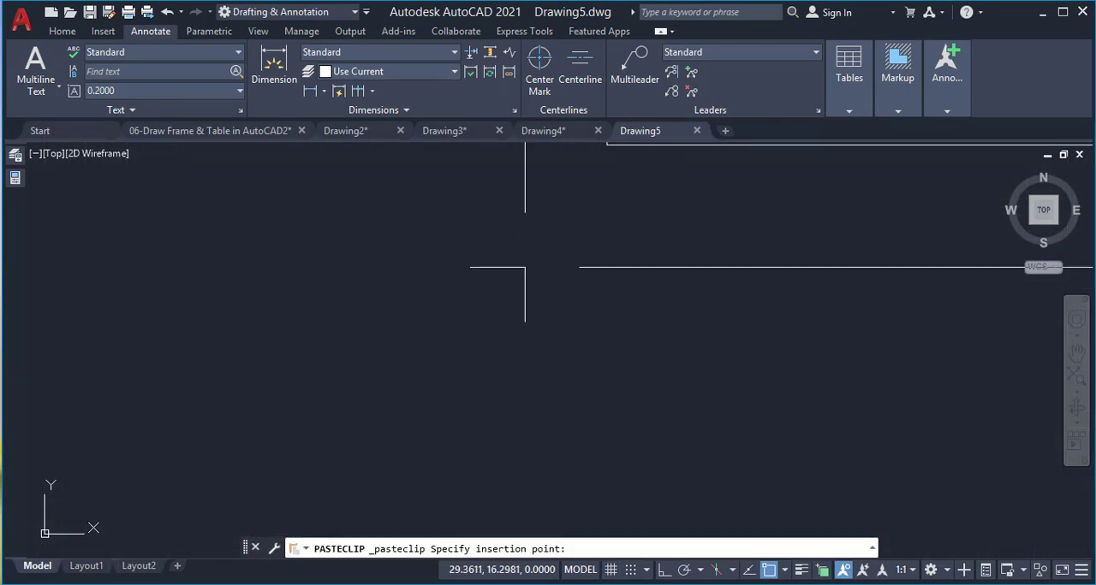
type("0,0,0")
key("Return")
type("z")
key("Return")
type("a")
key("Return")
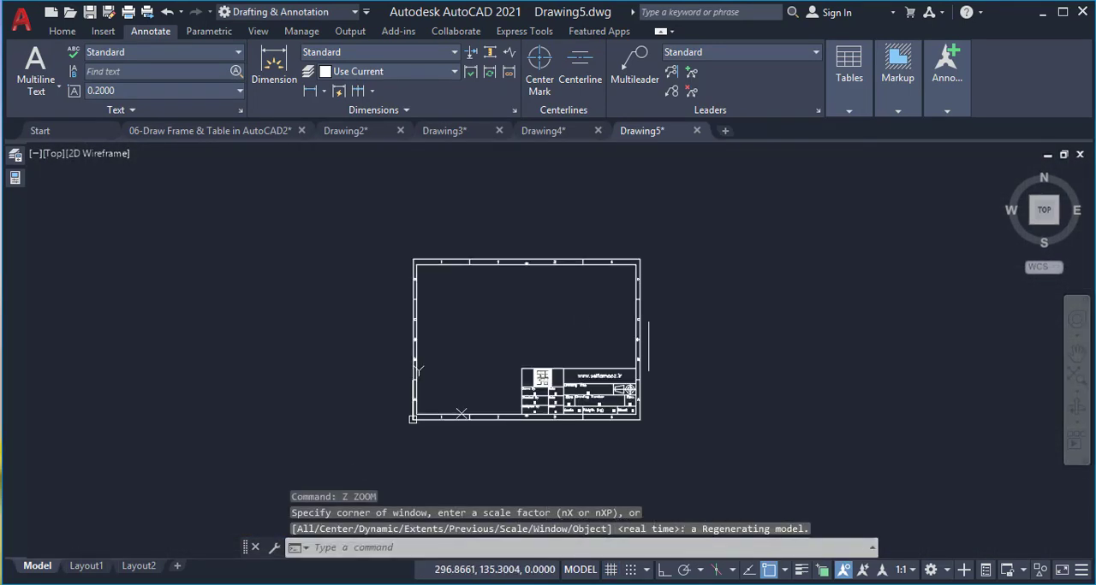
Move the title block out of the frame into the empty space on its left
left_click(536, 369)
type("m")
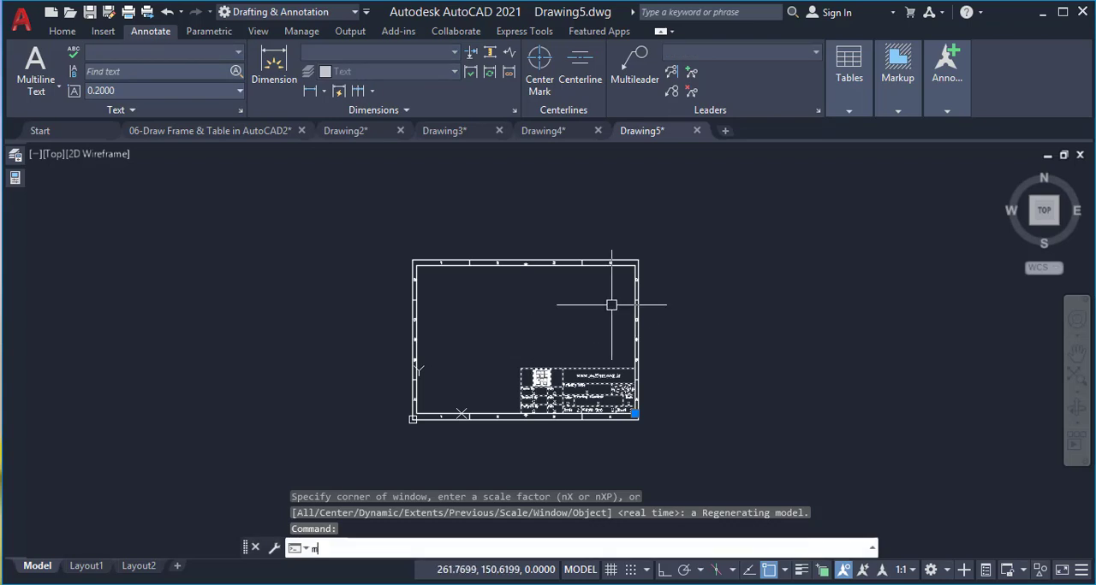
key("Return")
left_click(616, 304)
left_click(206, 274)
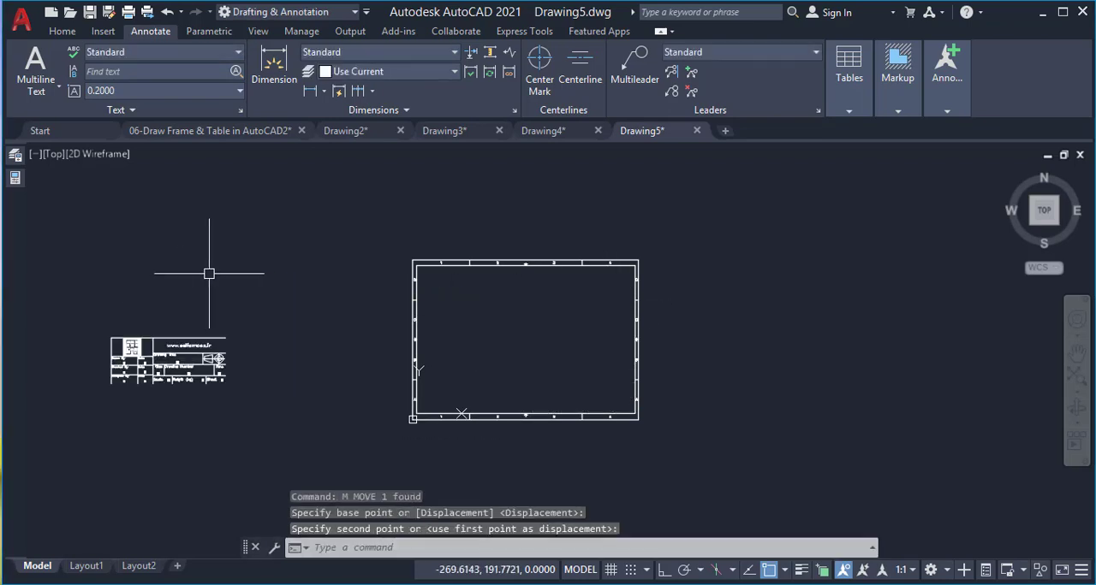
Rotate the frame block to portrait about its lower right corner with Ortho on, and check the zone letters' orientation
left_click(673, 233)
left_click(592, 288)
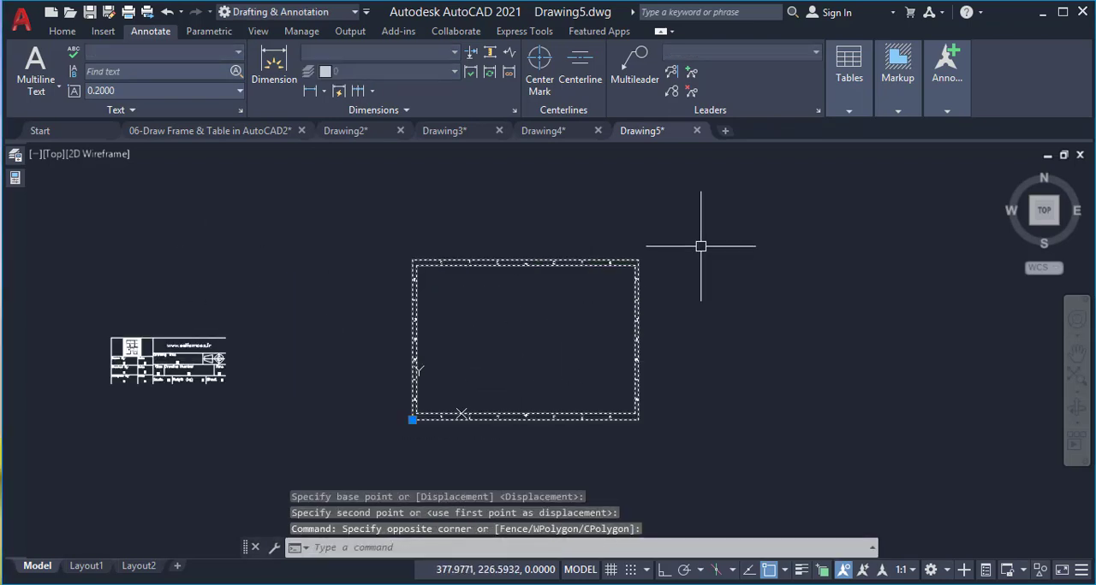
type("ro")
key("Return")
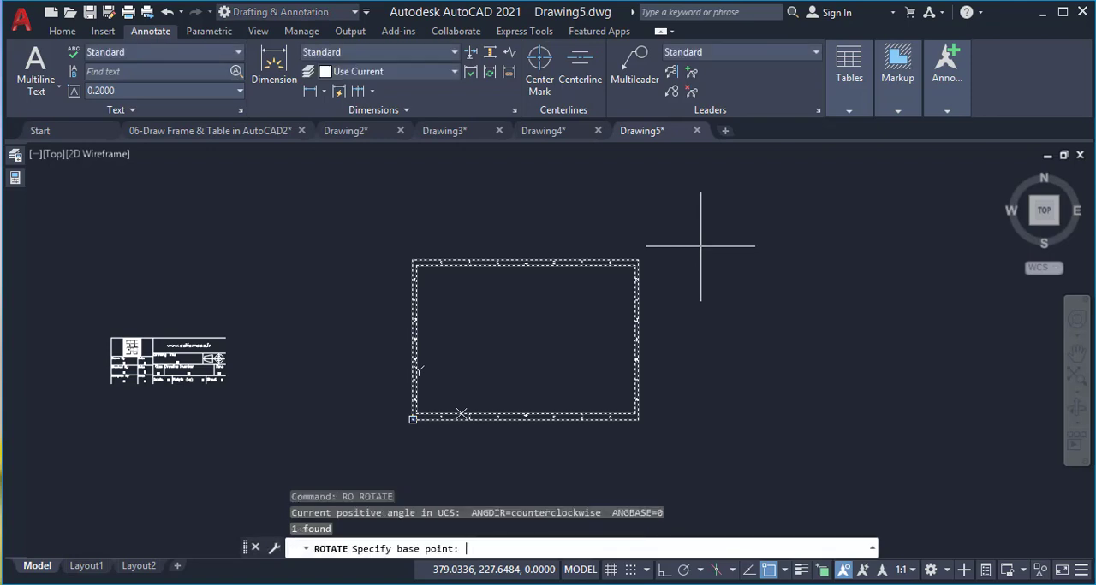
left_click(637, 420)
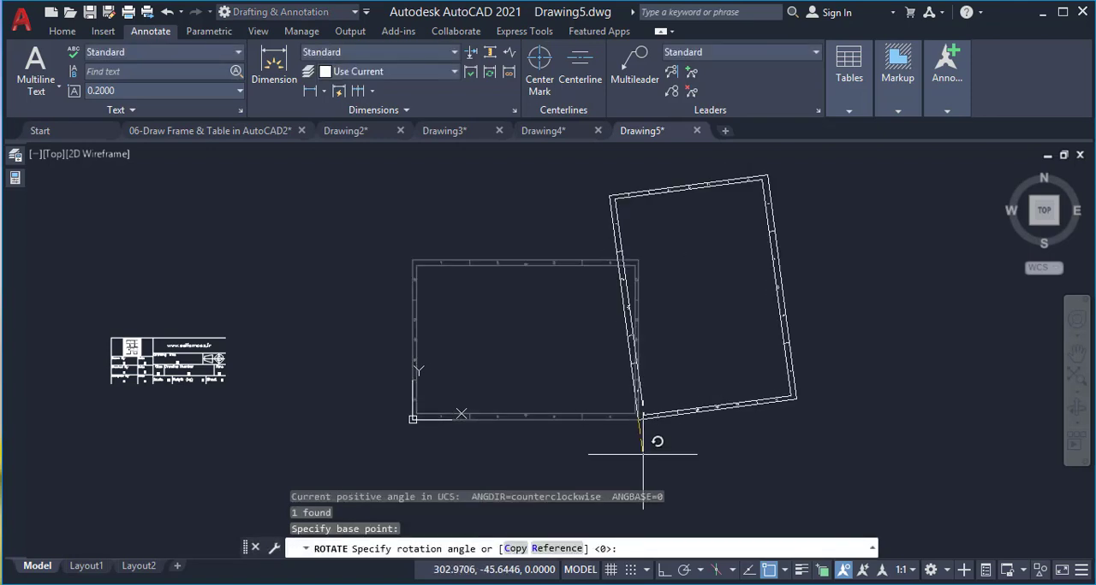
key("F8")
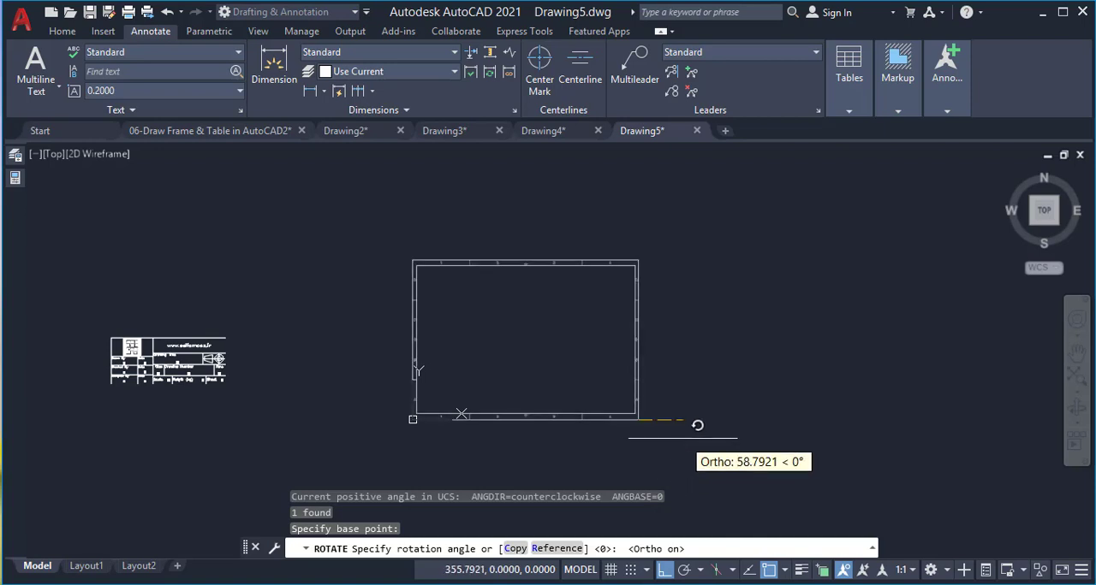
left_click(640, 444)
scroll(683, 411, "up", 5)
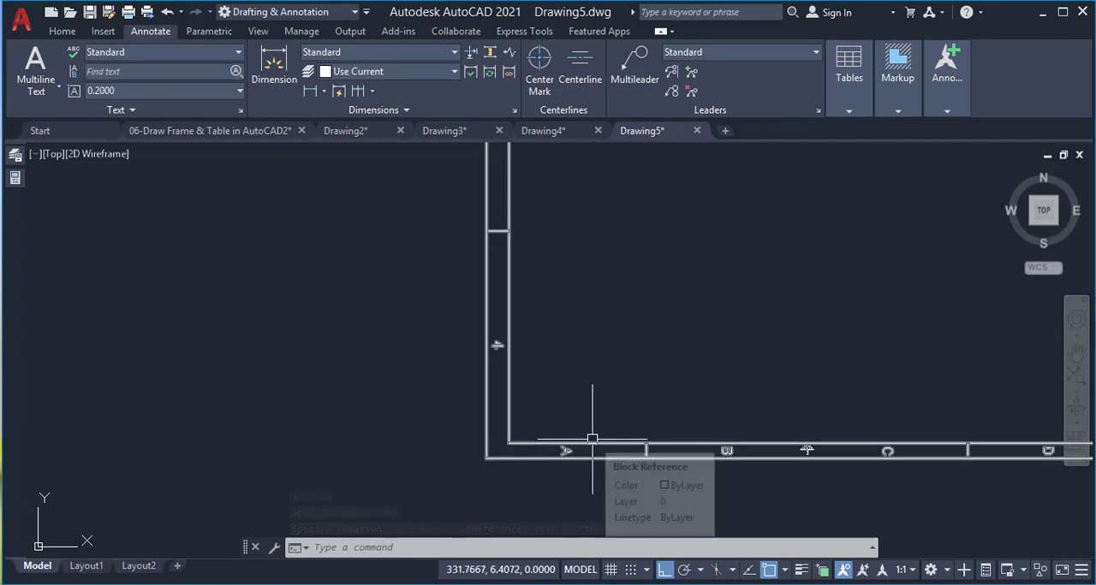
scroll(621, 451, "down", 8)
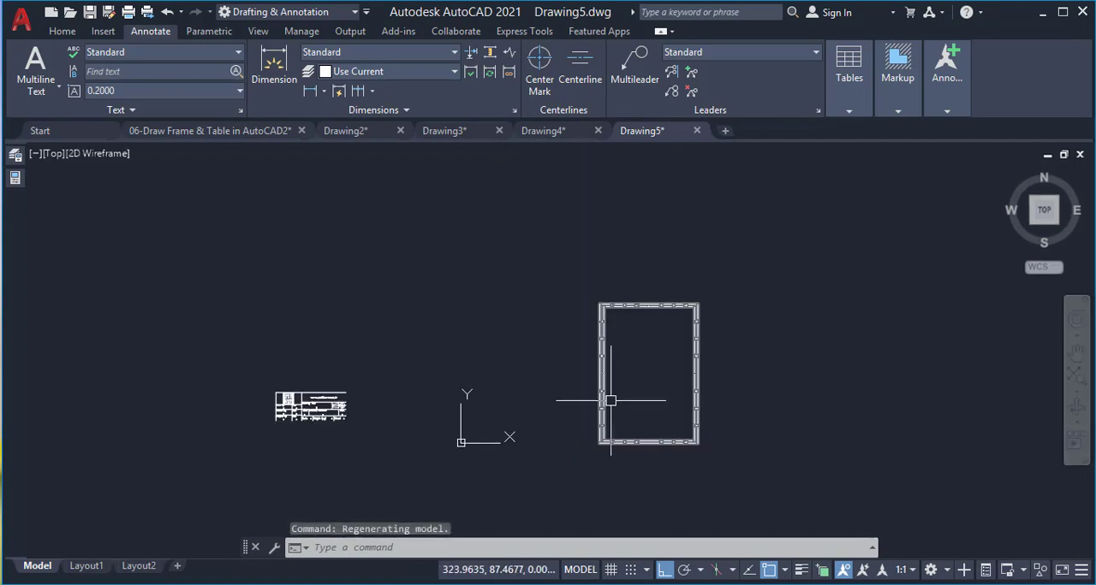
scroll(605, 397, "up", 2)
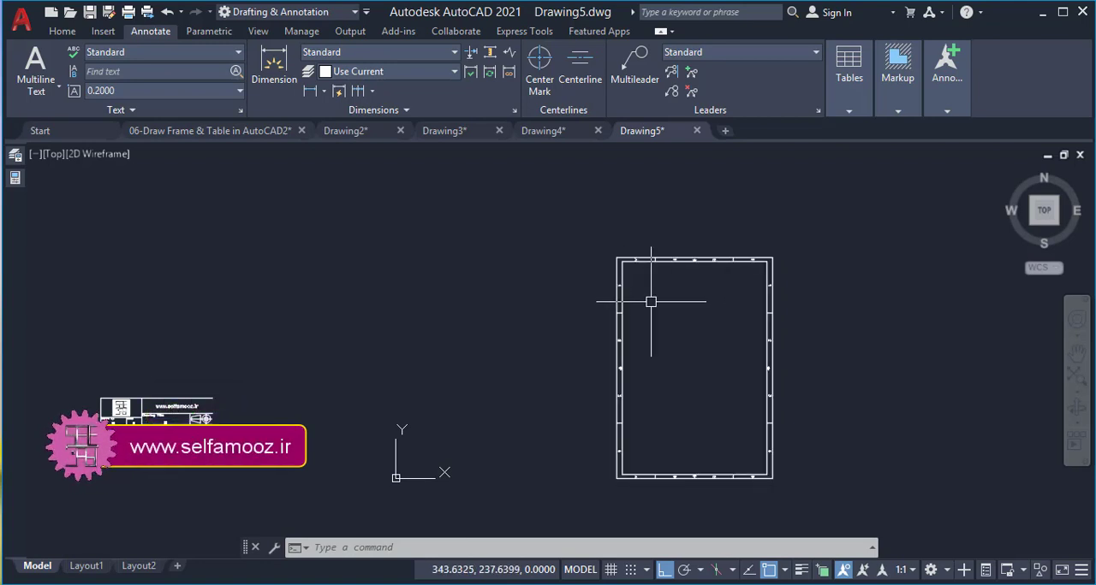
Undo the view change and the rotation of the frame block
type("u")
key("Return")
type("u")
key("Return")
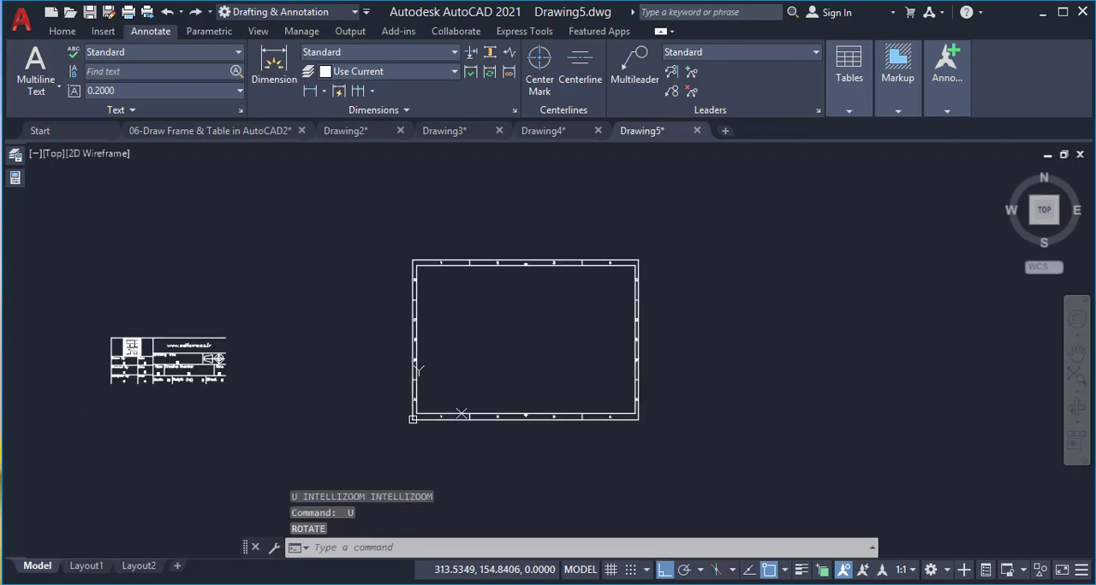
Open the "Frame" block for editing and rotate all its objects to portrait about the frame's lower right corner with Ortho on
double_click(611, 266)
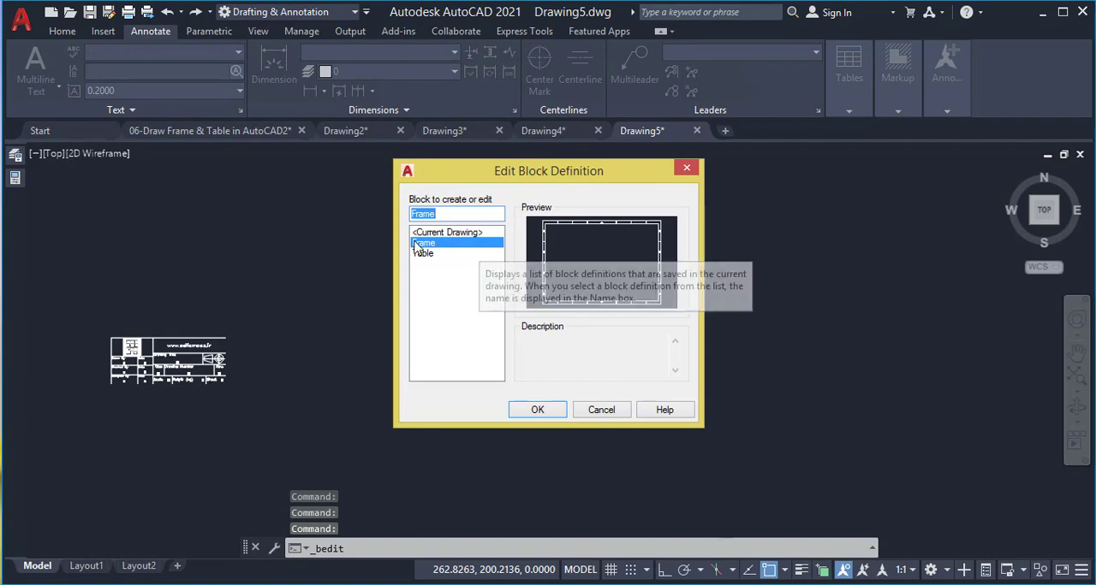
left_click(537, 411)
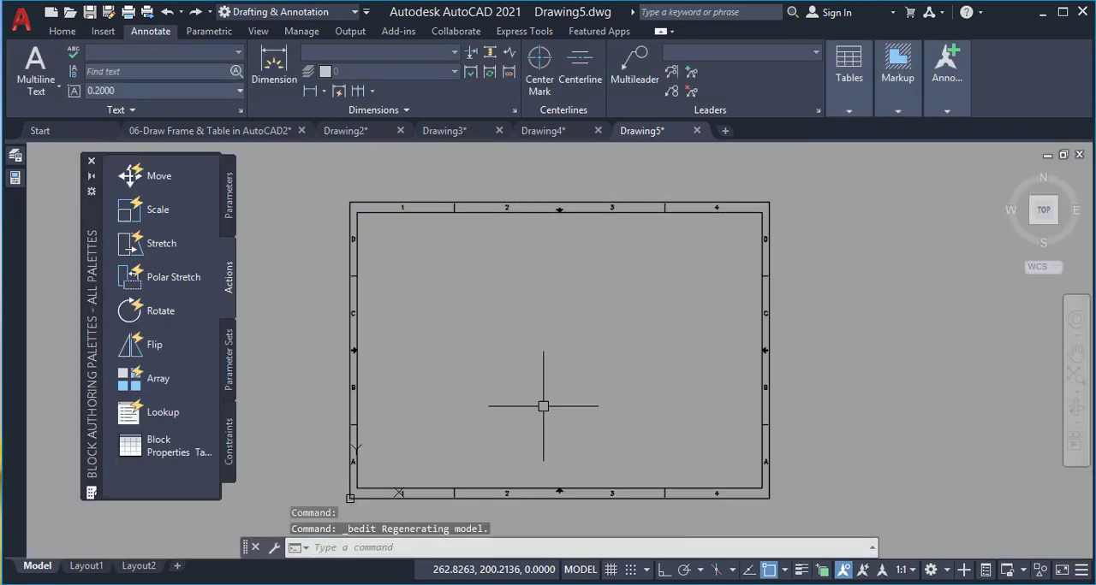
left_click(729, 199)
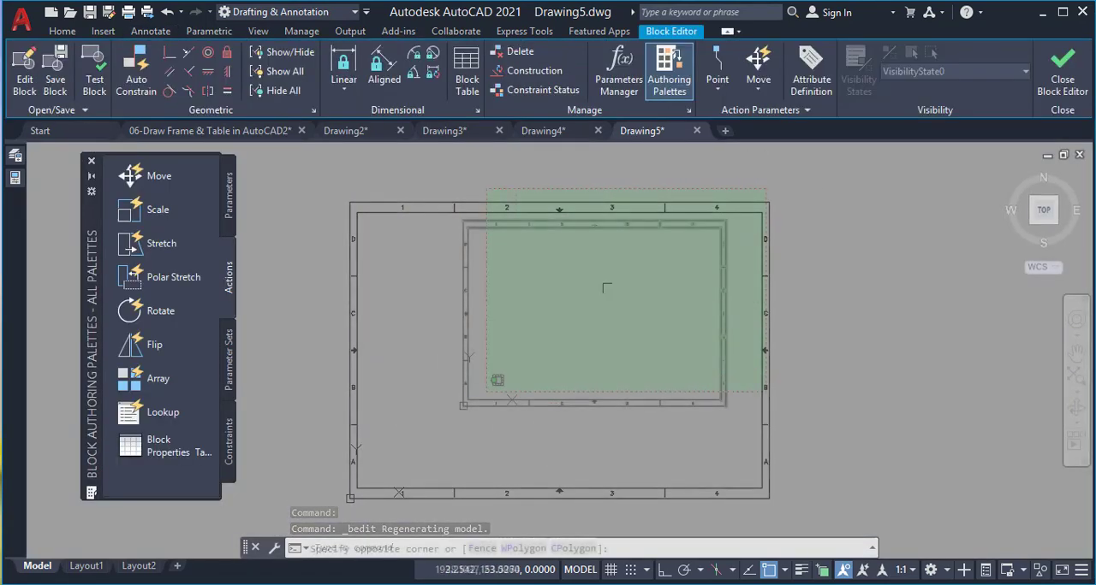
left_click(398, 446)
type("ro")
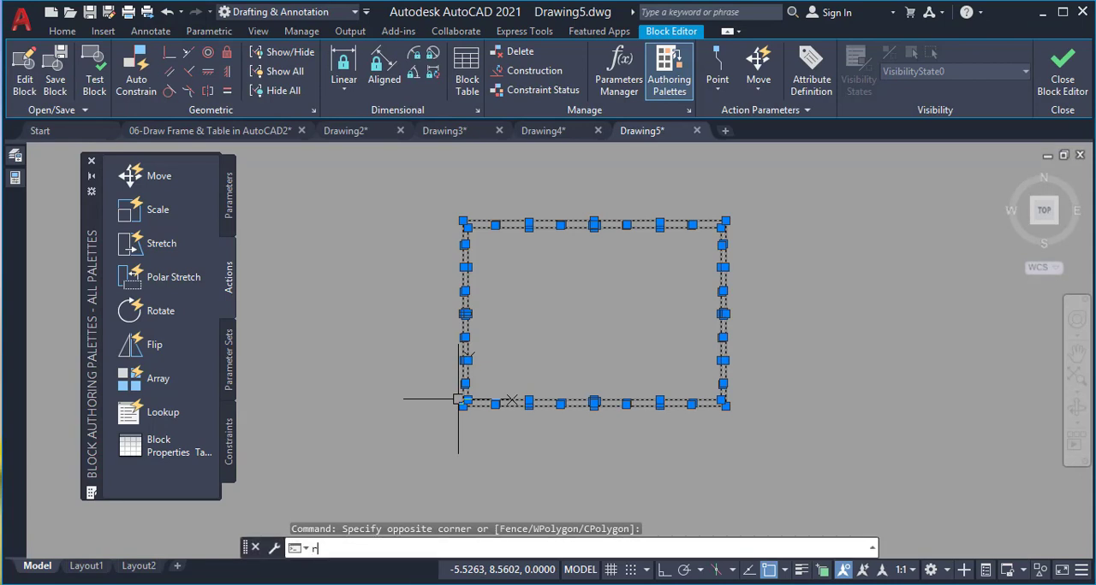
key("Return")
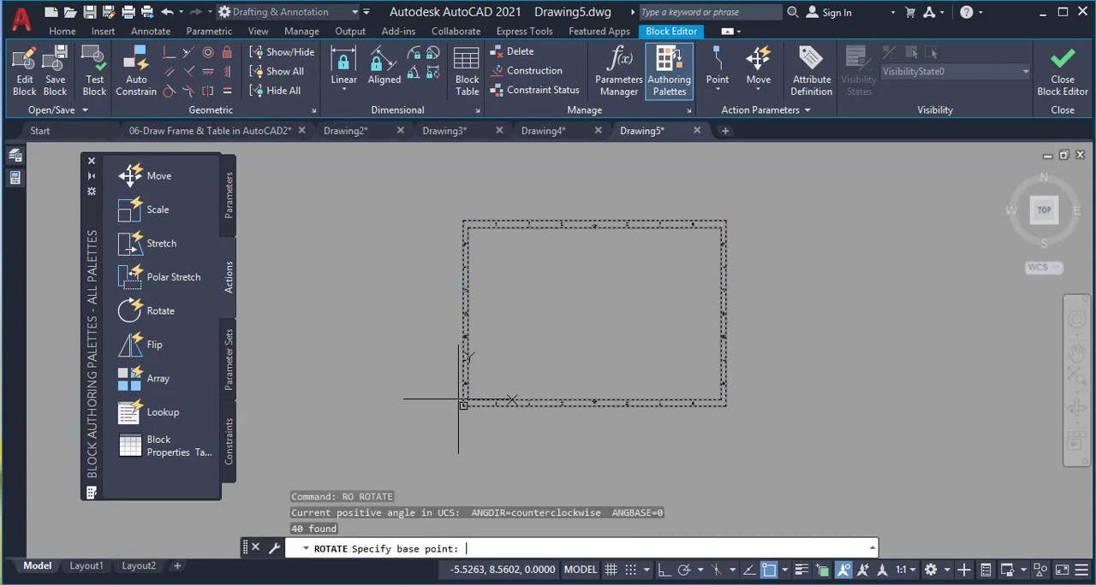
left_click(725, 406)
key("F8")
left_click(744, 445)
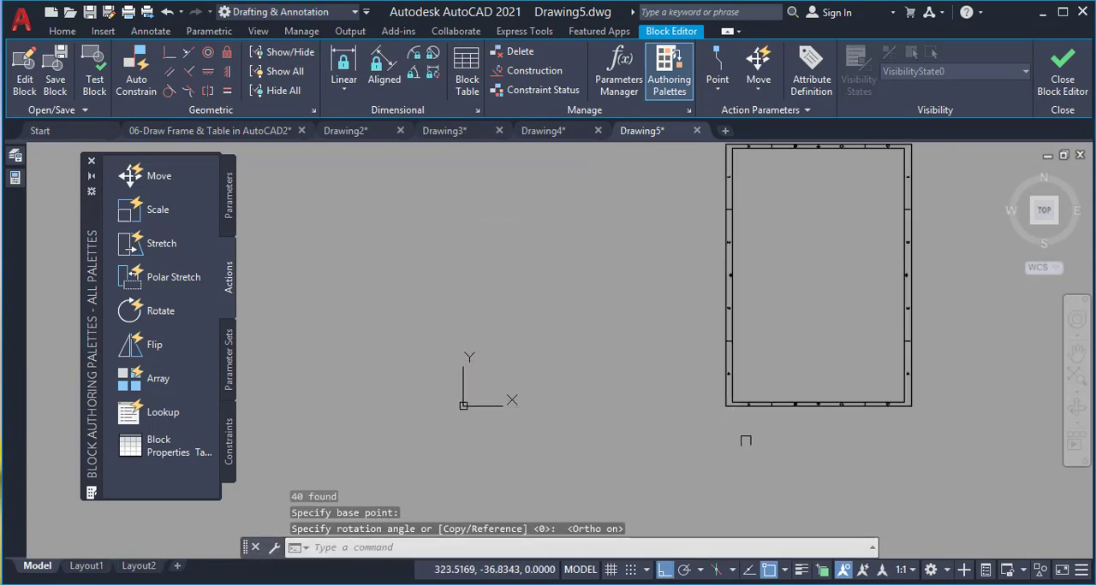
scroll(745, 442, "down", 2)
left_click(888, 229)
left_click(677, 442)
key("Escape")
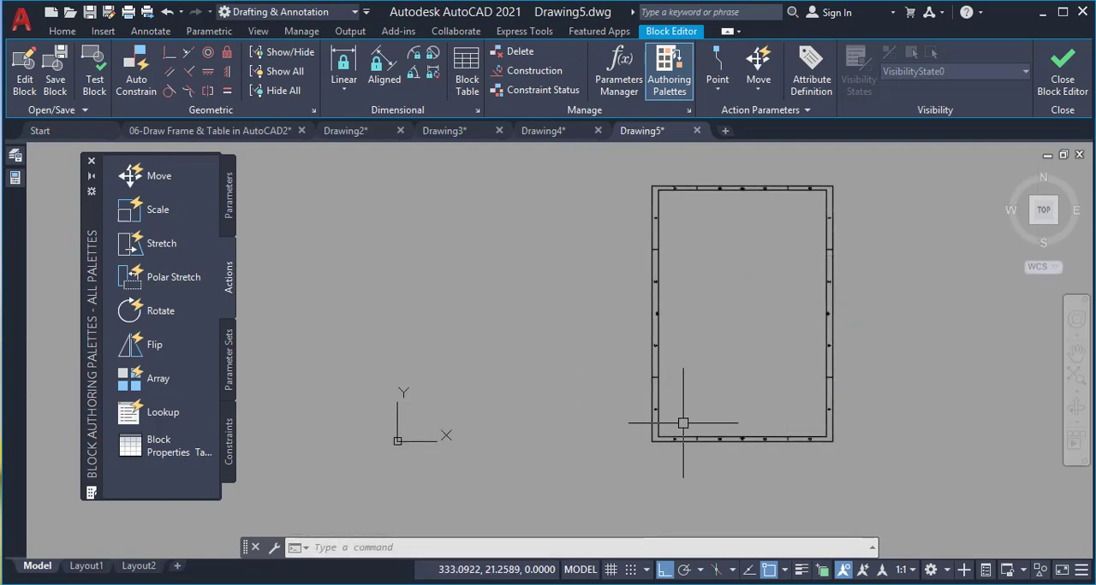
Try a rotation of 180 on the zone letter "A" near the frame's lower left corner, and correct it to 0
scroll(660, 440, "up", 2)
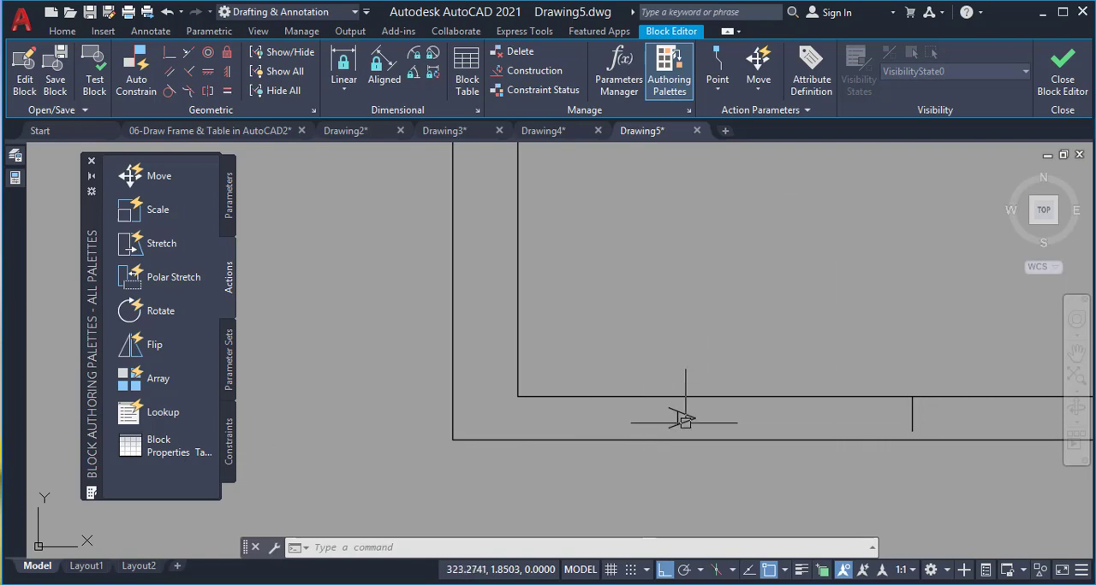
left_click(689, 402)
left_click(542, 416)
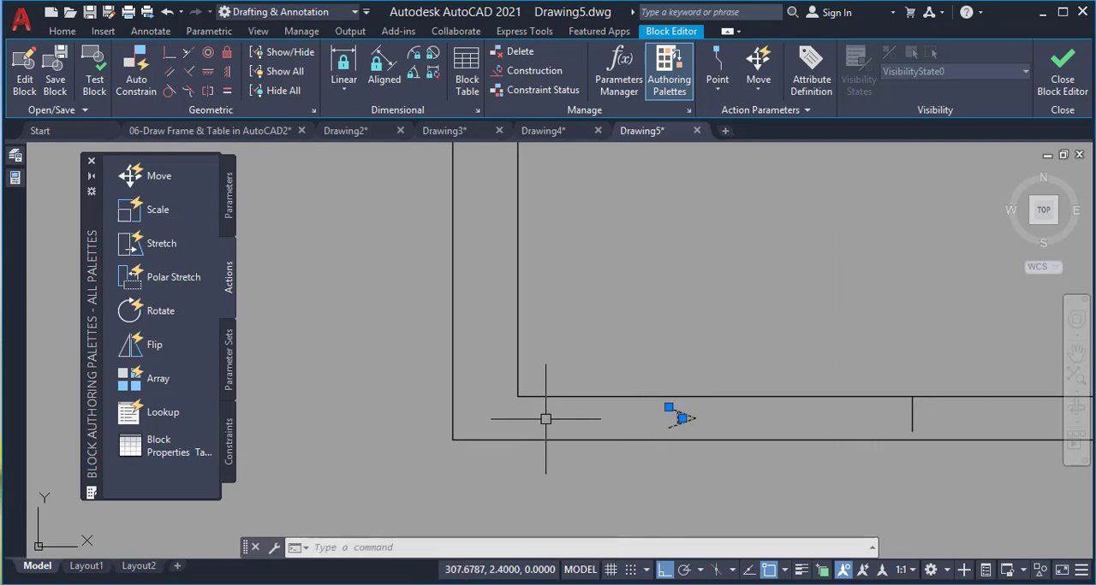
mouse_move(14, 178)
left_click(221, 466)
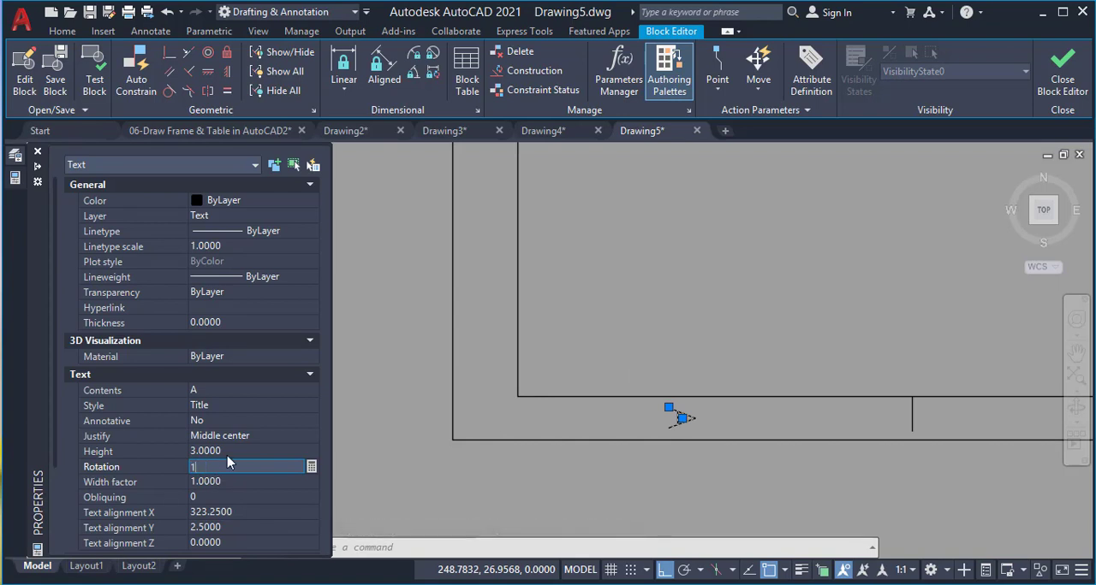
key("Tab")
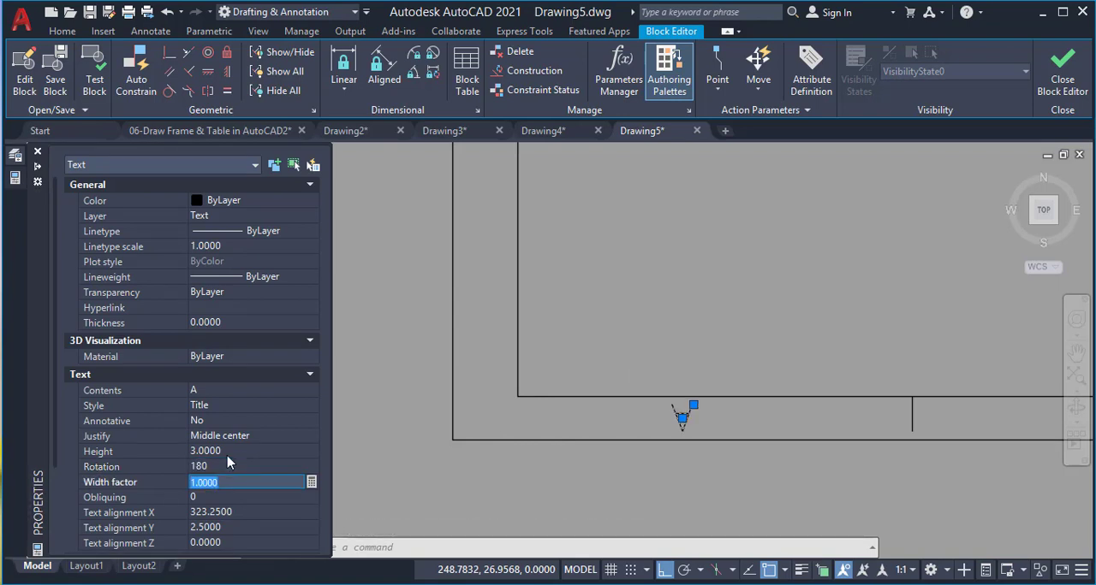
left_click(218, 467)
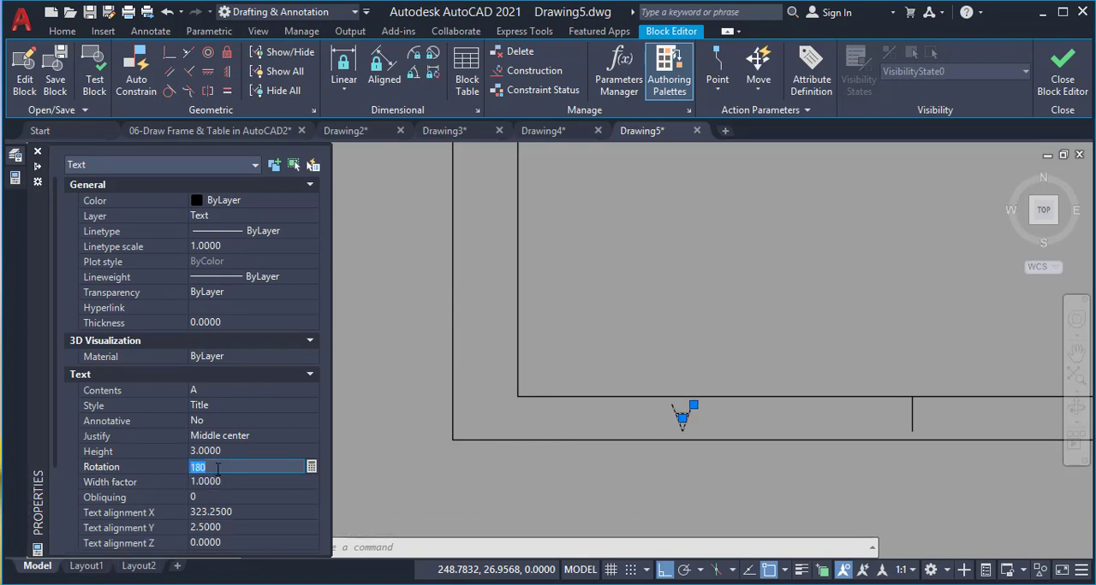
key("Tab")
scroll(310, 430, "down", 3)
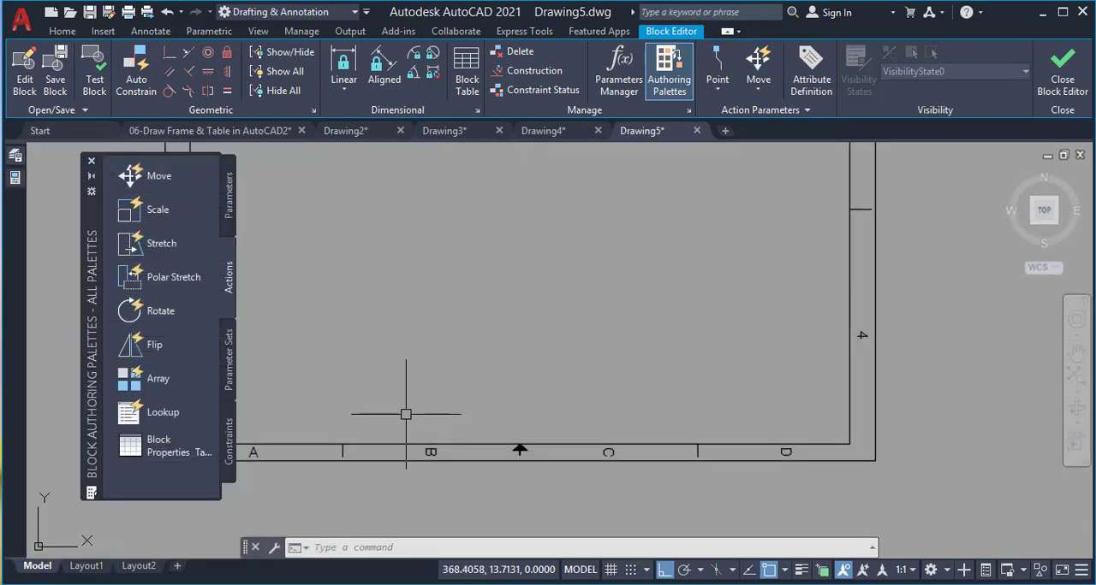
Turn the zone letters B, C and D along the frame's lower border upright by changing their text rotation
left_click(406, 414)
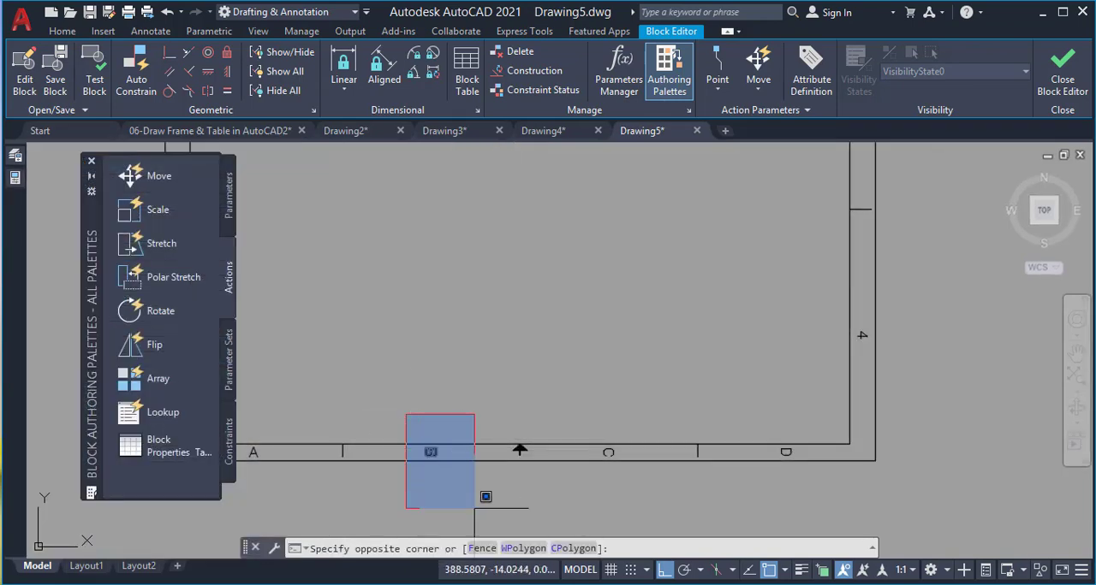
left_click(486, 498)
left_click(601, 384)
left_click(687, 474)
left_click(674, 485)
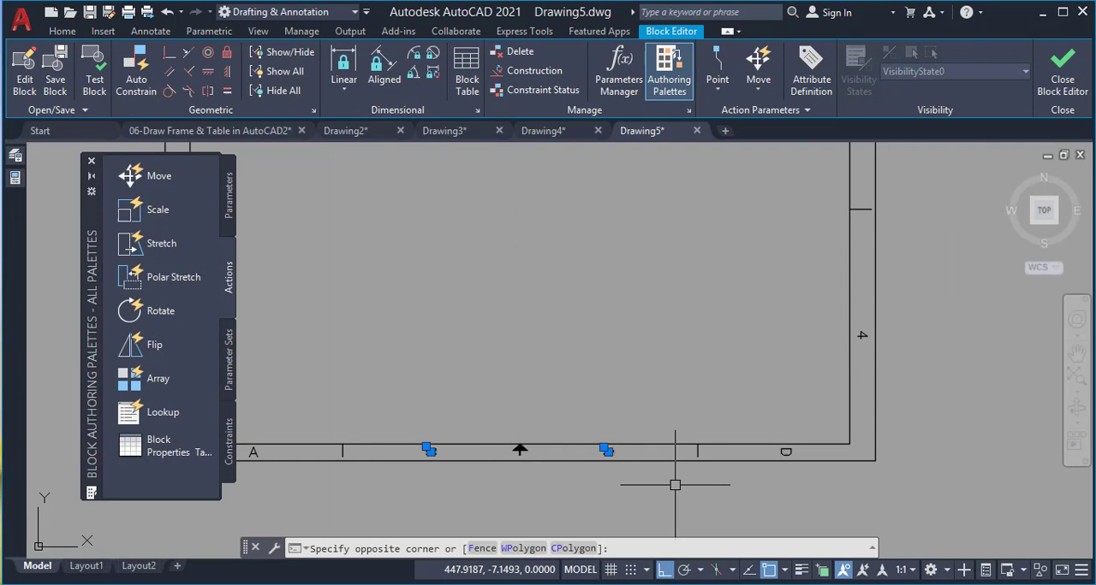
left_click(758, 428)
left_click(790, 485)
left_click(797, 462)
scroll(769, 500, "down", 5)
scroll(764, 302, "up", 5)
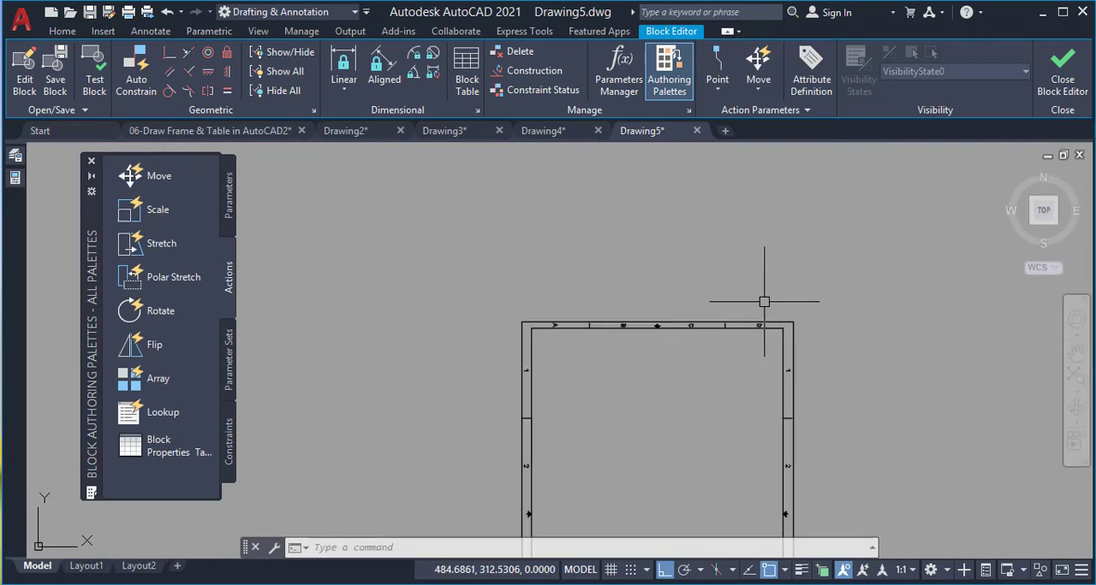
Set the text rotation of the four zone letters along the frame's upper border to 0
left_click(382, 305)
left_click(419, 397)
left_click(542, 315)
left_click(615, 368)
left_click(710, 329)
left_click(761, 357)
left_click(866, 320)
left_click(939, 370)
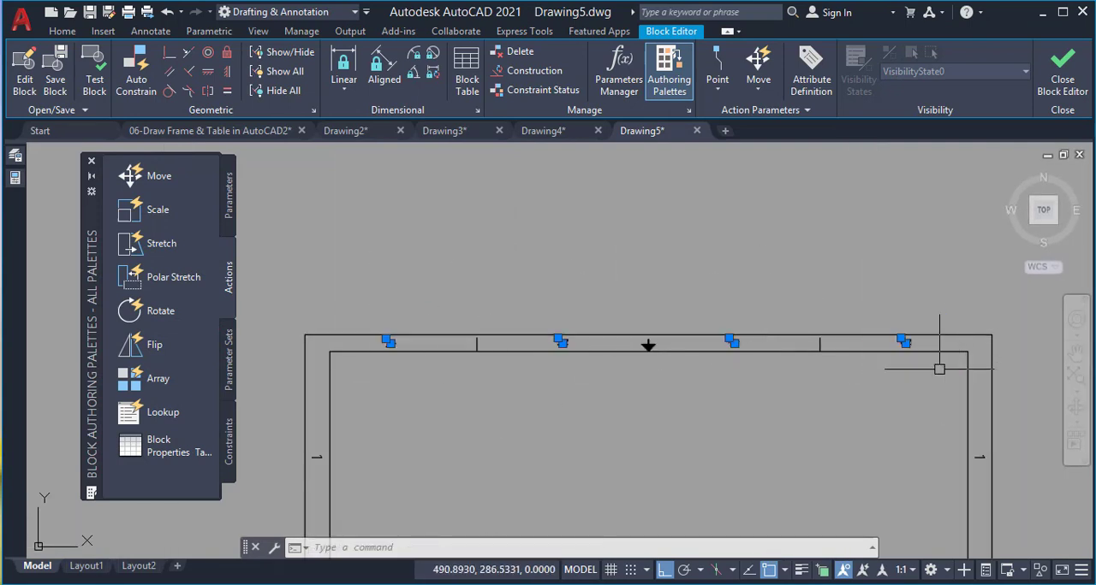
mouse_move(14, 184)
left_click(214, 466)
type("0")
key("Return")
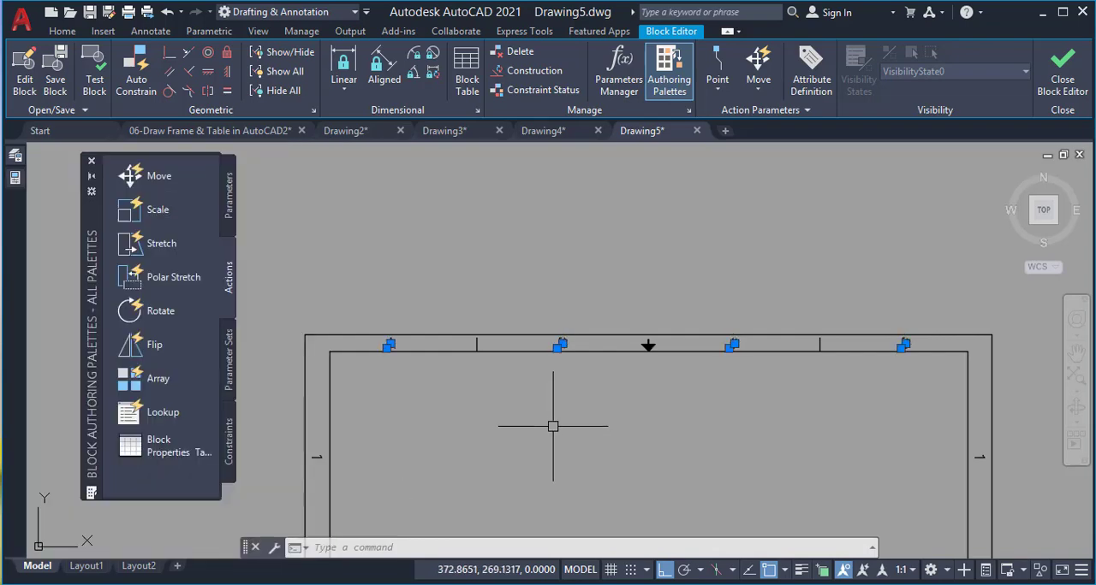
key("Escape")
Set the text rotation of the zone number "1" on the frame's left border to 0
scroll(534, 331, "down", 5)
scroll(478, 358, "up", 5)
left_click(422, 317)
left_click(510, 403)
mouse_move(14, 182)
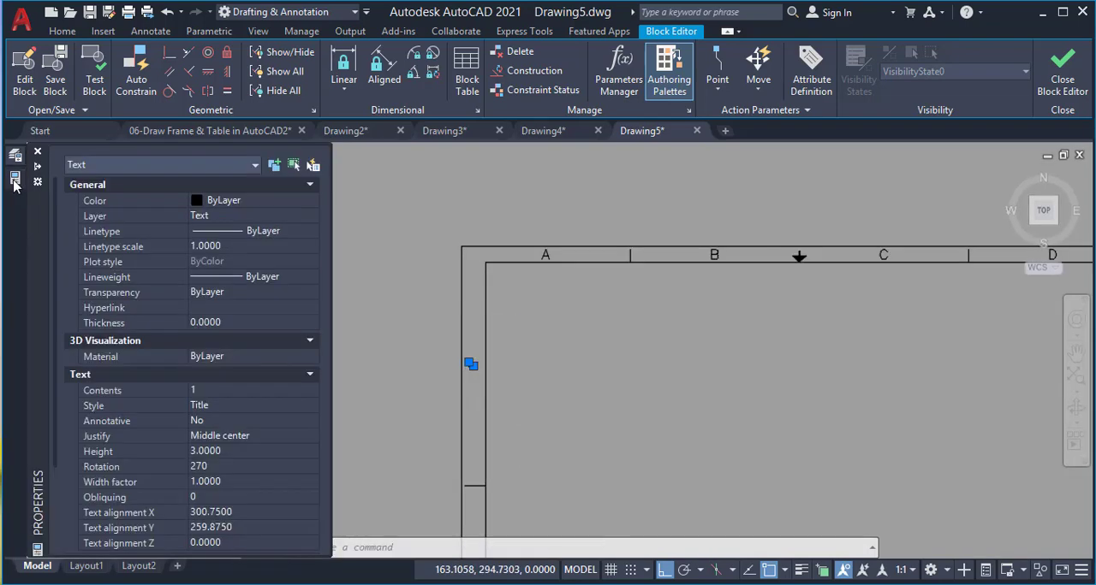
left_click(214, 467)
type("0")
key("Return")
Turn all the zone numbers on the frame's left and right borders upright together by changing their text rotation
scroll(543, 235, "down", 6)
scroll(540, 317, "up", 6)
left_click(431, 282)
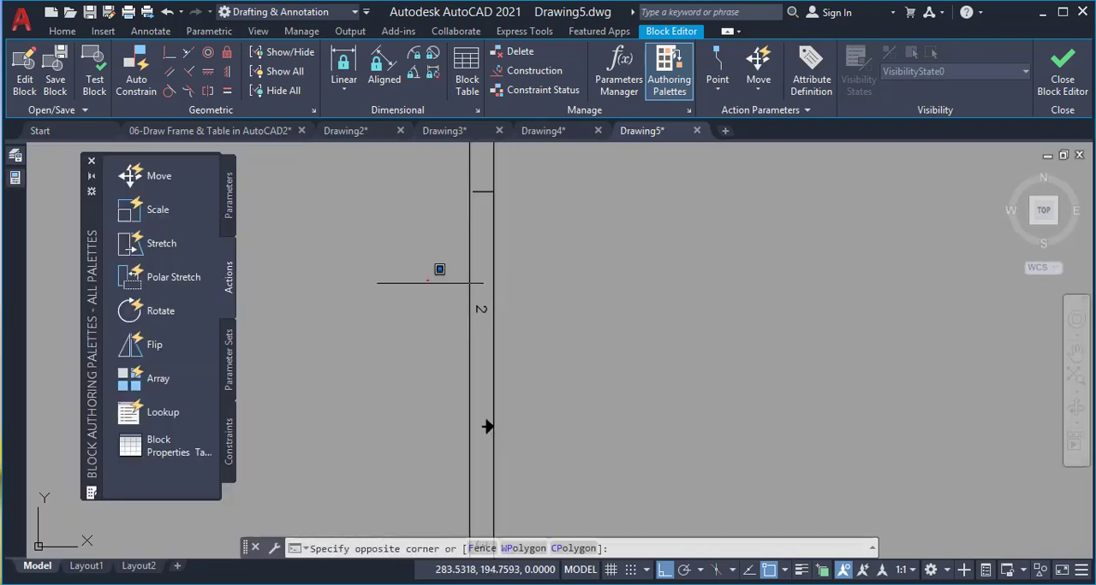
left_click(520, 340)
scroll(523, 243, "down", 4)
left_click(485, 348)
left_click(522, 378)
left_click(485, 433)
left_click(777, 466)
left_click(737, 352)
left_click(777, 375)
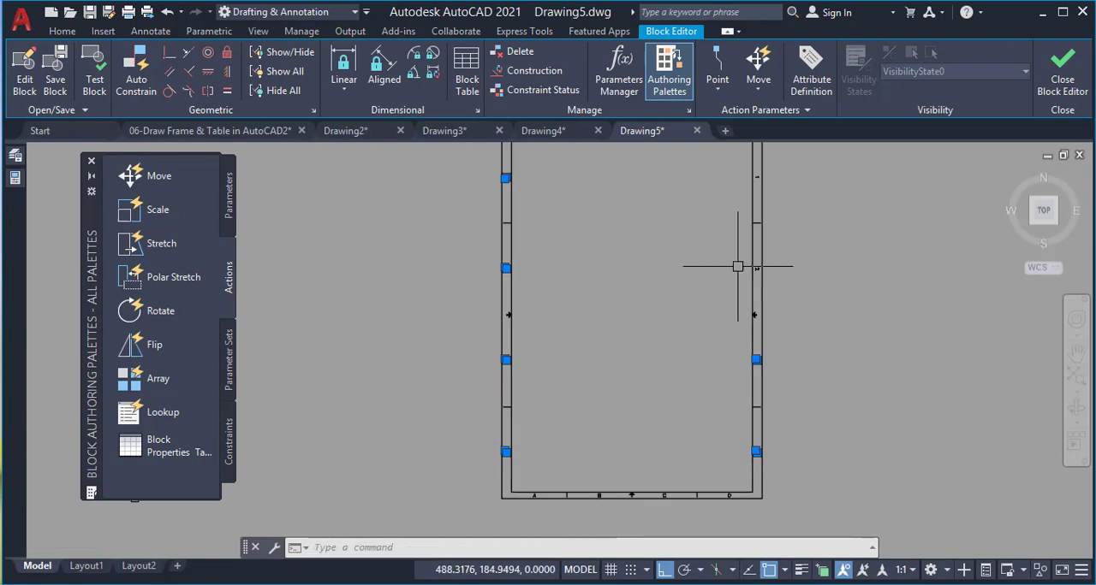
left_click(784, 277)
scroll(742, 328, "down", 3)
scroll(741, 327, "up", 2)
left_click(710, 183)
left_click(252, 242)
mouse_move(15, 177)
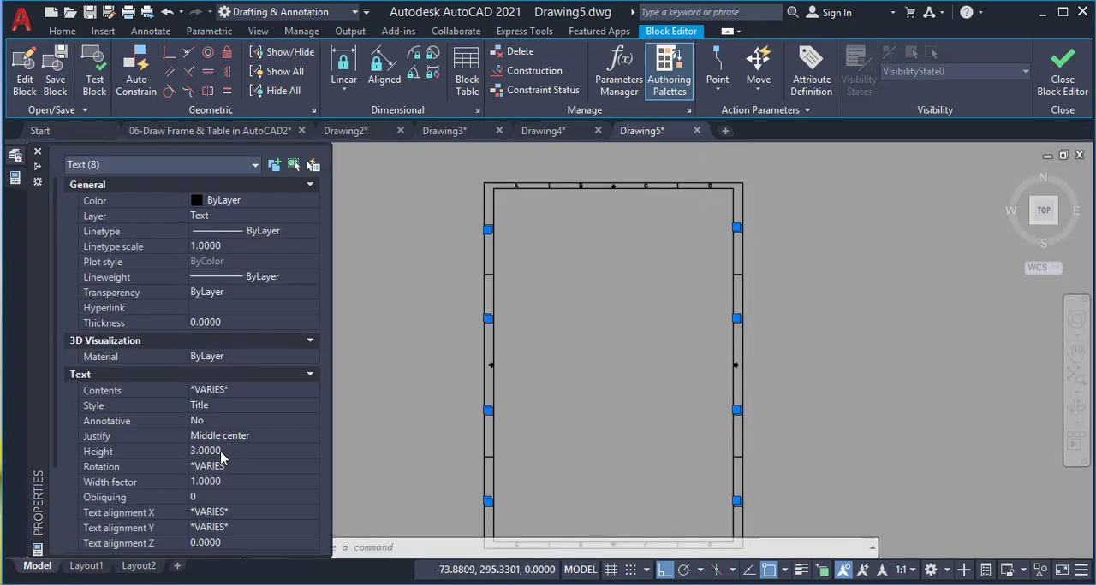
left_click(224, 452)
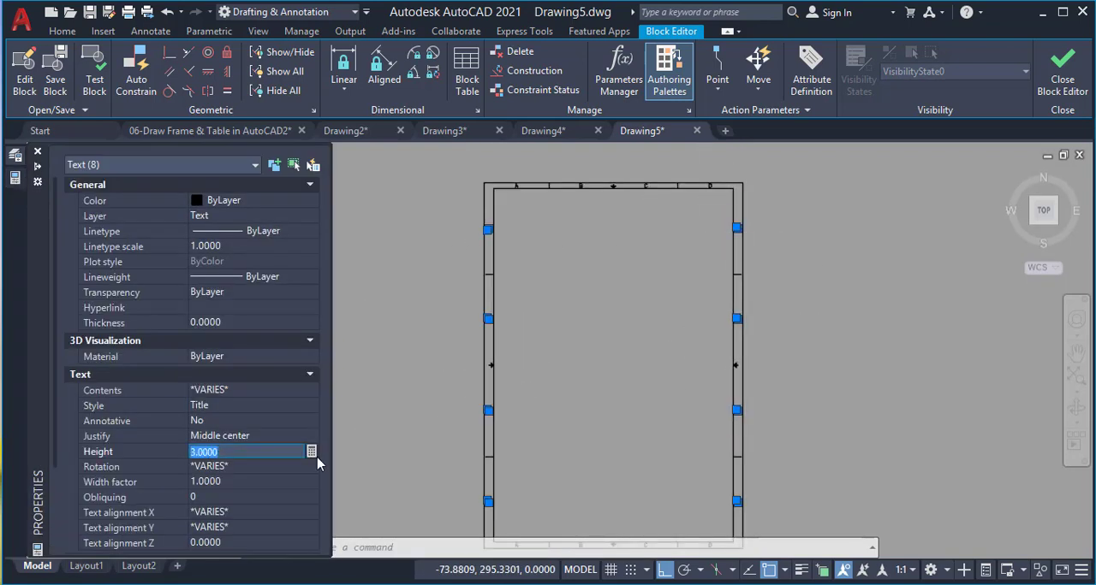
left_click(239, 468)
key("Escape")
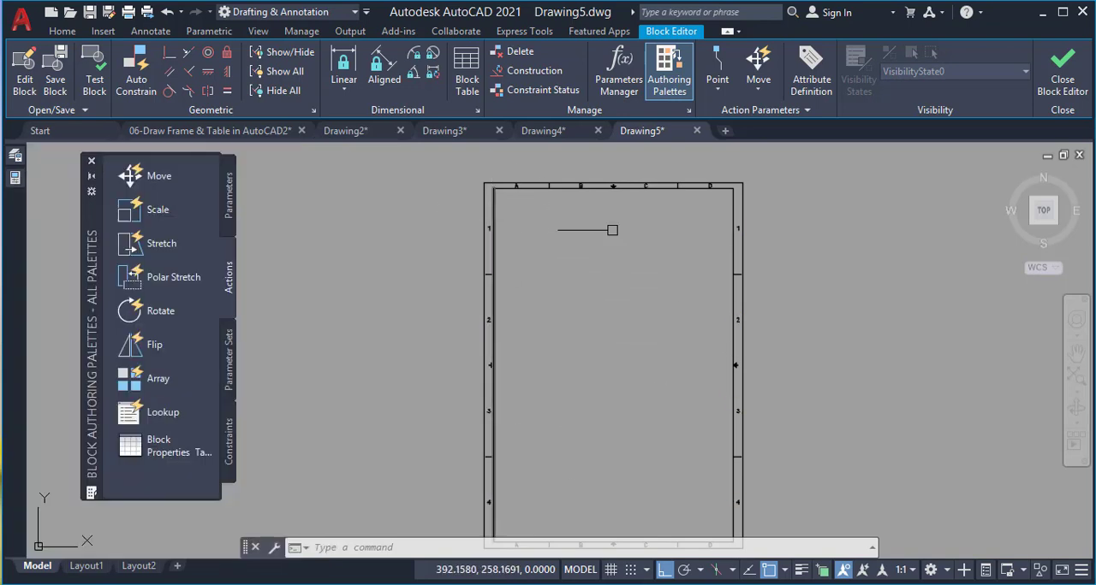
Change the zone number 4 on both side borders to the letter A
scroll(489, 237, "up", 4)
scroll(492, 217, "down", 8)
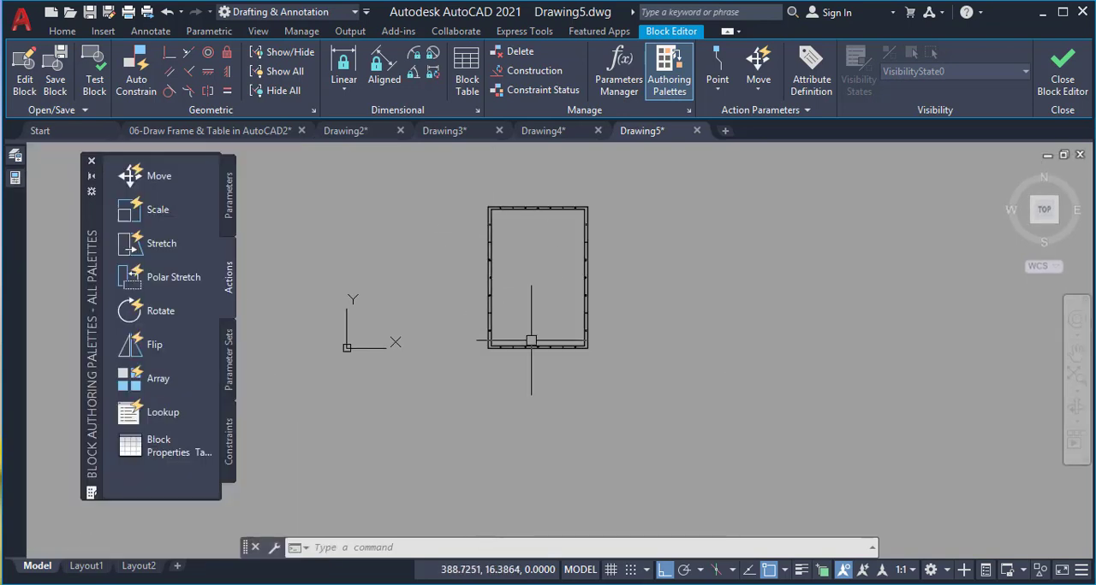
scroll(505, 339, "up", 5)
scroll(514, 340, "down", 2)
scroll(407, 285, "up", 1)
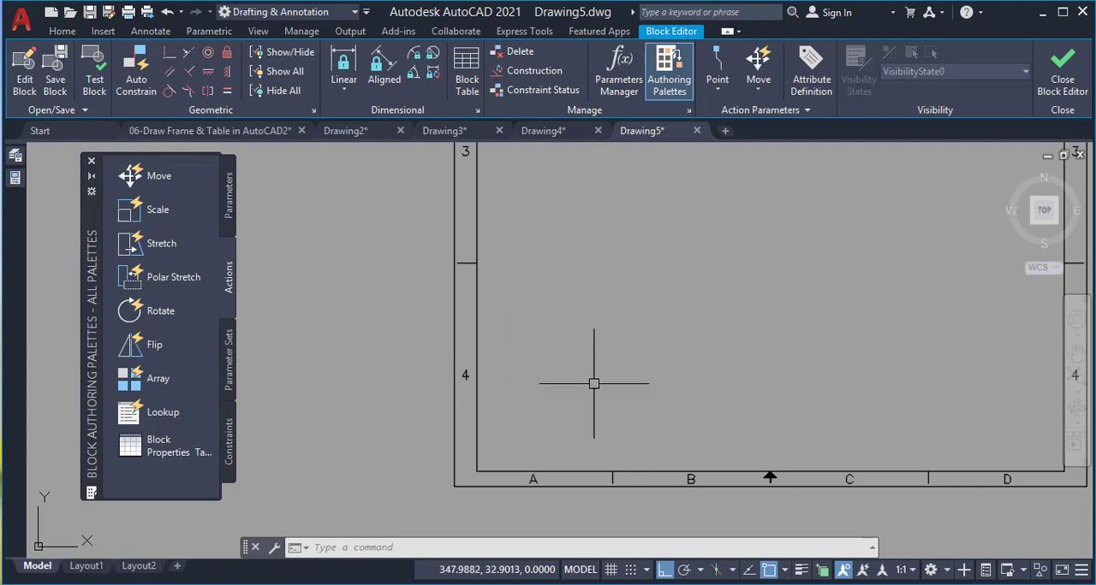
double_click(464, 371)
type("A")
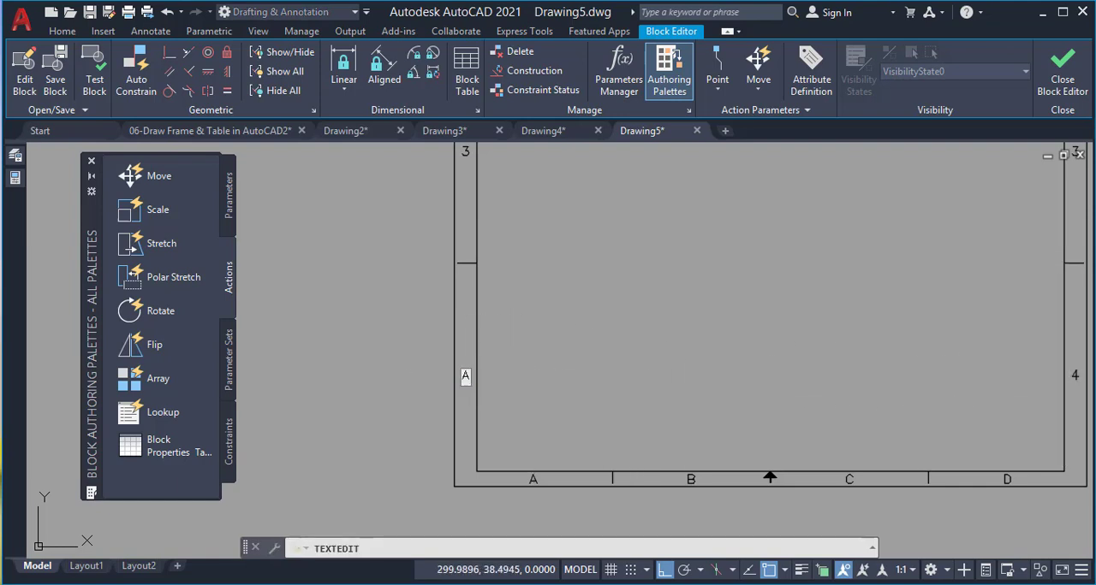
left_click(311, 381)
scroll(312, 381, "down", 2)
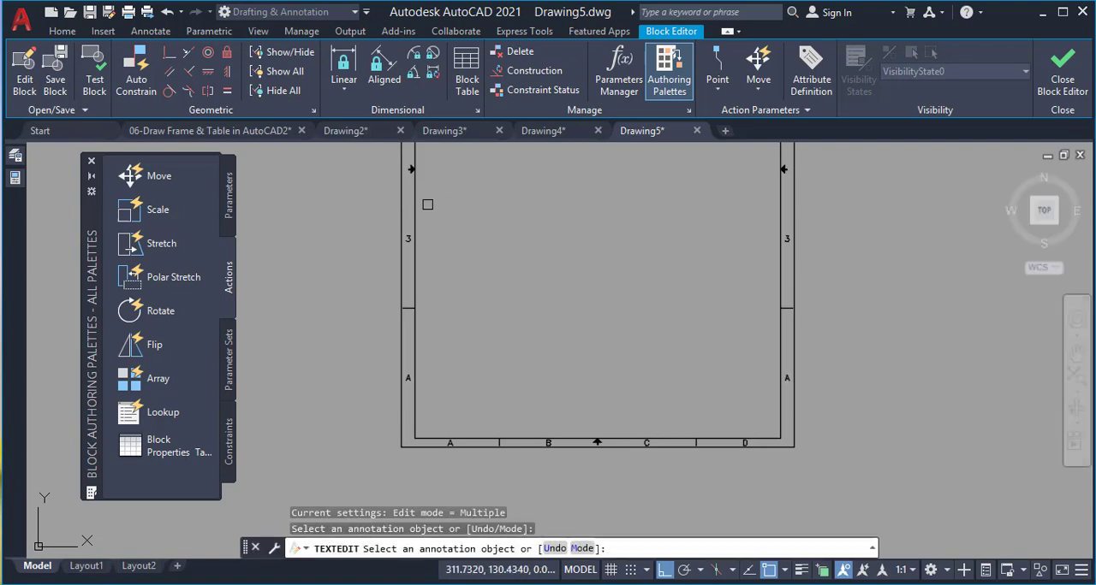
Change the zone number 3 on both side borders to the letter B
left_click(407, 239)
type("B")
left_click(469, 229)
left_click(786, 238)
type("B")
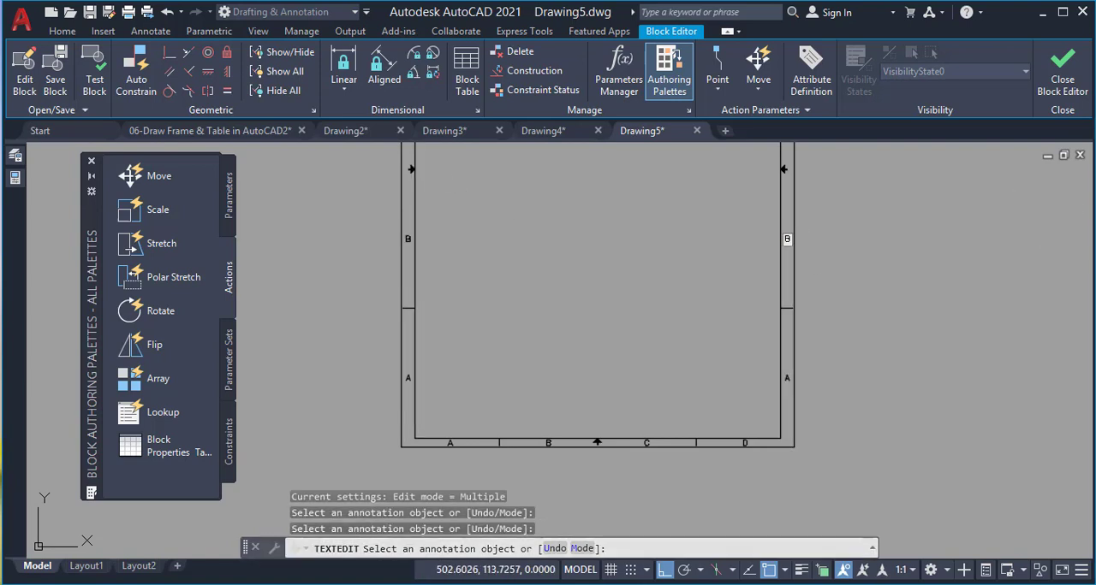
left_click(738, 189)
Change the zone number 2 on both side borders to the letter C
scroll(709, 196, "up", 2)
middle_click_drag(700, 197, 751, 532)
scroll(701, 356, "down", 2)
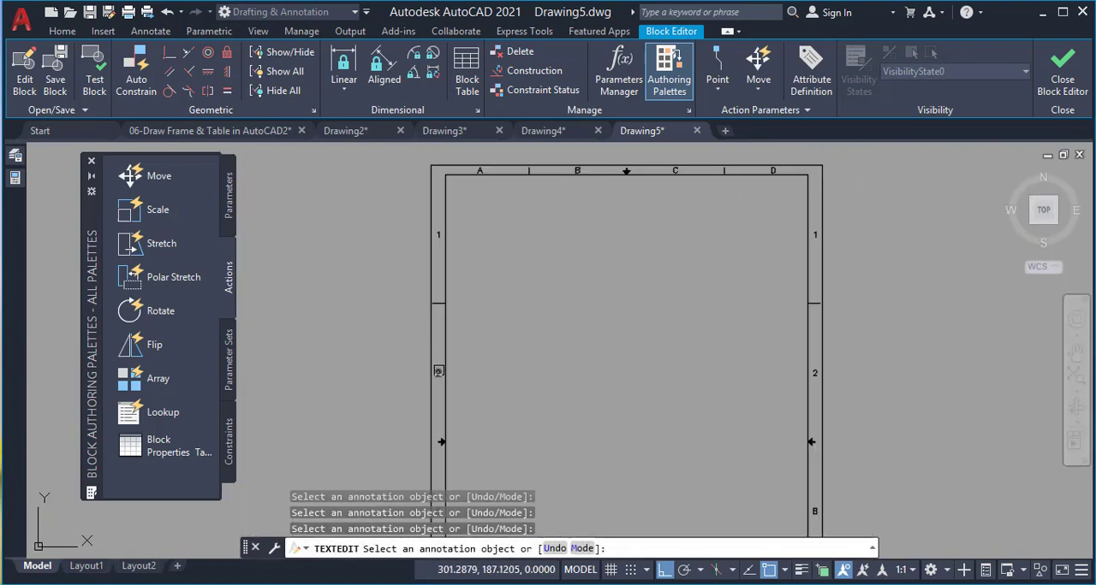
left_click(439, 372)
type("C")
left_click(814, 374)
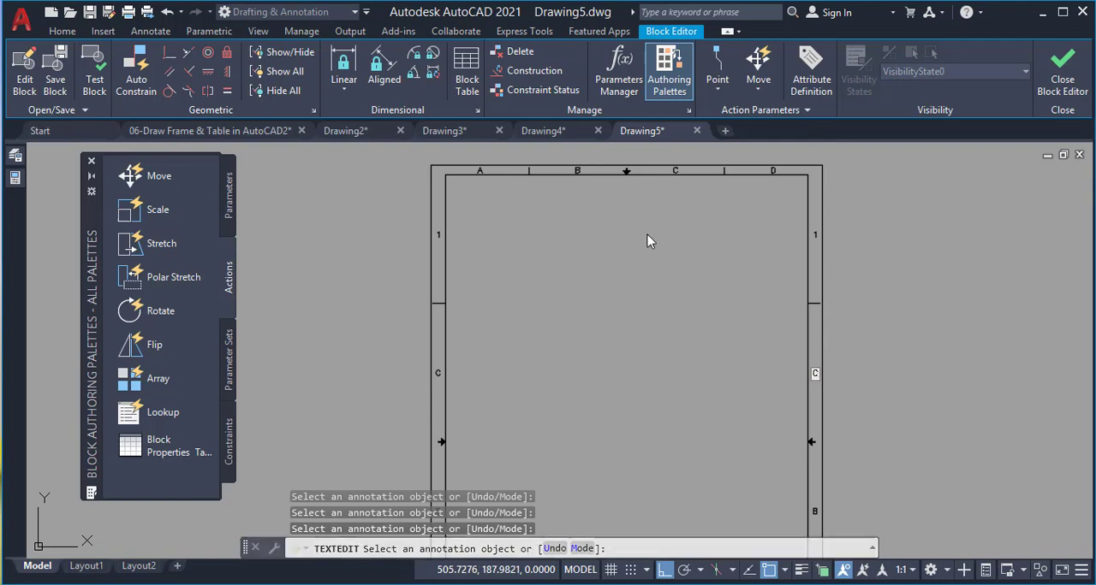
Change the zone number 1 on both side borders to the letter D
left_click(439, 236)
type("D")
left_click(815, 235)
type("D")
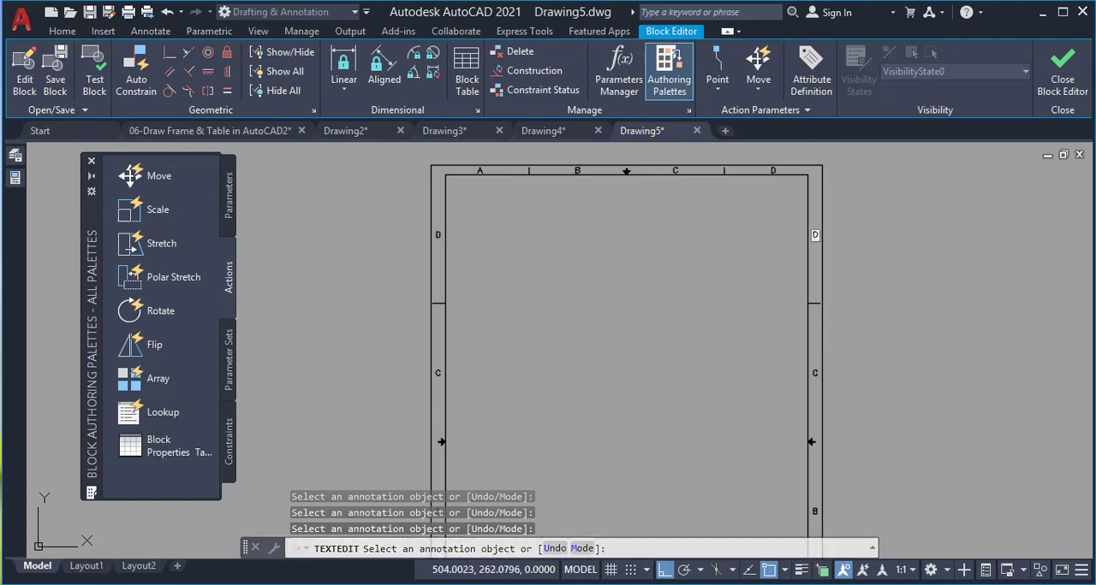
left_click(485, 160)
Change the zone letters A, B, C and D along the upper border to 1, 2, 3 and 4
left_click(479, 171)
type("1")
left_click(577, 170)
type("2")
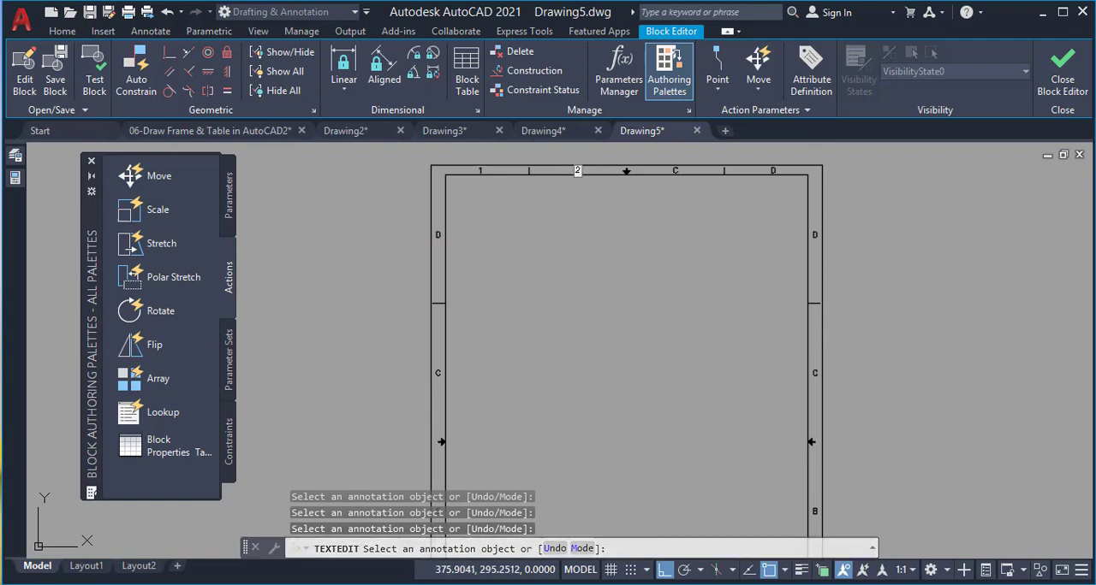
left_click(674, 170)
type("3")
key("Return")
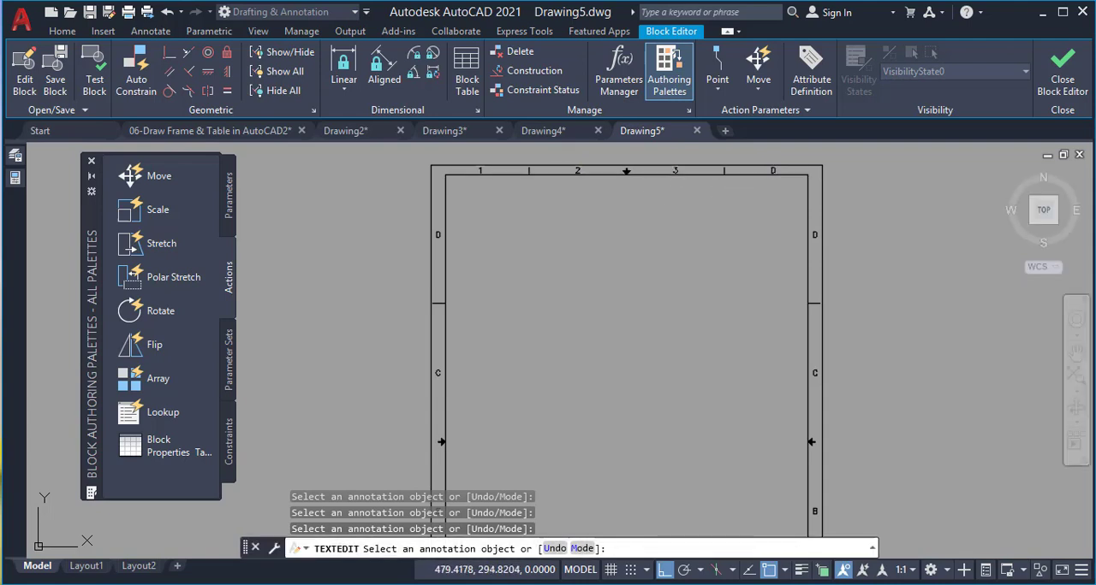
left_click(770, 170)
type("4")
key("Return")
Change the zone letters A, B, C and D along the lower border to 1, 2, 3 and 4
scroll(685, 171, "down", 4)
scroll(644, 388, "up", 4)
scroll(644, 388, "up", 2)
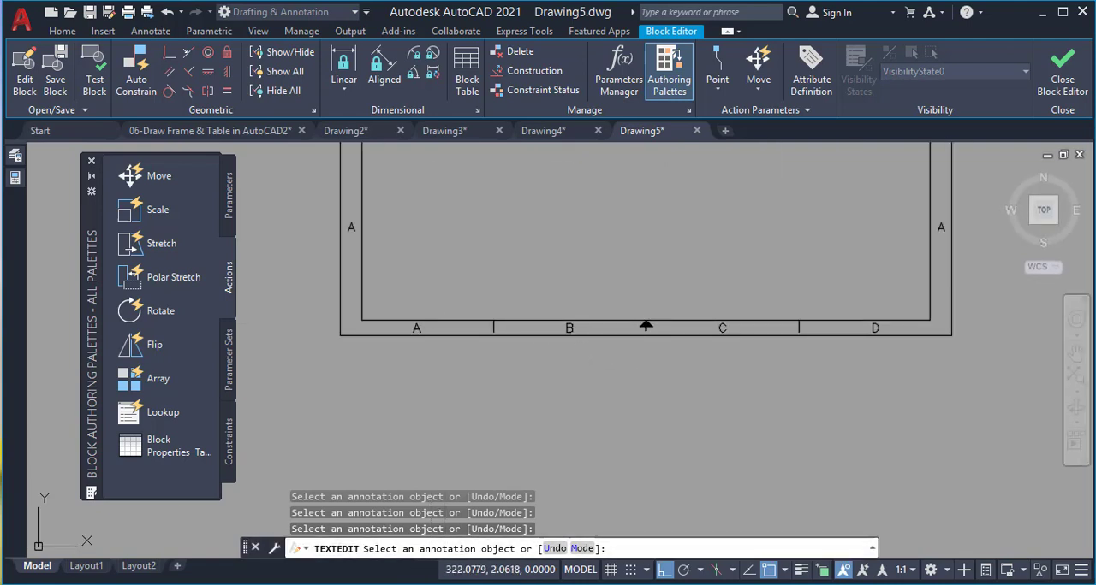
left_click(417, 328)
type("1")
key("Return")
left_click(569, 328)
type("2")
key("Return")
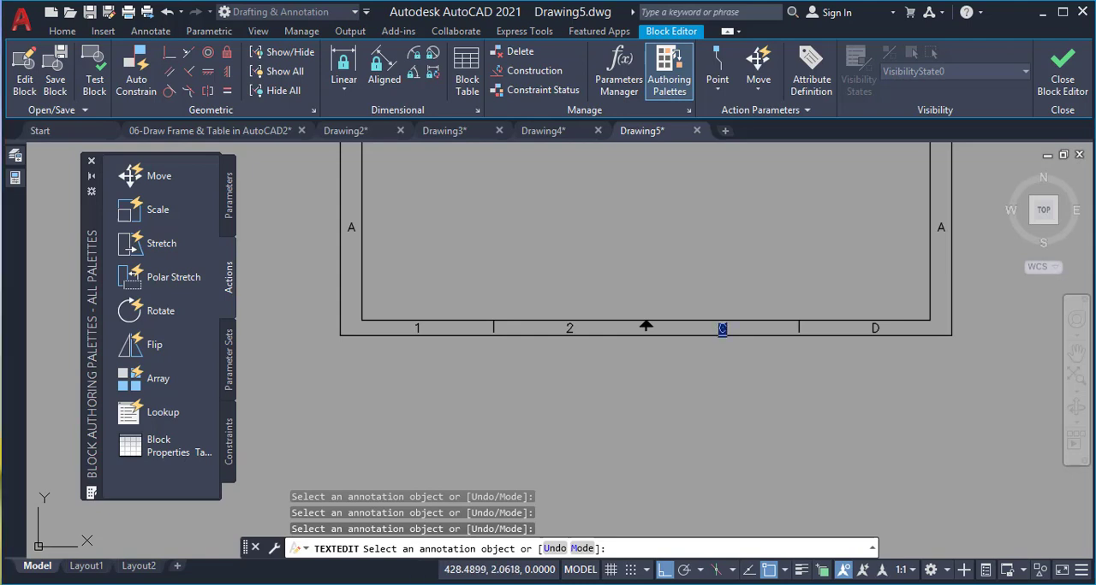
type("3")
key("Return")
left_click(874, 329)
key("Escape")
Move all the frame's objects from the outer lower left corner to the origin
scroll(882, 417, "down", 6)
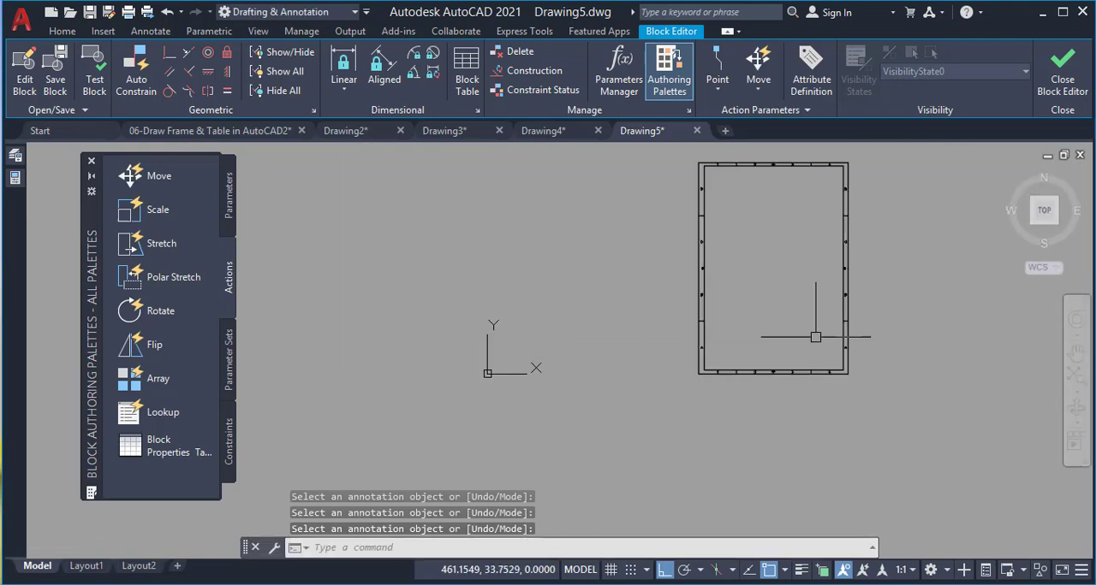
left_click(864, 157)
left_click(656, 375)
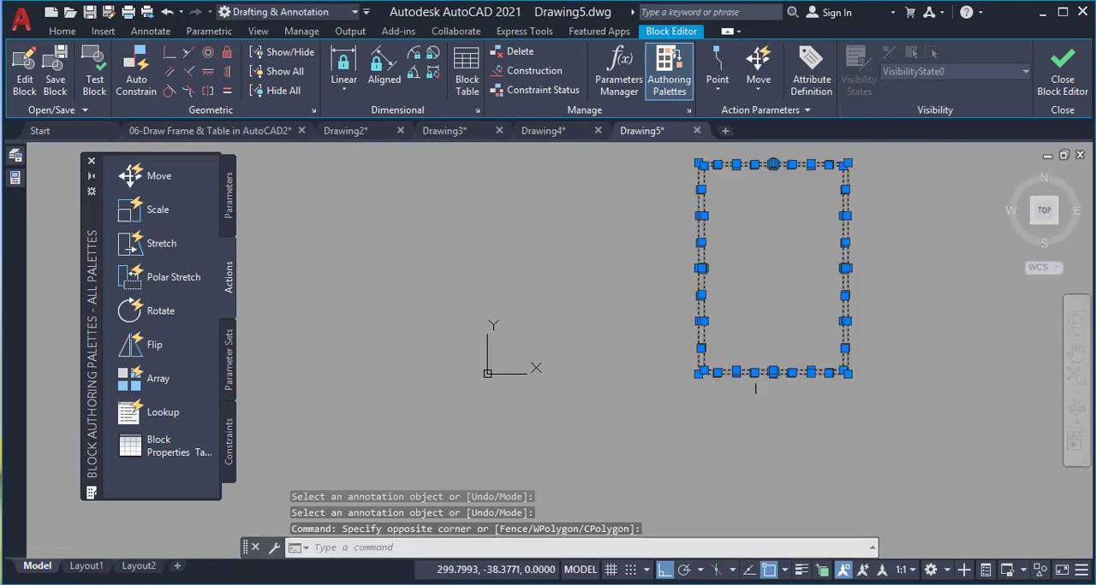
type("m")
key("Return")
scroll(732, 358, "up", 2)
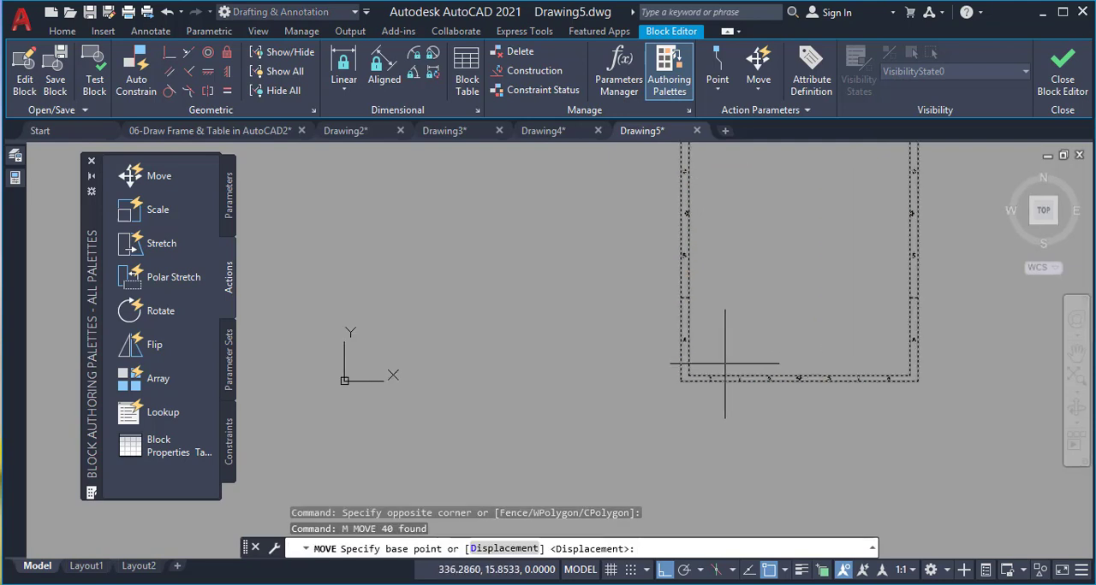
left_click(681, 382)
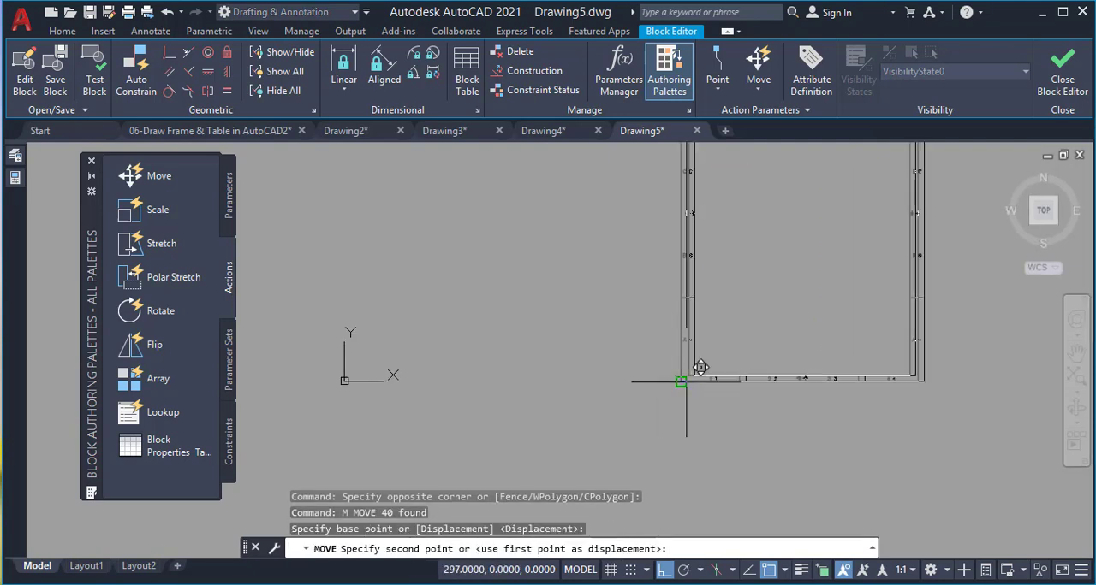
key("Return")
Zoom to show the whole frame, and close the block editor, saving the changes to the "Frame" block
type("z")
key("Return")
type("a")
key("Return")
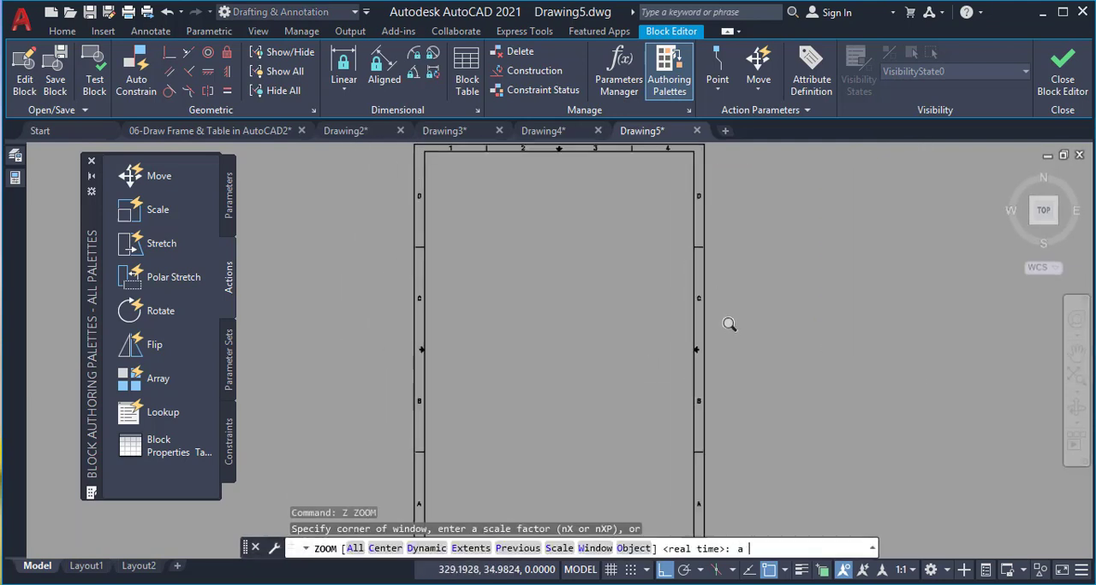
left_click(1059, 75)
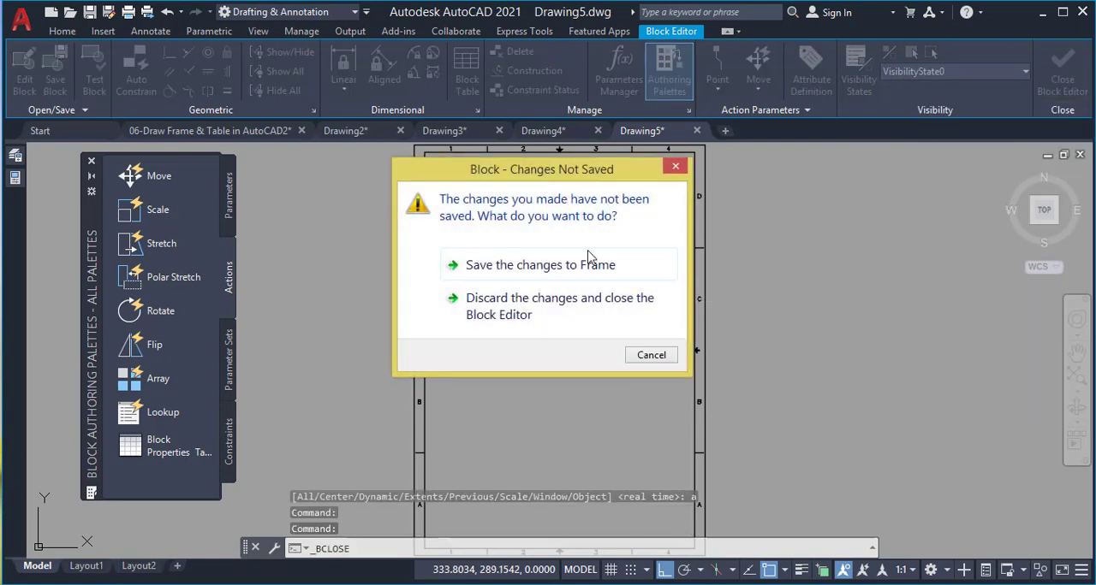
left_click(501, 267)
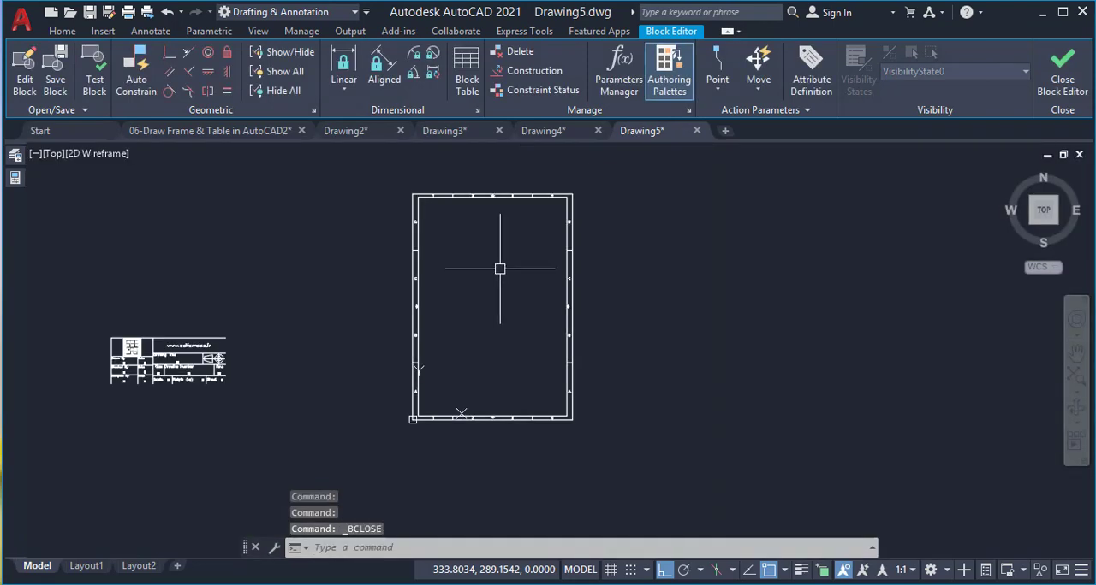
Move the title block by its lower right grip onto the inner lower right corner of the portrait frame
scroll(421, 418, "up", 6)
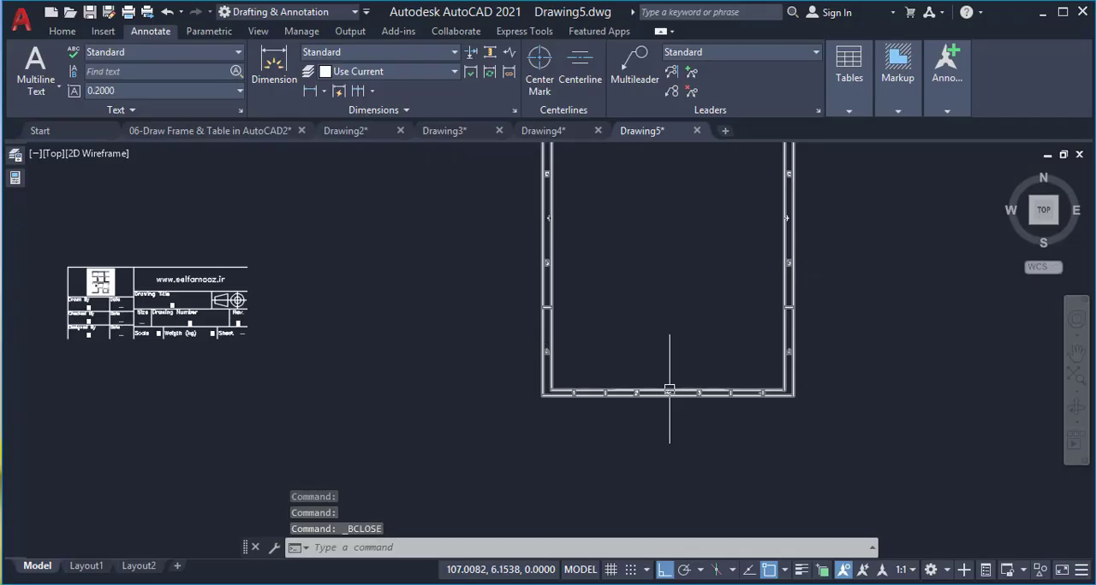
scroll(342, 309, "up", 3)
scroll(502, 265, "down", 2)
left_click(506, 264)
left_click(222, 399)
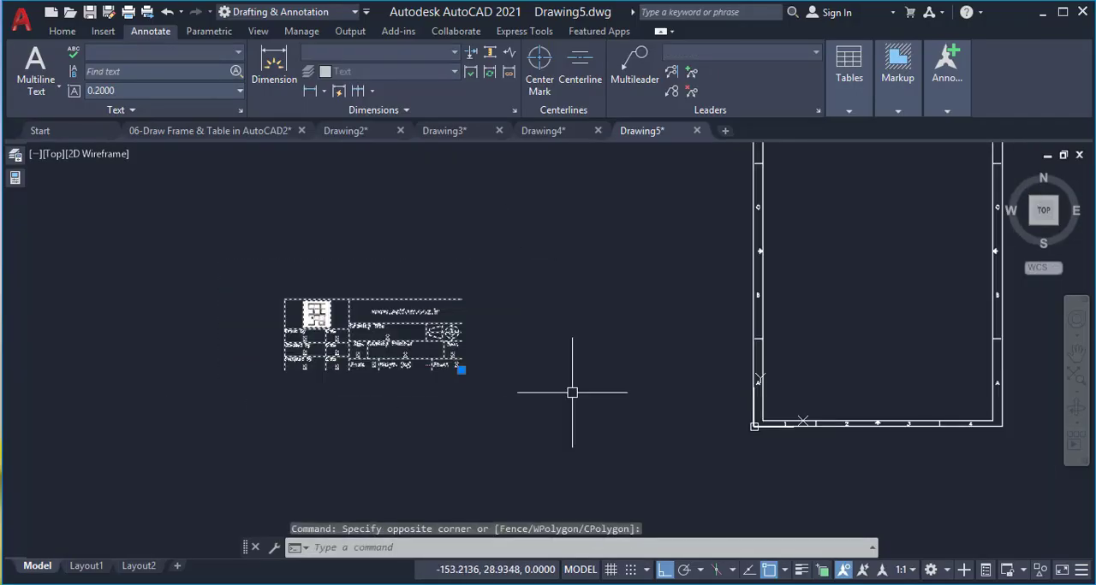
left_click(461, 370)
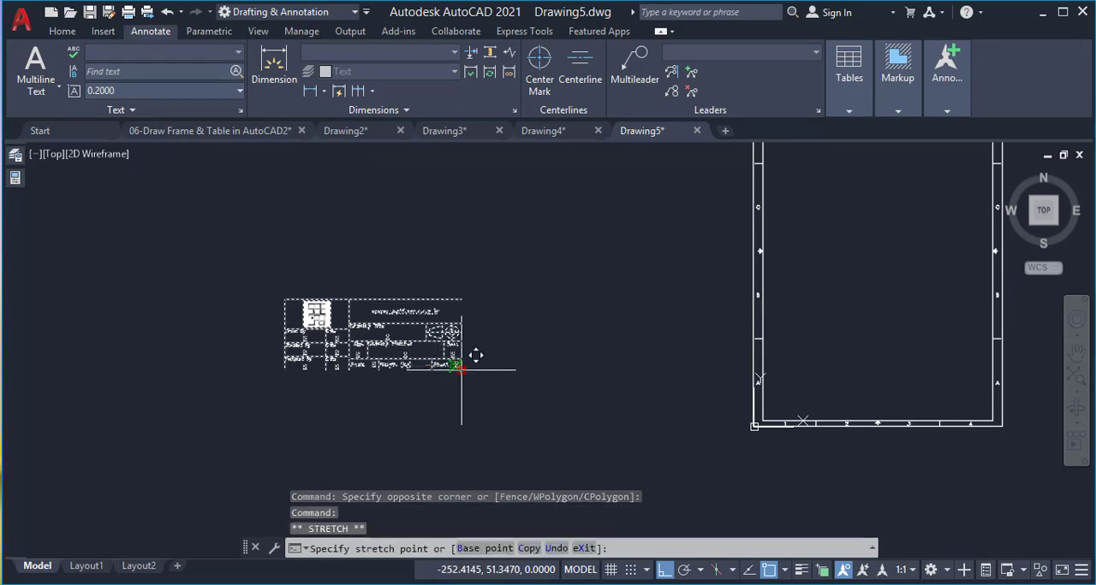
left_click(993, 421)
Open the "Table" title block in the block editor
scroll(995, 381, "up", 4)
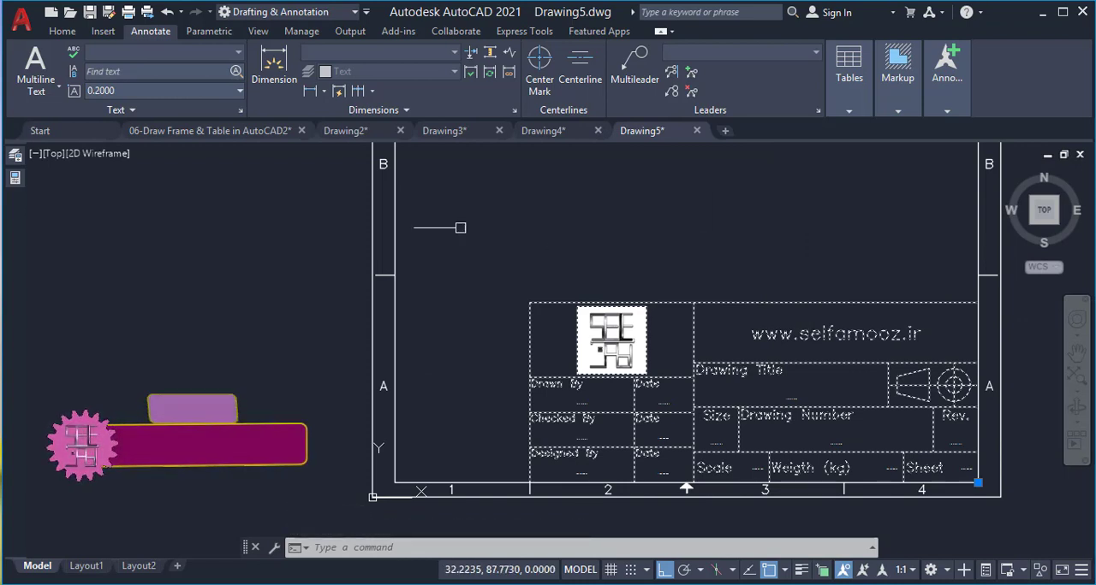
double_click(549, 300)
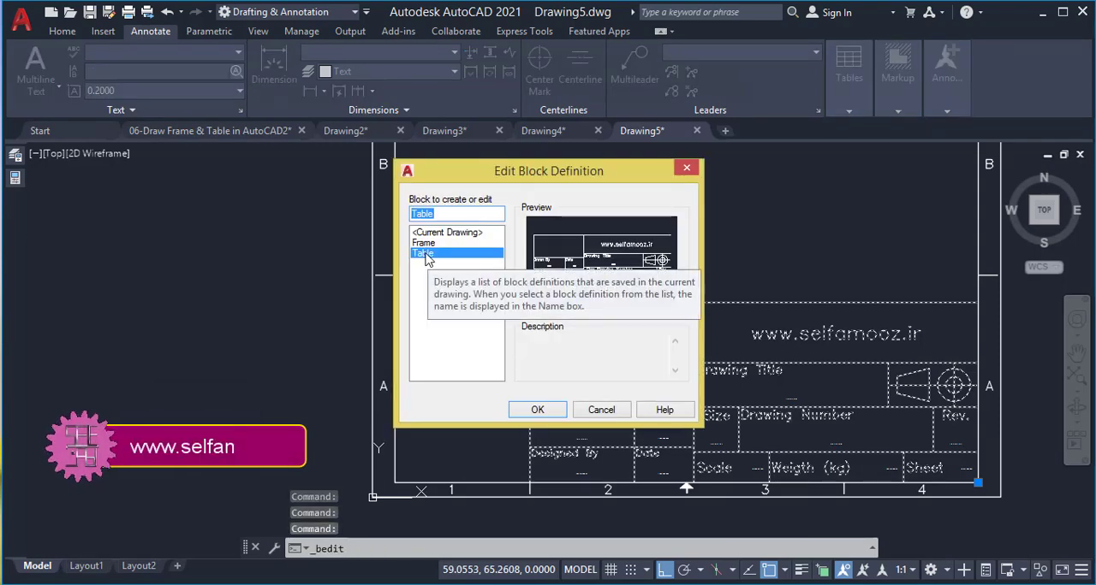
left_click(554, 410)
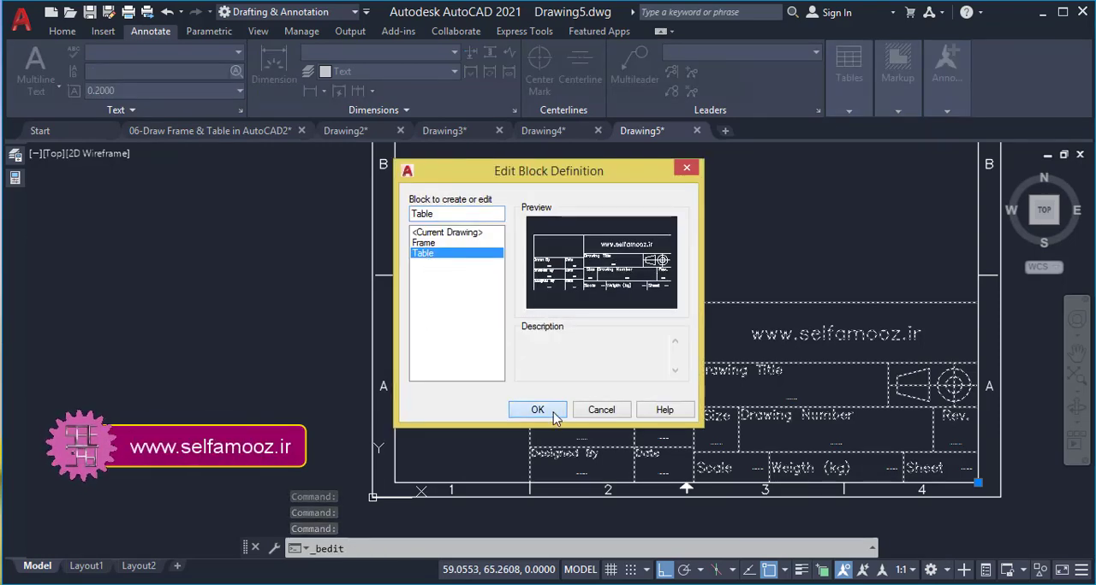
scroll(733, 228, "down", 2)
scroll(773, 237, "up", 1)
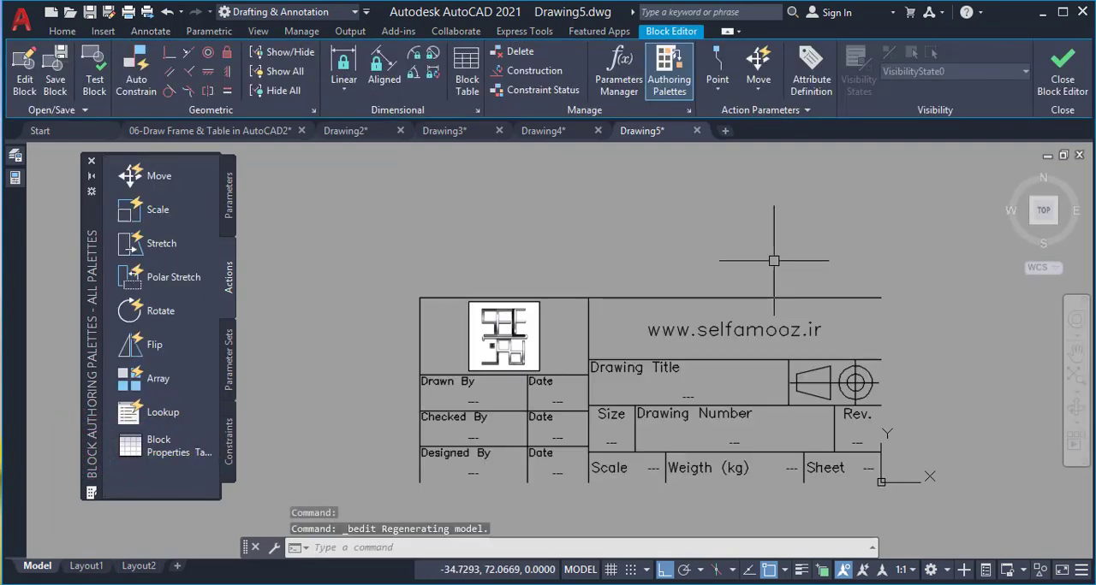
Draw a 210-unit horizontal line leftward from the title block's upper right corner, and erase it
type("l")
key("Return")
left_click(881, 298)
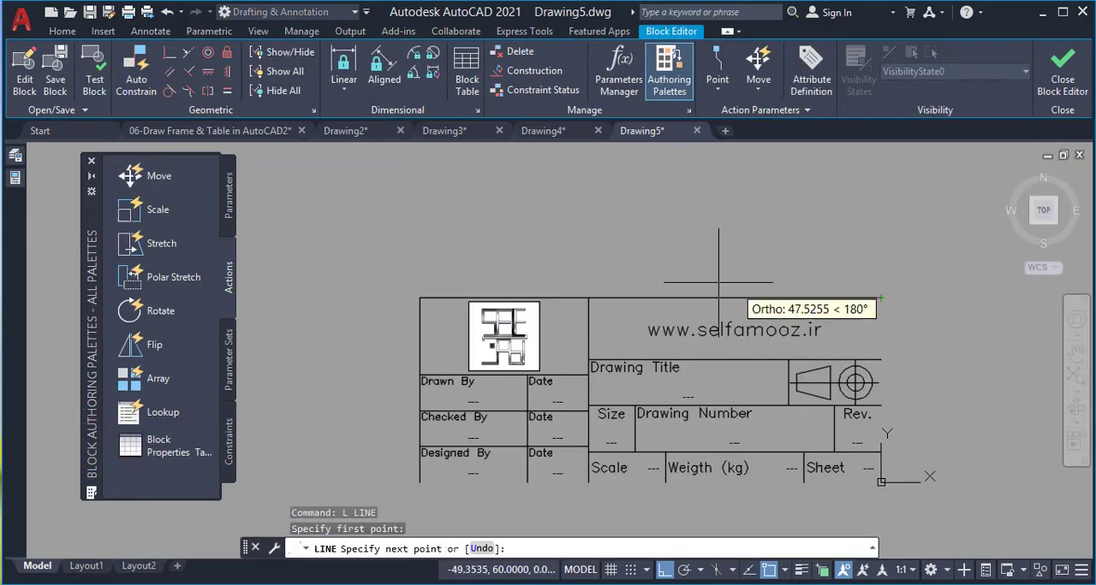
key("Return")
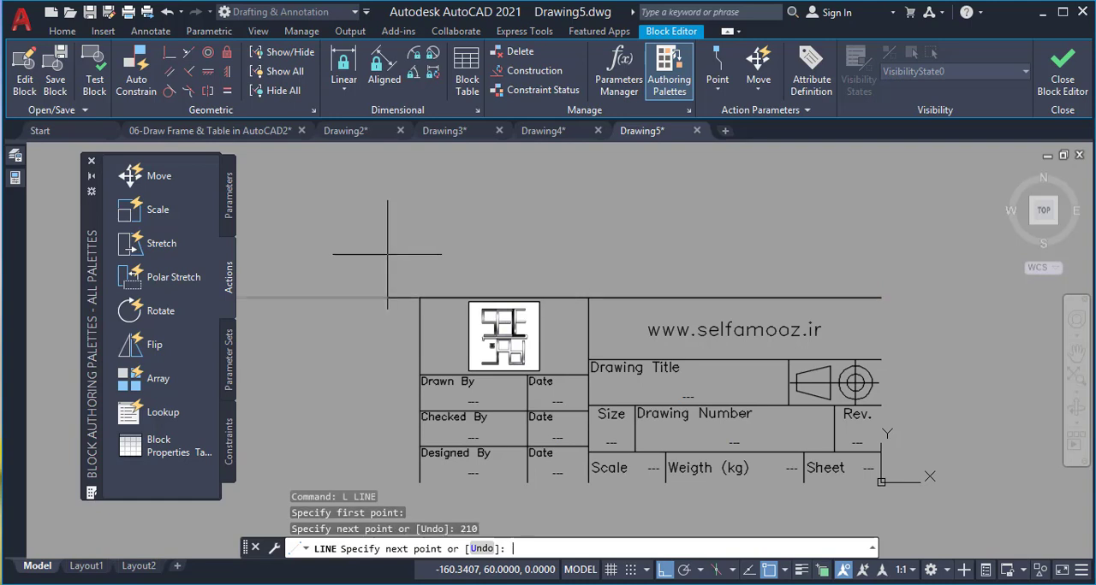
key("Escape")
key("Escape")
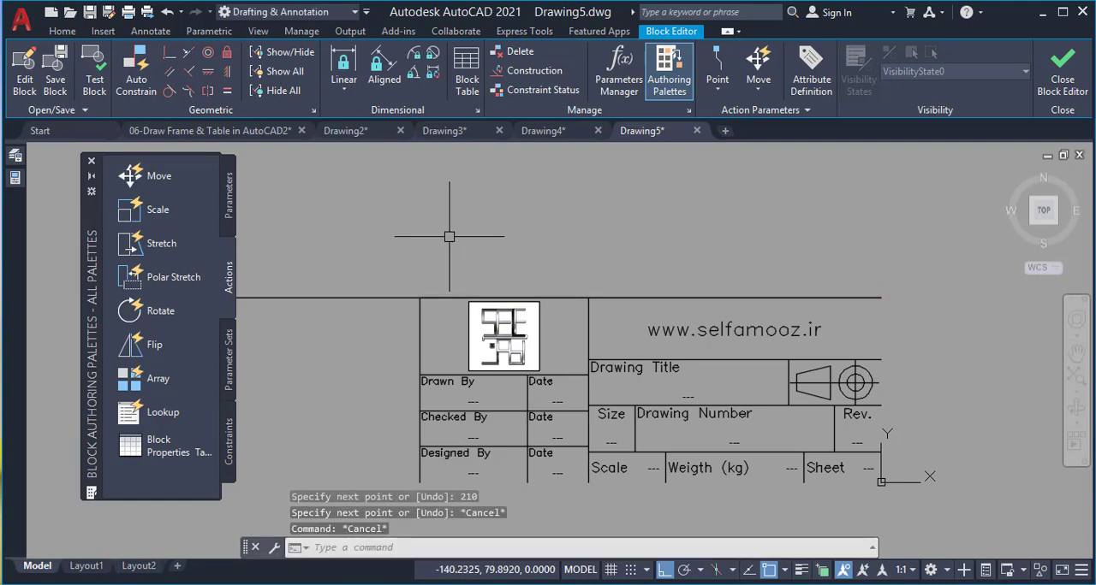
left_click(339, 264)
left_click(322, 336)
key("Delete")
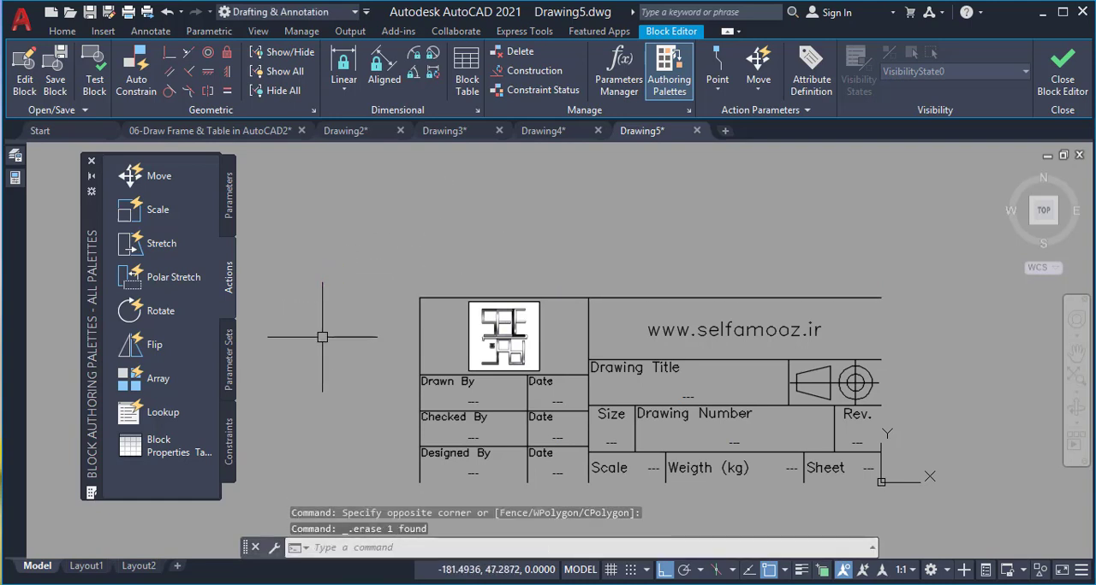
Switch to Drawing4 and measure the height of the frame's inner border along its left side
left_click(543, 130)
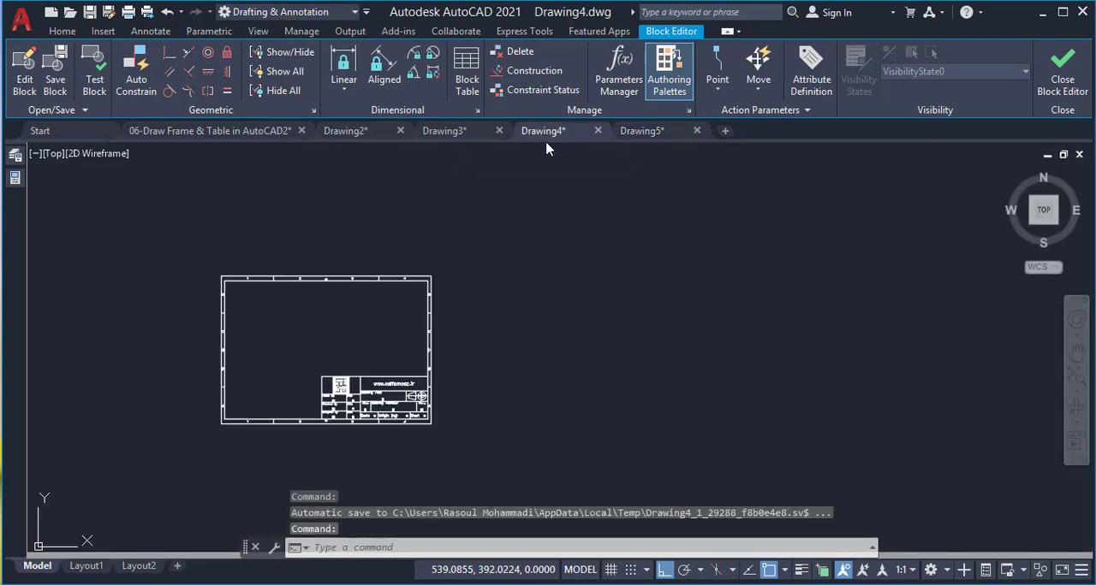
scroll(246, 361, "down", 2)
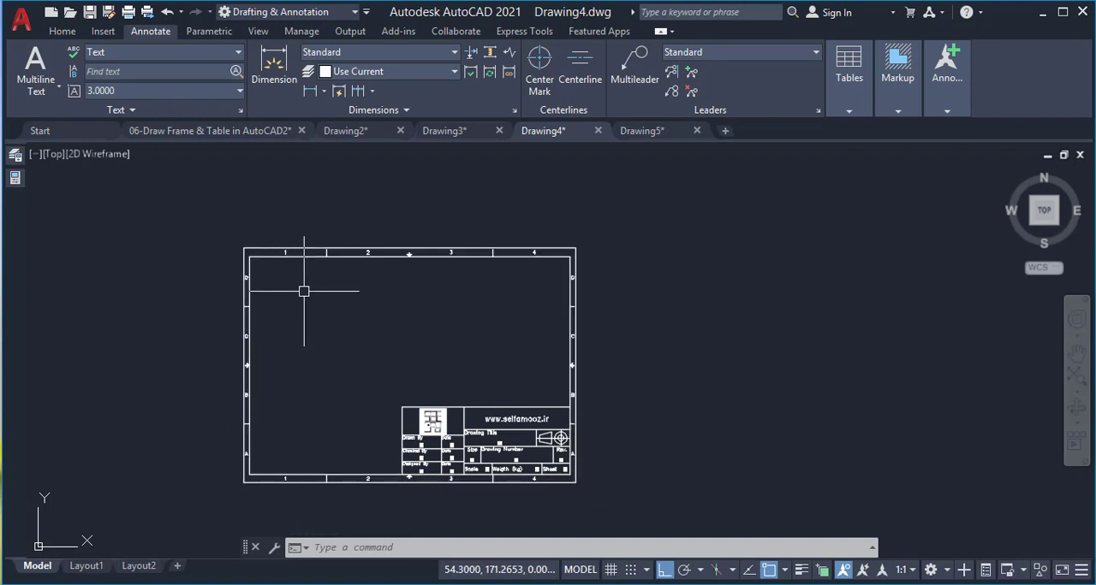
type("di")
key("Return")
left_click(249, 254)
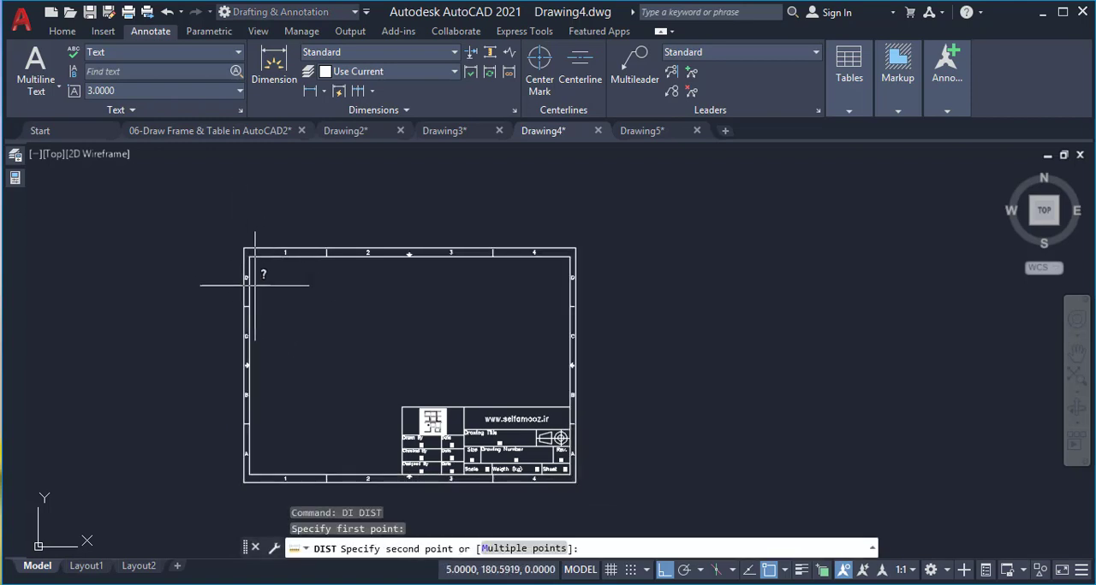
left_click(249, 473)
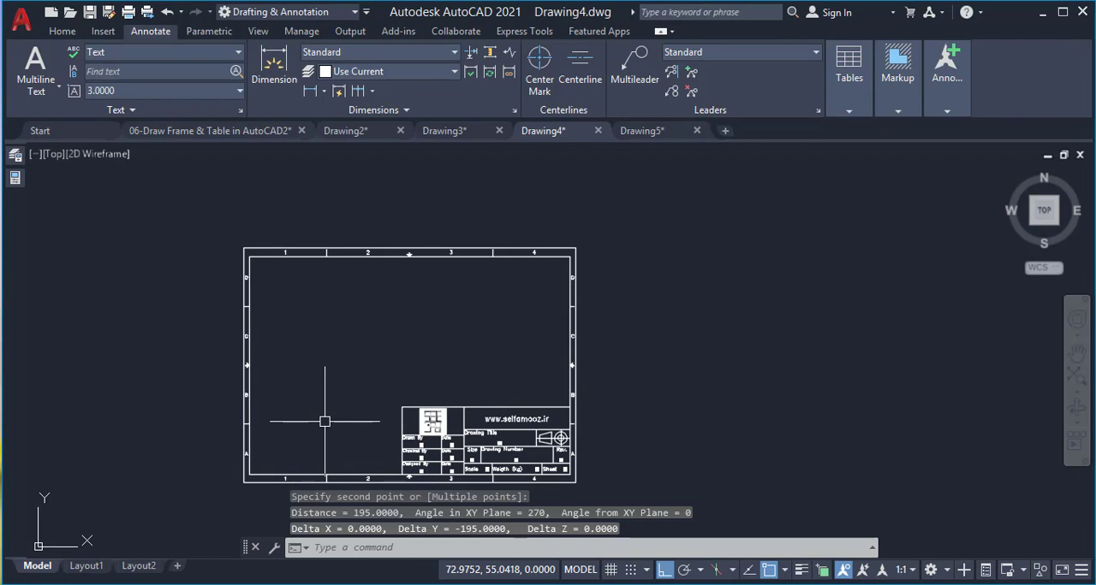
Return to Drawing5 and draw a 195-unit horizontal line leftward from the title block's upper right corner
left_click(640, 130)
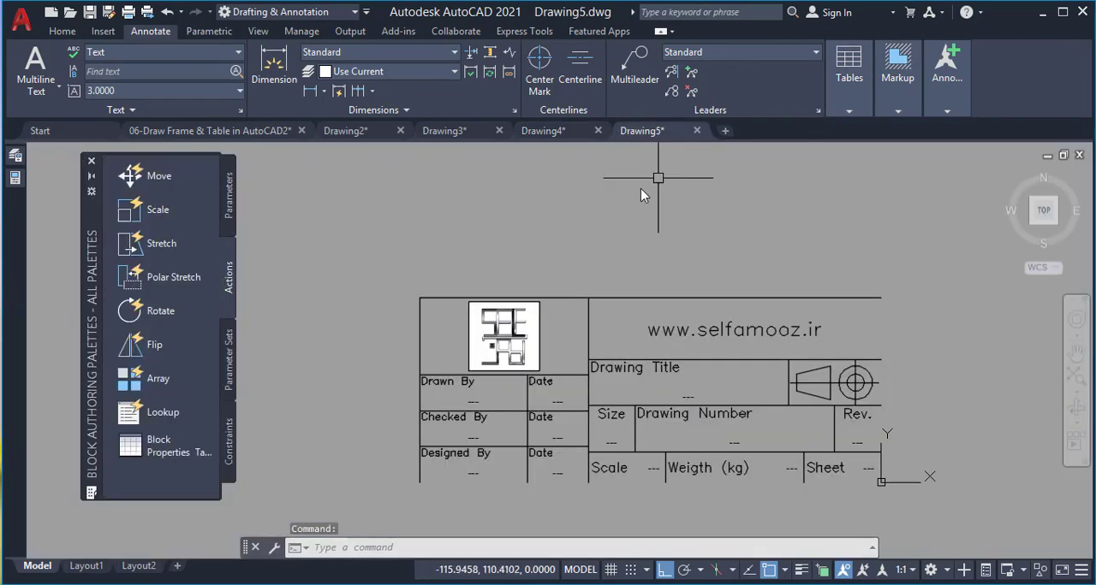
type("l")
key("Return")
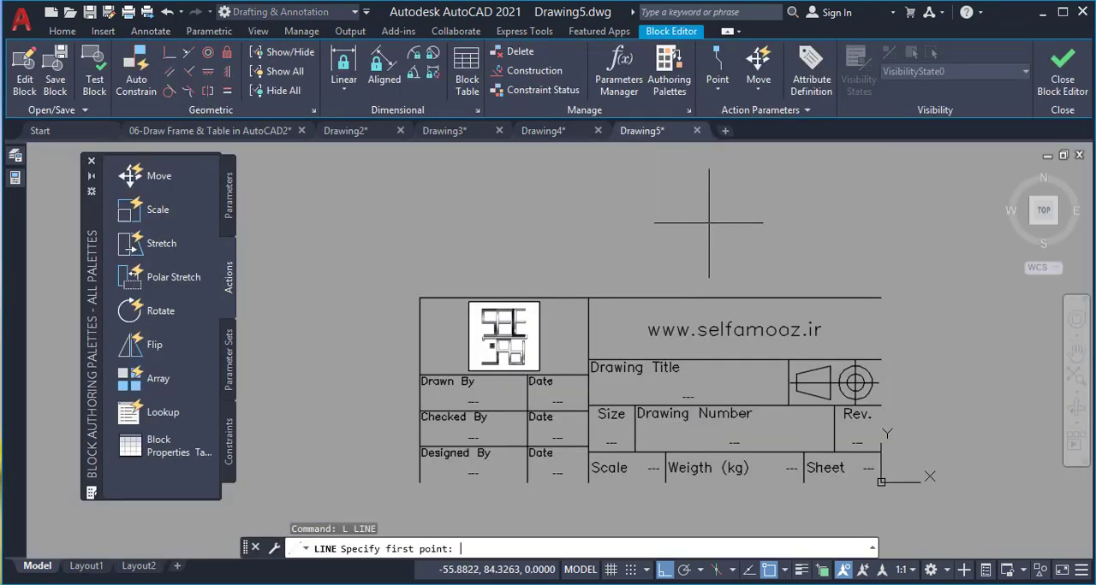
left_click(880, 299)
type("195")
key("Return")
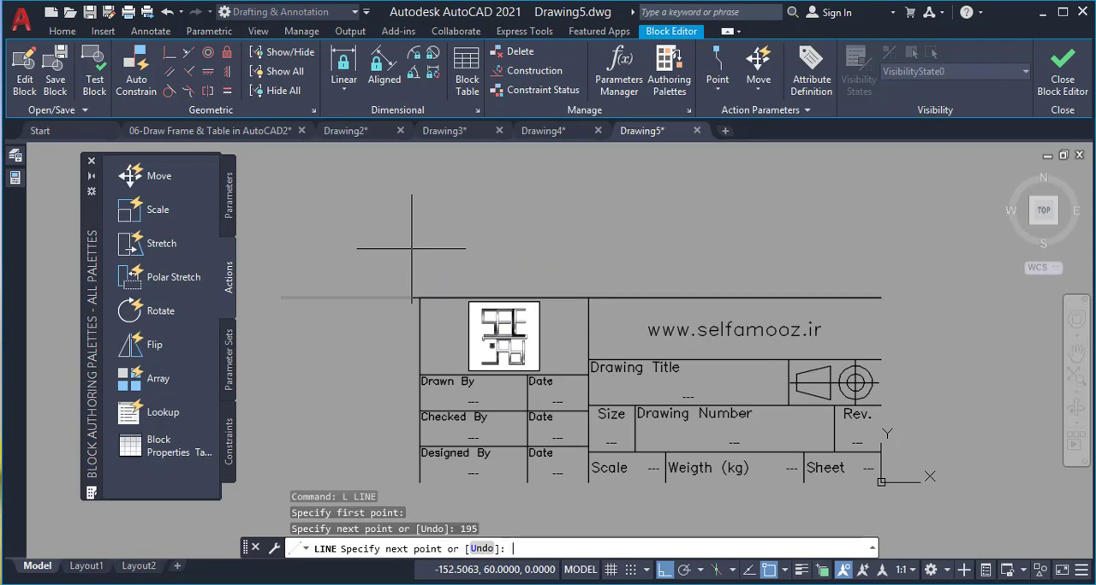
key("Escape")
Measure the title block's width along its upper edge
type("di")
key("Return")
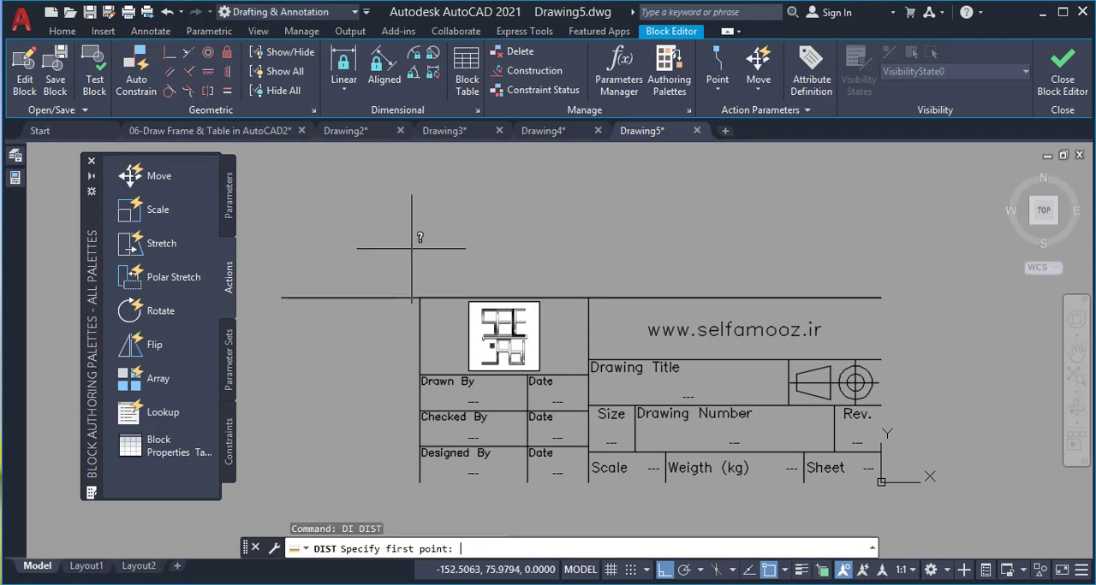
left_click(420, 298)
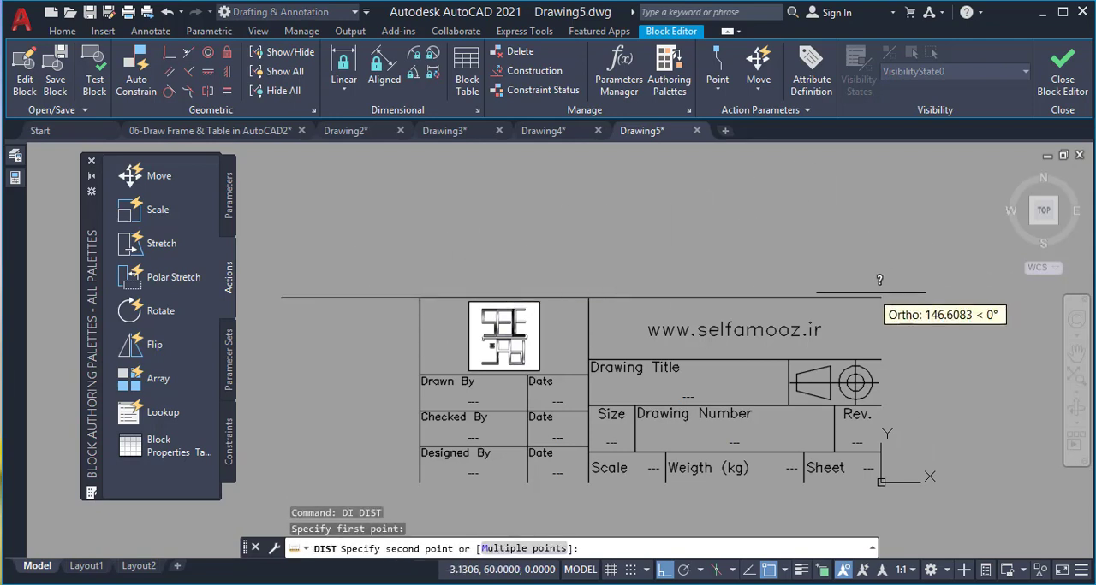
left_click(880, 298)
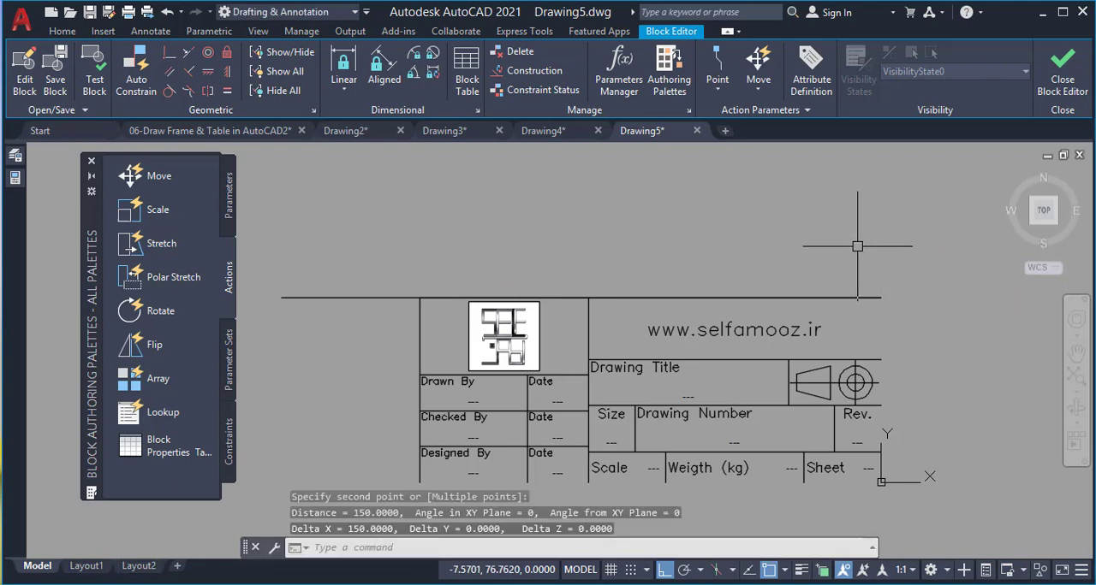
Scale all the title block's objects about 0,0,0 by reference, from a length of 150 to a new length of 195
scroll(814, 221, "down", 2)
left_click(552, 244)
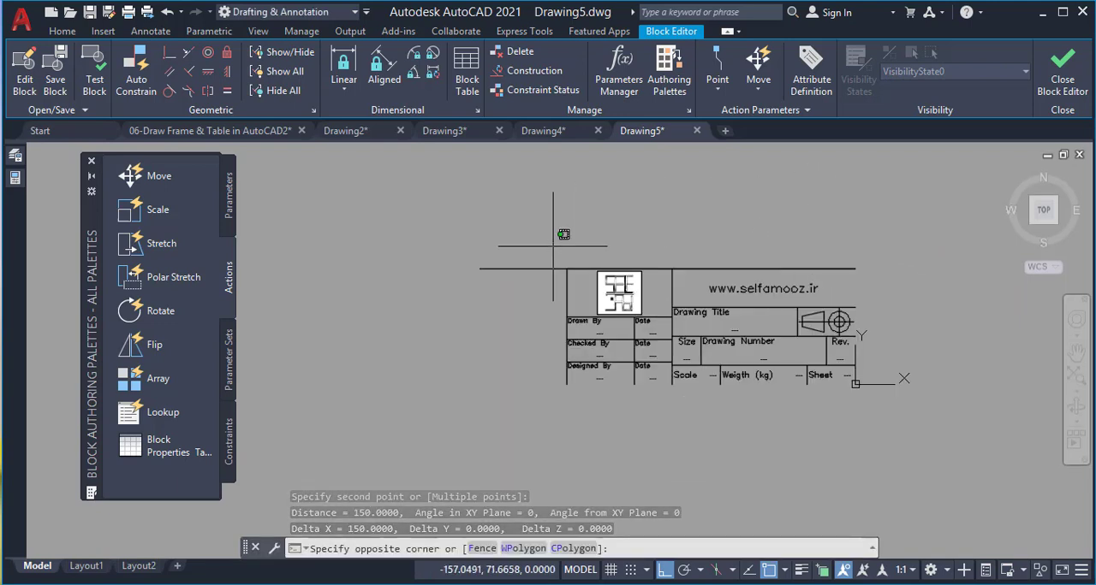
left_click(894, 396)
type("sc")
key("Return")
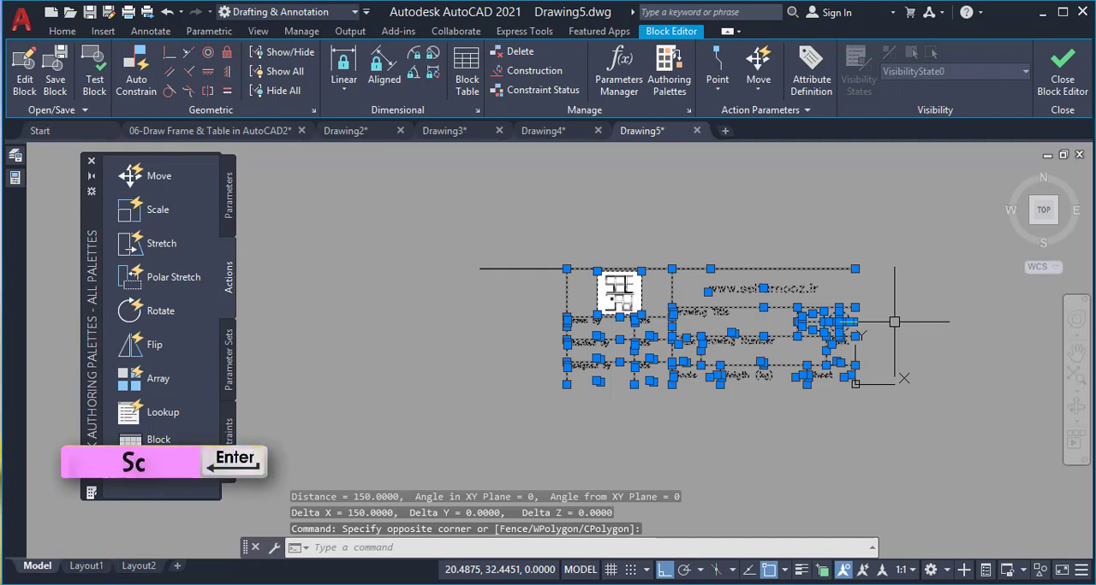
type("sc")
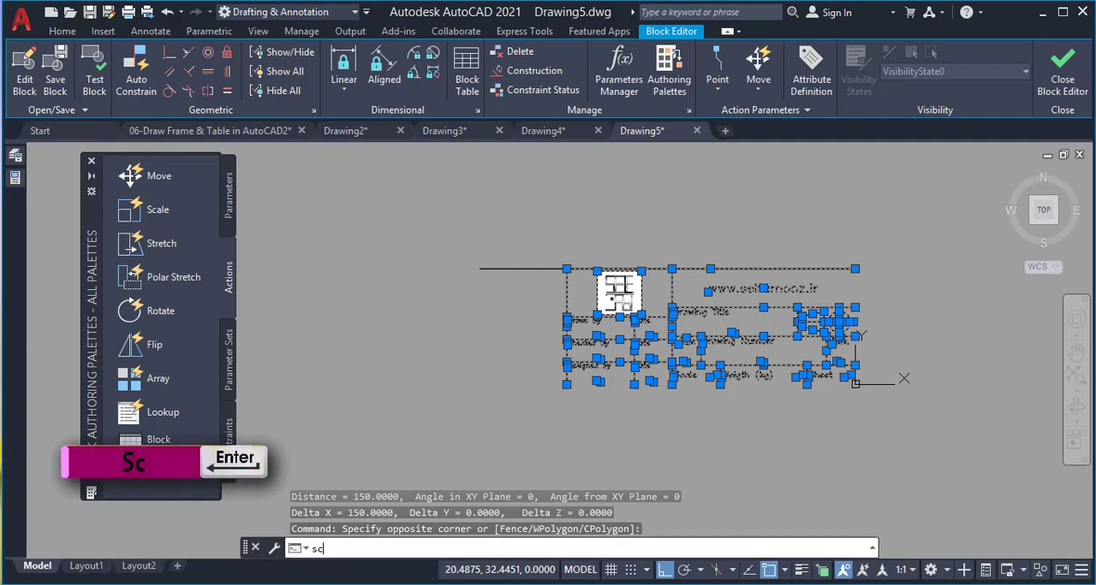
key("Return")
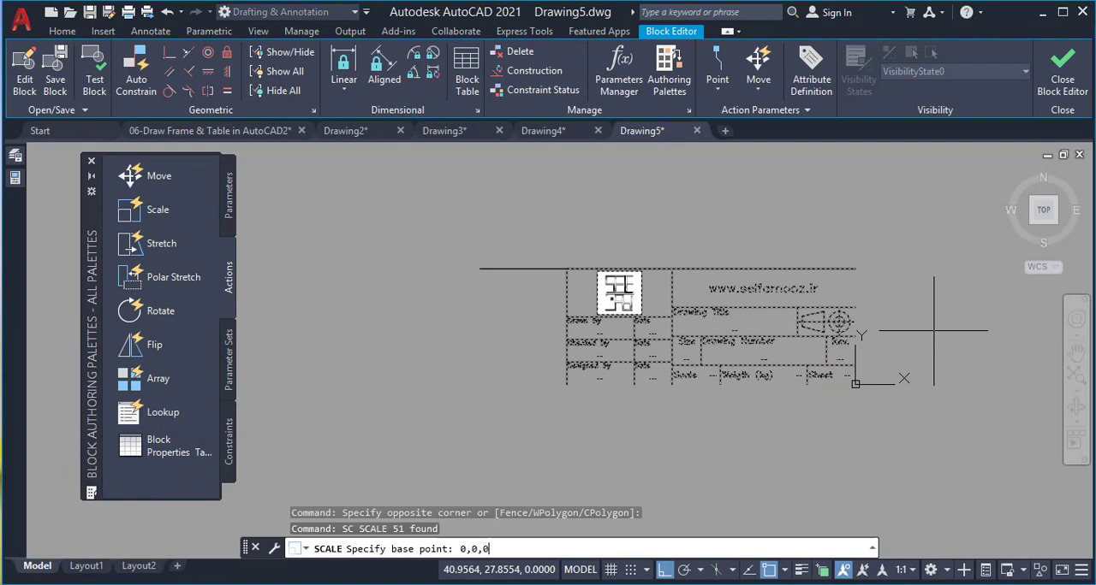
type("0,0,0")
key("Return")
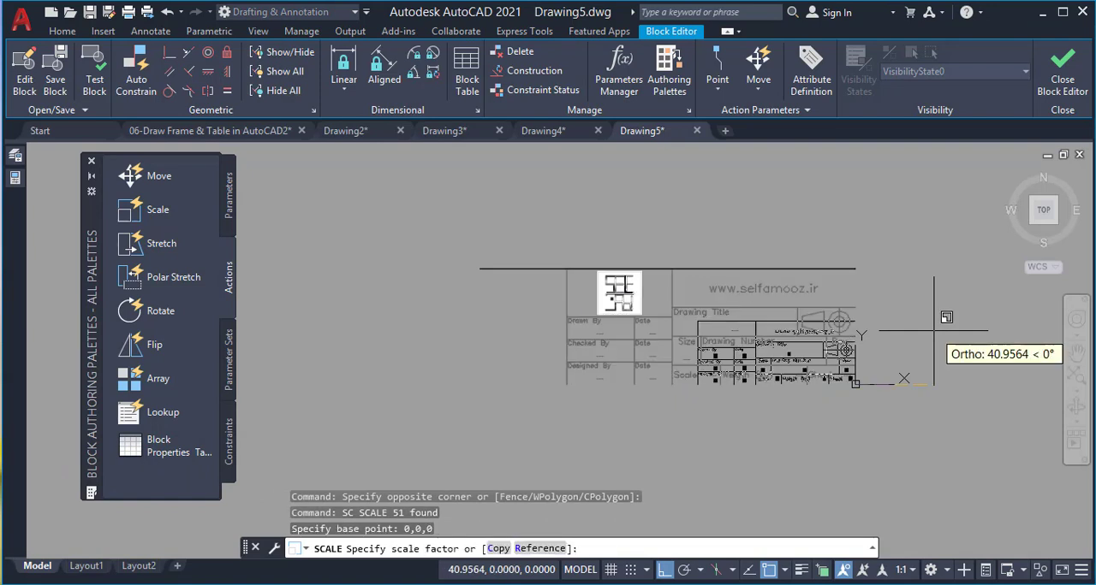
type("r")
key("Return")
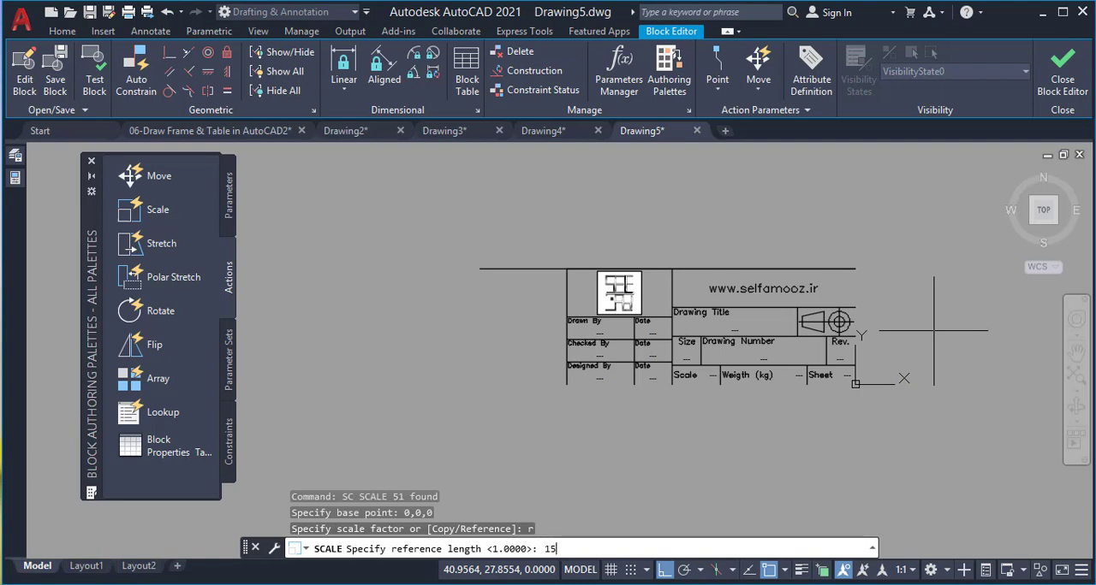
key("Return")
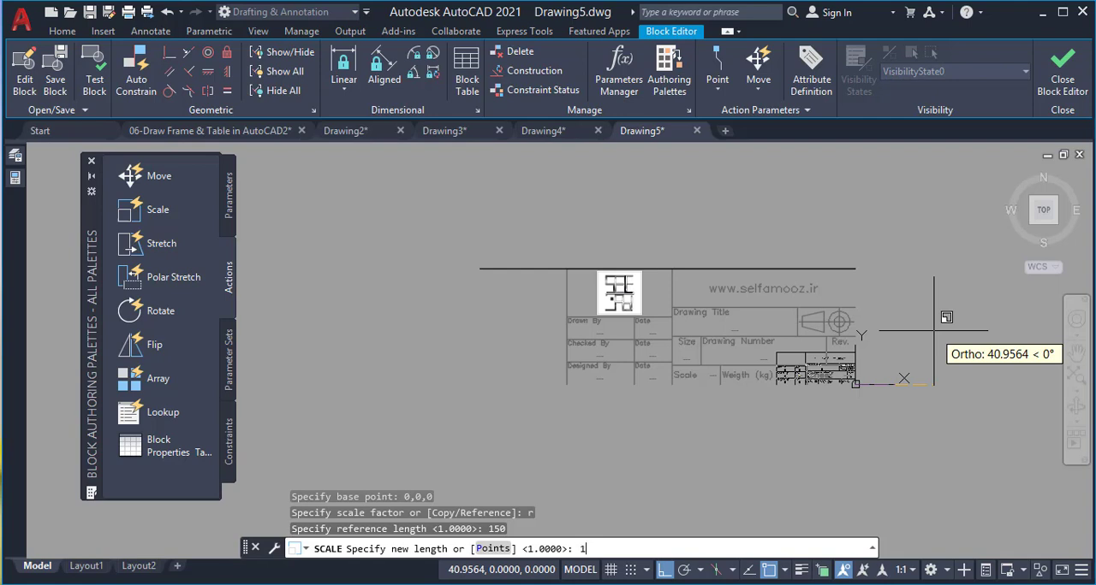
type("195")
key("Return")
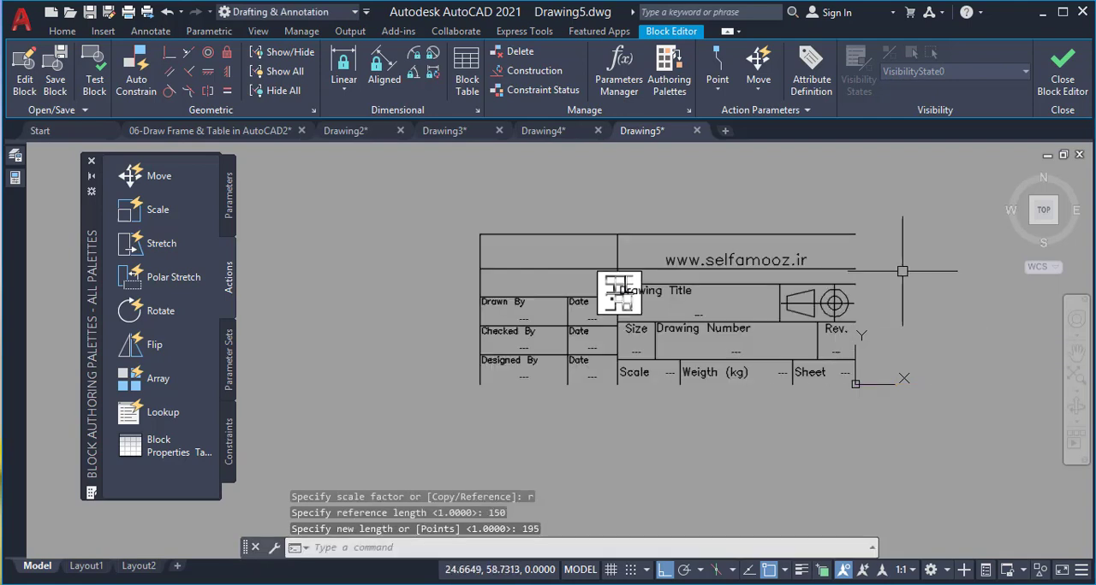
Erase the helper line crossing the title block, and close the block editor, saving the changes to the "Table" block
left_click(848, 271)
key("Delete")
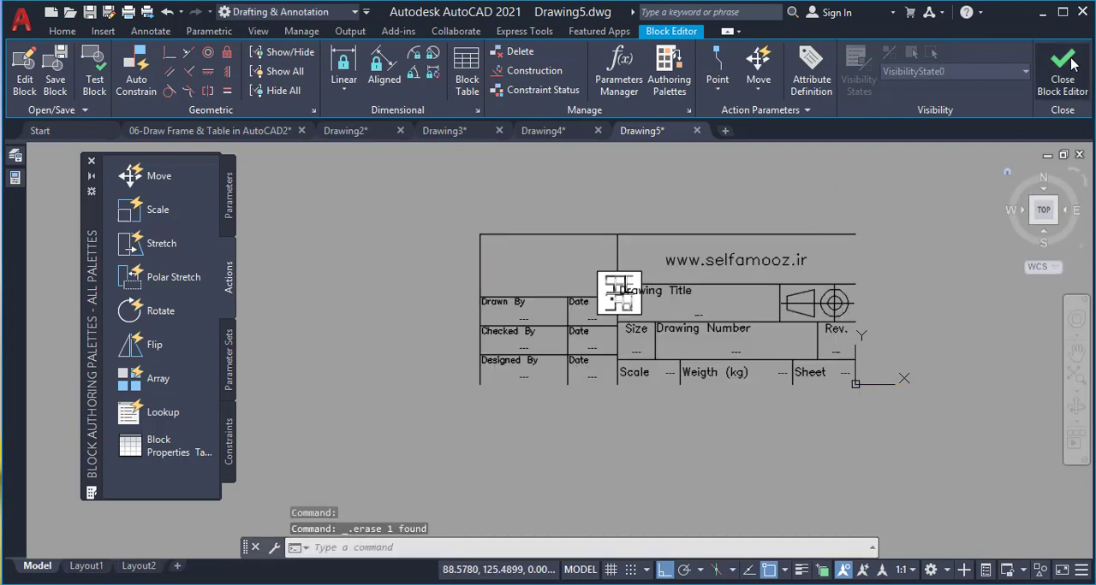
left_click(1053, 83)
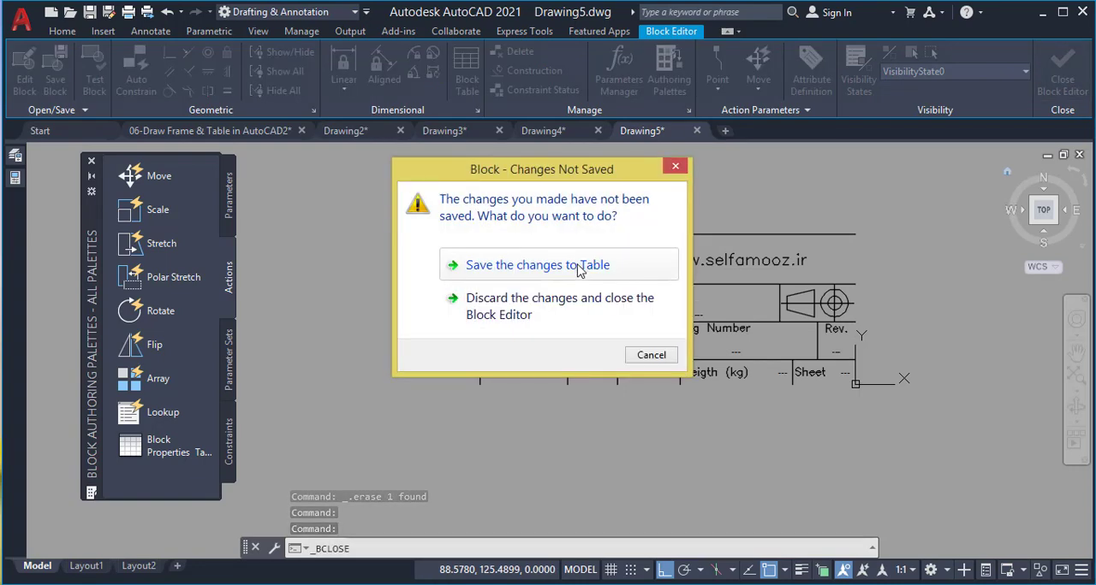
left_click(621, 273)
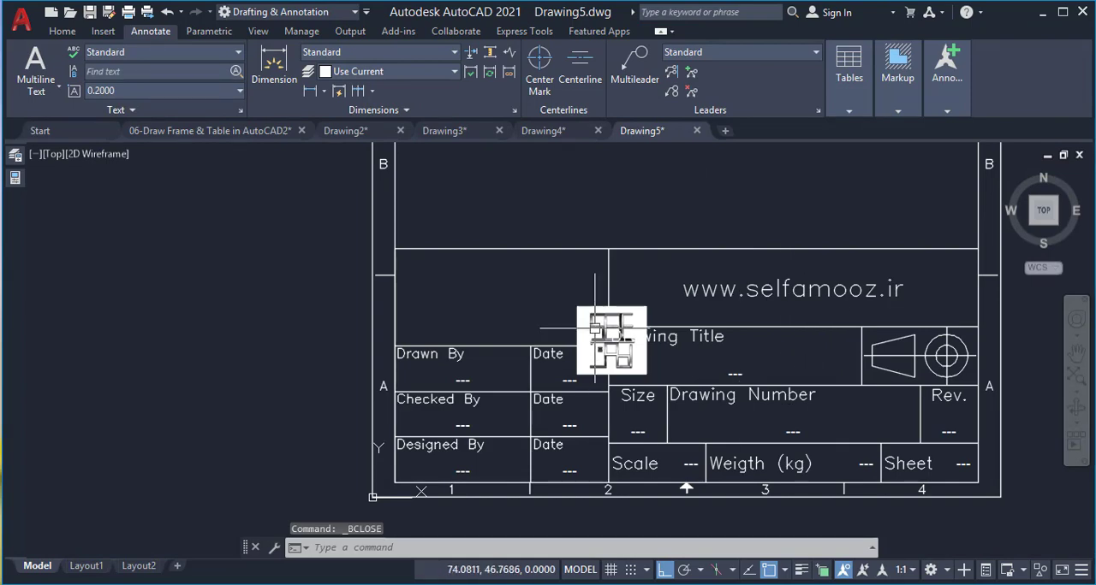
Reopen the "Table" block in the block editor from the title block in the portrait frame
scroll(599, 368, "down", 1)
scroll(610, 356, "up", 1)
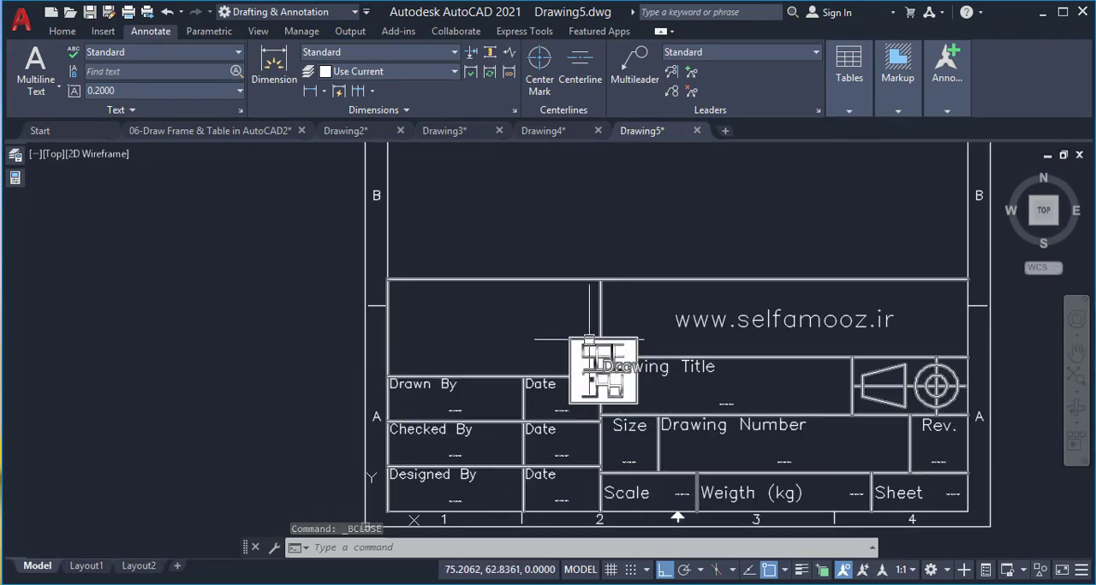
left_click(589, 339)
double_click(585, 341)
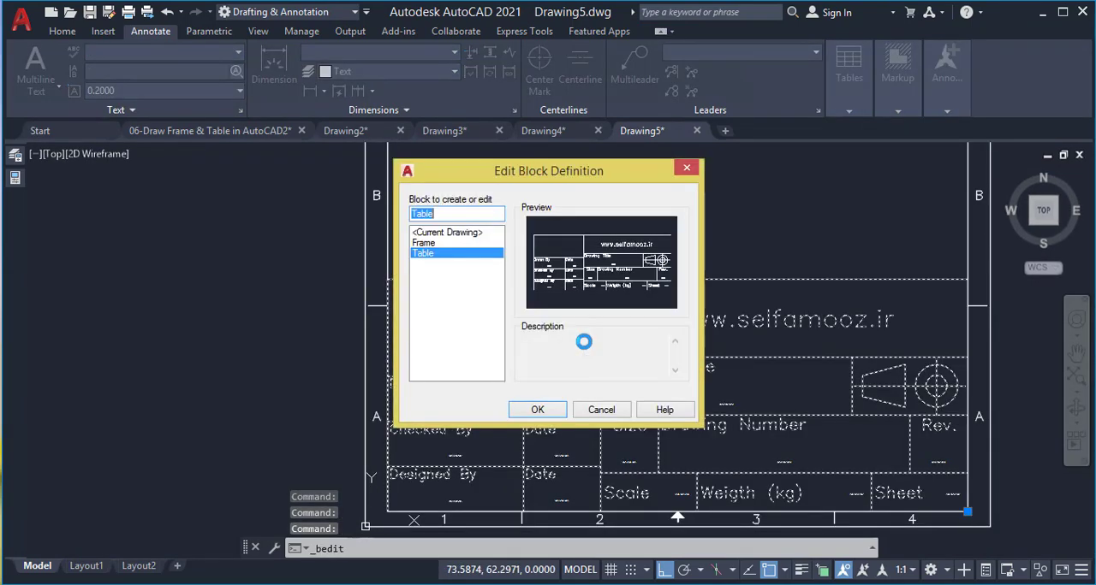
left_click(538, 410)
scroll(599, 342, "down", 3)
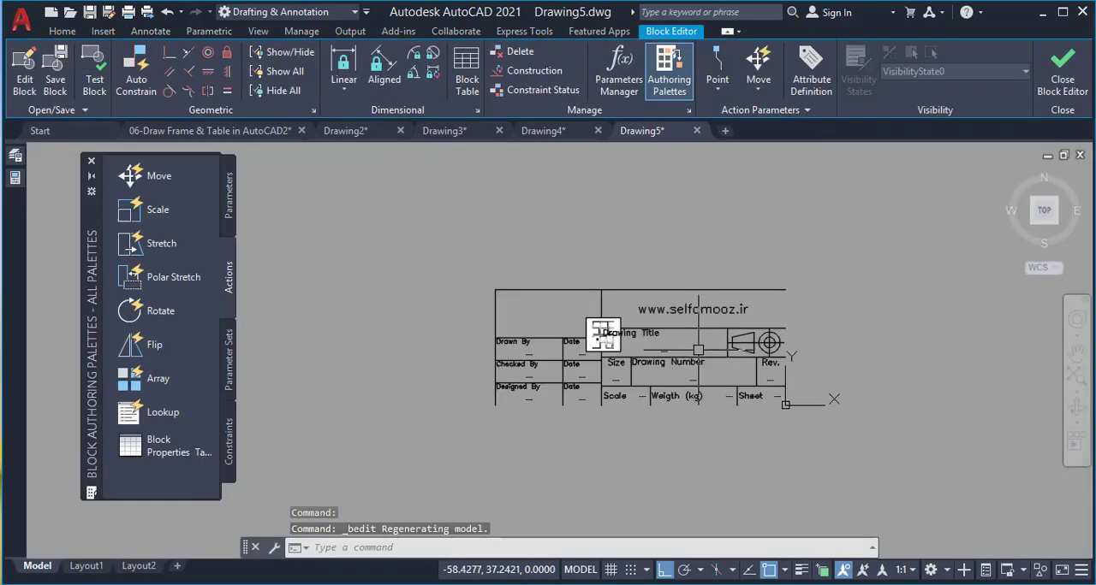
Move the logo image by its upper-edge midpoint to midway between the upper corners of the empty cell above "Drawn By"
scroll(591, 313, "up", 3)
left_click(591, 314)
type("m")
key("space")
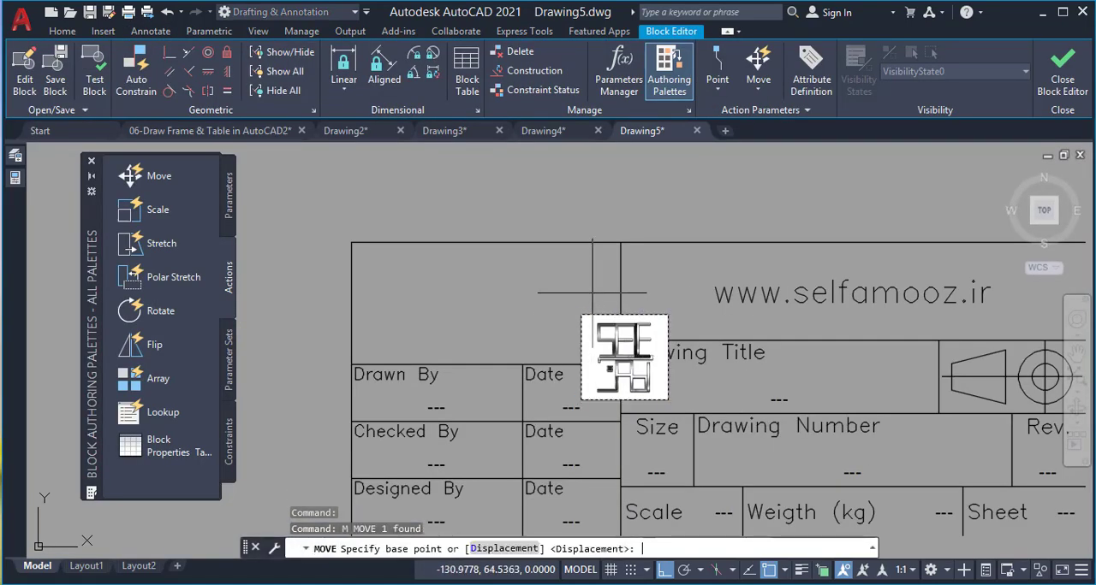
left_click(624, 315)
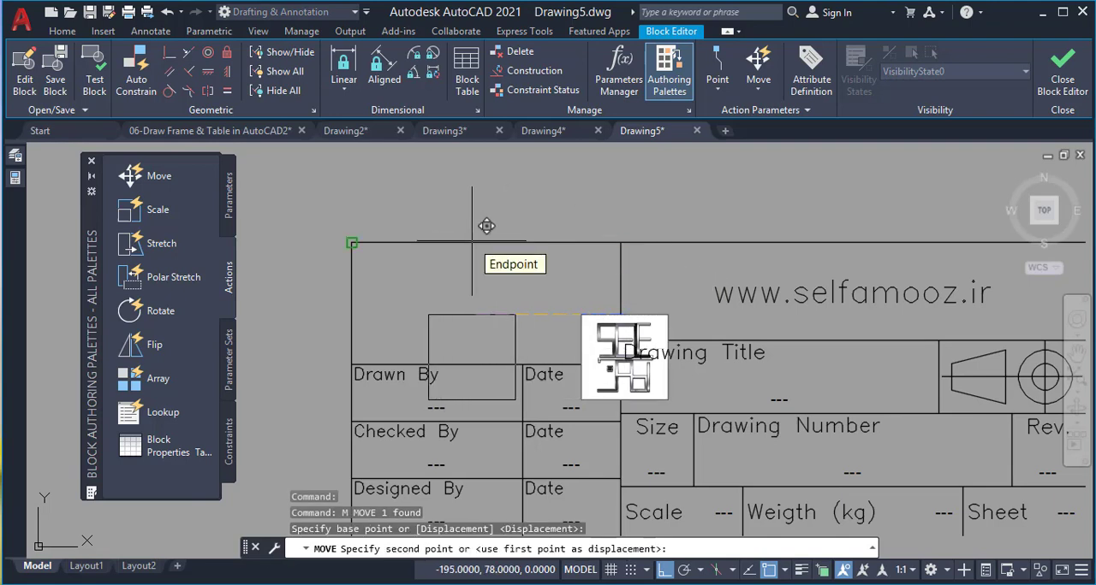
type("m2p")
key("Return")
left_click(351, 243)
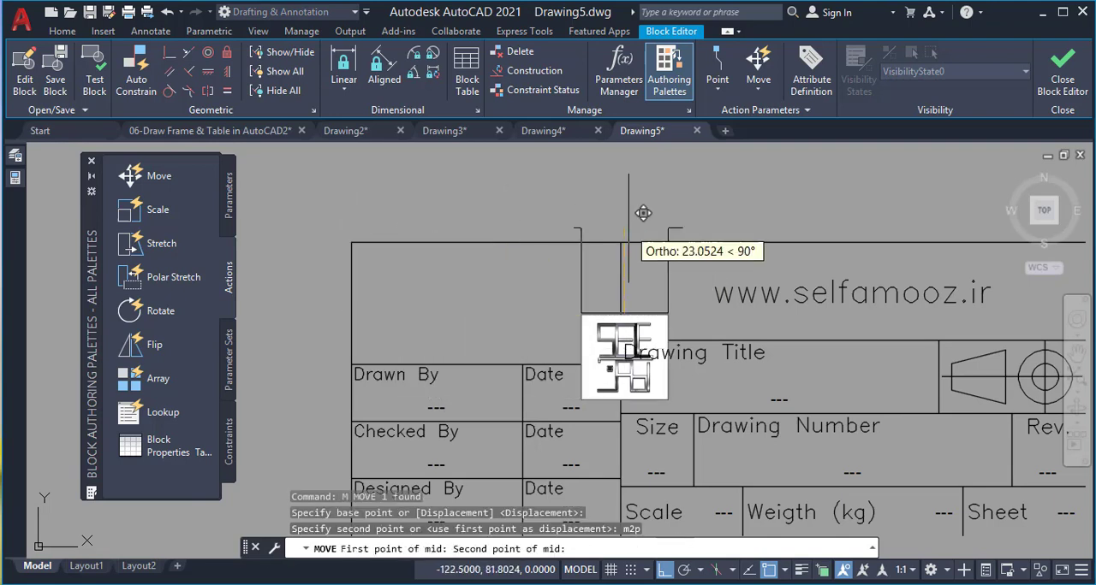
left_click(620, 243)
left_click(511, 287)
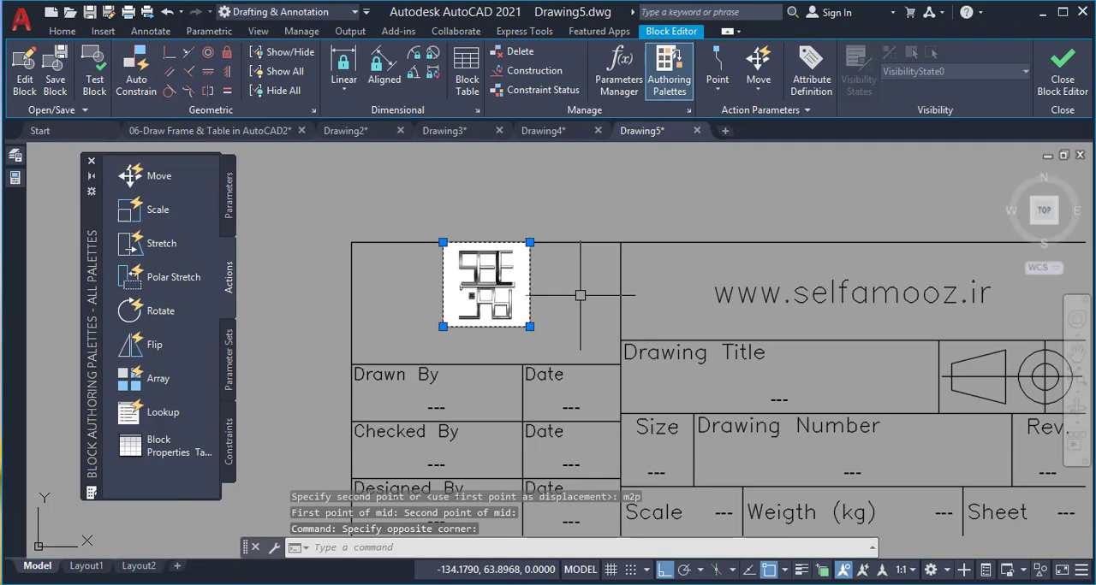
type("sc")
key("Return")
left_click(530, 327)
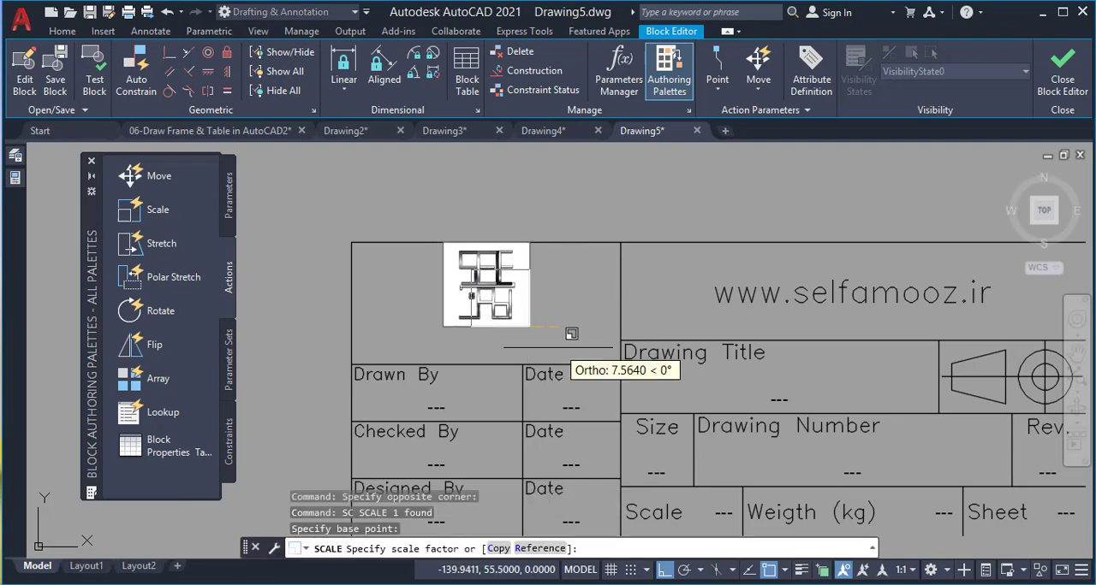
key("F8")
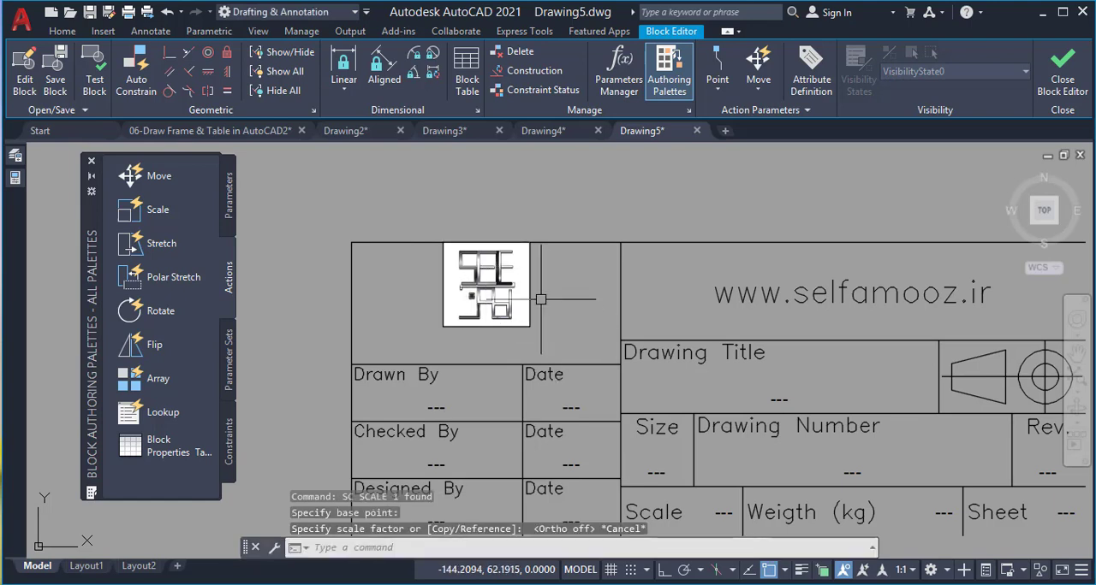
key("Escape")
Scale the logo about its upper-left corner by reference, using its diagonal, so its lower edge meets the cell's lower line
type("sc")
key("Return")
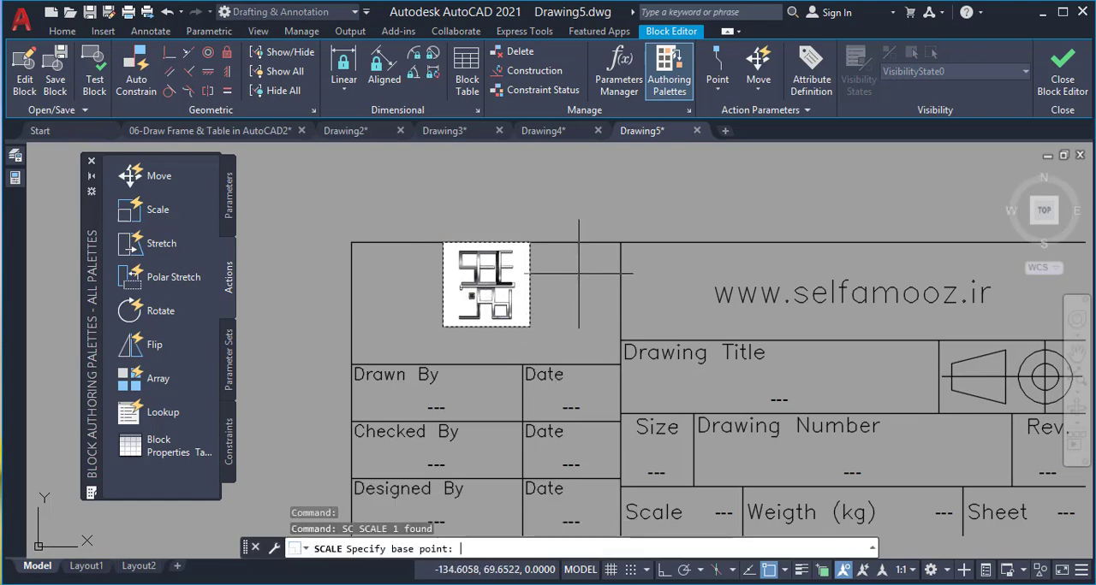
left_click(442, 243)
type("R")
key("Return")
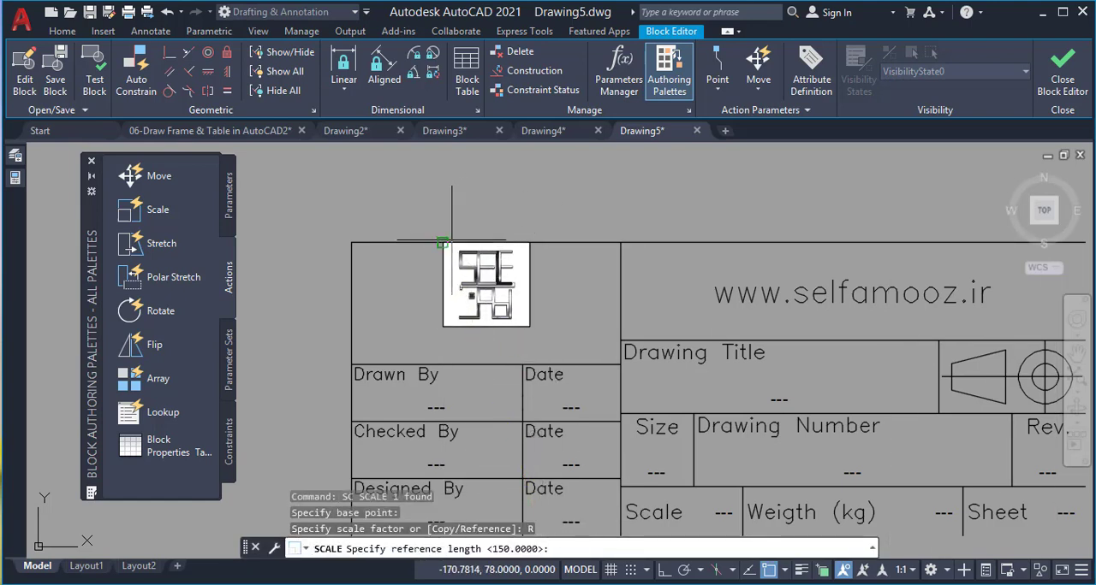
left_click(530, 327)
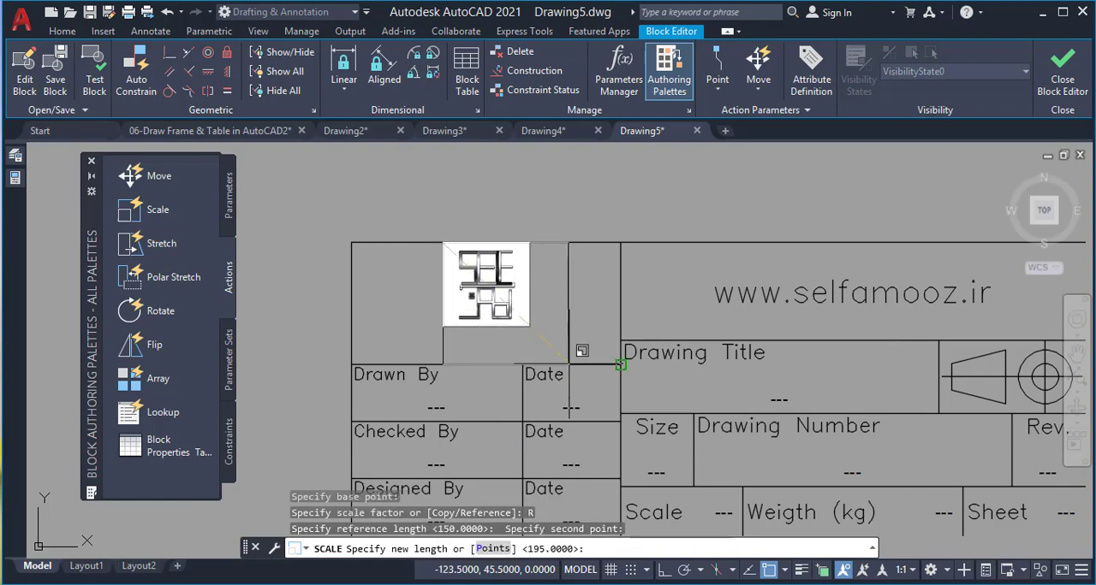
type("nea")
key("Return")
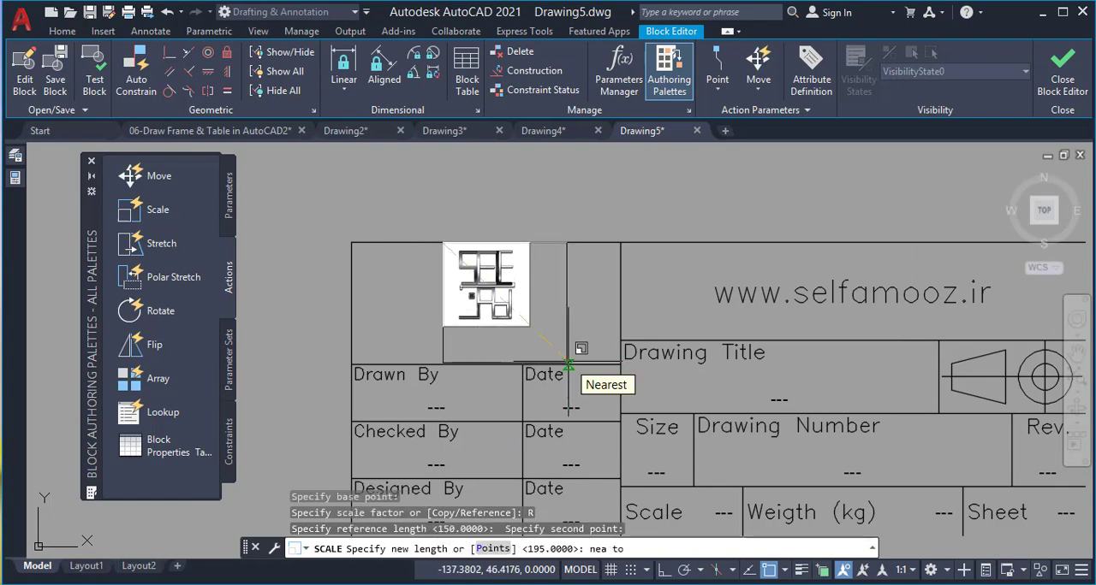
left_click(570, 365)
Move the enlarged logo by its lower-edge midpoint onto the midpoint of the cell's lower line
left_click(571, 295)
type("m")
key("Return")
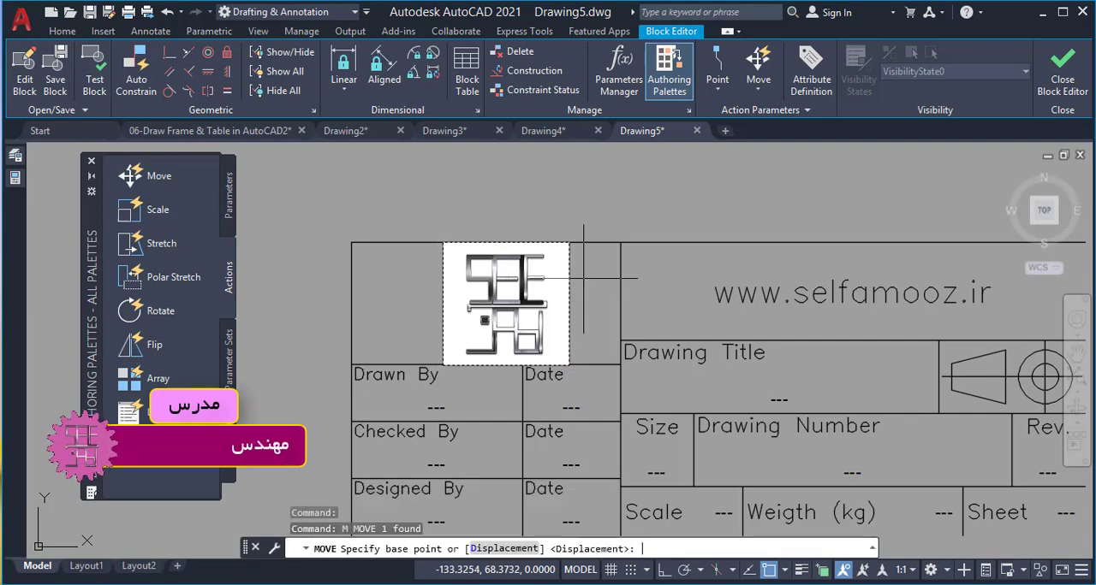
left_click(512, 364)
left_click(487, 366)
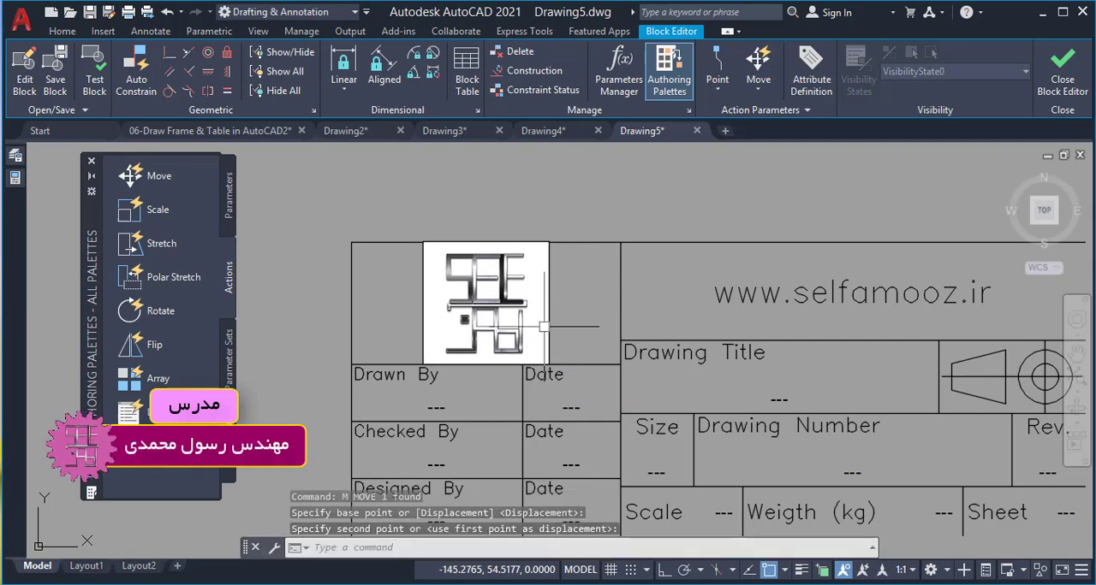
Close the block editor, saving the changes to the "Table" block, and bring the whole drawing into view
type("z")
key("Return")
type("a")
key("Return")
left_click(1062, 82)
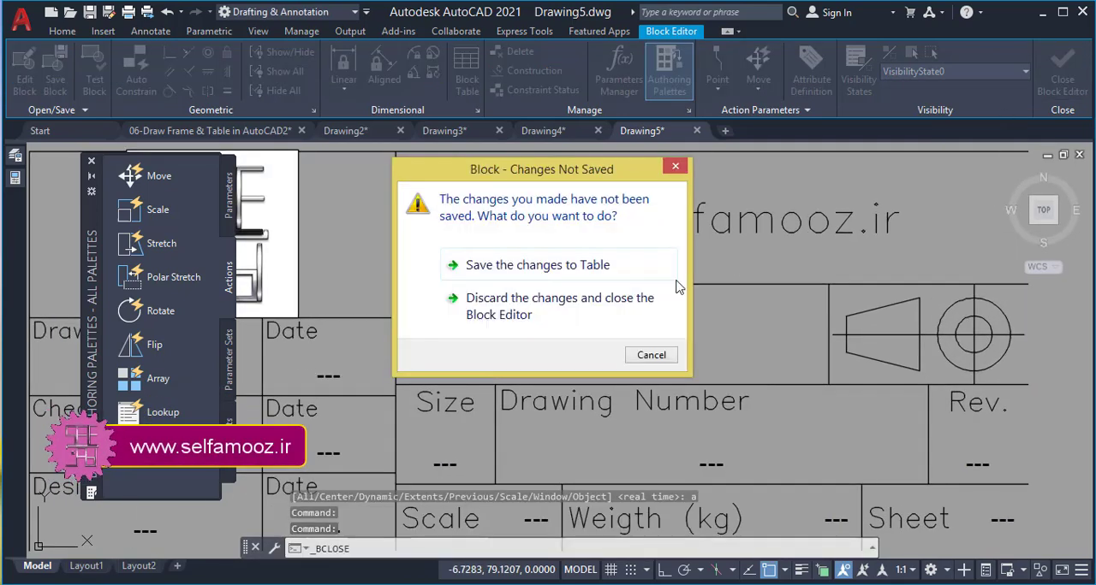
left_click(522, 272)
type("z")
key("Return")
type("a")
key("Return")
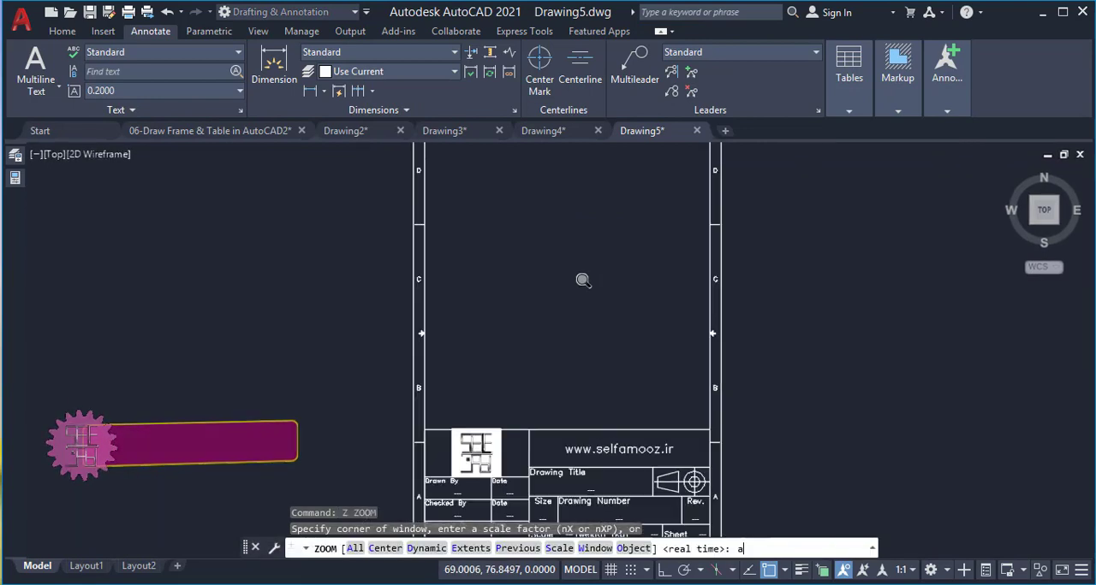